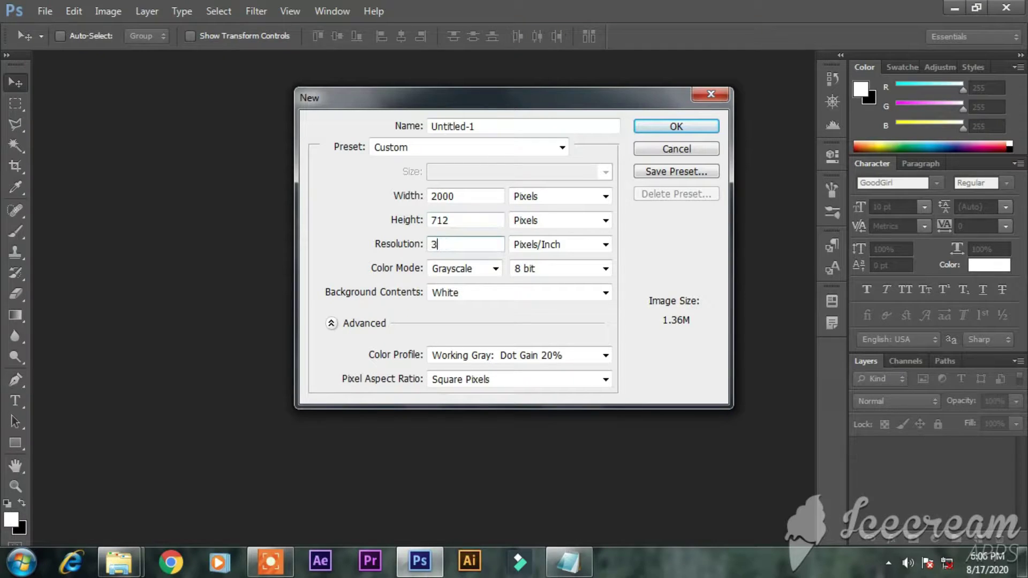
- Create the 2000 × 712 pixel grayscale document with a white background and convert its background into a regular layer
key("Return")
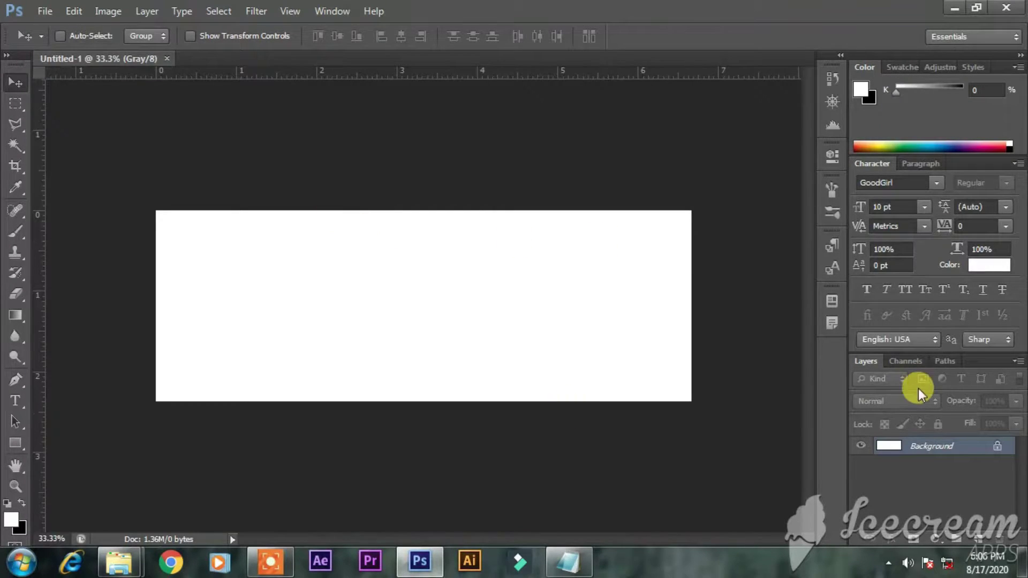
double_click(946, 446)
key("Return")
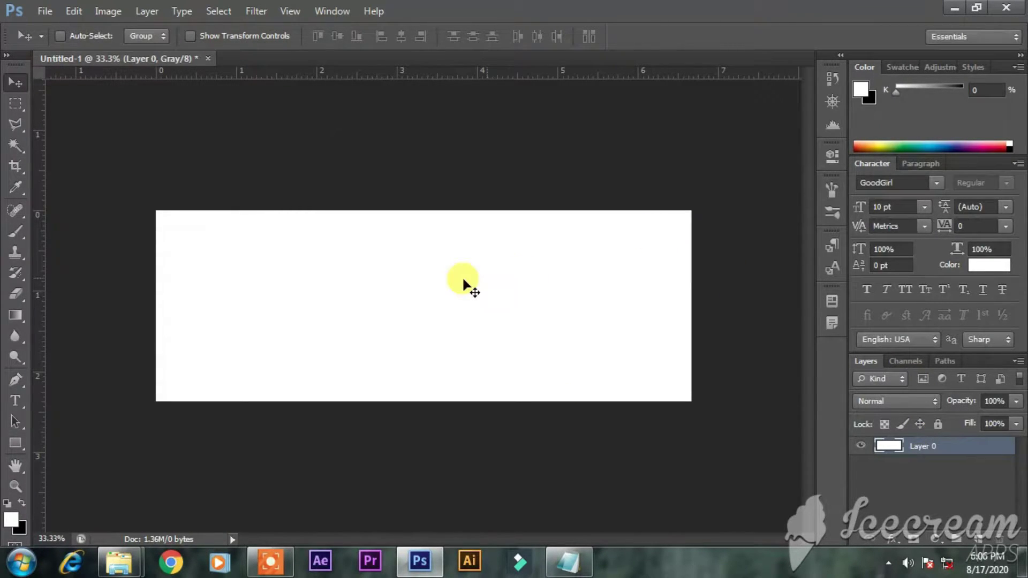
key("ctrl+0")
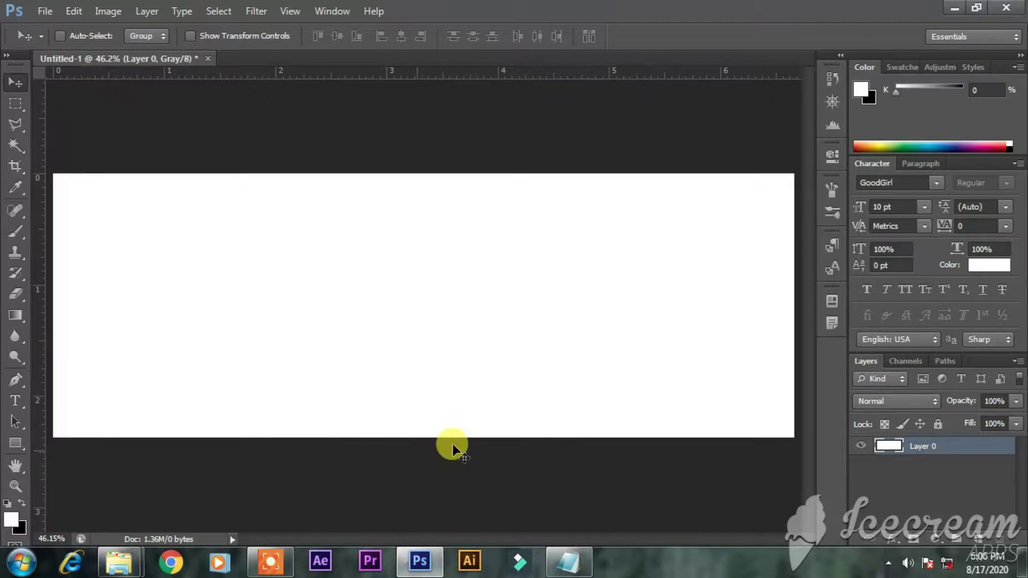
- Place the dark textured image images (10) from the banner folder and enlarge it to cover the whole canvas
mouse_move(134, 567)
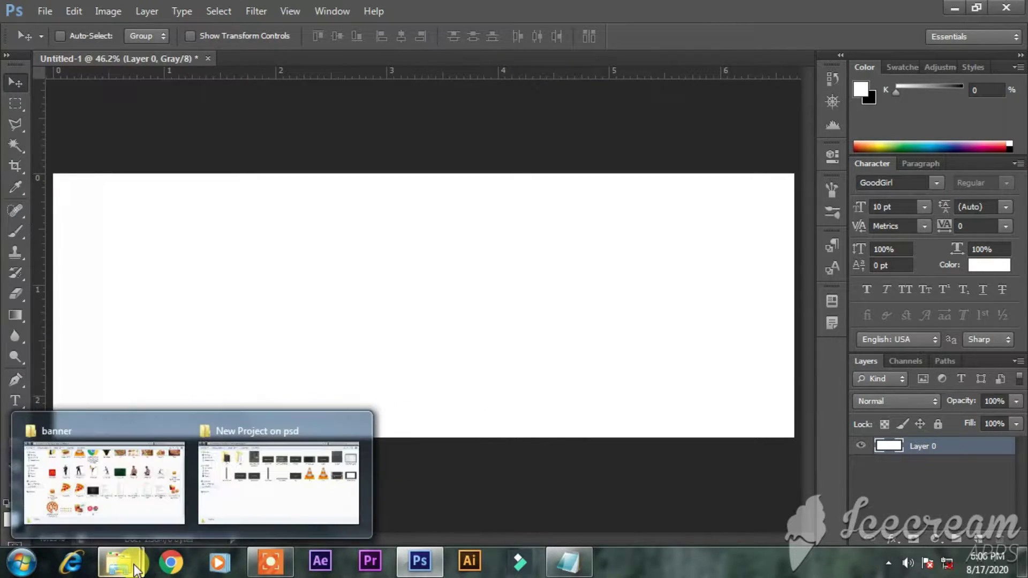
left_click(139, 514)
left_click_drag(442, 332, 455, 391)
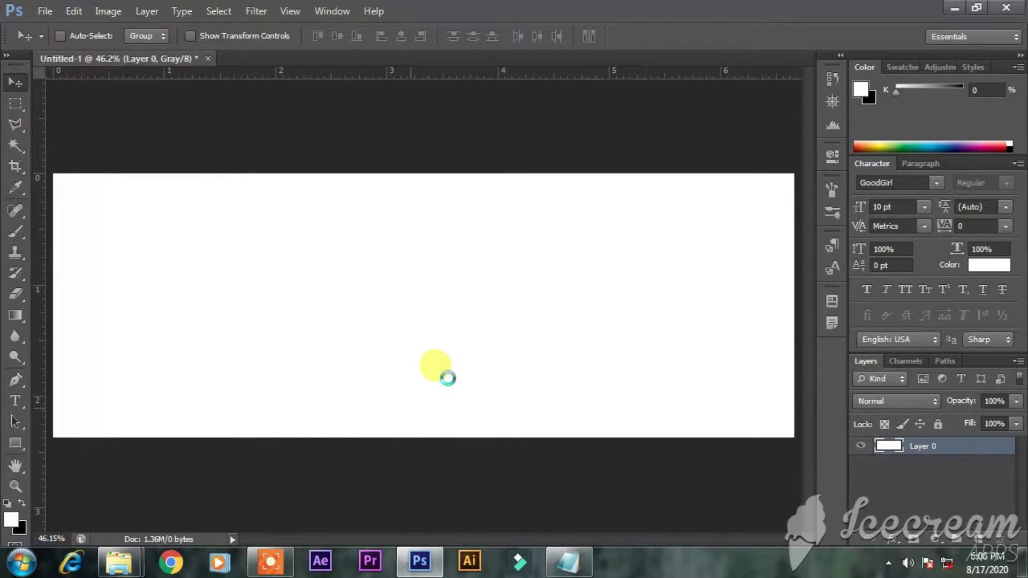
scroll(543, 390, "down", 2)
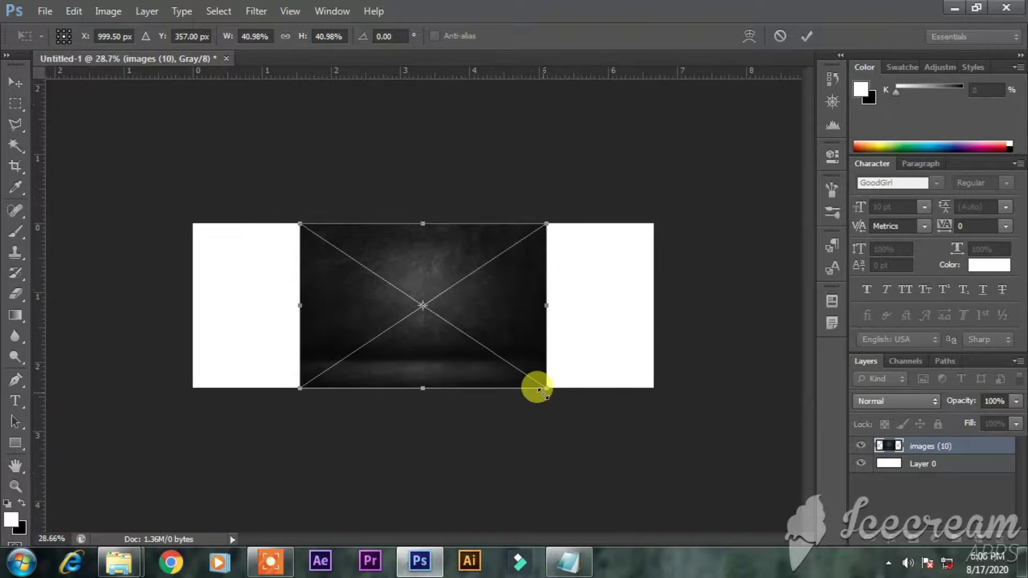
left_click_drag(545, 388, 592, 439)
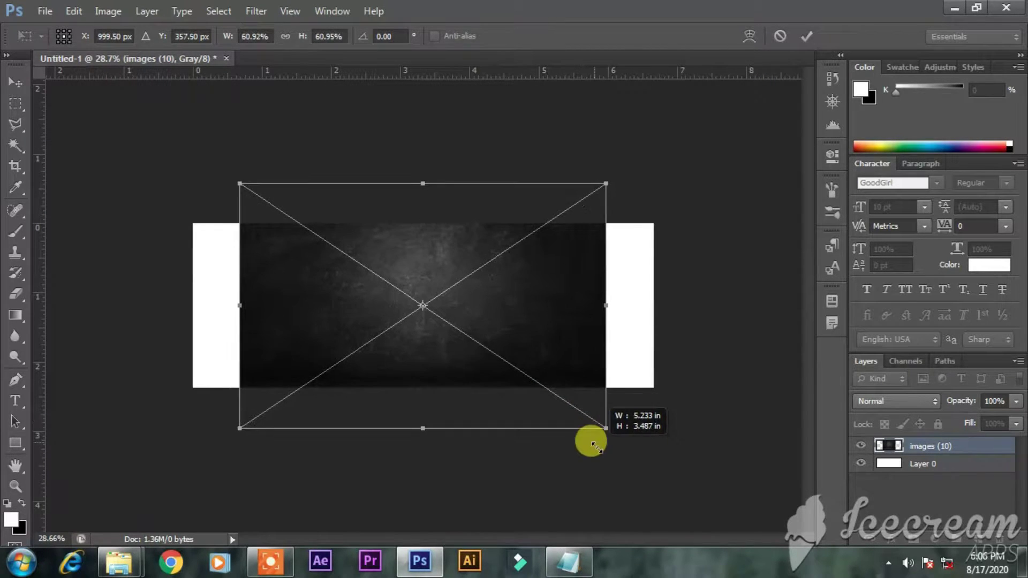
left_click_drag(495, 369, 547, 390)
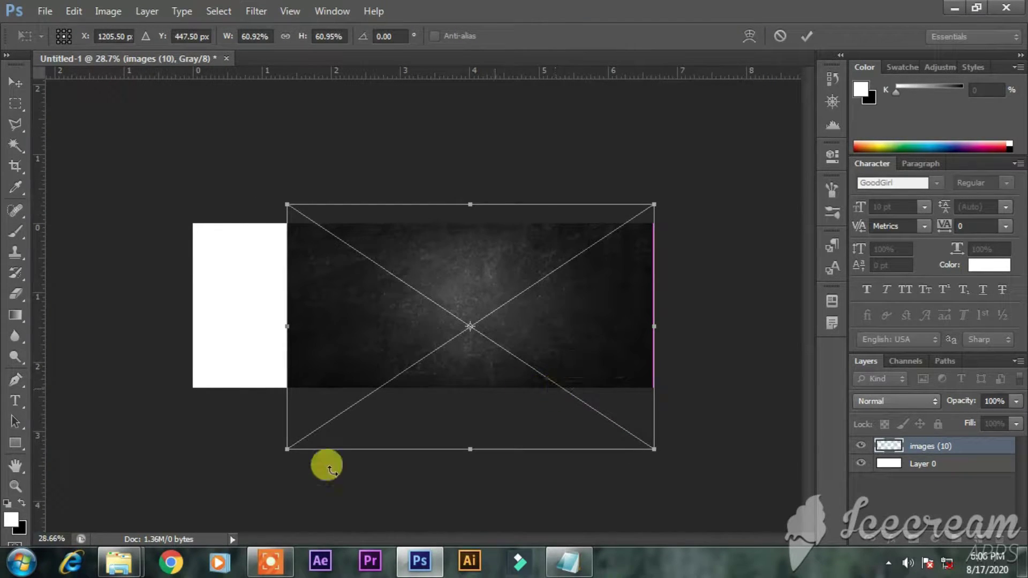
left_click_drag(287, 449, 180, 508)
left_click_drag(414, 361, 409, 334)
key("Return")
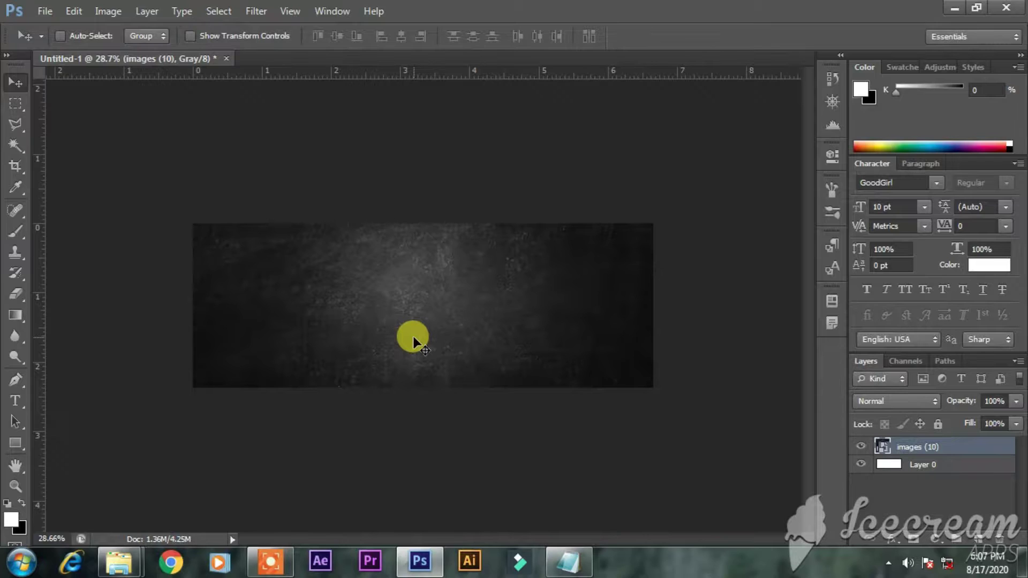
- Rasterize the images (10) layer
key("ctrl+plus")
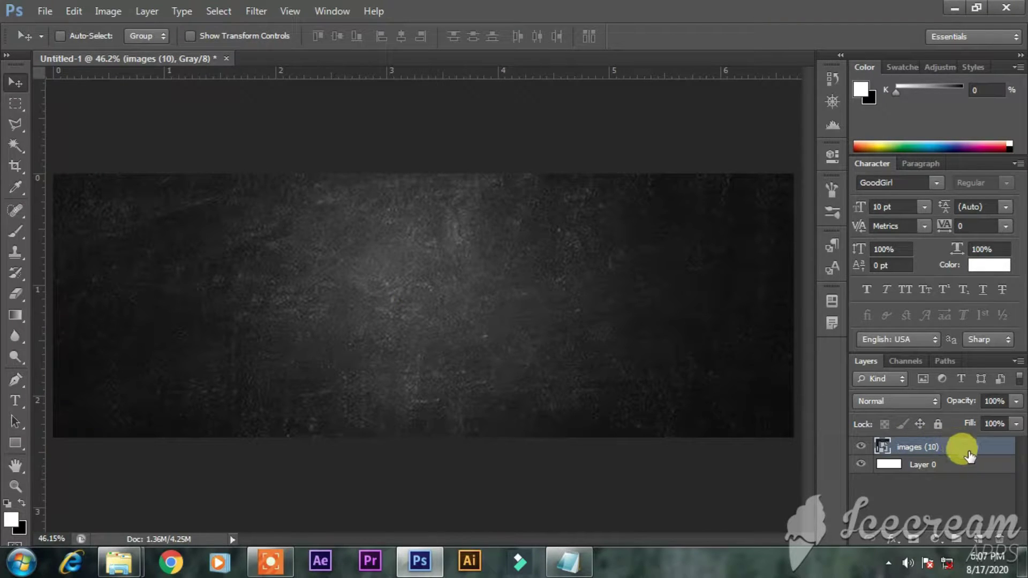
right_click(940, 445)
left_click(770, 209)
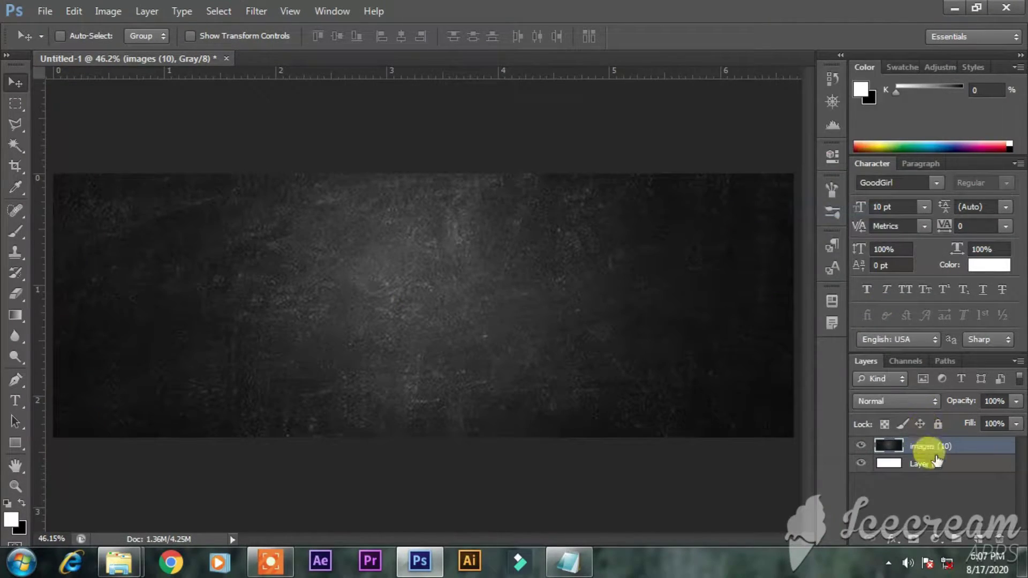
- Hide the images (10) layer and give Layer 0 a reversed radial Gradient Overlay at 150% scale
left_click(863, 446)
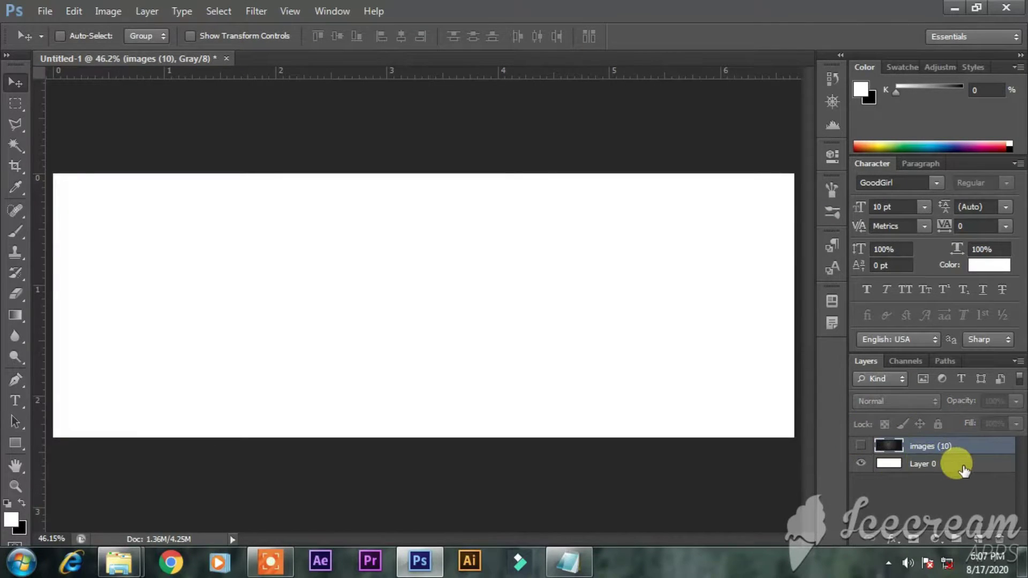
double_click(958, 464)
left_click_drag(540, 166, 786, 149)
left_click(621, 354)
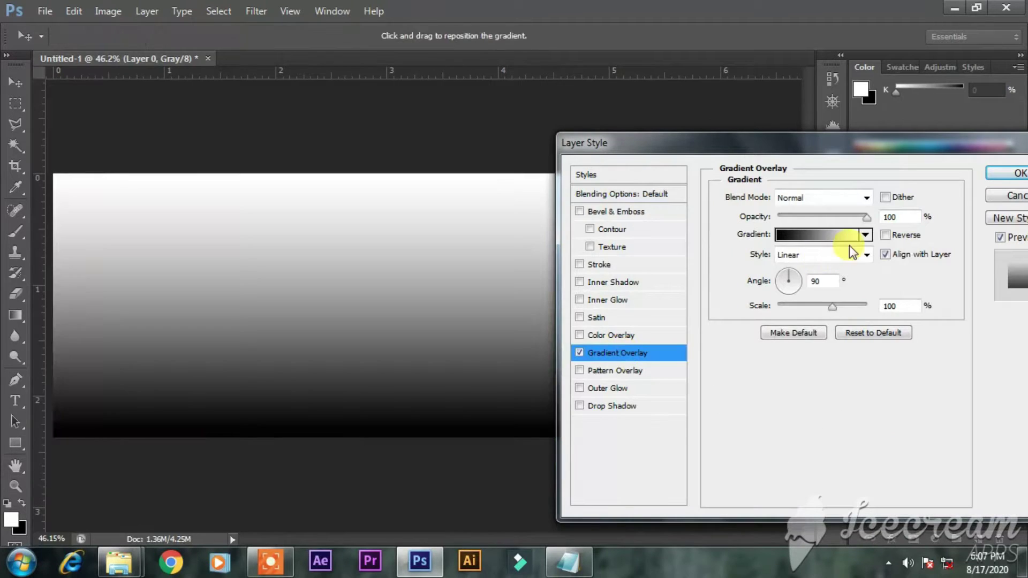
left_click(884, 235)
left_click(862, 255)
left_click(836, 284)
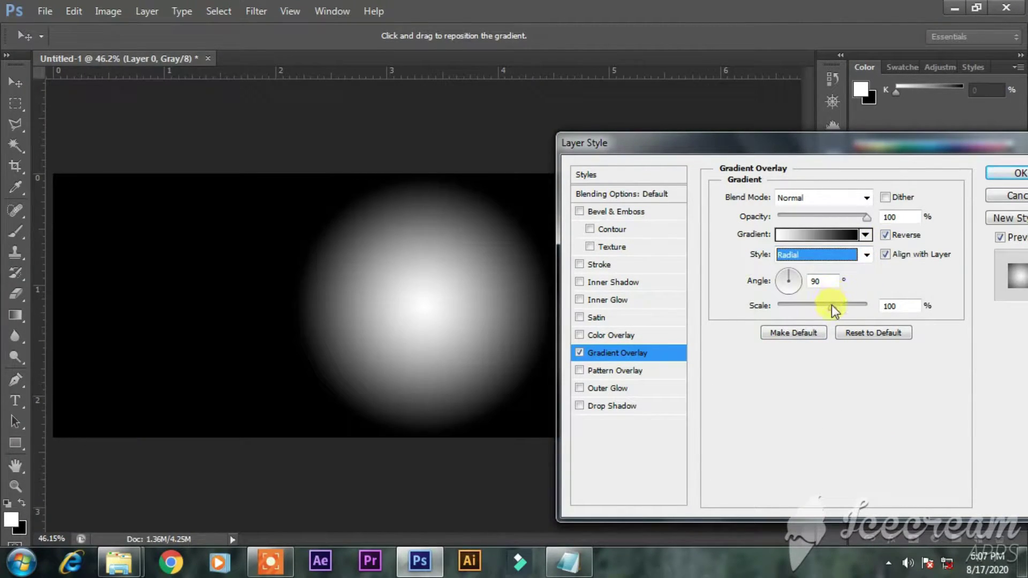
left_click_drag(831, 304, 950, 312)
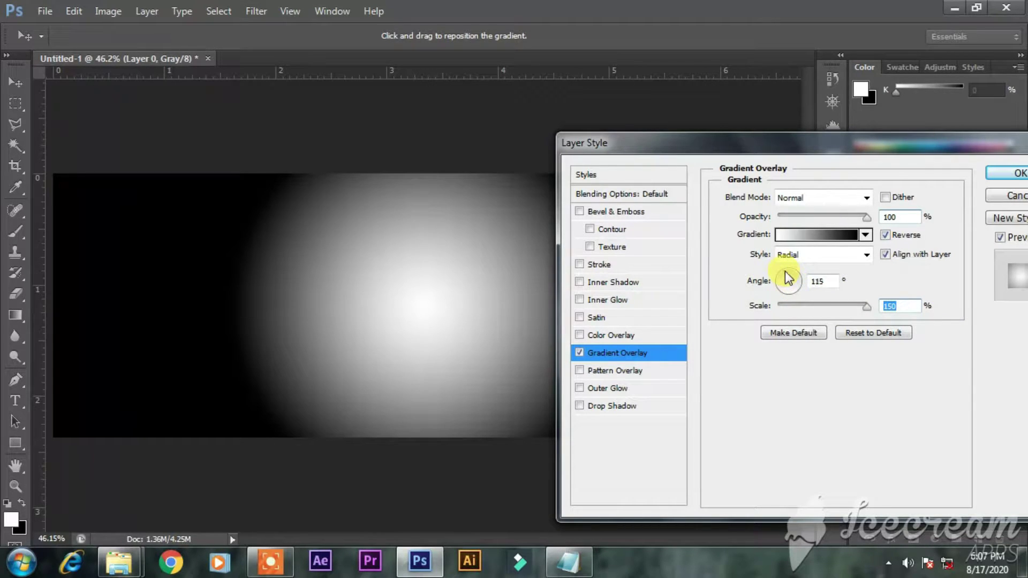
- Change the overlay gradient's black stop to the grey 5c5c5c
left_click(811, 236)
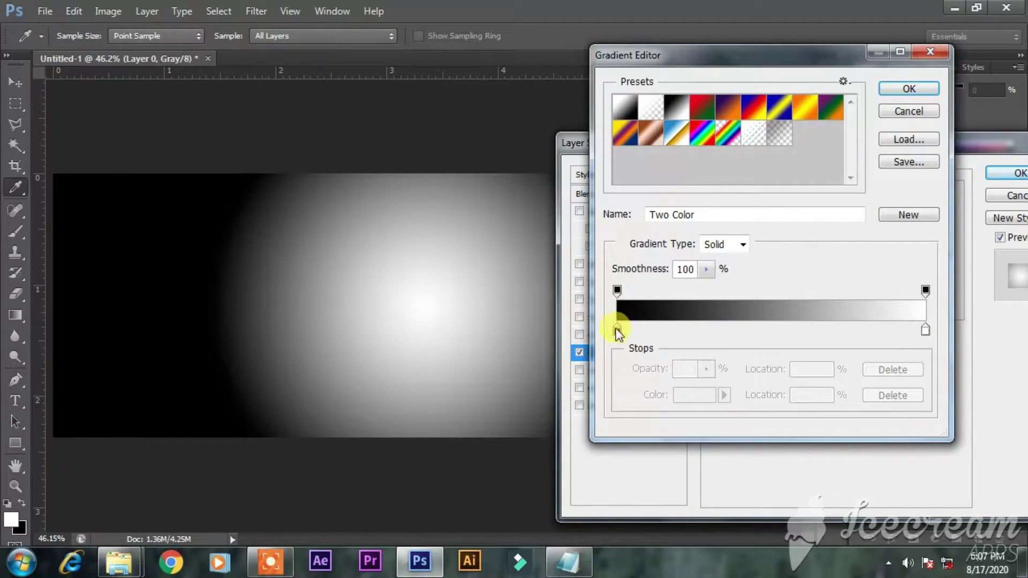
left_click(618, 332)
left_click(686, 397)
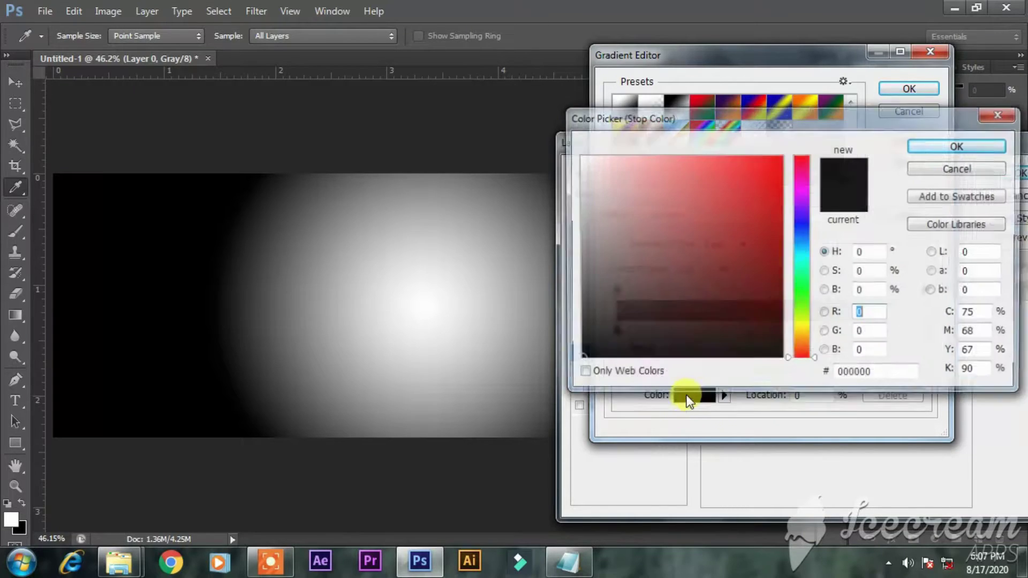
left_click_drag(566, 270, 525, 286)
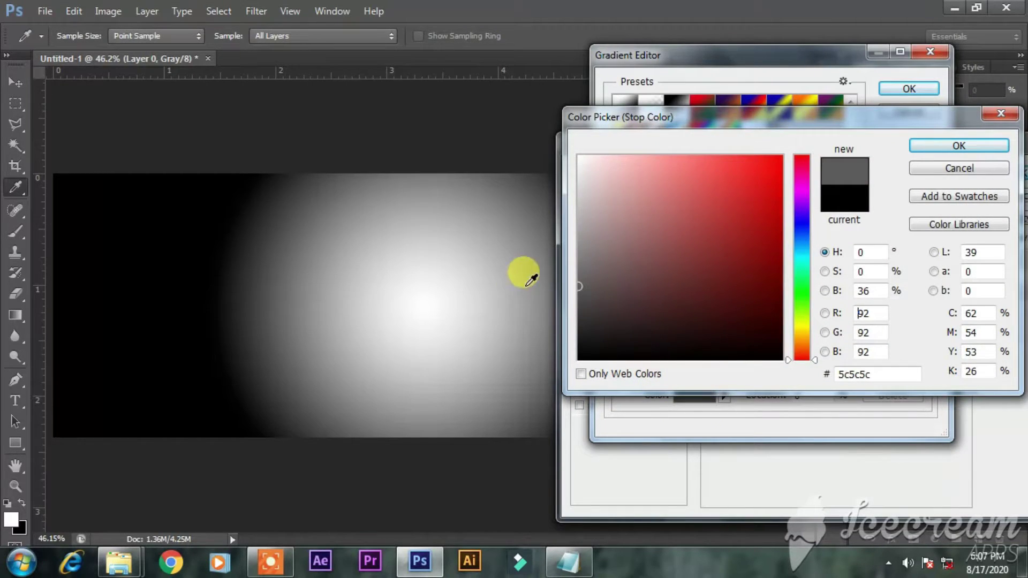
key("Return")
- Change the gradient's white stop to a light grey and shift the gradient's centre slightly left on the canvas
left_click(925, 329)
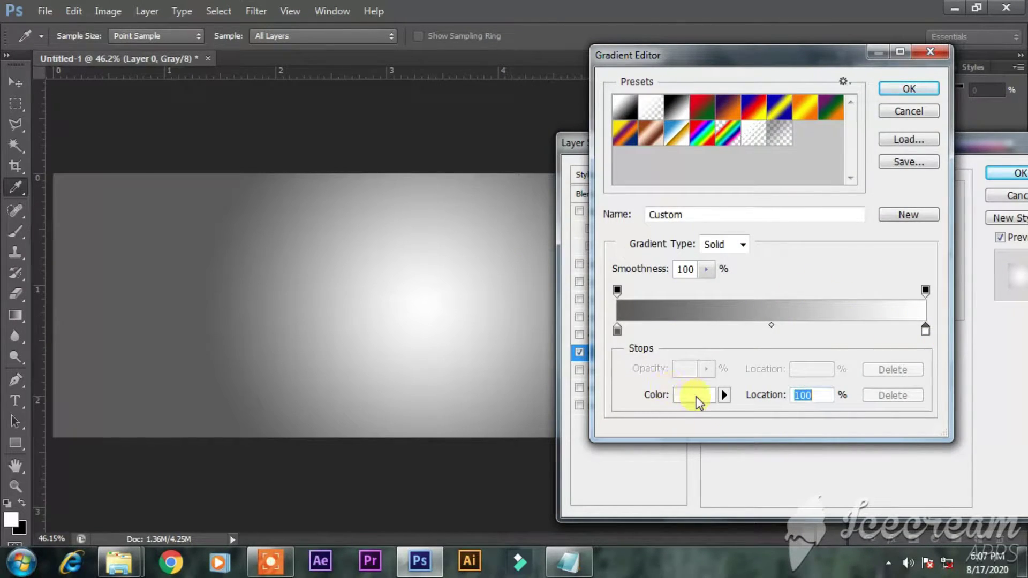
left_click(698, 402)
left_click_drag(594, 174, 576, 184)
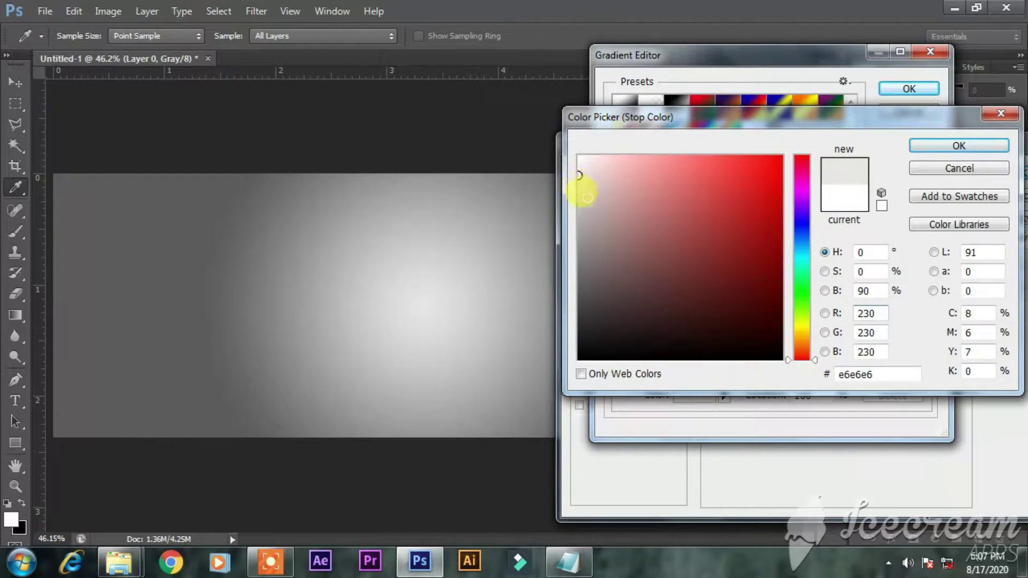
left_click(578, 199)
key("Return")
key("Return")
left_click_drag(433, 313, 408, 314)
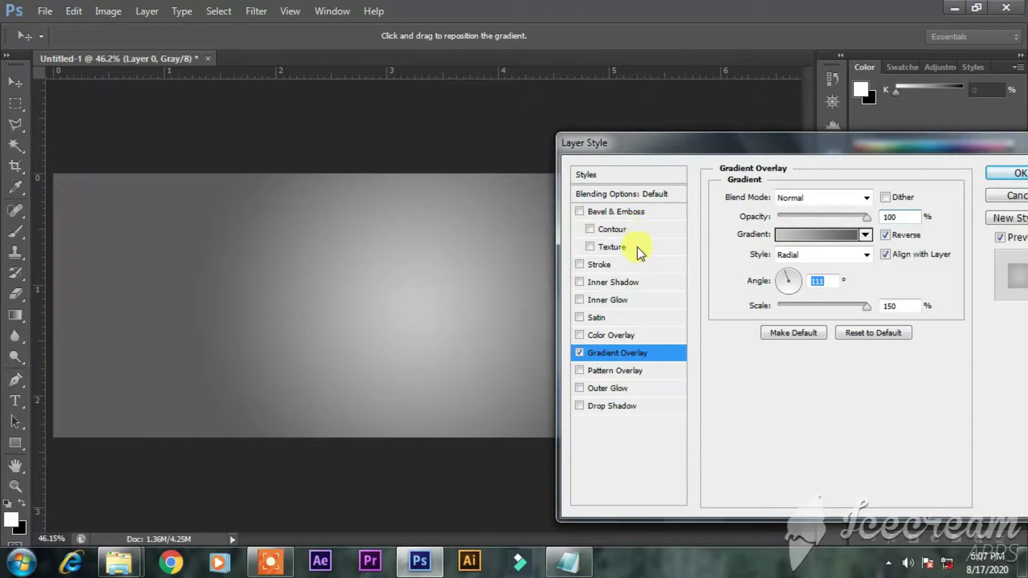
- Enable Bevel & Emboss with Texture on Layer 0 and adjust the texture's strength
left_click(612, 248)
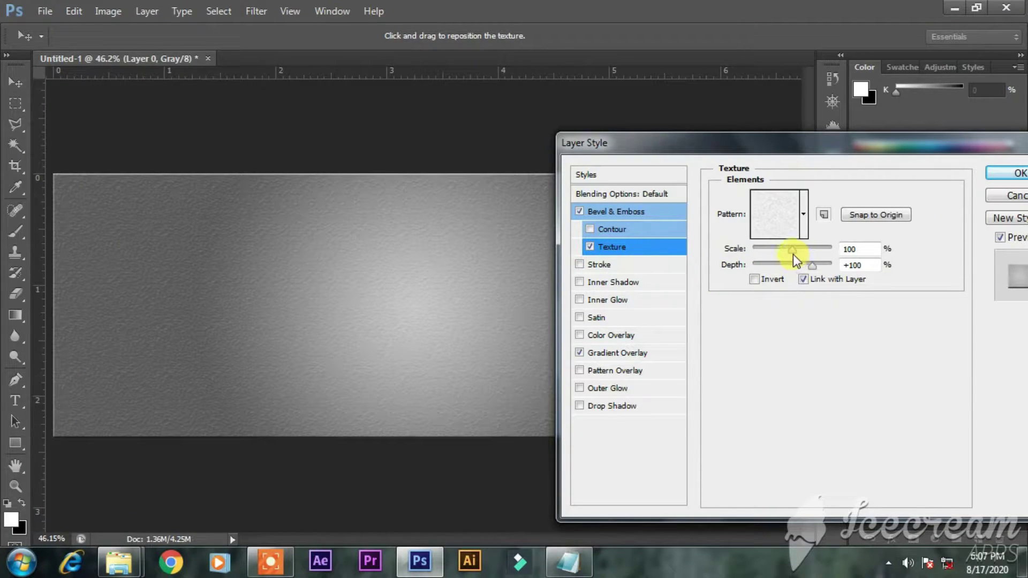
left_click_drag(808, 267, 796, 249)
- Darken the Gradient Overlay's dark stop to a near-black grey and place it at the 8% location
left_click(589, 351)
left_click(795, 236)
left_click_drag(617, 330, 583, 319)
left_click(676, 390)
key("Return")
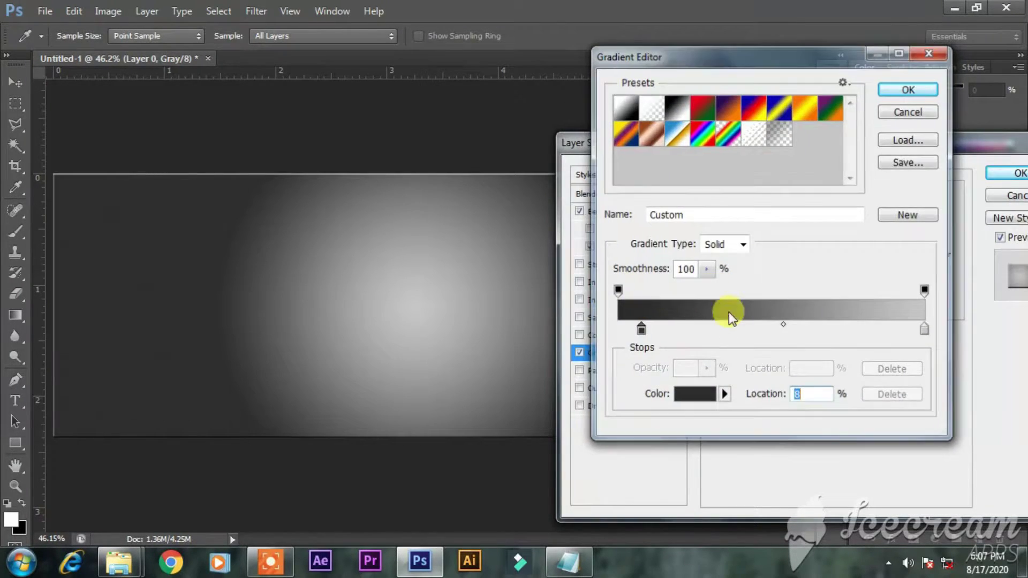
key("Return")
- Set the gradient angle to 153°, apply the layer style and show the images (10) layer again
left_click(785, 283)
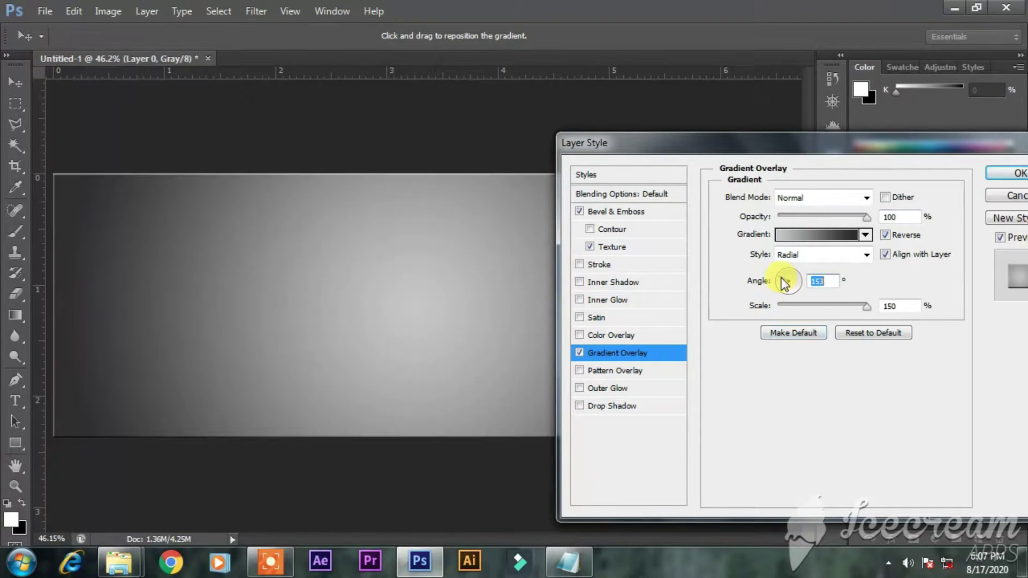
key("Return")
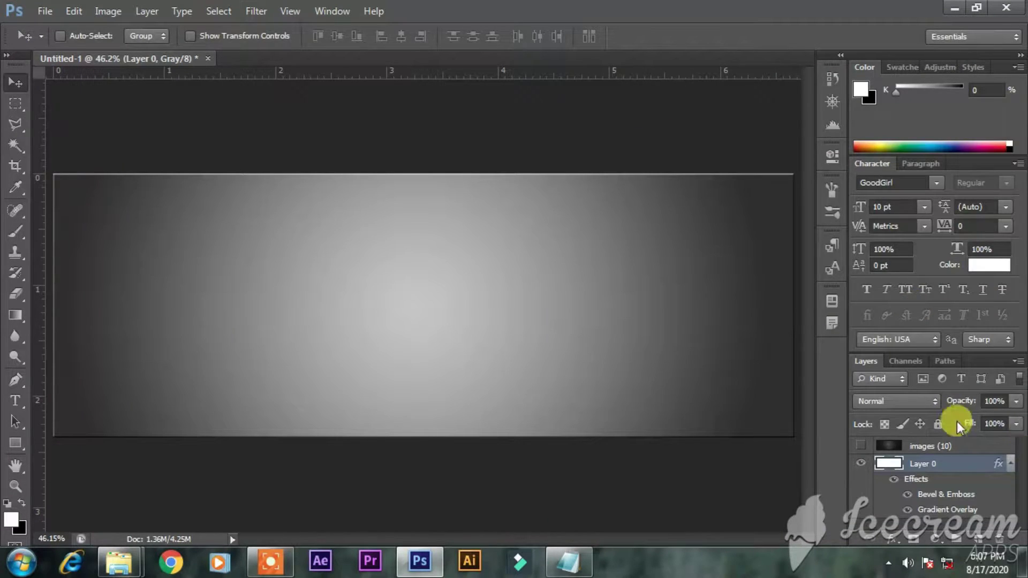
left_click(860, 445)
- Try blend modes such as Screen and Darken on Layer 0, and return it to Normal
left_click(926, 409)
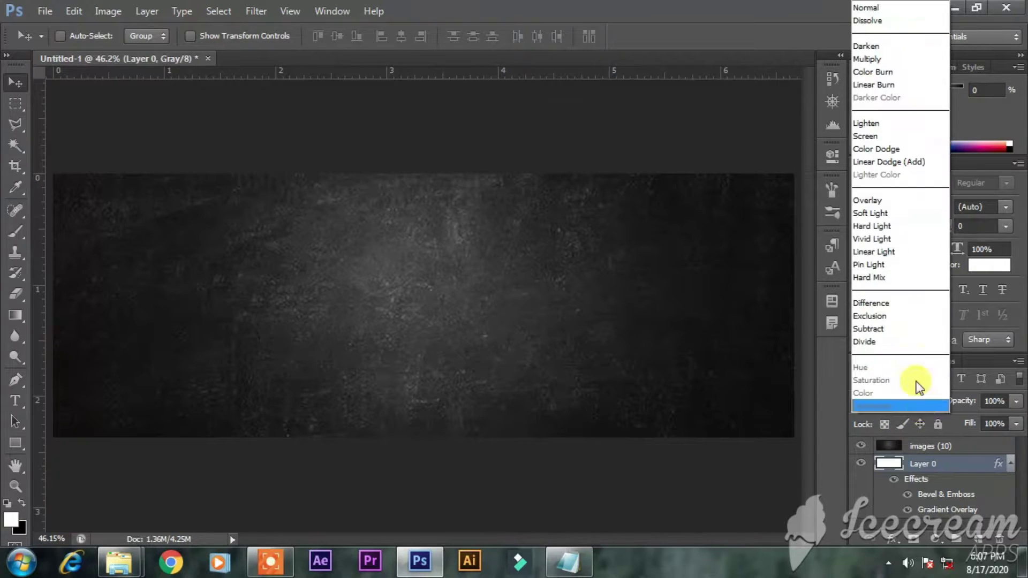
left_click(878, 142)
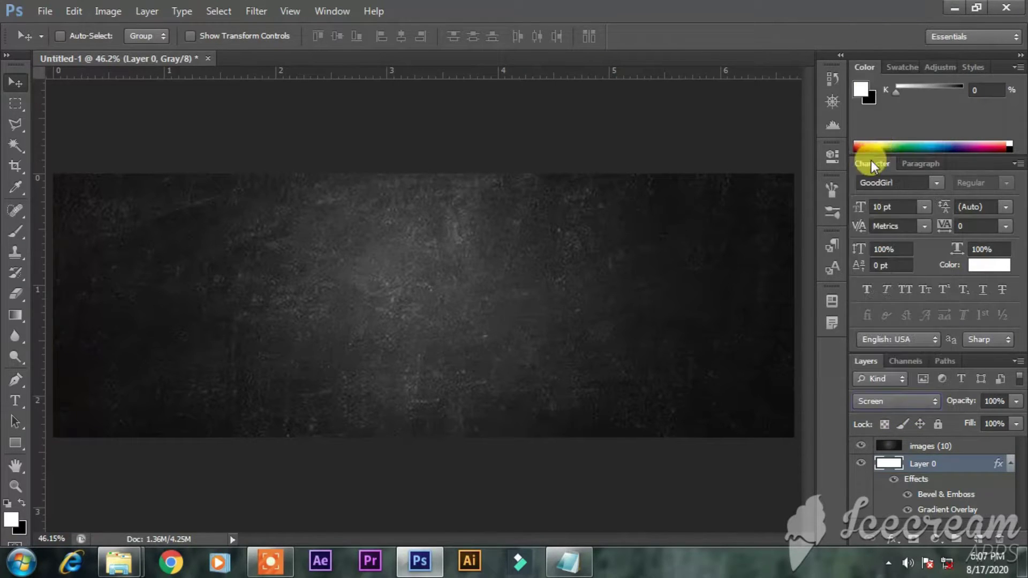
left_click(917, 402)
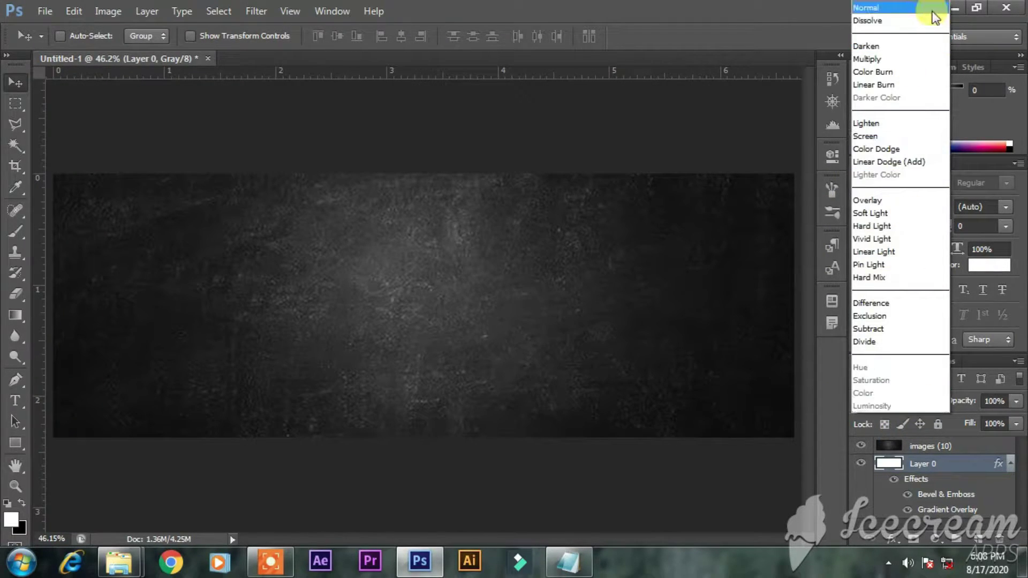
left_click(930, 19)
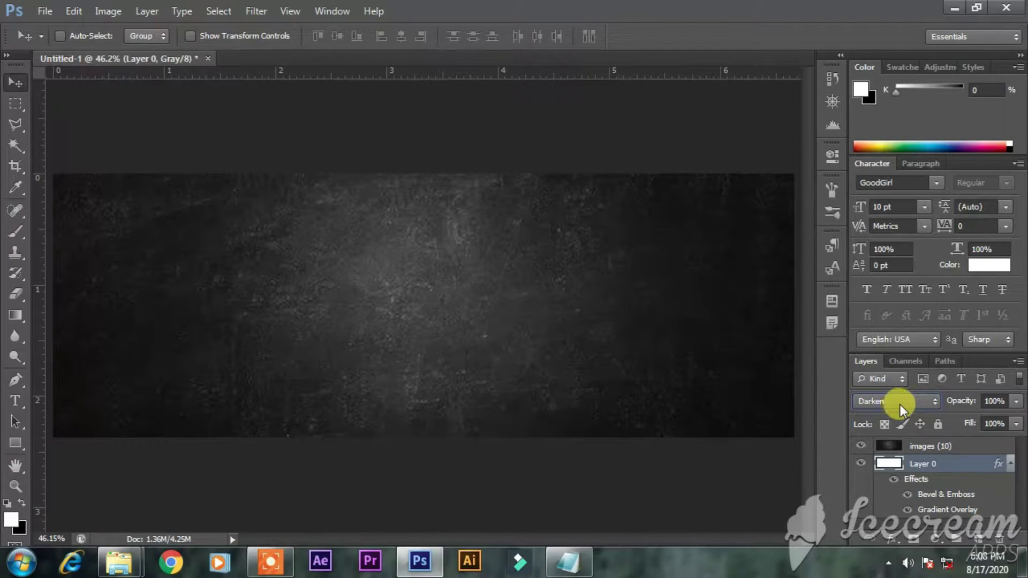
left_click(900, 404)
left_click(902, 407)
left_click(895, 406)
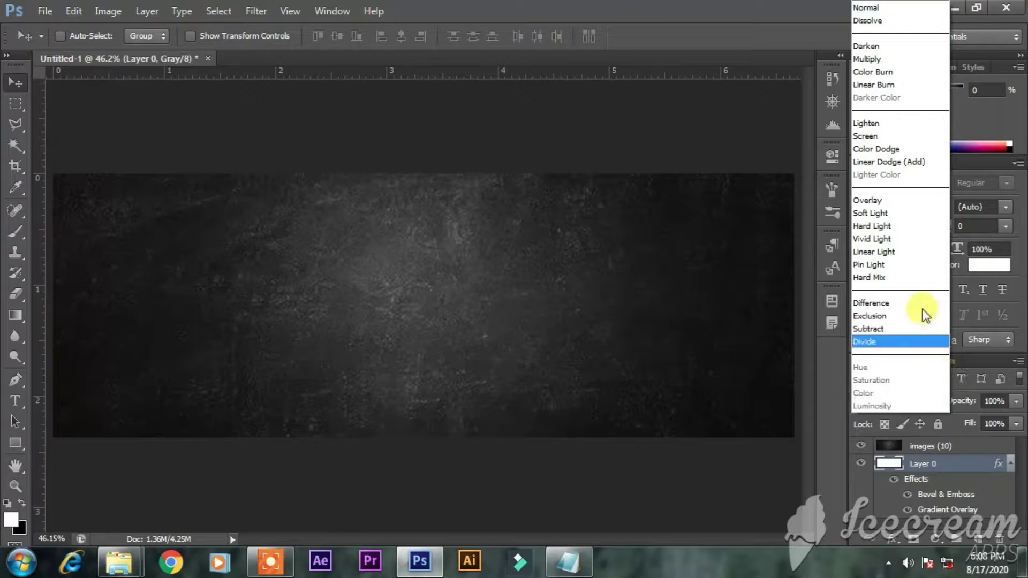
left_click(909, 135)
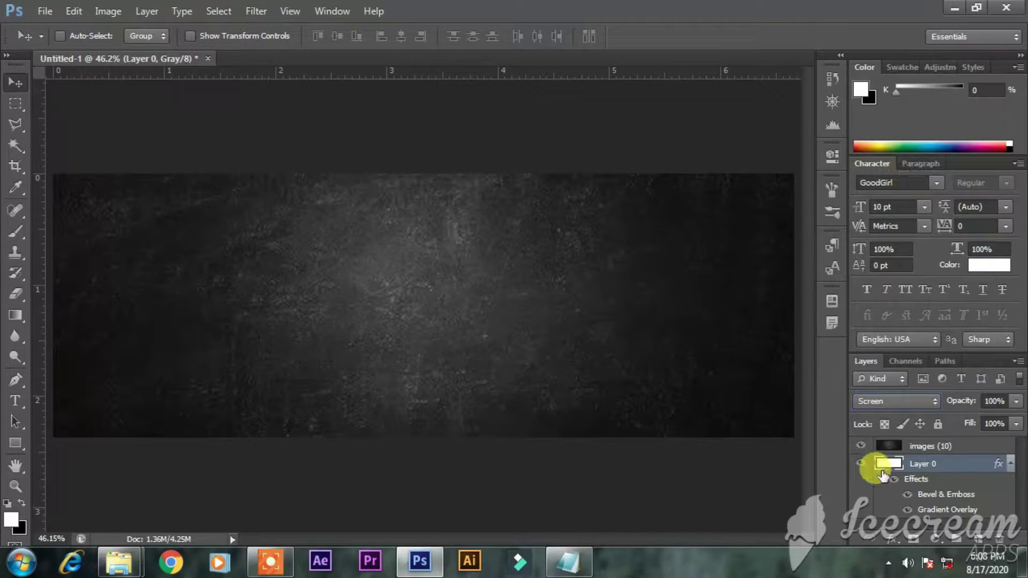
left_click(887, 404)
left_click(910, 7)
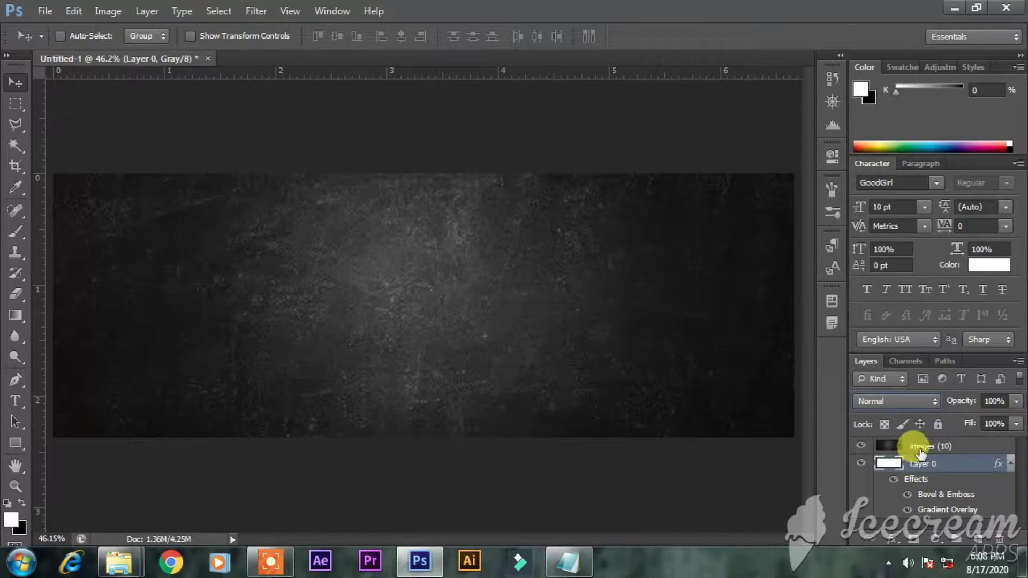
- Try the Screen, Overlay and Darken blend modes on the images (10) layer
left_click(919, 448)
left_click(904, 403)
left_click(887, 137)
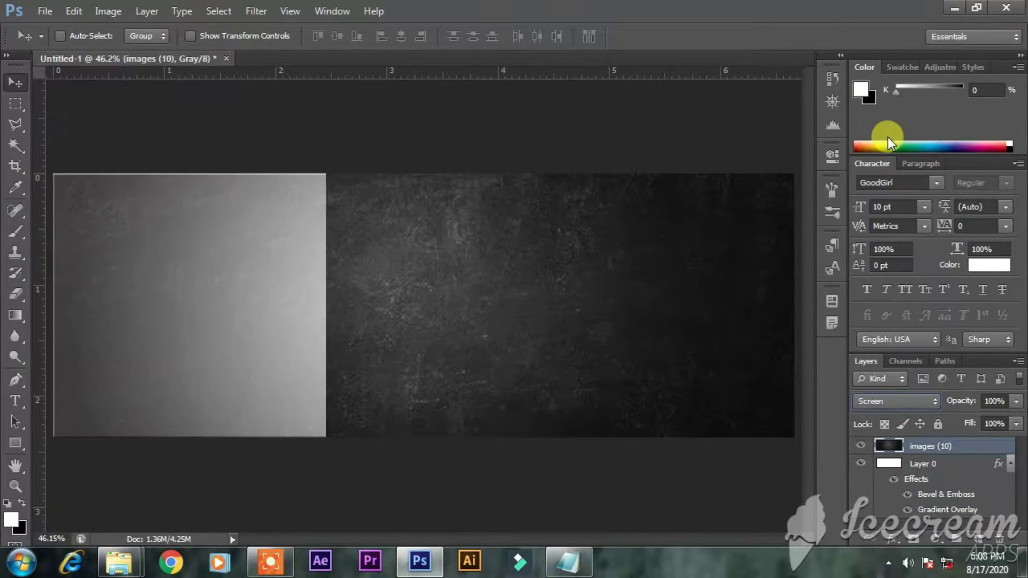
left_click(898, 403)
left_click(889, 198)
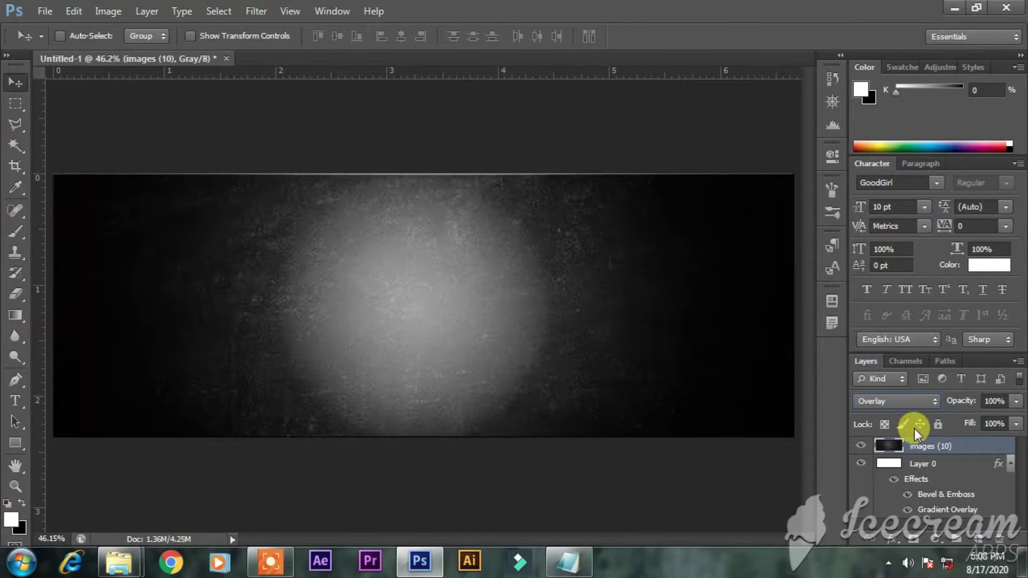
left_click(914, 401)
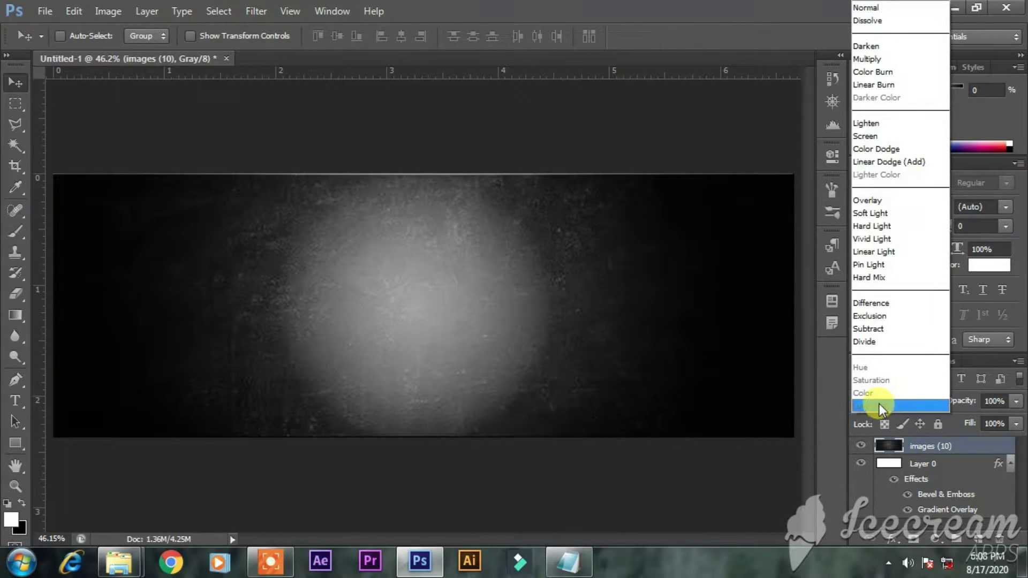
left_click(891, 47)
- Compare Multiply, Screen and Color Dodge on the images (10) layer and set its blend mode to Linear Dodge (Add)
scroll(918, 407, "down", 3)
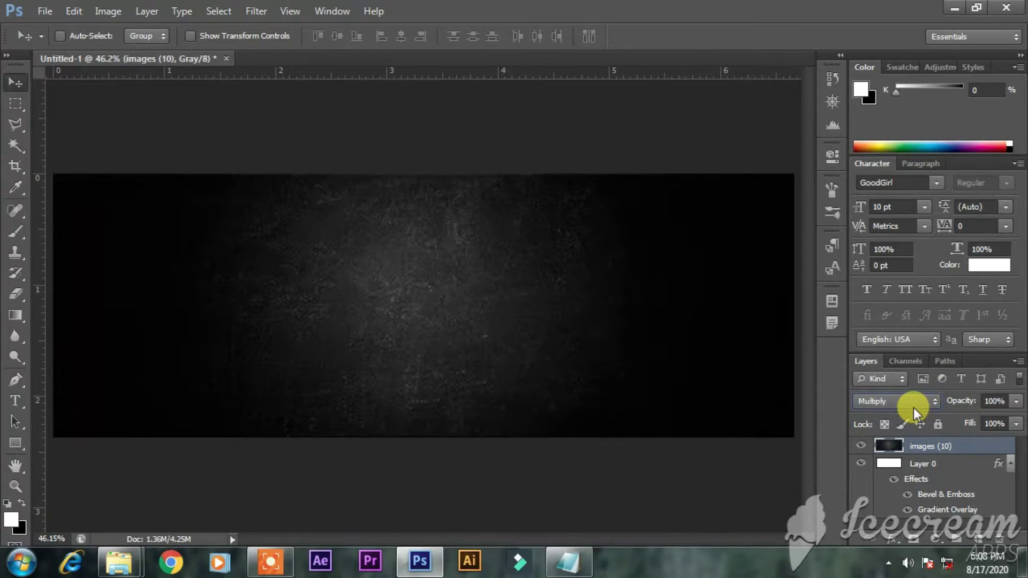
scroll(911, 401, "down", 3)
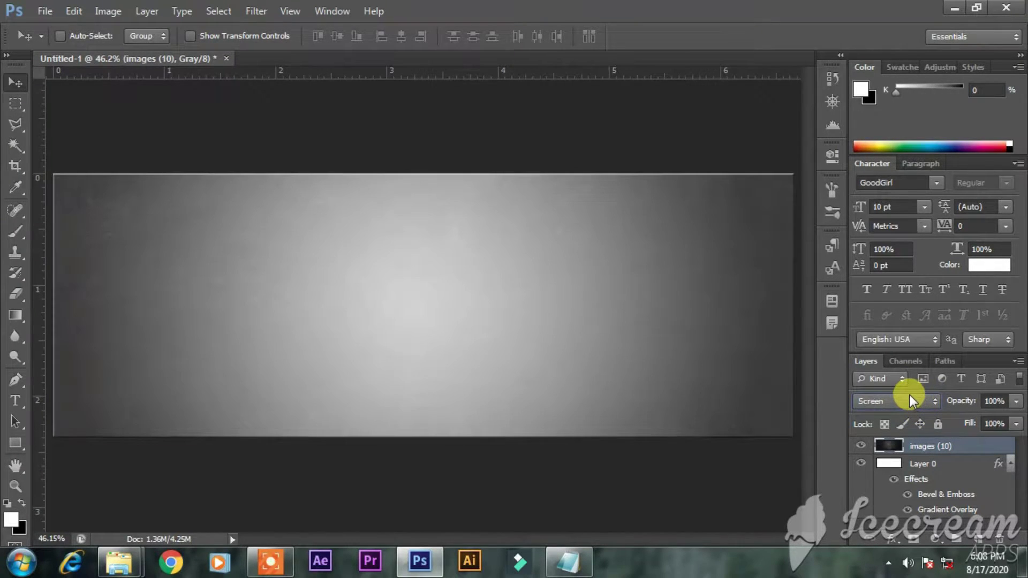
scroll(918, 402, "down", 1)
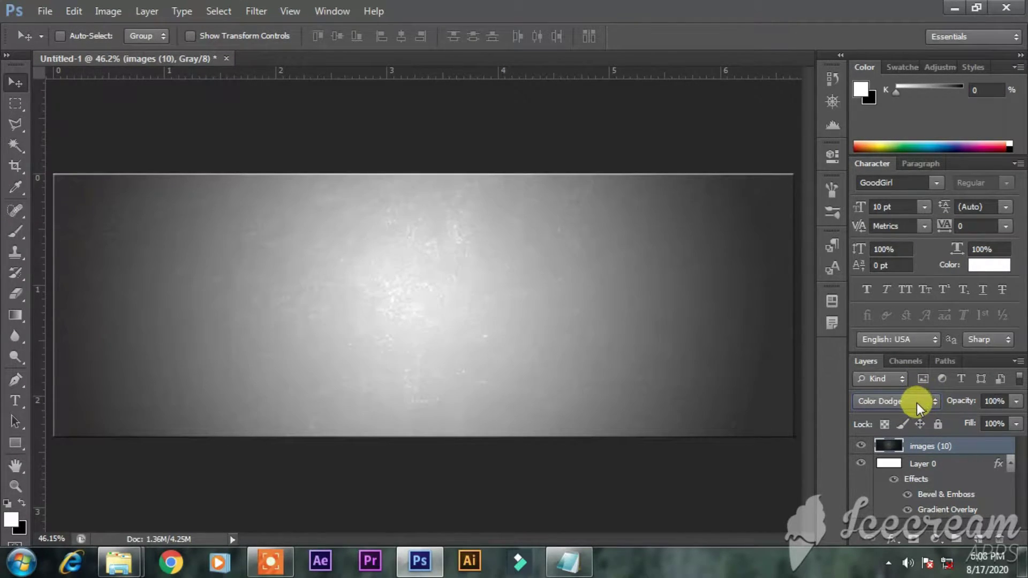
scroll(916, 401, "down", 1)
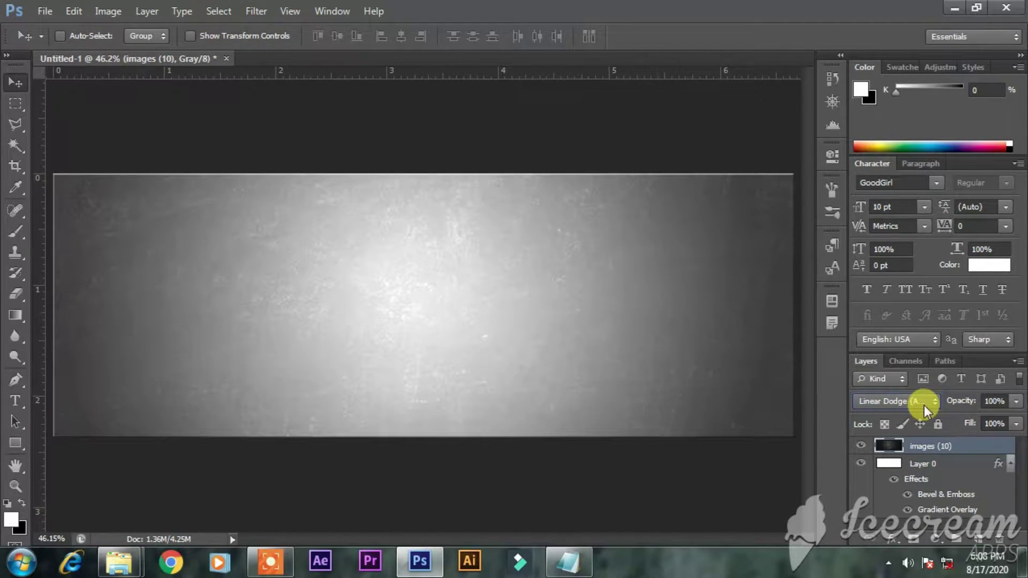
left_click(920, 401)
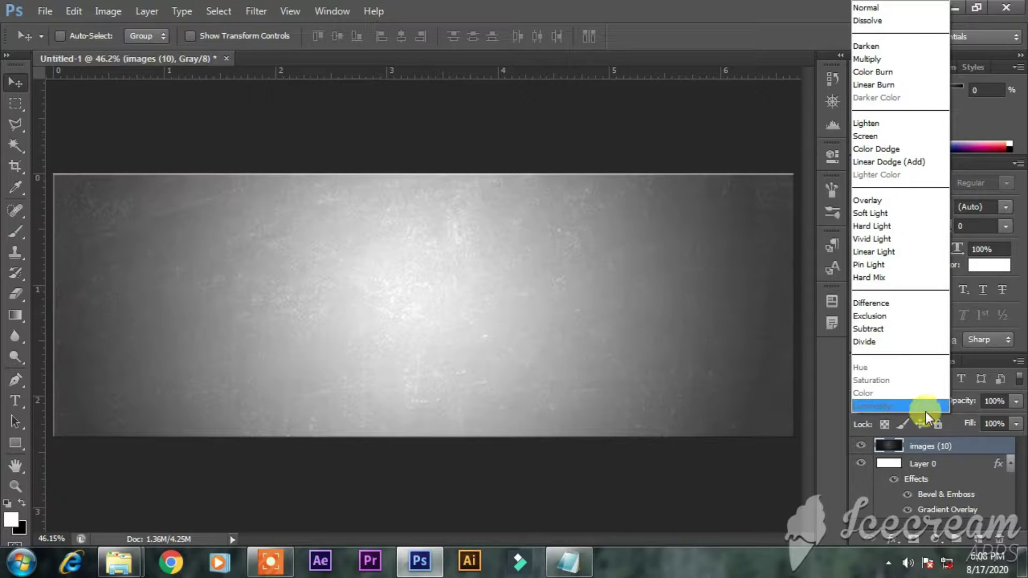
left_click(952, 438)
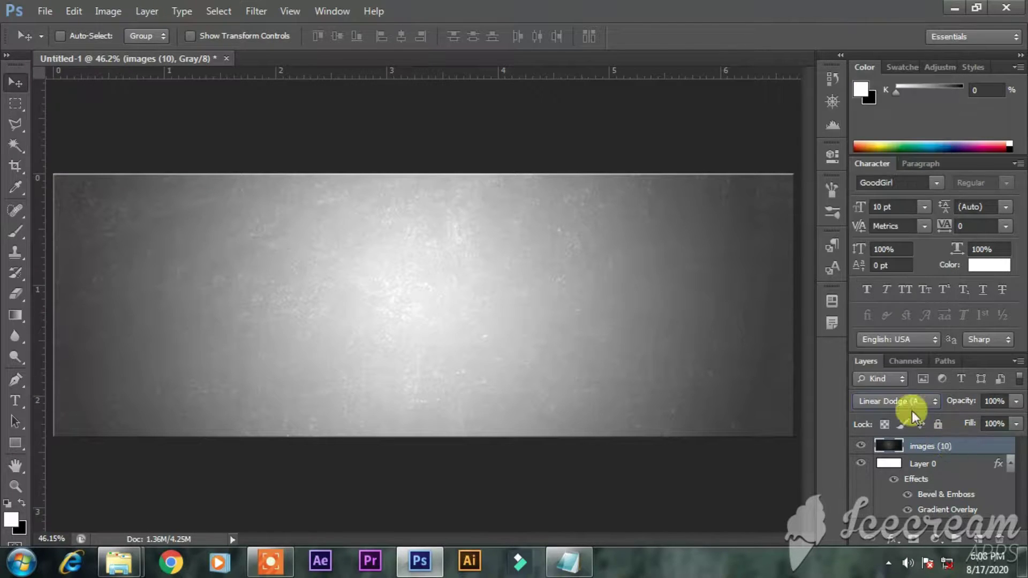
- Group the images (10) layer with Layer 0 and shift the group about 0.007 in downward
left_click(945, 467, "shift")
key("ctrl+g")
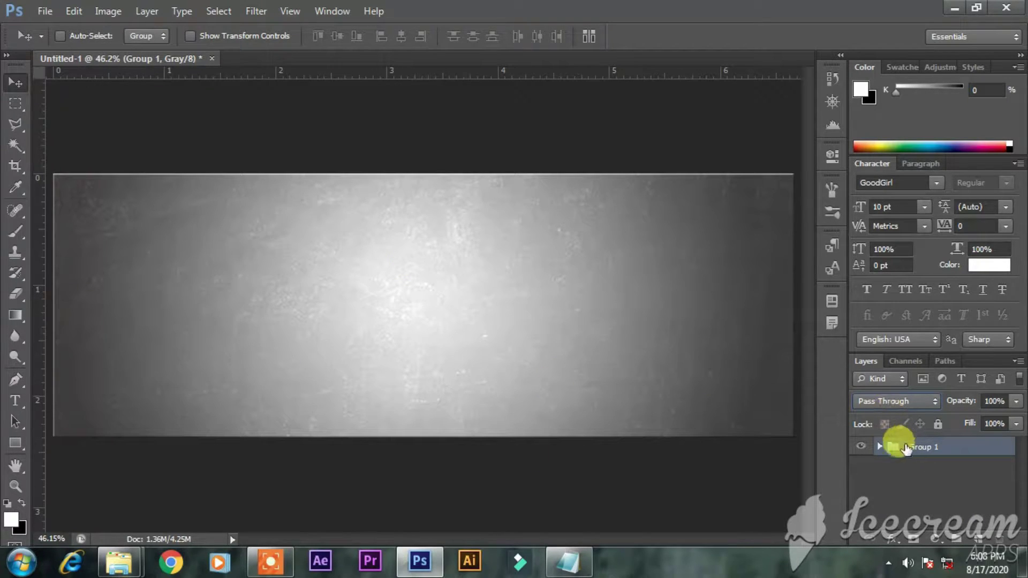
mouse_move(473, 322)
left_mouse_down()
mouse_move(484, 306)
mouse_move(475, 327)
left_mouse_up()
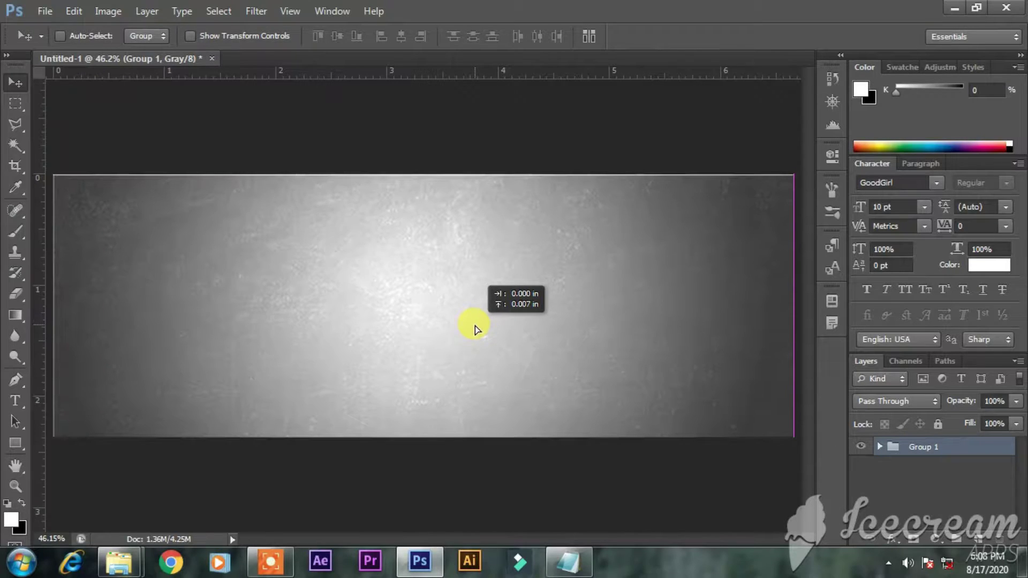
- Enlarge Layer 0 inside Group 1 about its centre to about 103% so its bevelled edges fall outside the canvas
left_click(877, 448)
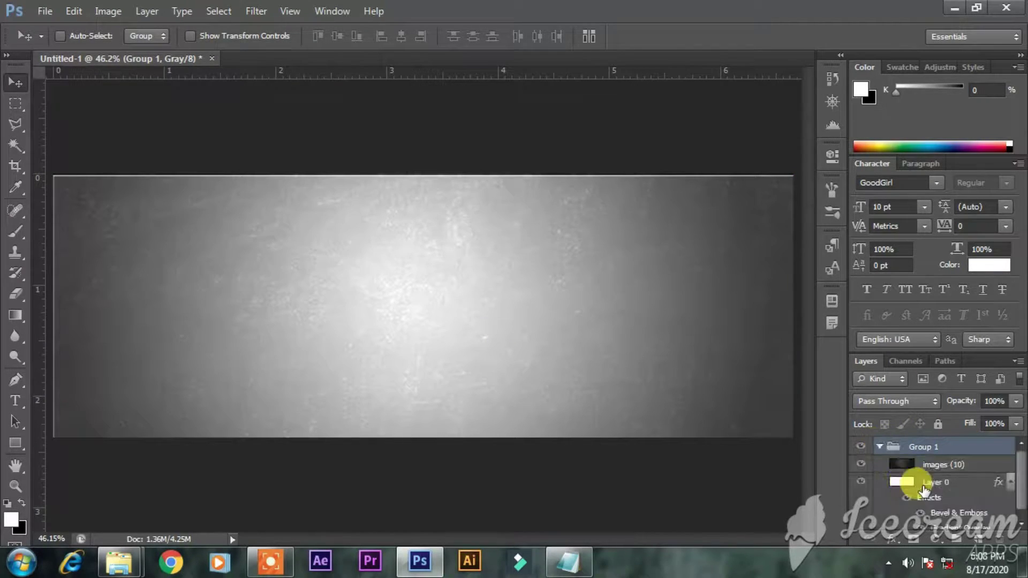
left_click(929, 489)
key("ctrl+t")
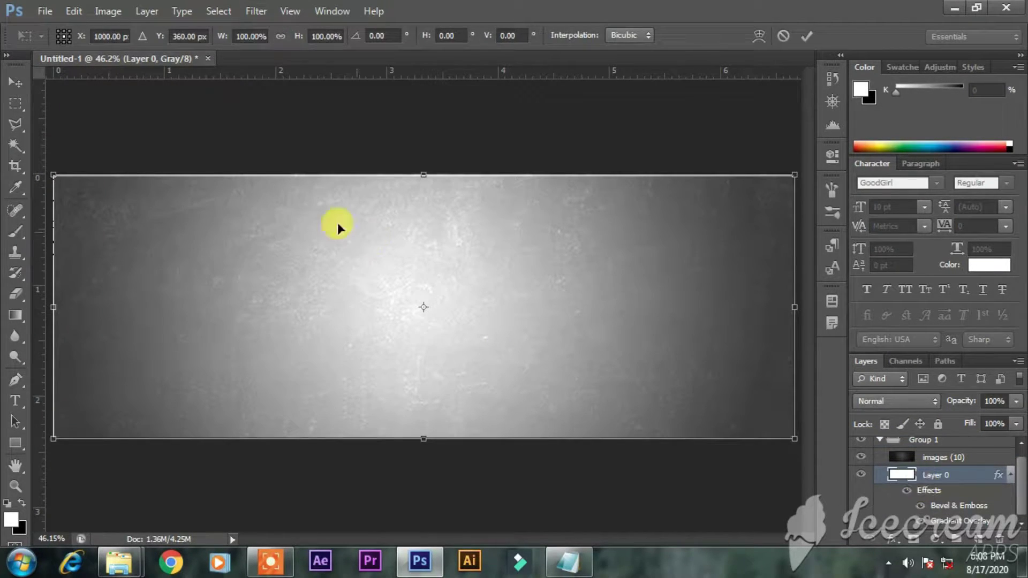
left_click_drag(51, 174, 34, 160)
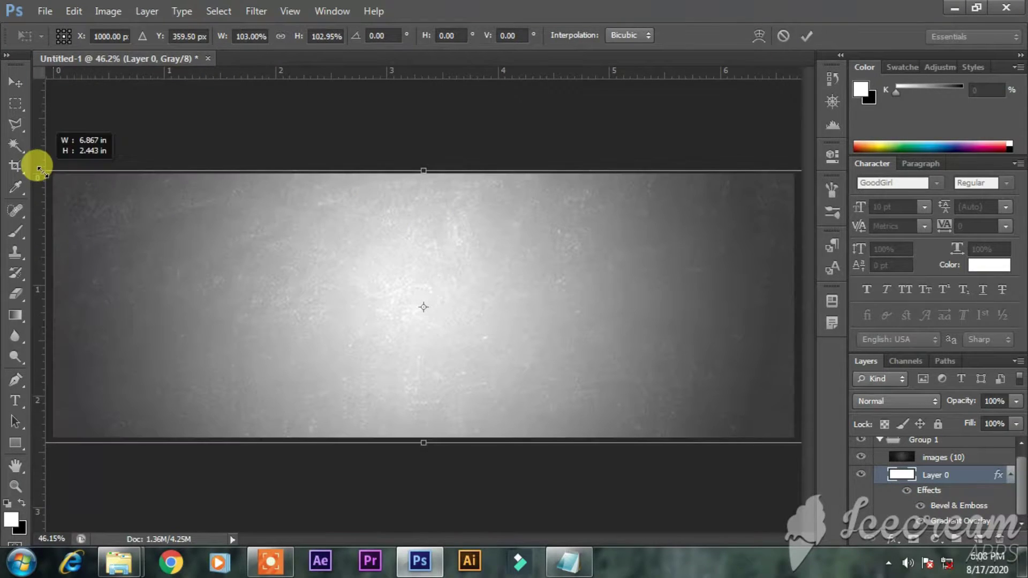
double_click(328, 202)
left_click(879, 440)
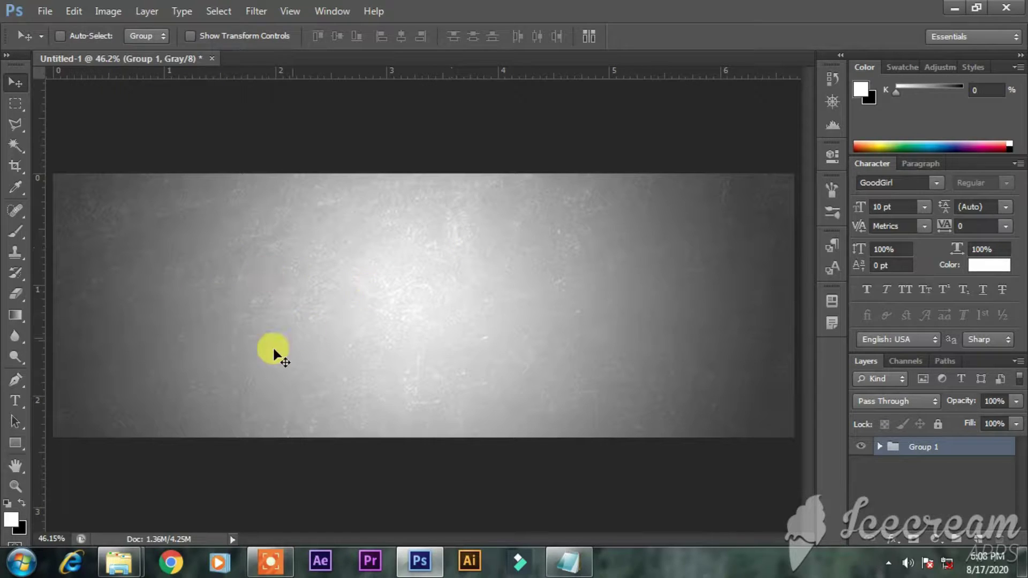
- Place the mcd-meals-2-cheeseburger image from the banner folder into the banner at its default size
mouse_move(118, 561)
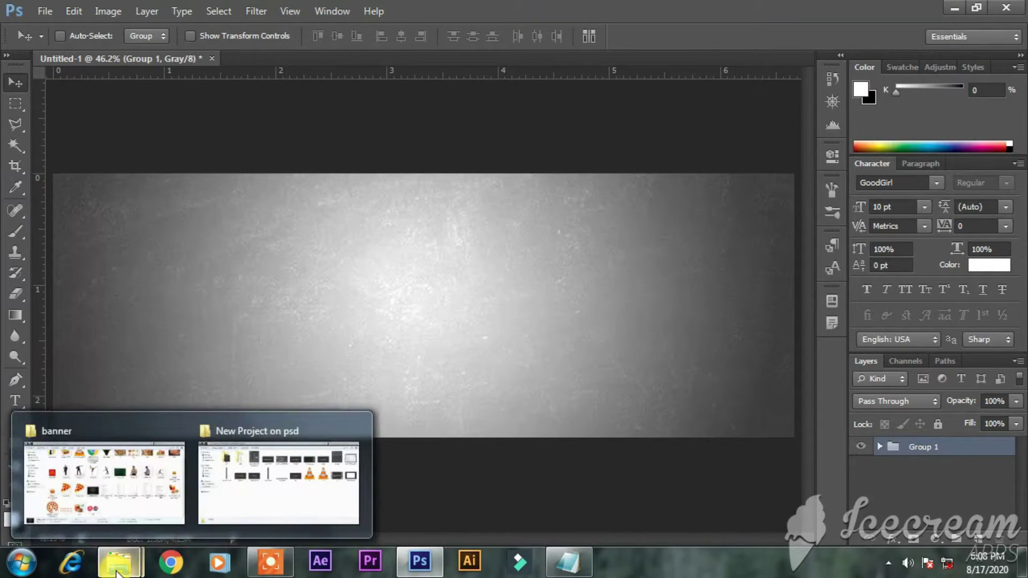
left_click(156, 493)
left_click(715, 458)
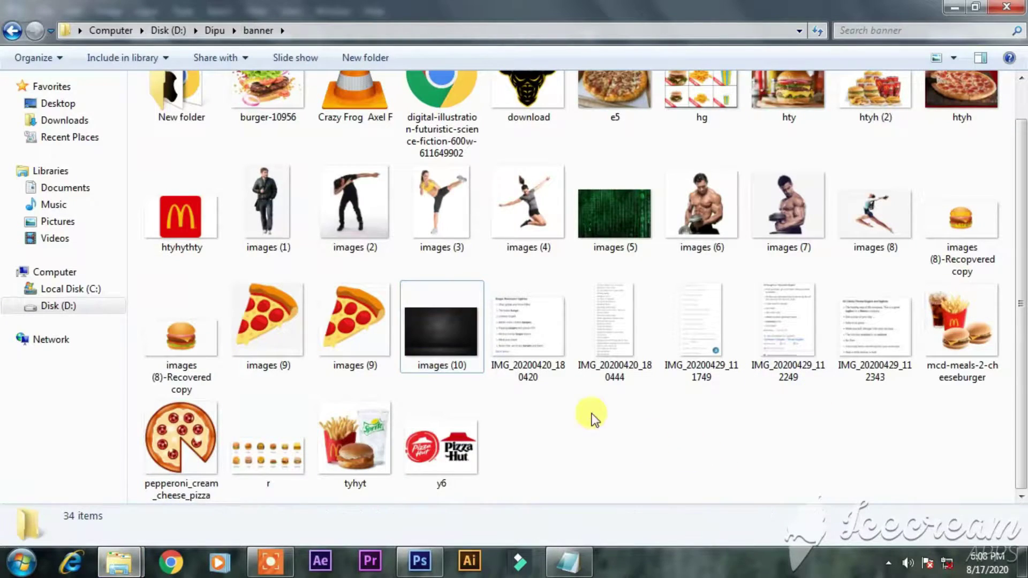
scroll(468, 291, "up", 1)
left_click_drag(960, 369, 413, 368)
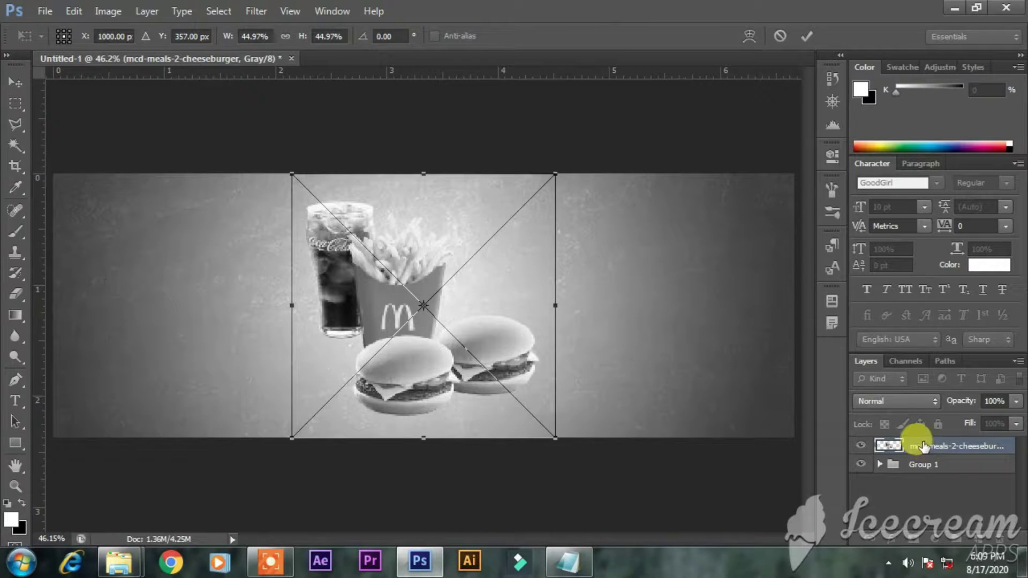
key("Return")
left_click_drag(453, 364, 454, 365)
- Toggle the visibility of images (10), Layer 0 and Group 1 to examine how each affects the banner
left_click(879, 465)
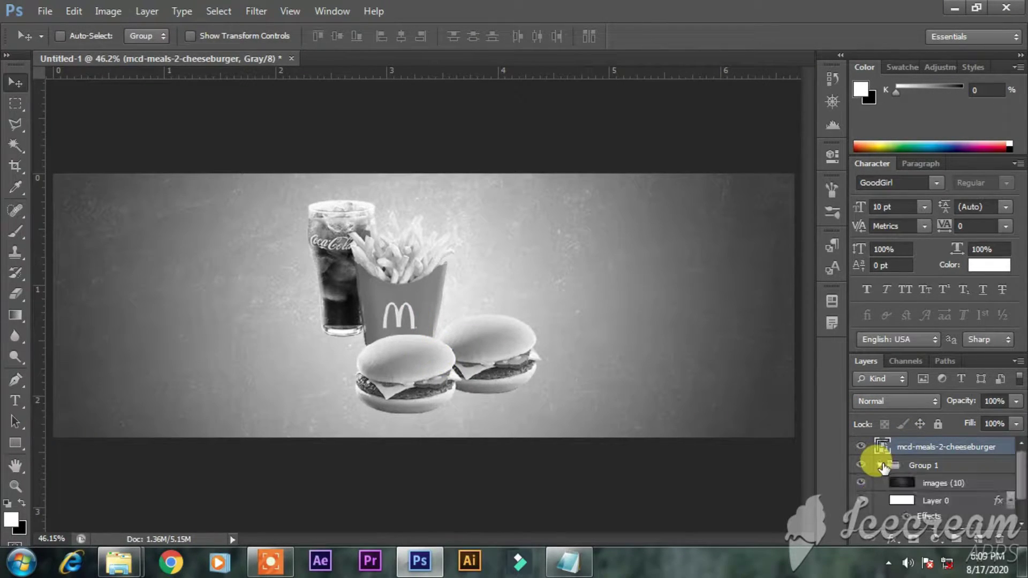
left_click(860, 483)
left_click(860, 483)
left_click(860, 501)
left_click(860, 500)
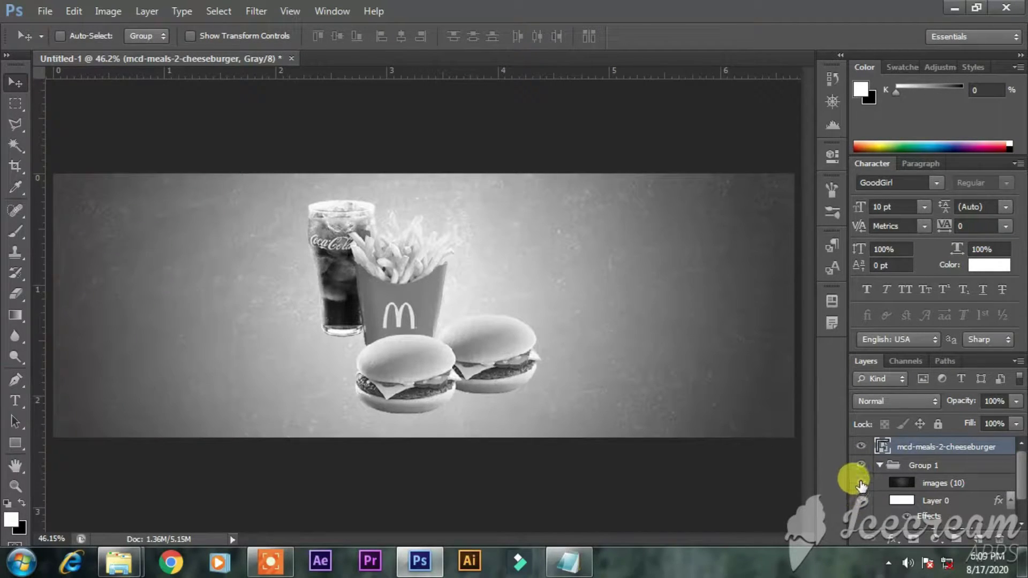
left_click(861, 464)
left_click(878, 466)
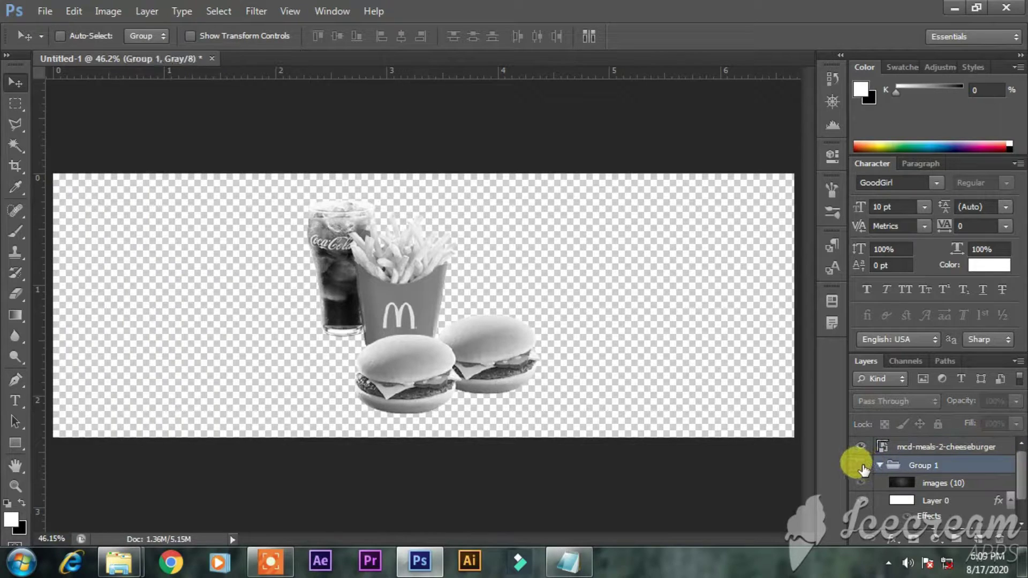
left_click(861, 464)
left_click(879, 465)
- Convert the document from Grayscale to RGB Color mode, rasterizing the smart object and keeping the layers separate
left_click(886, 447)
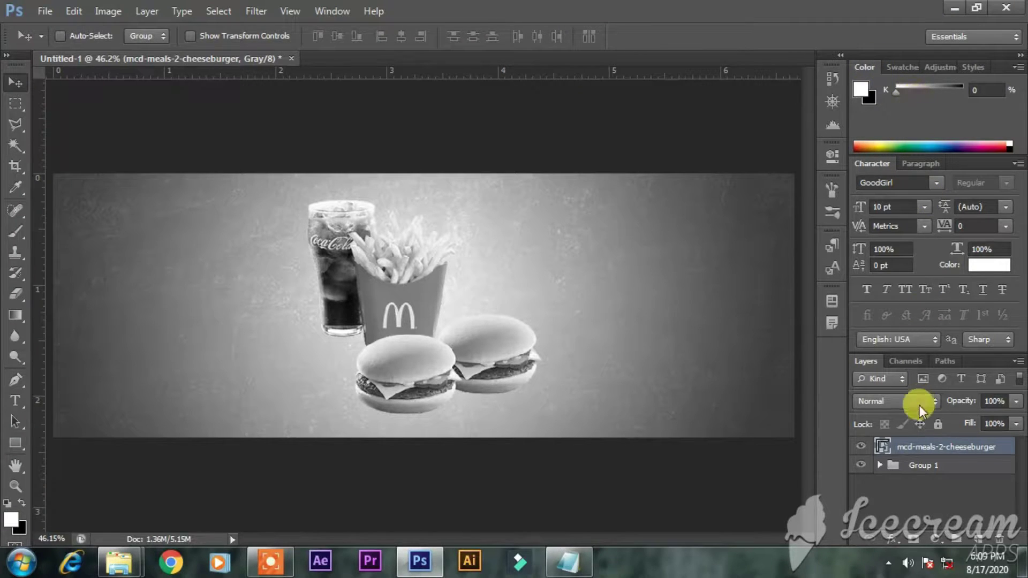
left_click_drag(910, 449, 469, 142)
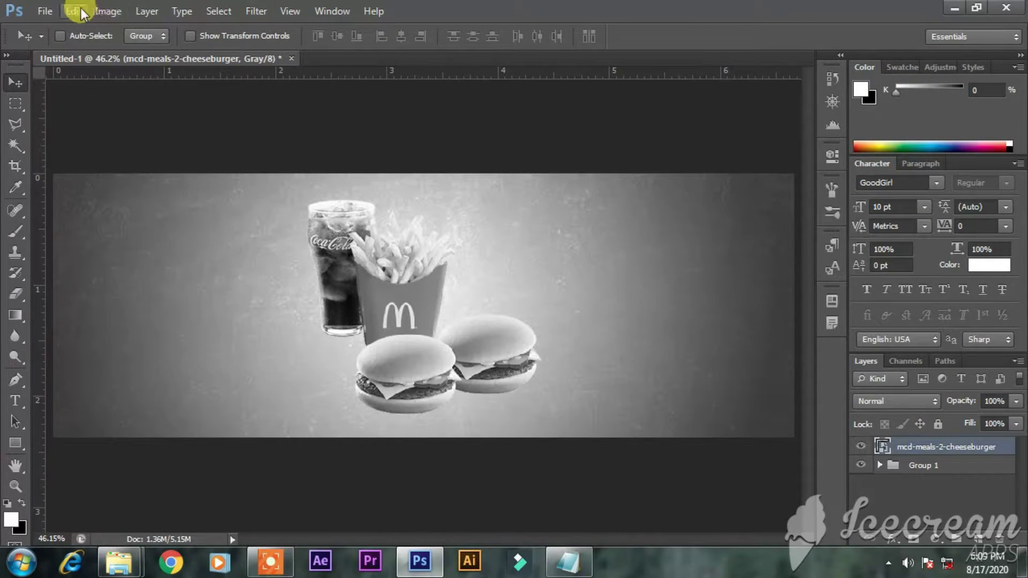
left_click(148, 12)
mouse_move(112, 11)
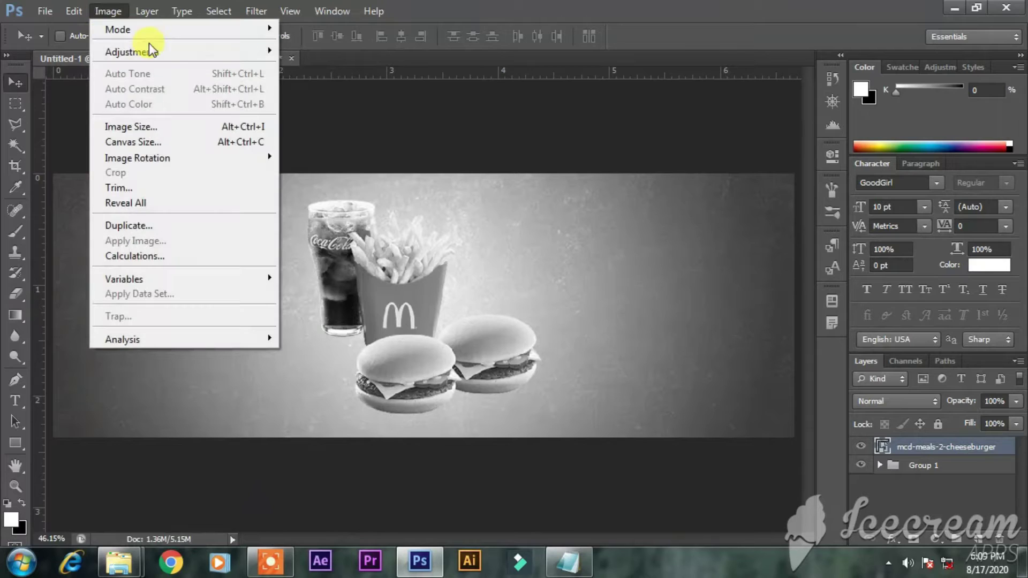
mouse_move(155, 30)
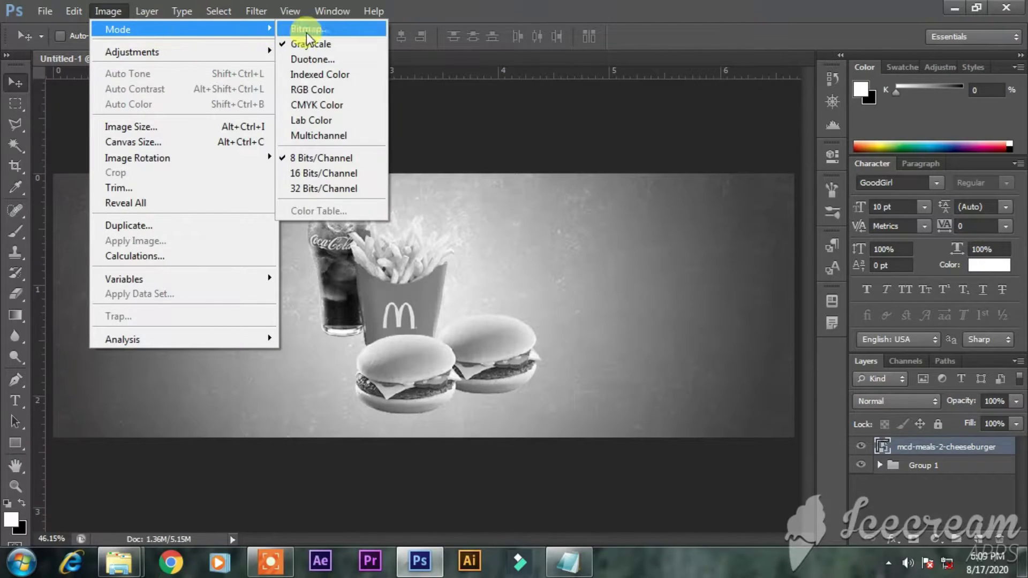
left_click(343, 91)
left_click(463, 223)
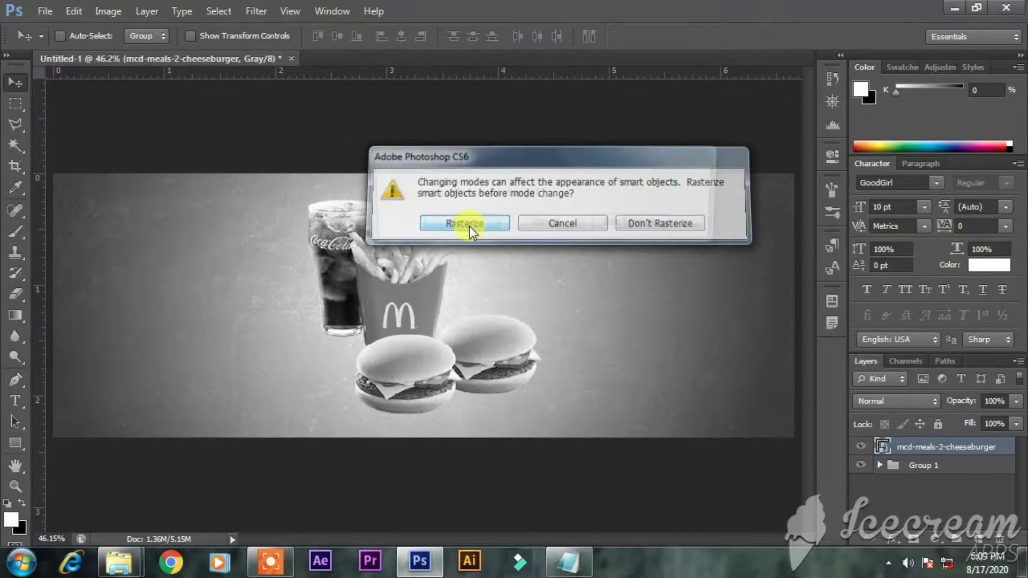
left_click(621, 227)
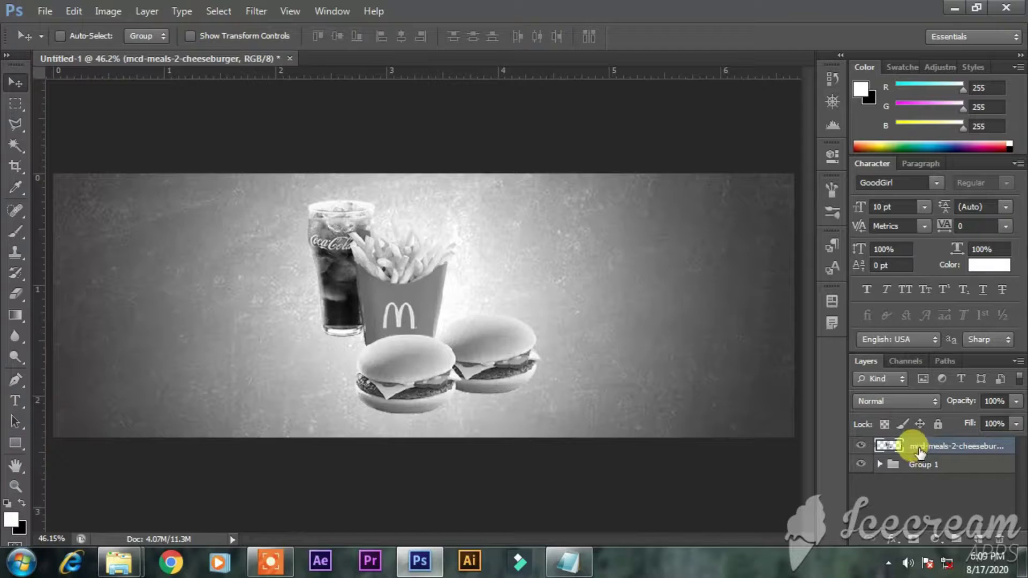
- Delete the grey meal layer and place mcd-meals-2-cheeseburger from the banner folder again in colour
key("Delete")
mouse_move(124, 560)
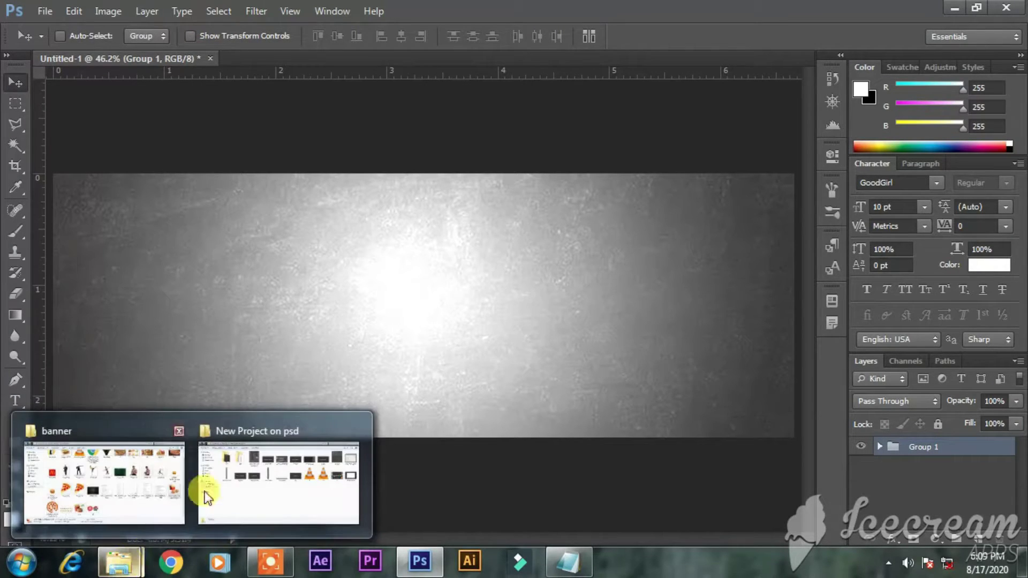
left_click(161, 487)
left_click_drag(982, 321, 451, 363)
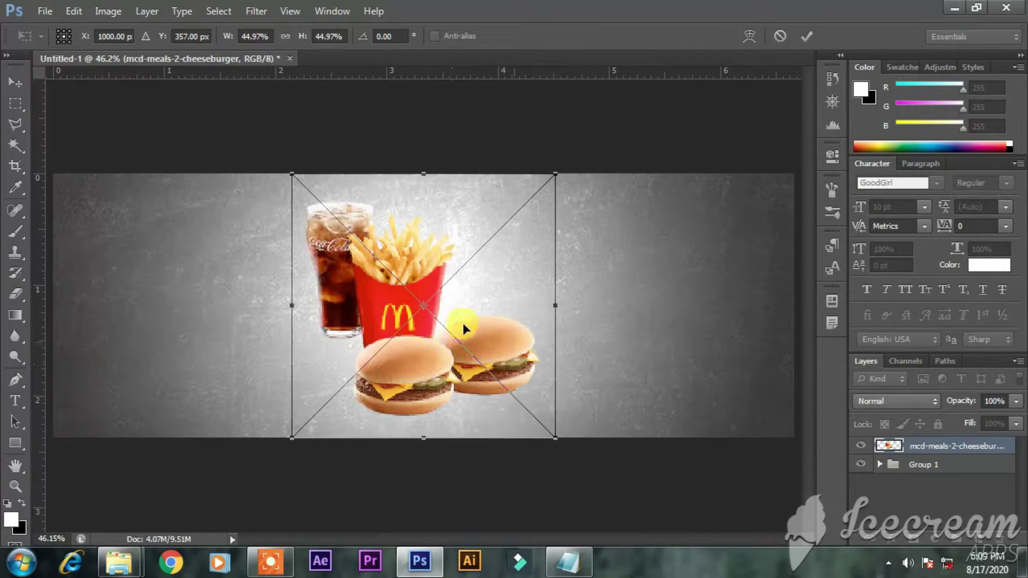
key("Return")
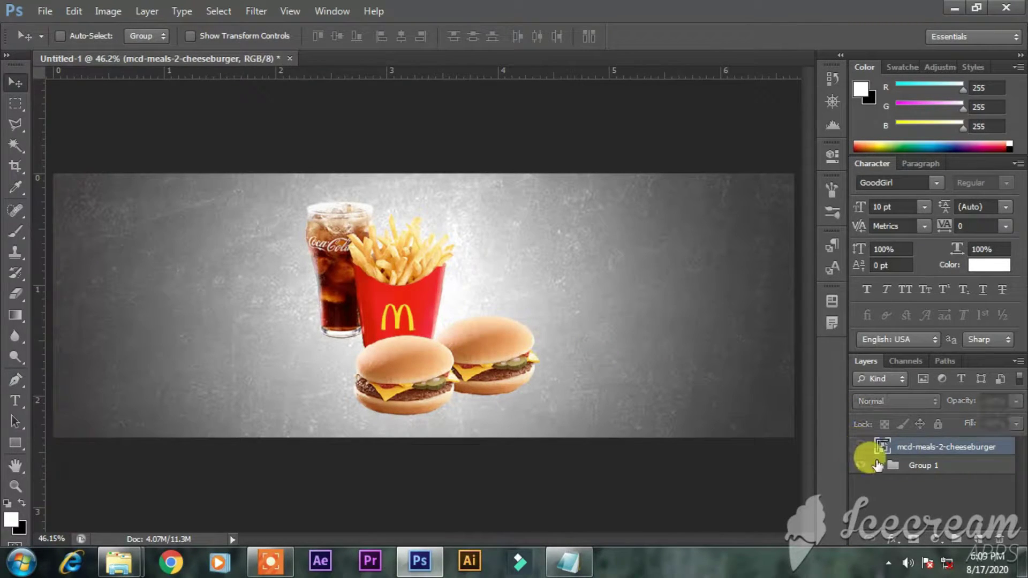
- Hide the meal layer and set the images (10) layer in Group 1 to Screen blend mode at 99% opacity
left_click(863, 447)
left_click(880, 465)
left_click(931, 482)
left_click(905, 400)
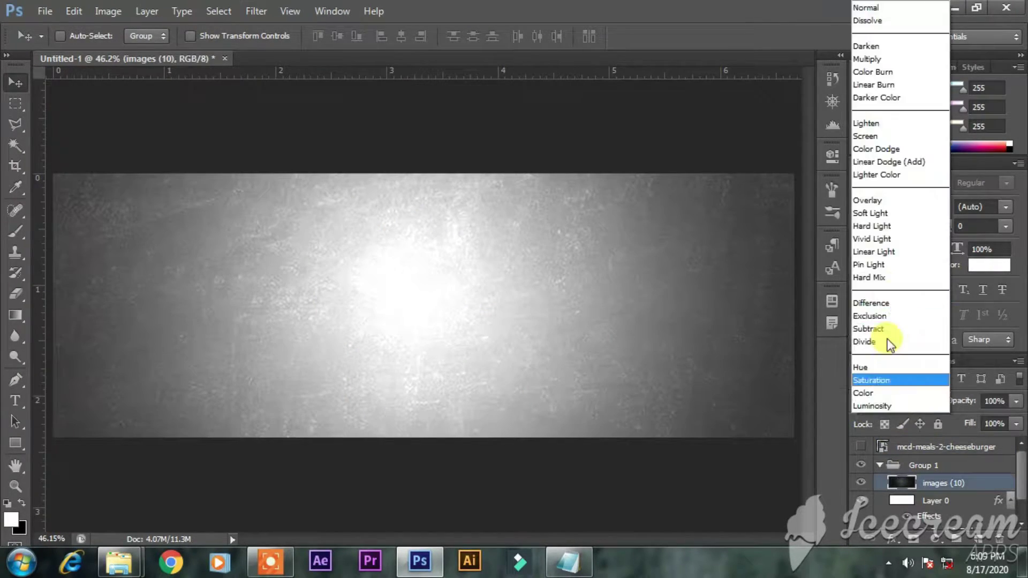
left_click(866, 136)
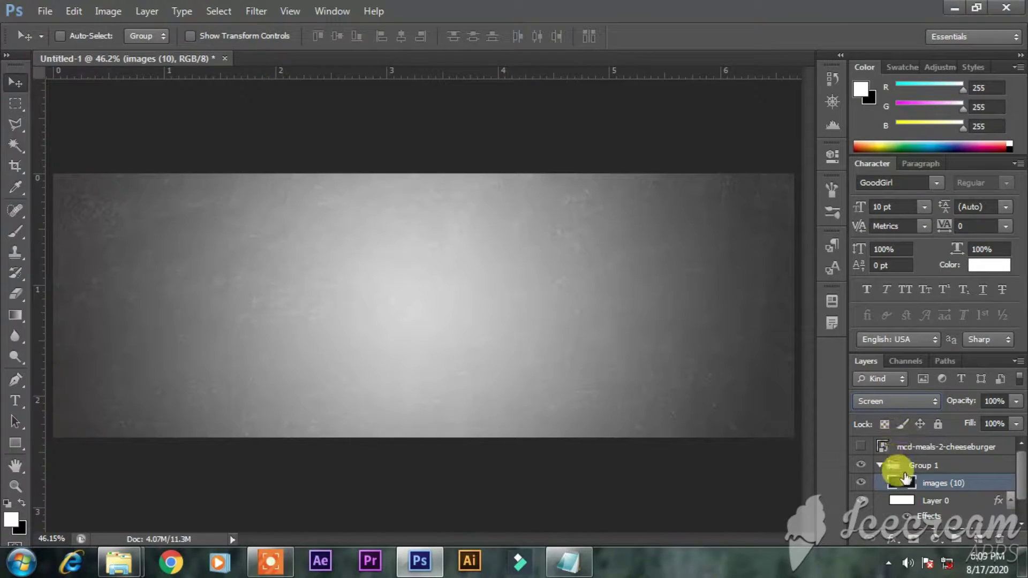
scroll(911, 402, "down", 1)
left_click_drag(968, 407, 937, 406)
left_click_drag(963, 410, 1009, 407)
- Try other blend modes on the images (10) texture layer, settling on Soft Light at 85% opacity
left_click(894, 400)
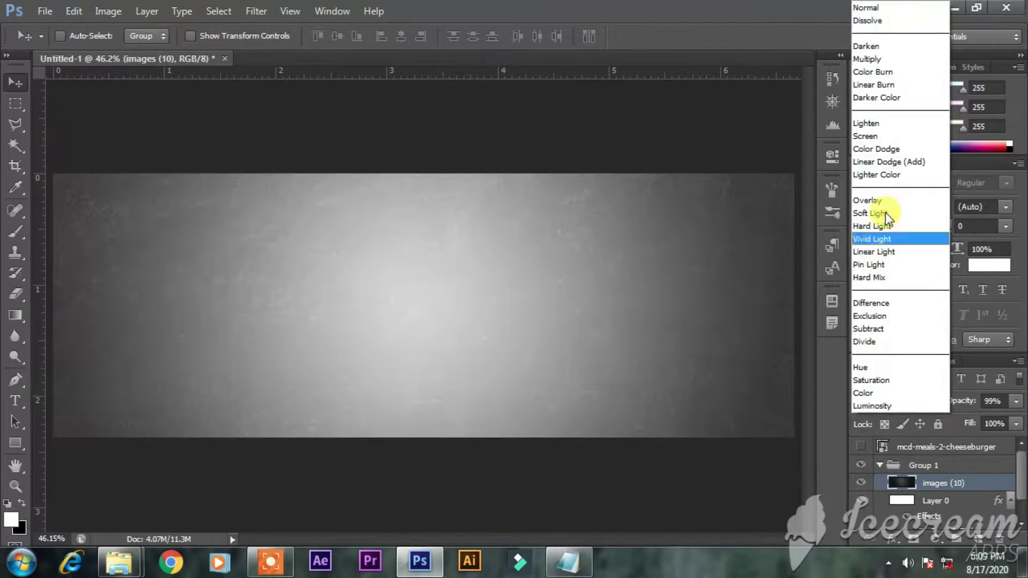
left_click(884, 201)
left_click(893, 401)
left_click(911, 210)
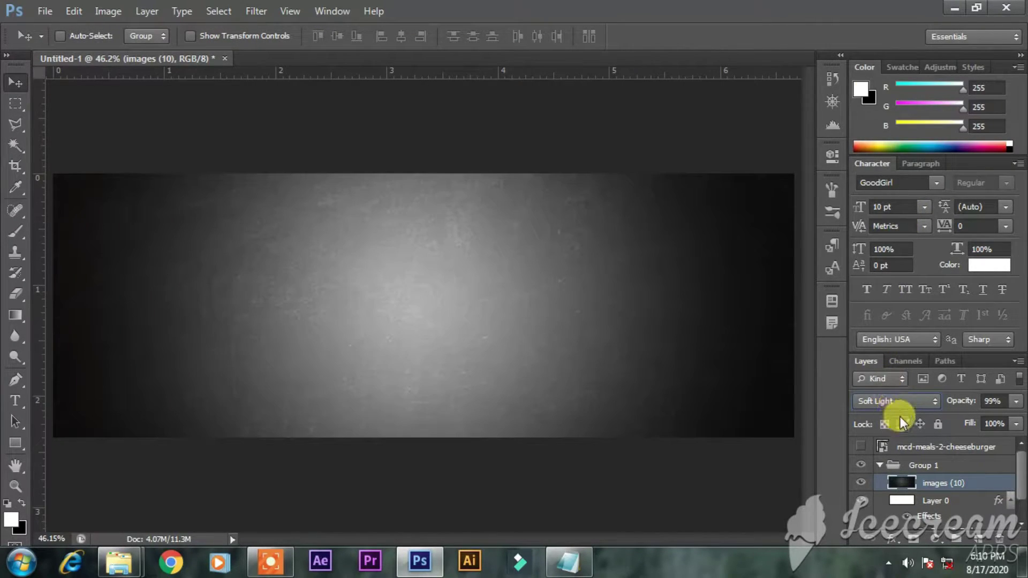
left_click(905, 397)
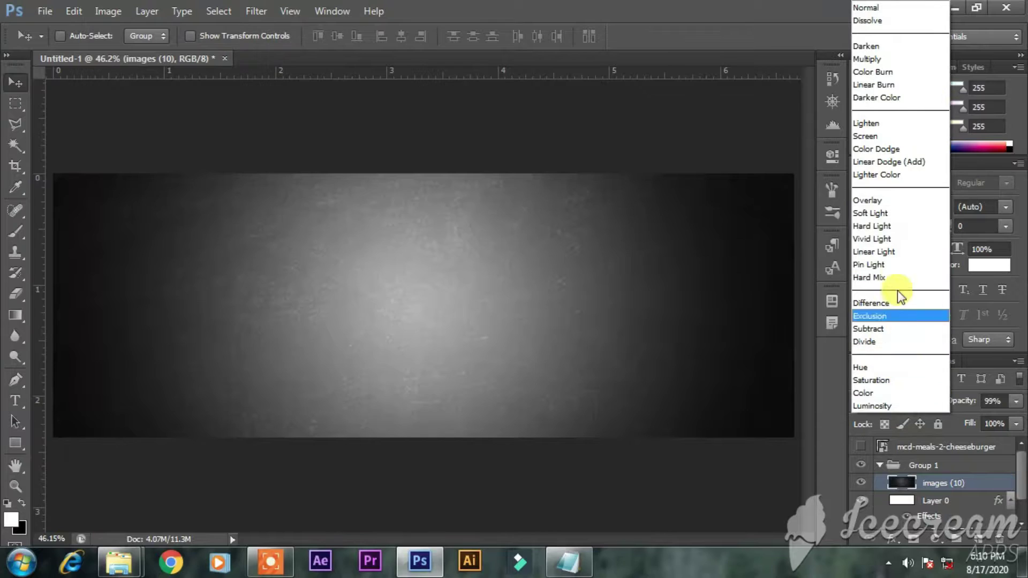
left_click(904, 221)
left_click_drag(941, 397, 949, 404)
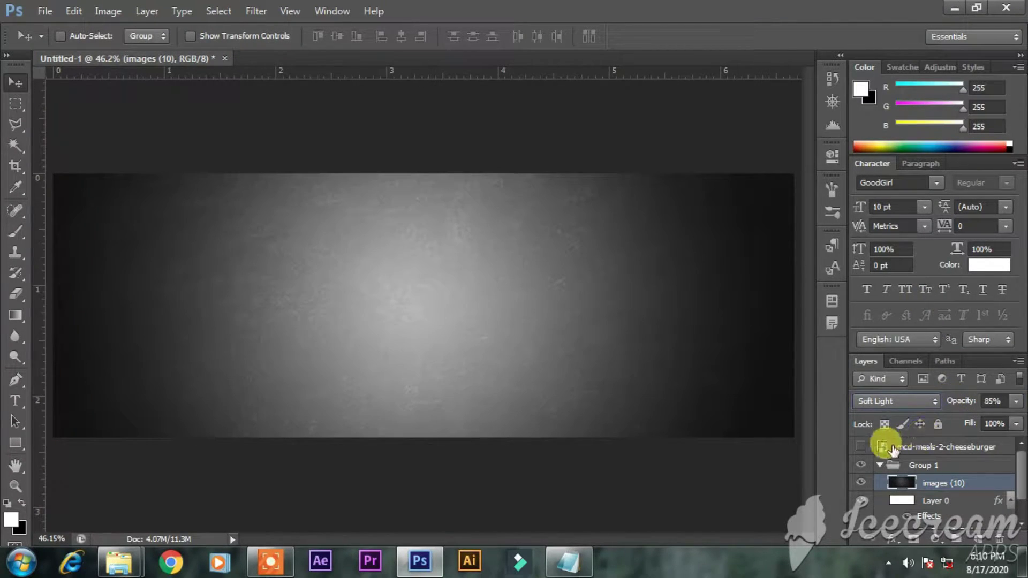
- Show the cheeseburger meal layer again, scale it to about 52%, and place it slightly right of the banner's centre
left_click(880, 465)
left_click(860, 447)
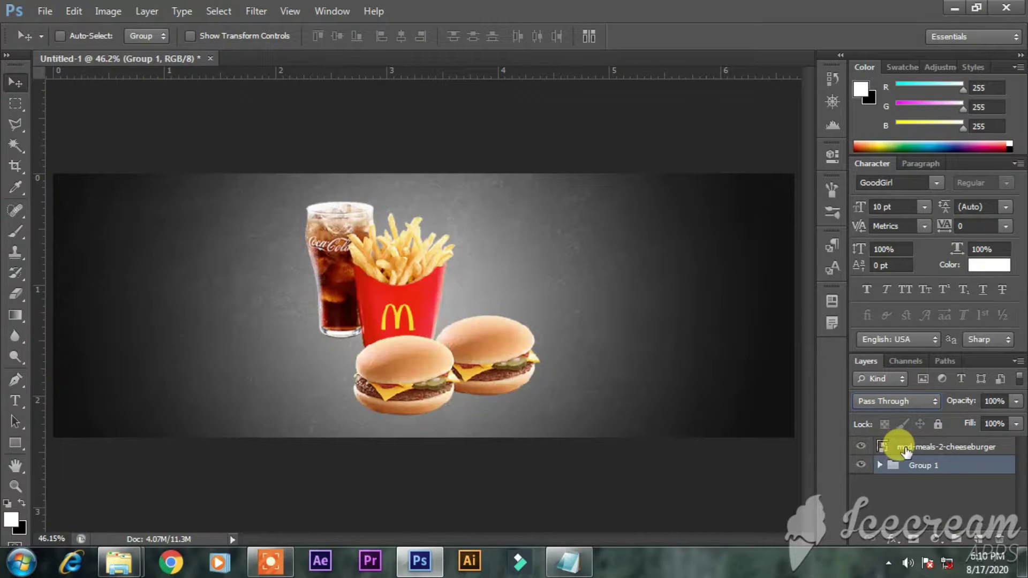
left_click(895, 450)
mouse_move(458, 356)
left_mouse_down()
mouse_move(470, 364)
mouse_move(458, 364)
left_mouse_up()
key("ctrl+t")
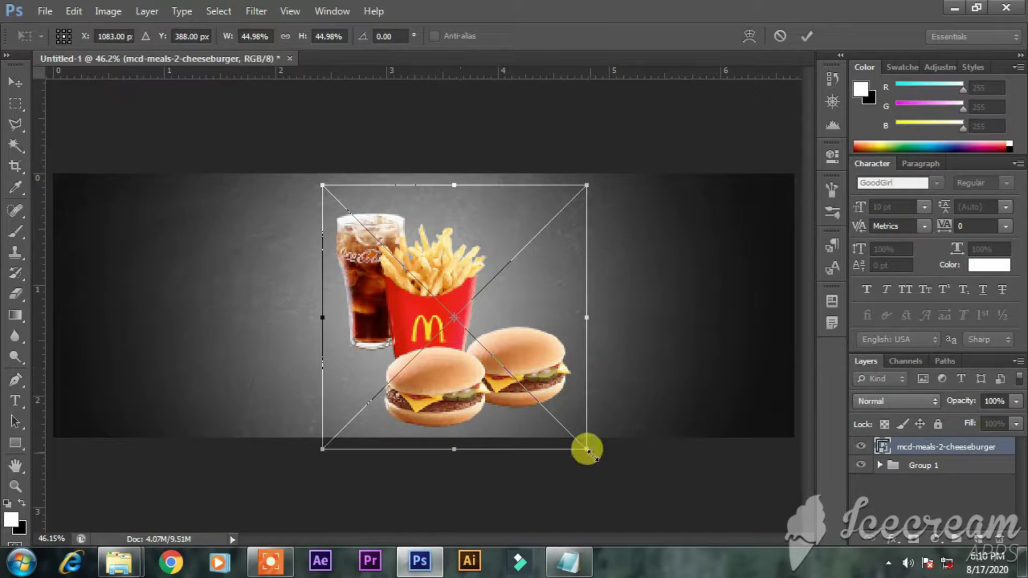
left_click_drag(587, 448, 556, 413)
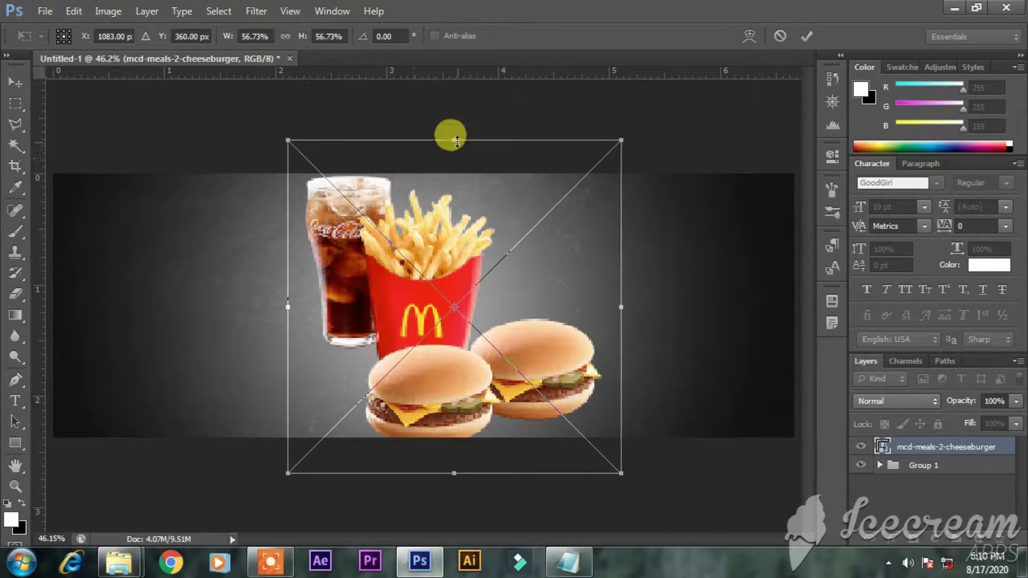
left_click_drag(619, 142, 608, 154)
left_click_drag(532, 275, 543, 279)
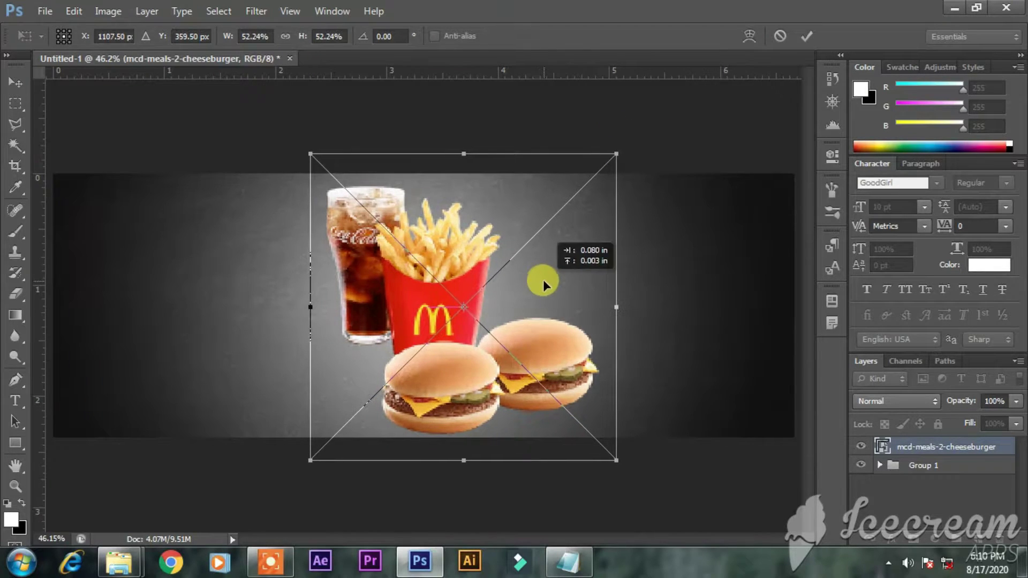
key("Return")
left_click_drag(452, 383, 484, 389)
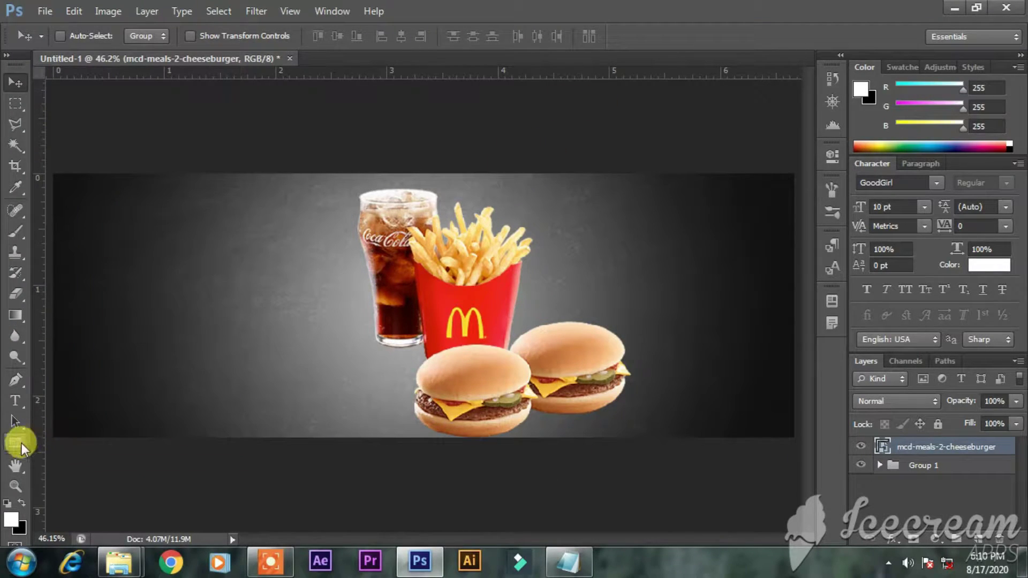
- Draw a closed curved Pen path around the banner's left part, from the top edge near the drink to the bottom edge, and make it a selection
left_click(16, 381)
left_click(423, 159)
left_click_drag(387, 287, 322, 318)
left_click_drag(285, 375, 279, 372)
left_click_drag(226, 456, 181, 490)
left_click(164, 488)
key("ctrl+minus")
left_click(119, 436)
left_click(115, 228)
left_click_drag(423, 197, 83, 335)
left_click(179, 38)
key("Return")
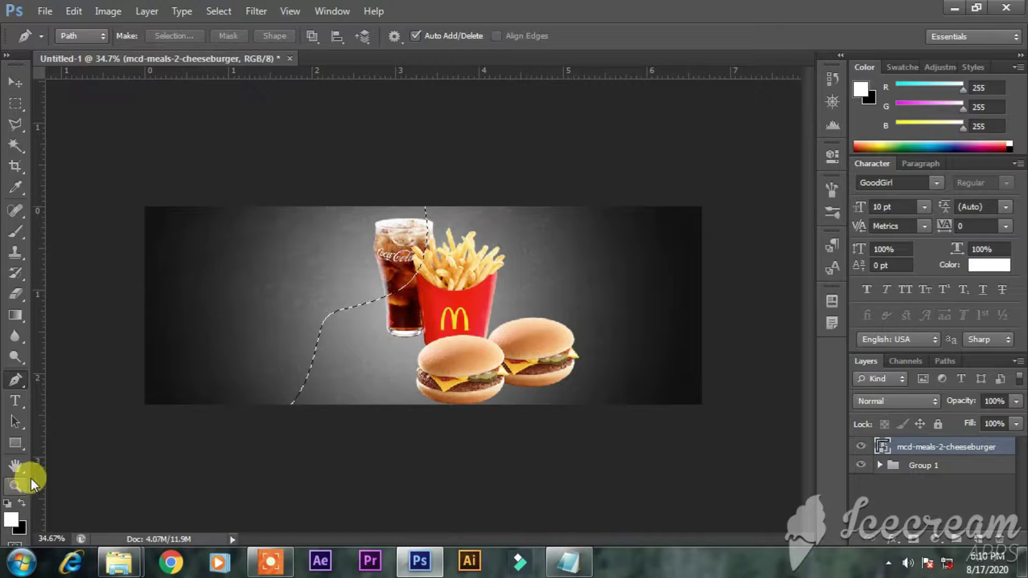
- Fill the curved selection with the black background colour on a new layer and deselect
left_click(977, 539)
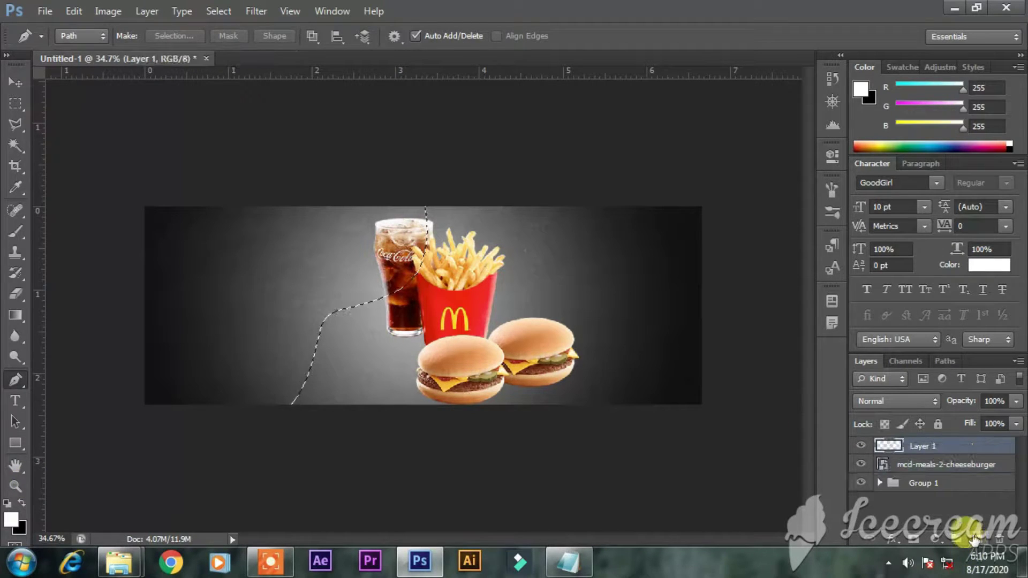
key("ctrl+BackSpace")
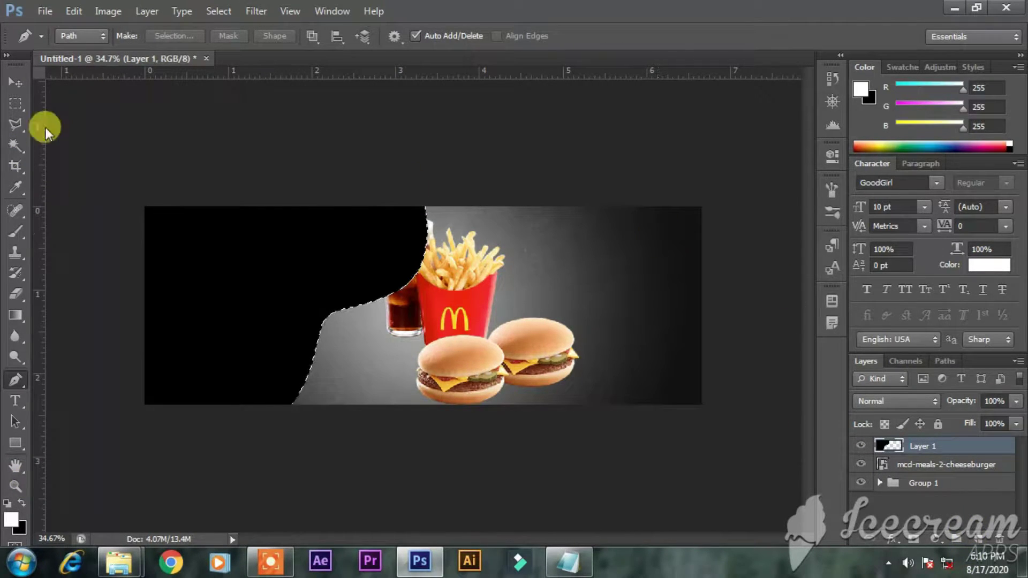
left_click(15, 107)
left_click(131, 119)
key("ctrl+0")
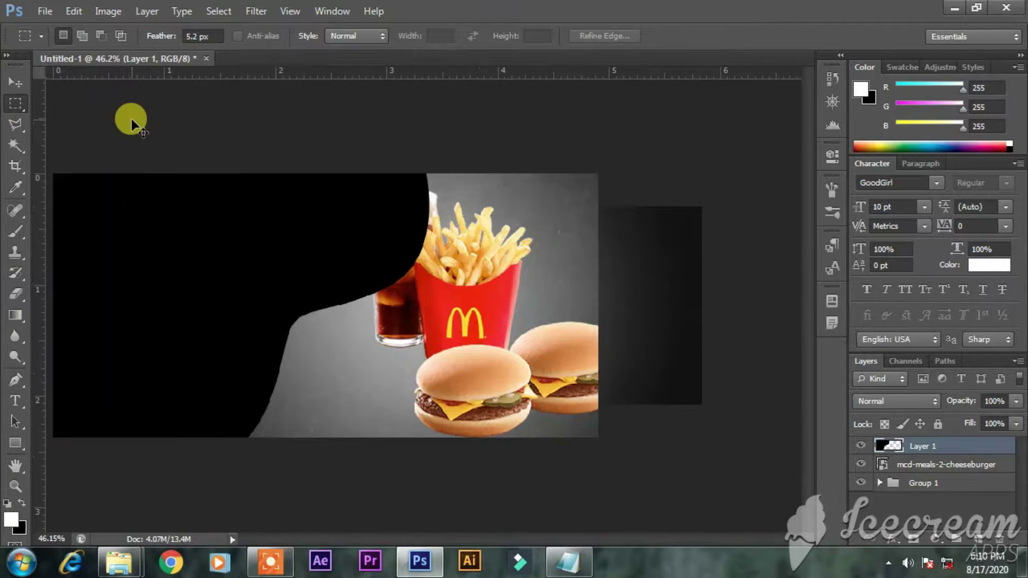
- Add a Gradient Overlay to Layer 1 based on the Violet, Orange preset
double_click(979, 446)
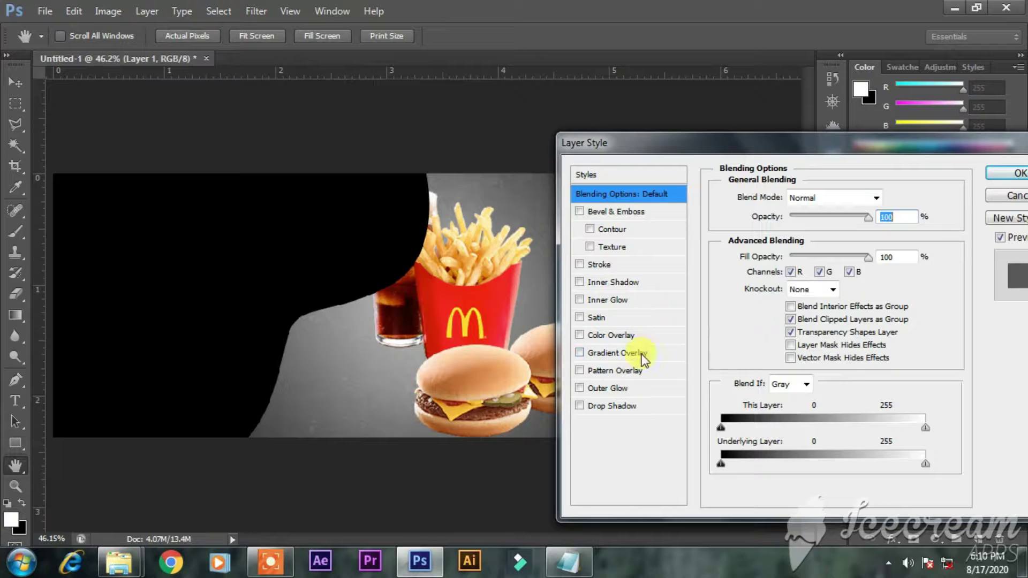
left_click(657, 351)
left_click(833, 239)
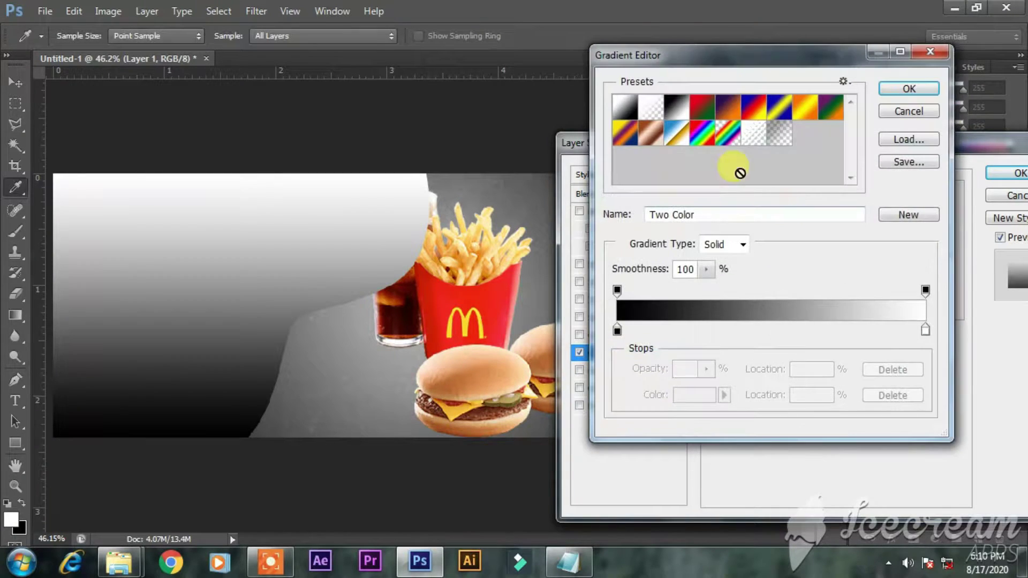
left_click(724, 110)
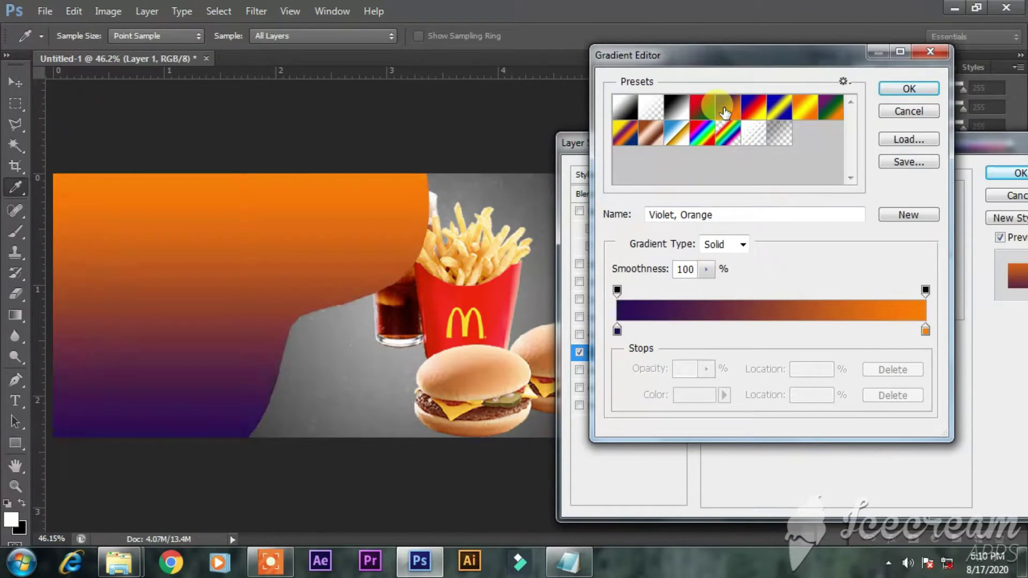
- Recolour the gradient's violet stop to bright yellow for a yellow-to-orange blend and accept the gradient
left_click(617, 331)
left_click(682, 396)
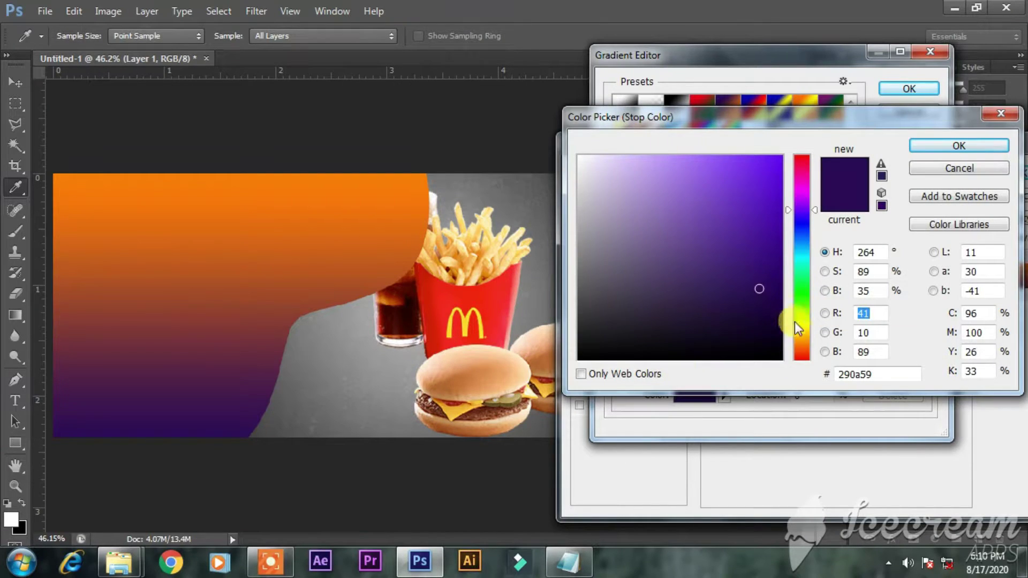
left_click_drag(801, 325, 792, 312)
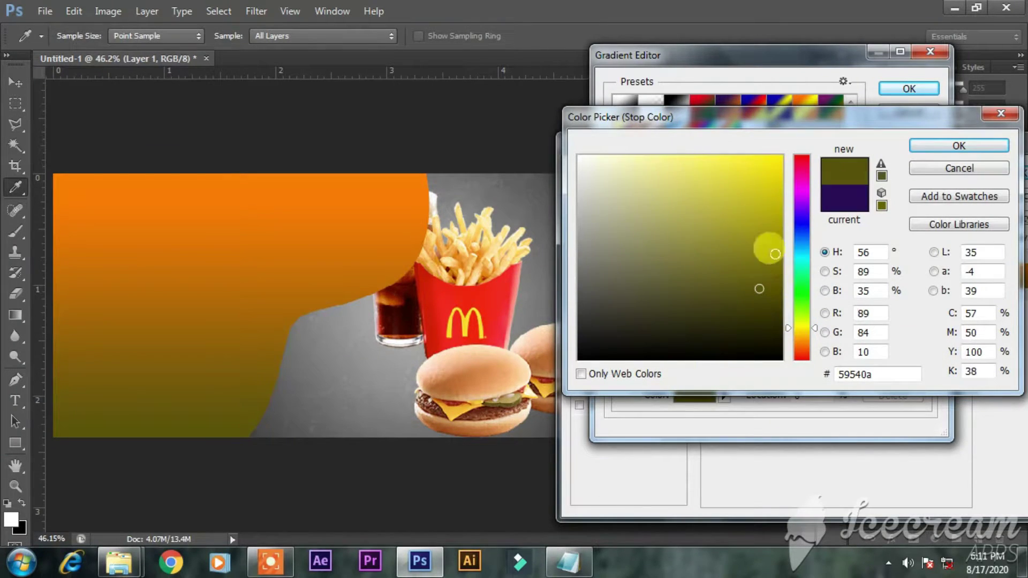
left_click_drag(764, 244, 791, 245)
key("Return")
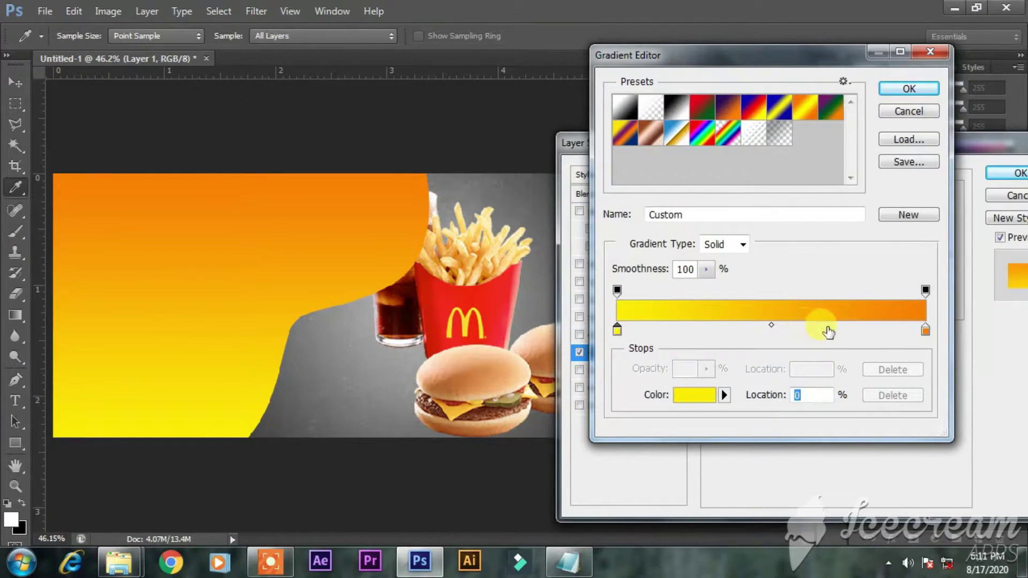
key("Return")
- Set the Gradient Overlay's angle to -18°, reverse it, scale it to 150%, and apply the layer style
mouse_move(804, 278)
left_mouse_down()
mouse_move(796, 278)
mouse_move(806, 284)
left_mouse_up()
type("0")
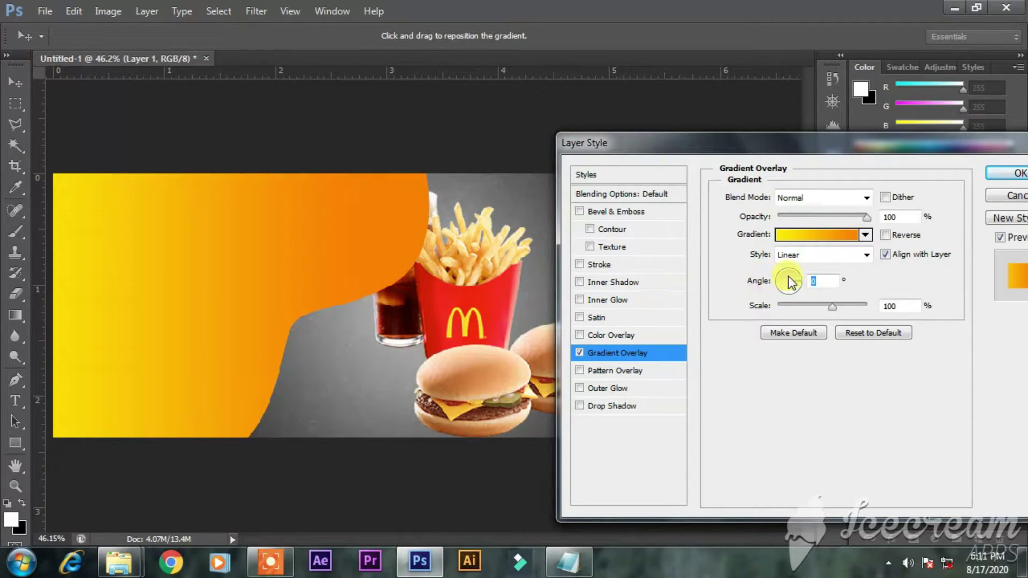
left_click(804, 286)
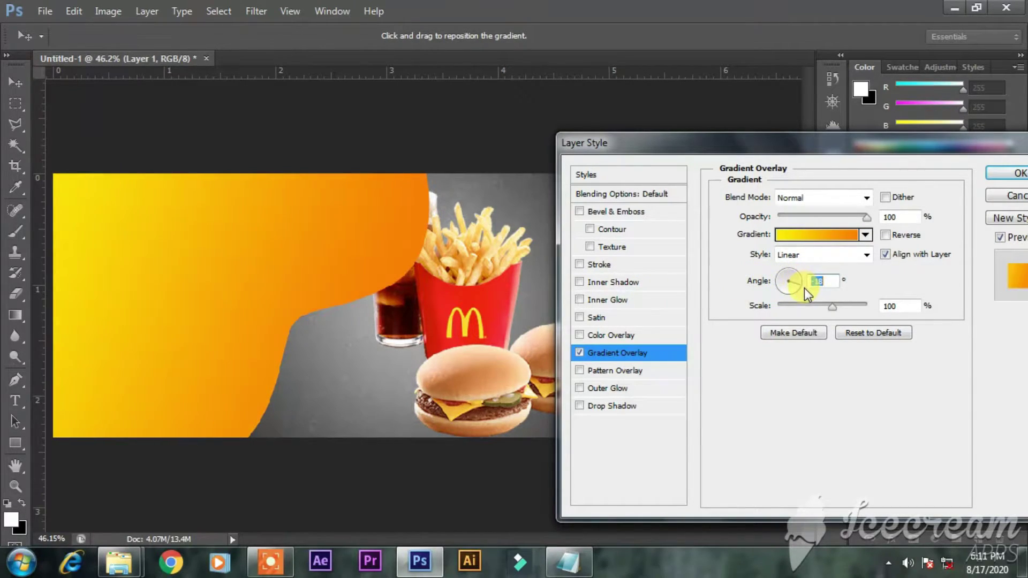
left_click(886, 234)
left_click(887, 235)
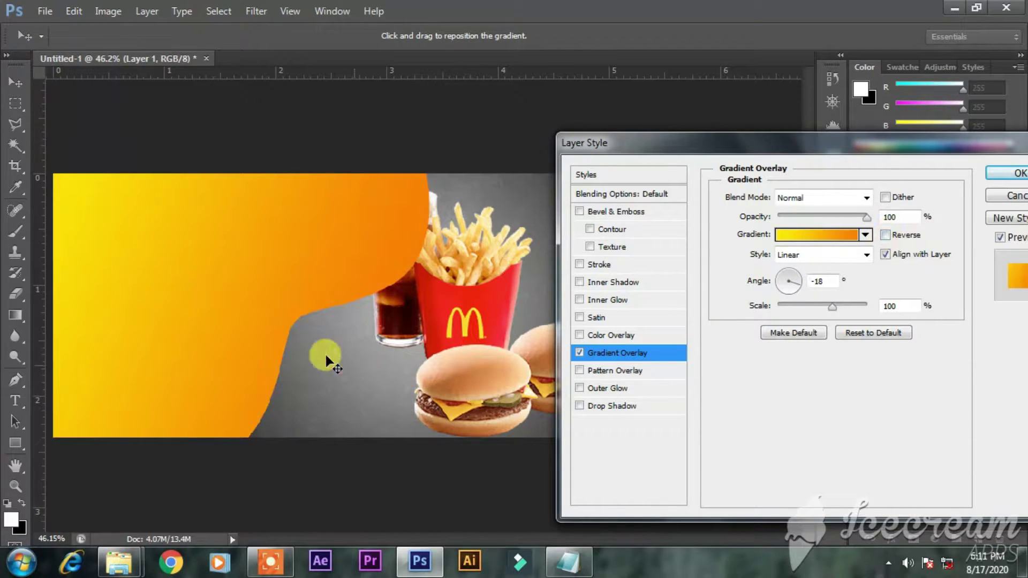
left_click(884, 234)
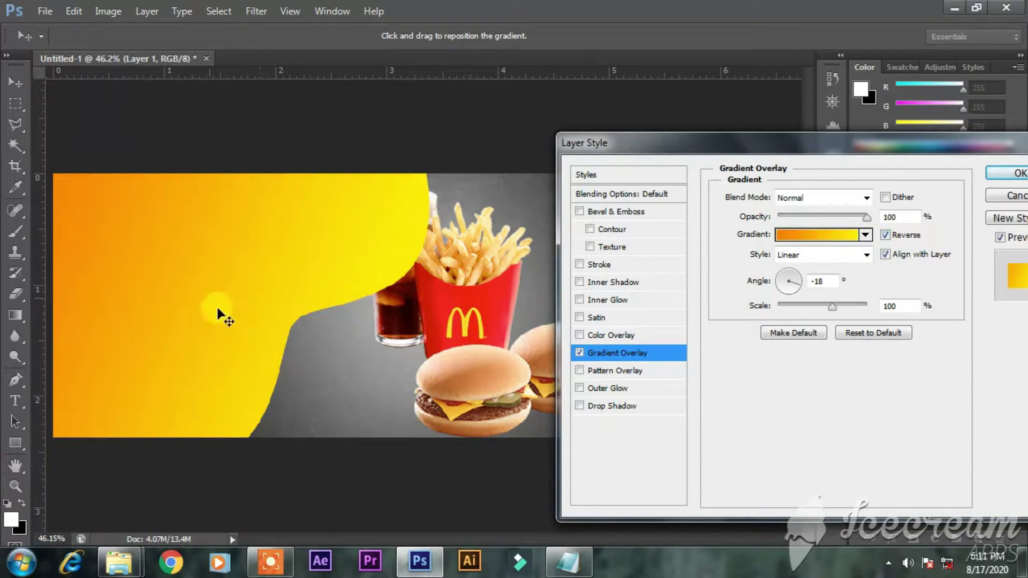
left_click_drag(832, 305, 869, 306)
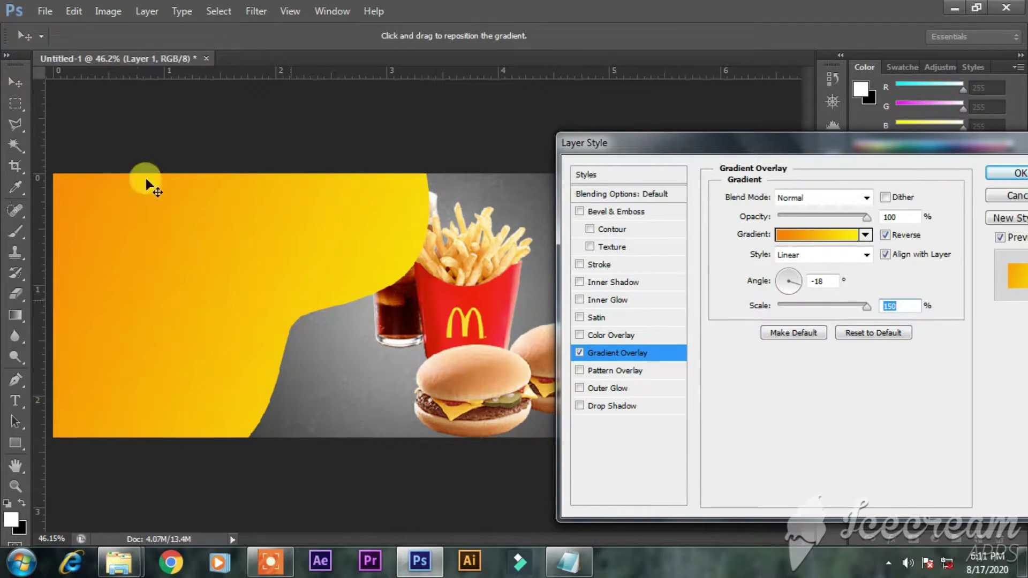
left_click(1013, 174)
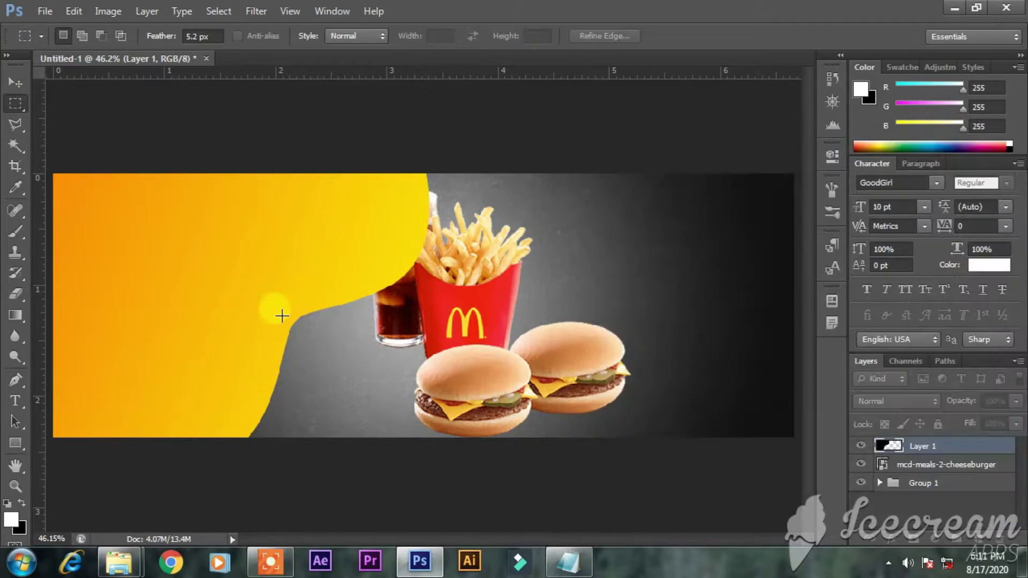
- Move Layer 1 beneath the meal layer and shift the orange shape left until it clears the drink
left_click_drag(934, 455, 918, 506)
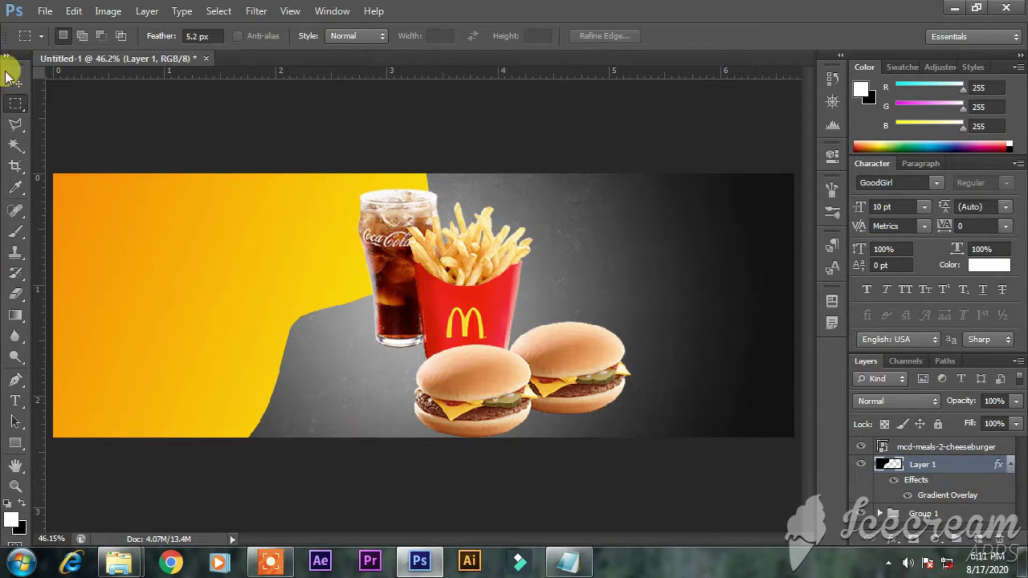
left_click(10, 78)
left_click_drag(255, 309, 178, 314)
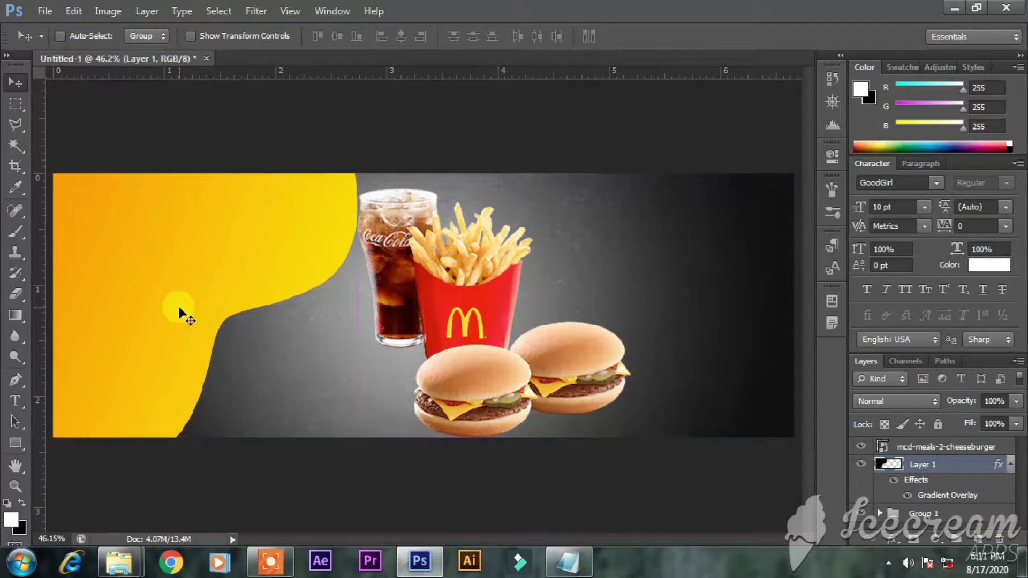
- Duplicate the orange shape, flip the copy horizontally and vertically, and move it into the banner's lower-right corner
key("ctrl+j")
key("ctrl+t")
right_click(224, 305)
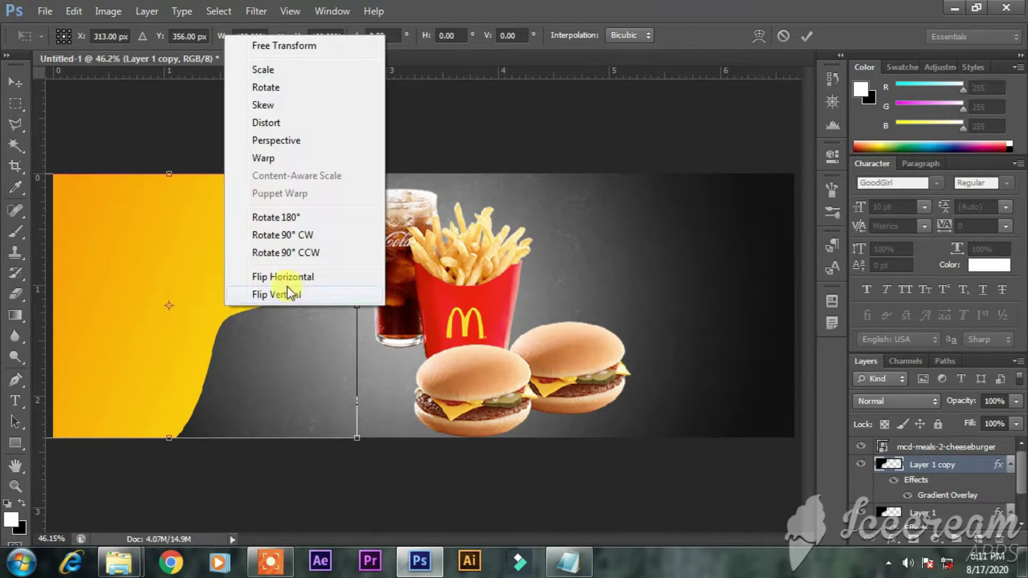
left_click(287, 276)
right_click(283, 309)
left_click(315, 296)
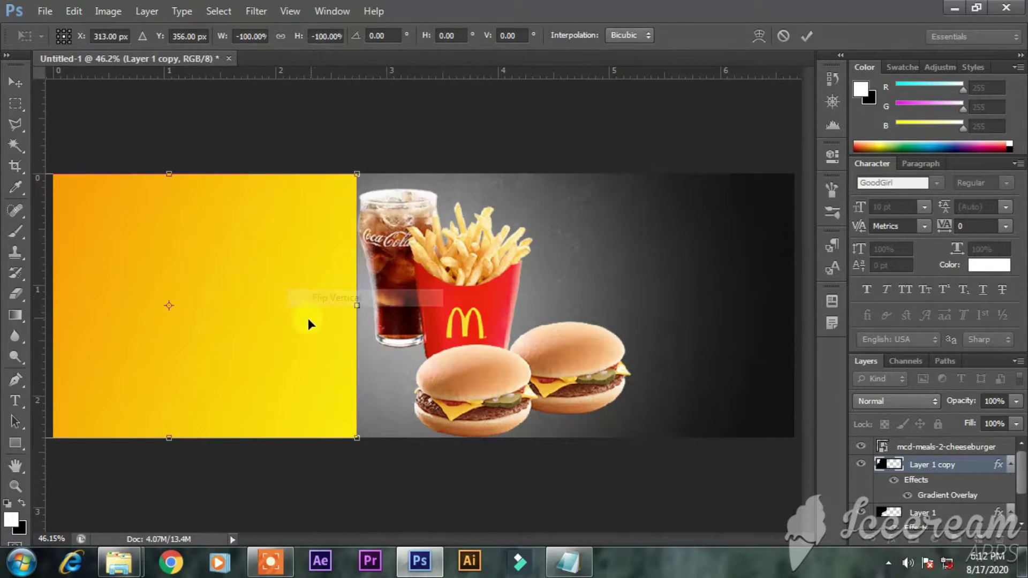
key("Return")
left_click_drag(333, 321, 727, 397)
left_click(966, 469)
right_click(956, 467)
left_click(964, 465)
- Draw a closed curved Pen path around the flat top corner of the lower-right orange shape and make it a selection
left_click(15, 380)
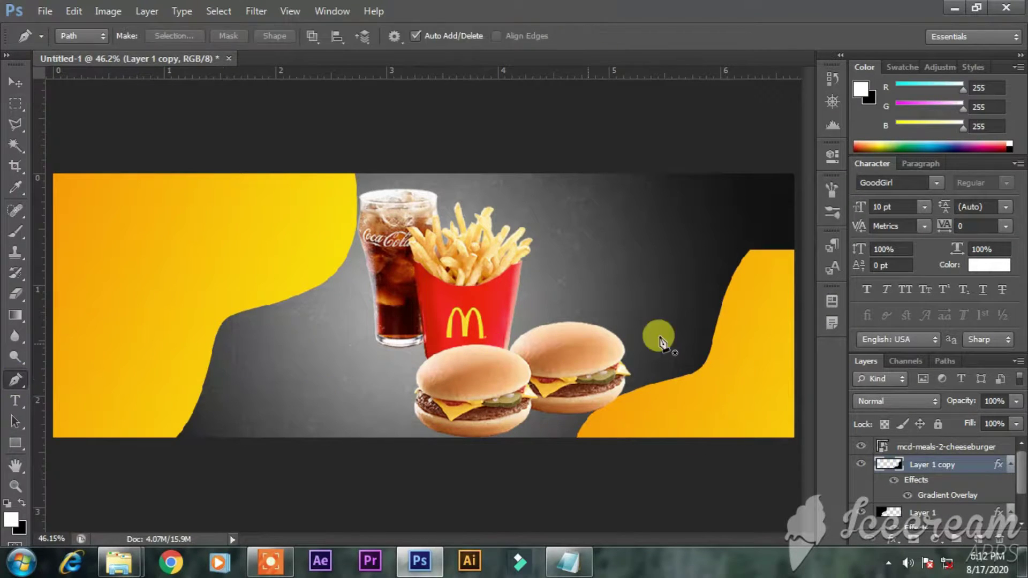
left_click(714, 337)
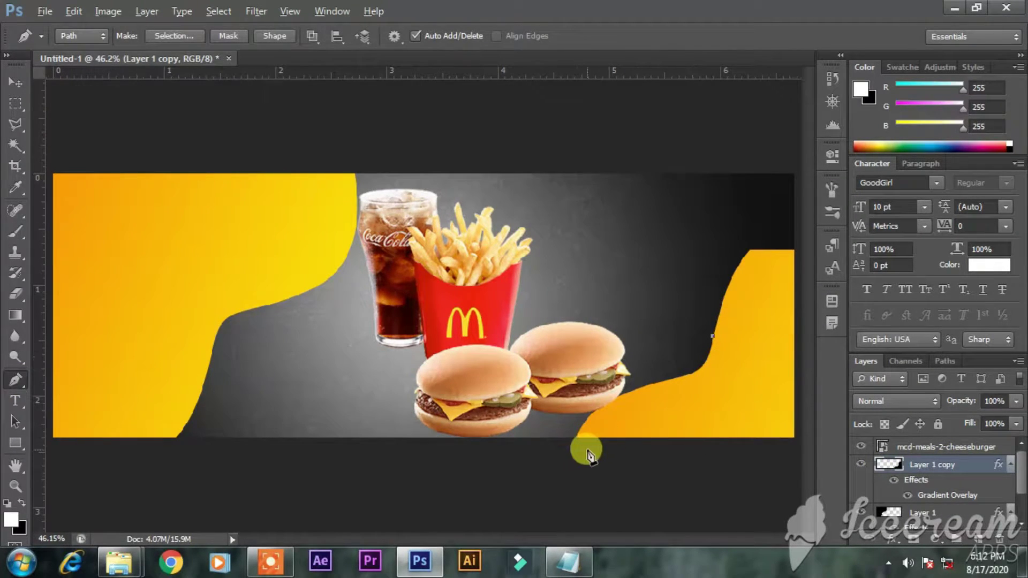
scroll(616, 418, "down", 1)
left_click_drag(763, 261, 801, 234)
left_click(799, 226)
left_click(693, 236)
left_click(690, 337)
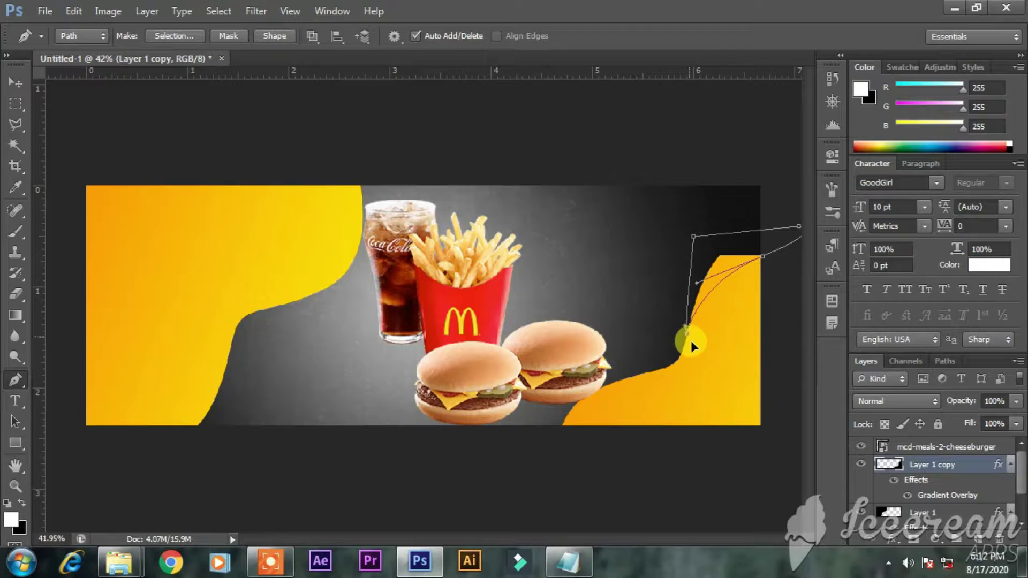
left_click(165, 36)
key("Return")
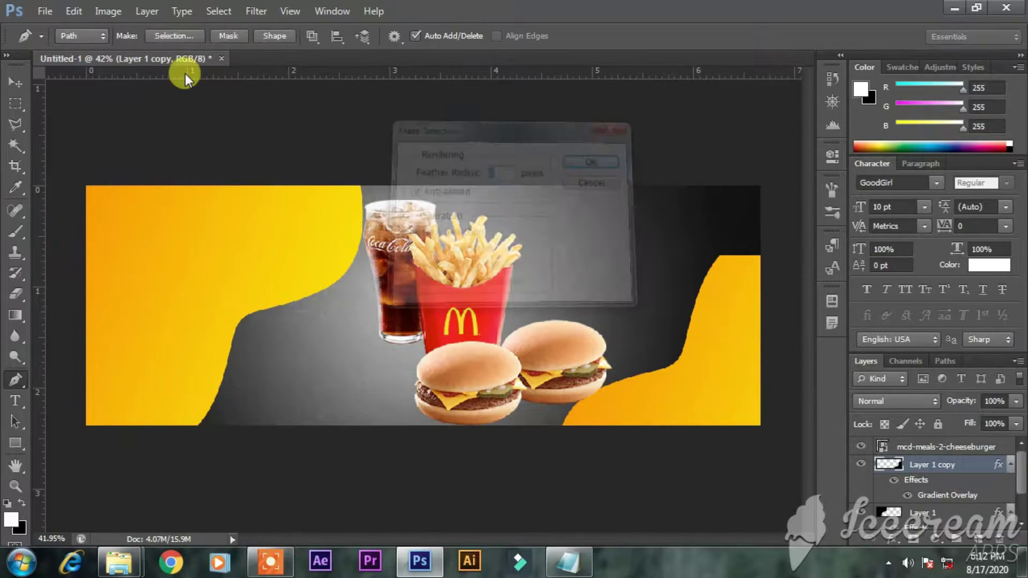
- Delete the selected corner from Layer 1 copy to round the shape's upper edge, and deselect
left_click(20, 88)
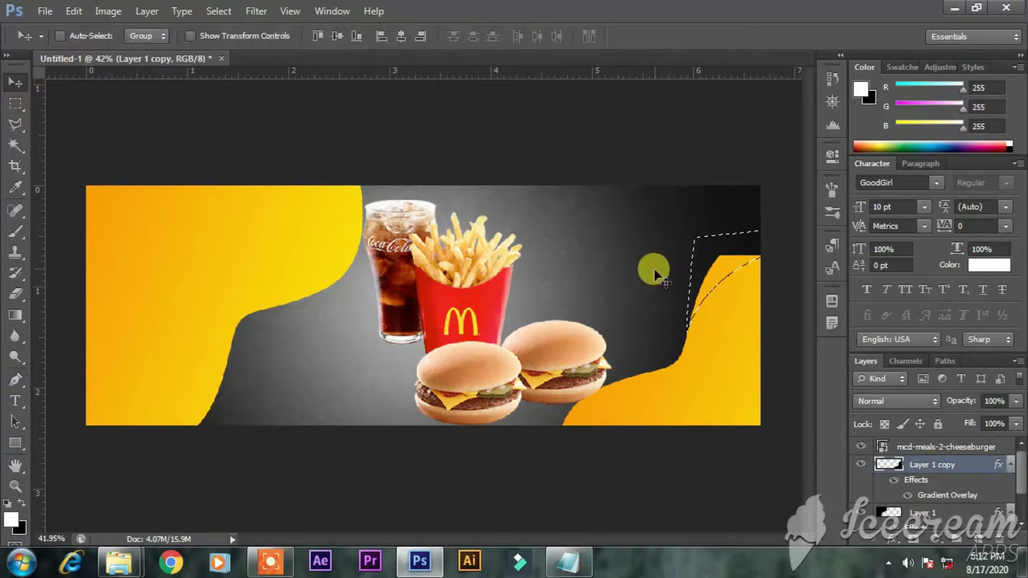
left_click(10, 104)
left_click(725, 357)
scroll(721, 367, "up", 1)
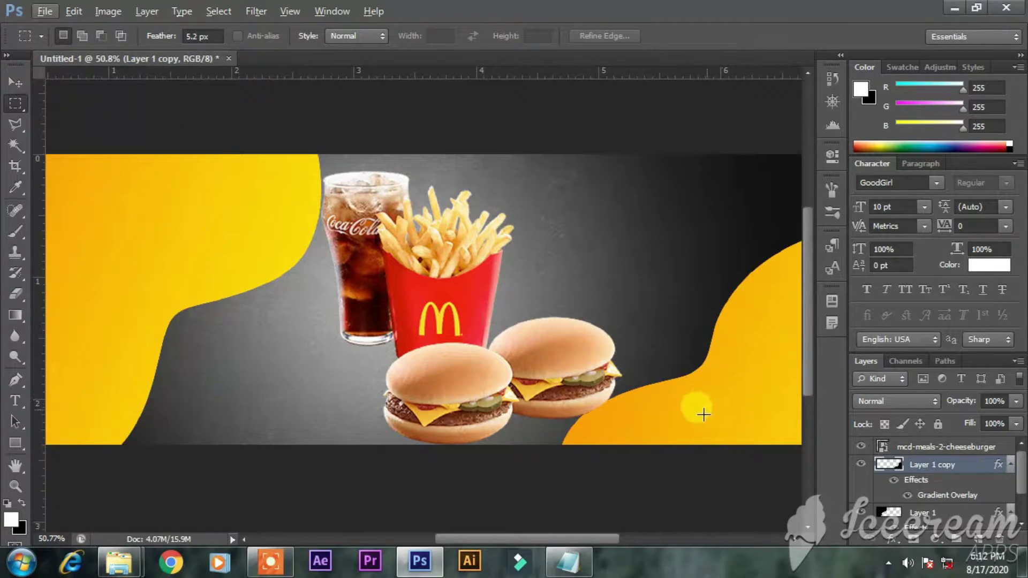
- Edit the Gradient Overlay of Layer 1 copy and recolour the gradient's orange stop at location 100% to a turquoise green
scroll(604, 437, "down", 1)
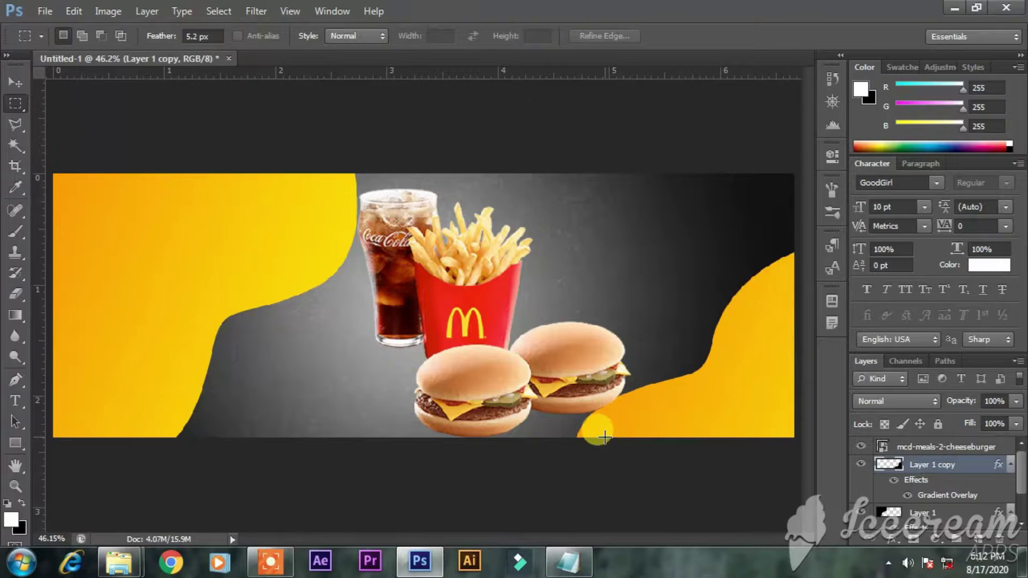
double_click(948, 494)
left_click_drag(785, 153, 273, 147)
left_click(312, 236)
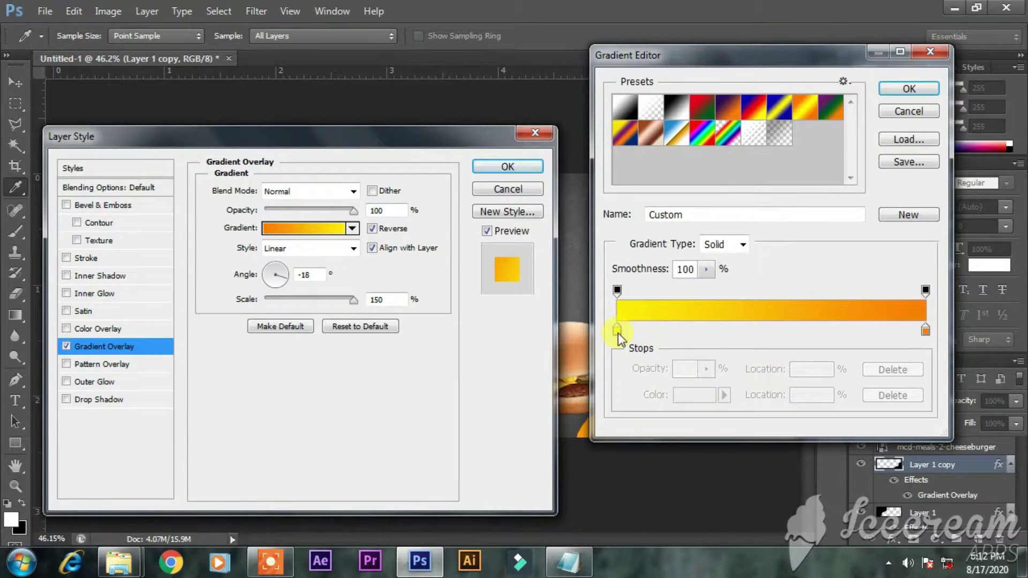
left_click_drag(754, 63, 324, 97)
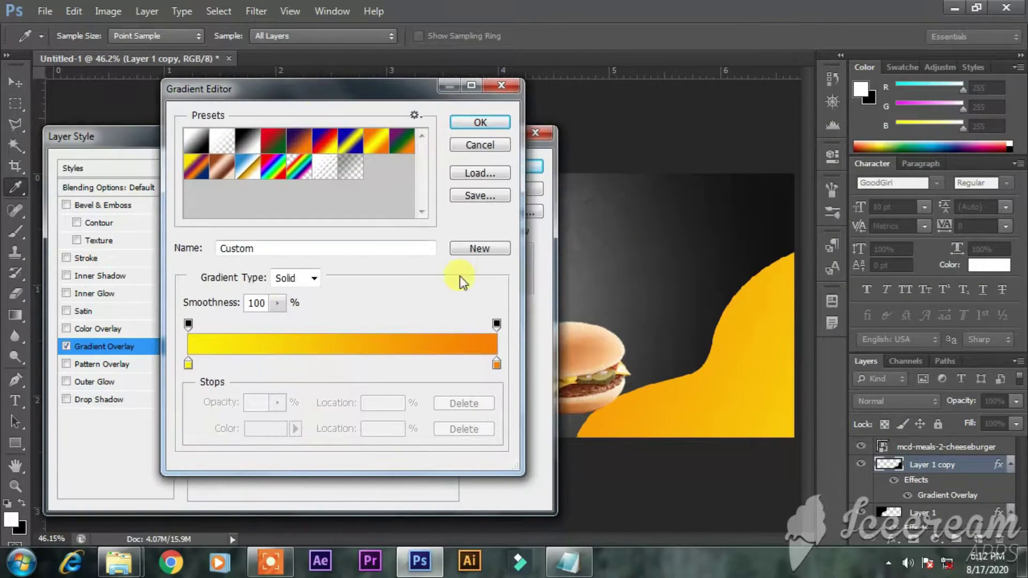
left_click(494, 363)
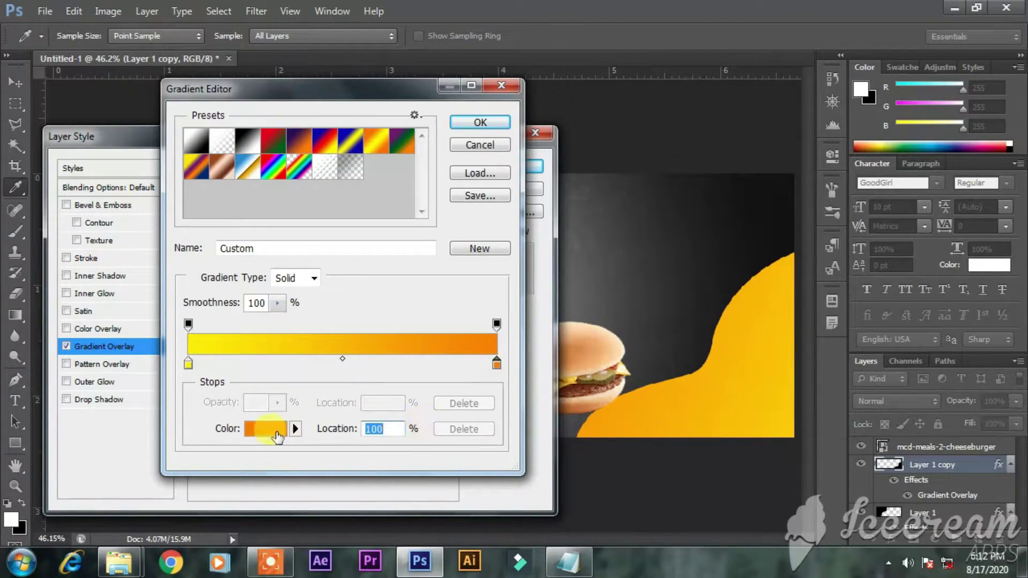
left_click(265, 428)
left_click_drag(794, 284, 799, 265)
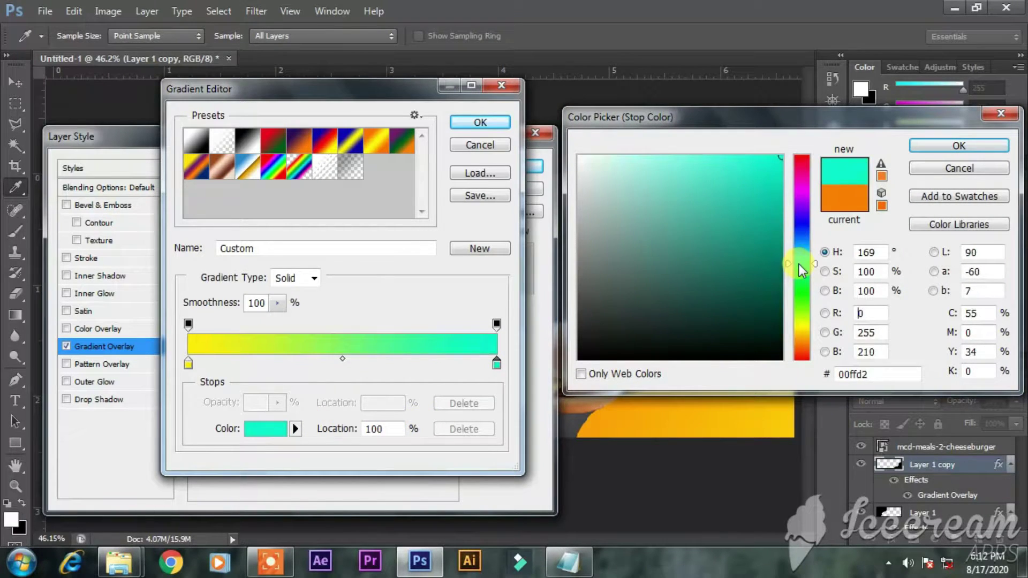
key("Return")
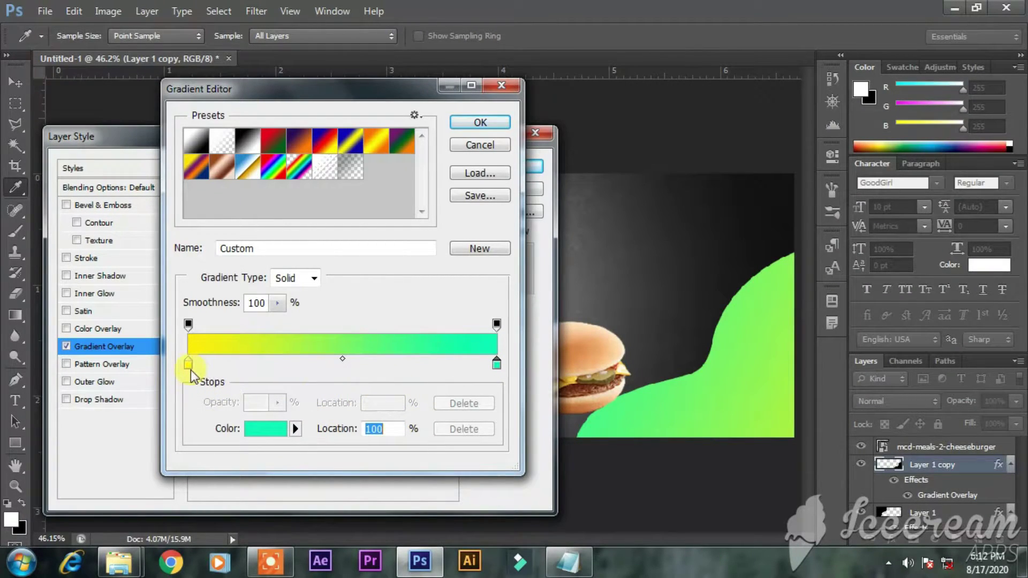
- Recolour the gradient's yellow stop at location 0% to turquoise and finally to blue 008aff
left_click(264, 429)
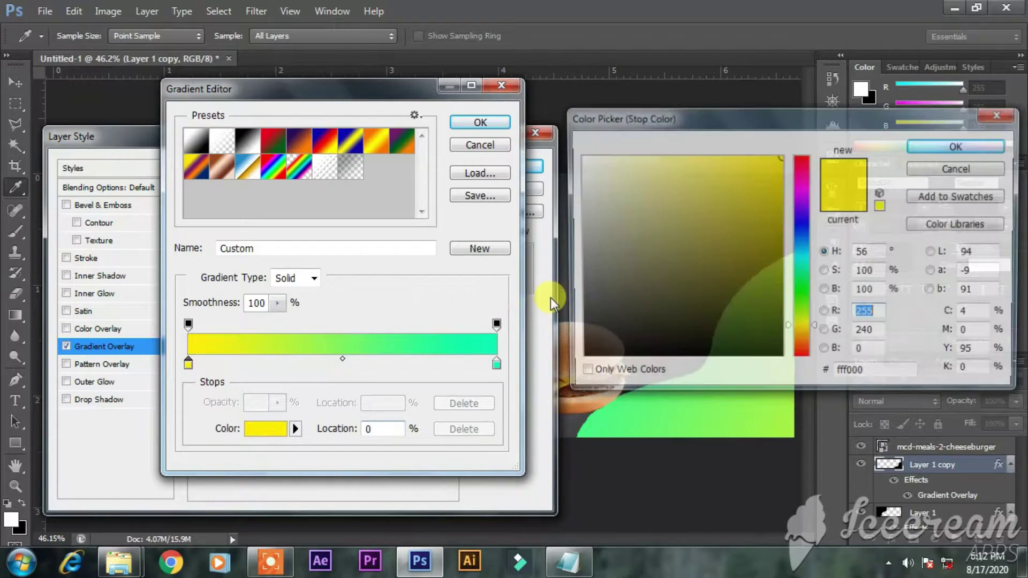
left_click_drag(802, 251, 801, 263)
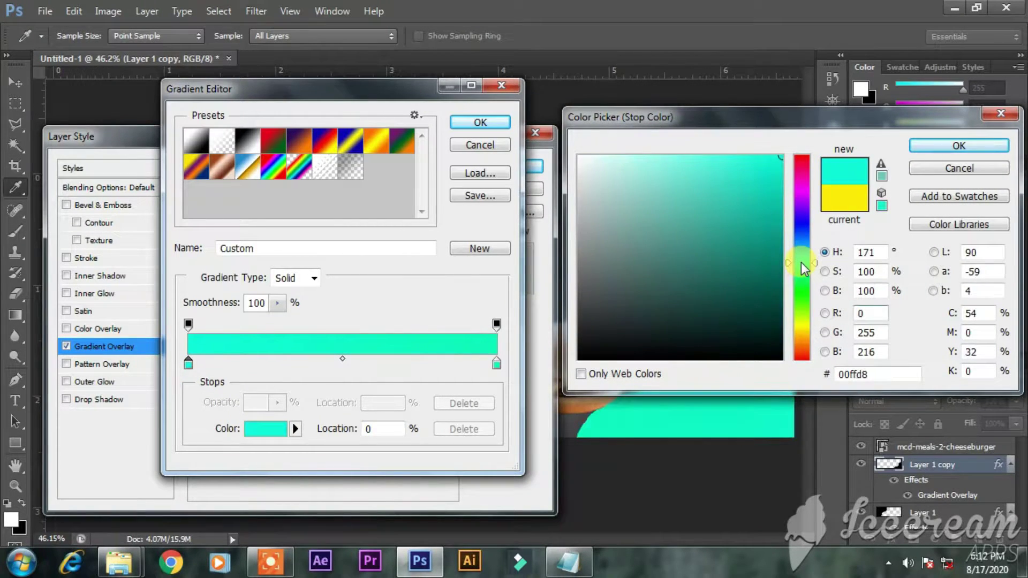
key("Return")
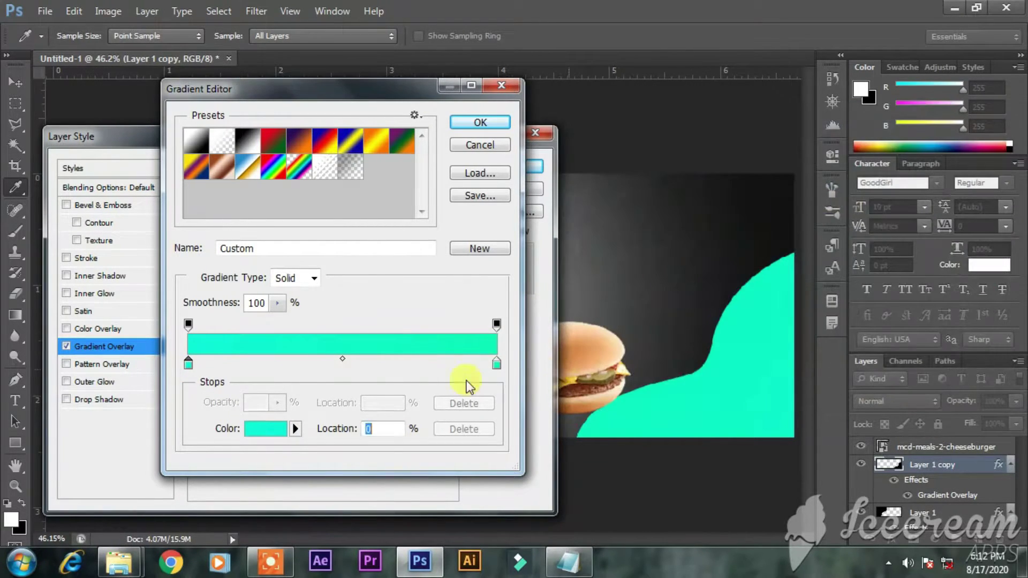
left_click(278, 436)
left_click_drag(803, 262, 802, 240)
key("Return")
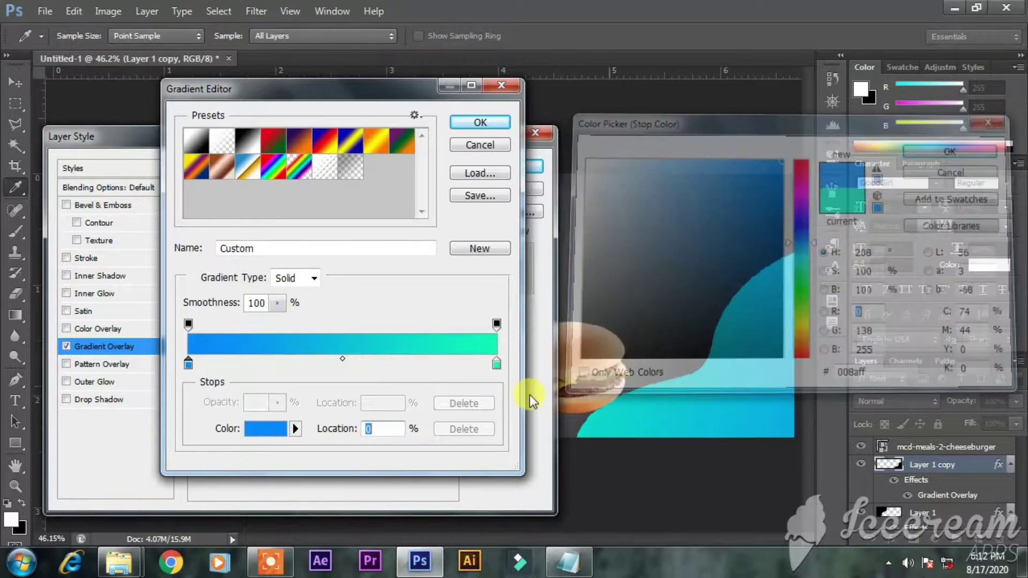
- Turn off Reverse for the overlay, set its scale to 73% and angle to -40°, and reposition the gradient within the shape
left_click(479, 122)
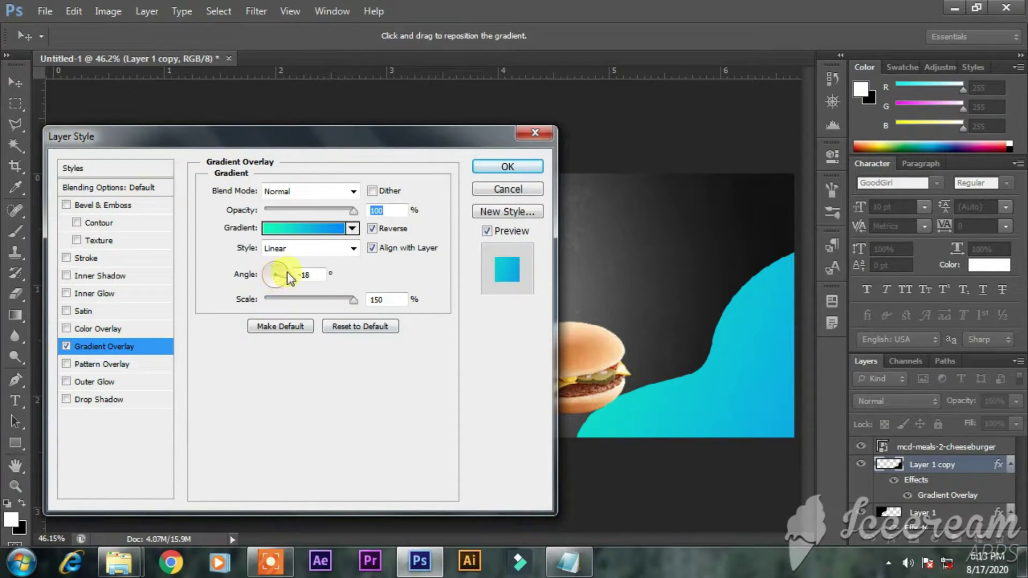
left_click(371, 230)
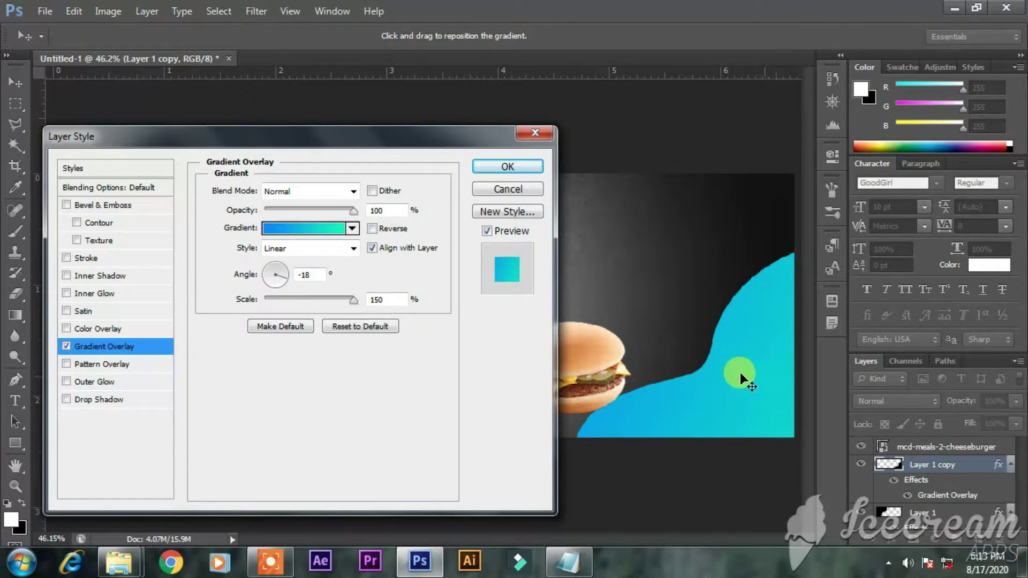
left_click_drag(307, 297, 304, 300)
left_click(287, 282)
left_click(285, 282)
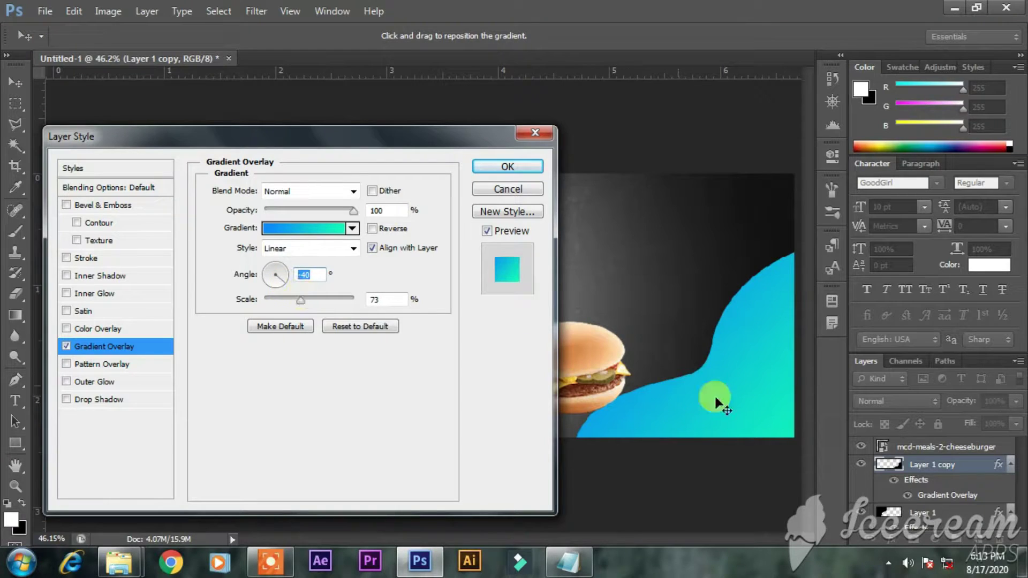
left_click_drag(731, 411, 701, 384)
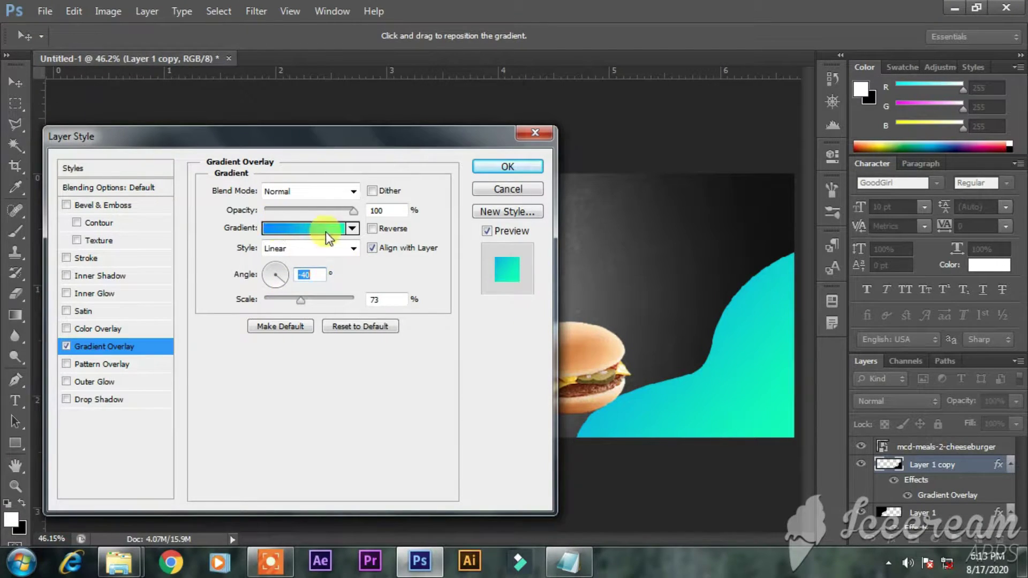
- Recolour the gradient's stop at location 0% to yellow ffd800, reposition the gradient towards the shape's lower right, and apply the layer style
left_click(321, 228)
left_click(188, 364)
left_click(262, 429)
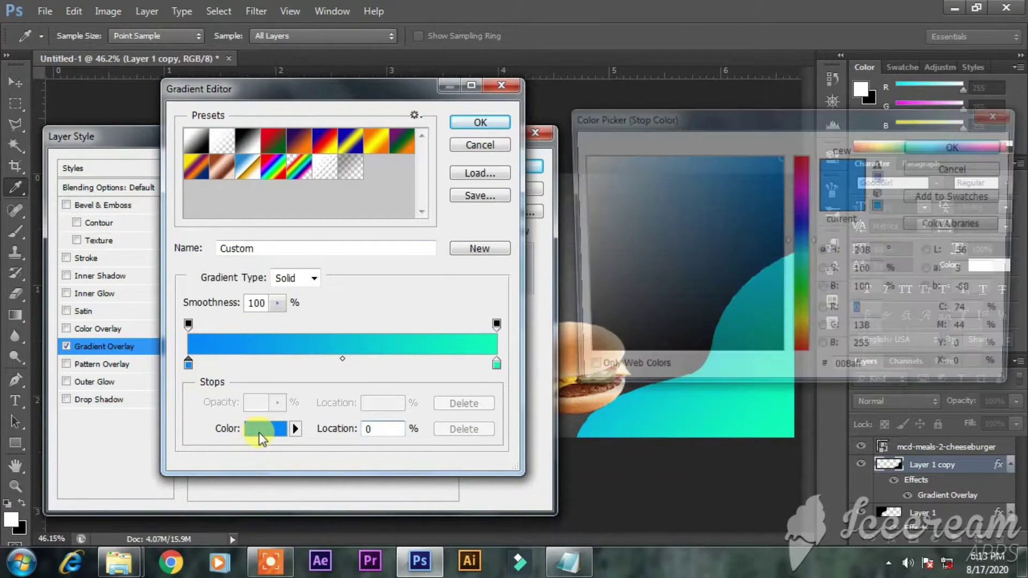
left_click(801, 332)
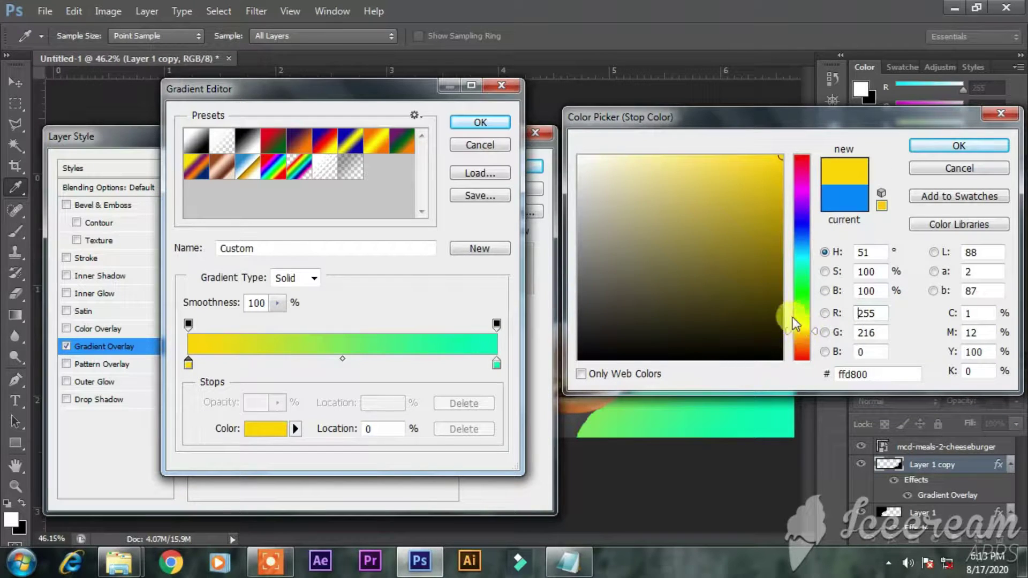
key("Return")
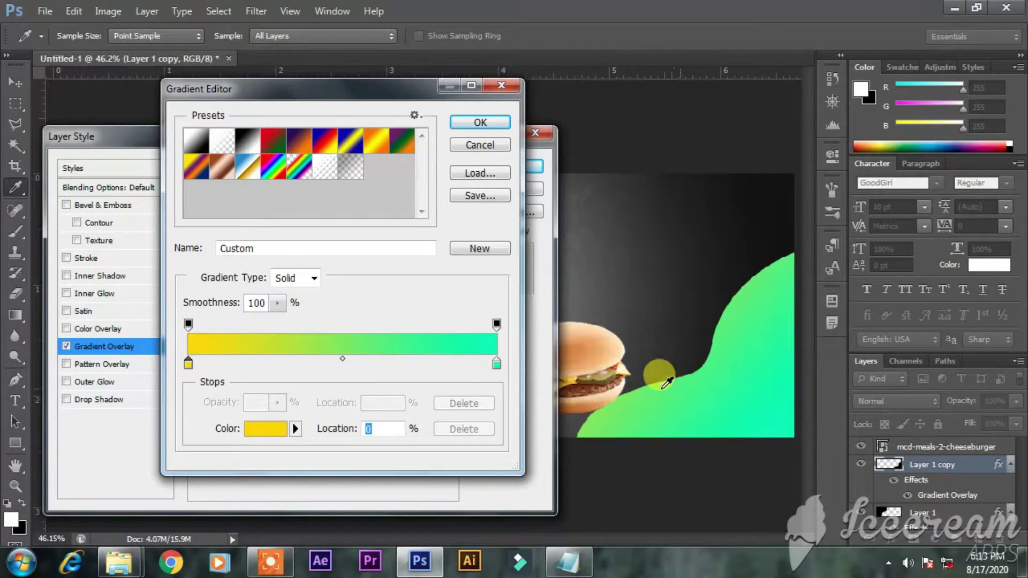
key("Return")
left_click_drag(712, 395, 761, 435)
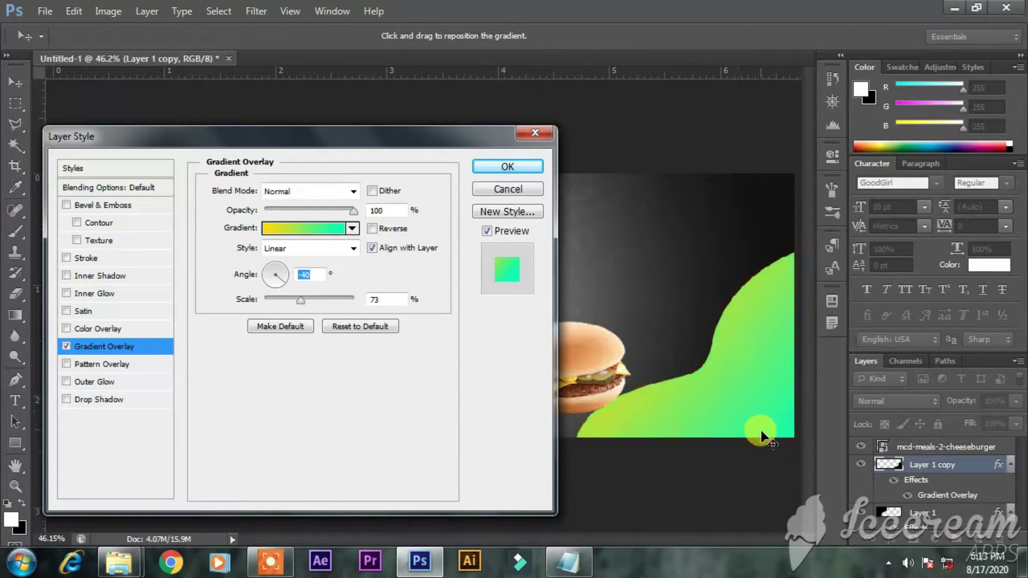
left_click(507, 166)
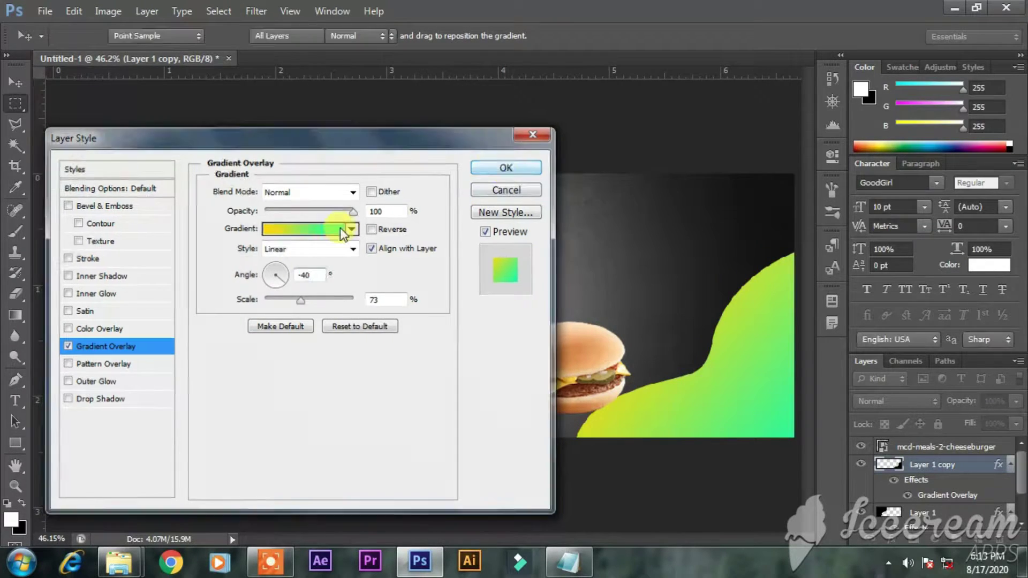
- Shift the lower-right gradient shape slightly up and left with the Move tool, and select the mcd-meals-2-cheeseburger layer
left_click(15, 83)
left_click_drag(444, 299, 406, 287)
left_click(942, 446)
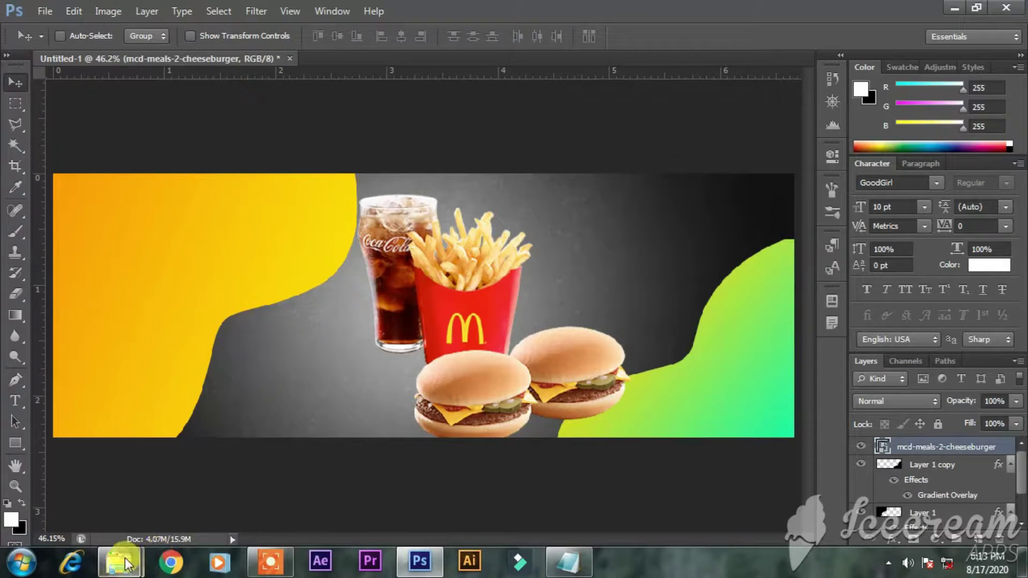
- Place the burger-10956 image above the meal layer, scaled to about 32%, partly beyond the banner's right edge
mouse_move(125, 565)
left_click(129, 491)
scroll(431, 343, "up", 1)
left_click_drag(275, 140, 737, 318)
left_click_drag(567, 144, 533, 115)
left_click_drag(703, 361, 706, 329)
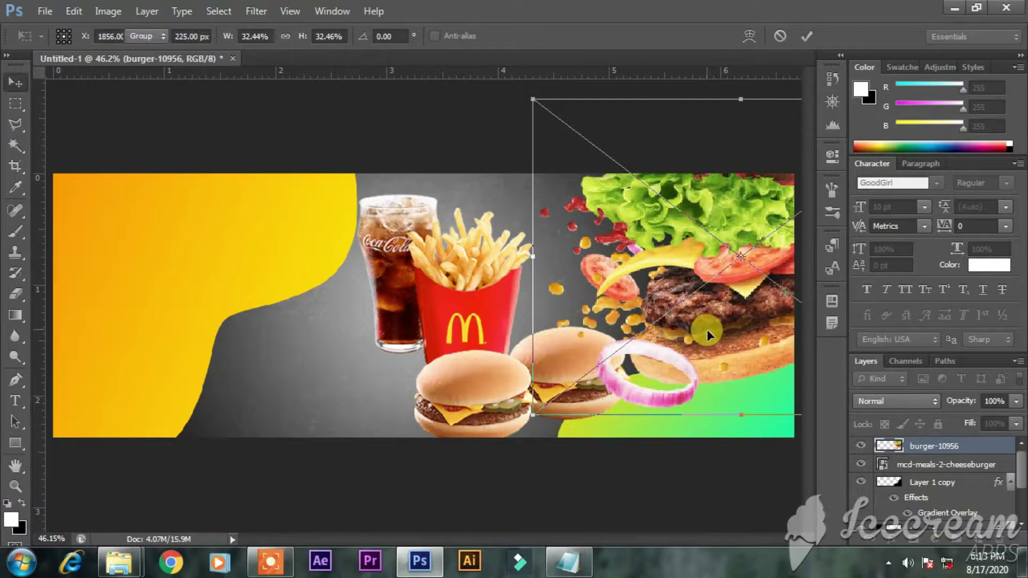
key("Return")
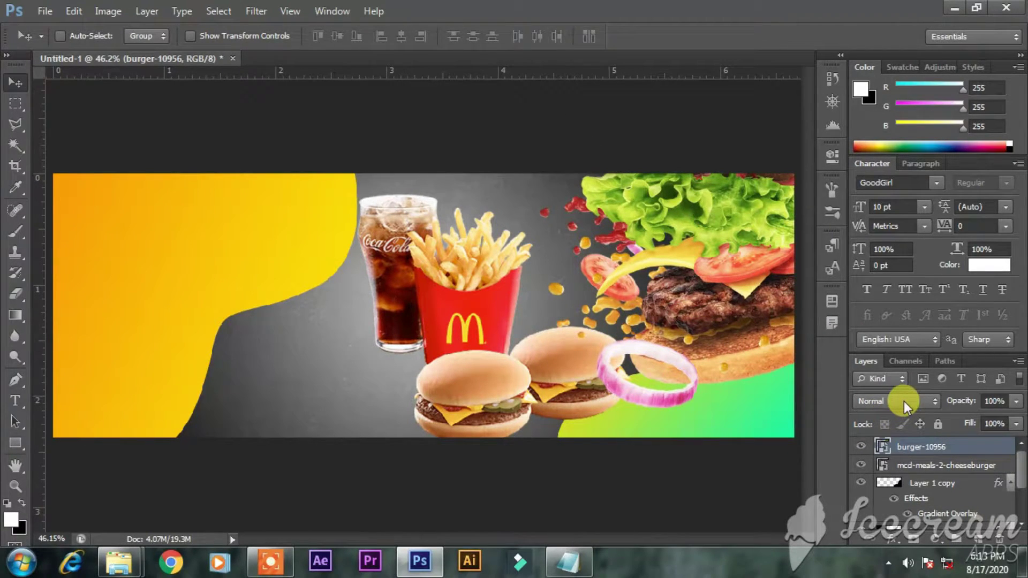
- Try successive blend modes on the burger-10956 layer, settle on Soft Light, and nudge the burger slightly right and down
left_click(904, 400)
left_click(878, 16)
key("Down")
key("Down")
key("Down")
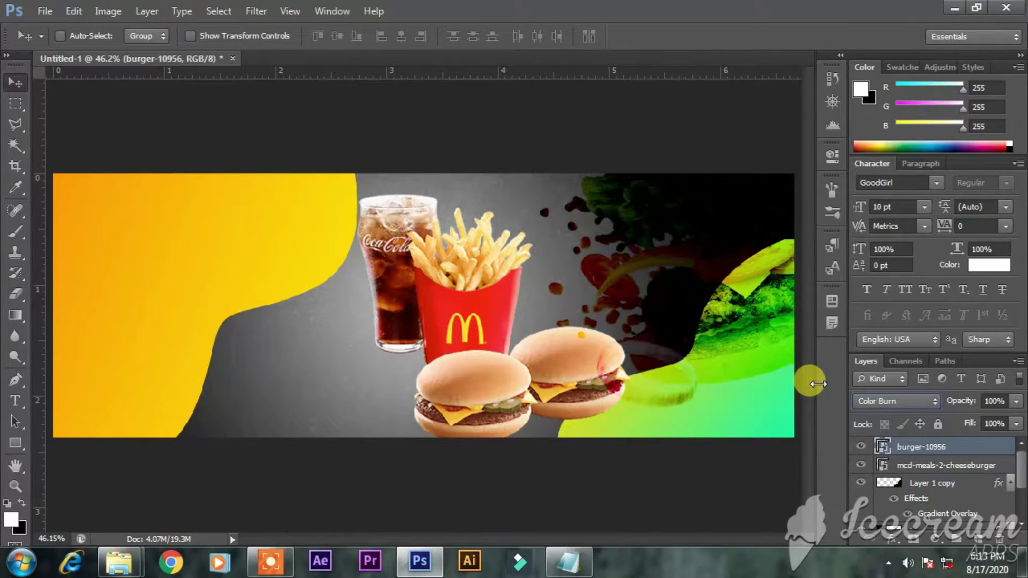
key("Down")
key("Down")
key("Down")
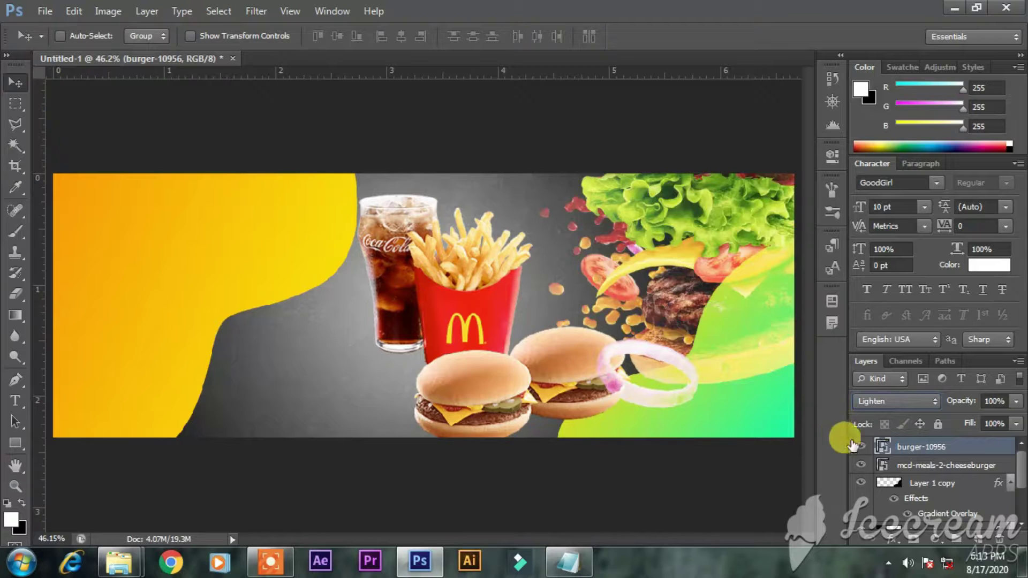
key("Down")
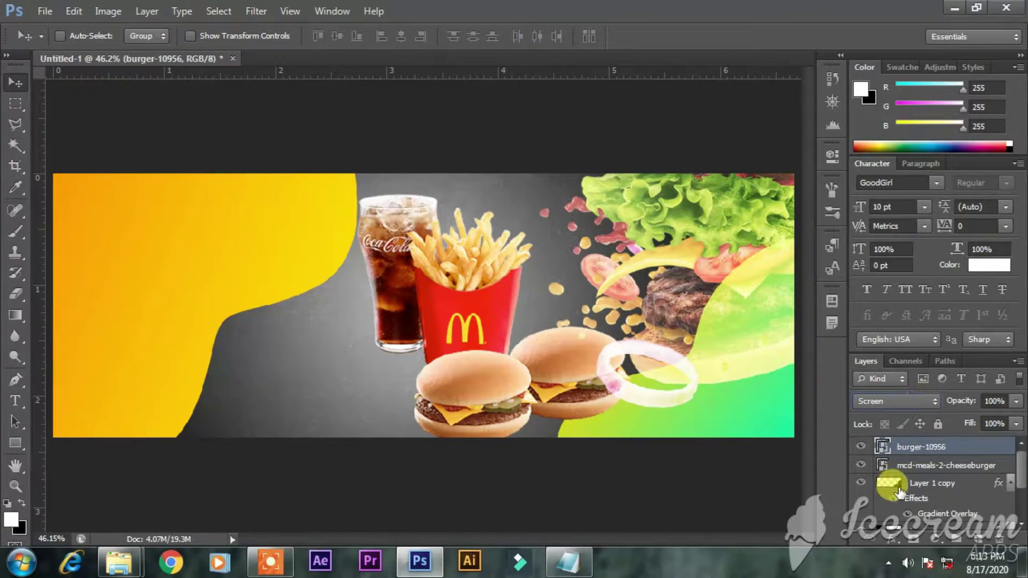
key("Down")
key("Down")
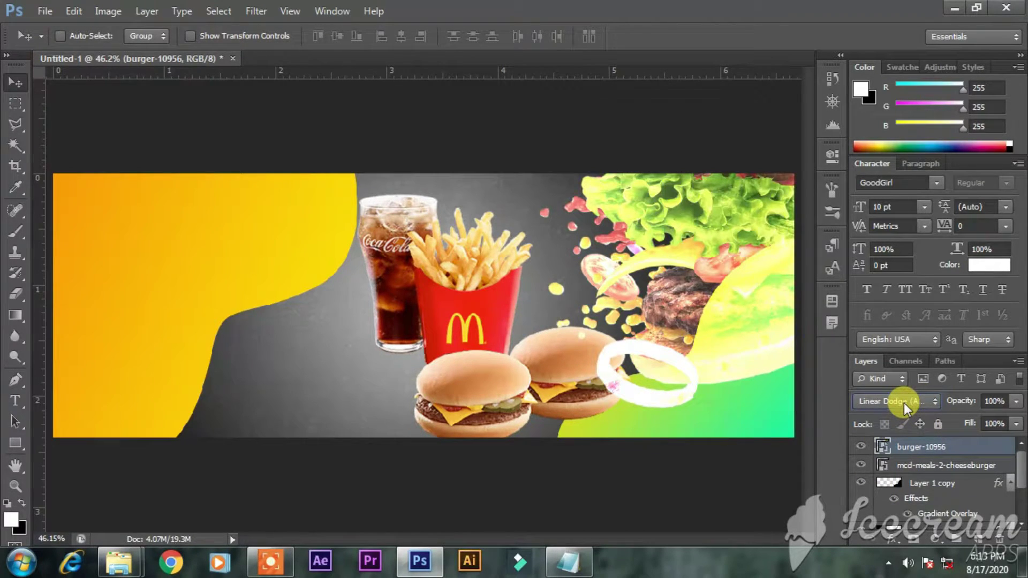
key("Down")
key("Down")
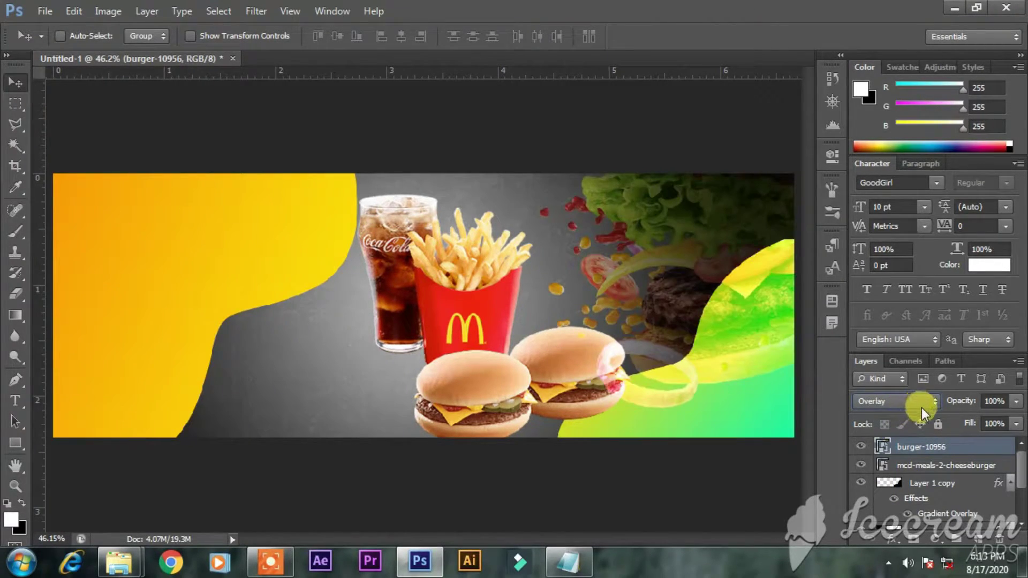
key("Down")
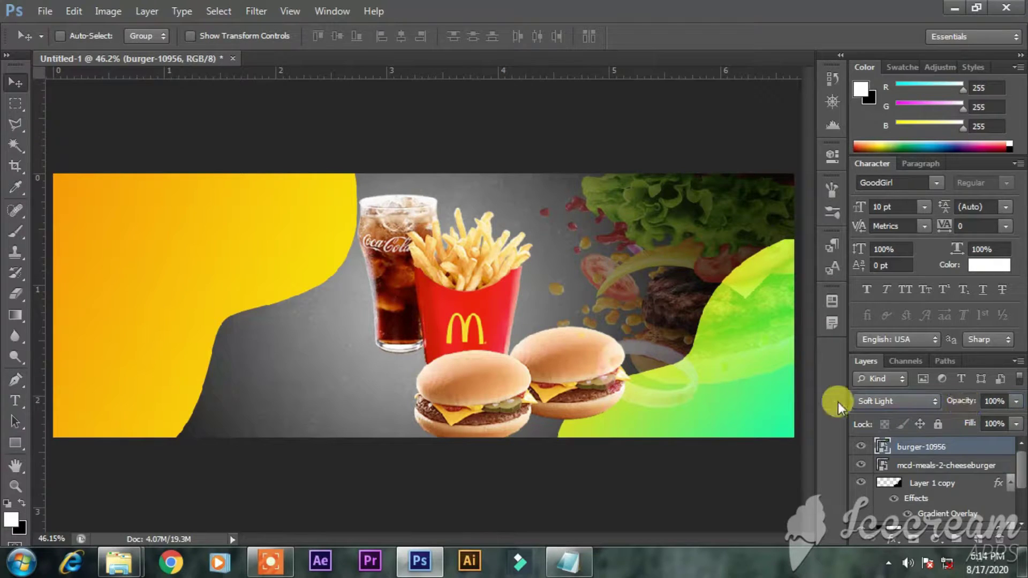
left_click_drag(715, 310, 720, 334)
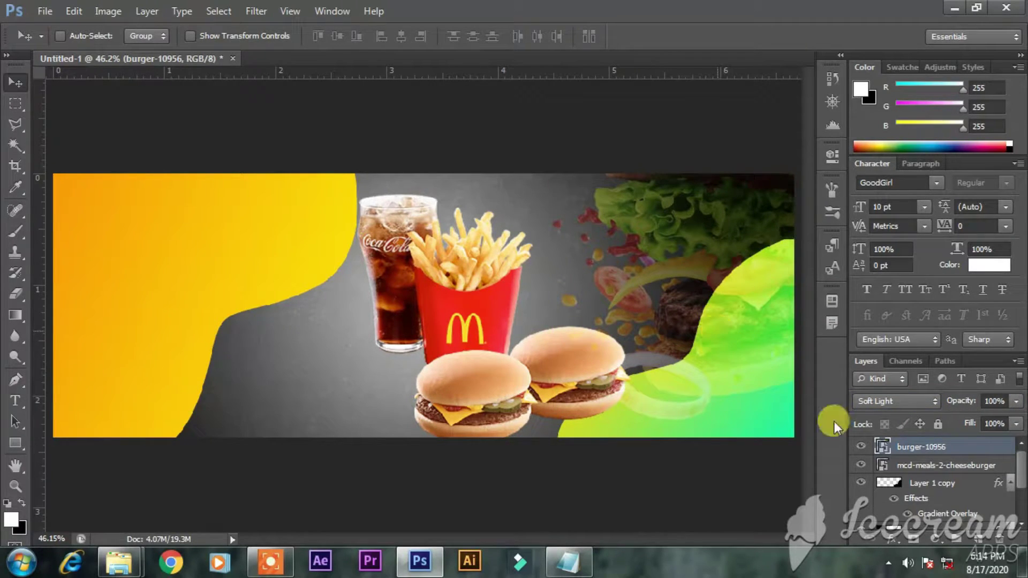
- Duplicate the burger-10956 layer, flip the copy horizontally, and move it over the orange shape at the banner's left end
key("ctrl+j")
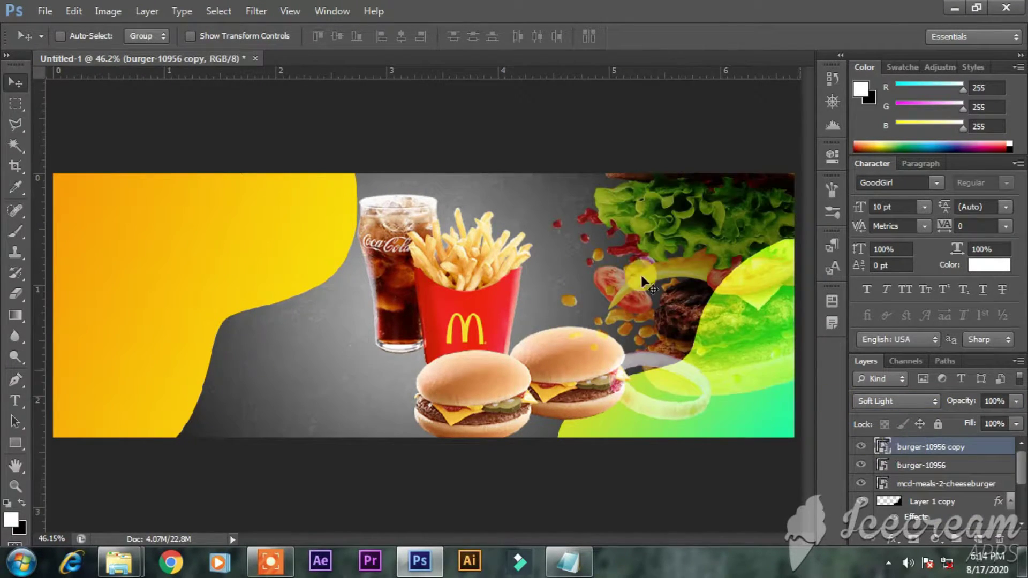
key("ctrl+t")
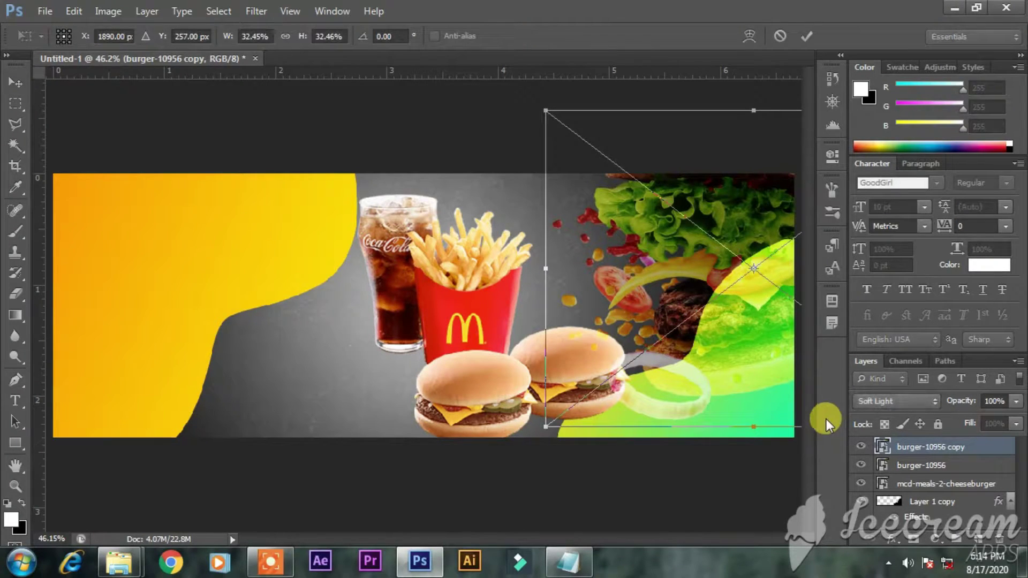
right_click(696, 342)
left_click(732, 316)
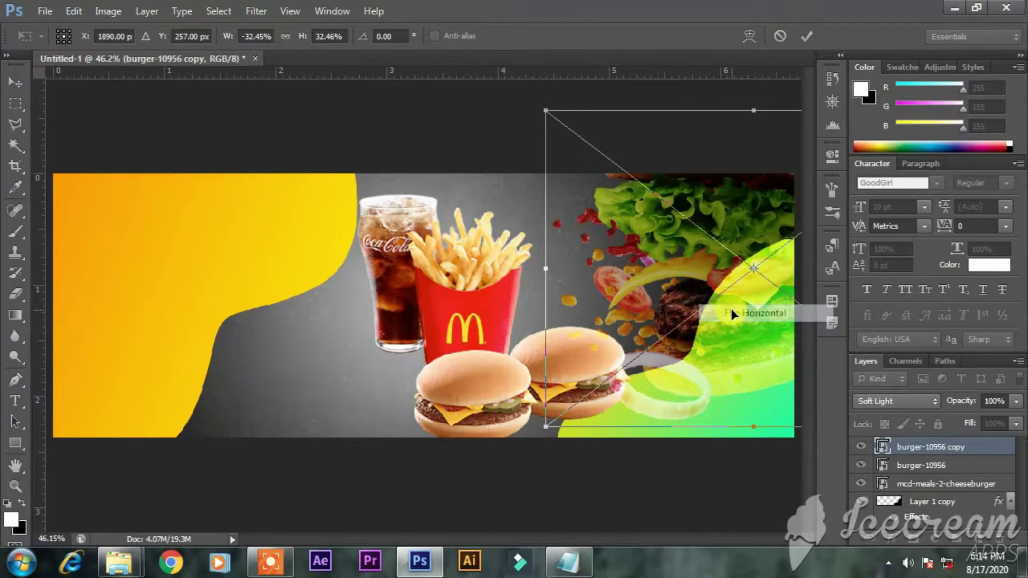
key("Return")
left_click_drag(729, 332, 196, 343)
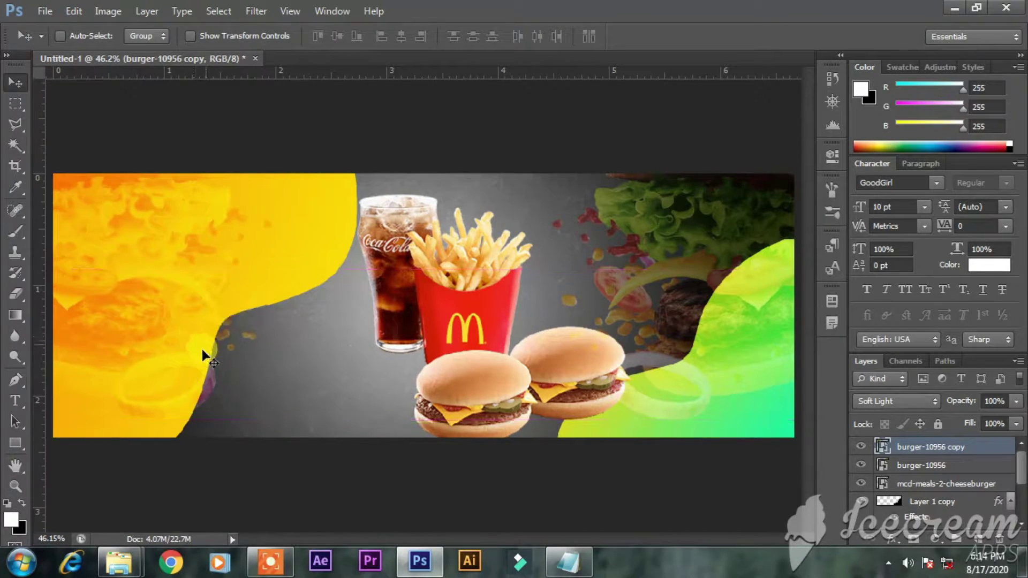
- Shift the cheeseburger meal slightly right and bring its layer above both burger layers
left_click(931, 484)
mouse_move(506, 360)
left_mouse_down()
mouse_move(517, 357)
mouse_move(493, 366)
left_mouse_up()
left_click_drag(985, 484, 969, 442)
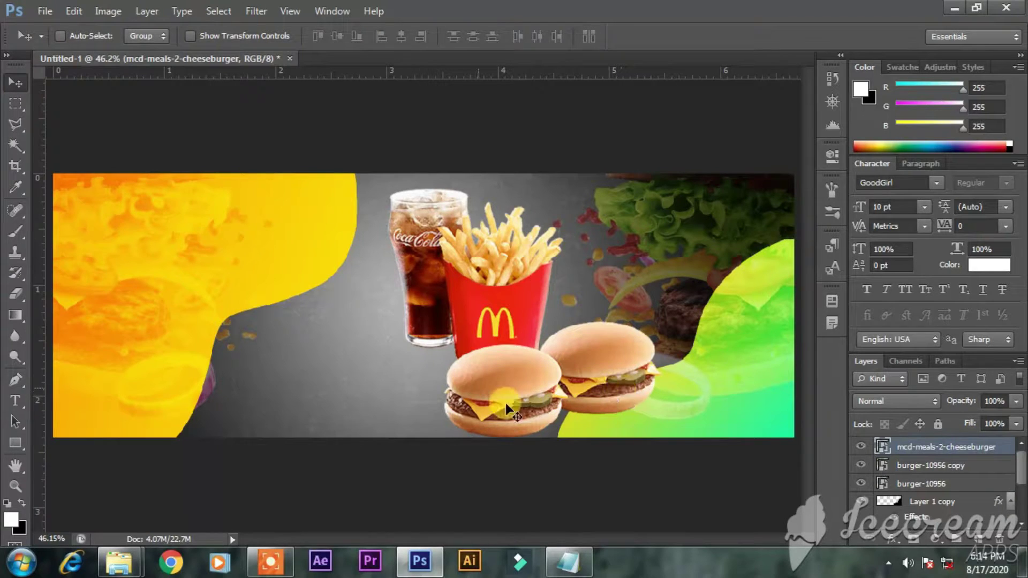
- Check the banner wording in Notepad, highlight the line "A taste of home", and return to the banner in Photoshop
left_click(562, 561)
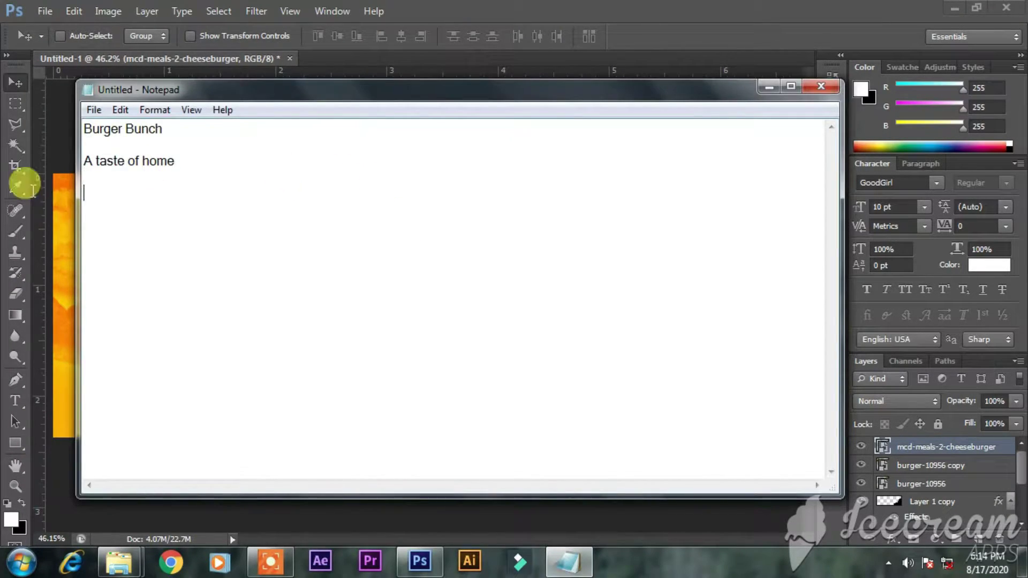
key("shift+Home")
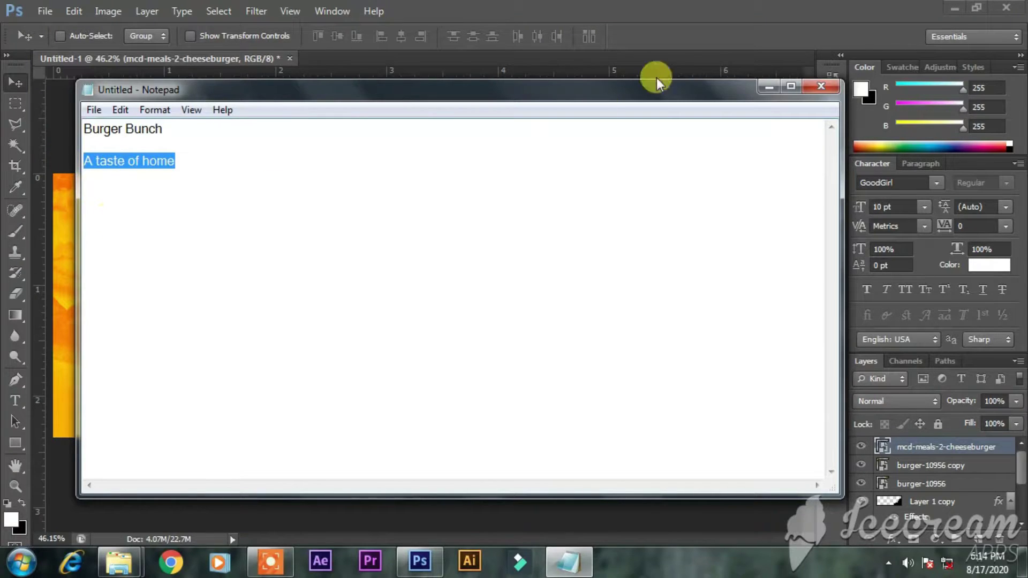
left_click(768, 86)
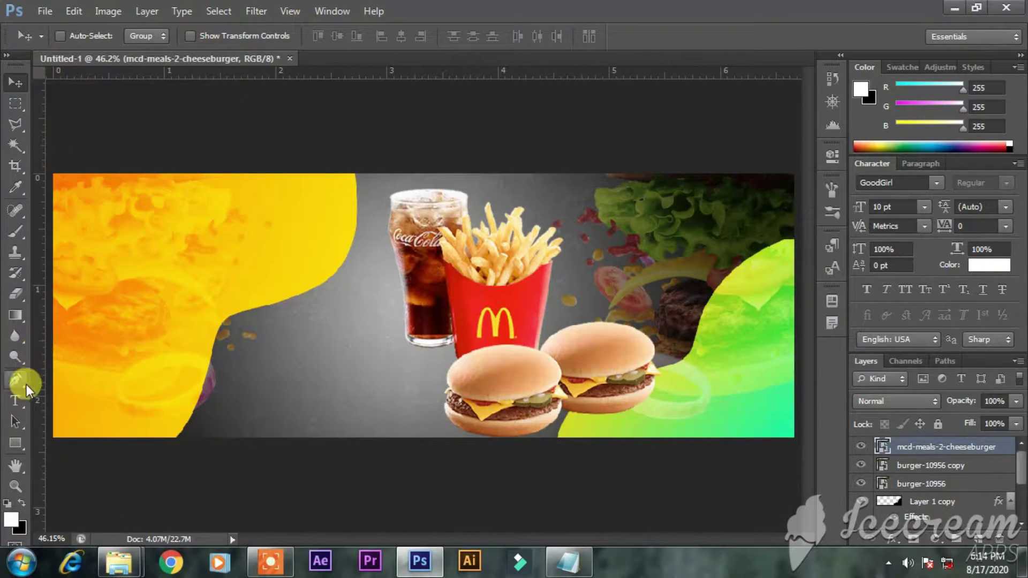
- Draw a rectangle of about 461 × 116 px to the left of the cola glass and fill it with orange #ff9c00
left_click(22, 440)
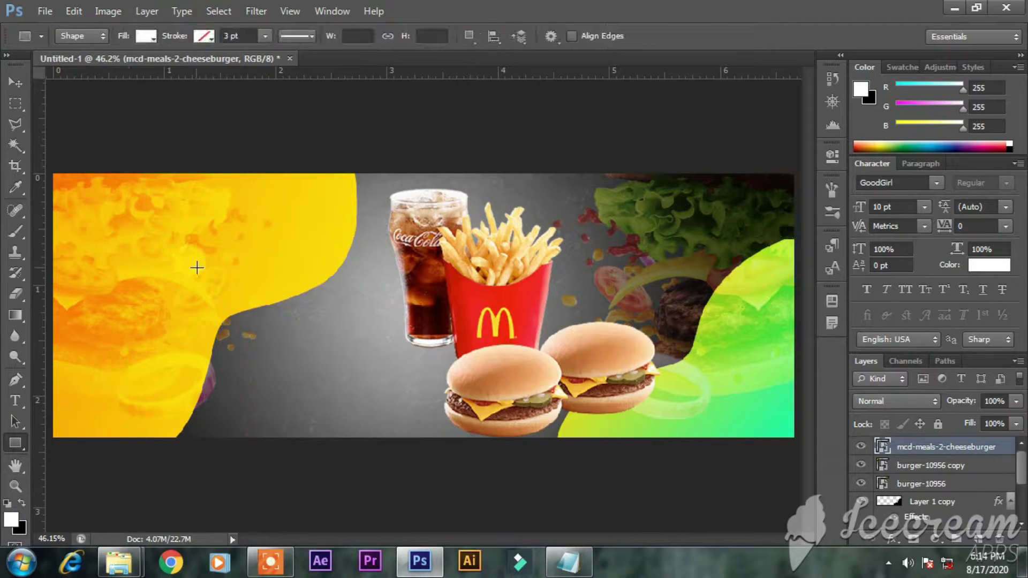
left_click_drag(230, 268, 401, 311)
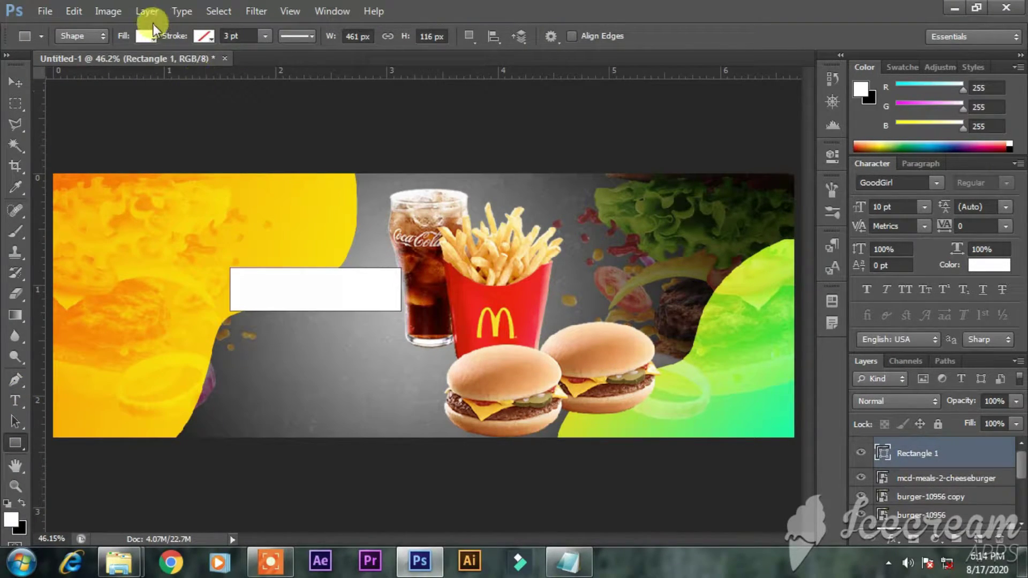
left_click(150, 36)
left_click(77, 129)
left_click(68, 129)
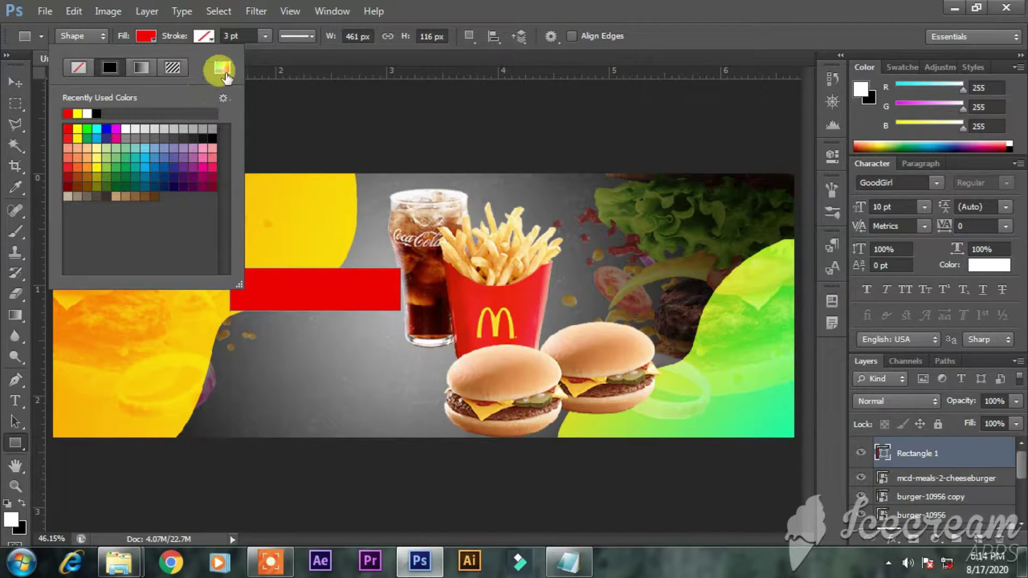
left_click(223, 69)
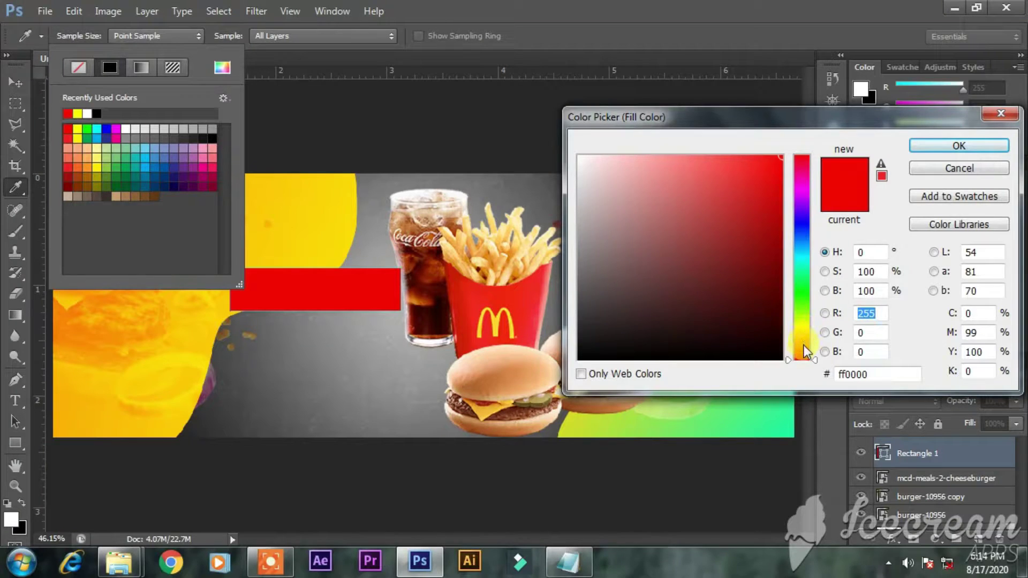
left_click(802, 339)
key("Return")
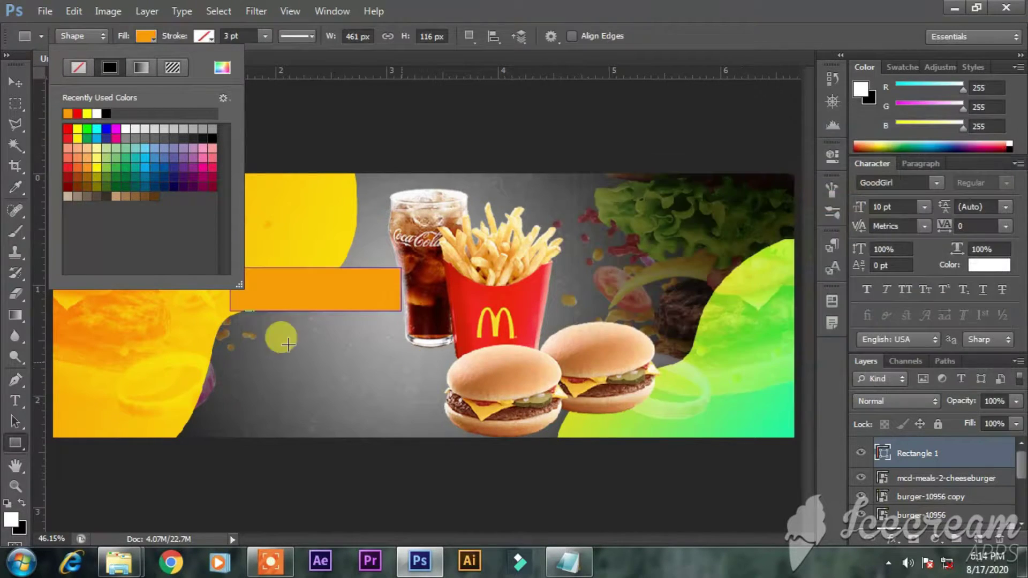
- Rasterize the rectangle layer, skew it vertically by about -8.4° so it rises to the right, and shift it slightly up and left
left_click(15, 82)
right_click(953, 452)
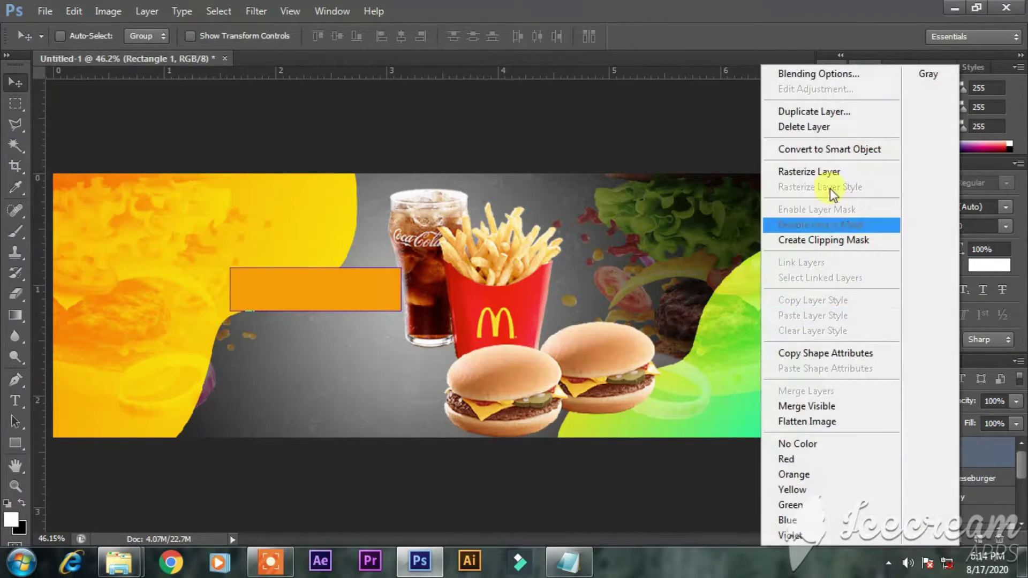
left_click(827, 173)
mouse_move(355, 309)
left_mouse_down()
mouse_move(342, 294)
mouse_move(342, 310)
left_mouse_up()
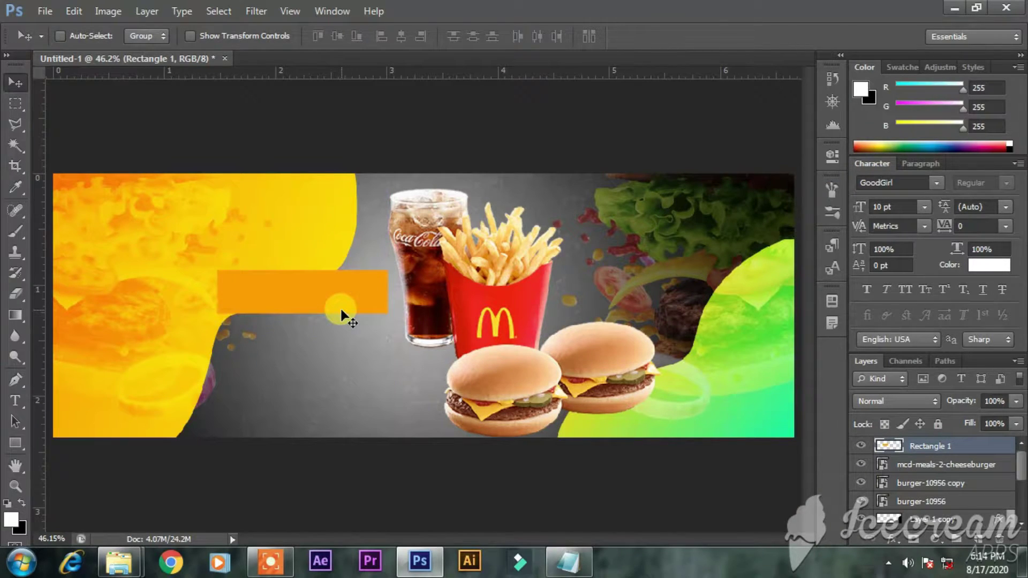
key("ctrl+t")
left_click_drag(216, 293, 219, 316)
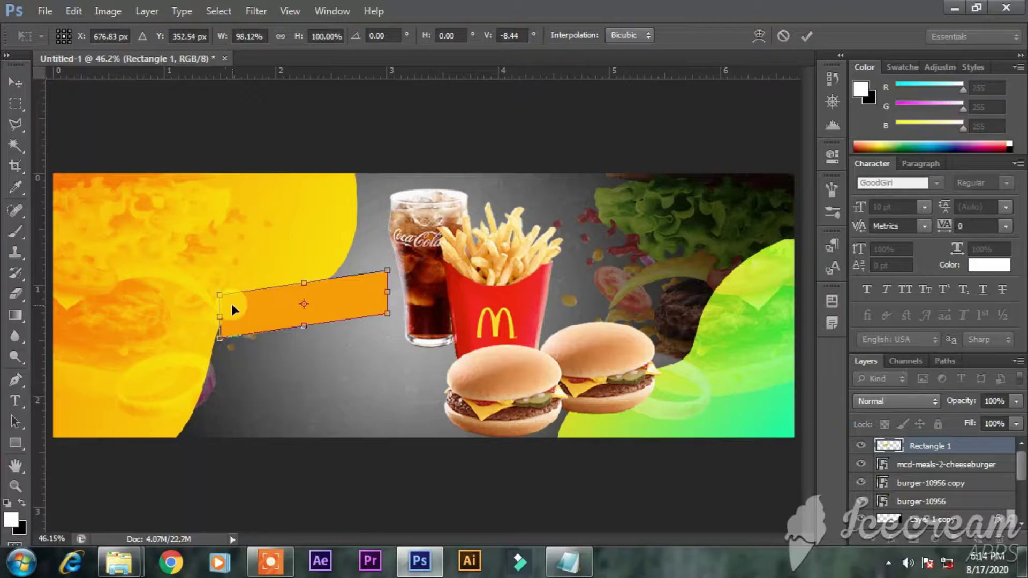
key("Return")
left_click_drag(337, 319, 330, 302)
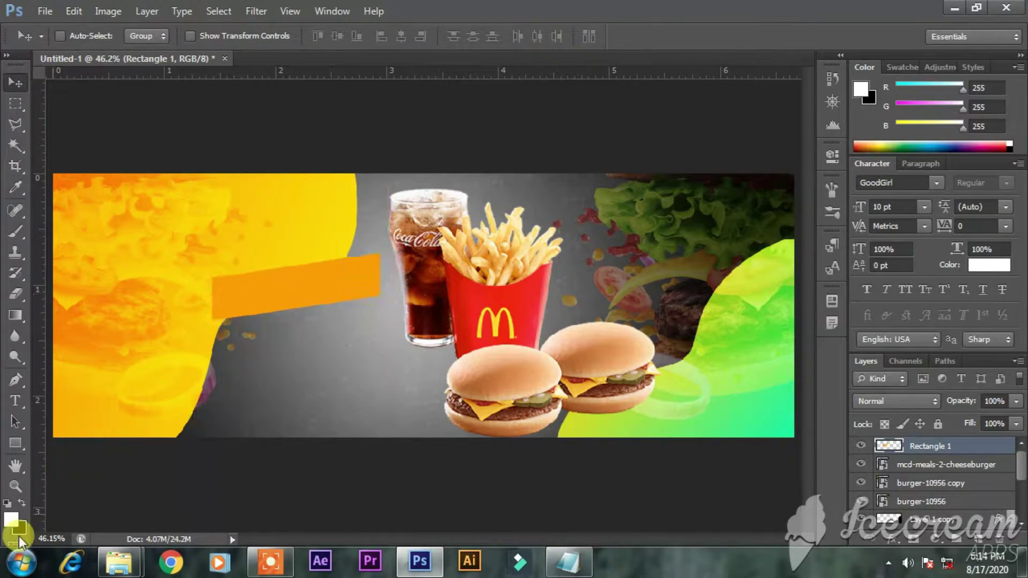
- Set the background color to dark orange #db8907, fill the slanted bar with it, and deselect
left_click(24, 526)
left_click(287, 285)
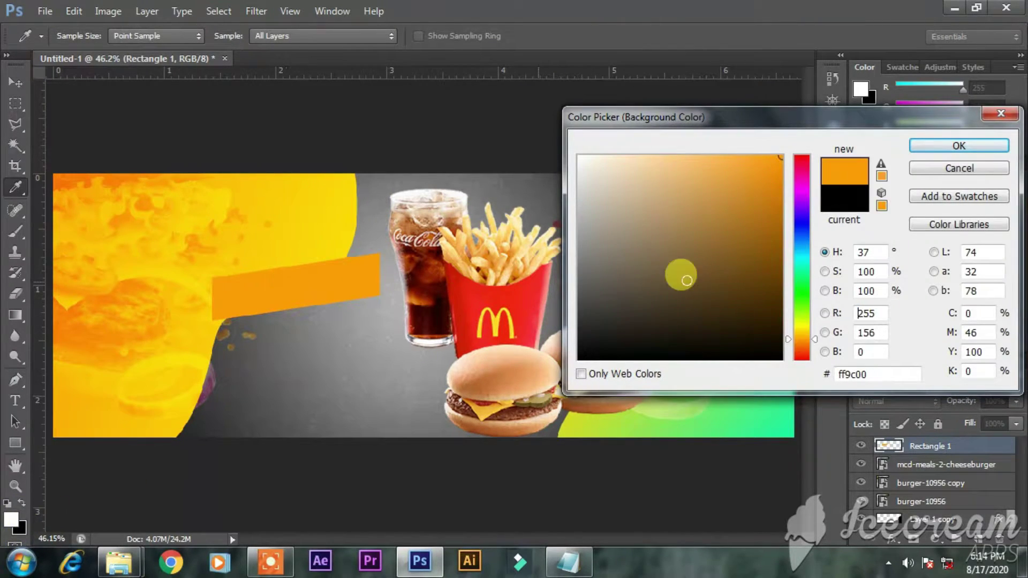
left_click(774, 181)
key("Return")
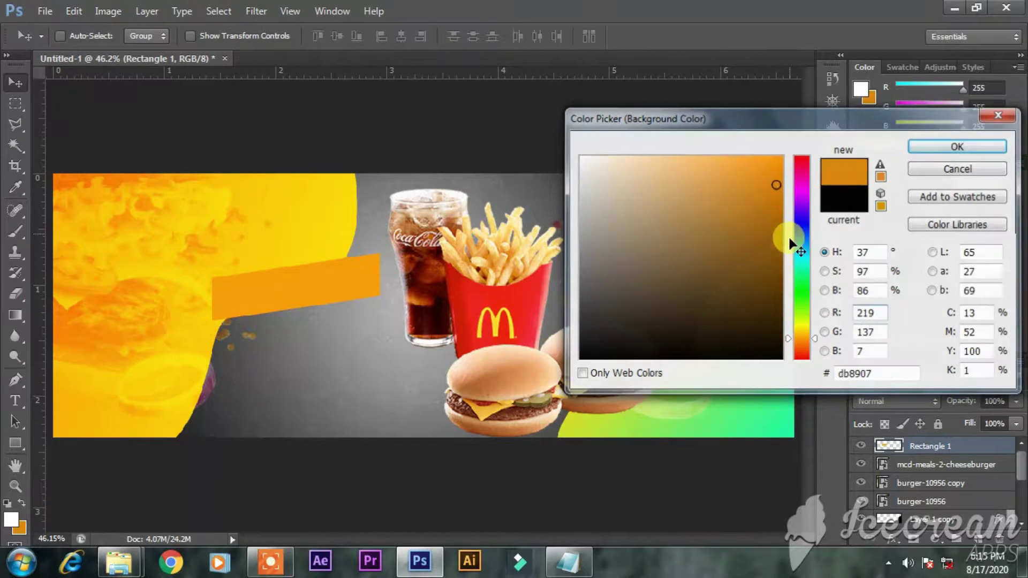
left_click(893, 447, "ctrl")
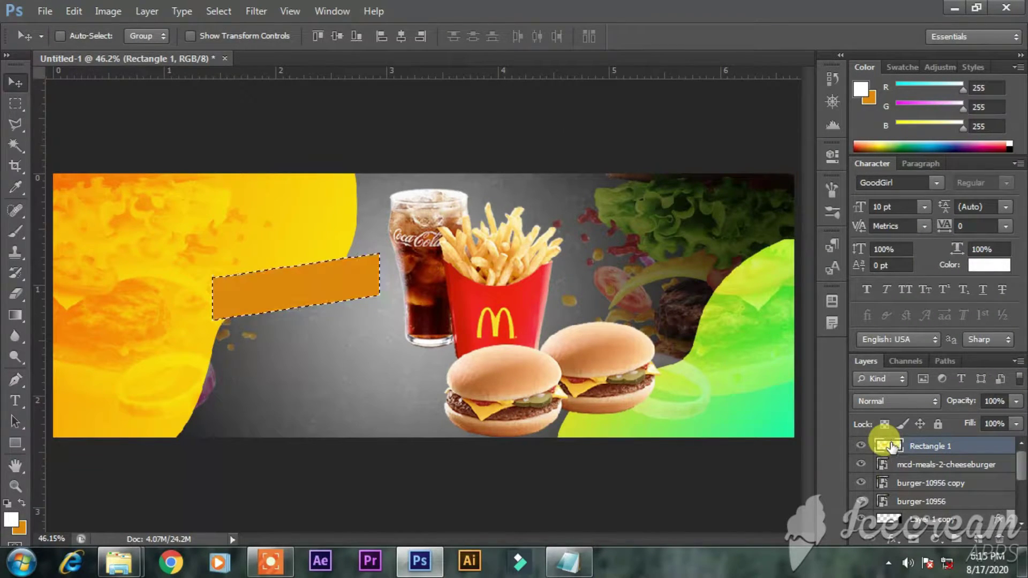
key("ctrl+BackSpace")
left_click(15, 102)
key("ctrl+d")
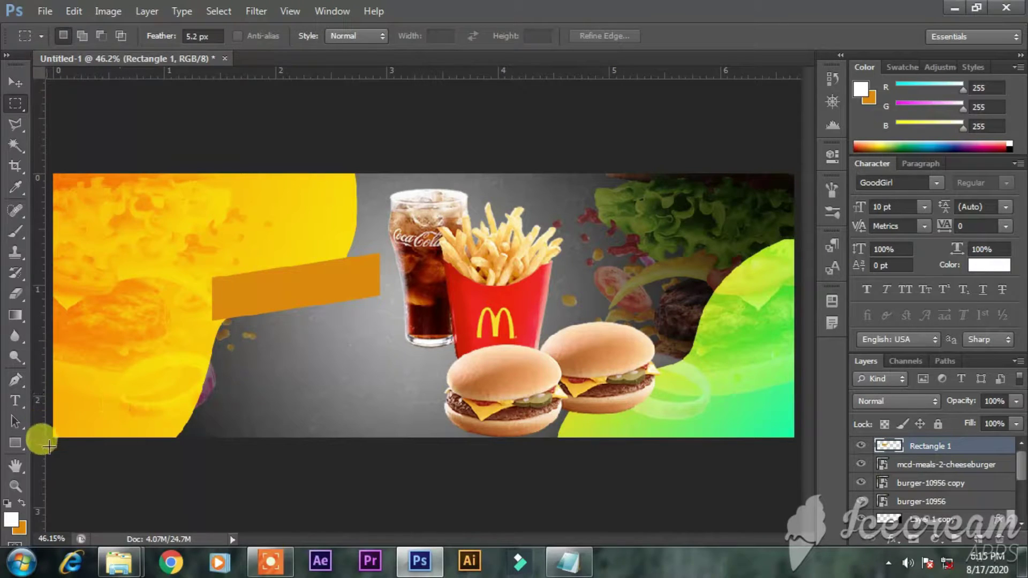
- Duplicate the slanted orange bar directly above the original and narrow the copy equally from both sides
left_click(15, 82)
left_click_drag(264, 330, 279, 290)
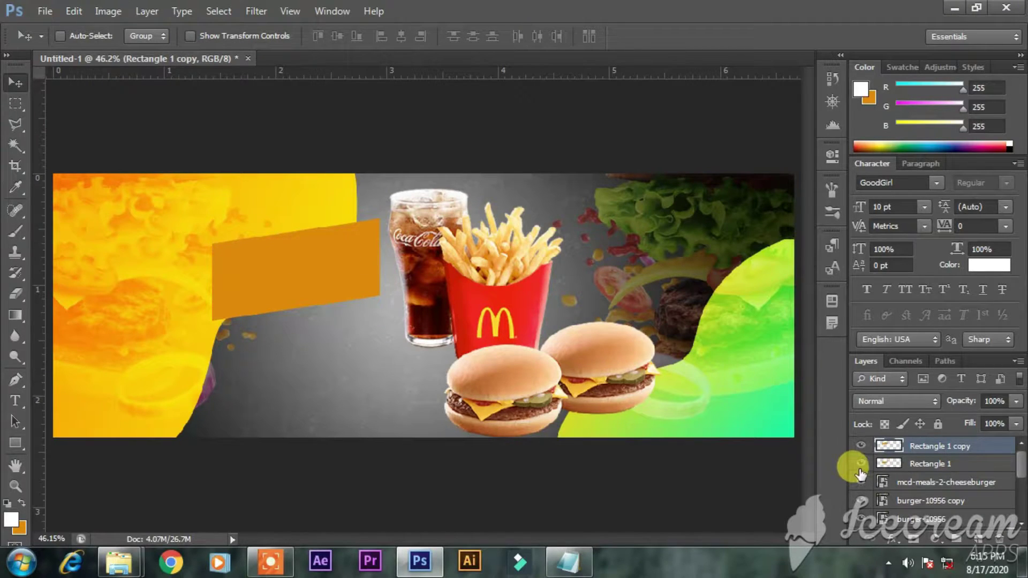
key("ctrl+t")
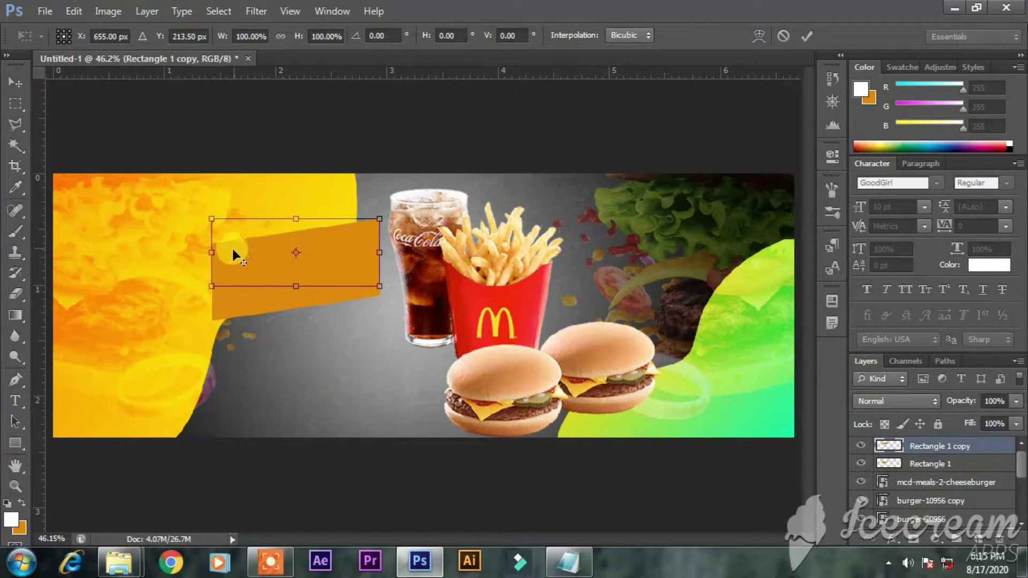
left_click_drag(216, 253, 242, 253)
key("Return")
- Nudge the narrower bar up until it sits just above the wider orange bar
key("shift+Up")
key("shift+Up")
key("shift+Up")
key("shift+Up")
key("shift+Up")
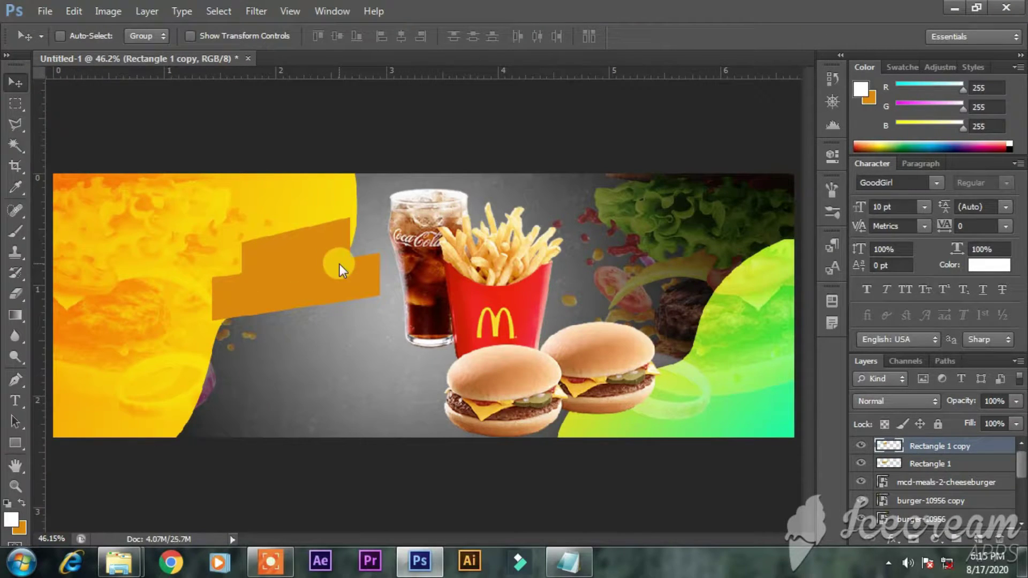
key("shift+Down")
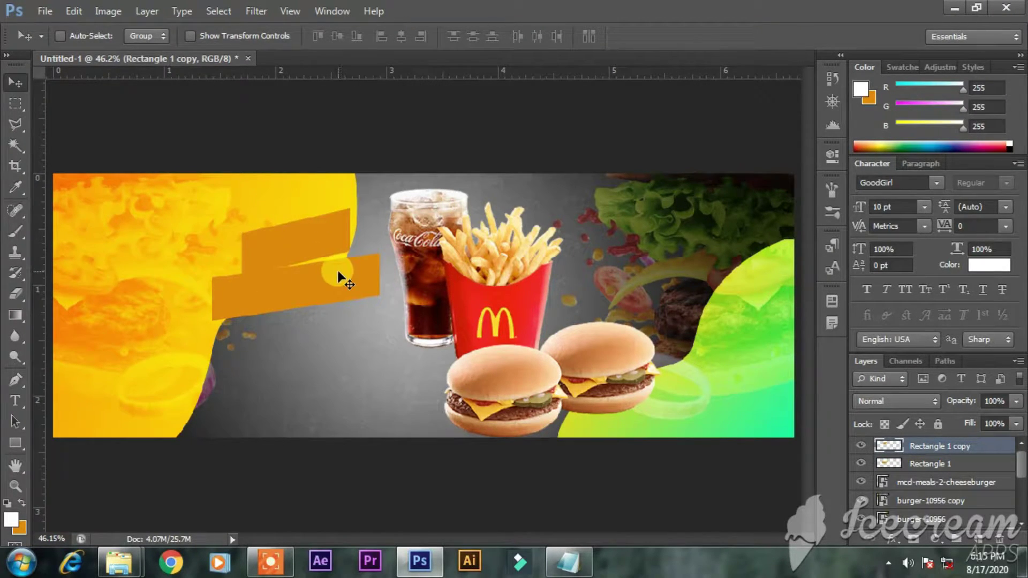
left_click_drag(333, 246, 339, 250)
- Fill the narrower upper bar with green #86d80a, deselect, and move its layer below the wider bar's layer
left_click(22, 529)
left_click(663, 400)
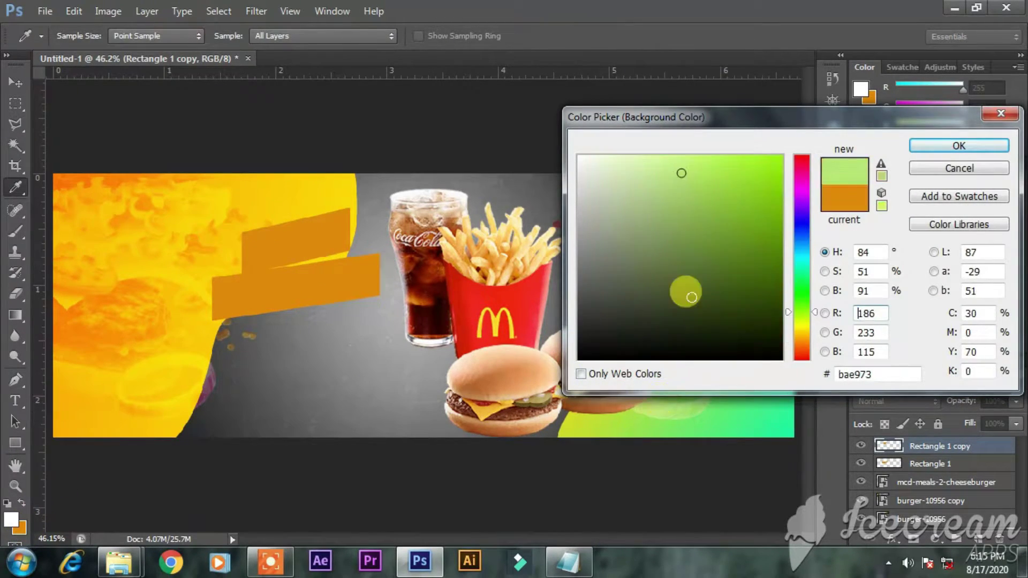
left_click(773, 186)
key("Return")
key("v")
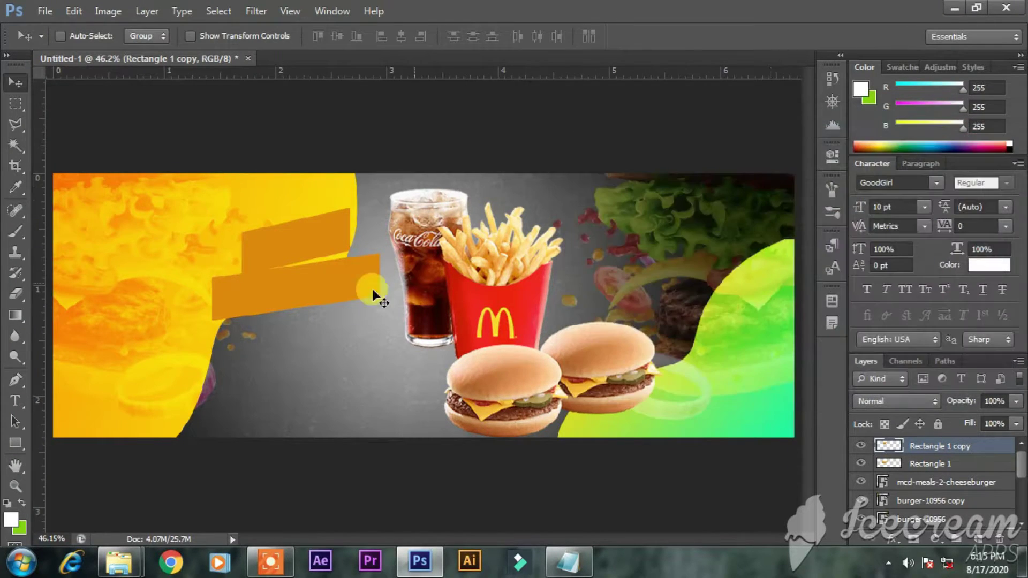
left_click(899, 451, "ctrl")
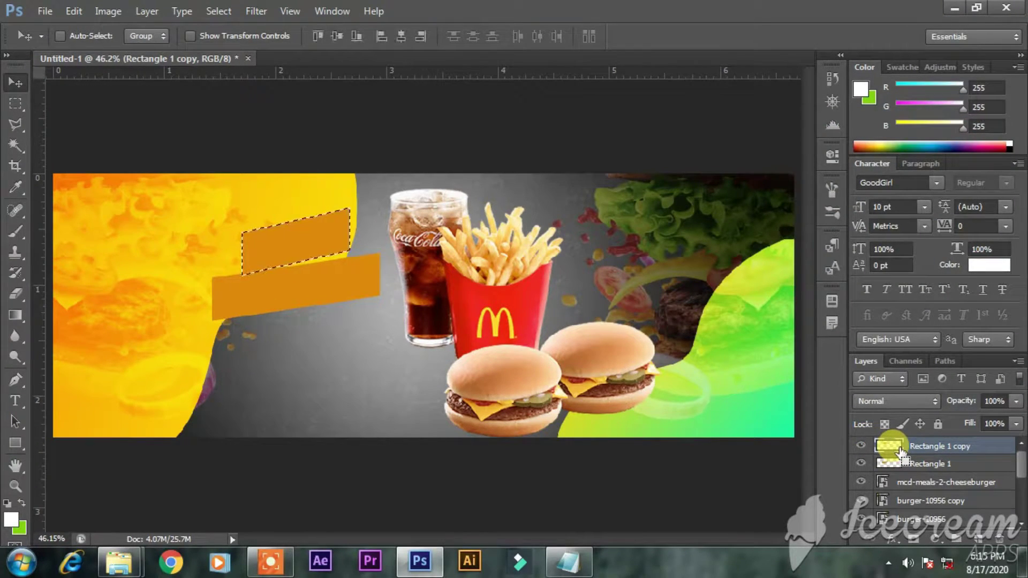
key("ctrl+BackSpace")
left_click(15, 103)
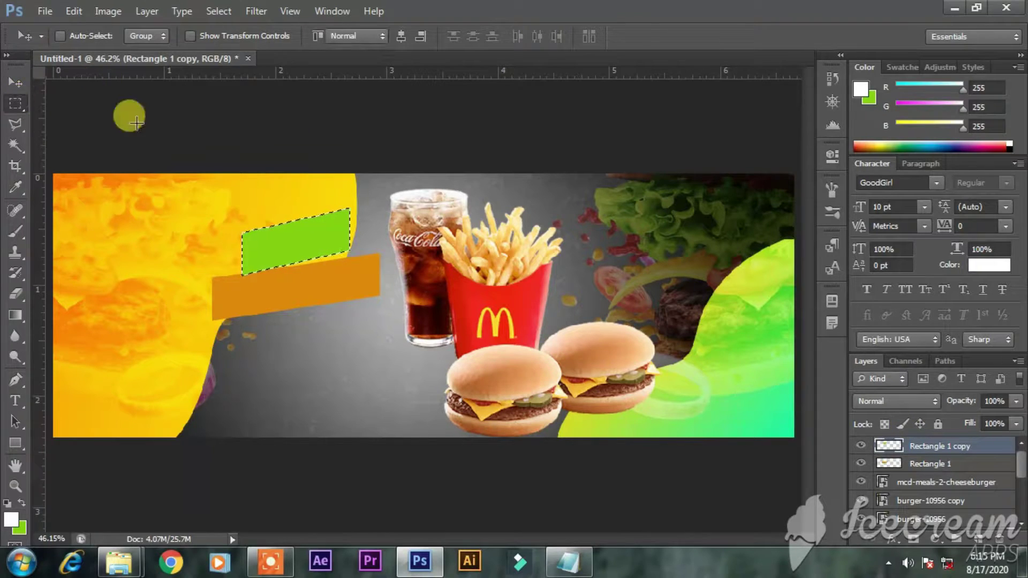
left_click(175, 188)
left_click_drag(958, 446, 970, 471)
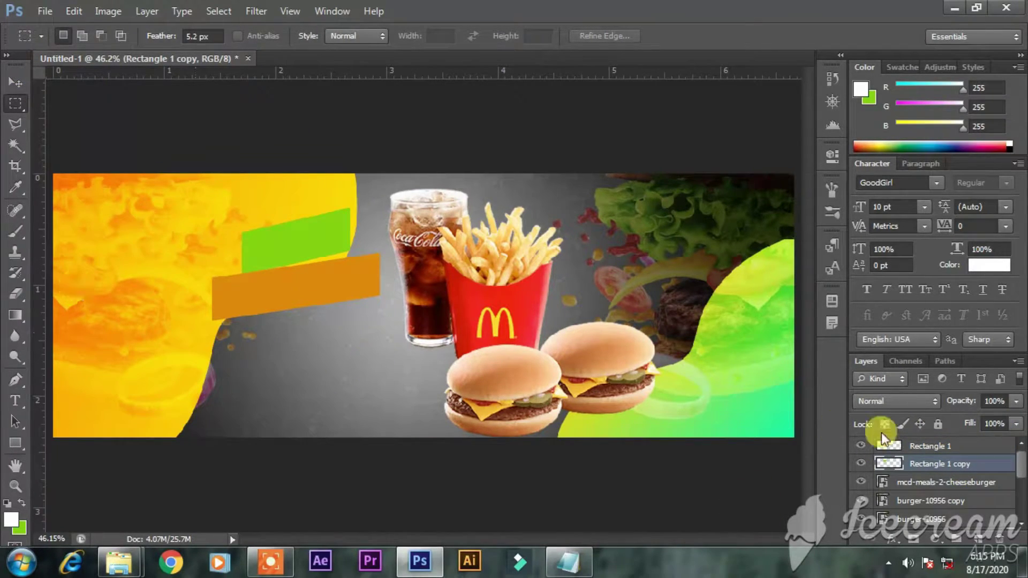
- Duplicate the wider orange bar, place the copy directly beneath it, and widen the copy to about 126.8%
left_click(922, 452)
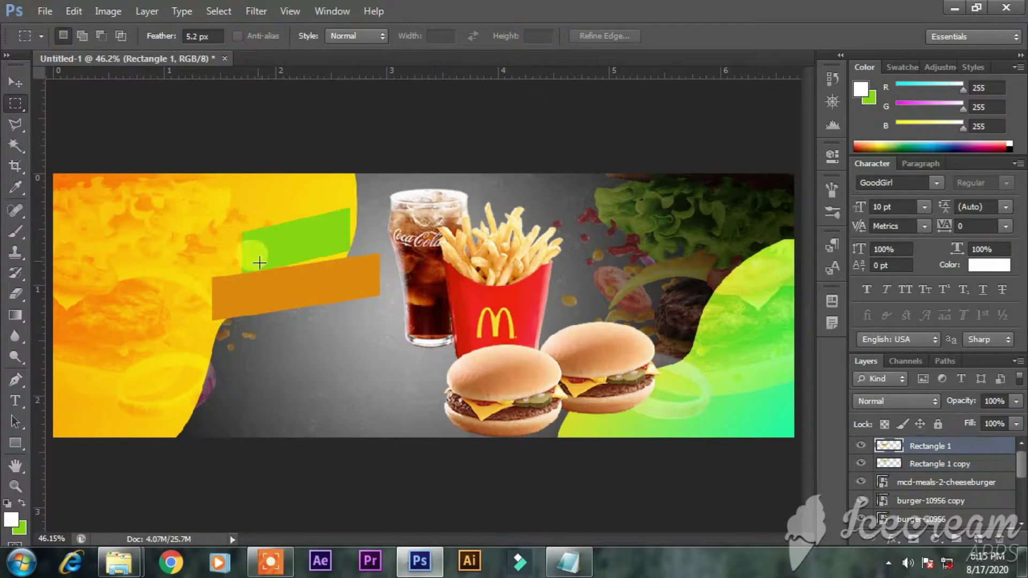
left_click(566, 561)
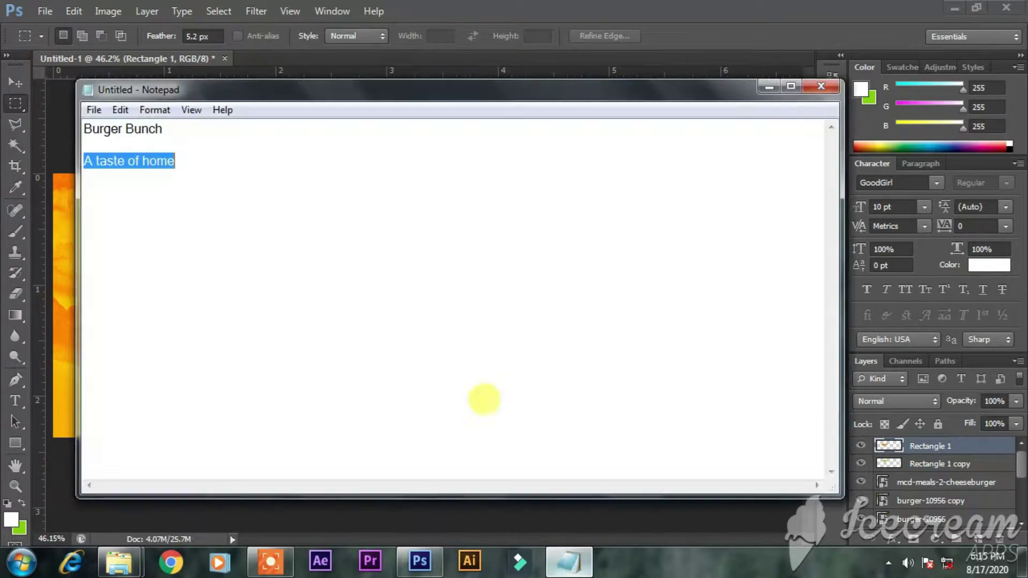
left_click(769, 86)
left_click(15, 82)
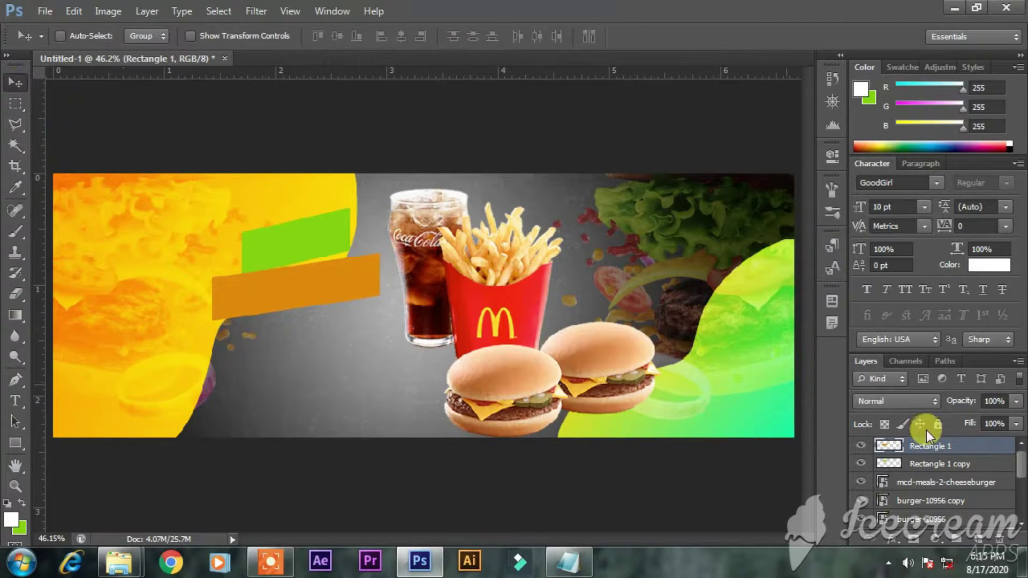
left_click_drag(325, 306, 380, 322)
key("ctrl+t")
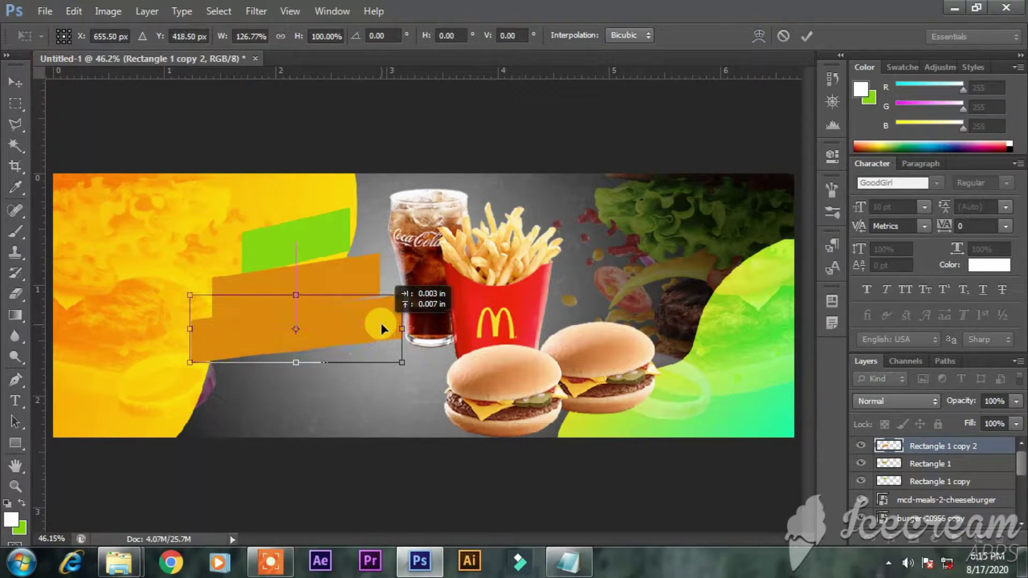
double_click(350, 324)
- Fill the lowest bar with turquoise #0ad8c2, deselect, and shift it slightly down from the orange bar
left_click(889, 448, "ctrl")
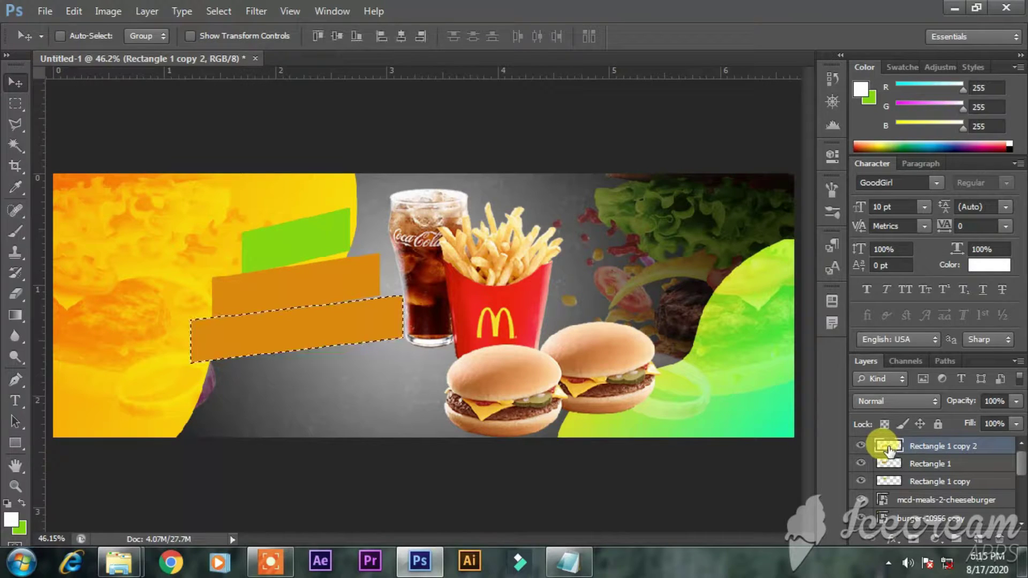
left_click(21, 529)
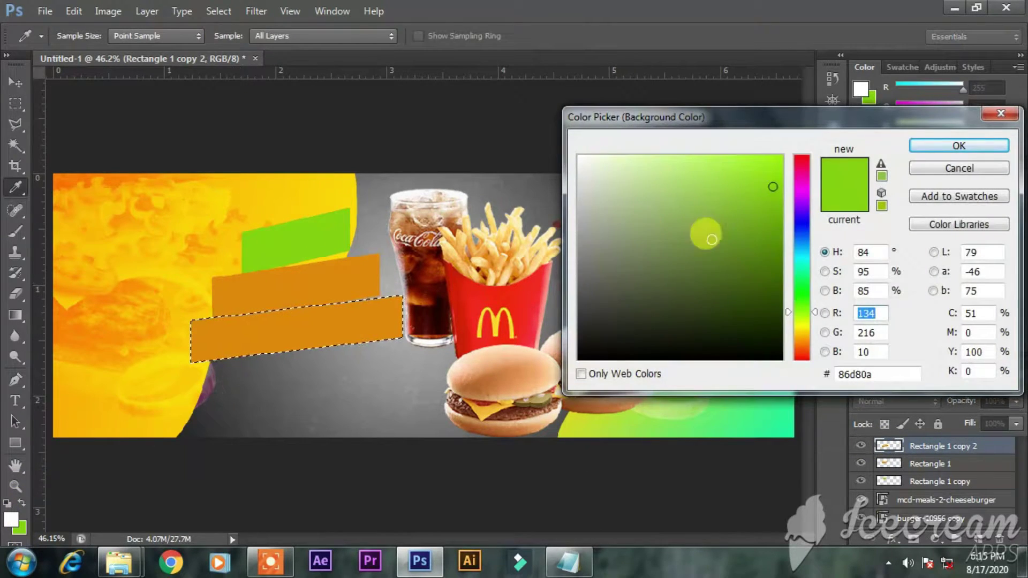
left_click_drag(801, 316, 799, 262)
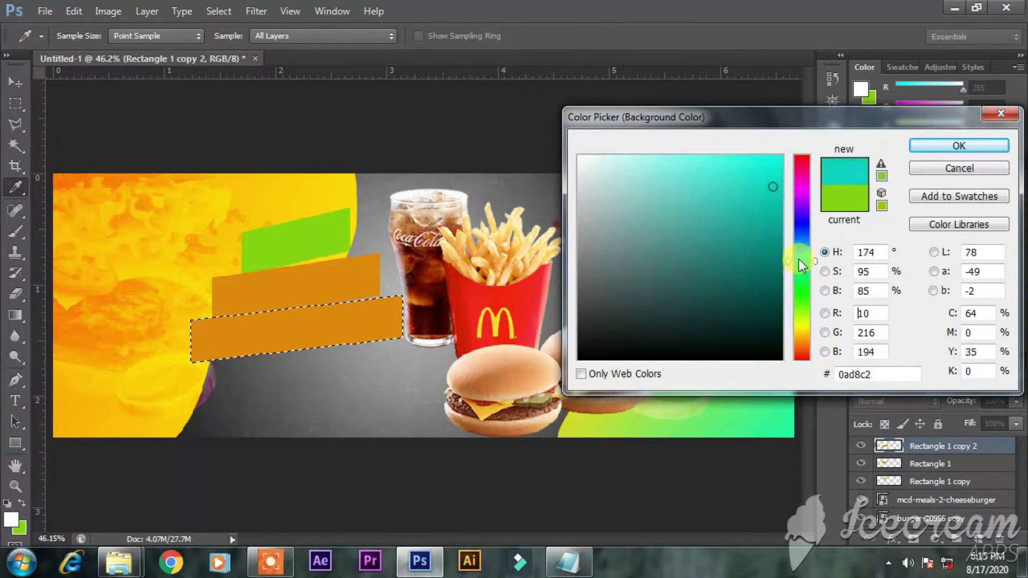
key("Return")
key("v")
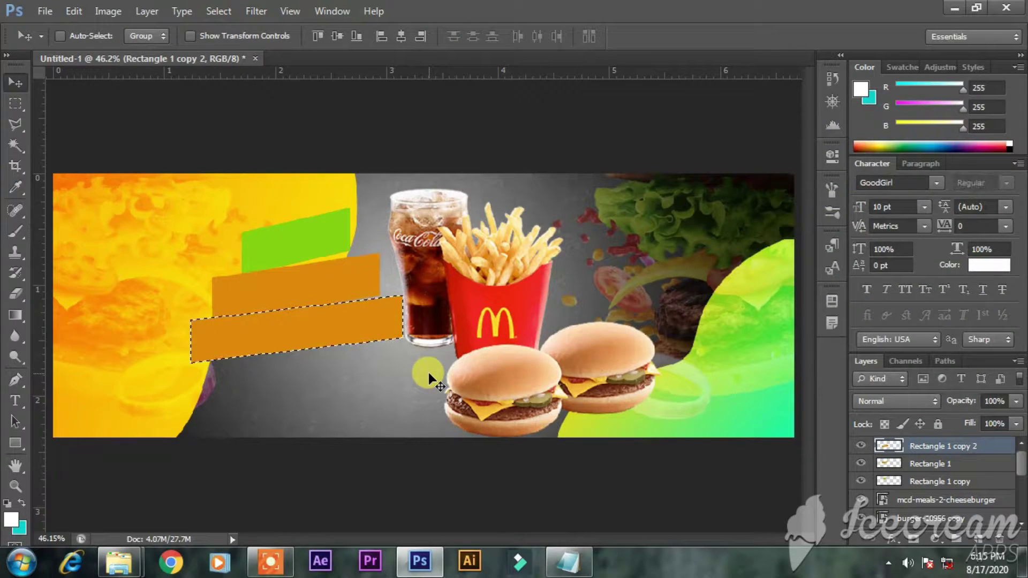
key("ctrl+BackSpace")
left_click(15, 103)
left_click(80, 99)
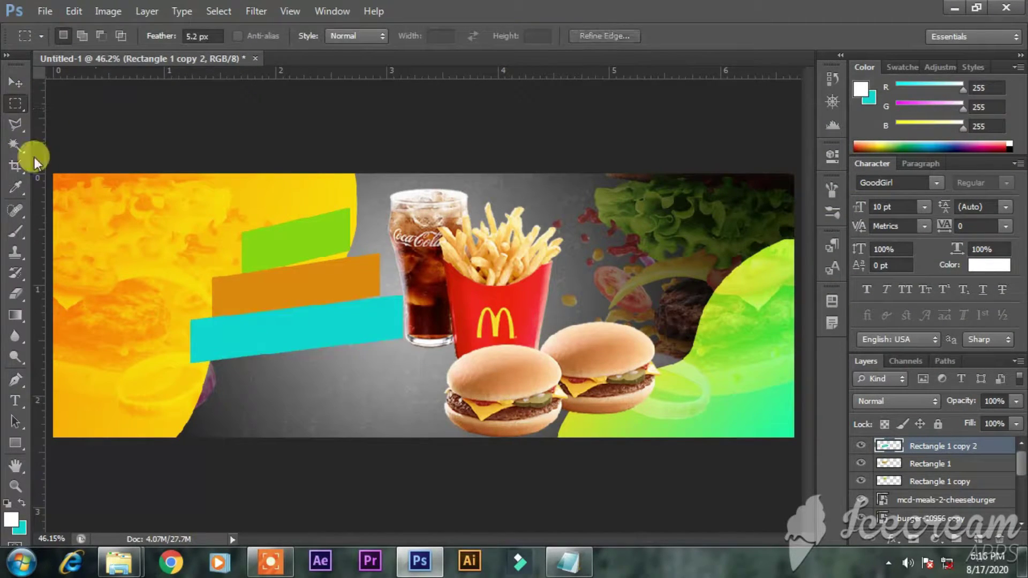
left_click(15, 81)
left_click_drag(339, 300, 326, 324)
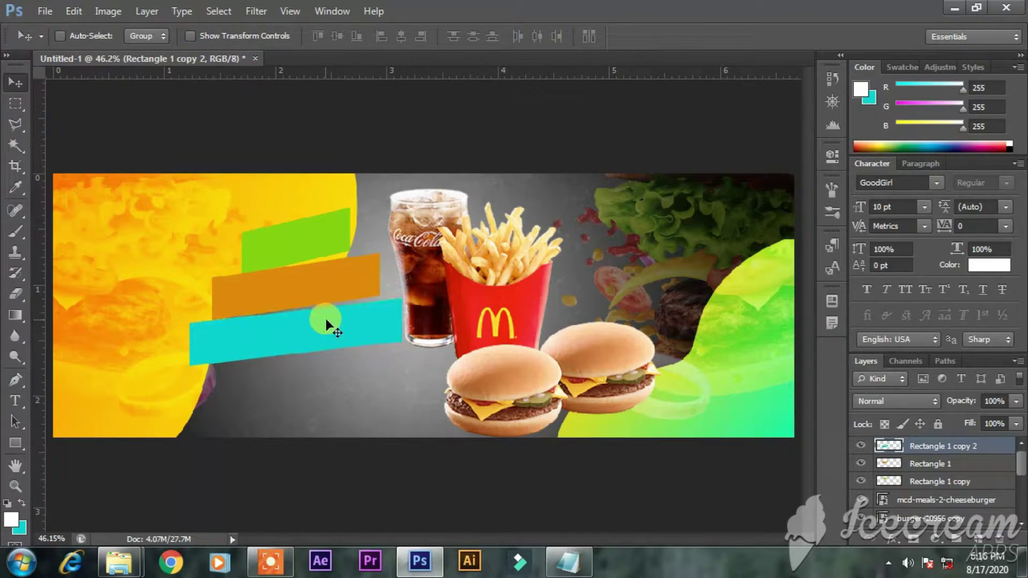
- Skew the turquoise bar vertically by about 3.98° and narrow it to about 97.73% so its slant becomes gentler
key("ctrl+t")
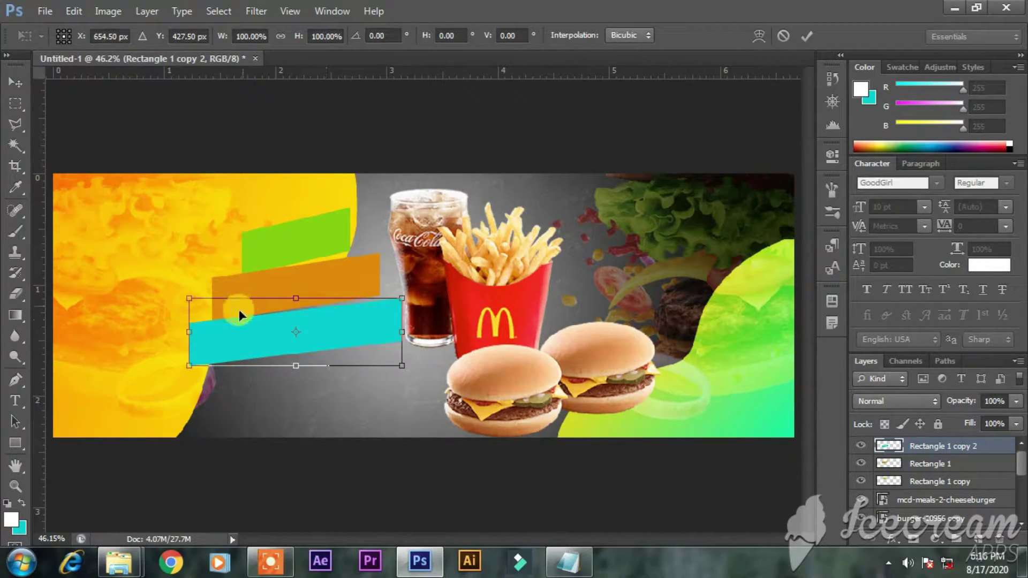
left_click_drag(194, 335, 198, 327)
left_click_drag(406, 336, 406, 344)
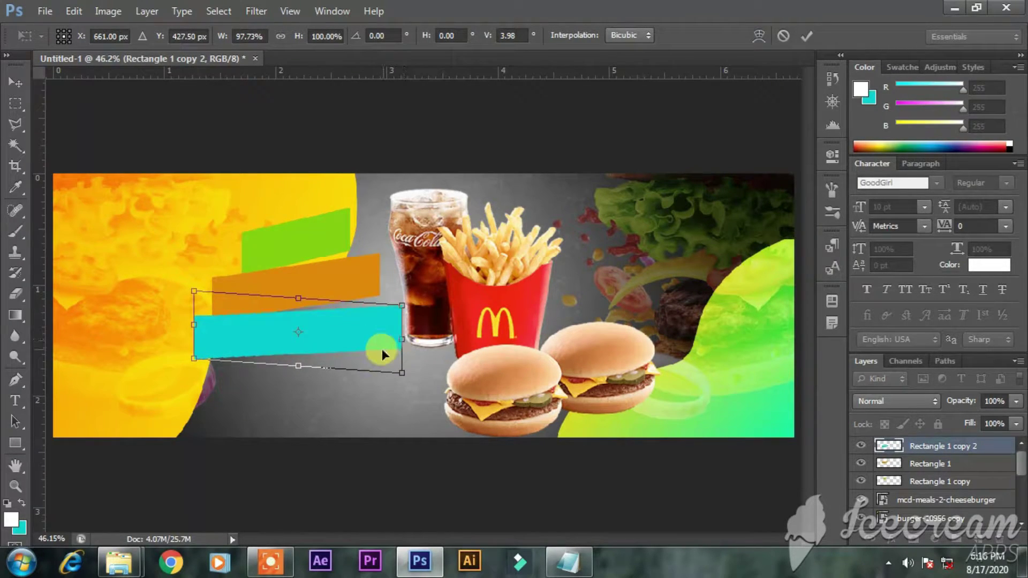
key("Return")
- Add white text over the green bar from the slogan "A TASTE OF HOME" and keep only the letter A
left_click(15, 400)
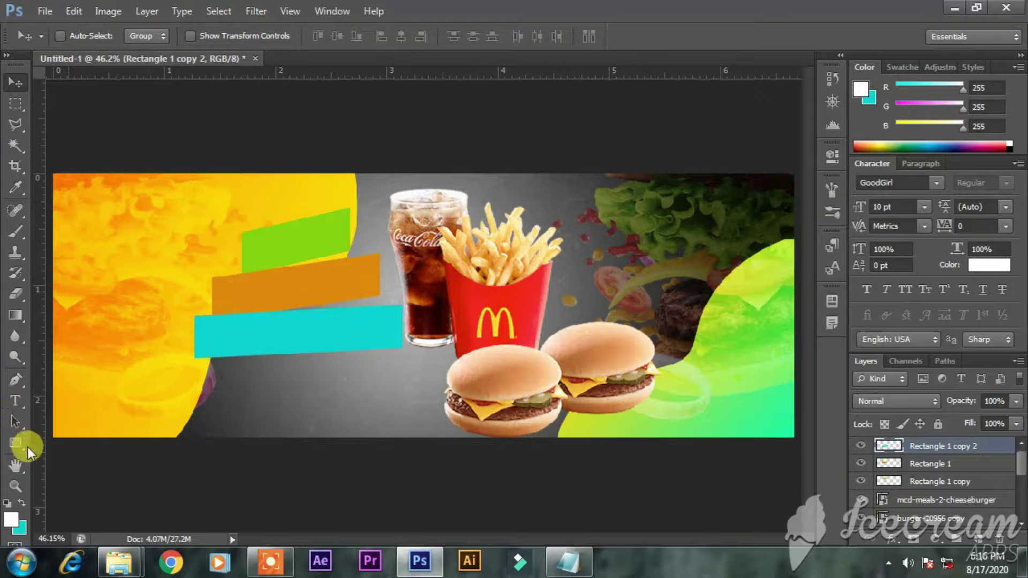
left_click(312, 324)
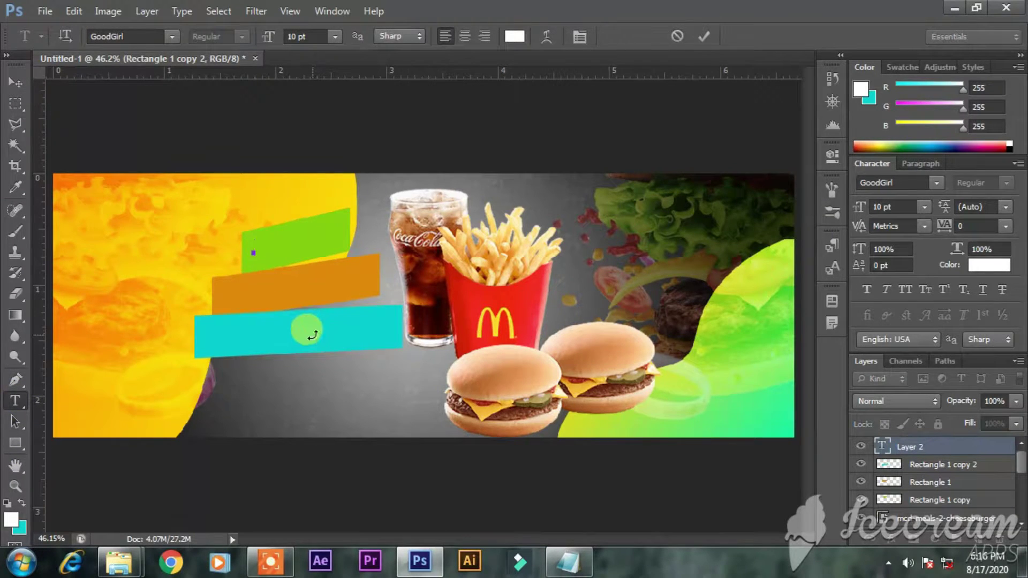
key("ctrl+v")
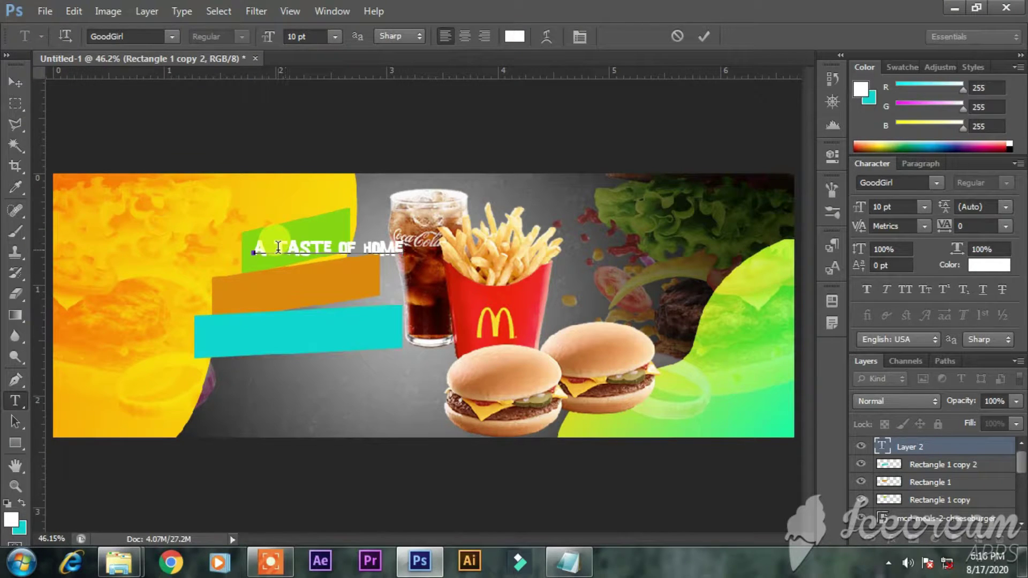
left_click_drag(278, 247, 444, 256)
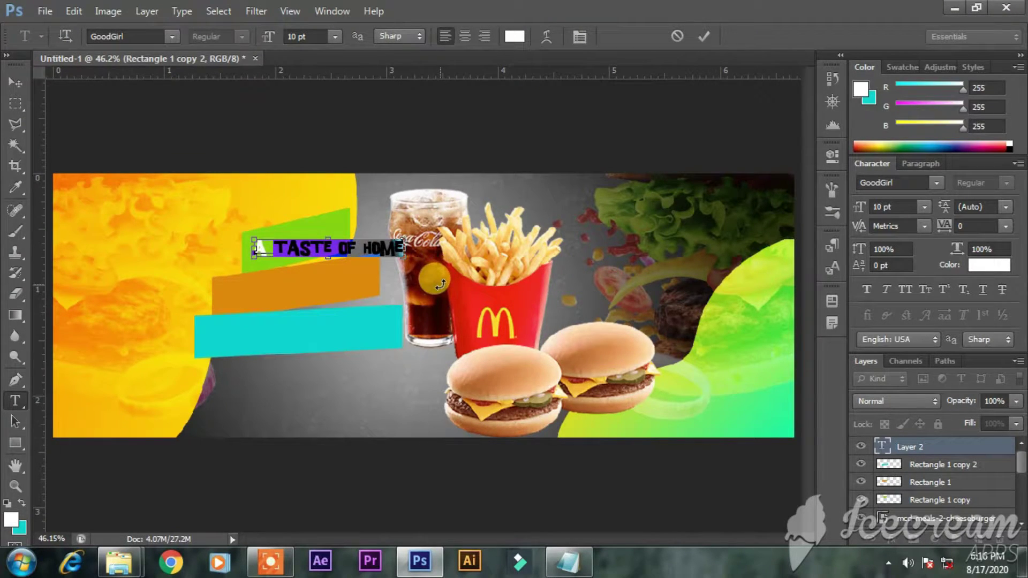
key("BackSpace")
left_click(18, 84)
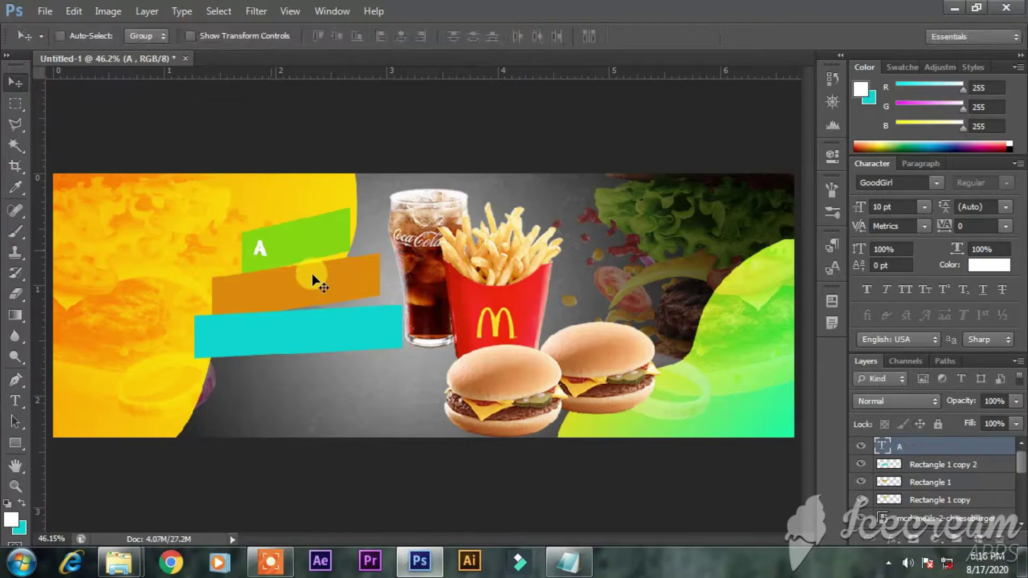
- Flip the letter A horizontally, enlarge it to about 20.69 pt, and centre it on the green bar
left_click_drag(271, 261, 303, 250)
key("ctrl+t")
right_click(302, 250)
left_click(384, 493)
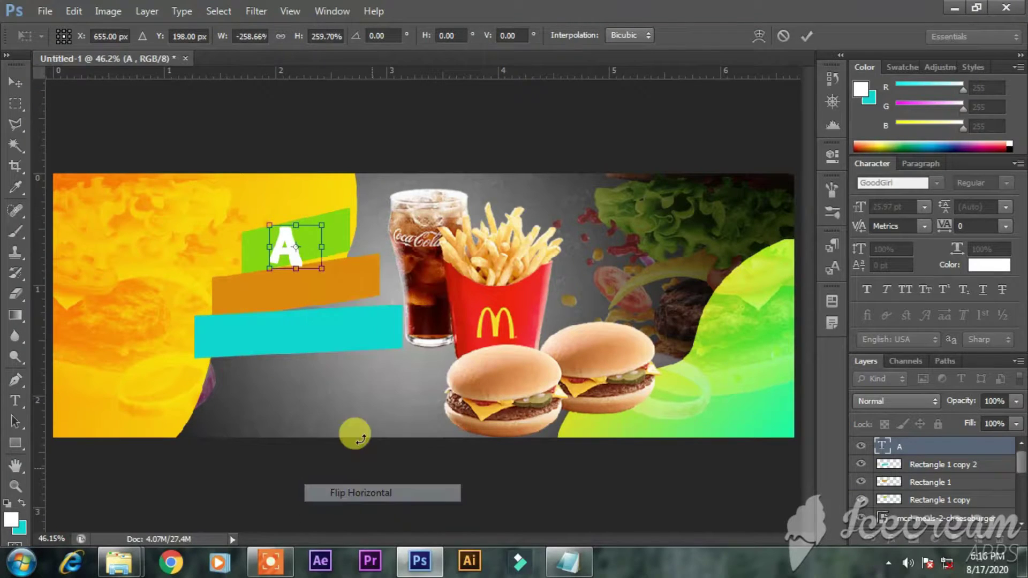
left_click_drag(303, 255, 308, 259)
key("Return")
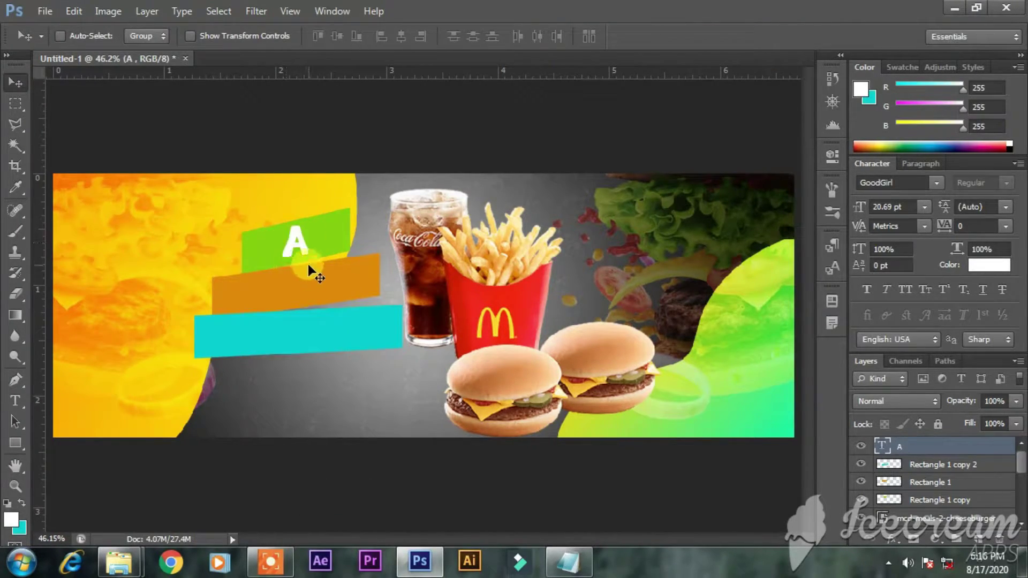
double_click(880, 446)
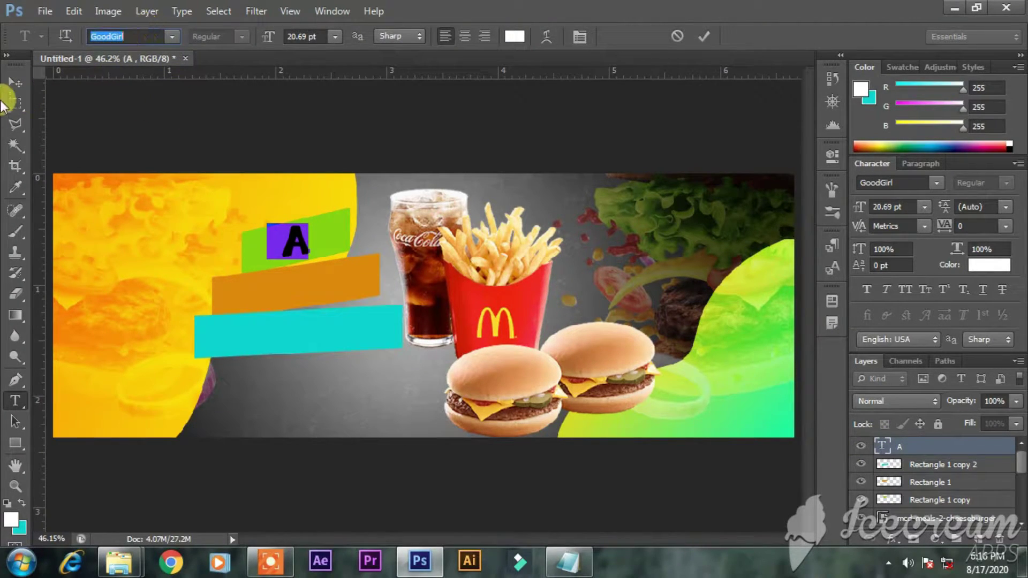
left_click(15, 82)
- Add the rest of the slogan as a 10 pt text layer on the orange bar, keeping only the word TASTE
left_click(24, 399)
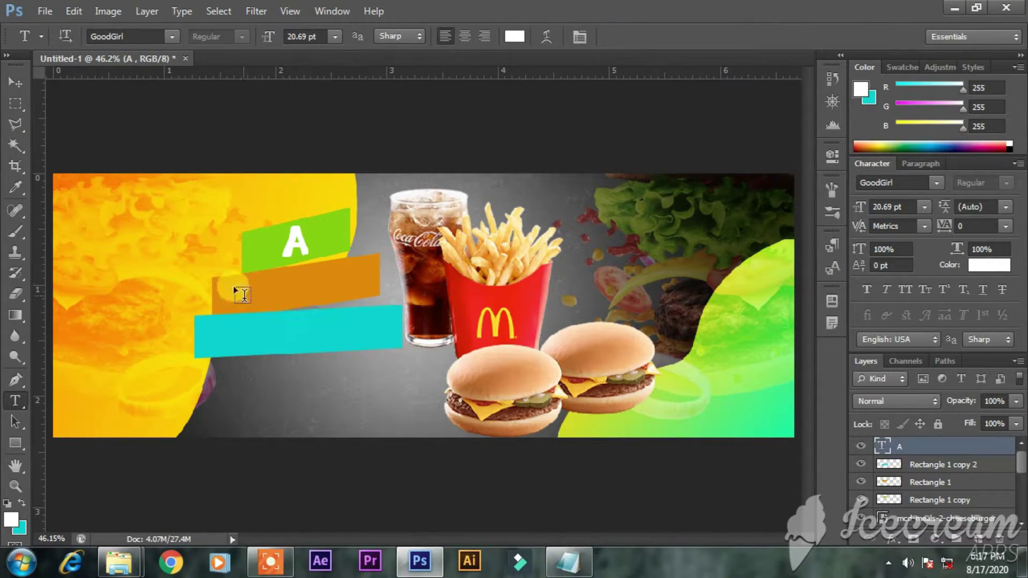
left_click(227, 303)
key("ctrl+v")
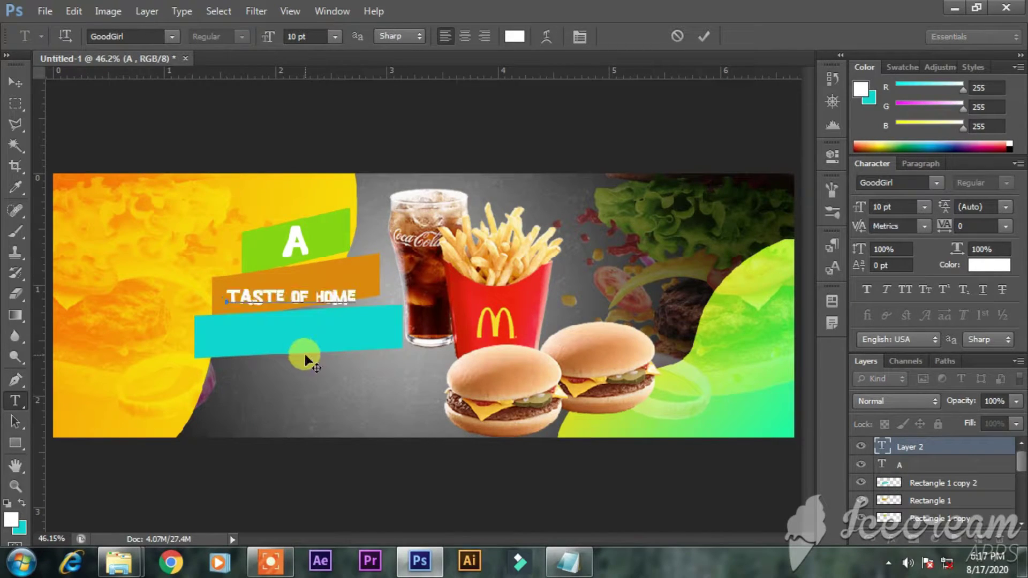
left_click_drag(291, 297, 386, 308)
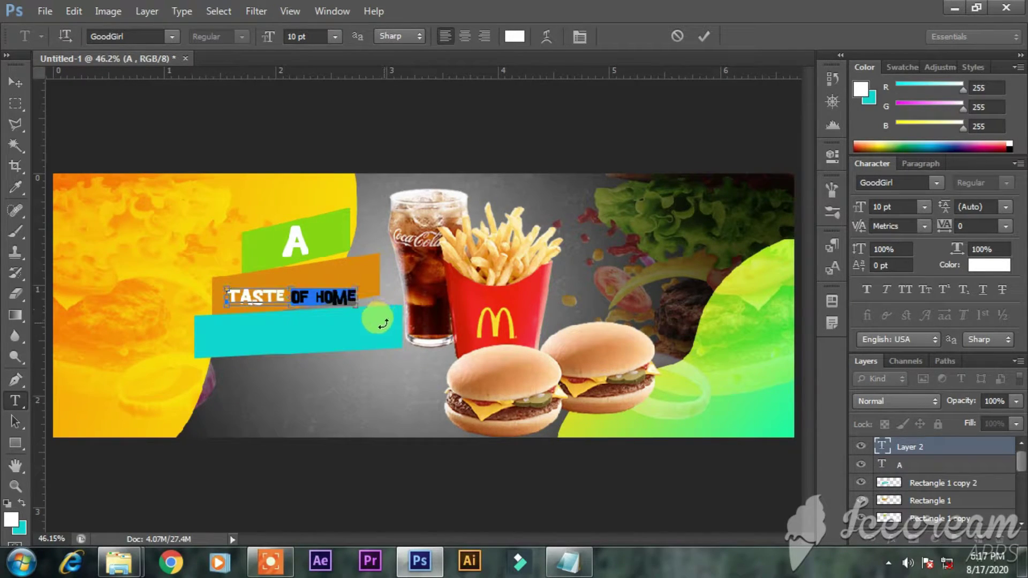
key("BackSpace")
left_click(16, 83)
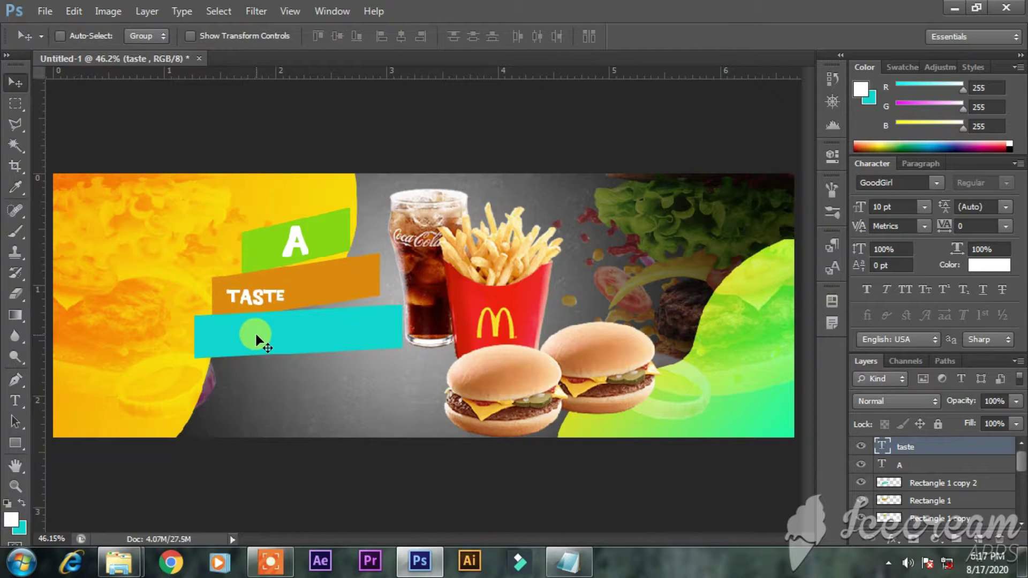
- Enlarge the word TASTE to about 21.35 pt and slant it to fill the orange bar
key("ctrl+t")
left_click_drag(296, 311, 344, 276)
key("Return")
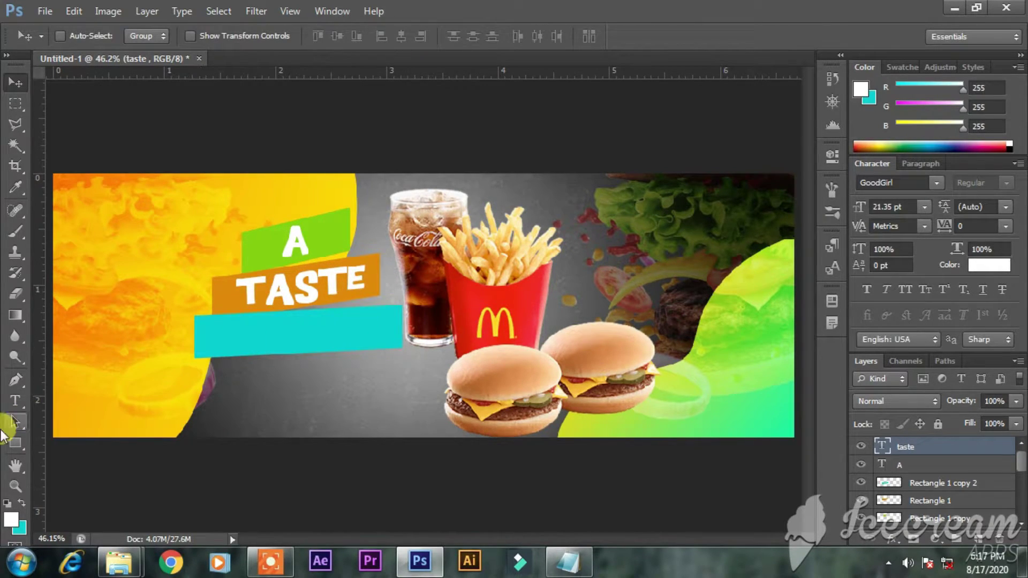
- Add the text OF HOME at about 18.57 pt, skewed to follow the slant, and centre it on the turquoise bar
left_click(15, 401)
left_click(201, 336)
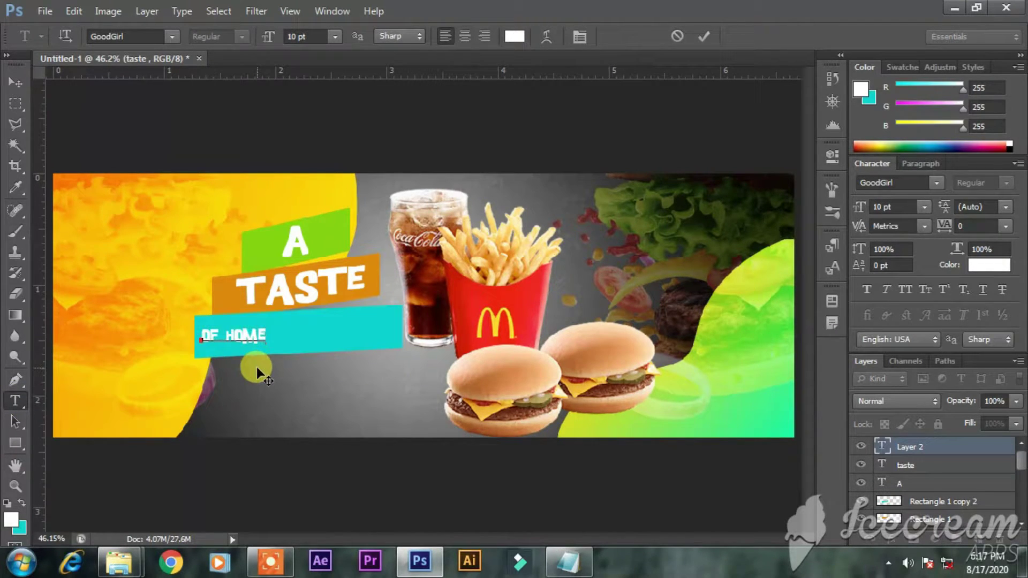
key("ctrl+a")
left_click_drag(266, 325, 370, 321)
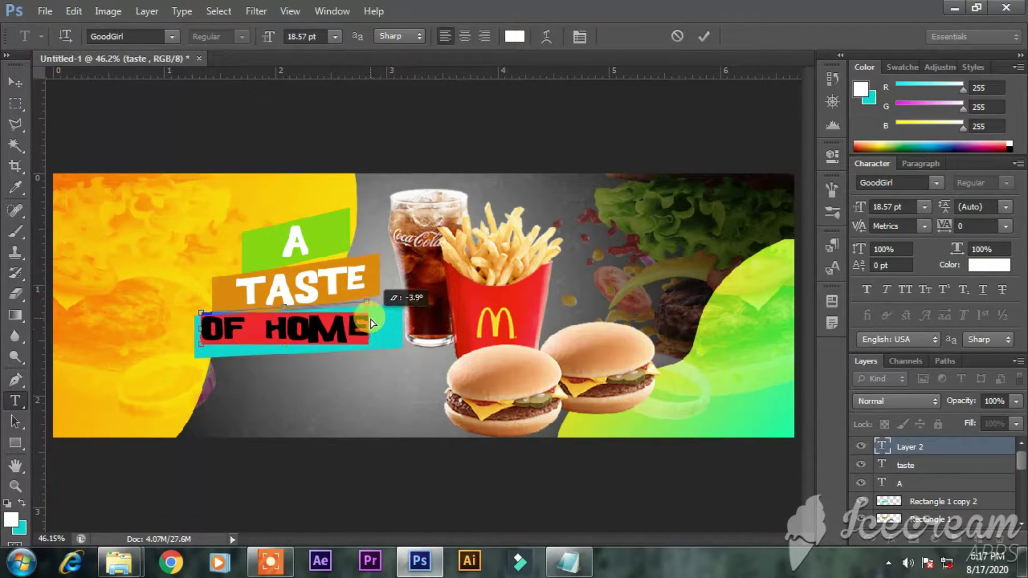
left_click(345, 317)
left_click(15, 82)
left_click_drag(284, 323, 296, 328)
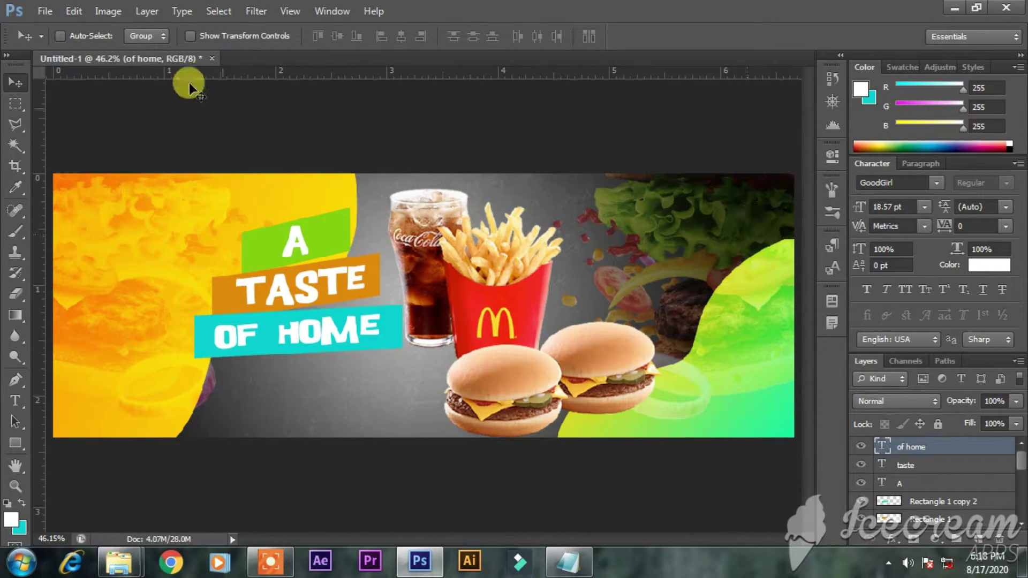
- Create a new 2000 × 1000 pixel grayscale document at 300 pixels/inch and convert its background into a regular layer
key("ctrl+n")
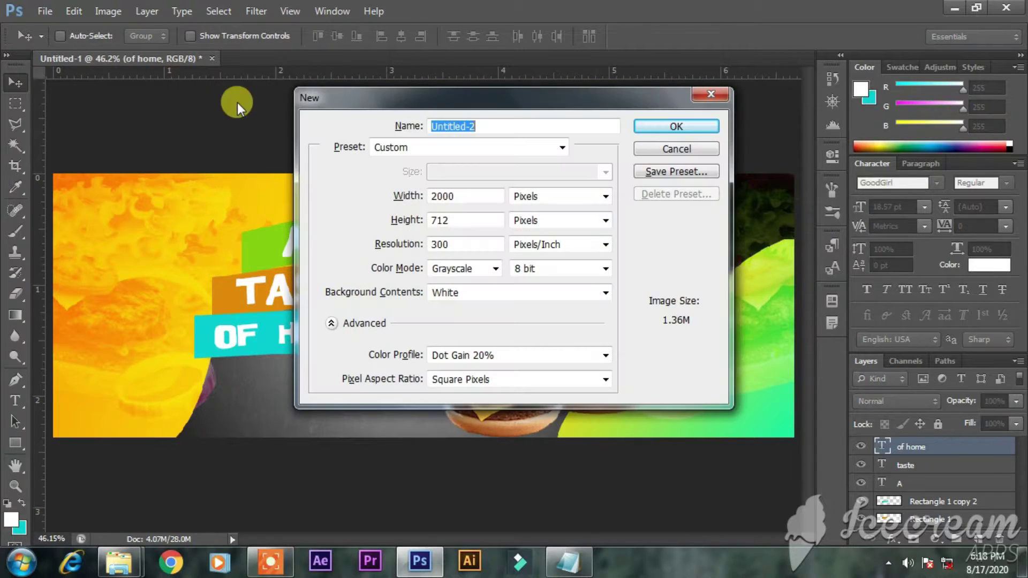
double_click(456, 219)
type("1000")
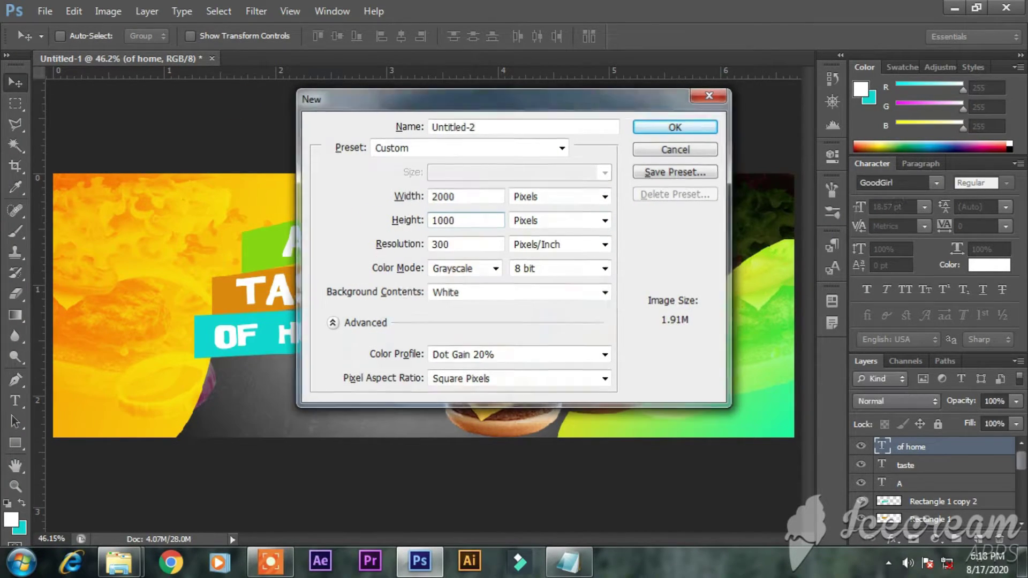
key("Return")
double_click(954, 447)
key("Return")
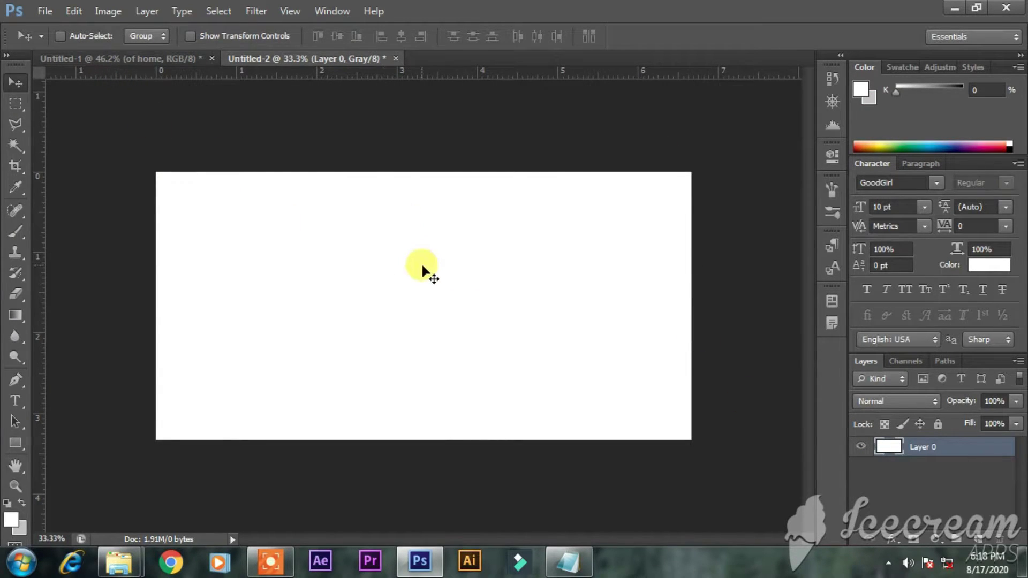
- Set up the Rounded Rectangle tool with an orange fill and a 50 px corner radius, undoing a trial shape
scroll(434, 268, "up", 2)
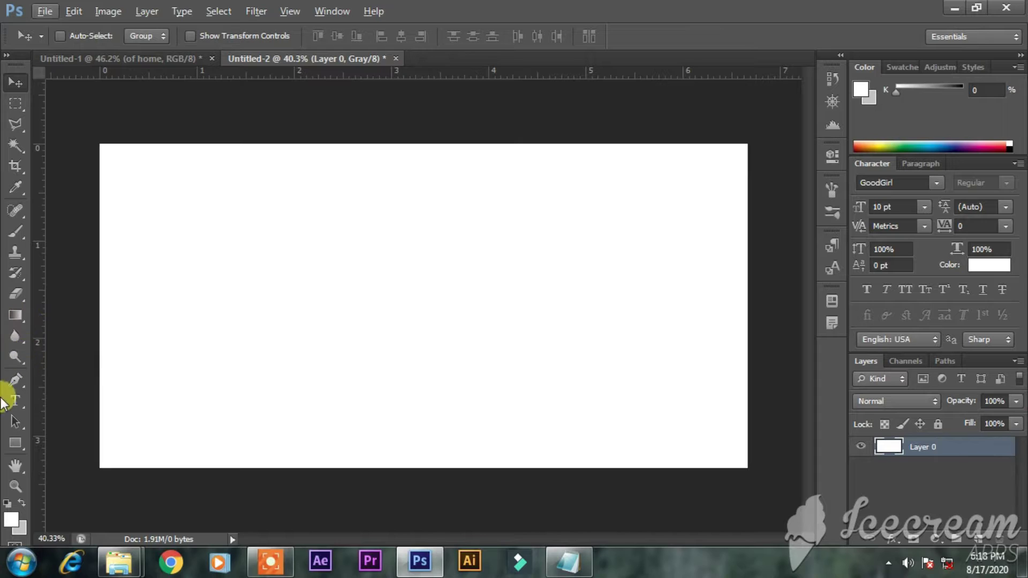
left_click(15, 444)
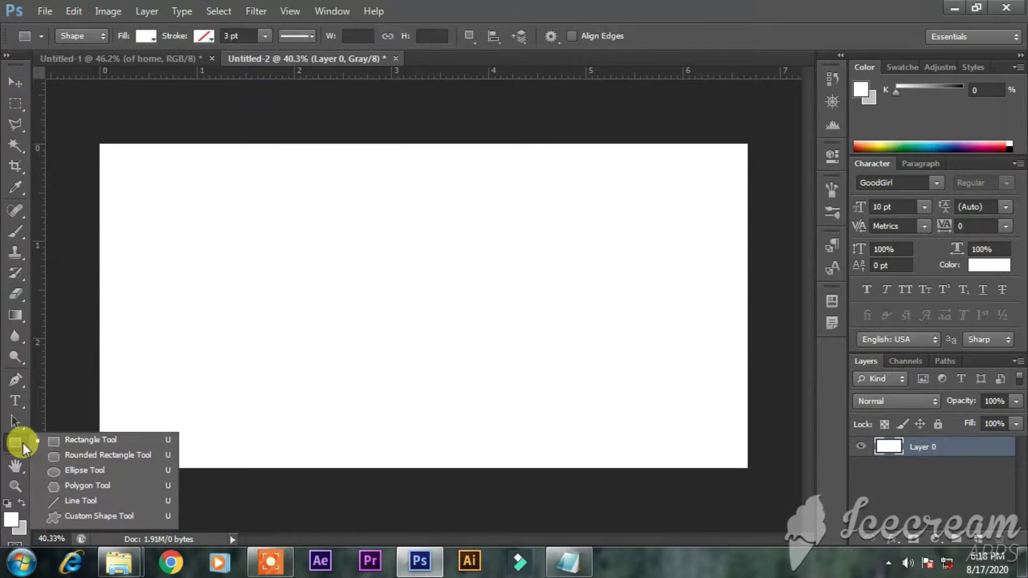
left_click(63, 456)
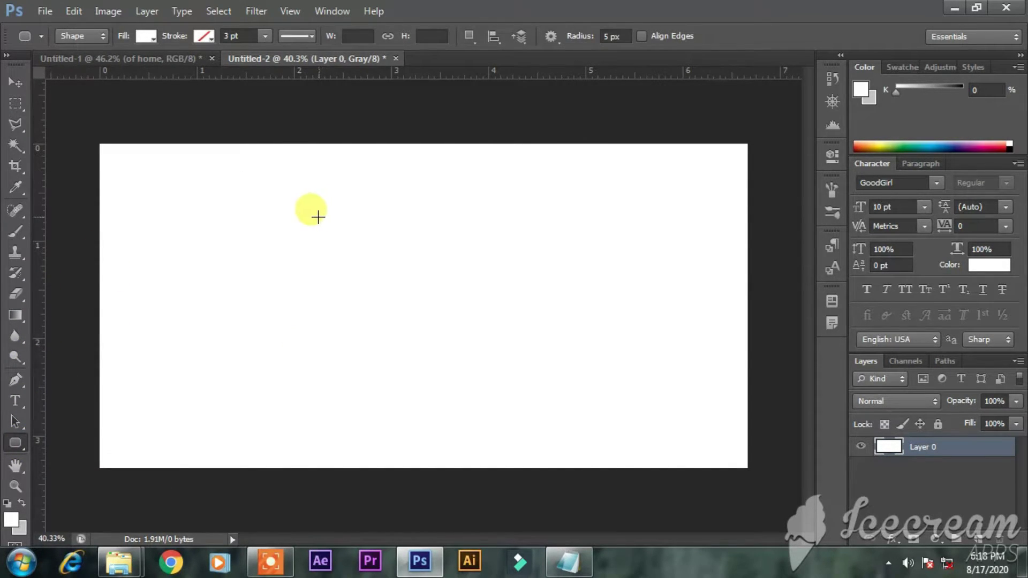
left_click(144, 35)
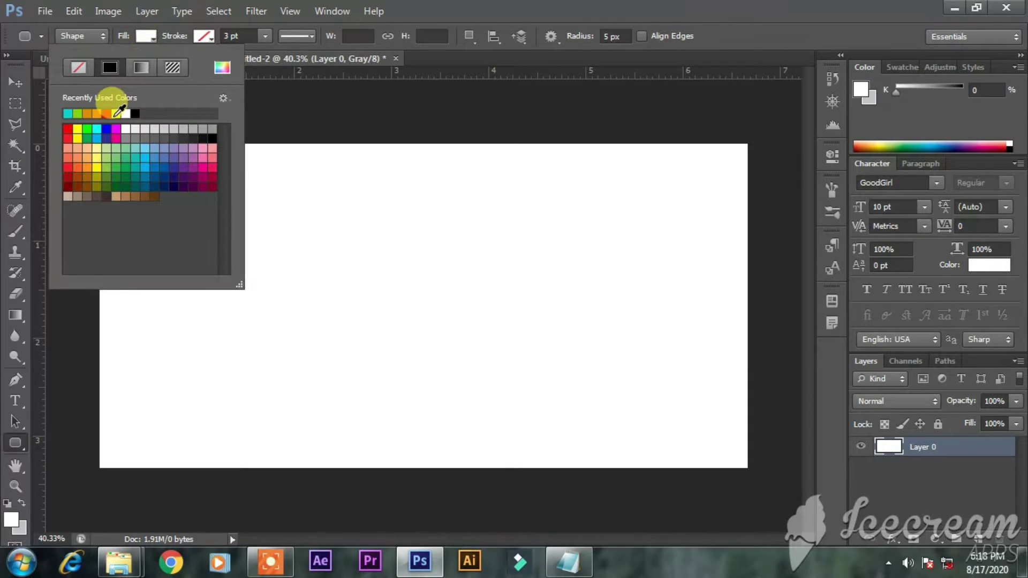
left_click(96, 113)
left_click_drag(329, 218, 434, 348)
key("ctrl+z")
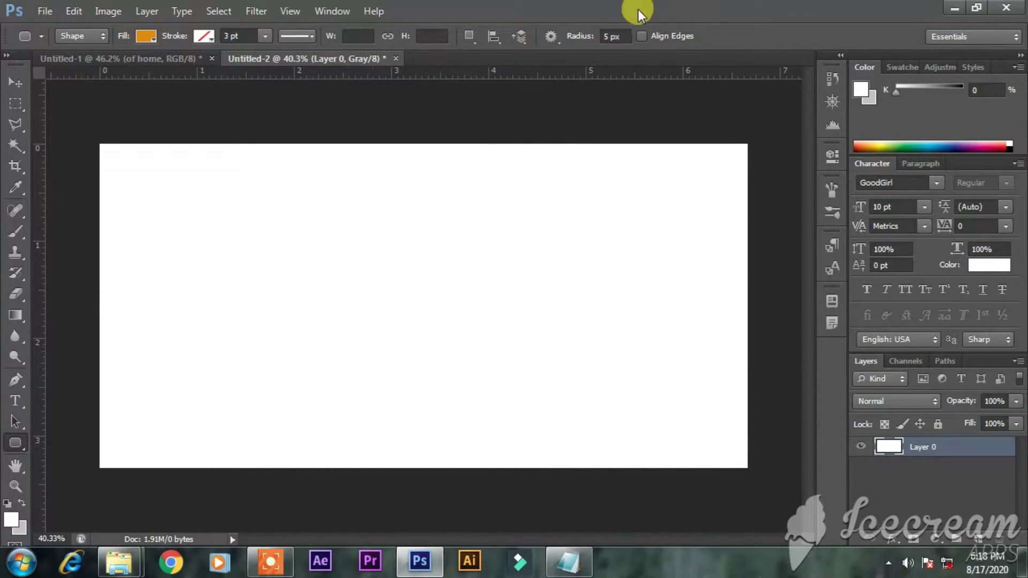
left_click(607, 36)
type("0")
key("Return")
- Draw a rounded rectangle about 132 × 170 px left of the canvas centre after undoing a taller attempt, and reapply the orange fill
left_click_drag(306, 194, 346, 387)
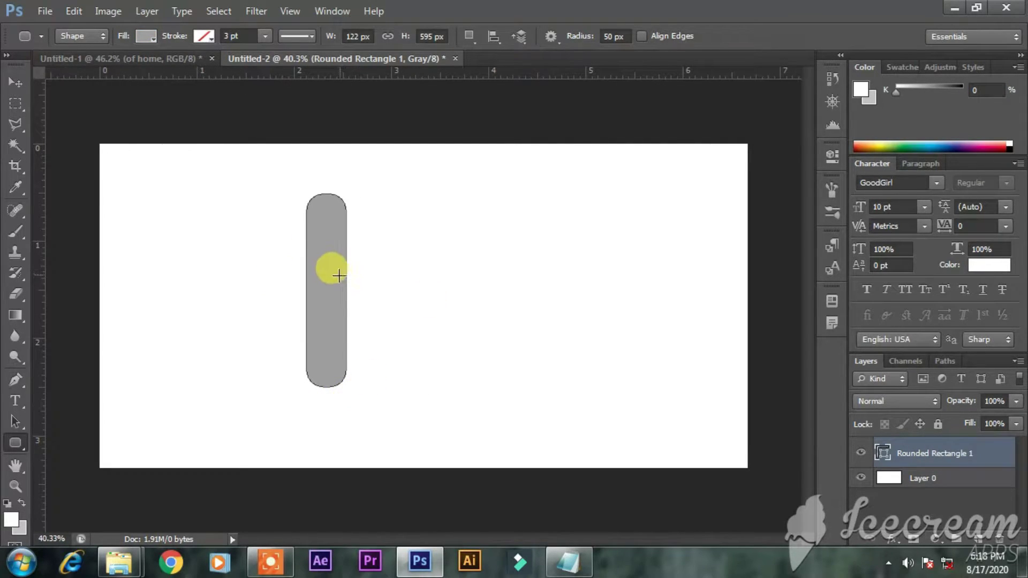
key("ctrl+z")
left_click_drag(306, 289, 349, 345)
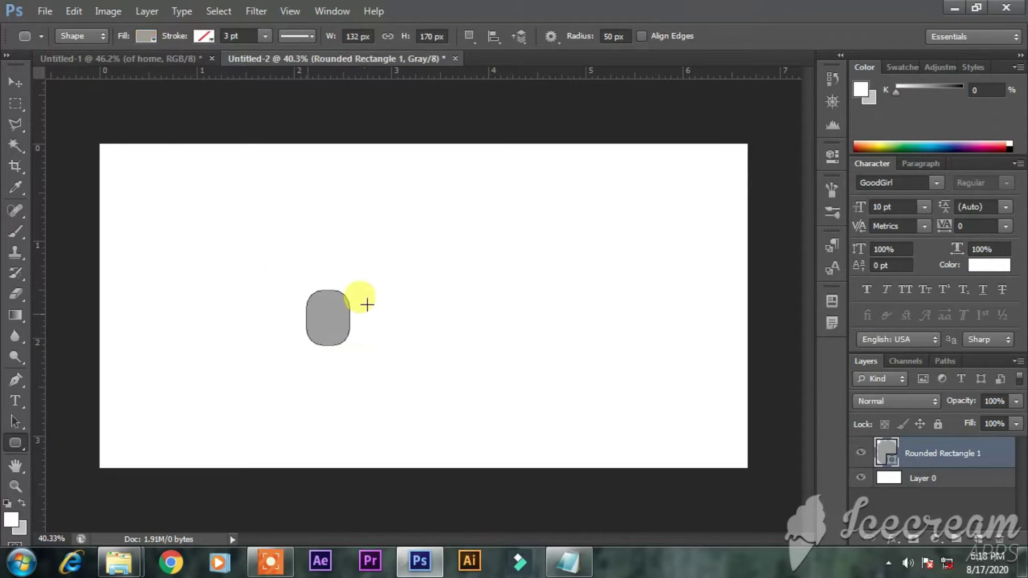
left_click(145, 36)
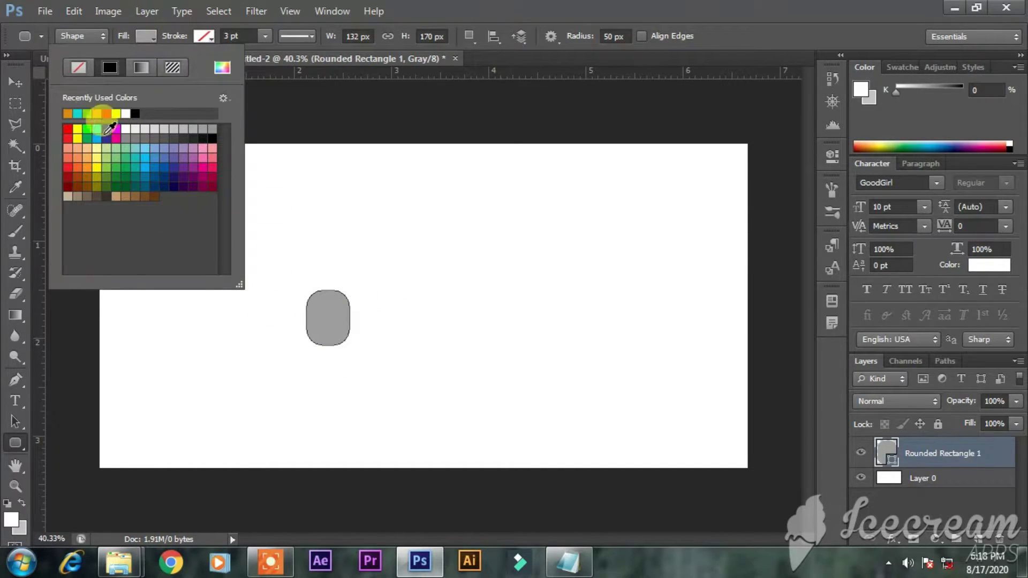
left_click(68, 114)
left_click(21, 85)
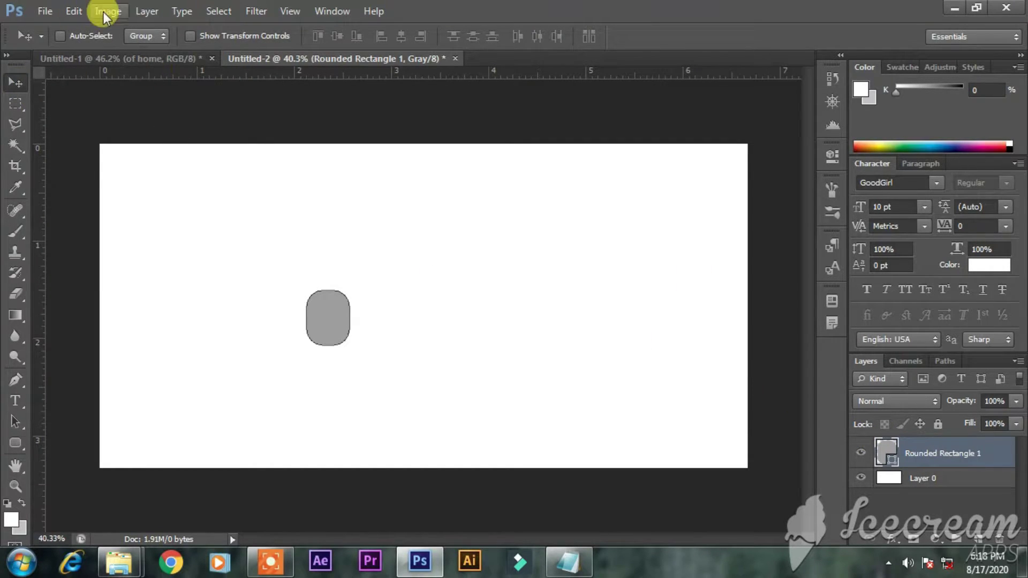
- Convert the document to RGB color mode, merging the layers
left_click(147, 11)
mouse_move(109, 12)
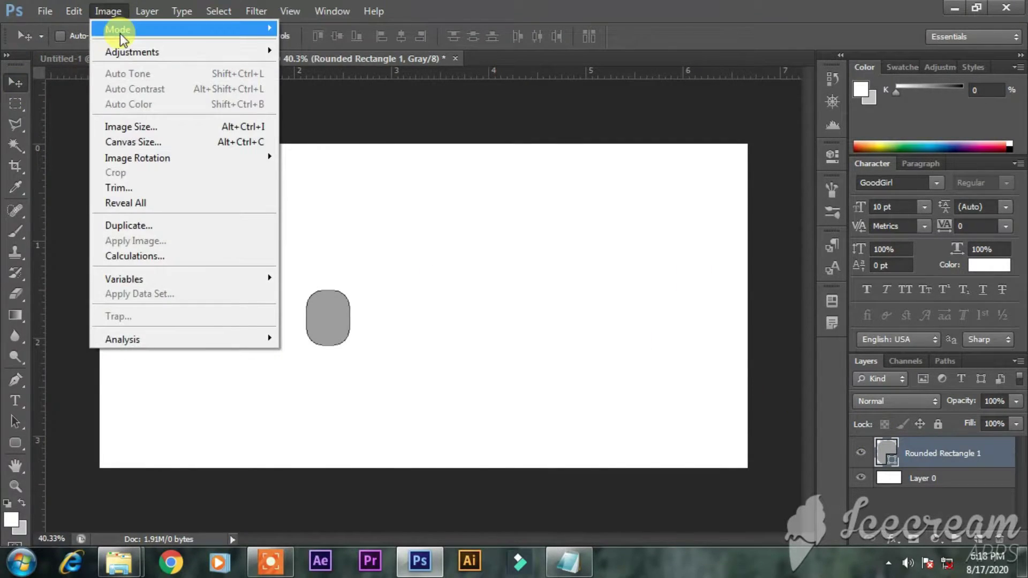
mouse_move(120, 33)
left_click(310, 91)
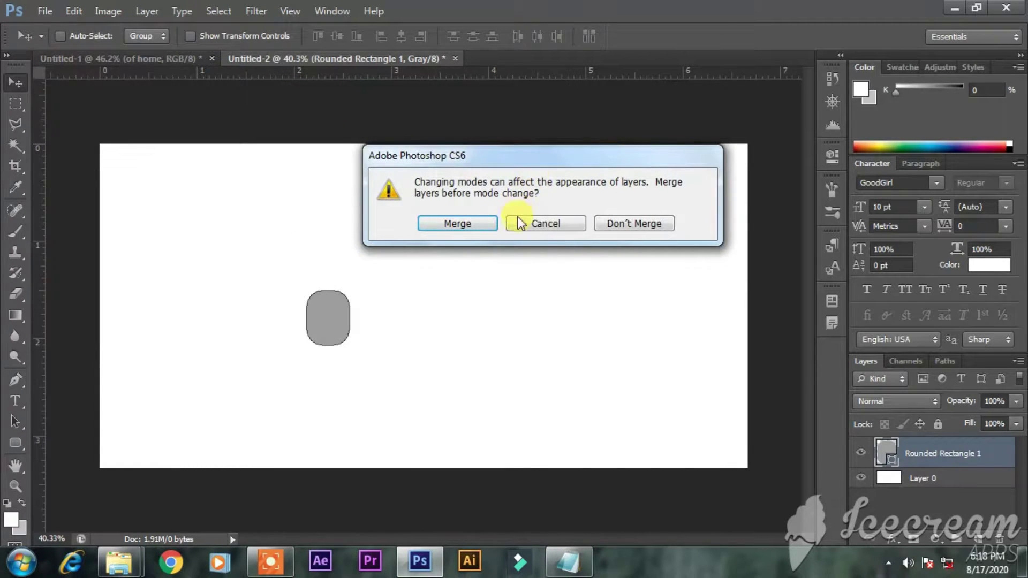
left_click(479, 223)
key("ctrl+z")
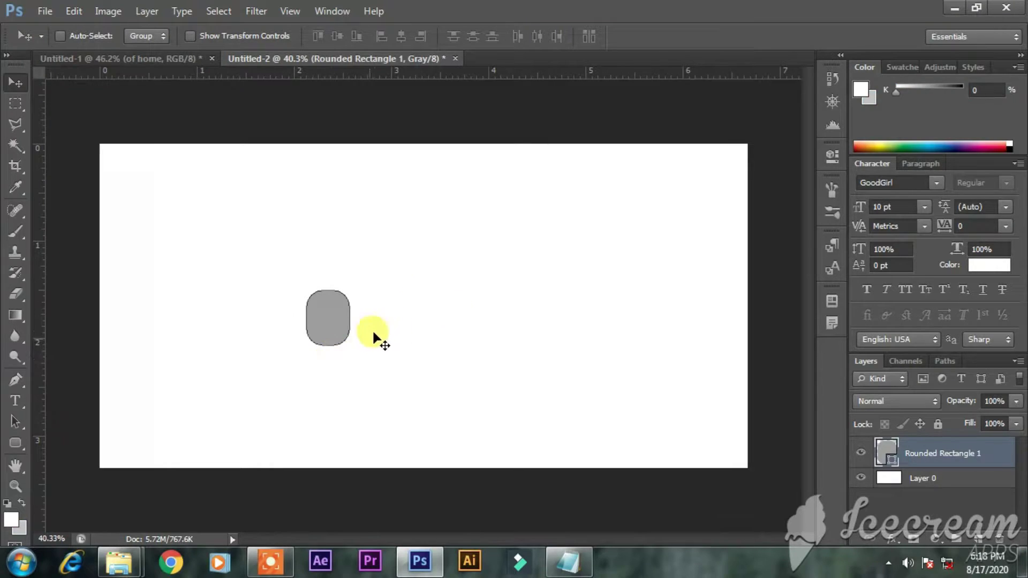
key("ctrl+z")
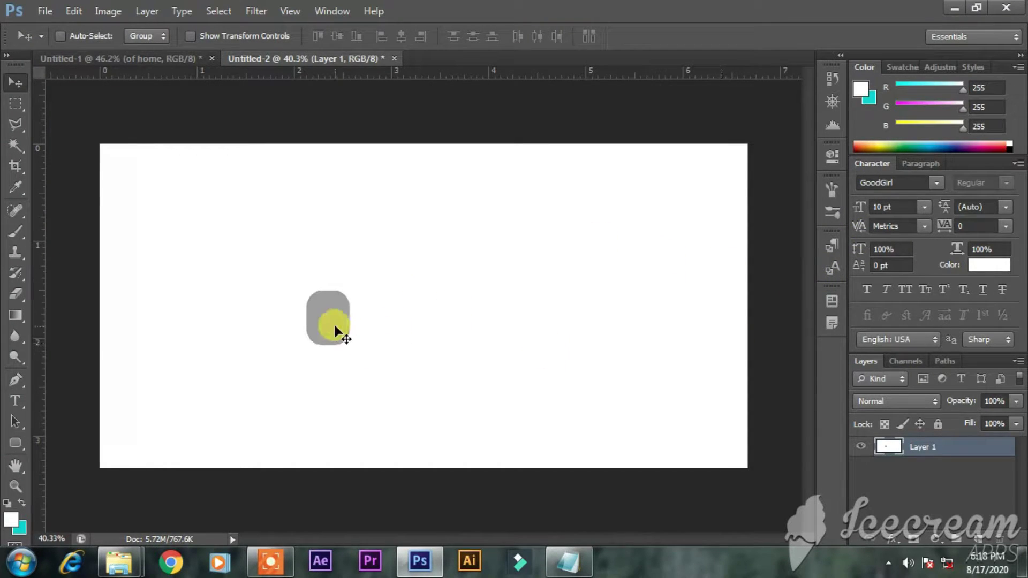
- Fill Layer 1 with white to cover the gray rounded rectangle, keeping white as the foreground color
left_click(21, 502)
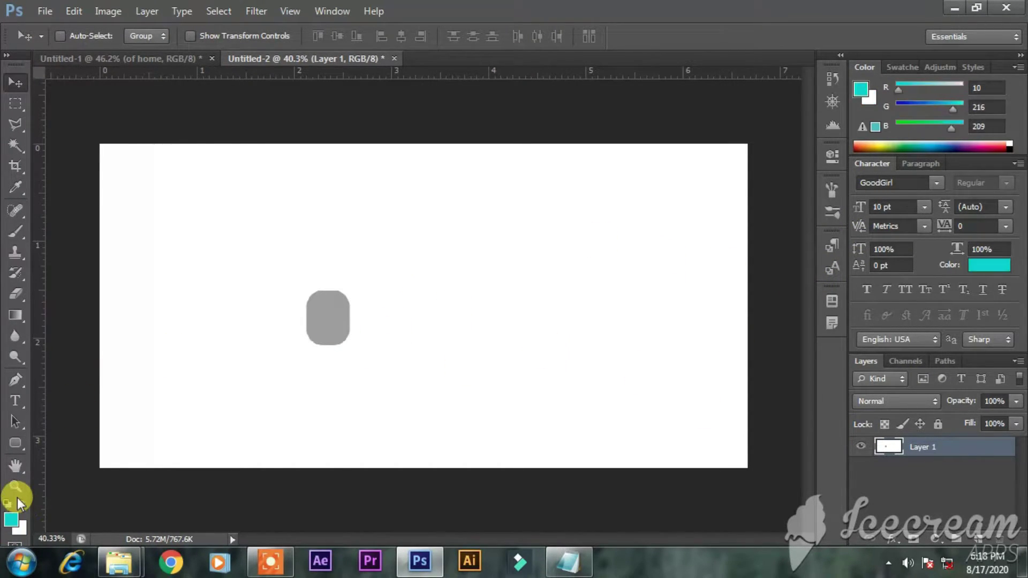
key("ctrl+BackSpace")
left_click(21, 504)
- Draw a rounded rectangle about 127 × 169 px in the left part of the canvas and fill it orange
left_click(16, 443)
left_click_drag(214, 278, 263, 337)
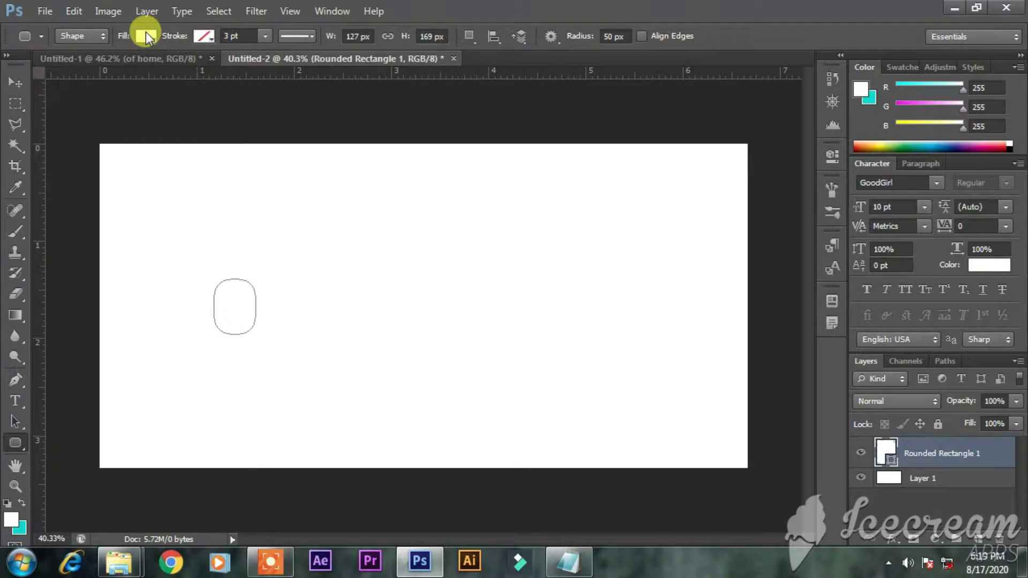
left_click(145, 35)
left_click(87, 112)
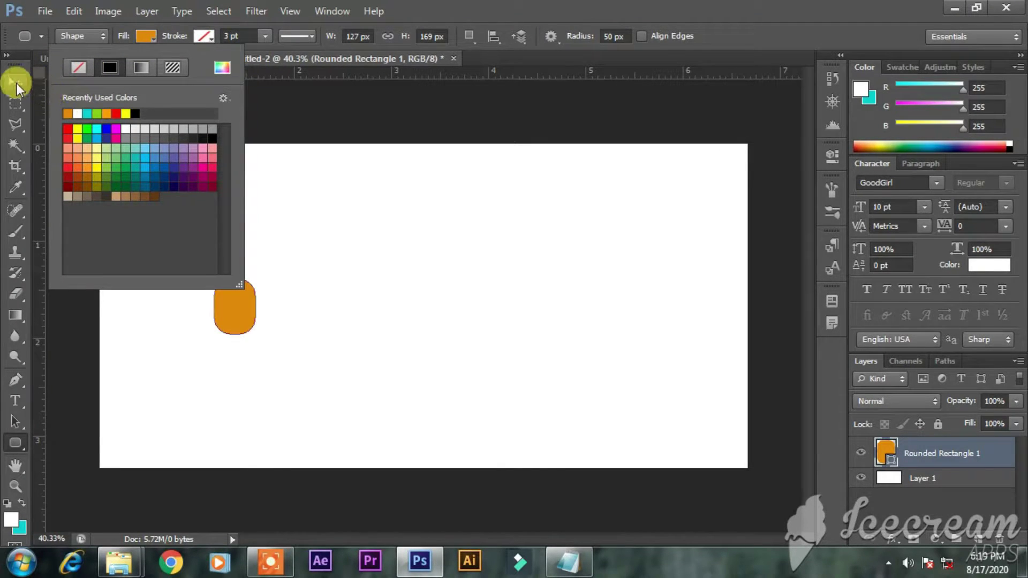
- Enlarge the orange rounded rectangle and reposition it just below the canvas centre, and rasterize its layer
left_click(17, 82)
key("ctrl+t")
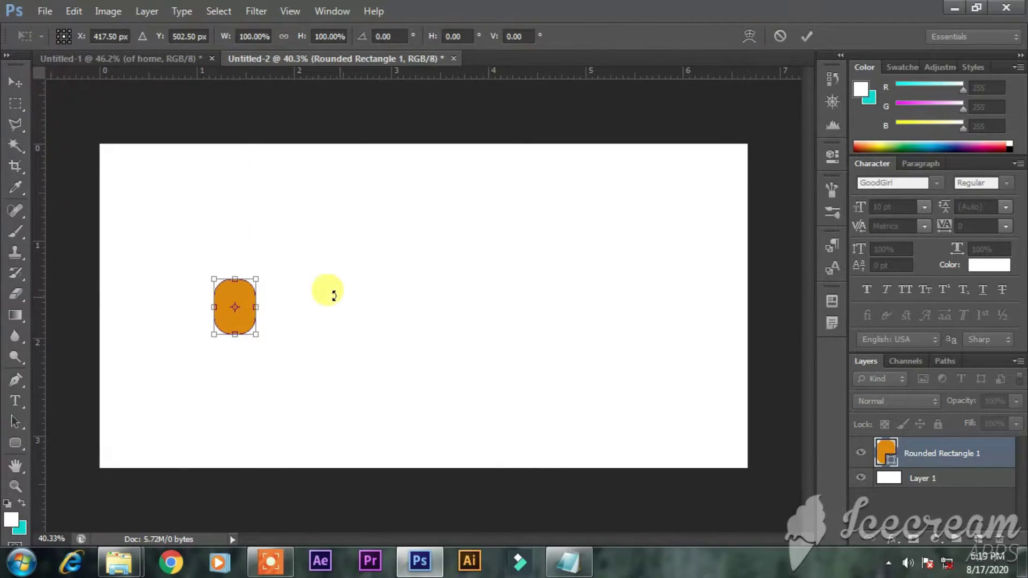
left_click_drag(258, 281, 330, 246)
key("Return")
left_click_drag(298, 291, 317, 311)
left_click_drag(419, 397, 446, 369)
right_click(931, 449)
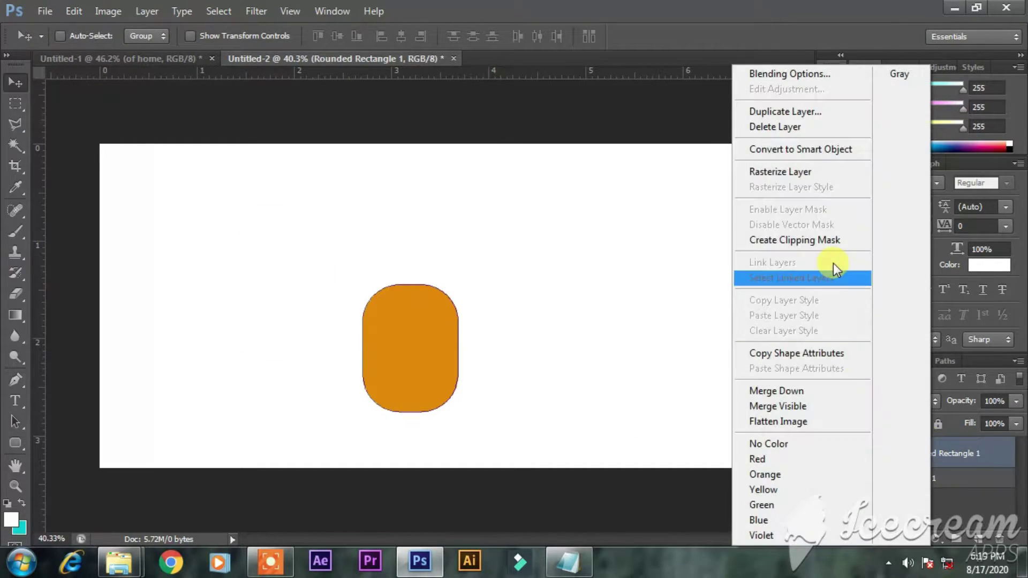
left_click(810, 170)
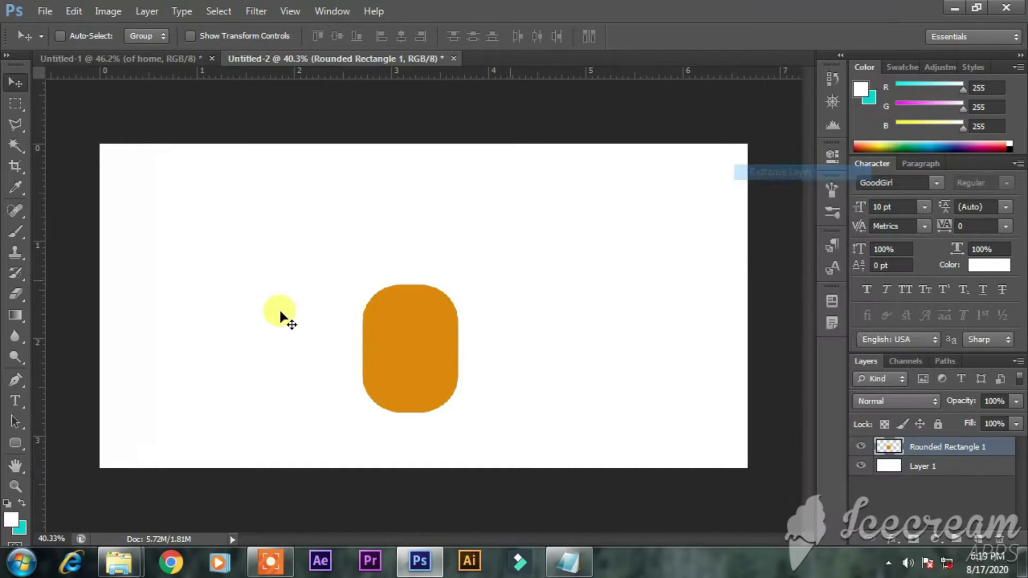
- Draw a white rectangle about 301 × 152 px across the orange shape's middle, extending past its right edge
left_click(14, 440)
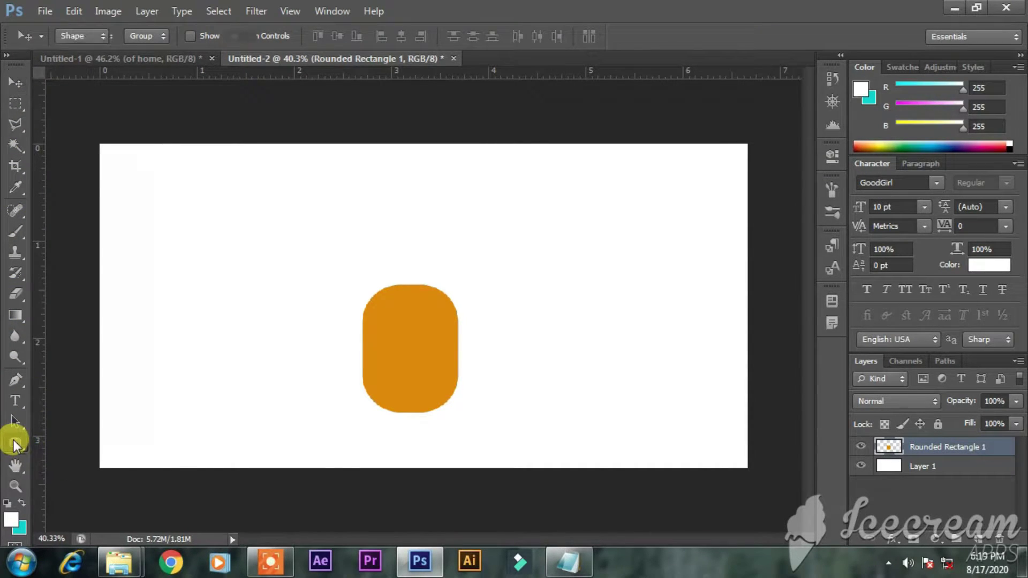
left_click(80, 438)
left_click_drag(377, 322, 467, 373)
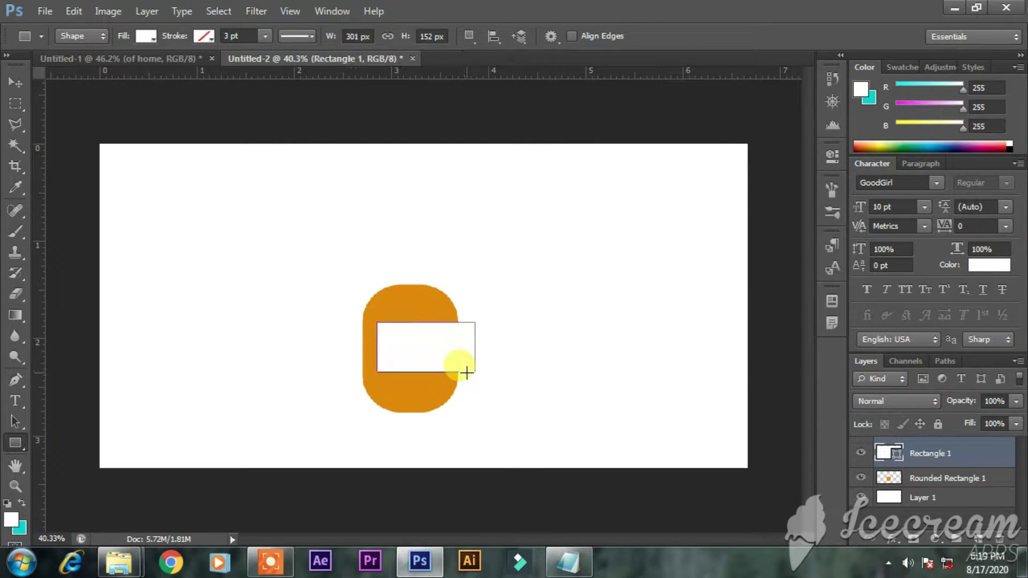
- Cut the white rectangle's area out of the Rounded Rectangle 1 layer, remove the rectangle layer and deselect
left_click(13, 81)
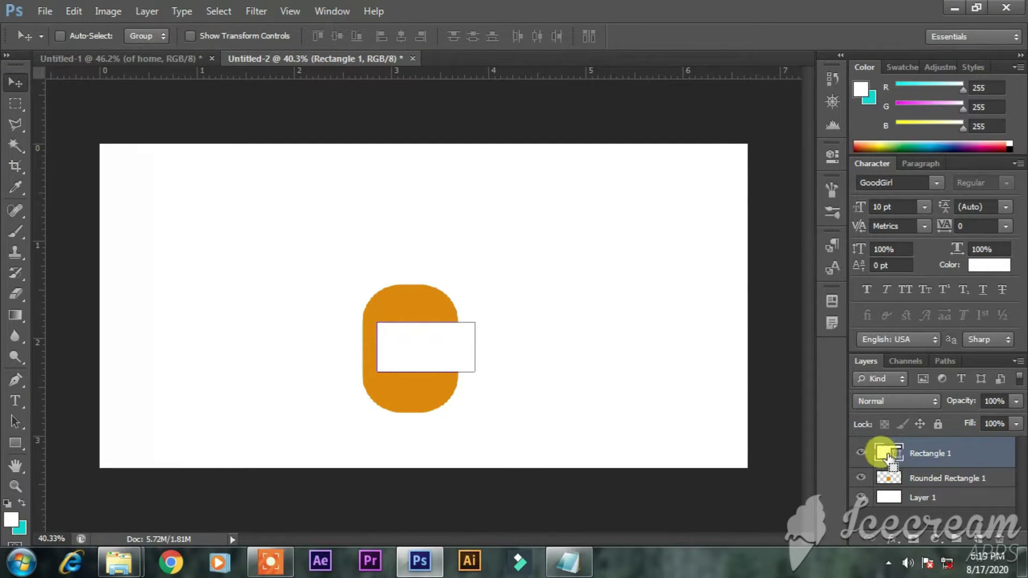
left_click(893, 479)
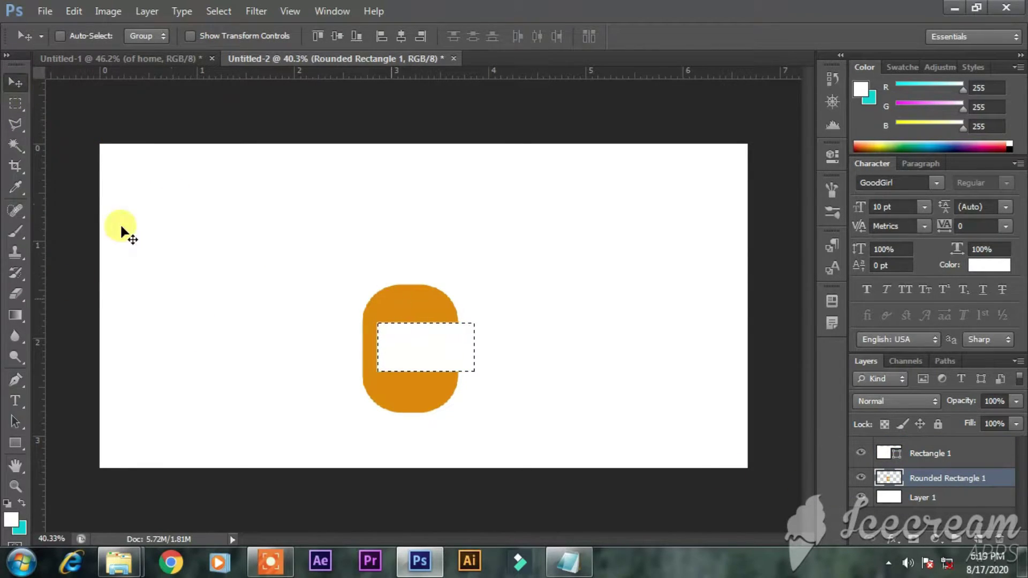
left_click(15, 103)
key("Delete")
key("ctrl+d")
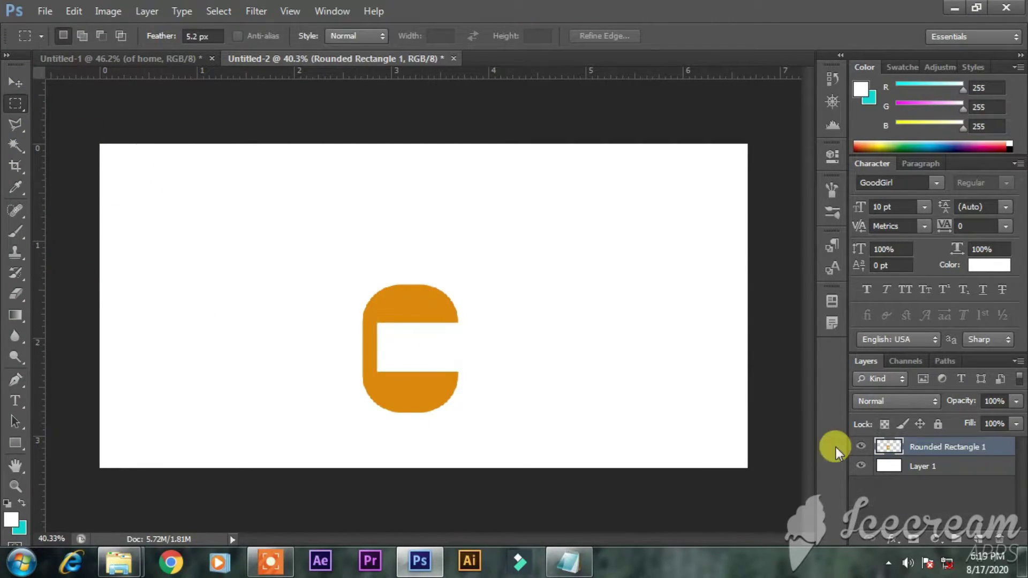
- Try to thin the orange shape's left wall by deleting a feathered marquee strip, and undo the deletion
scroll(464, 308, "up", 1)
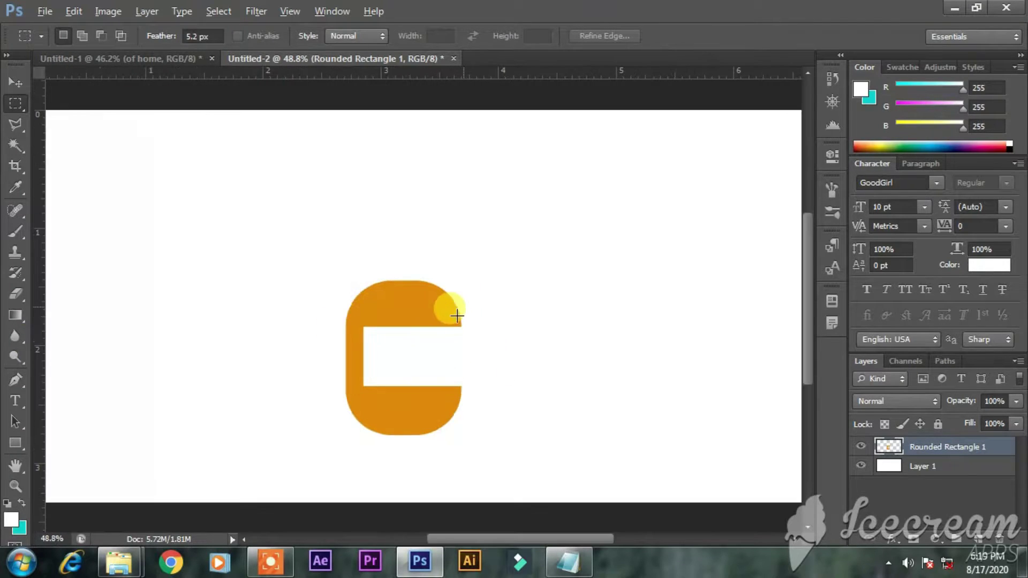
scroll(463, 308, "up", 3)
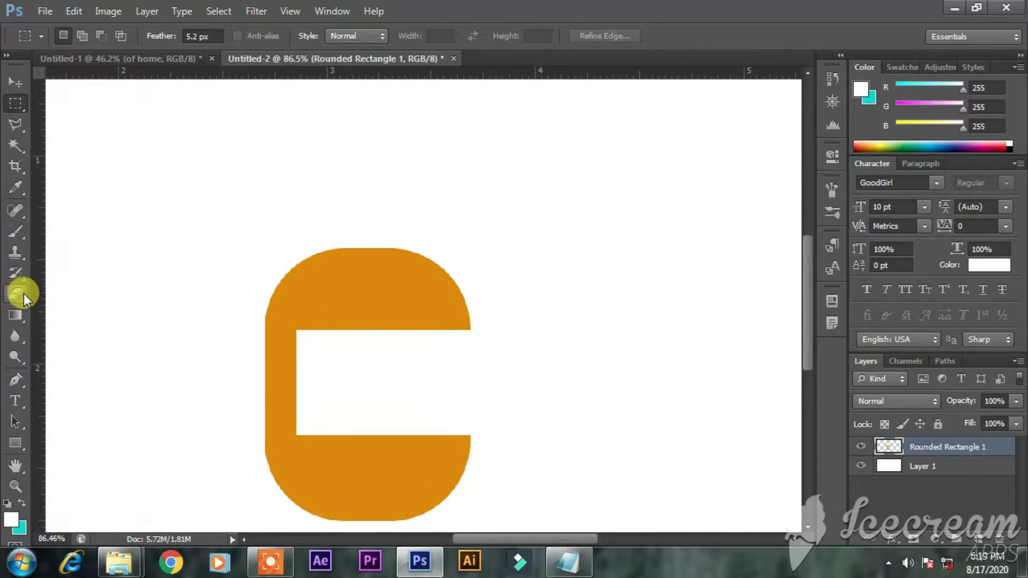
left_click(291, 333)
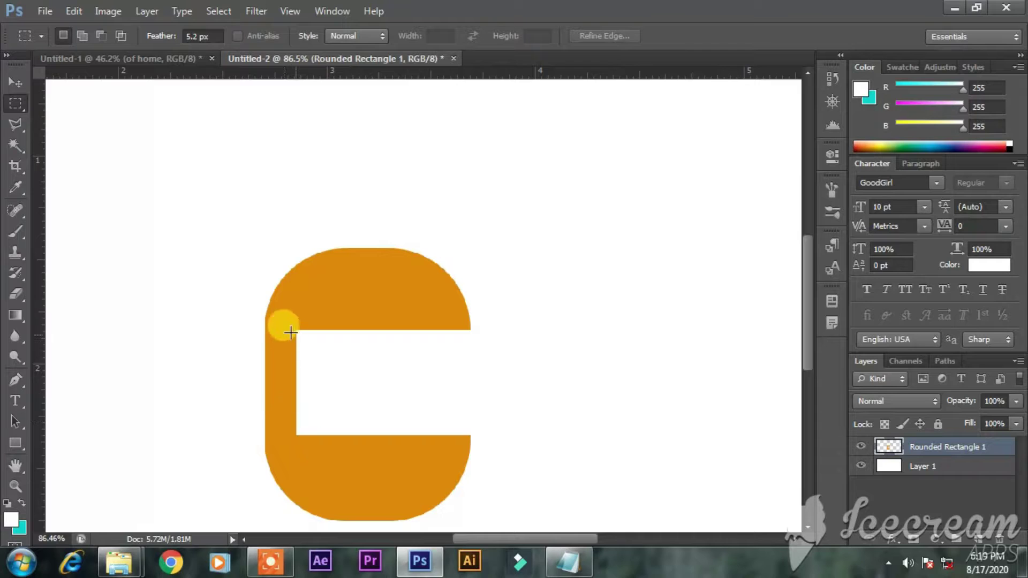
left_click_drag(305, 329, 281, 434)
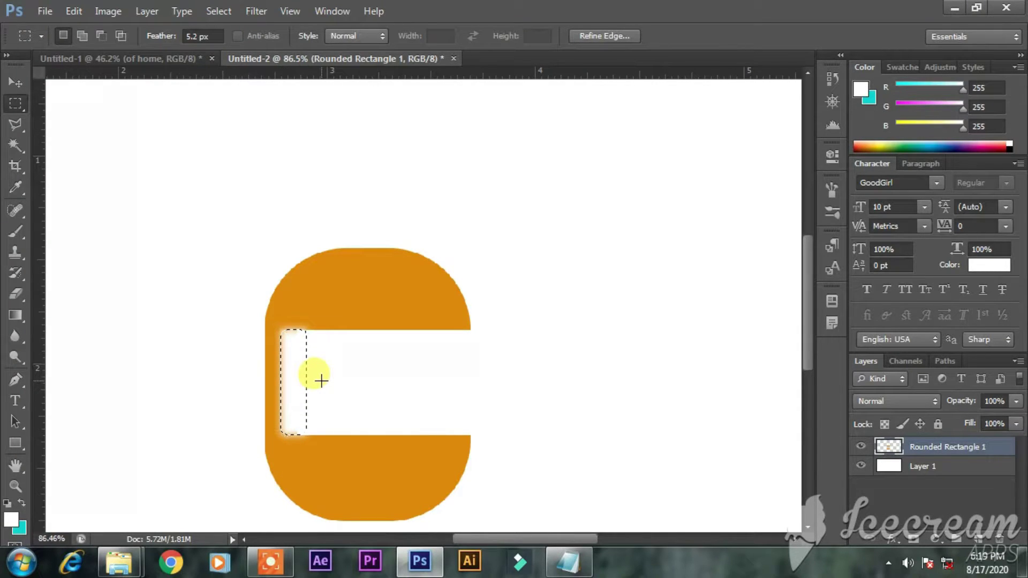
key("ctrl+z")
- Create a 100 × 100 px rectangle, place it over the notch's left edge and stretch it down to the notch's full height
key("u")
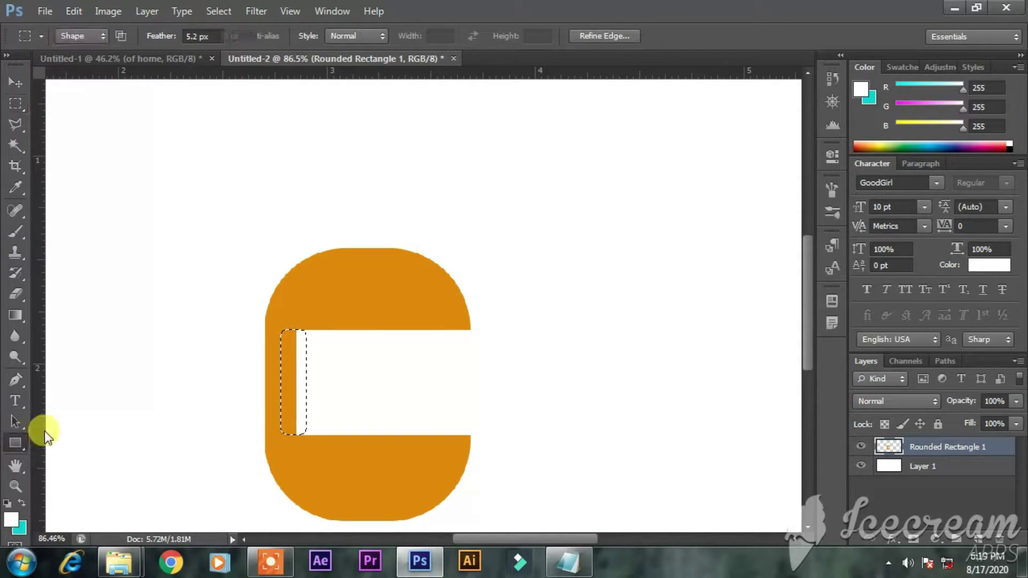
left_click(448, 278)
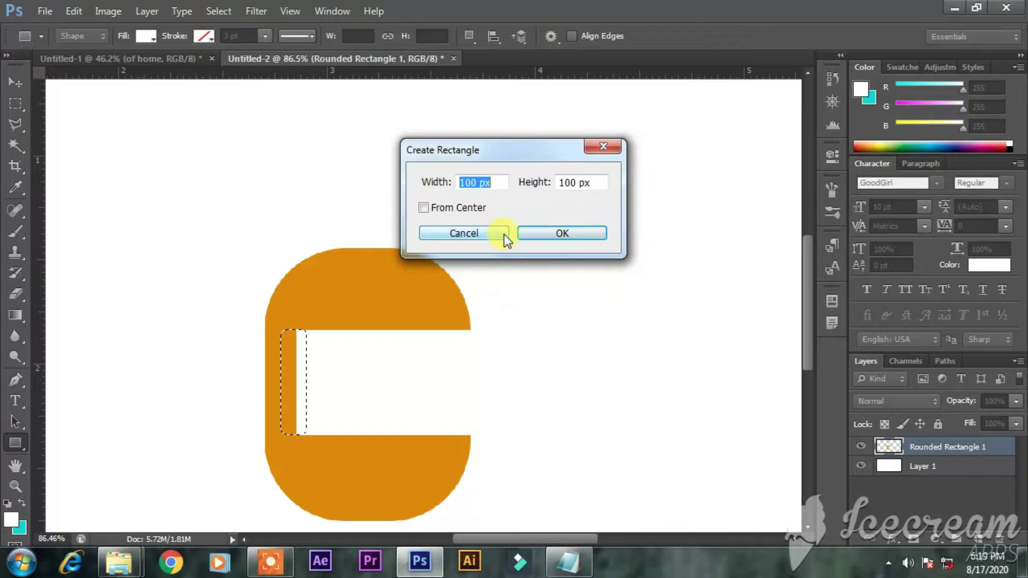
key("Return")
left_click(15, 80)
left_click_drag(219, 383, 324, 361)
key("ctrl+t")
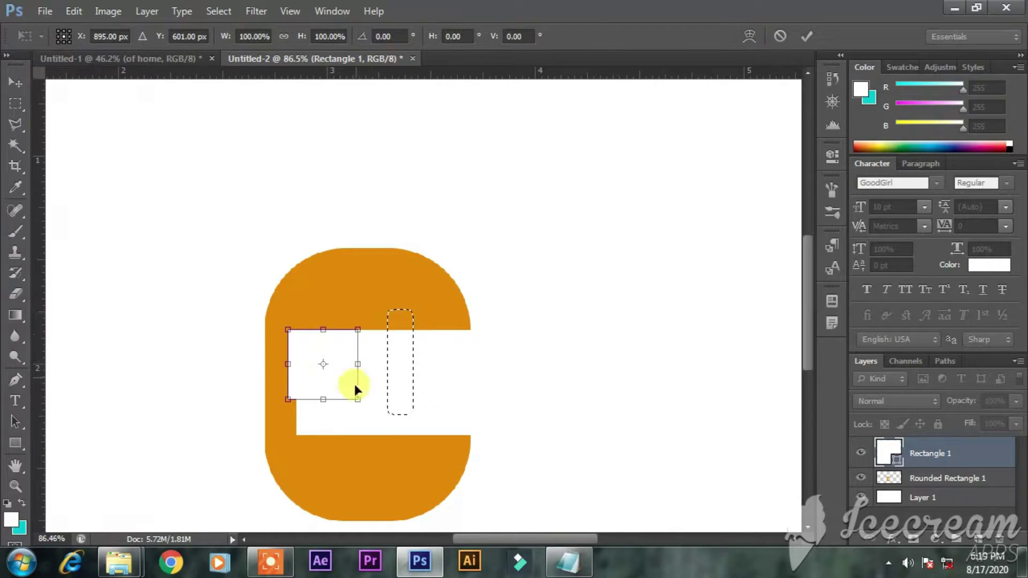
left_click_drag(323, 399, 323, 435)
key("Return")
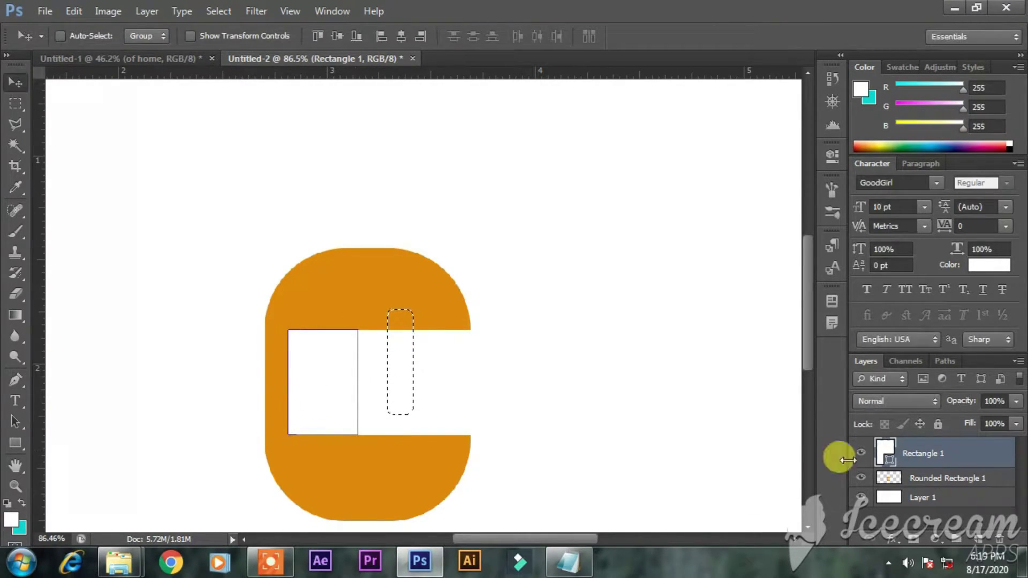
- Cut the new rectangle's area out of the Rounded Rectangle 1 layer, delete the rectangle layer and deselect
left_click(885, 452, "ctrl")
left_click(941, 478)
key("Delete")
left_click(878, 454)
key("Delete")
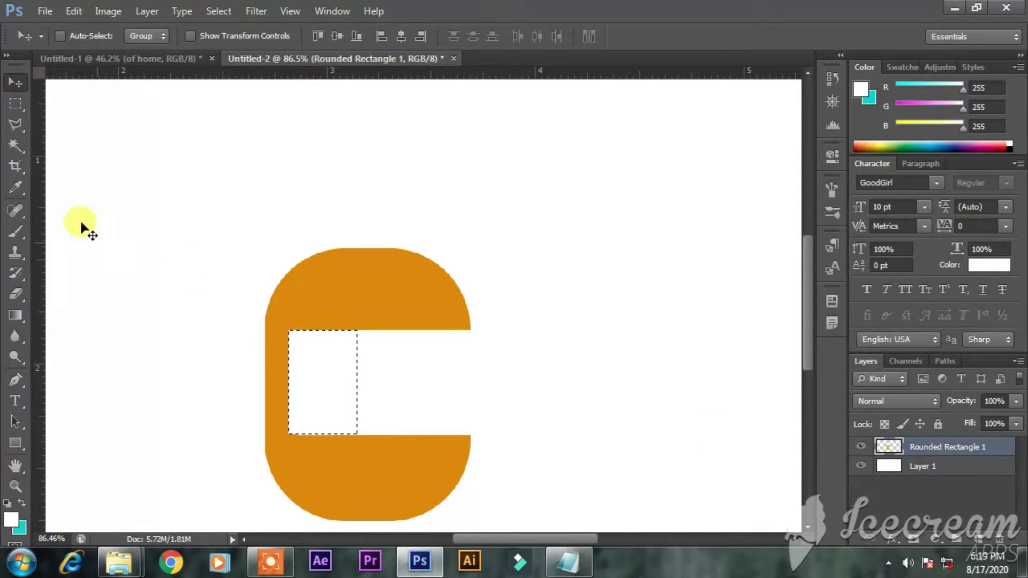
left_click(20, 100)
left_click(122, 130)
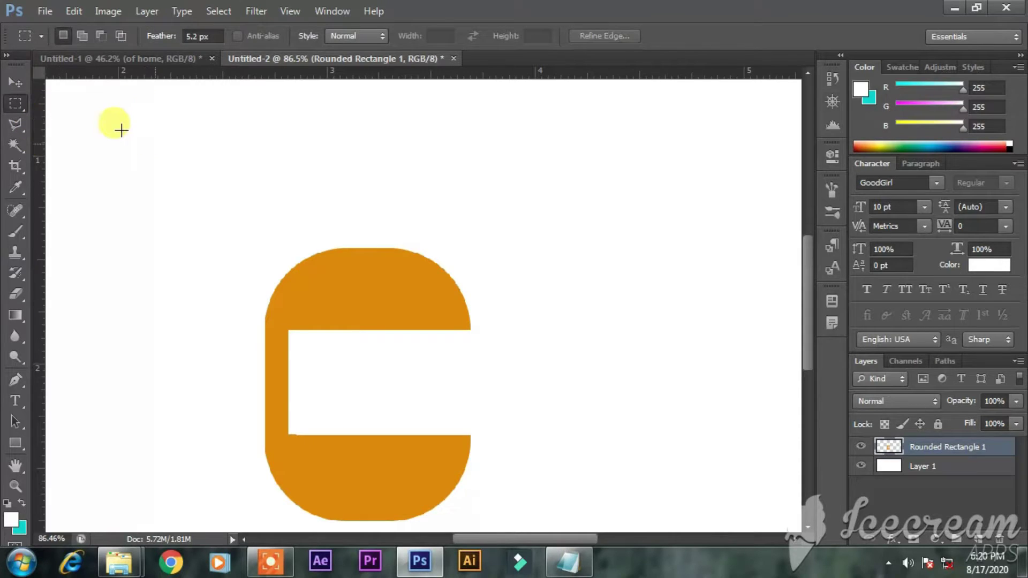
- Draw a closed Pen path that curves around the upper and lower corners at the notch's open right end
left_click(14, 83)
scroll(471, 324, "up", 3)
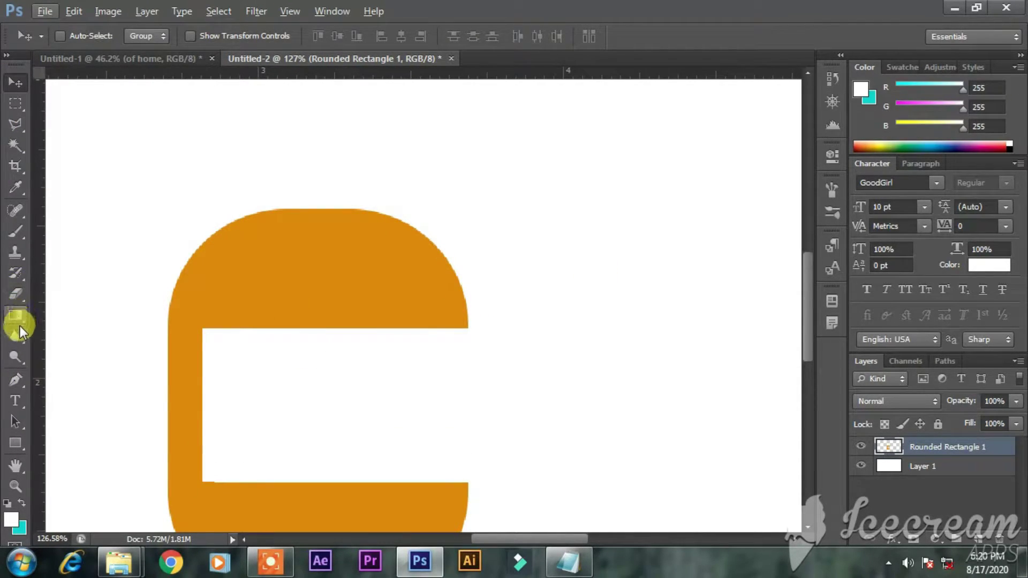
left_click(16, 380)
left_click(469, 296)
left_click_drag(416, 349, 413, 348)
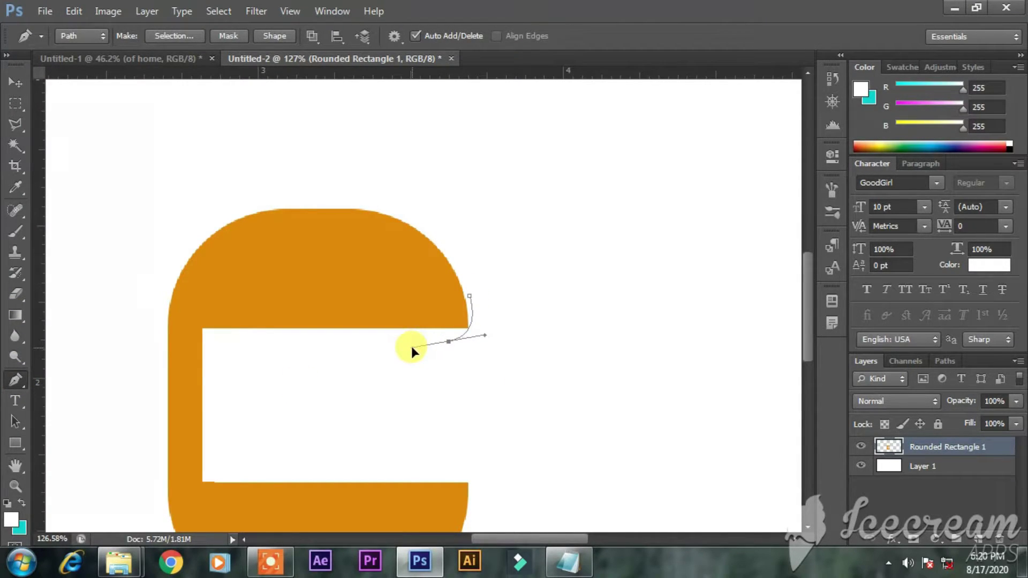
left_click(448, 343)
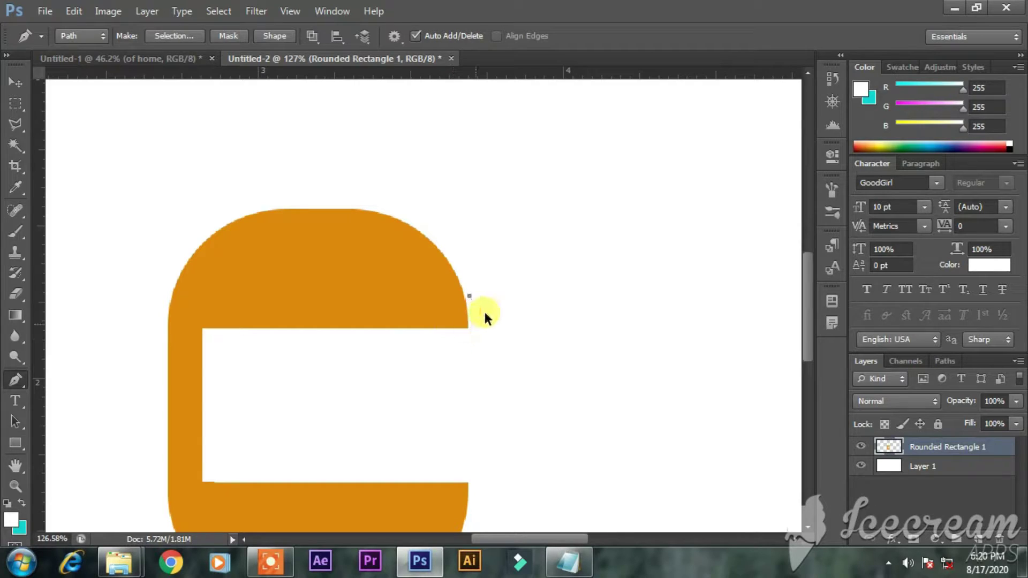
left_click_drag(469, 295, 468, 280)
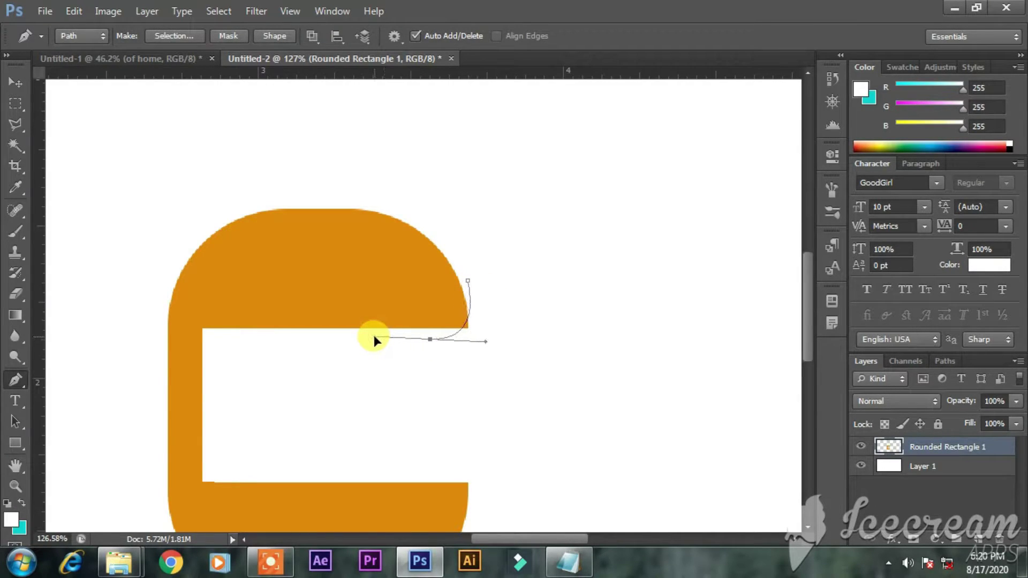
left_click(437, 476)
scroll(482, 495, "down", 2)
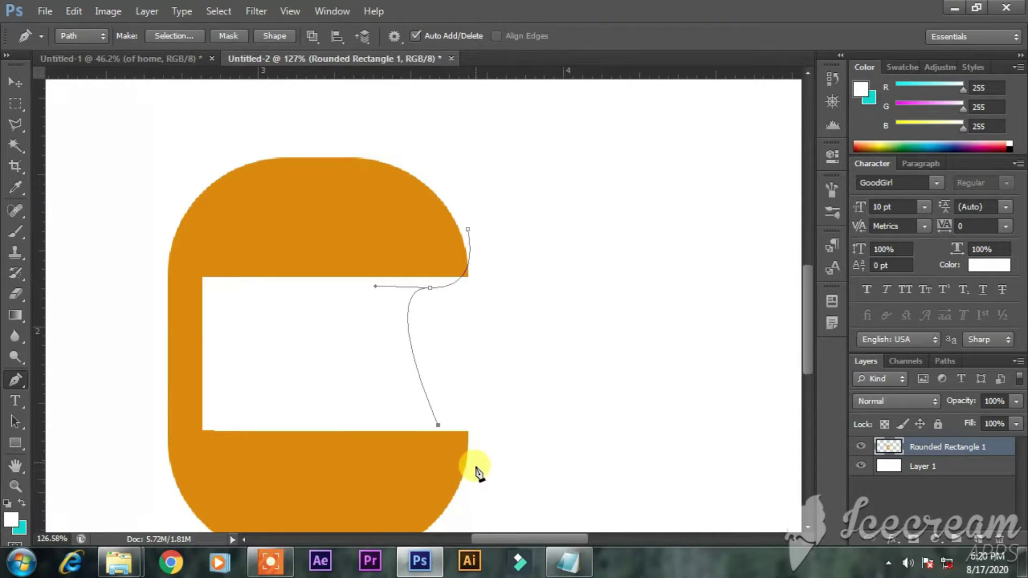
left_click(471, 497)
left_click_drag(531, 367, 534, 375)
left_click(468, 232)
- Convert the path to a selection with a feather radius of 0, delete the corner areas inside it and deselect
left_click(181, 33)
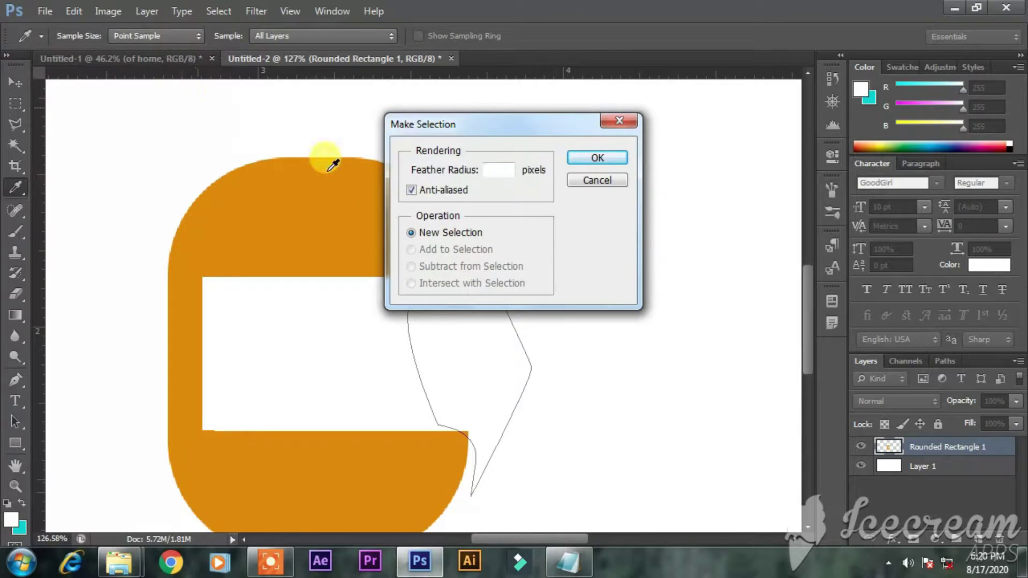
key("Return")
left_click(502, 223)
key("BackSpace")
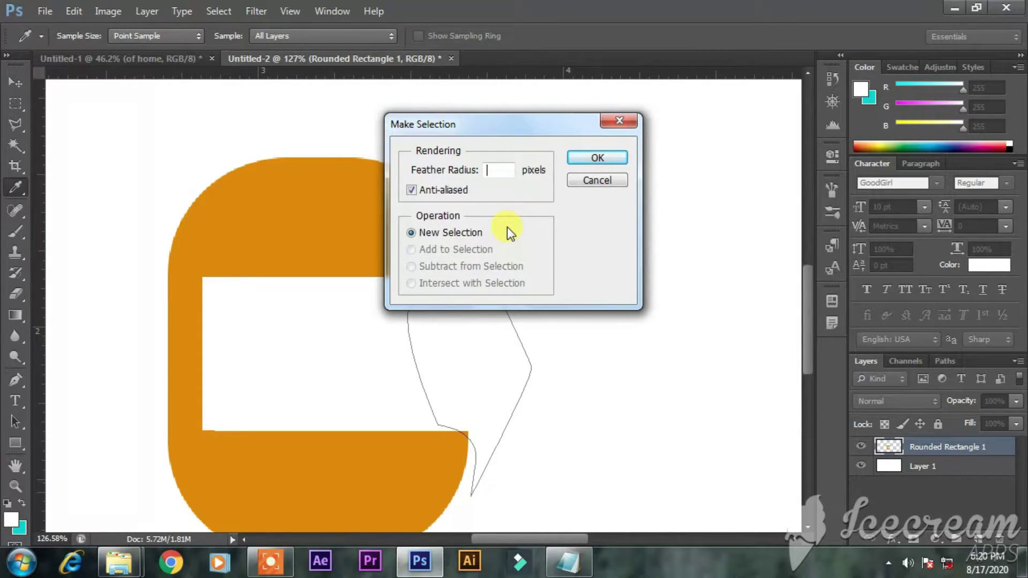
type("0")
key("Return")
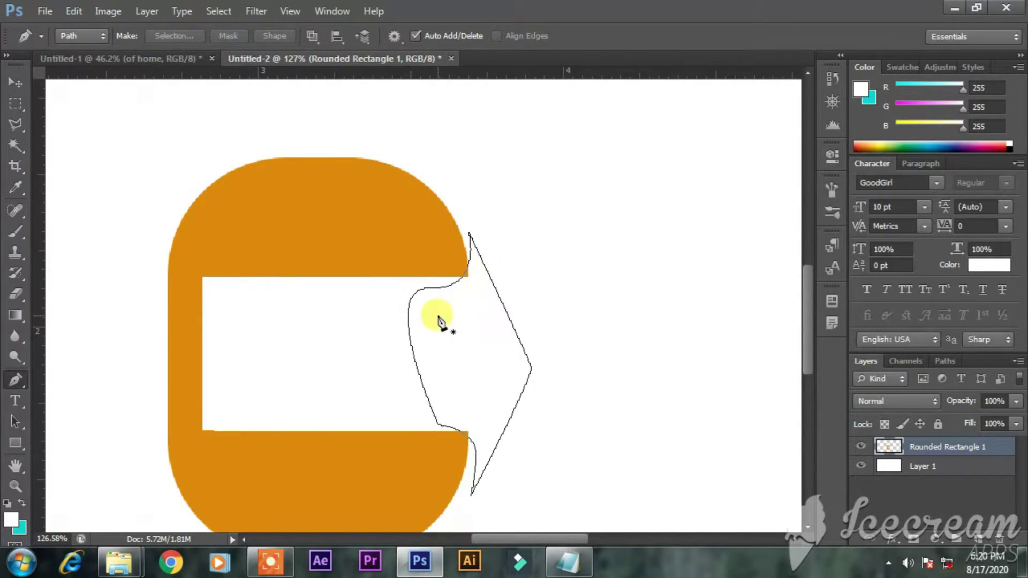
left_click(13, 104)
left_click(55, 94)
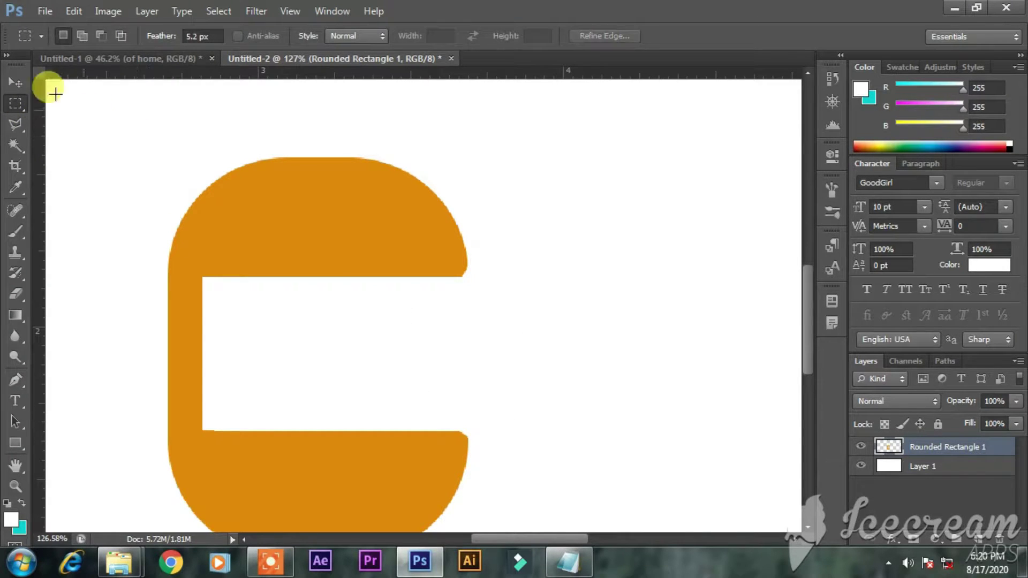
- Try a rounded rectangle about 246 × 47 px with a 50 px corner radius inside the notch, and undo it
left_click(13, 84)
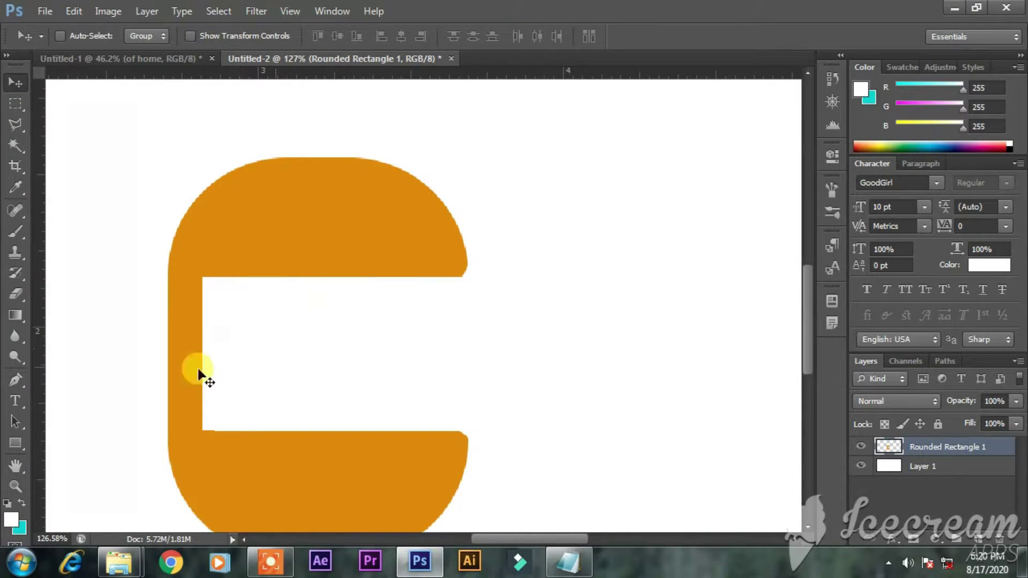
left_click(21, 439)
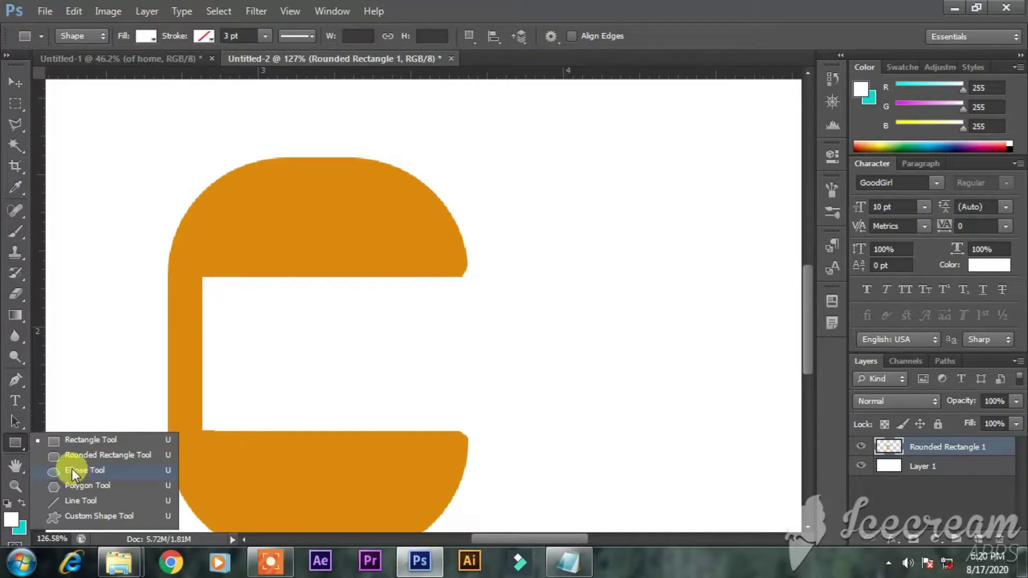
left_click(73, 456)
left_click_drag(209, 295, 462, 343)
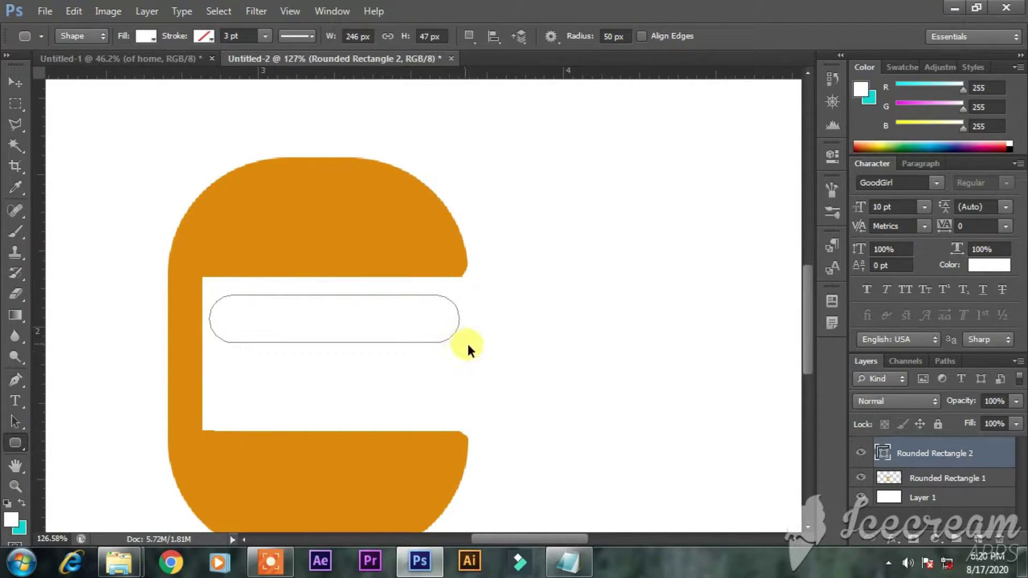
key("ctrl+z")
- Draw a rounded rectangle about 238 × 63 px with a 30 px corner radius in the upper part of the notch
left_click(629, 41)
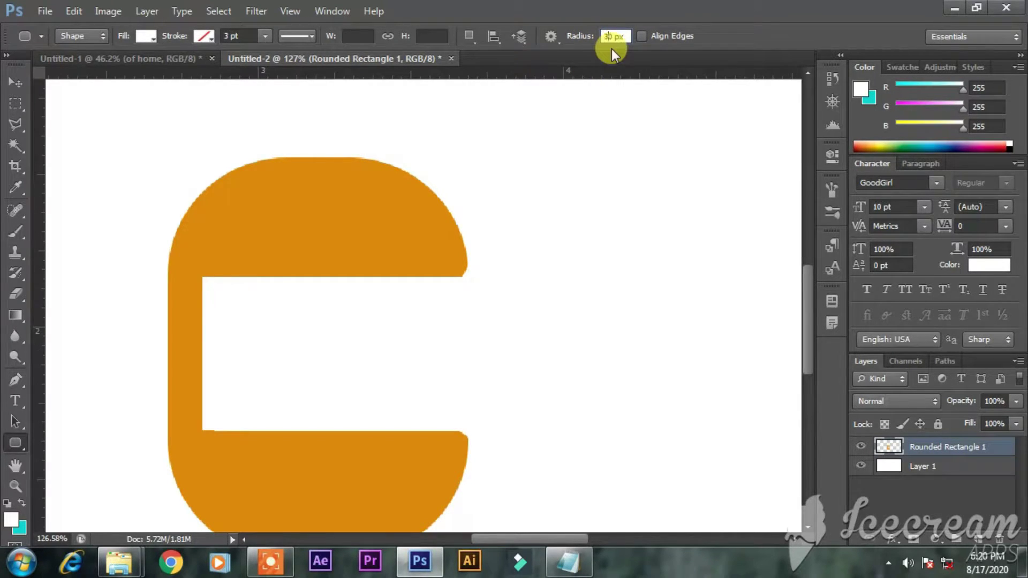
left_click(209, 297)
left_click_drag(212, 292, 454, 354)
- Fill the new rounded rectangle with a darker, brownish shade of the emblem's orange
left_click(144, 36)
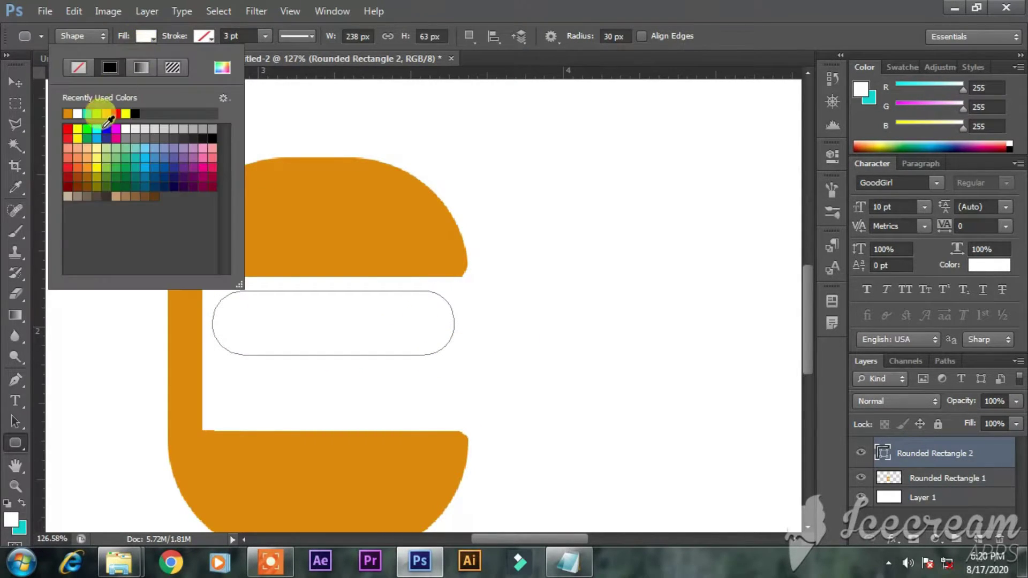
left_click(73, 114)
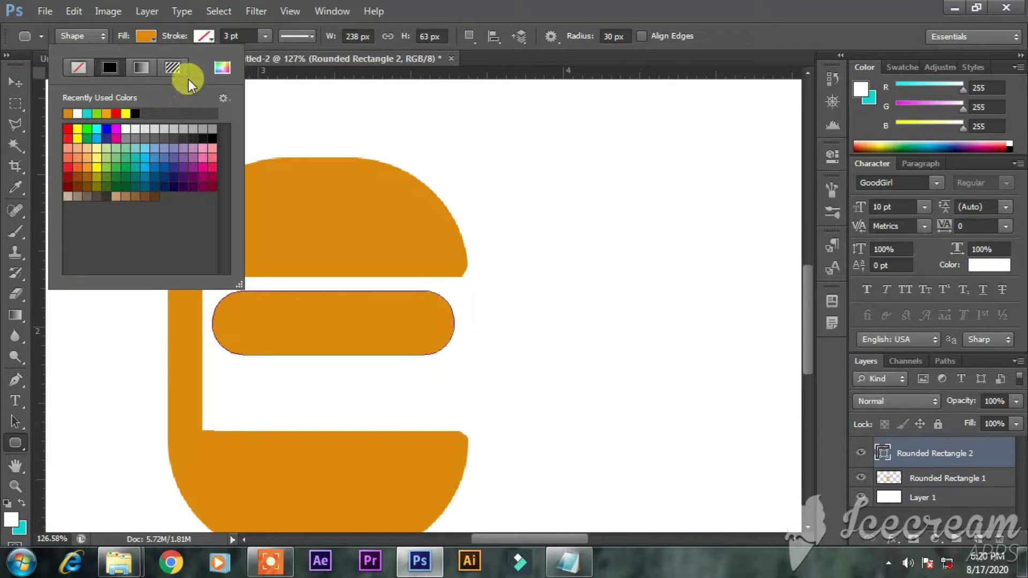
left_click(222, 67)
left_click_drag(779, 206, 778, 218)
key("Return")
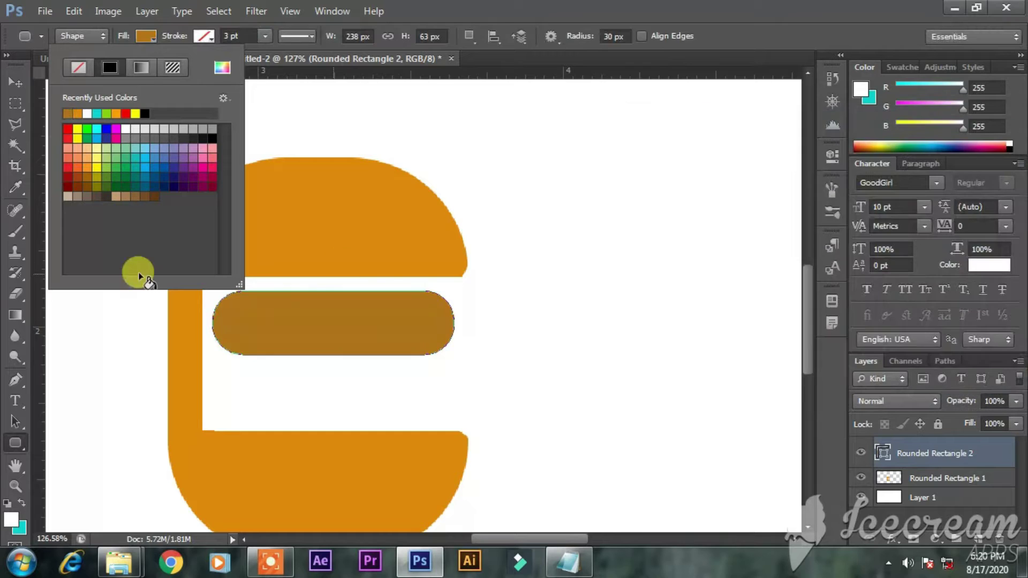
- Rasterize the brown bar's layer and place a duplicate of the bar directly below it inside the notch
left_click(15, 82)
right_click(958, 453)
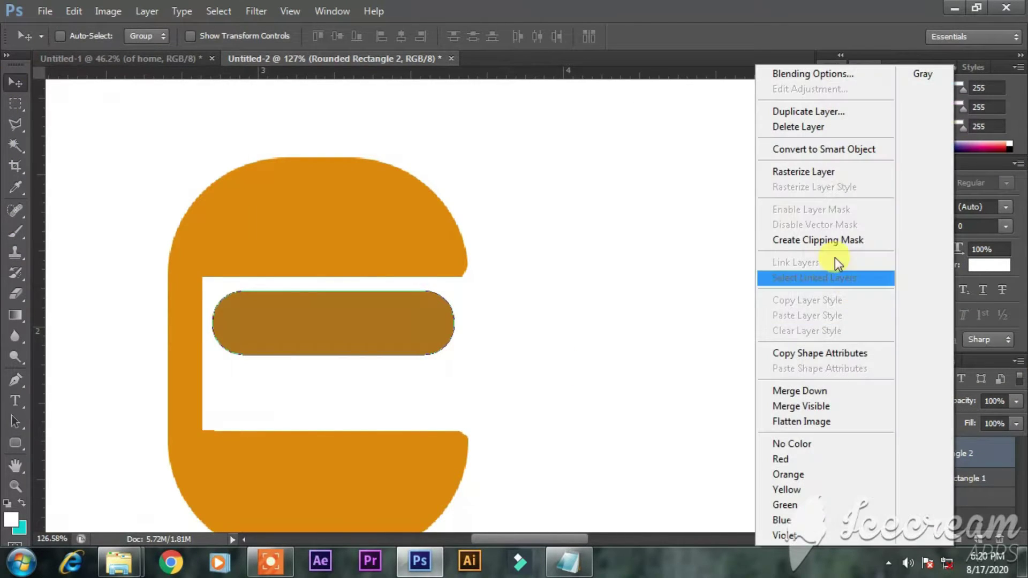
left_click(837, 170)
left_click_drag(340, 345, 340, 406)
scroll(494, 413, "down", 2)
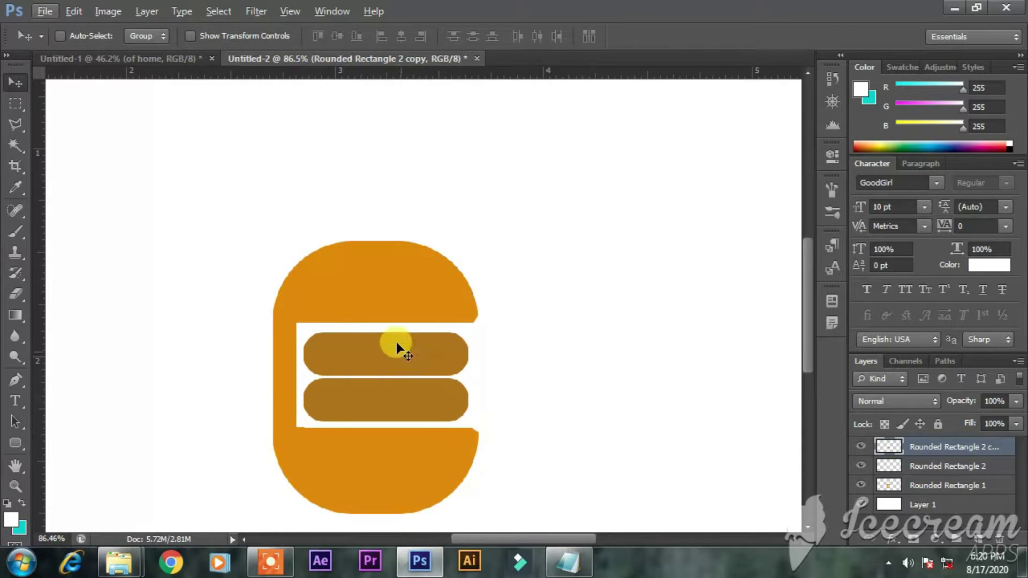
- Group the two brown bar layers with Rounded Rectangle 1 and move the group slightly upward on the canvas
left_click(904, 497)
left_click(903, 491)
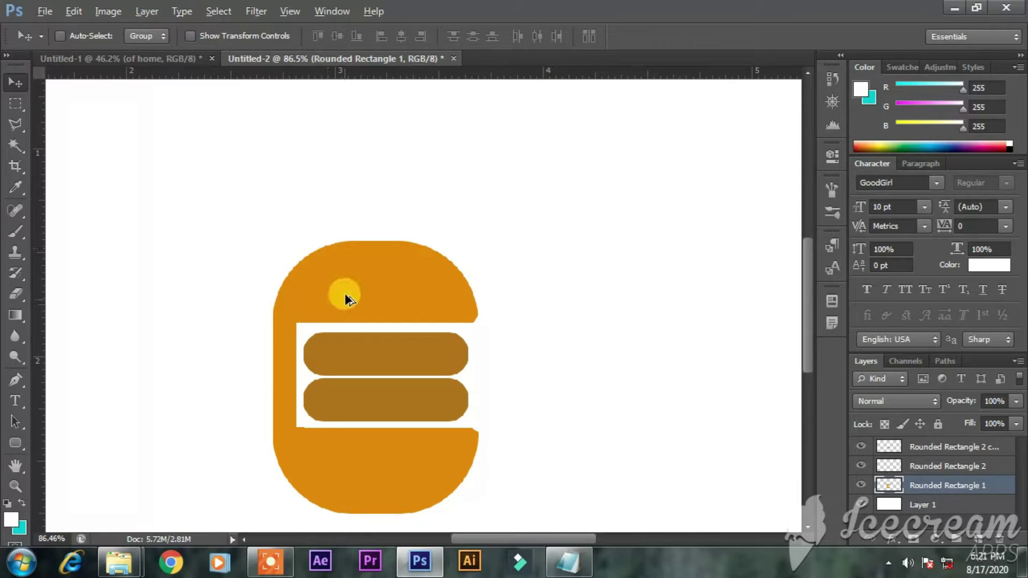
key("m")
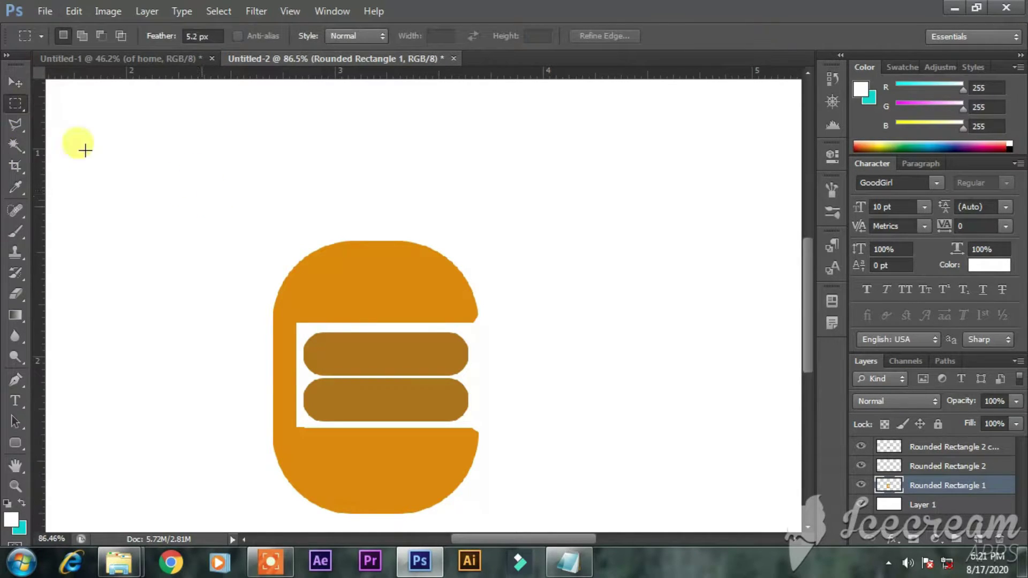
left_click(934, 447, "shift")
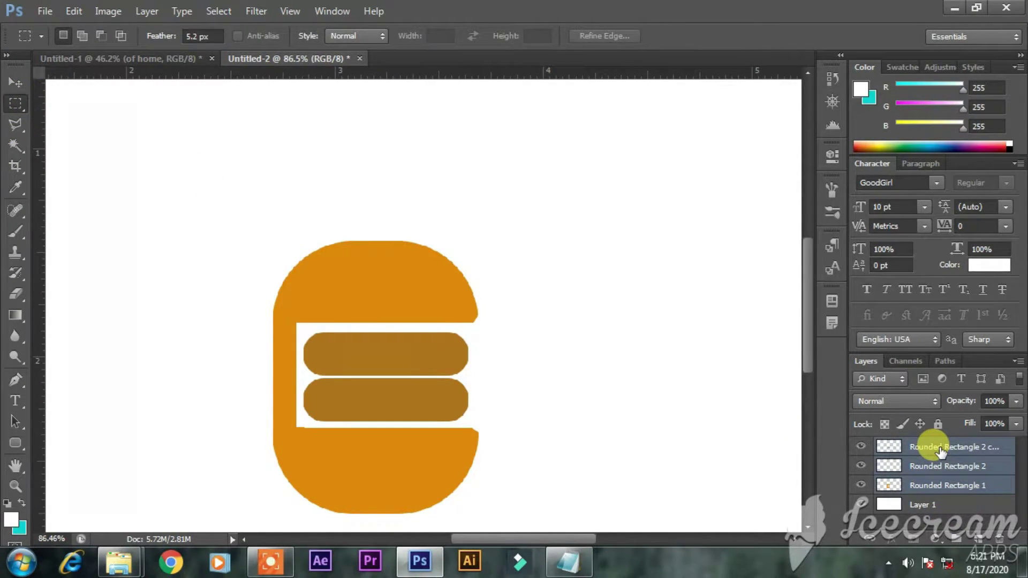
key("ctrl+g")
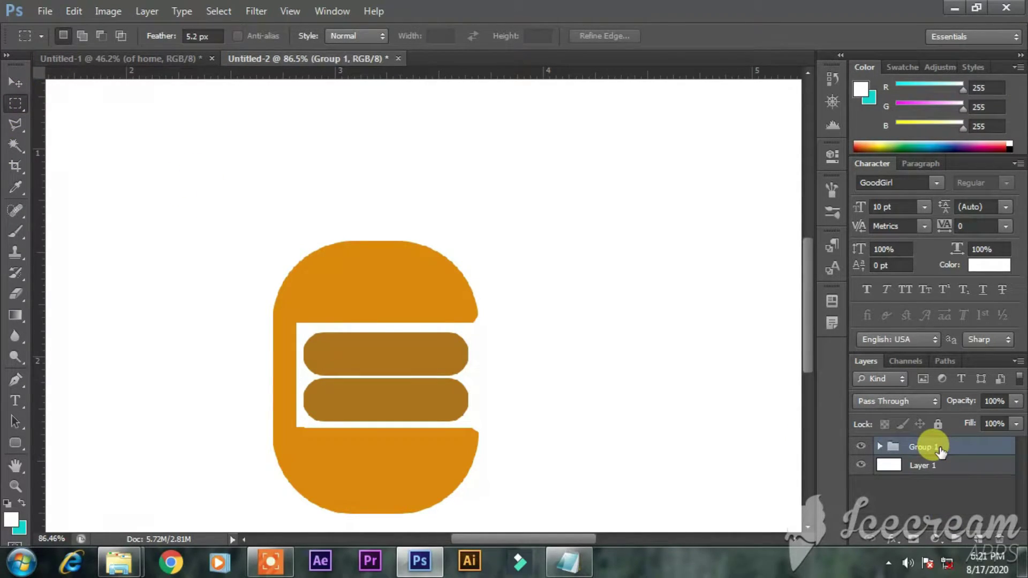
left_click(15, 82)
left_click_drag(371, 329, 371, 289)
scroll(423, 314, "down", 5)
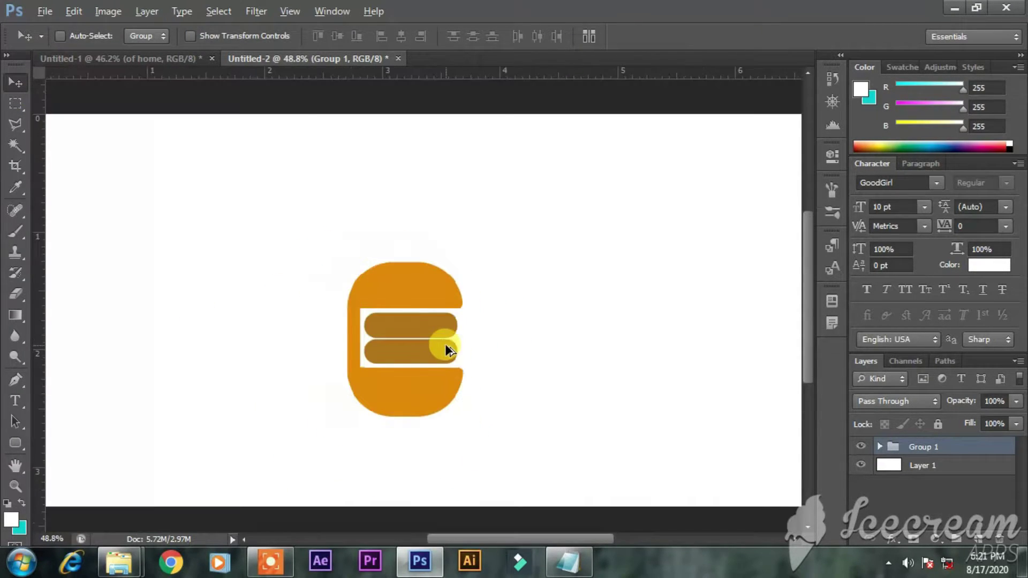
scroll(446, 348, "down", 1)
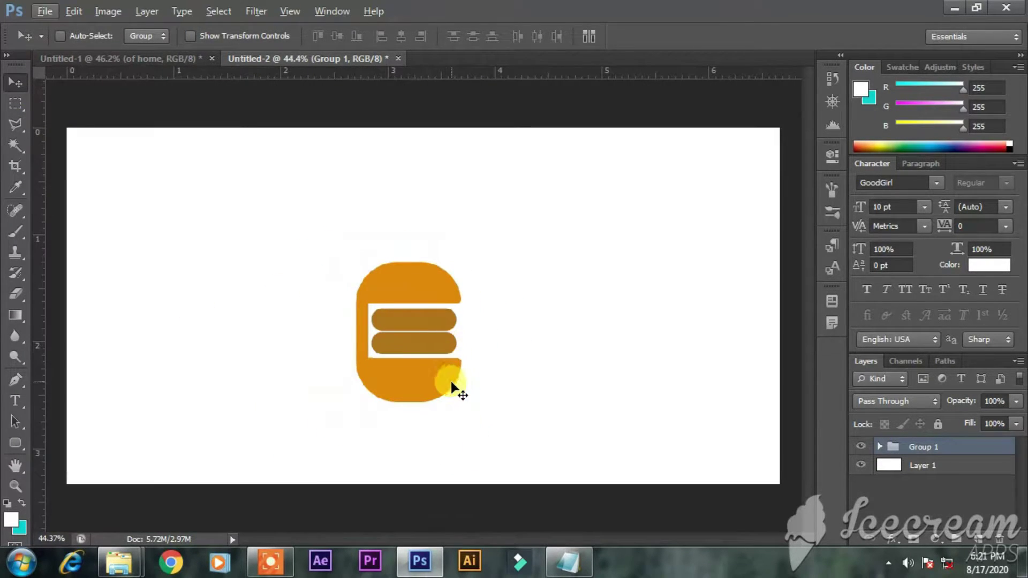
- Start a text layer beside the burger emblem and paste in "Burger Bunch" copied from the Notepad file
left_click(14, 400)
left_click(483, 358)
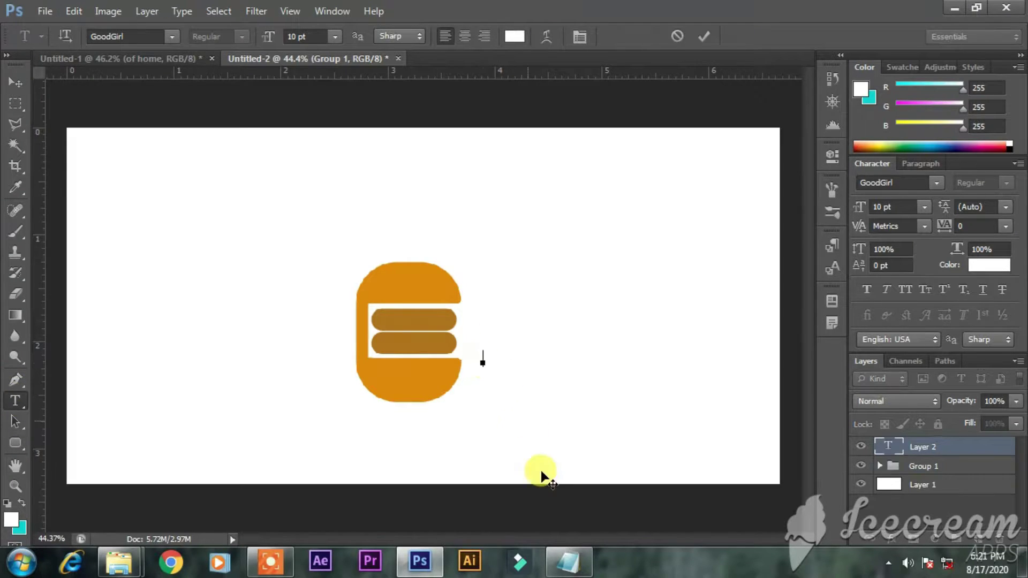
left_click(569, 562)
left_click_drag(252, 127, 37, 128)
key("ctrl+c")
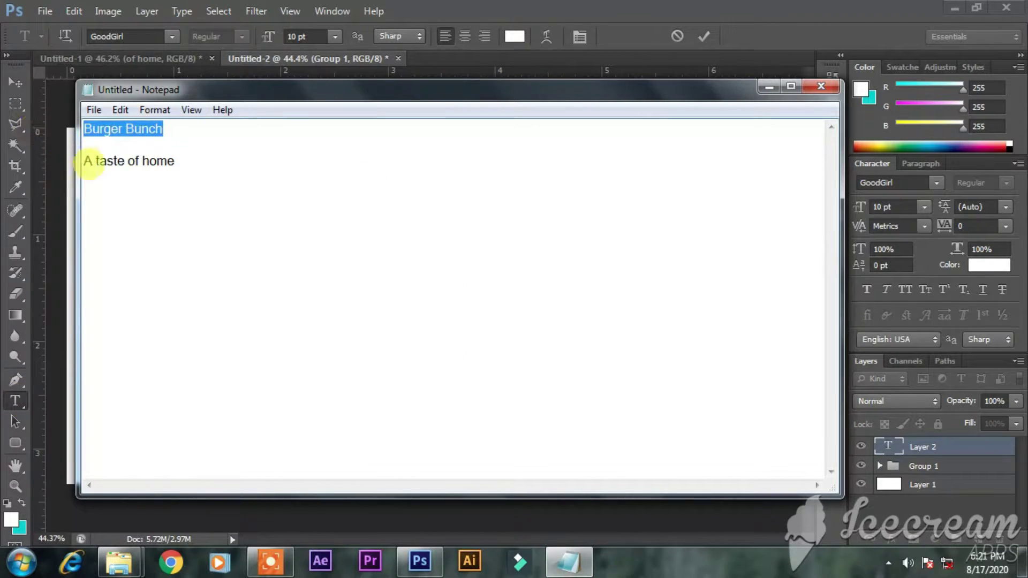
left_click(771, 88)
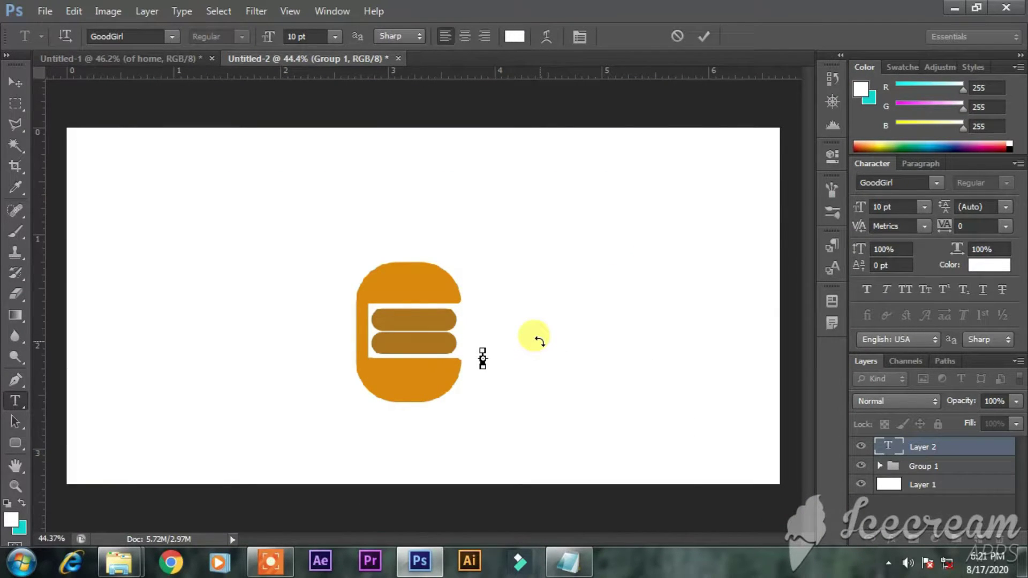
key("ctrl+v")
- Color the text with the bun's orange and the word "Bunch" with the brown of the bars
key("ctrl+a")
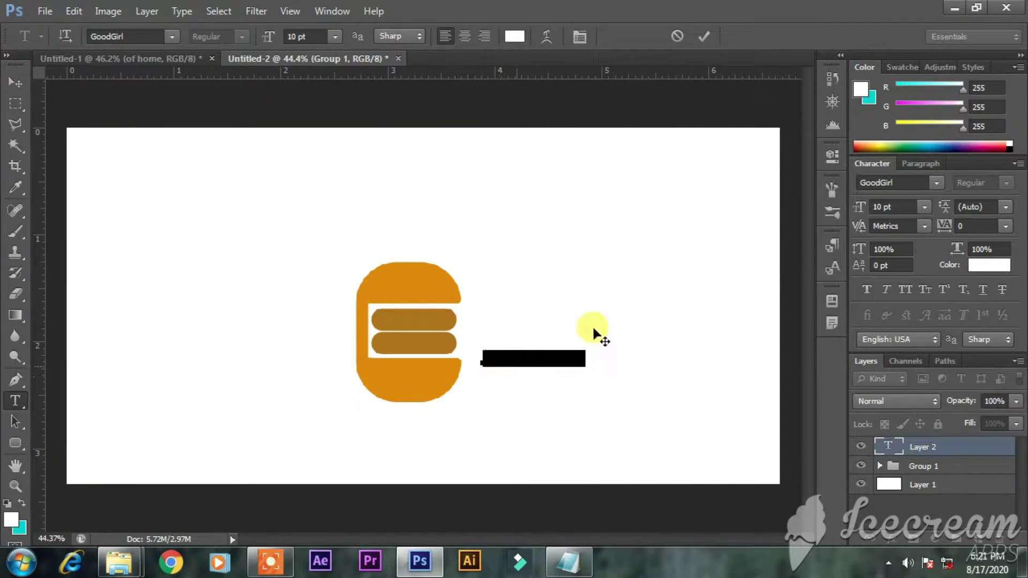
left_click(982, 265)
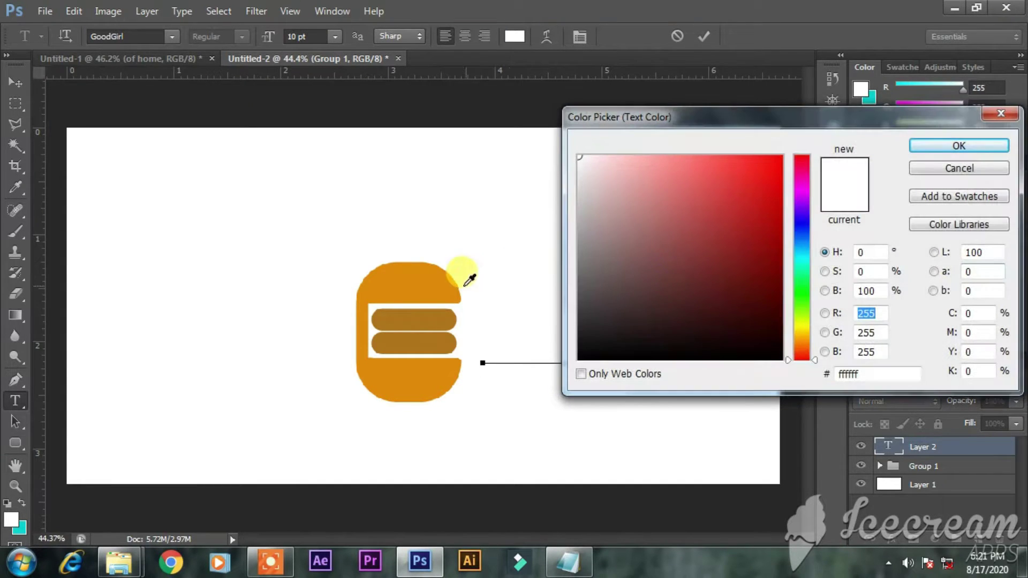
left_click(438, 271)
key("Return")
left_click_drag(540, 359, 636, 360)
left_click(988, 265)
left_click(408, 329)
key("Return")
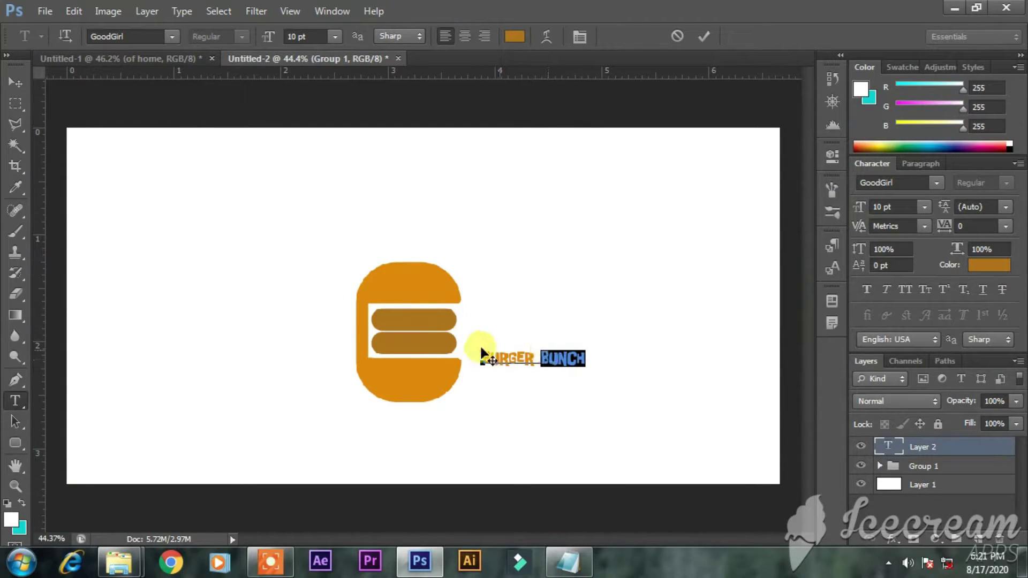
- Break the text so that "Bunch" sits on its own line below "Burger"
key("BackSpace")
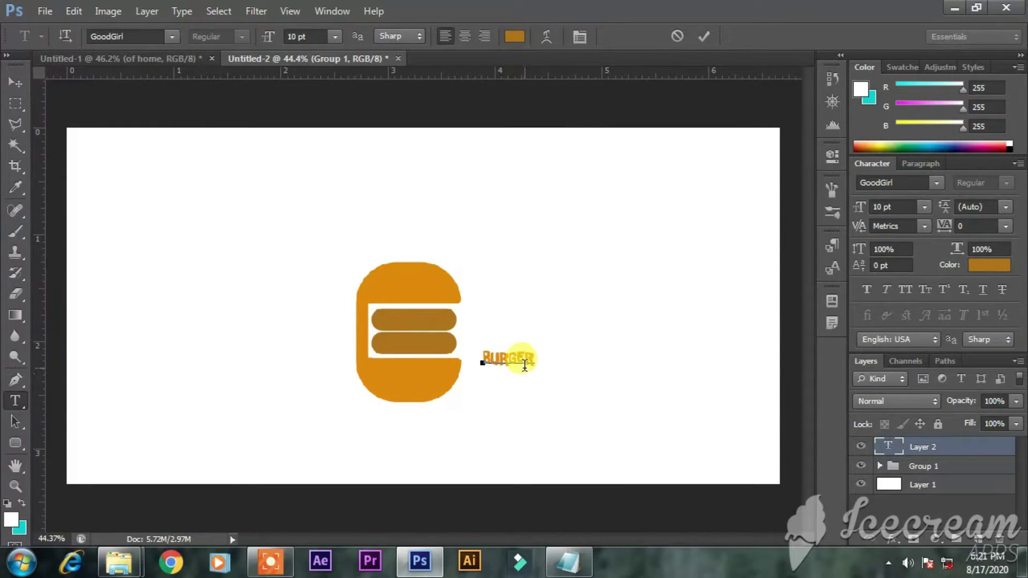
left_click(540, 357)
key("Return")
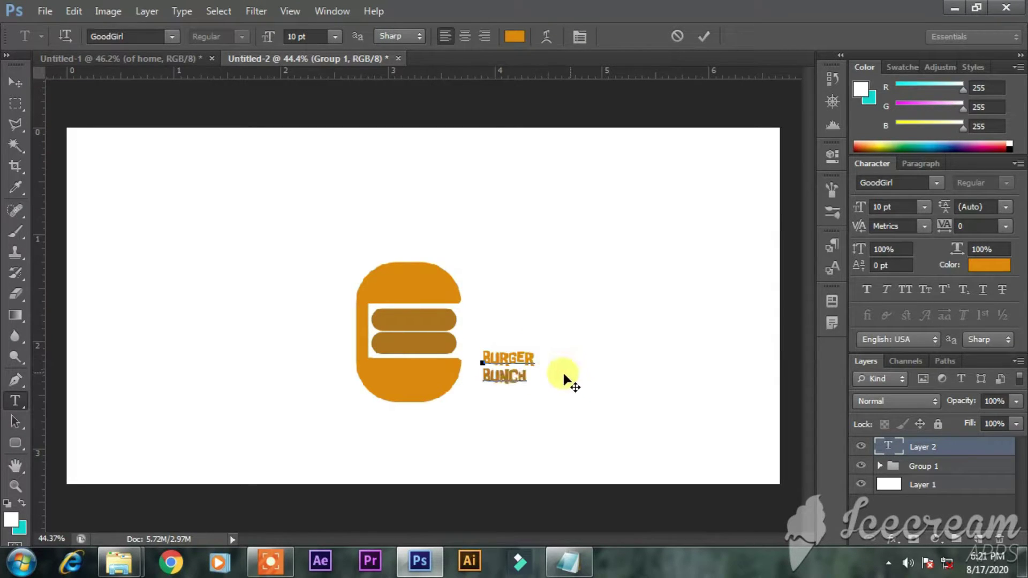
- Center-align both lines of the "Burger Bunch" text
double_click(533, 378)
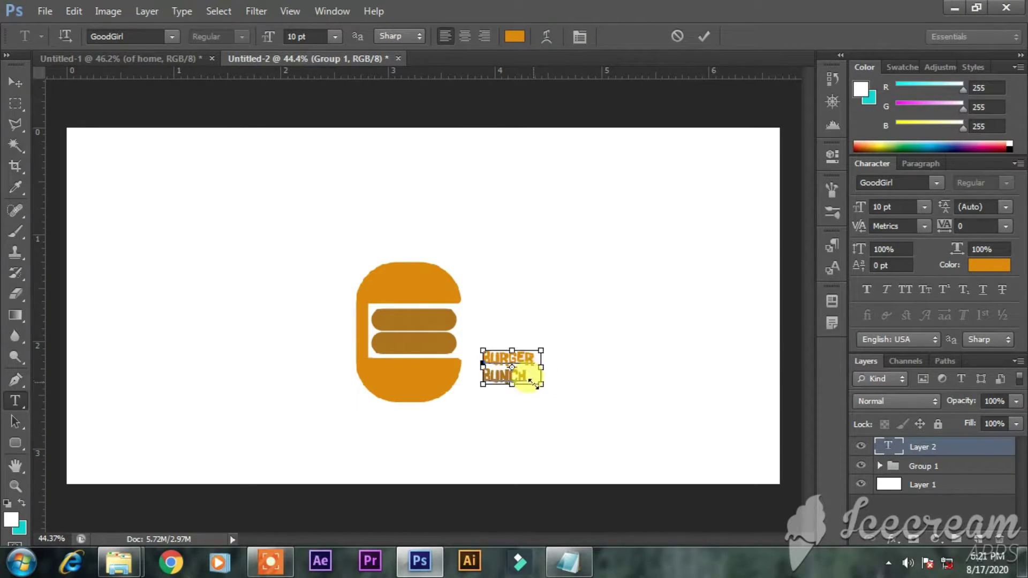
key("ctrl+a")
left_click(926, 165)
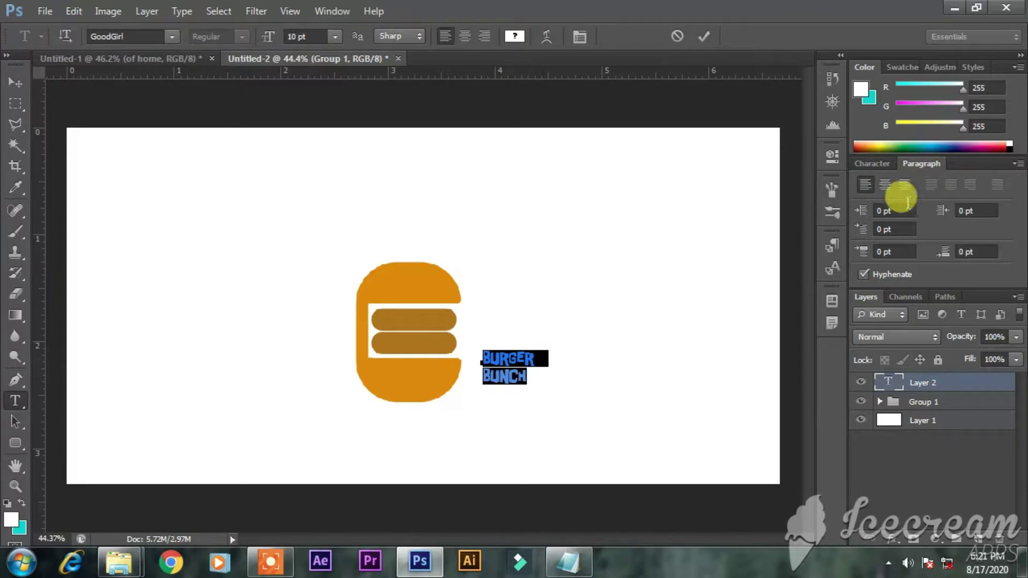
left_click(886, 185)
left_click(873, 165)
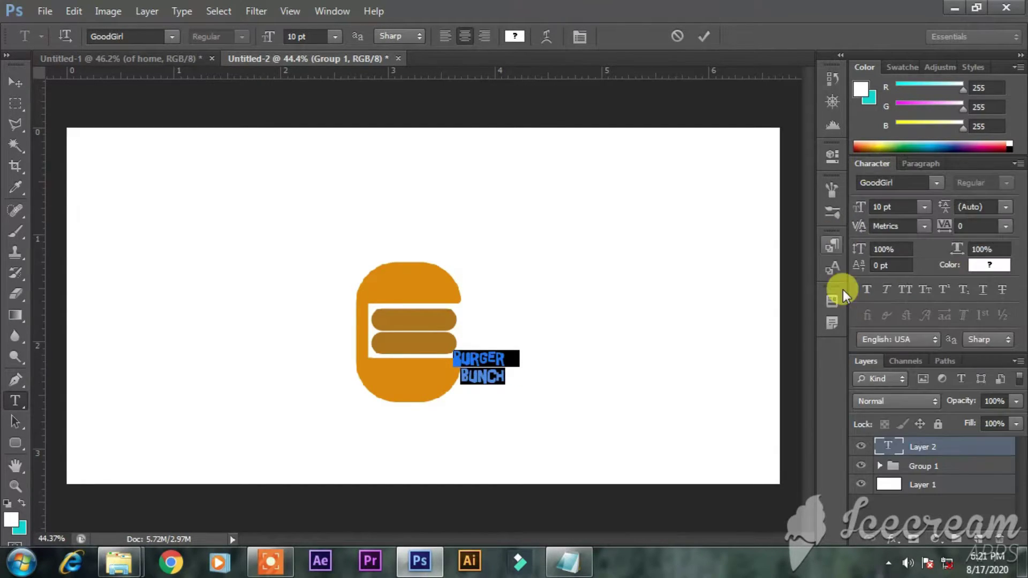
- Enlarge the "Burger Bunch" text to 32 pt and move it beside the open end of the burger emblem
left_click_drag(856, 204, 5, 121)
left_click(14, 81)
left_click_drag(463, 389, 558, 358)
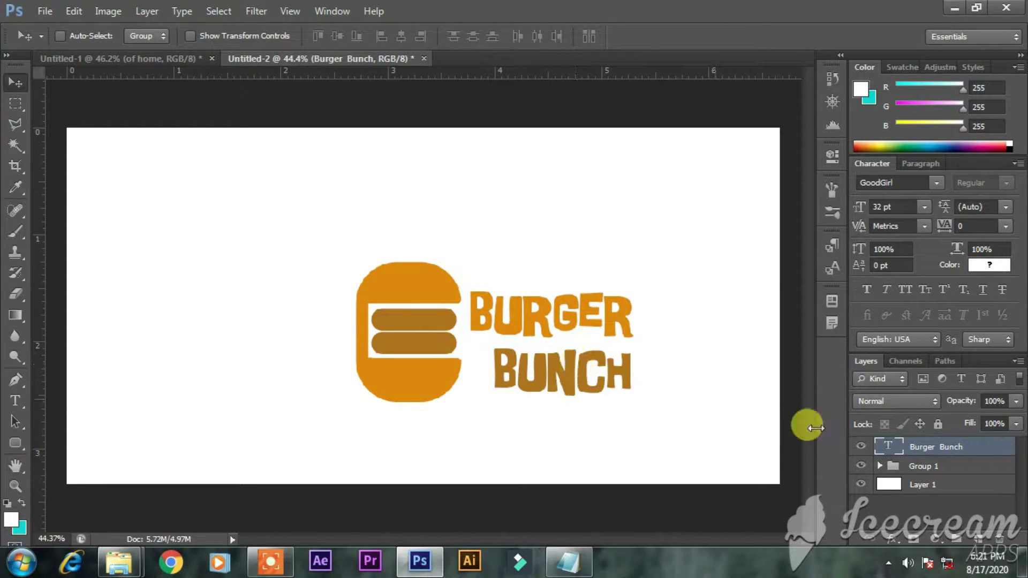
- Change the font of the whole "Burger Bunch" text to Intro Rust G and shift it slightly away from the emblem
double_click(881, 452)
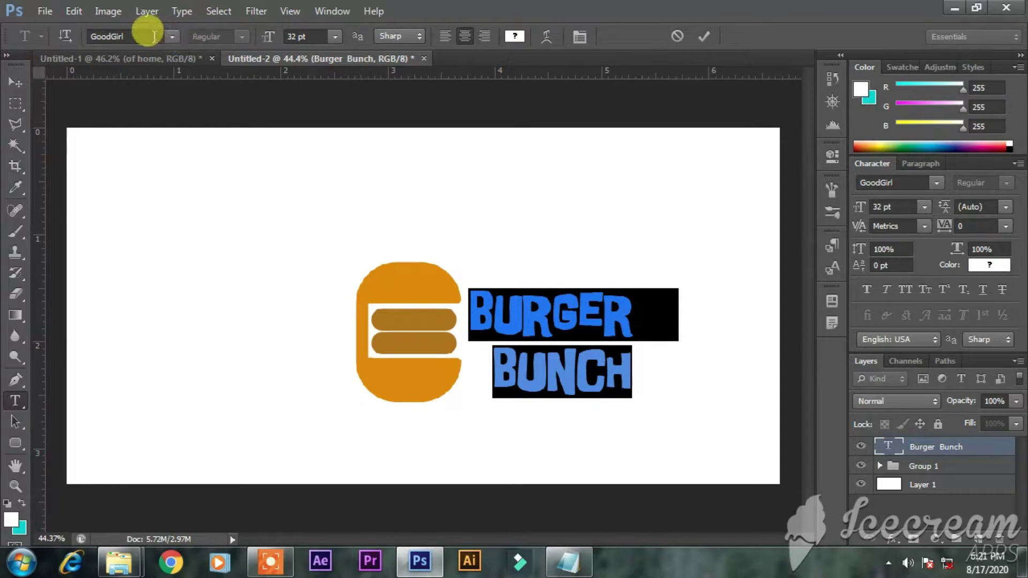
type("Intro Rust G")
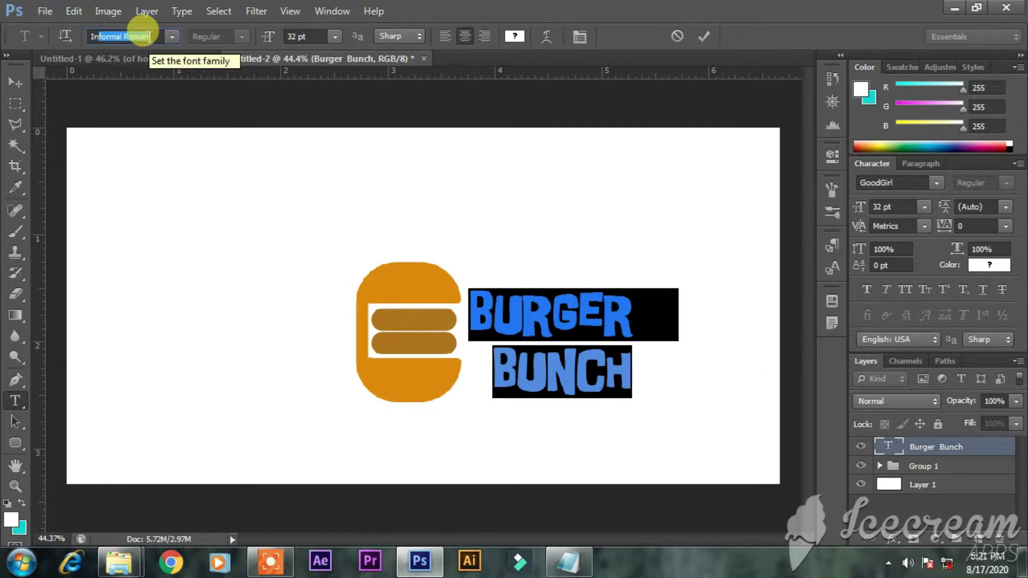
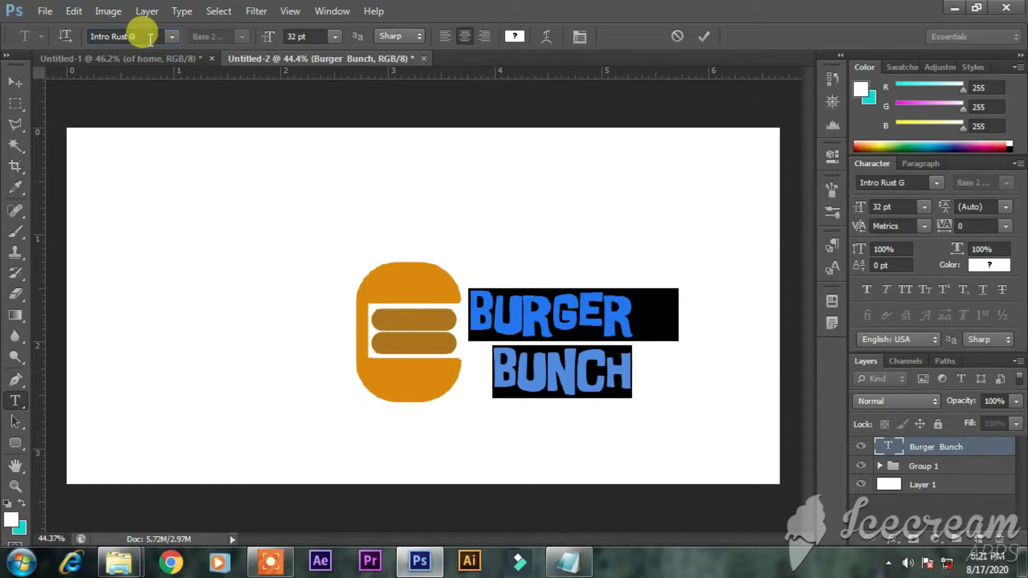
key("Return")
left_click(15, 82)
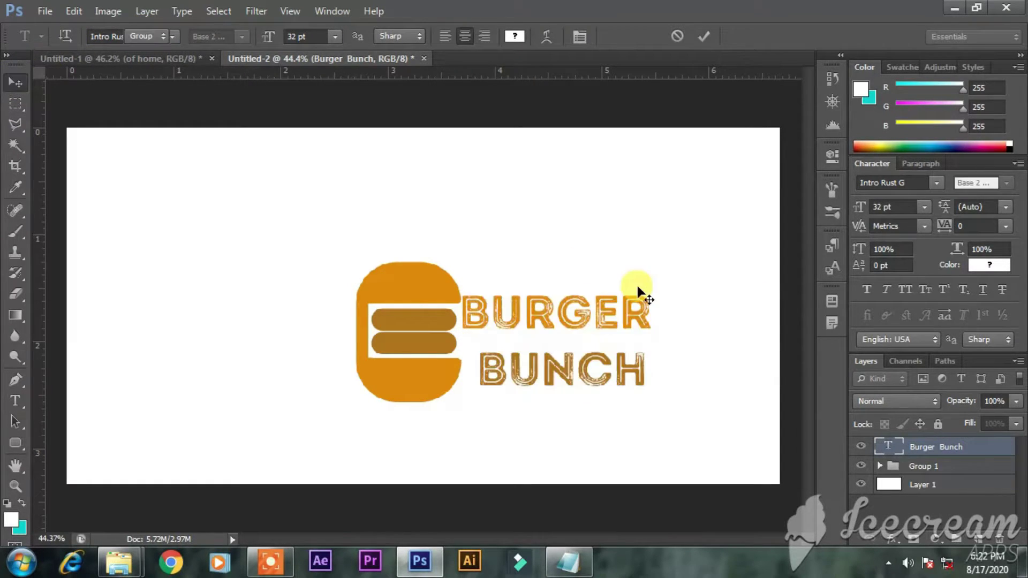
left_click_drag(567, 363, 580, 358)
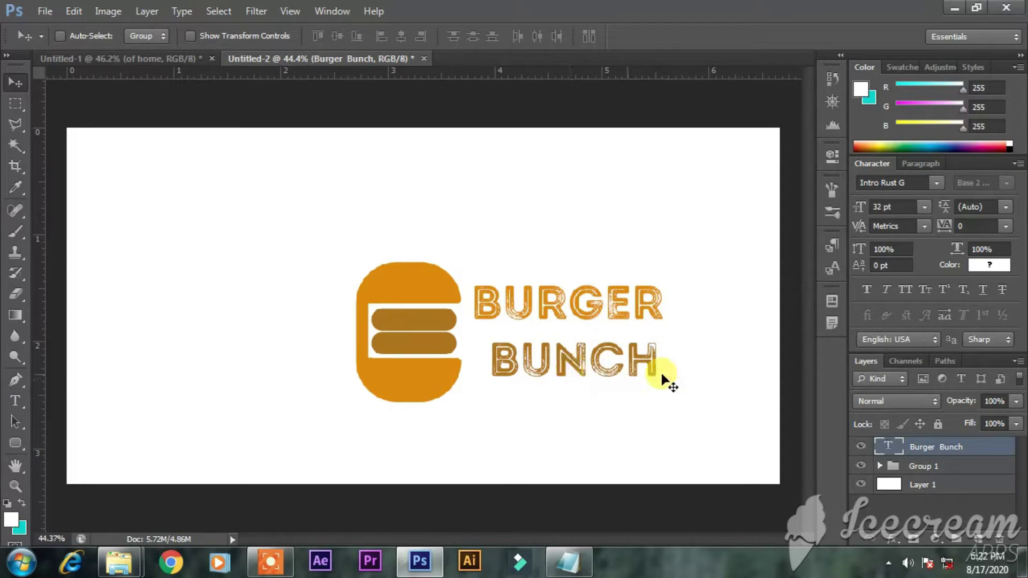
- Set only the word "Bunch" in the 28 Days Later font
double_click(883, 450)
left_click_drag(499, 354, 688, 420)
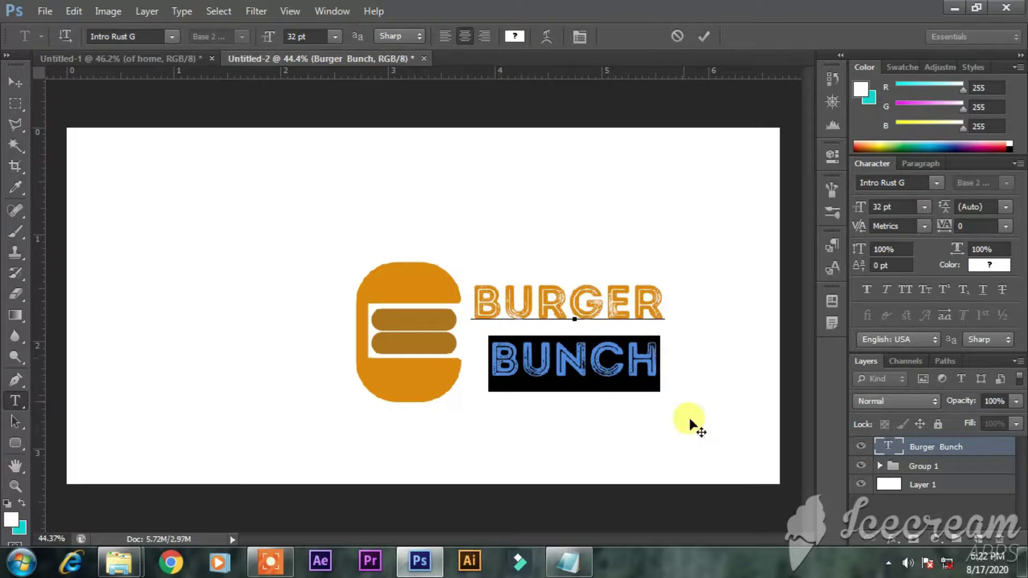
left_click(172, 36)
left_click_drag(359, 262, 355, 66)
left_click(327, 66)
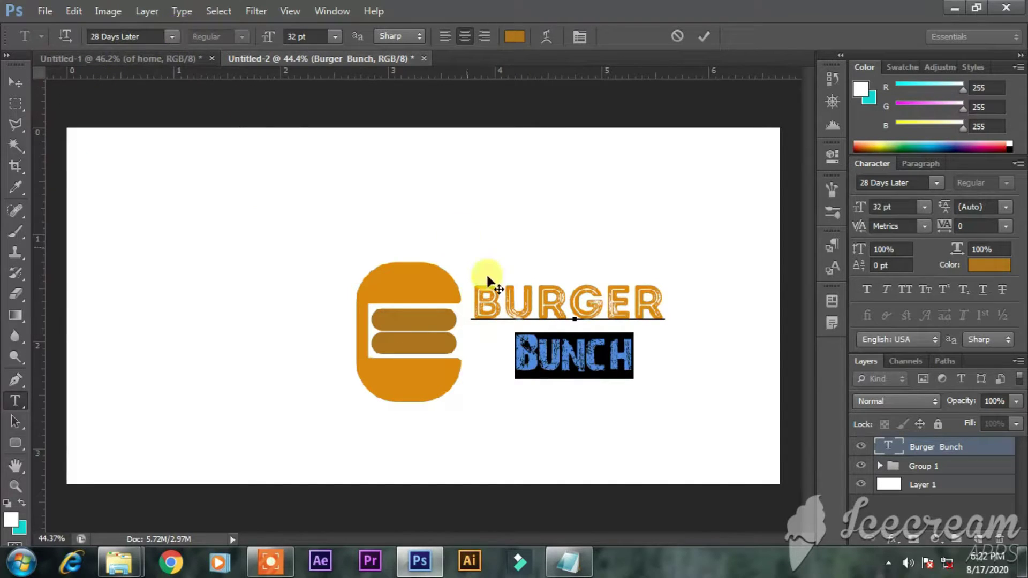
- Look through the available fonts for a different typeface for the word "Bunch"
left_click(173, 37)
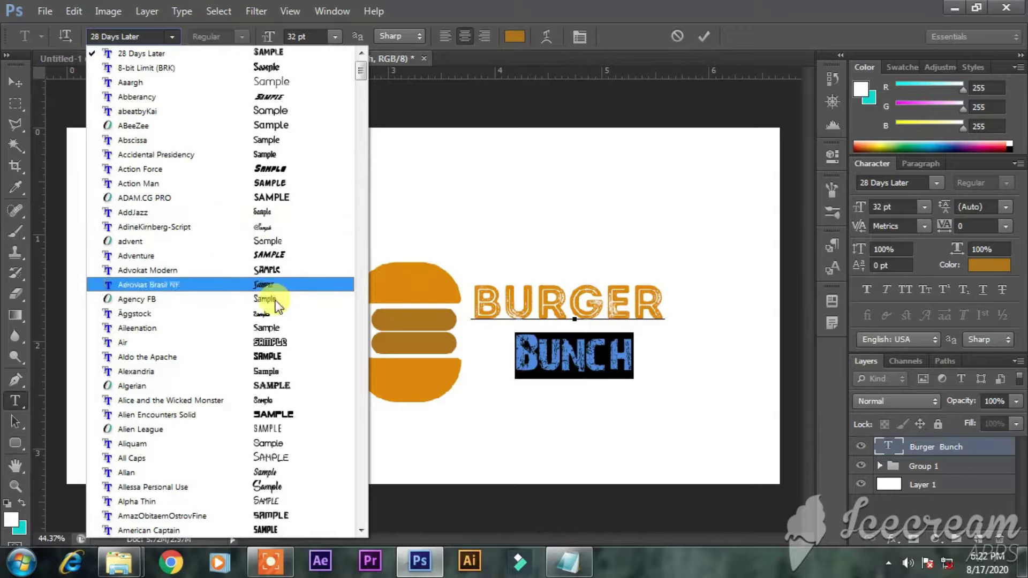
scroll(296, 213, "down", 1)
scroll(295, 213, "down", 6)
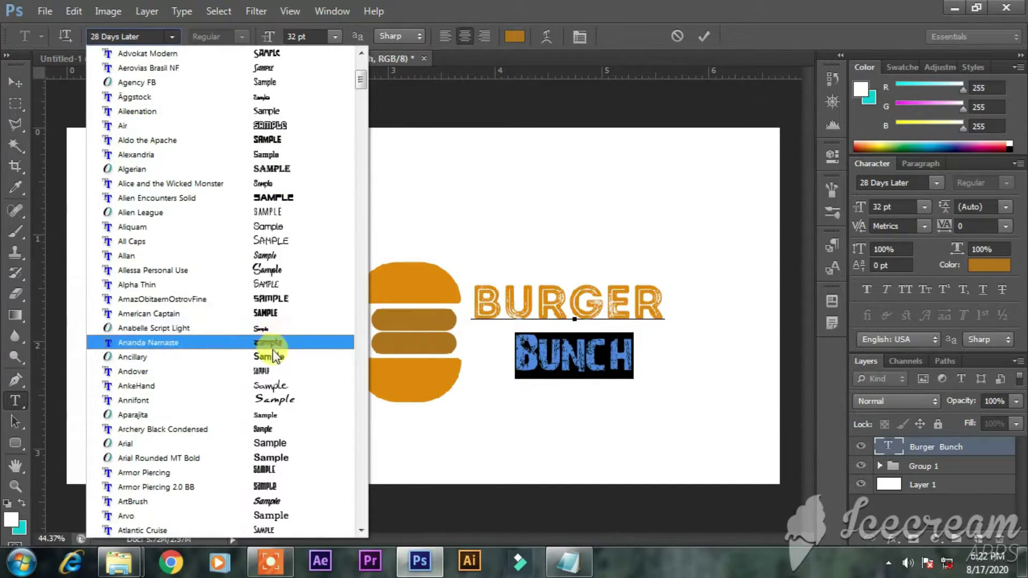
scroll(274, 343, "down", 1)
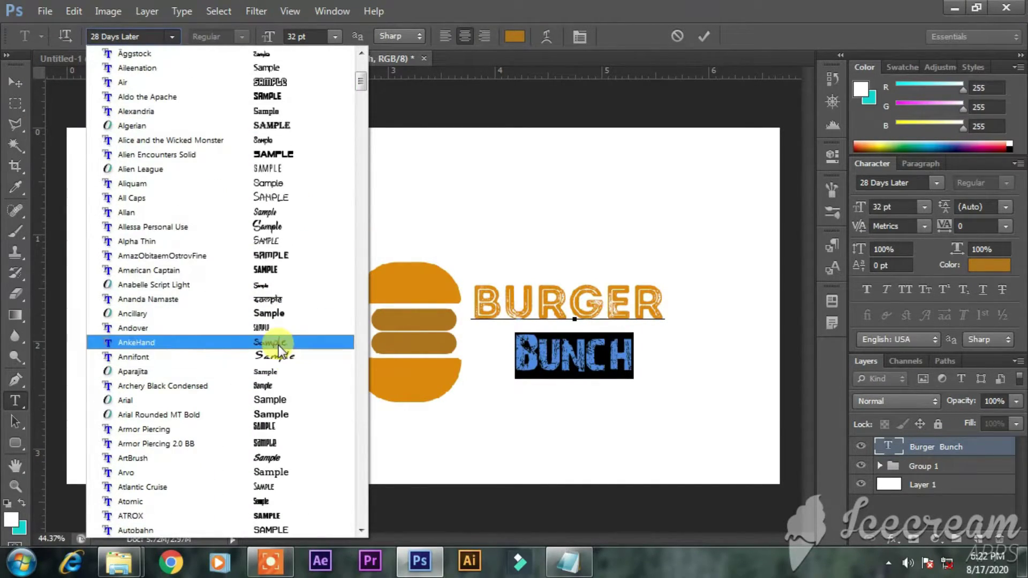
- Set the font of the word Bunch to GoodGirl and nudge the logo text slightly closer to the burger icon
left_click(132, 33)
type("GoodGirl")
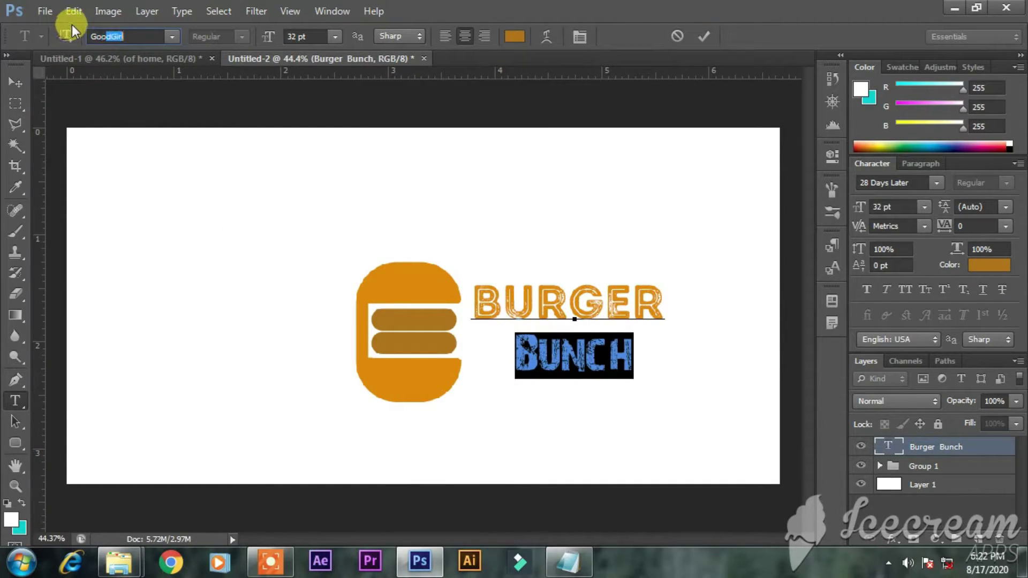
key("Return")
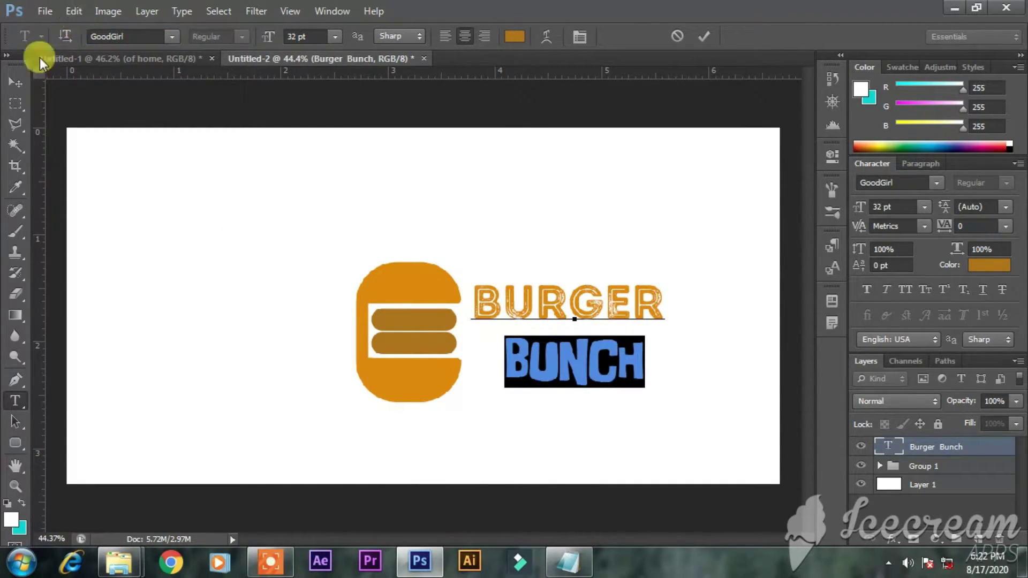
key("ctrl+Return")
key("v")
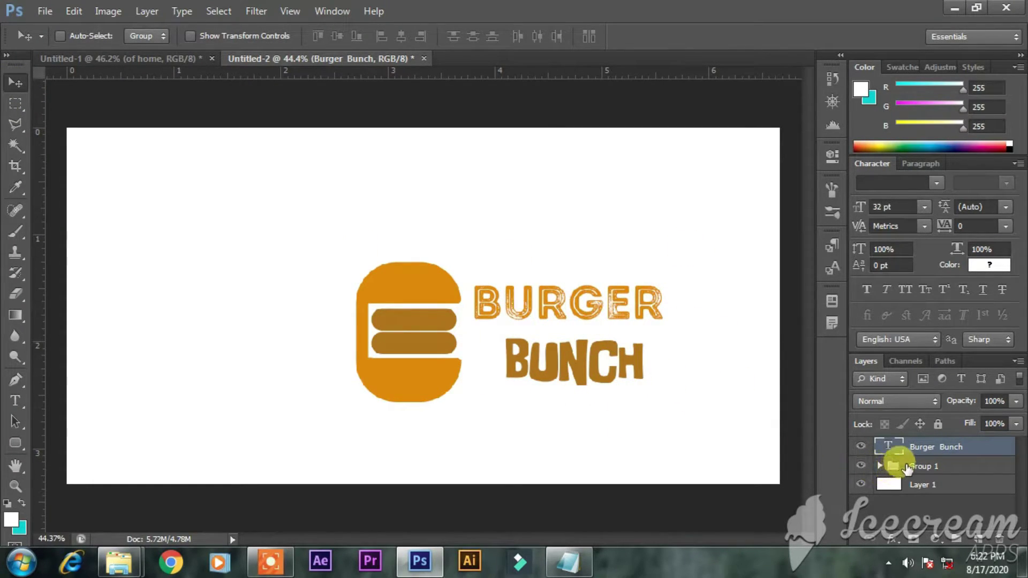
left_click_drag(592, 391, 589, 391)
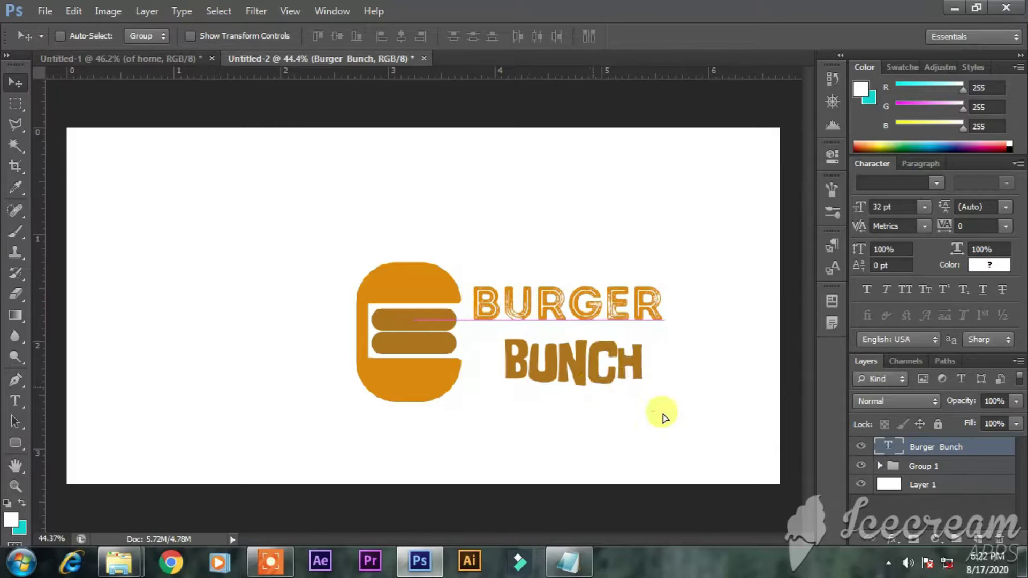
- Group the logo text with the burger icon group and transfer the new group into the Untitled-1 banner document
left_click(919, 467, "shift")
key("ctrl+g")
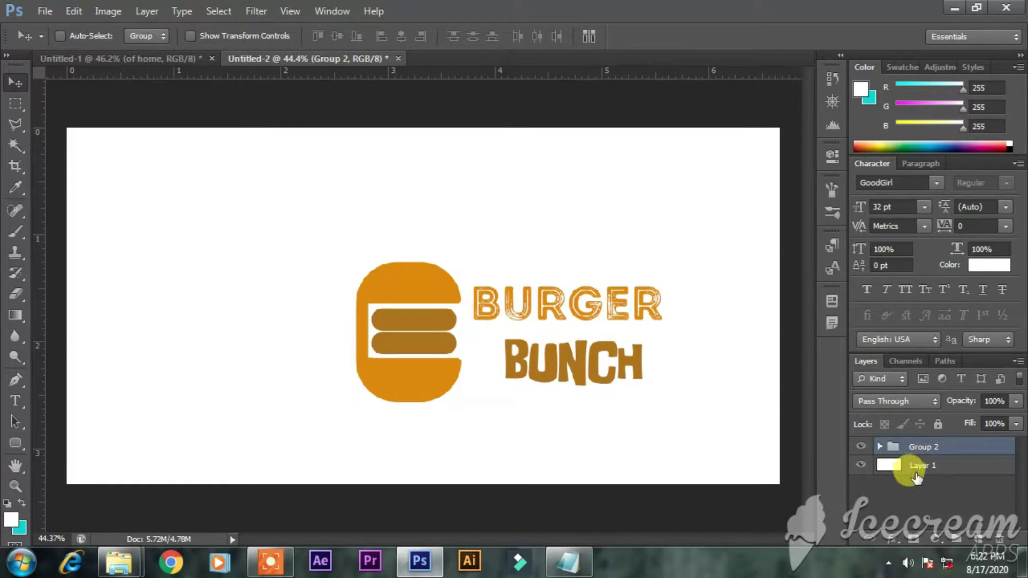
left_click_drag(395, 260, 373, 287)
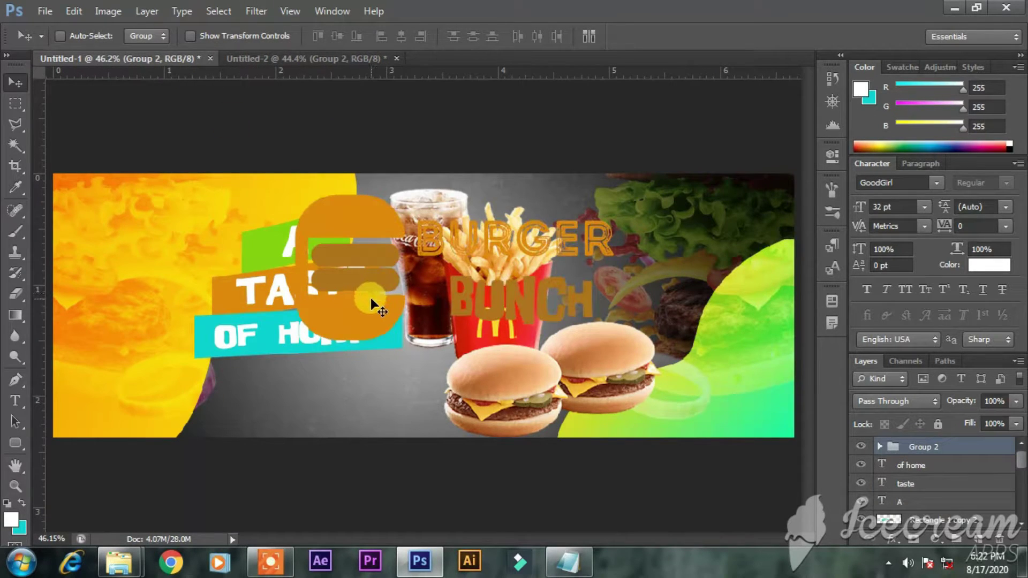
- Scale the Burger Bunch logo down and place it in the banner's upper-right corner, slightly inset from the right edge
key("ctrl+t")
left_click_drag(298, 338, 739, 211)
key("Return")
key("shift+Left")
key("shift+Left")
key("shift+Left")
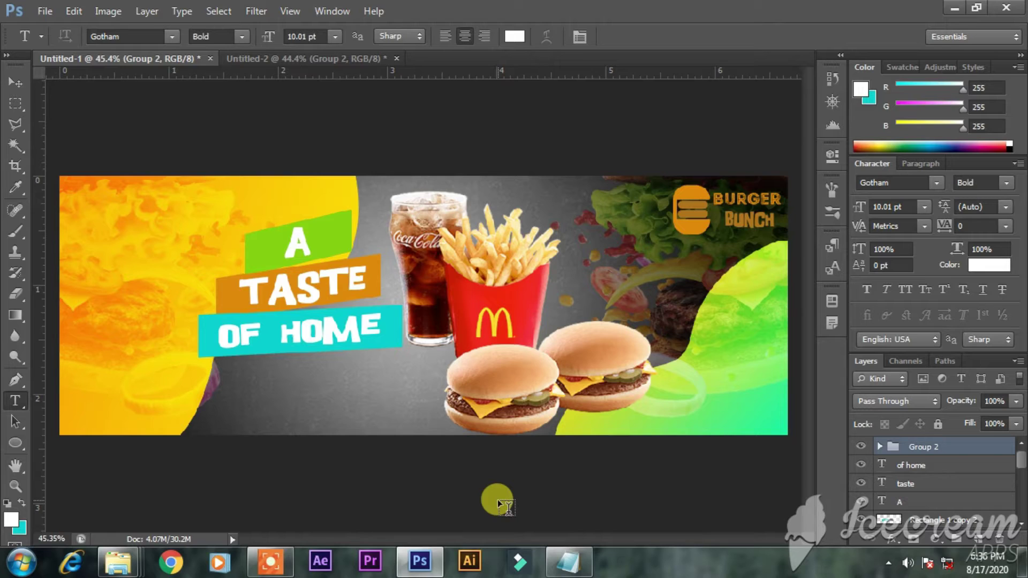
- Add the postal address copied from Notepad as a white text line and position it below the tagline banners
left_click(14, 83)
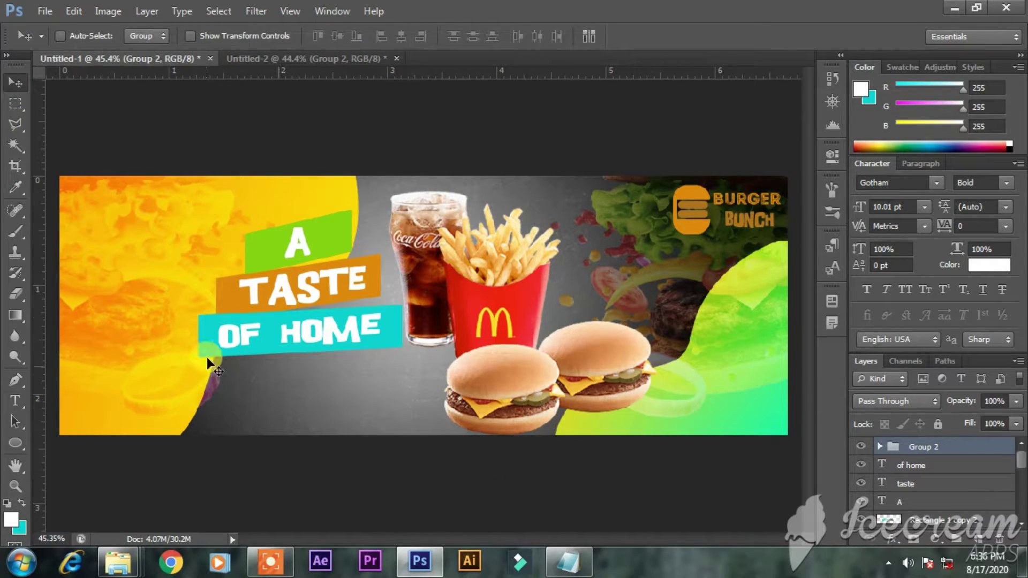
left_click(14, 403)
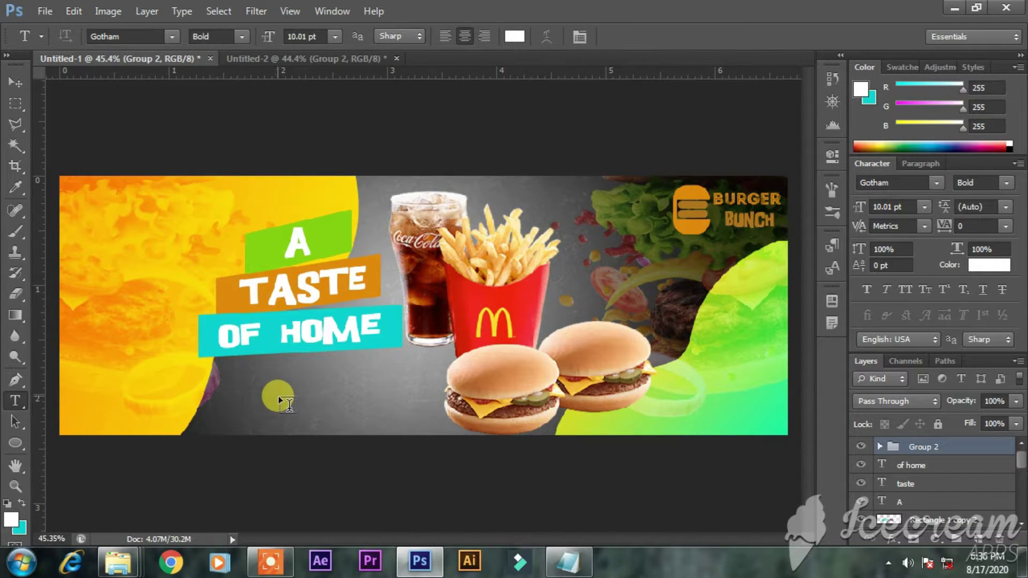
left_click(277, 397)
left_click(569, 562)
left_click_drag(257, 194, 15, 186)
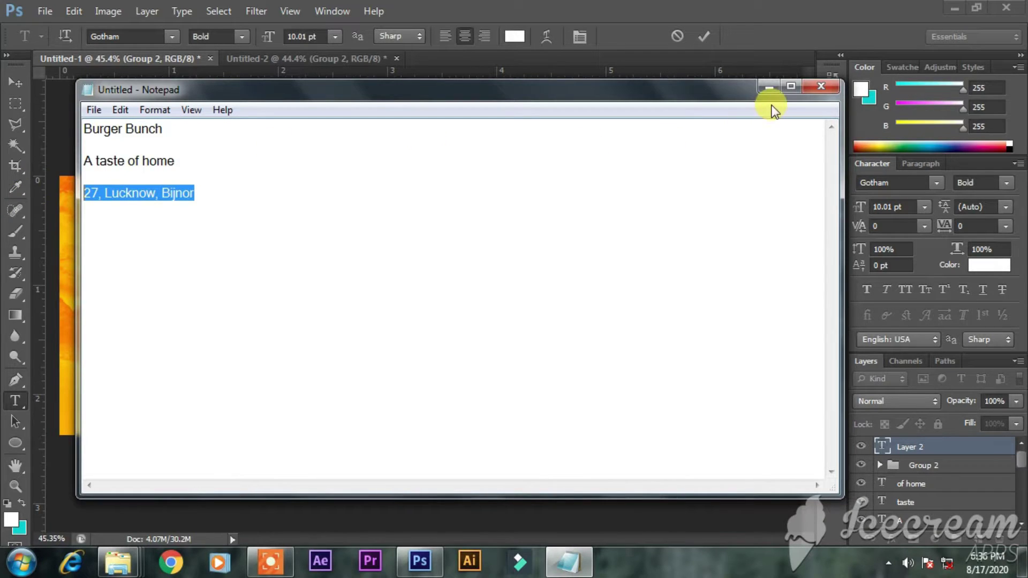
left_click(769, 86)
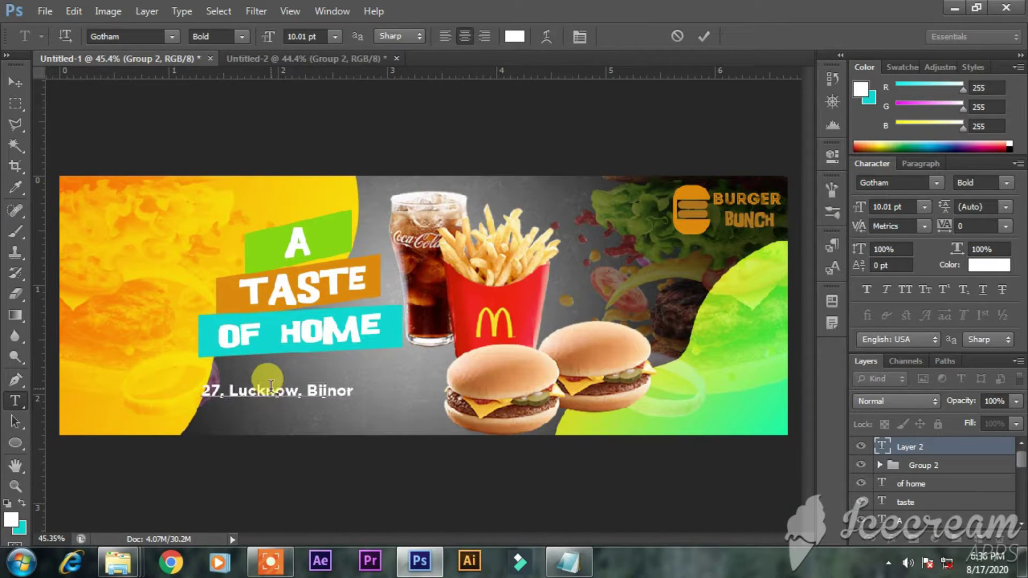
left_click(15, 82)
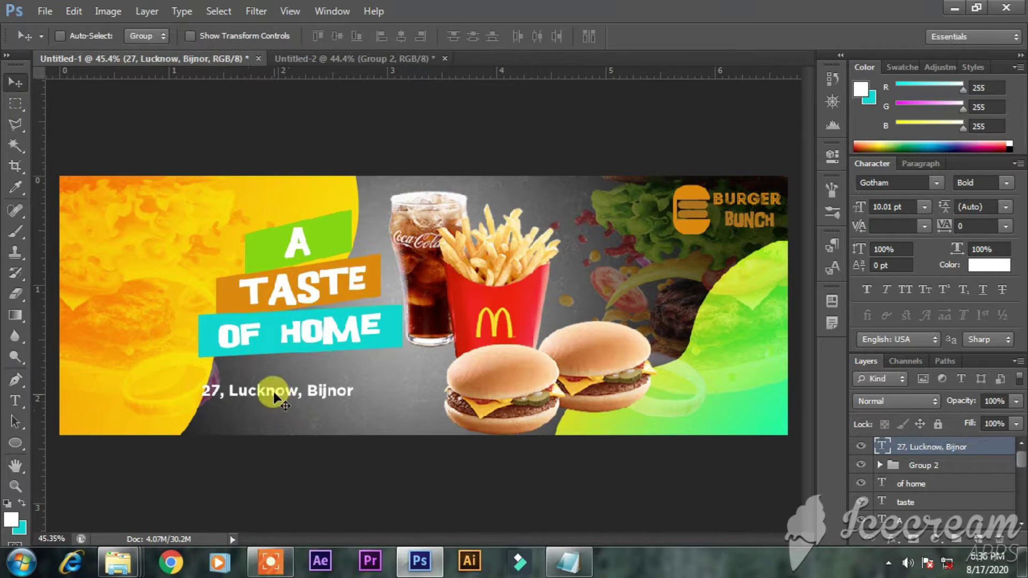
left_click_drag(275, 394, 349, 394)
double_click(868, 446)
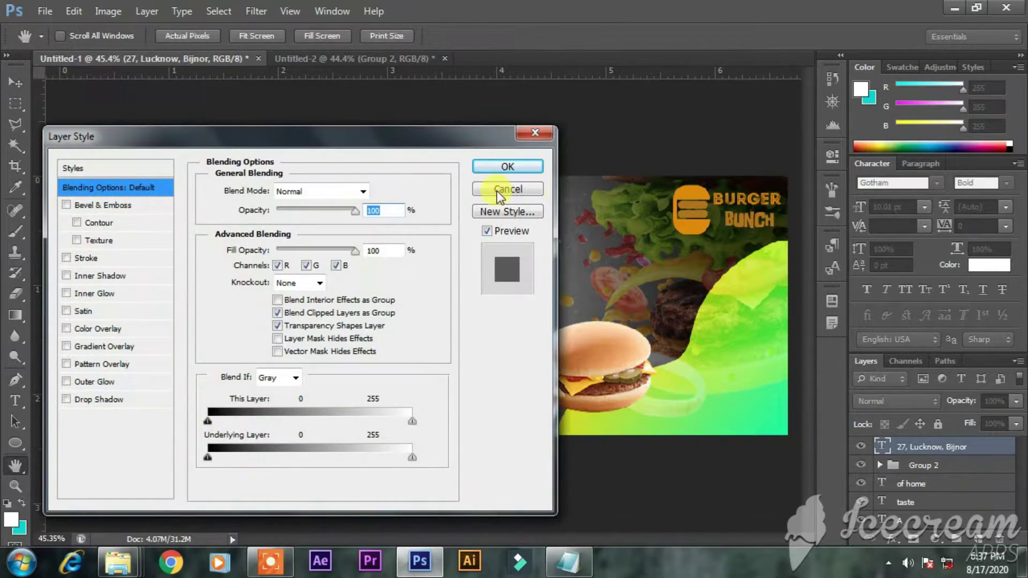
left_click(499, 190)
left_click_drag(344, 409, 346, 426)
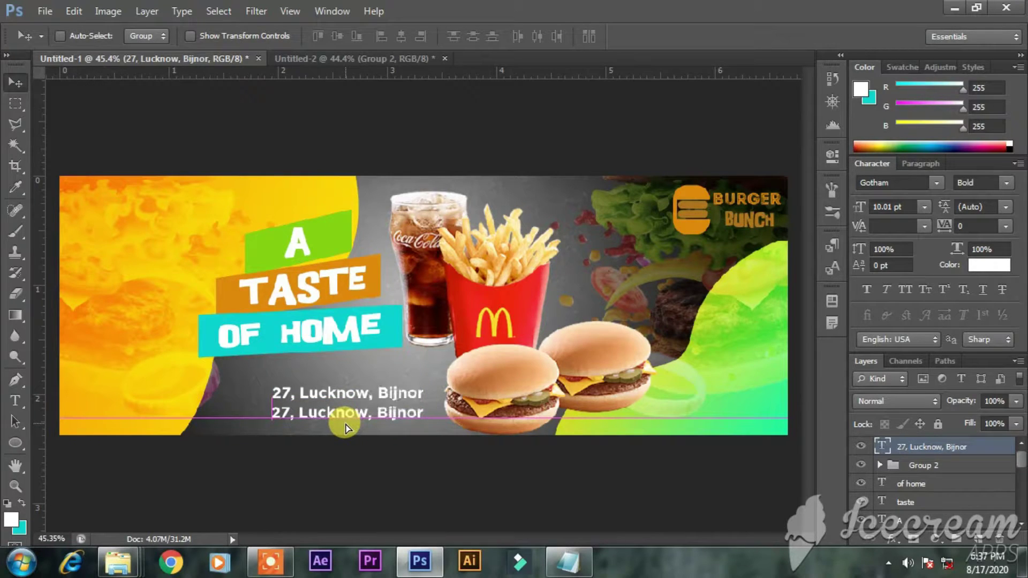
double_click(880, 451)
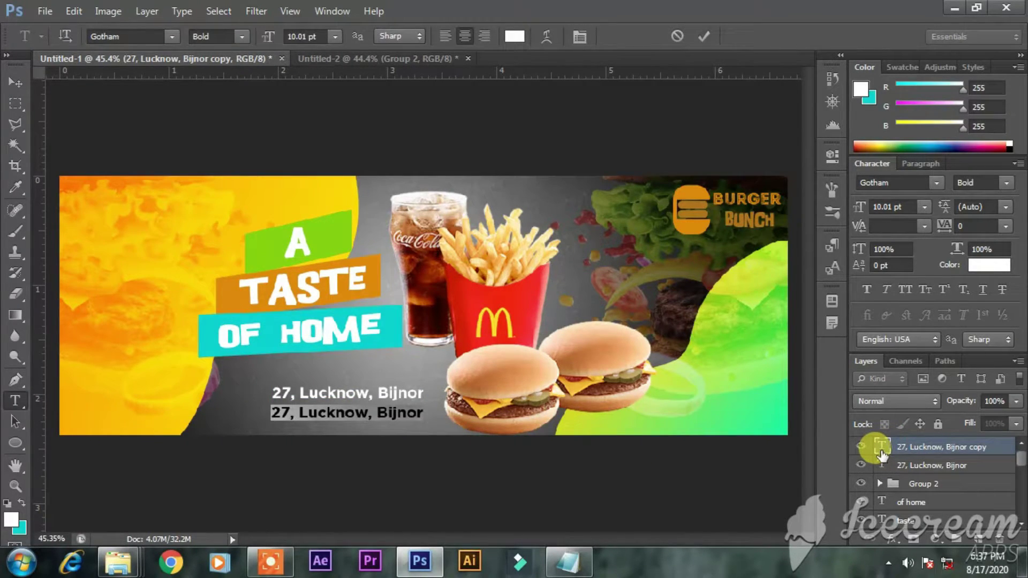
type("www")
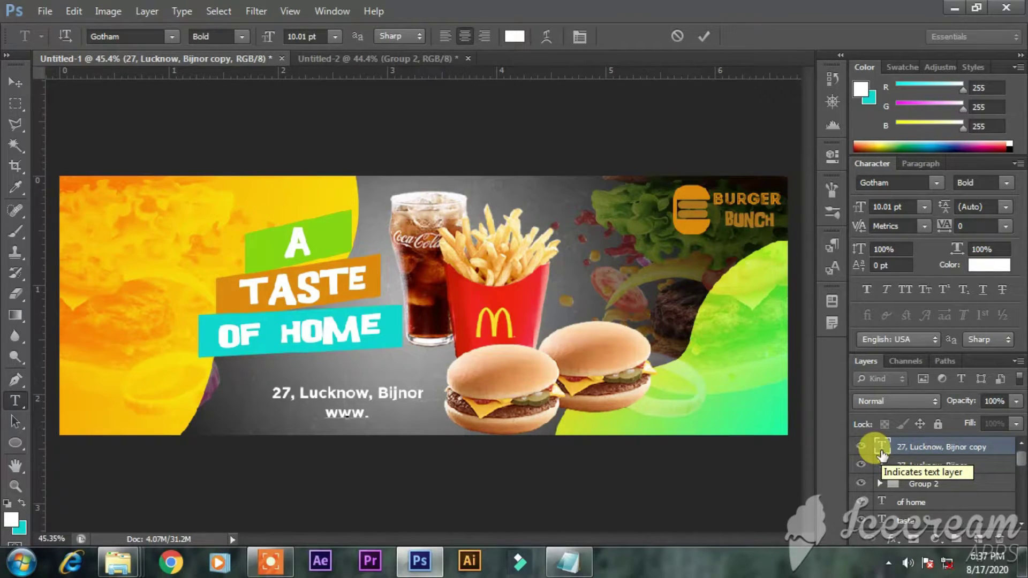
type(".BurgerB")
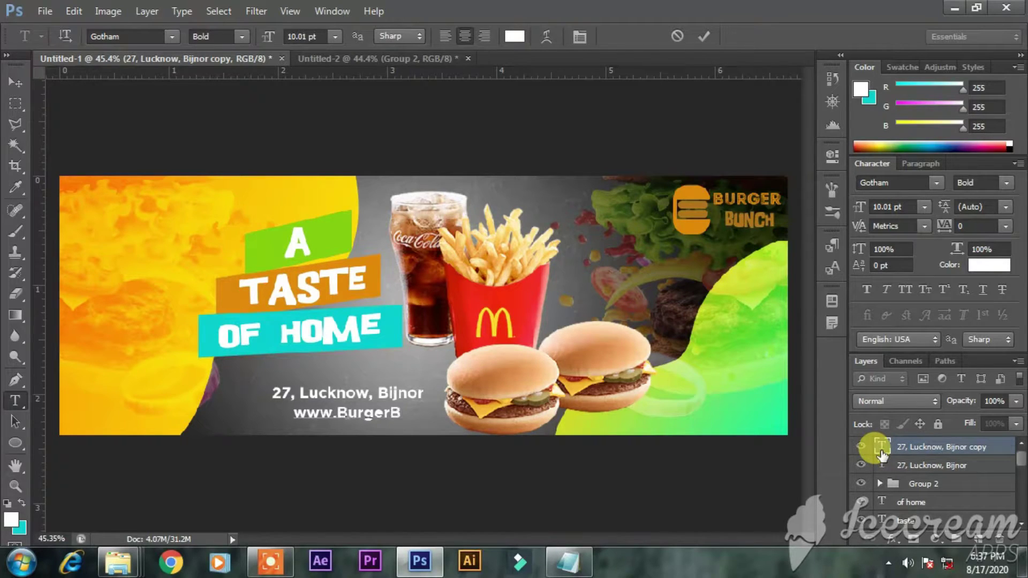
type("unch.com")
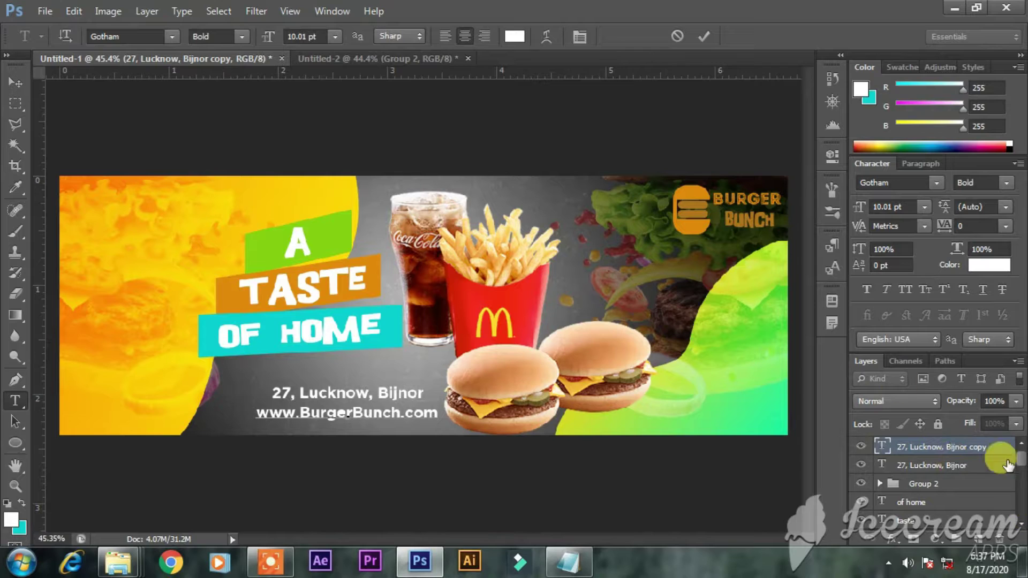
left_click(15, 81)
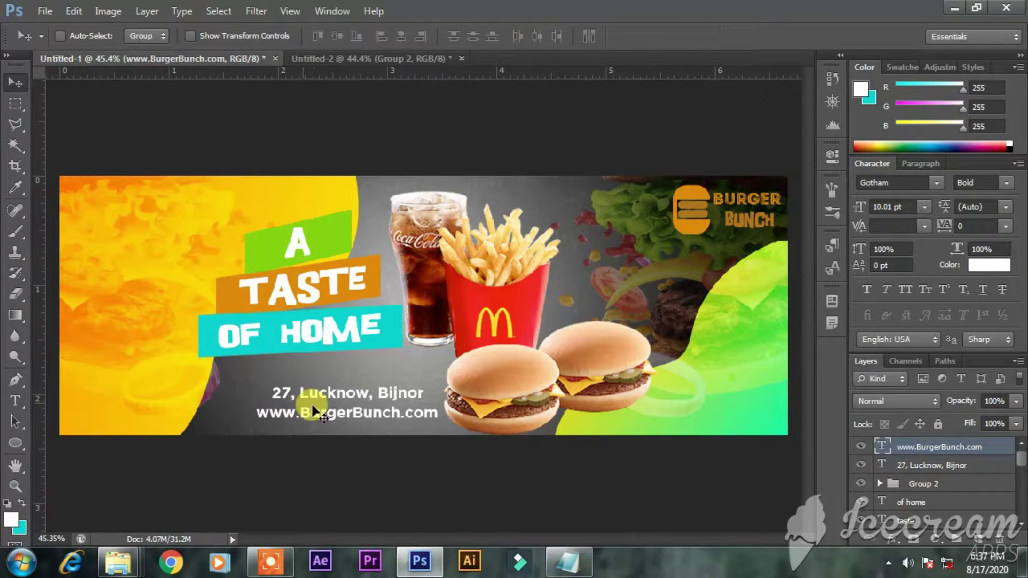
left_click(876, 469)
left_click_drag(472, 407, 457, 406)
- Draw a white drop custom shape, about 47 × 69 px, just above and left of the address line
scroll(141, 416, "up", 5)
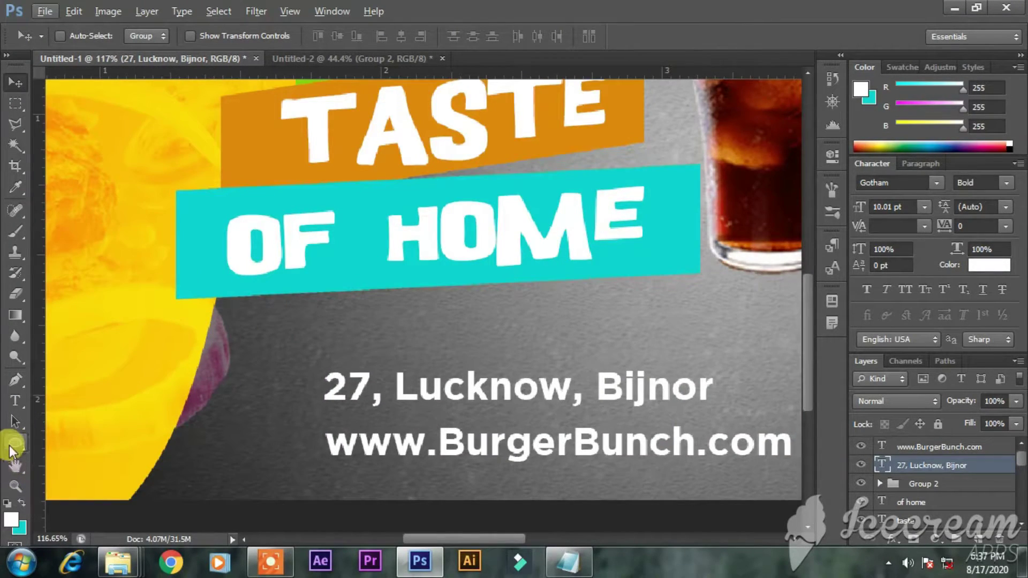
left_click(11, 445)
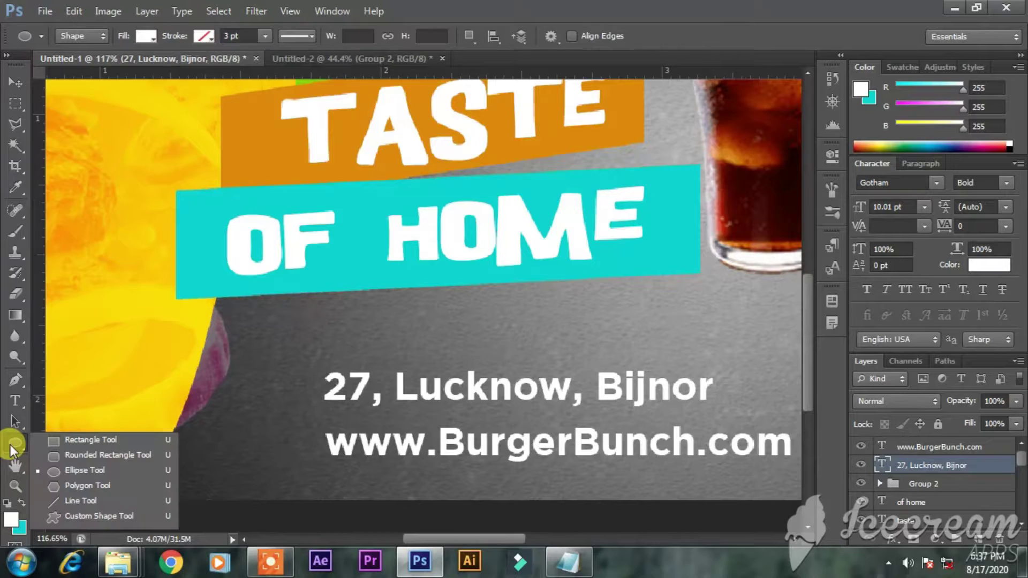
left_click(70, 514)
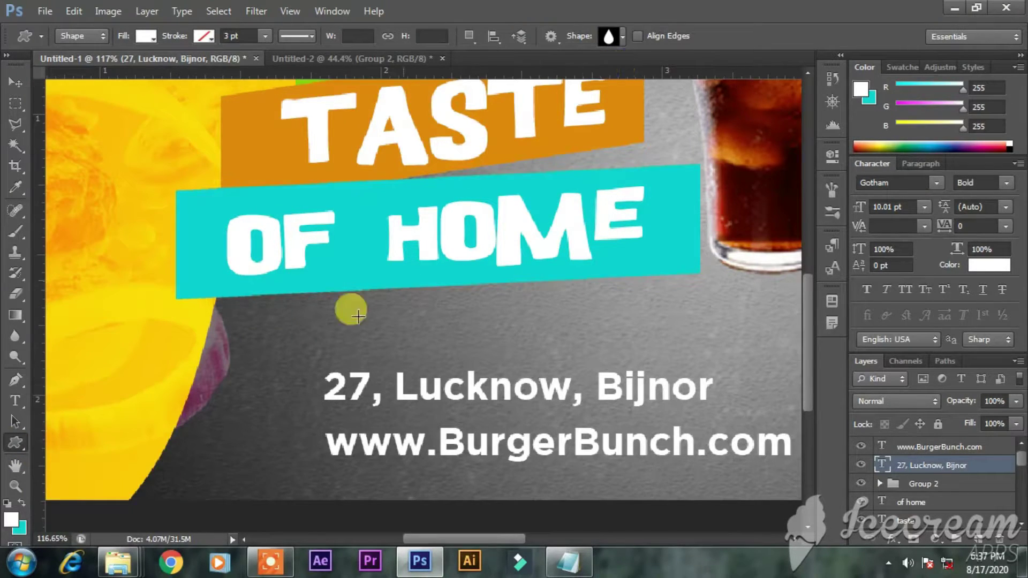
left_click_drag(282, 326, 327, 389)
left_click(610, 36)
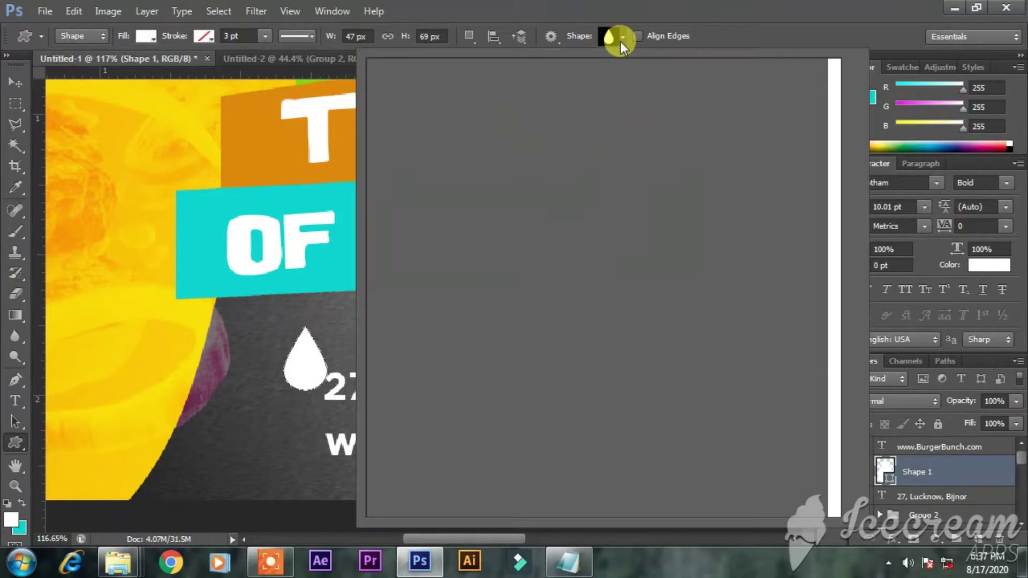
left_click(377, 505)
left_click_drag(261, 416, 276, 443)
left_click(15, 83)
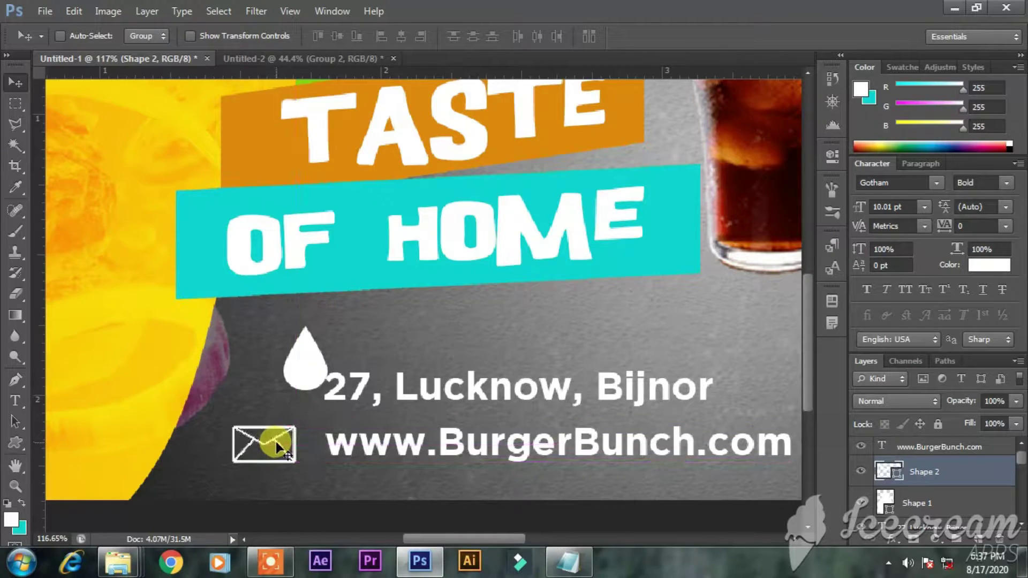
key("Delete")
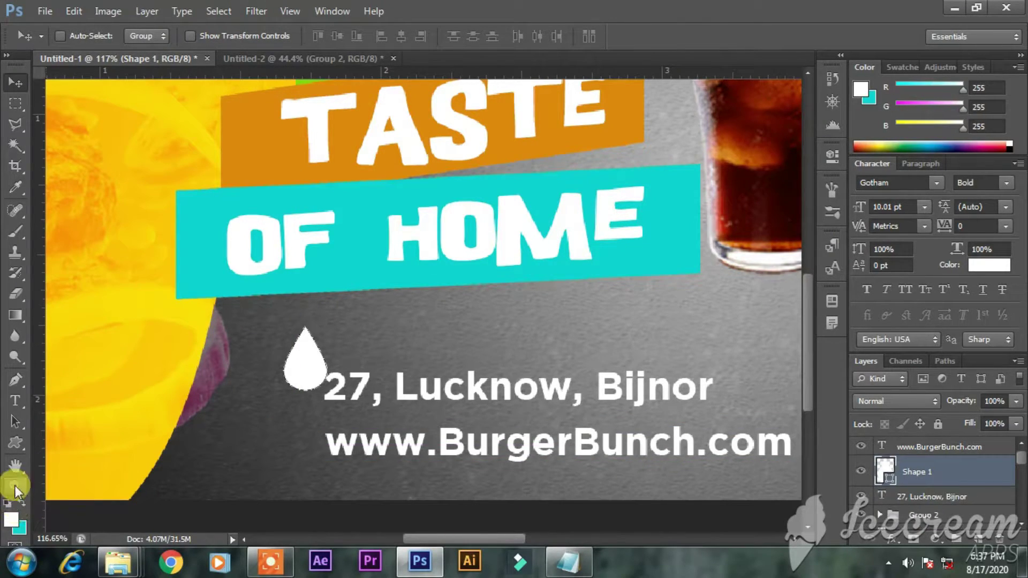
- Draw a white globe custom shape to the left of the website line
left_click(25, 439)
left_click(622, 36)
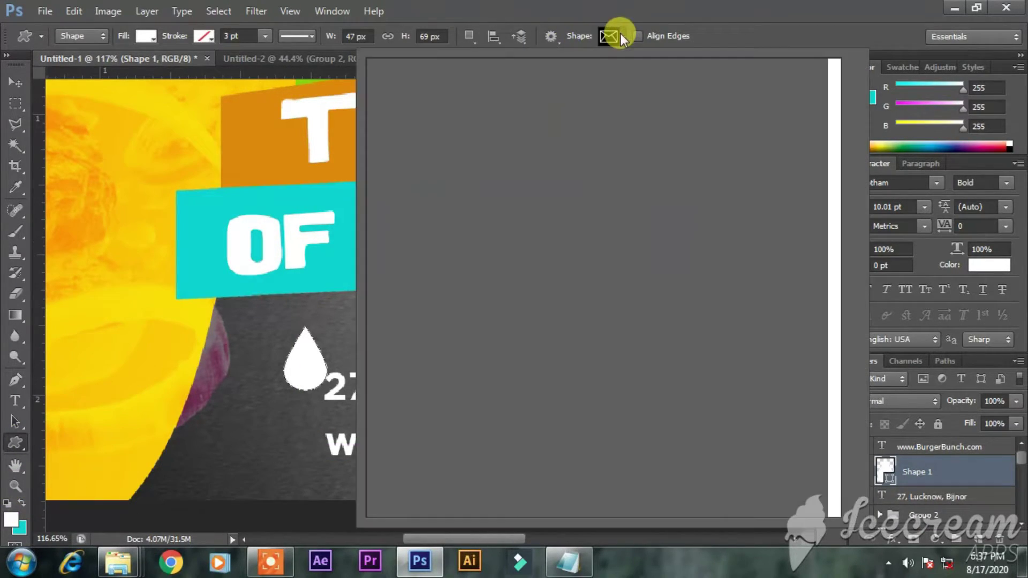
left_click(763, 508)
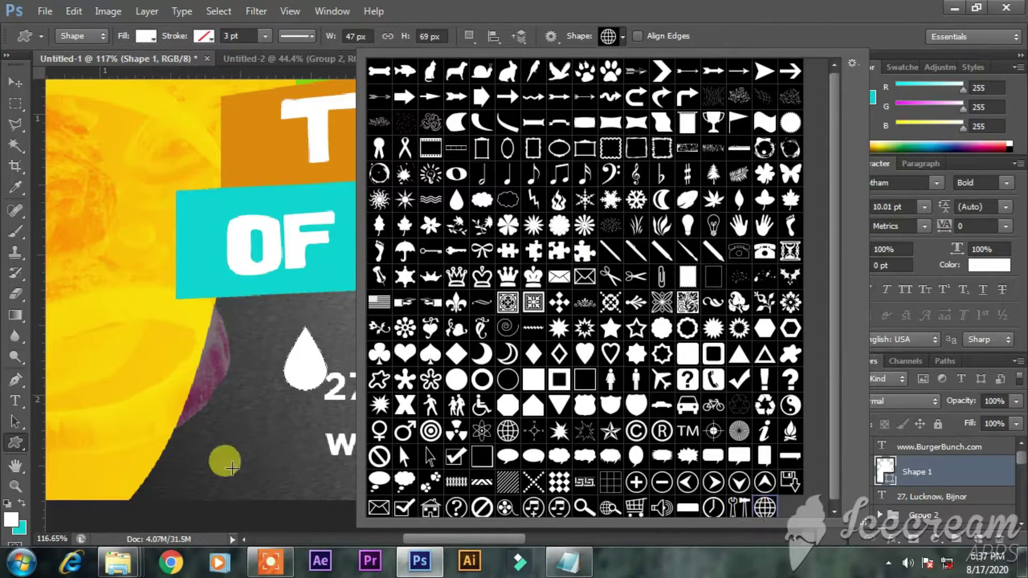
left_click_drag(260, 423, 308, 469)
- Rasterize the globe and drop shape layers
left_click(12, 92)
right_click(910, 462)
left_click(787, 172)
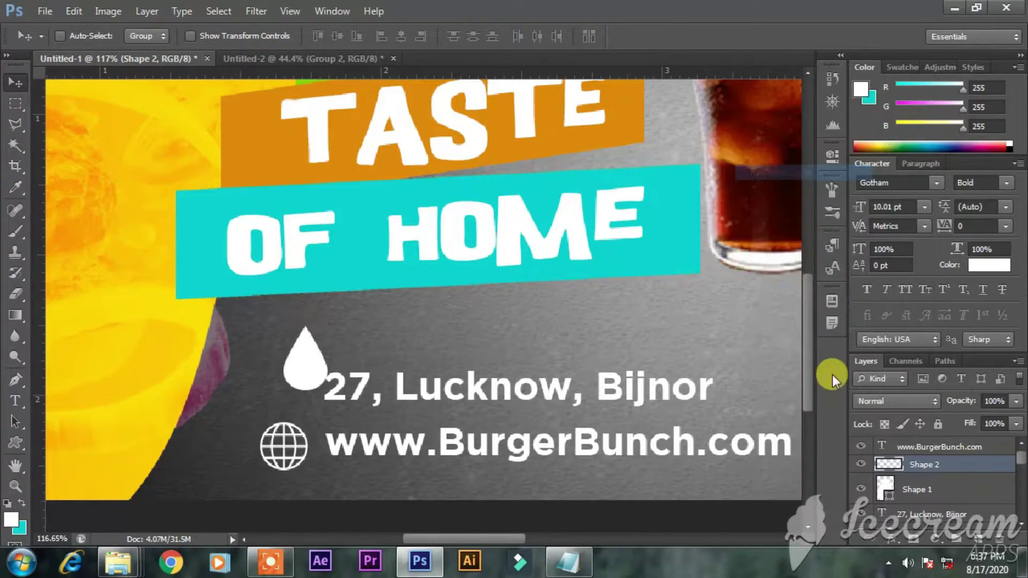
right_click(915, 484)
left_click(876, 110)
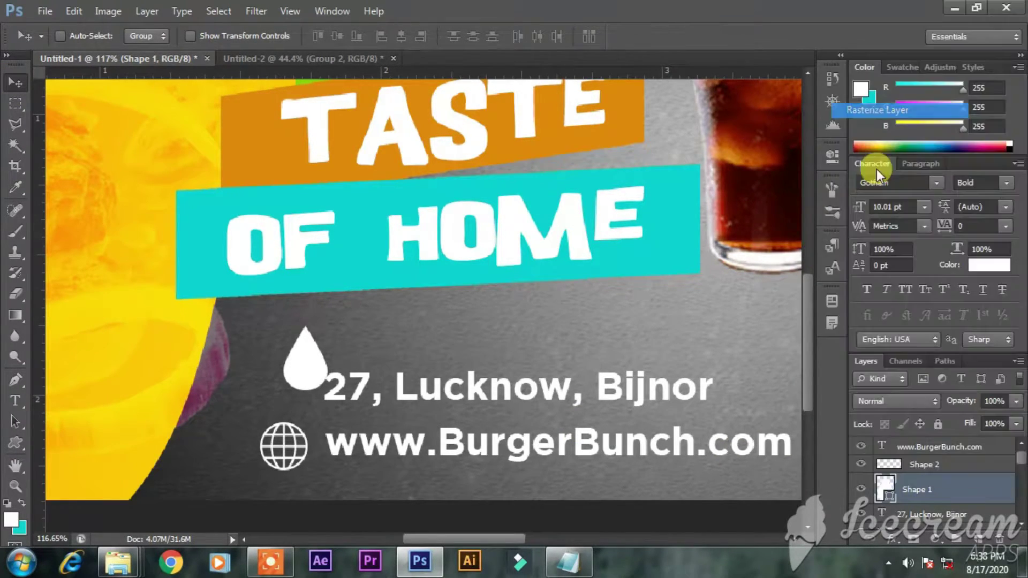
- Move the drop above the globe and rotate it upside down to form a location pin
left_click_drag(309, 363, 288, 368)
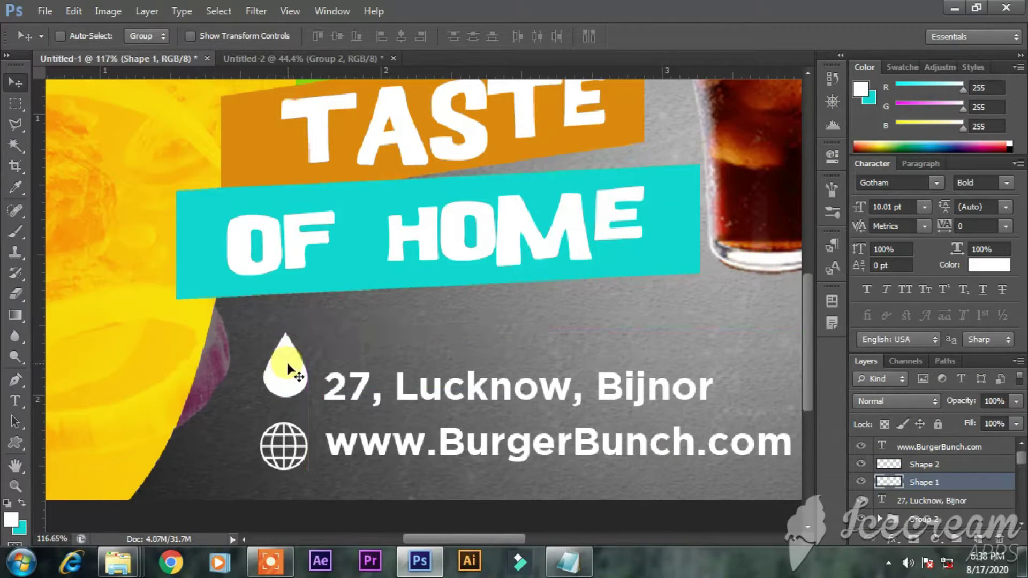
key("ctrl+t")
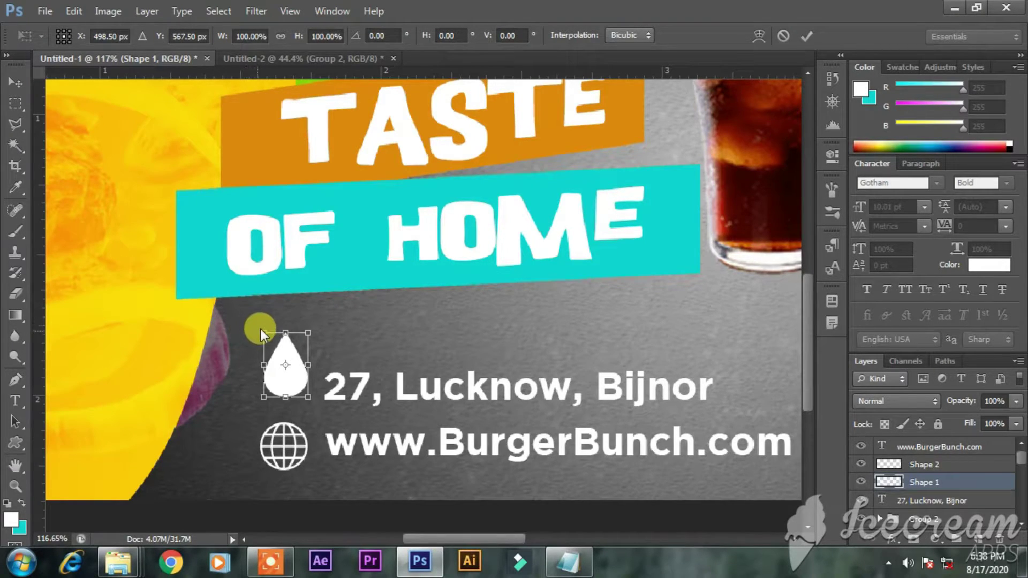
left_click_drag(252, 322, 275, 377)
key("Return")
- Scale the location pin down slightly and position it beside the address line, centred above the globe icon
scroll(275, 376, "up", 3)
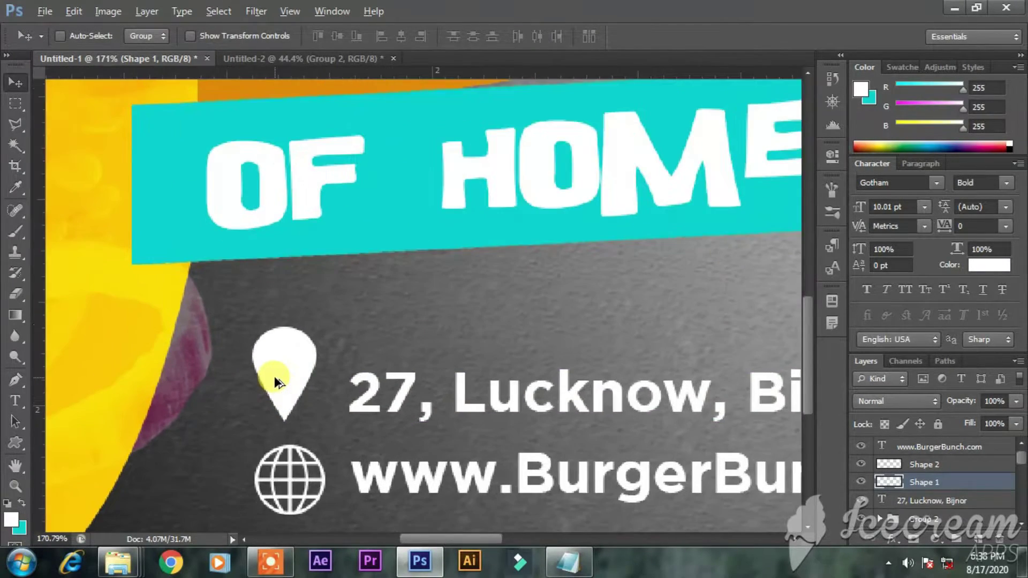
key("ctrl+t")
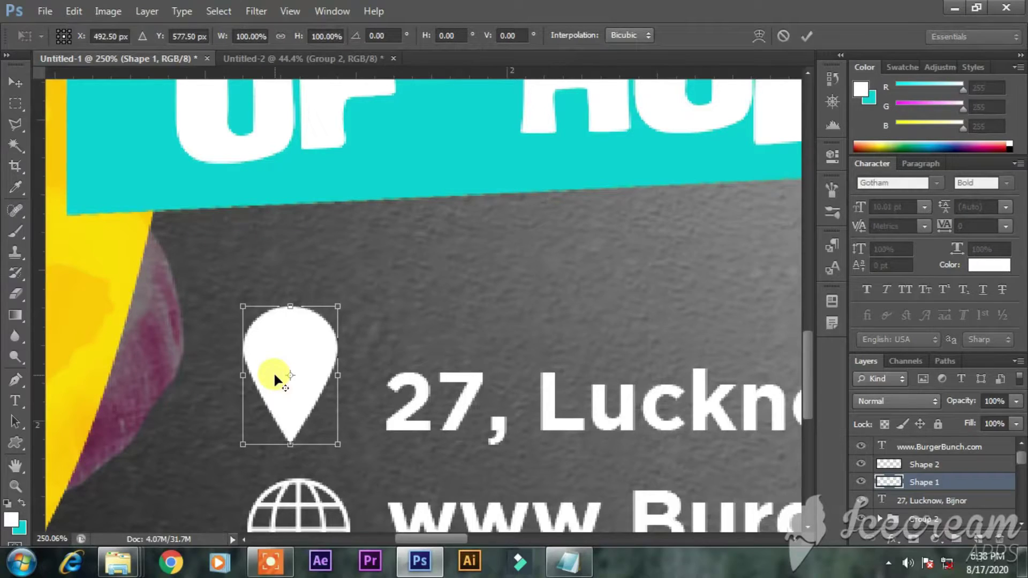
left_click_drag(332, 310, 323, 327)
mouse_move(319, 369)
left_mouse_down()
mouse_move(328, 391)
mouse_move(322, 384)
left_mouse_up()
key("Return")
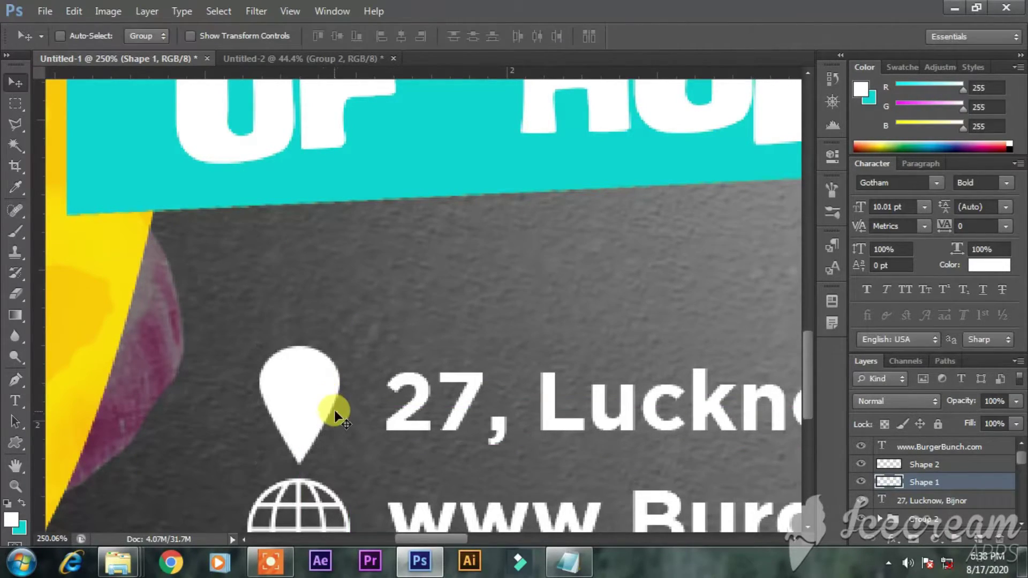
- Draw a white ellipse of about 29 × 28 px inside the round head of the location pin
left_click(16, 438)
left_click_drag(20, 435, 37, 451)
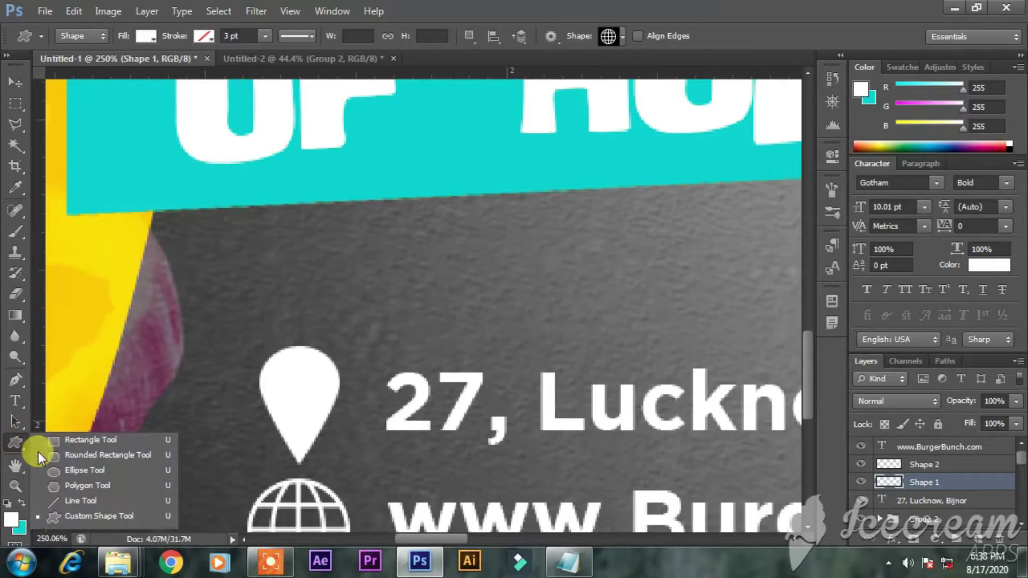
left_click(69, 471)
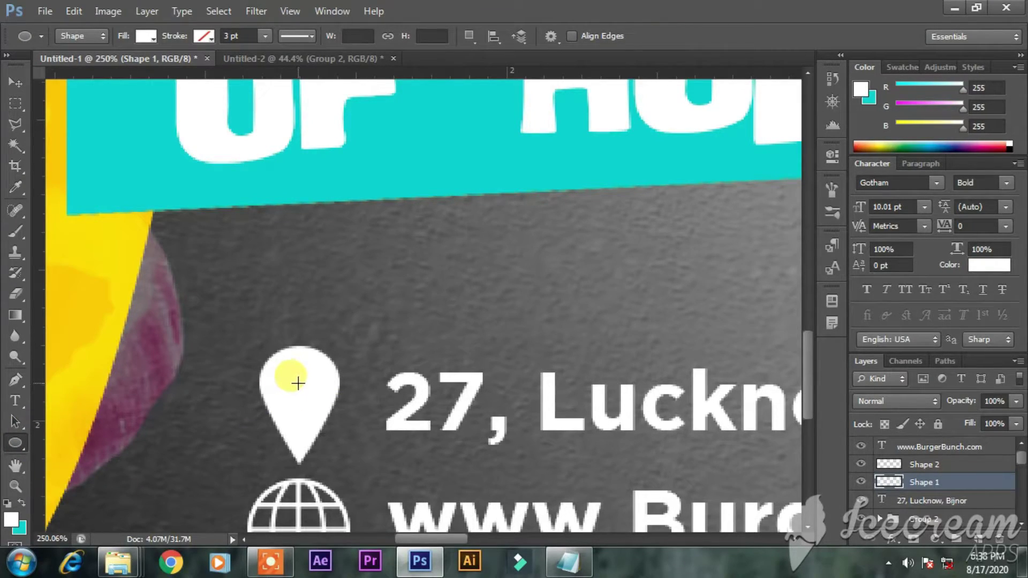
left_click_drag(298, 380, 322, 408)
left_click_drag(324, 408, 297, 391)
left_click(21, 85)
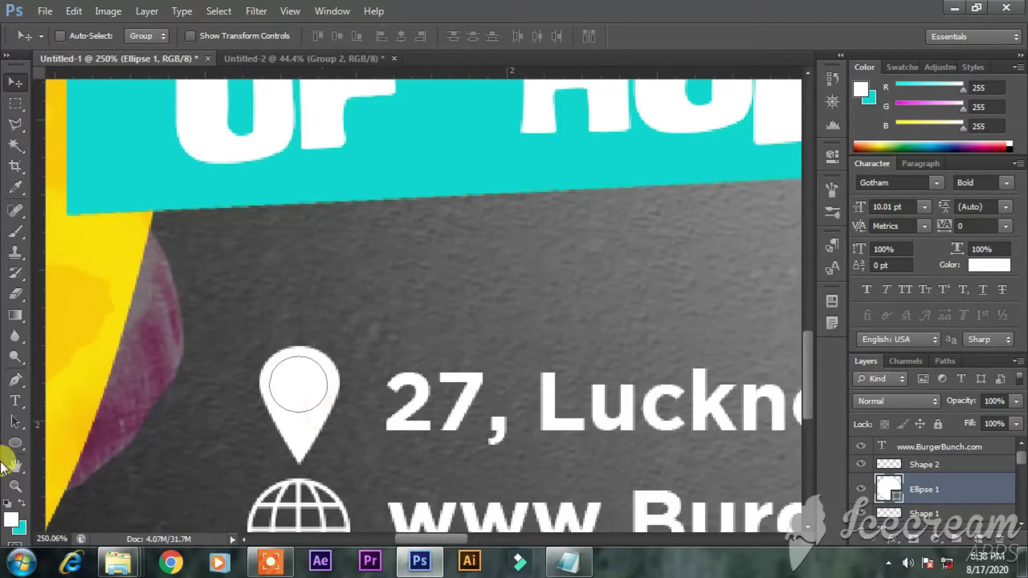
- Change the fill of the ellipse inside the location pin to black
left_click(15, 442)
left_click(145, 36)
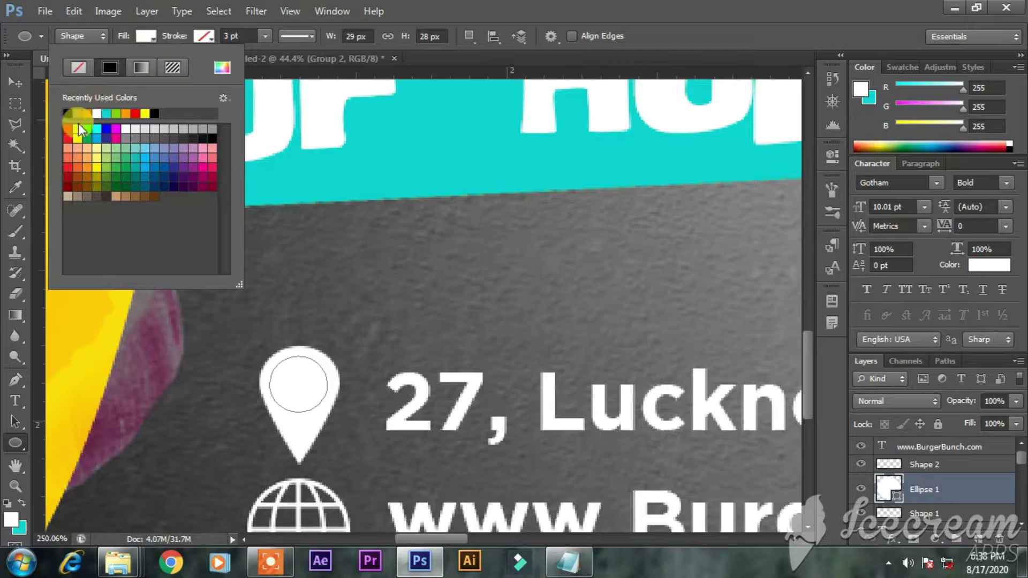
left_click(68, 114)
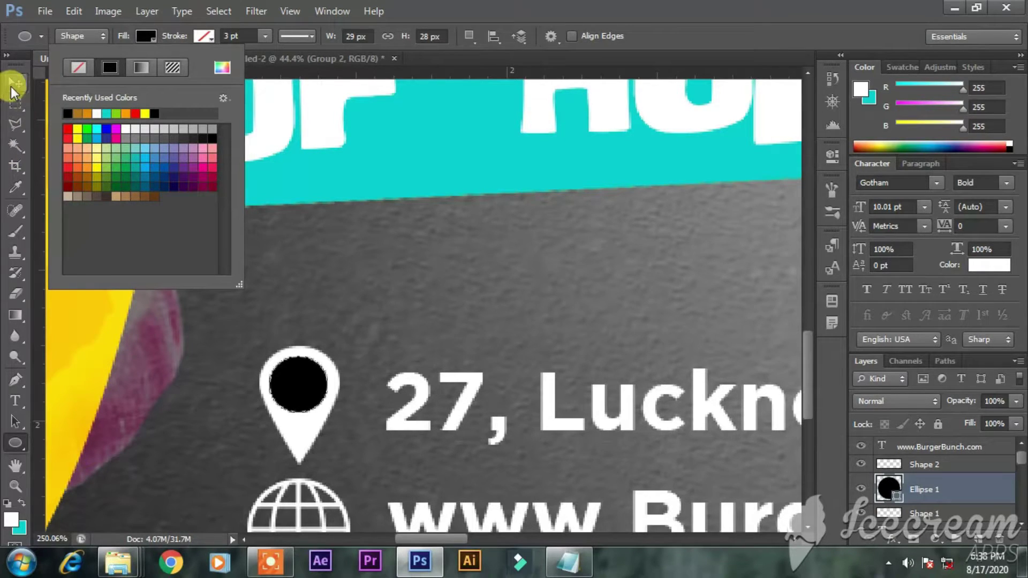
left_click(15, 104)
key("v")
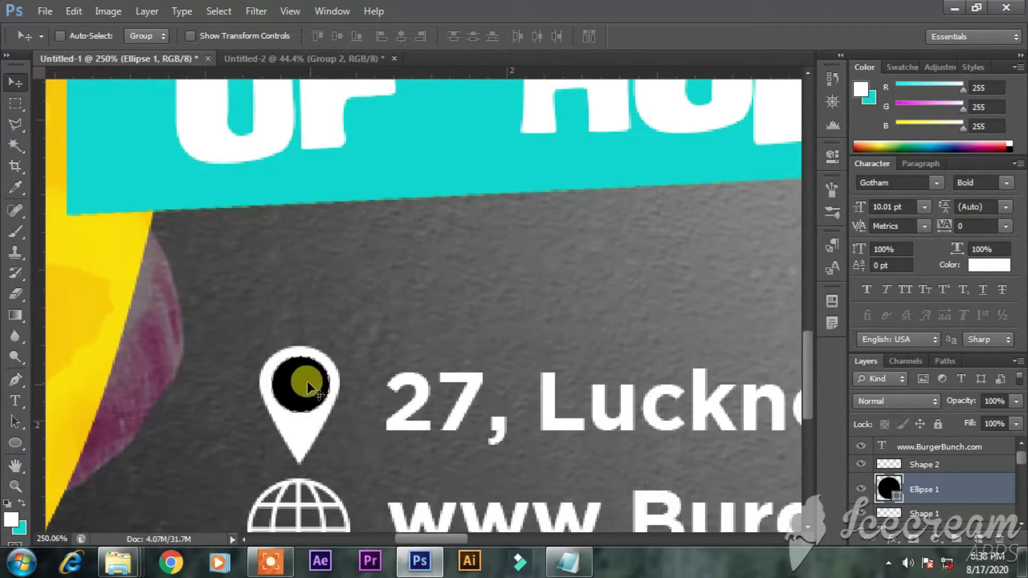
- Stretch the black ellipse slightly in width and height so that it fills the pin head evenly
scroll(293, 367, "up", 5)
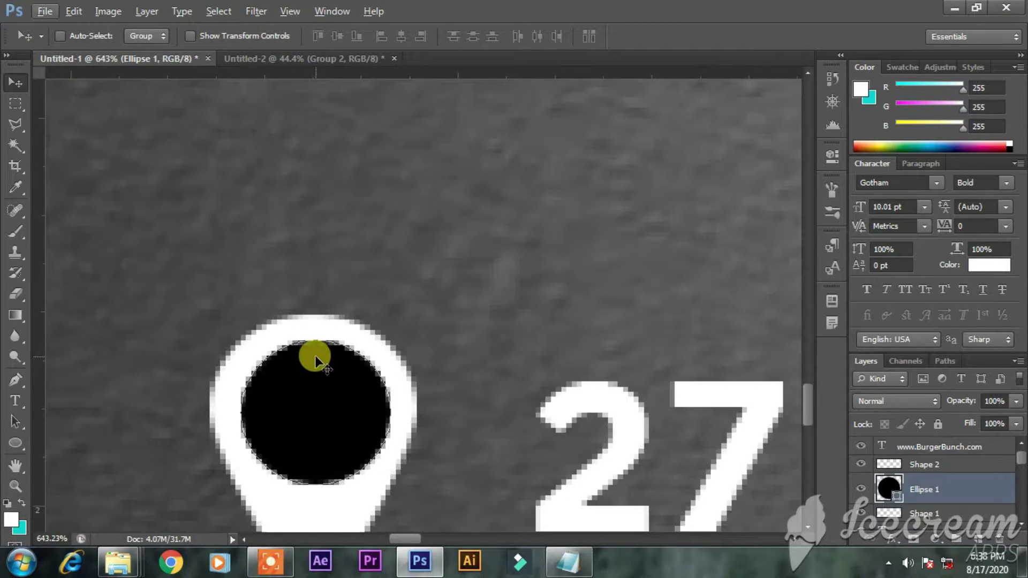
key("ctrl+t")
left_click_drag(240, 412, 231, 412)
mouse_move(312, 484)
left_mouse_down()
mouse_move(299, 483)
mouse_move(315, 488)
left_mouse_up()
key("Return")
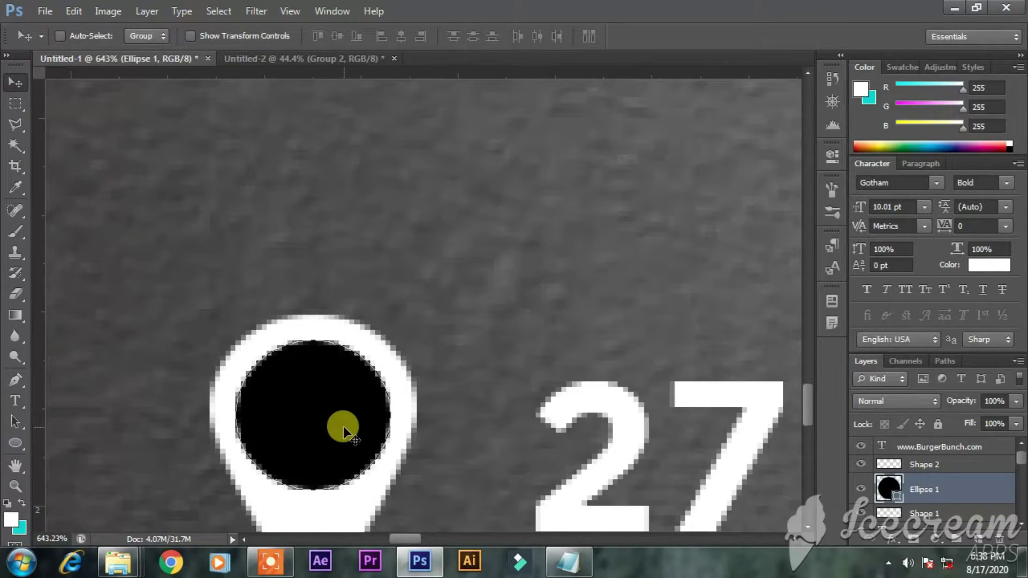
key("ctrl+0")
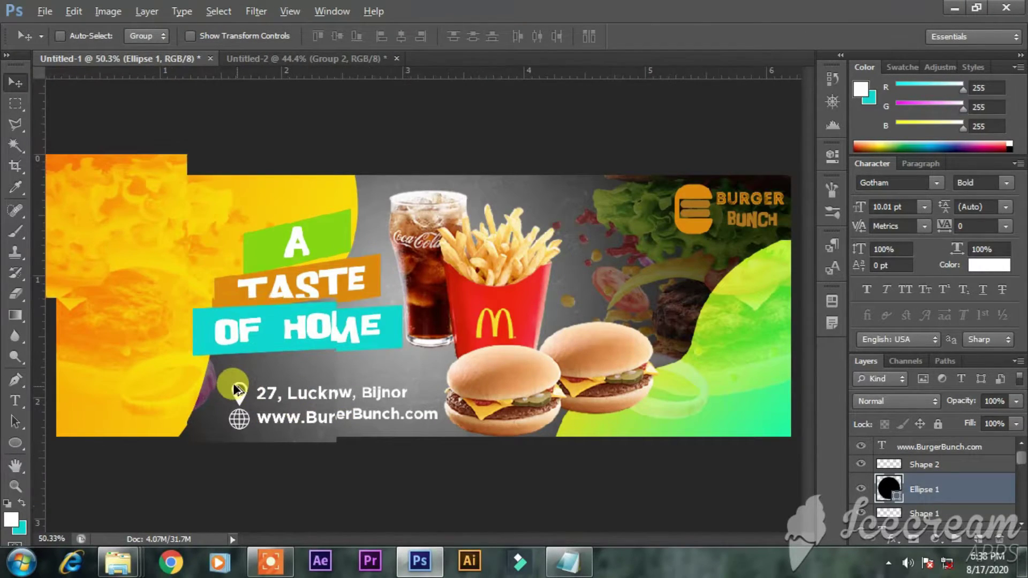
- Rasterize the black ellipse layer
scroll(236, 389, "up", 4)
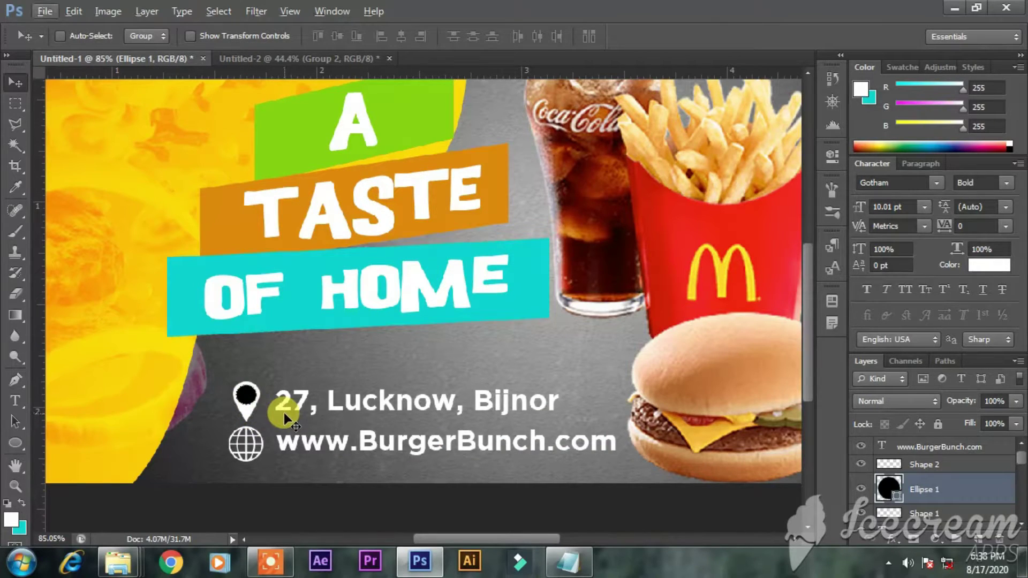
scroll(289, 410, "up", 1)
right_click(999, 498)
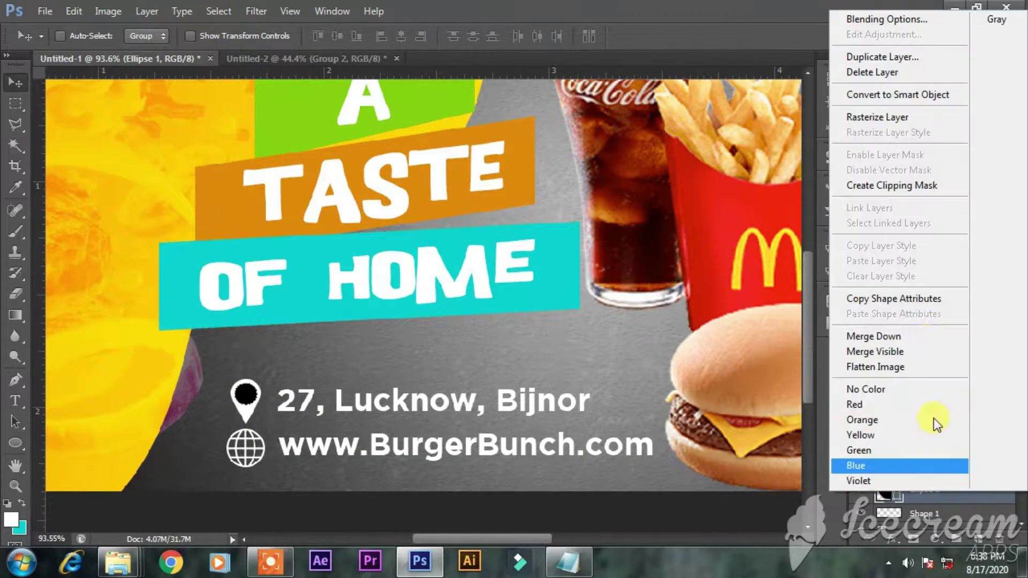
left_click(890, 116)
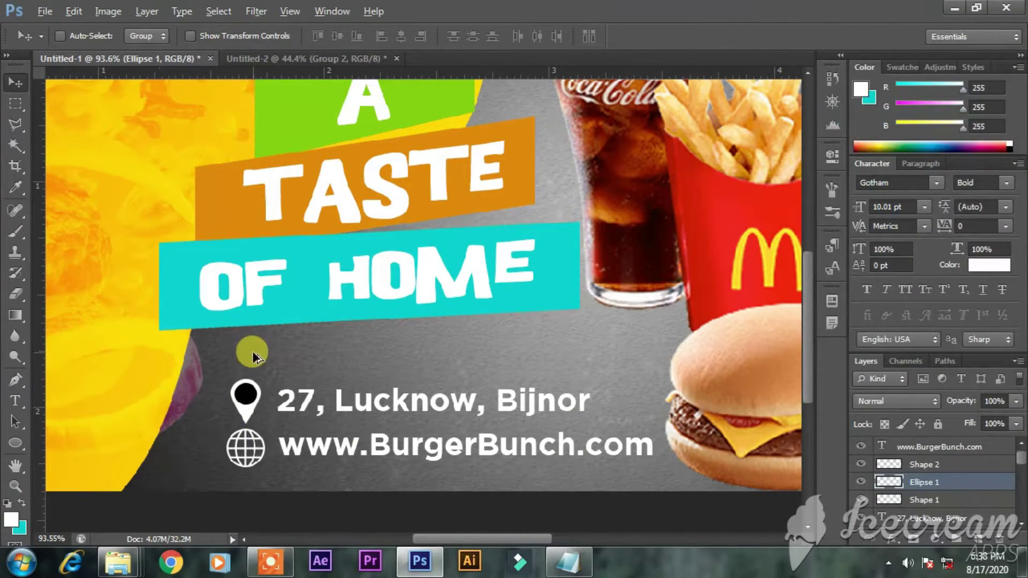
- Draw three small white dots, each about 10 px across, in the empty area above and beside the location pin
scroll(246, 407, "up", 12)
scroll(293, 413, "up", 3)
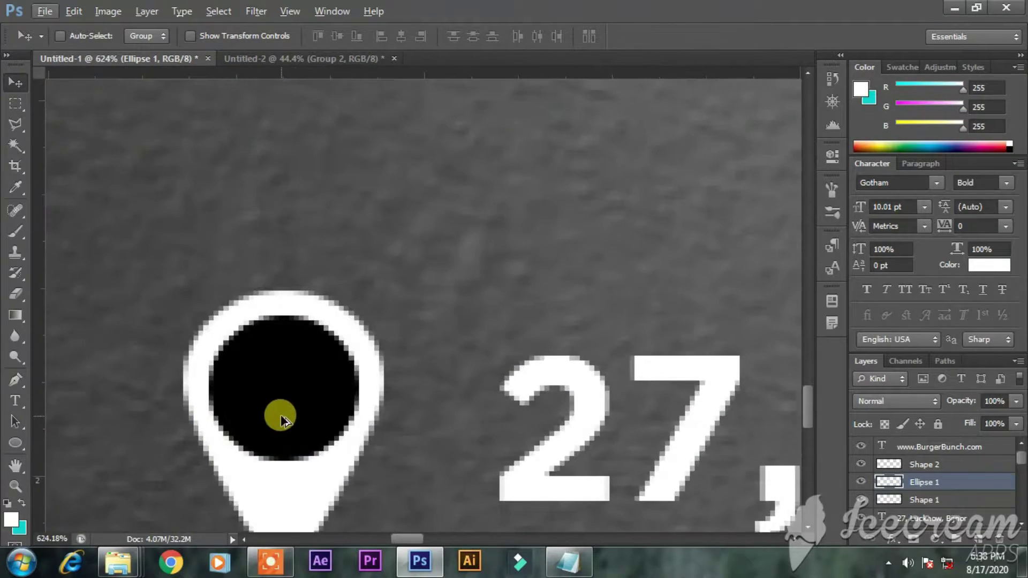
left_click(15, 441)
left_click_drag(405, 166, 436, 209)
left_click_drag(555, 242, 593, 284)
left_click_drag(395, 277, 437, 319)
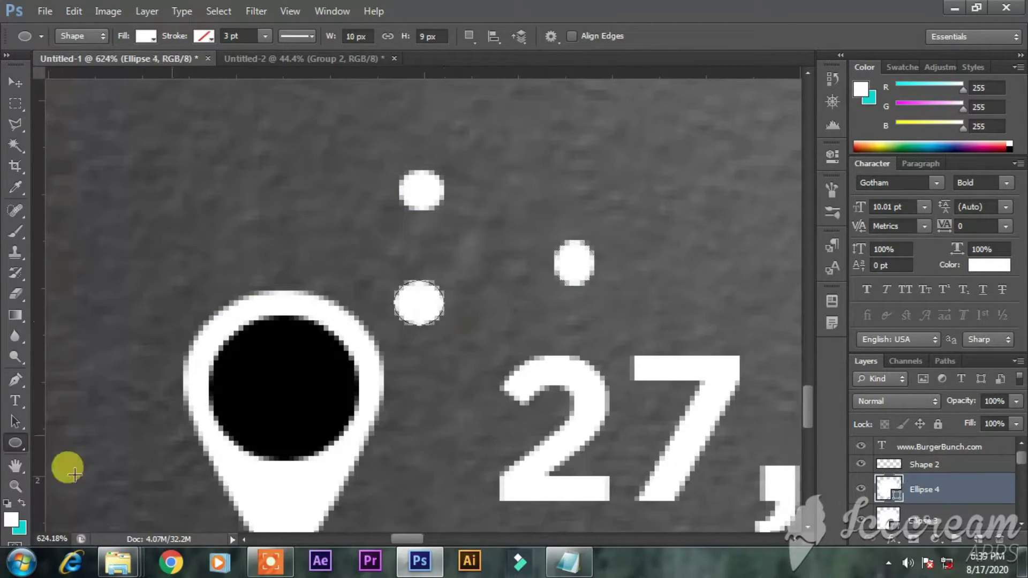
- Draw a thin vertical rounded rectangle about 2 × 26 px and place it as a bar joining the two vertically stacked dots
left_click_drag(27, 448, 81, 457)
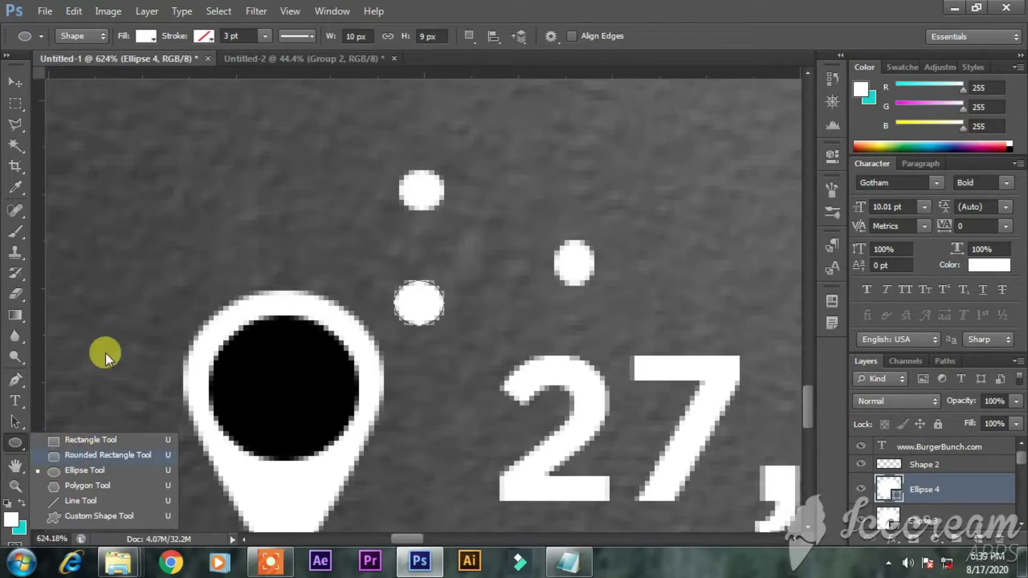
left_click_drag(139, 157, 144, 284)
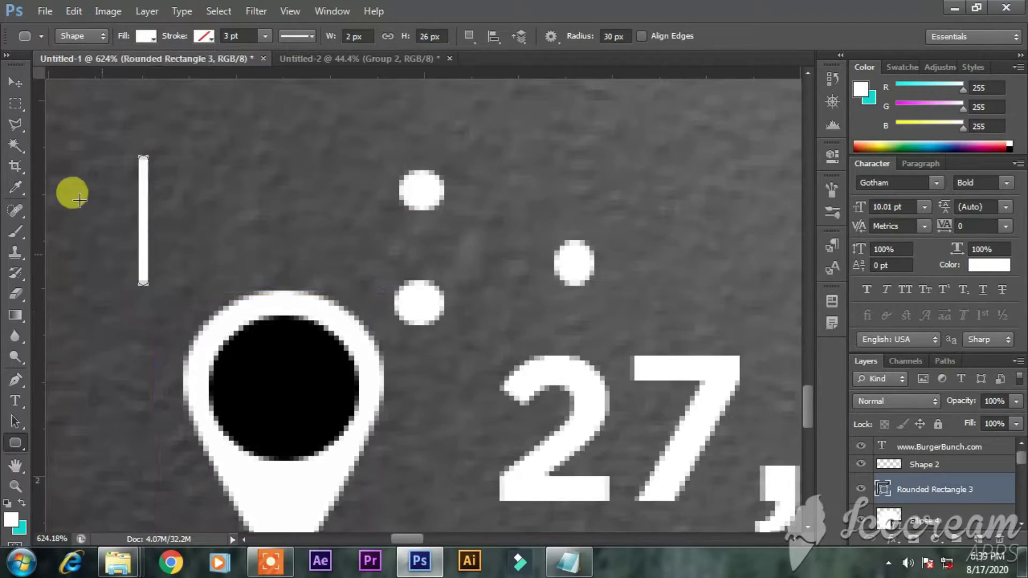
left_click(18, 85)
left_click_drag(147, 245, 419, 277)
- Duplicate the vertical bar and rotate the copy by about 78° so that it connects the lower dot with the outlying dot
key("ctrl+j")
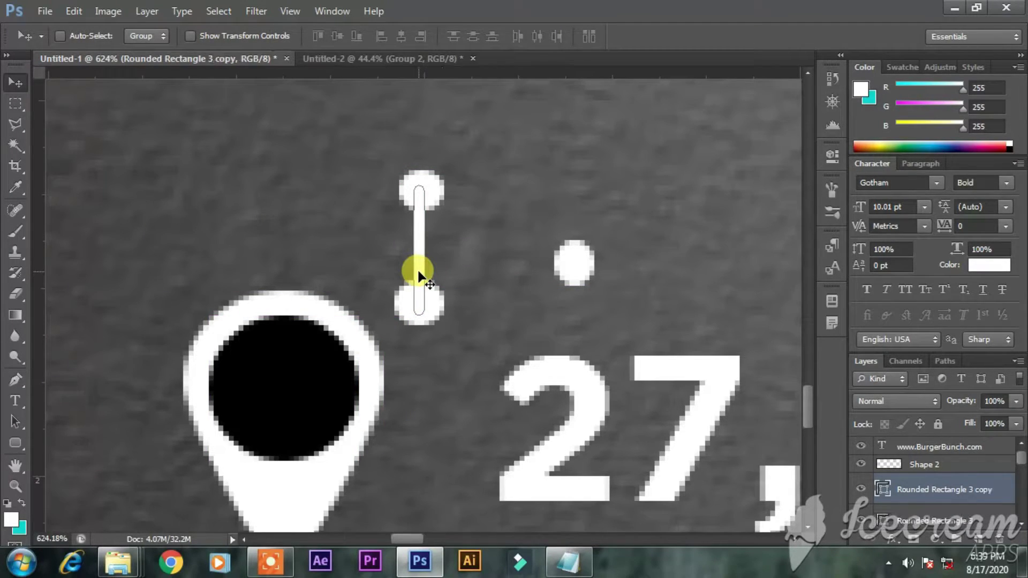
key("ctrl+t")
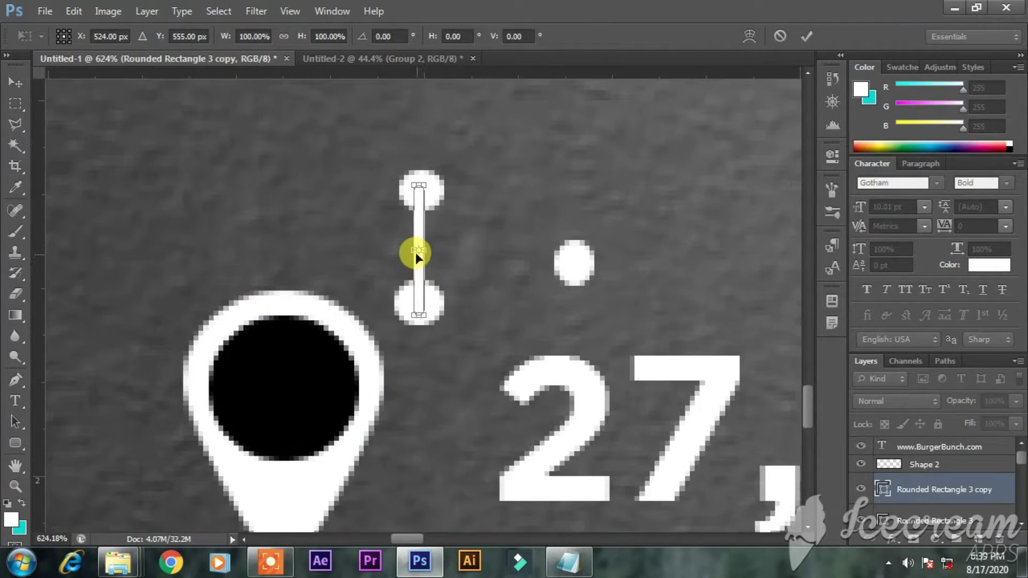
left_click_drag(419, 262, 575, 271)
left_click_drag(592, 378, 435, 336)
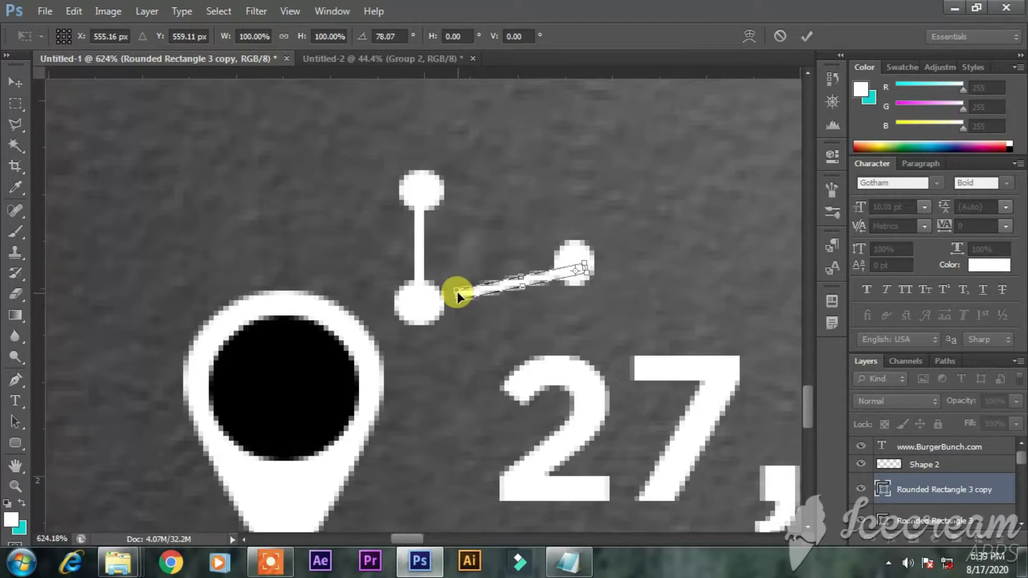
left_click_drag(456, 295, 420, 292)
key("Return")
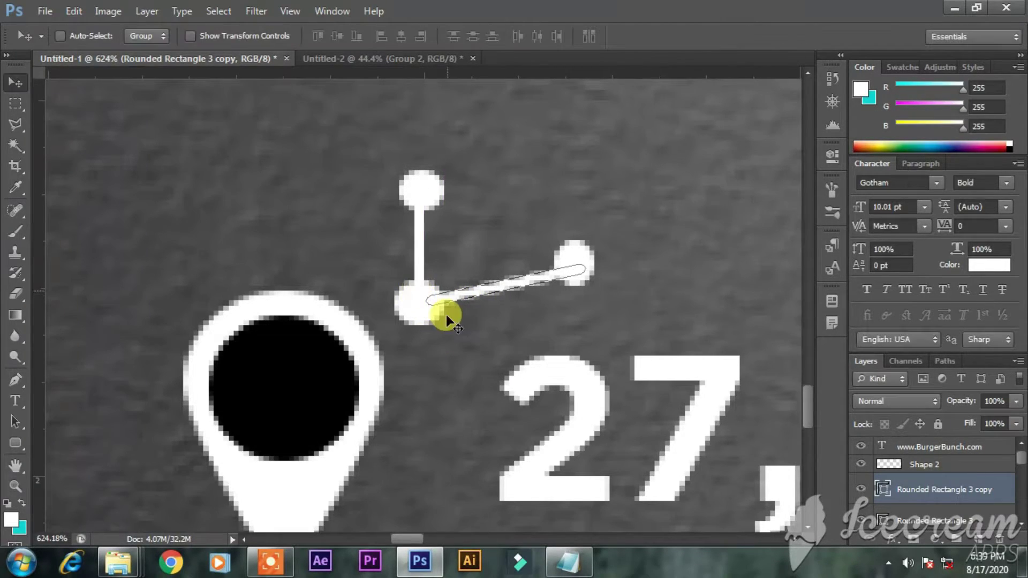
- Merge the three dots and two bars into a single shape layer and rasterize it
left_click(916, 466)
left_click(937, 490)
scroll(937, 492, "down", 2)
scroll(938, 495, "down", 3)
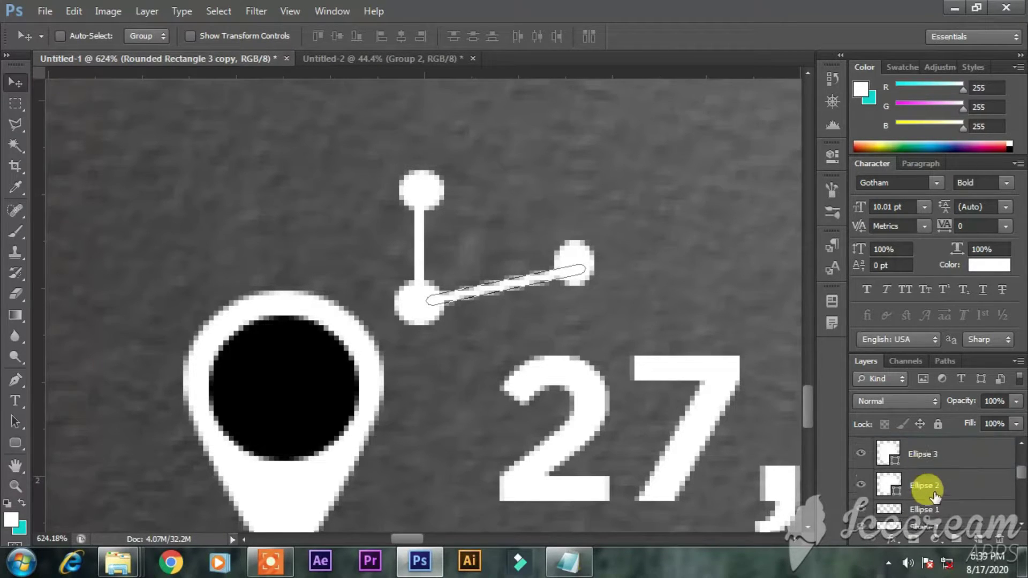
left_click(934, 485, "shift")
right_click(934, 484)
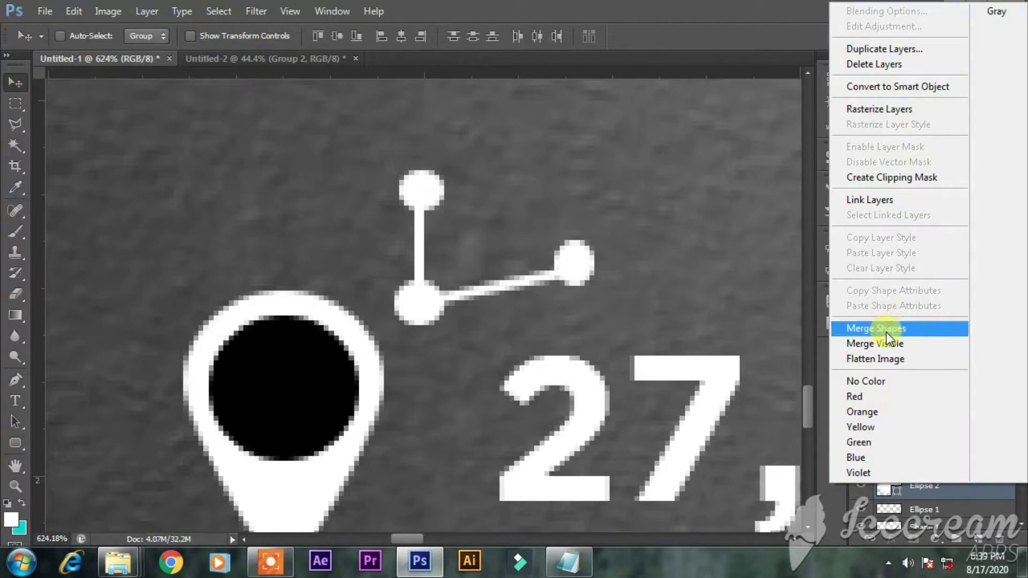
left_click(885, 331)
scroll(916, 444, "down", 5)
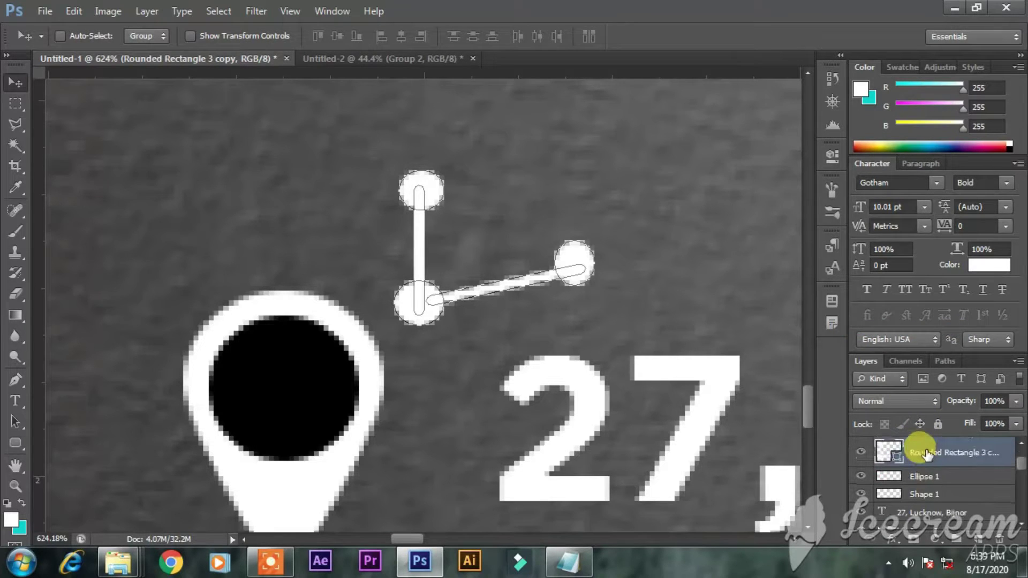
right_click(934, 453)
left_click(768, 173)
- Move the merged dot-and-line symbol onto the location pin and scale it down to fit inside the black circle
left_click_drag(416, 326, 291, 409)
key("ctrl+t")
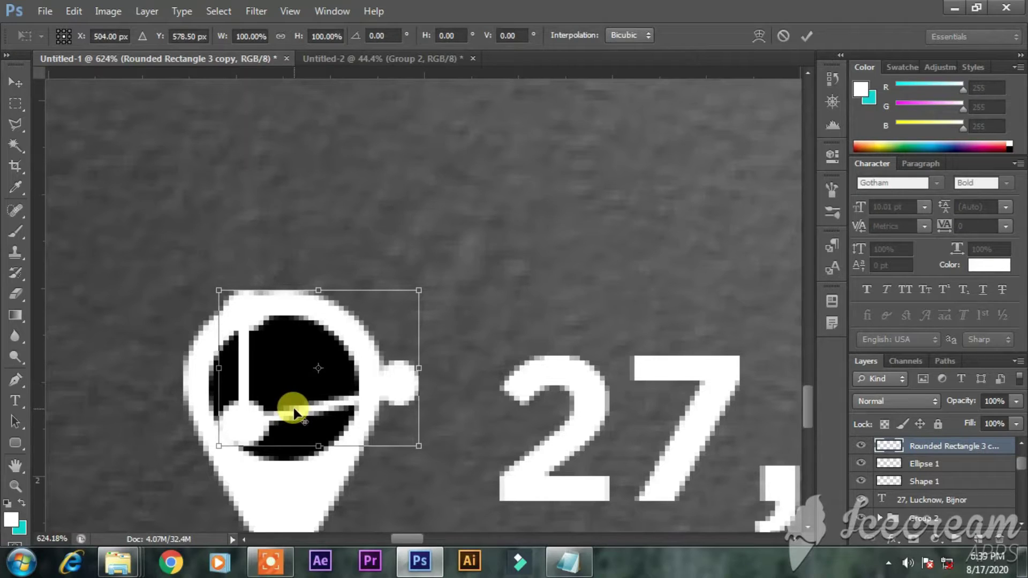
left_click_drag(410, 303, 292, 386)
key("Return")
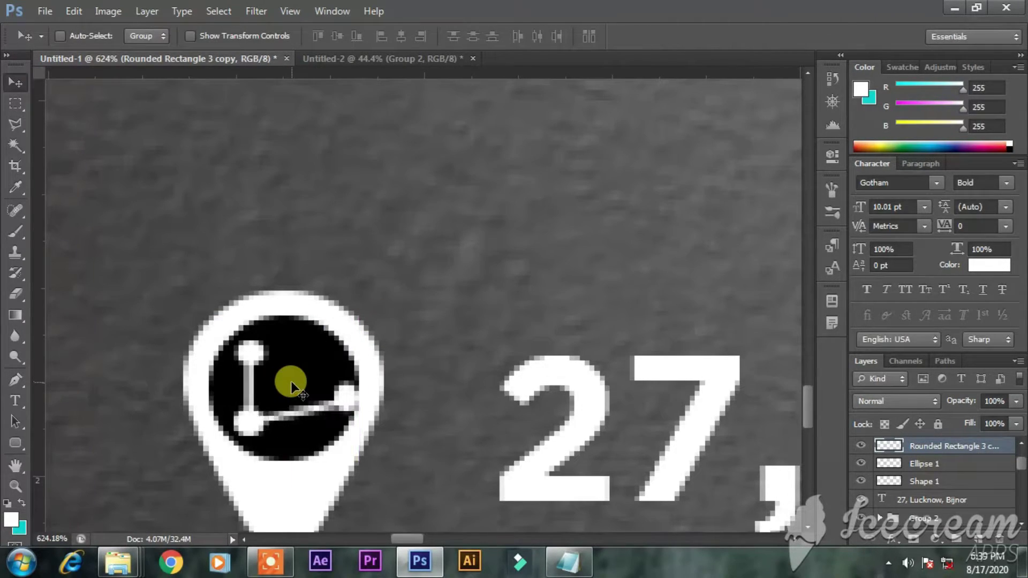
key("ctrl+0")
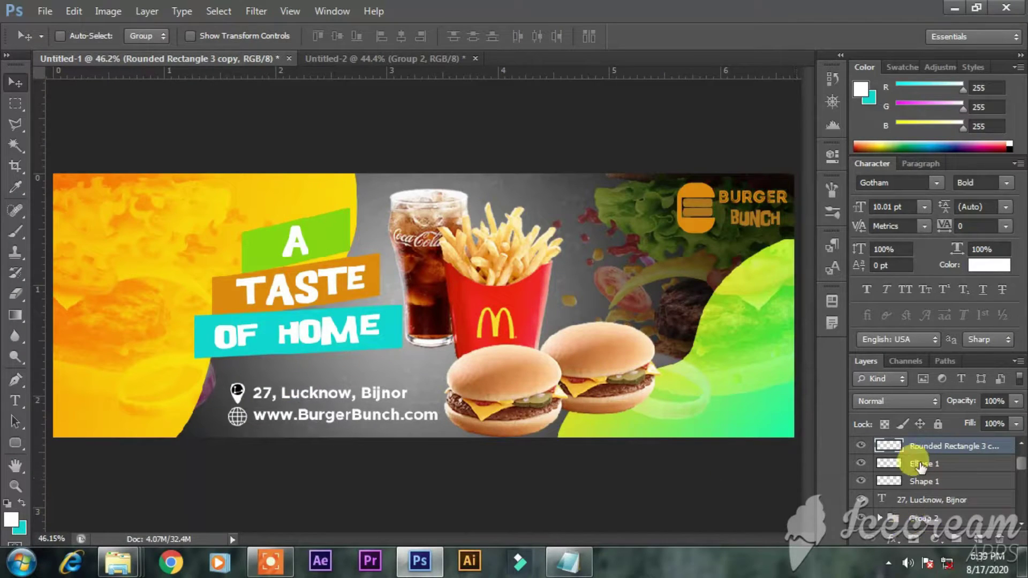
- Group the address and website text layers together with their location pin and globe icon layers
left_click(940, 481, "shift")
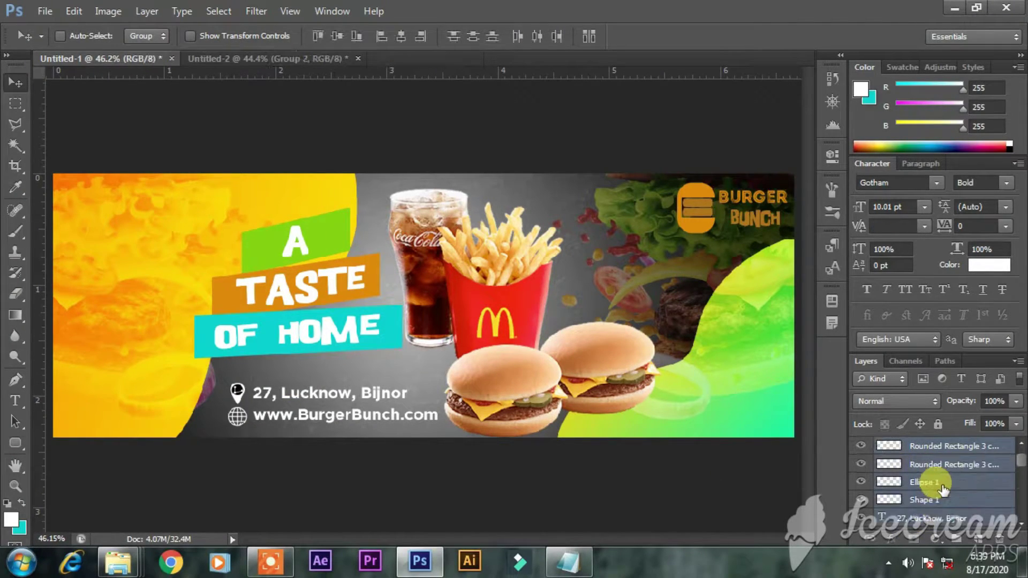
scroll(942, 476, "up", 1)
left_click(940, 465, "shift")
left_click(936, 447, "shift")
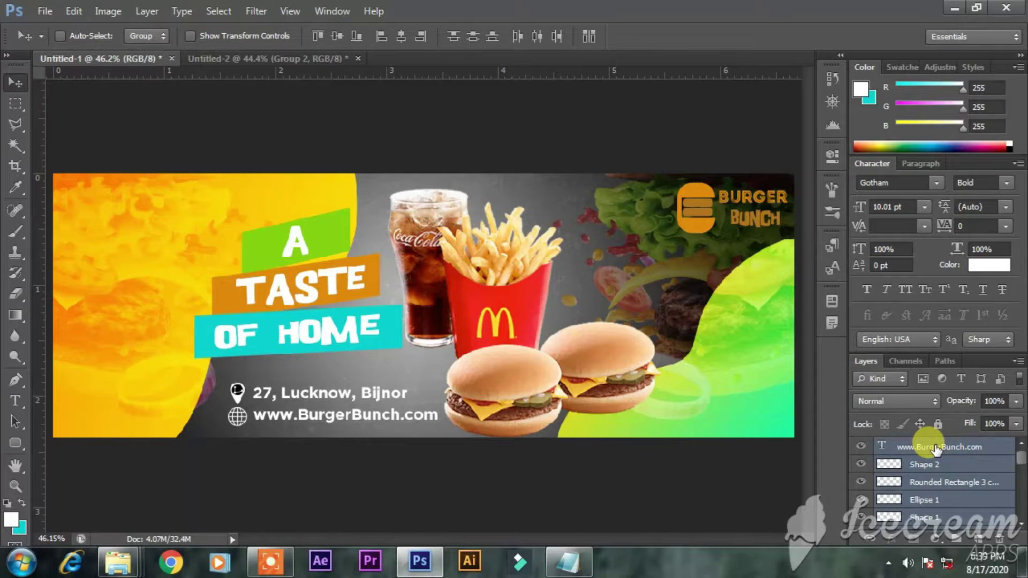
key("ctrl+g")
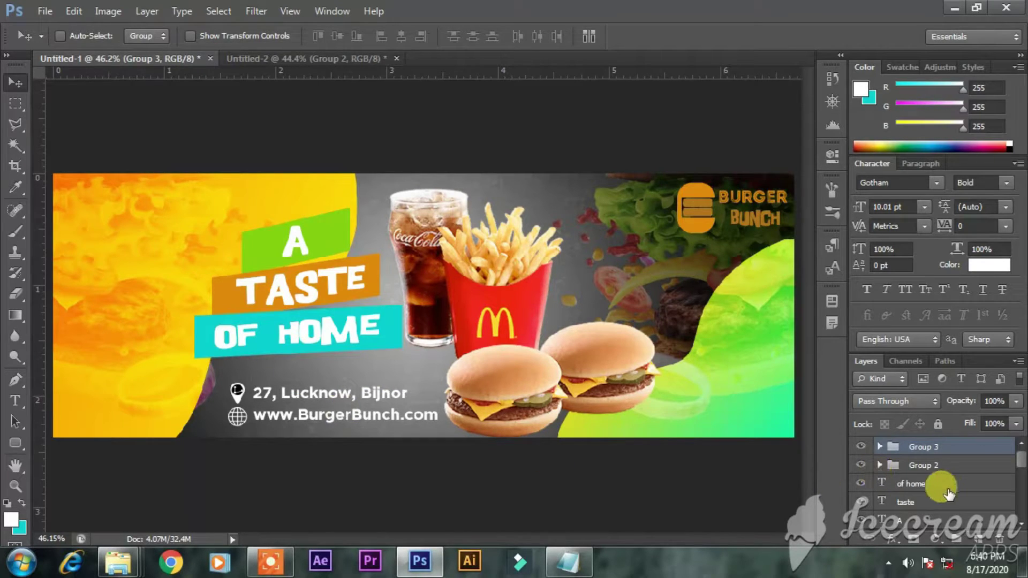
- Group the three headline text layers "of home", "taste" and "A"
left_click(928, 484)
scroll(928, 484, "down", 1)
left_click(920, 503, "shift")
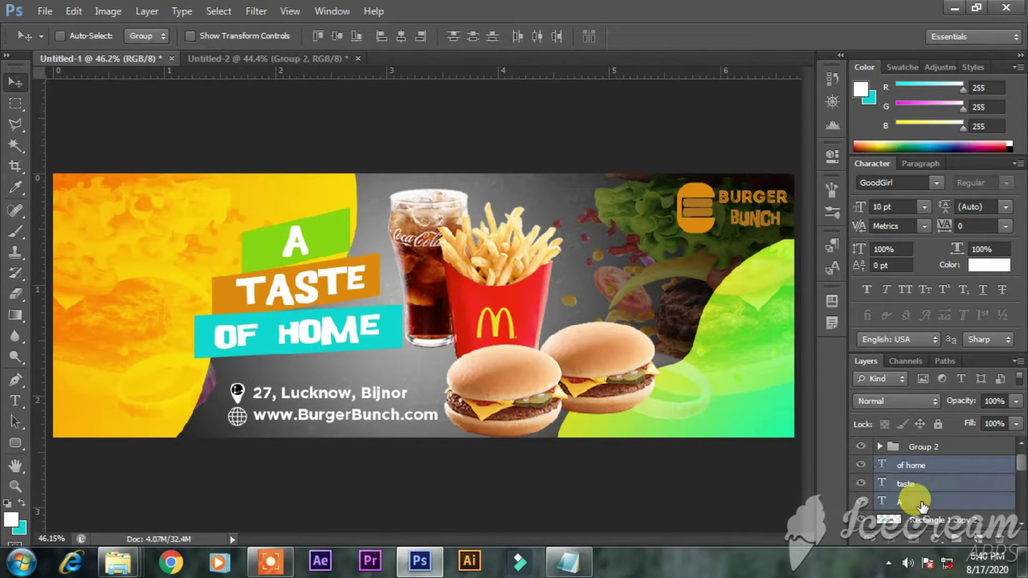
key("ctrl+g")
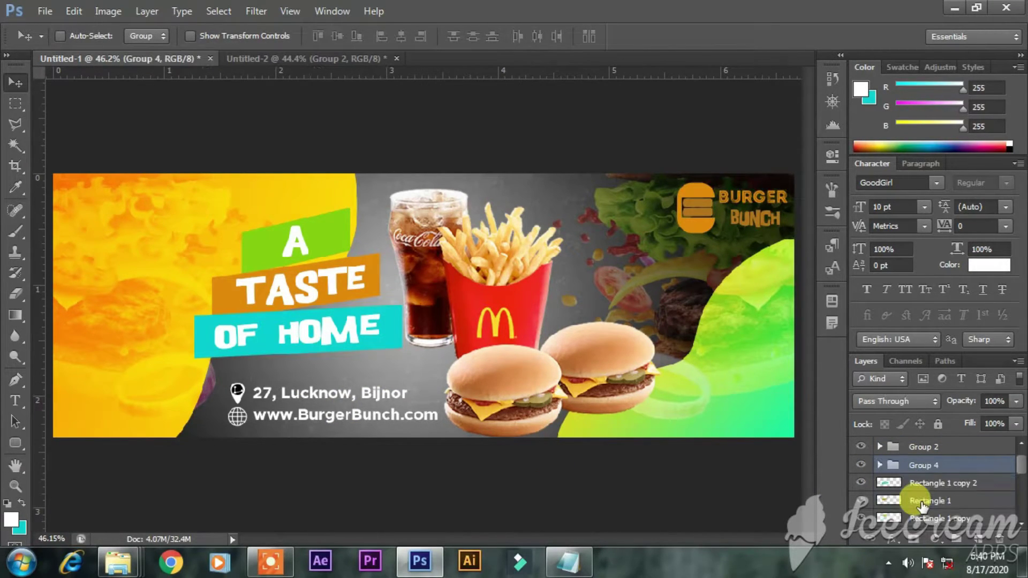
- Group the headline text group together with the three coloured rectangle layers behind it
left_click(862, 446)
left_click(863, 447)
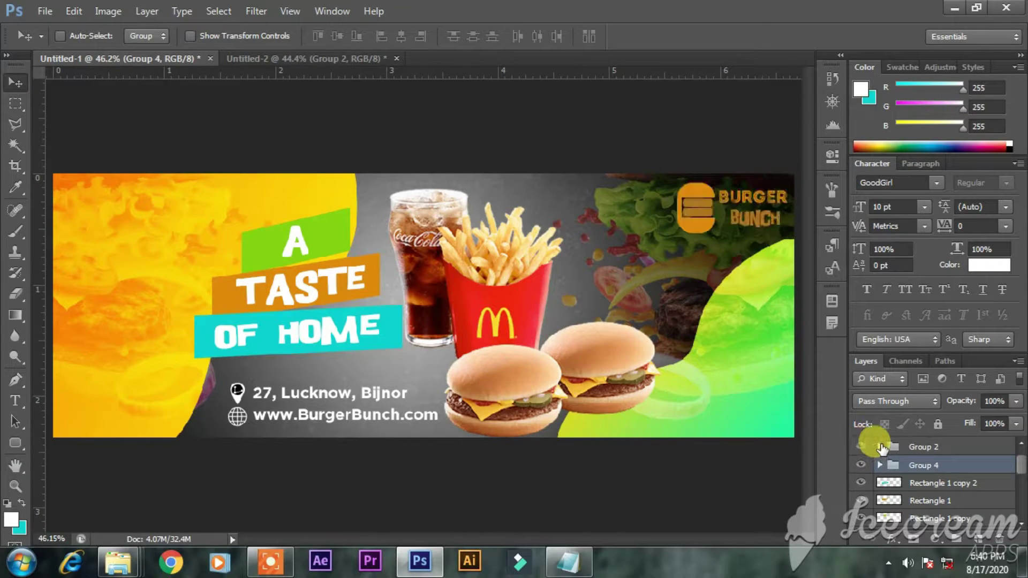
left_click(914, 447)
left_click(861, 483)
left_click(862, 483)
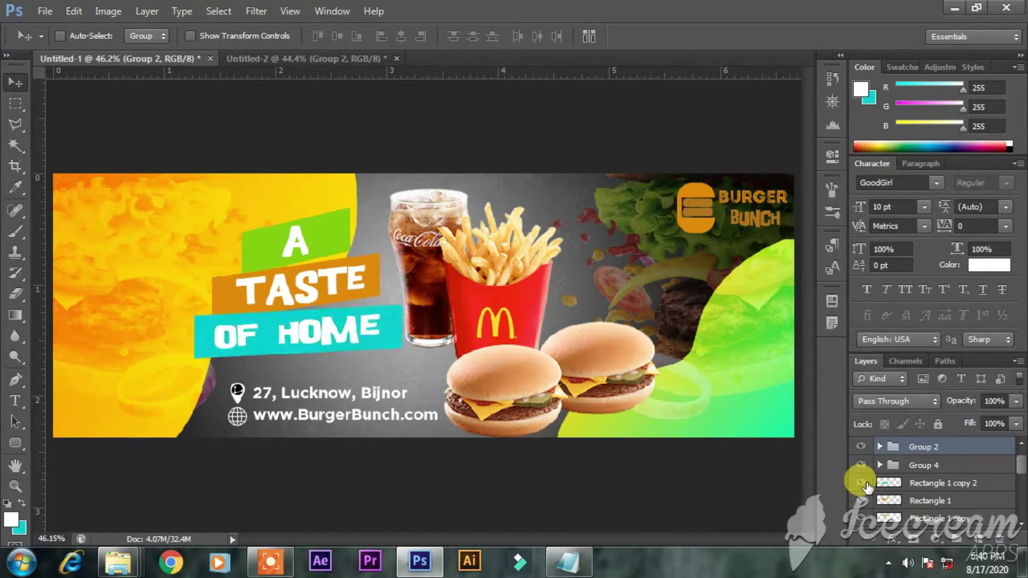
left_click(928, 468)
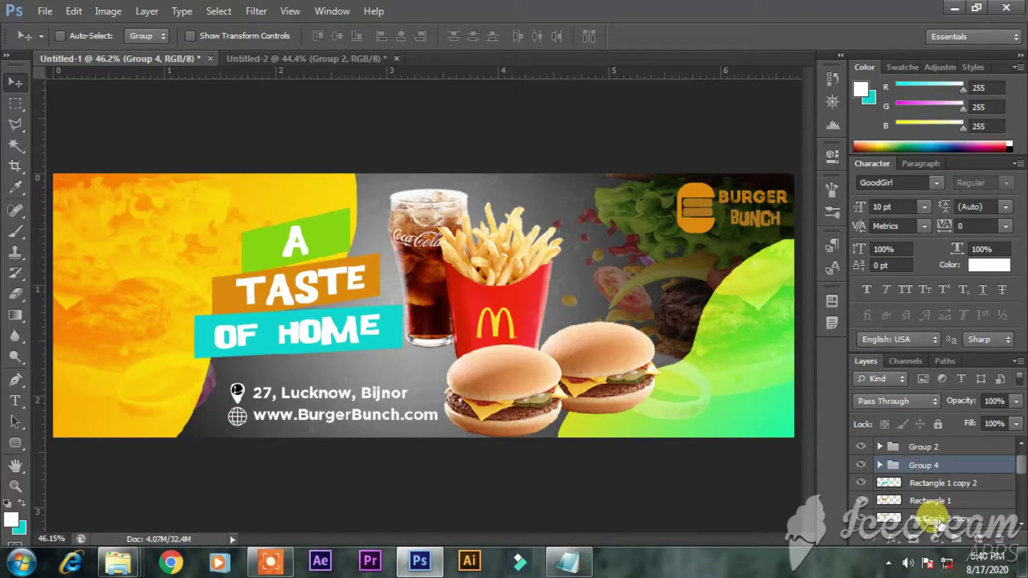
left_click(938, 522, "shift")
key("ctrl+g")
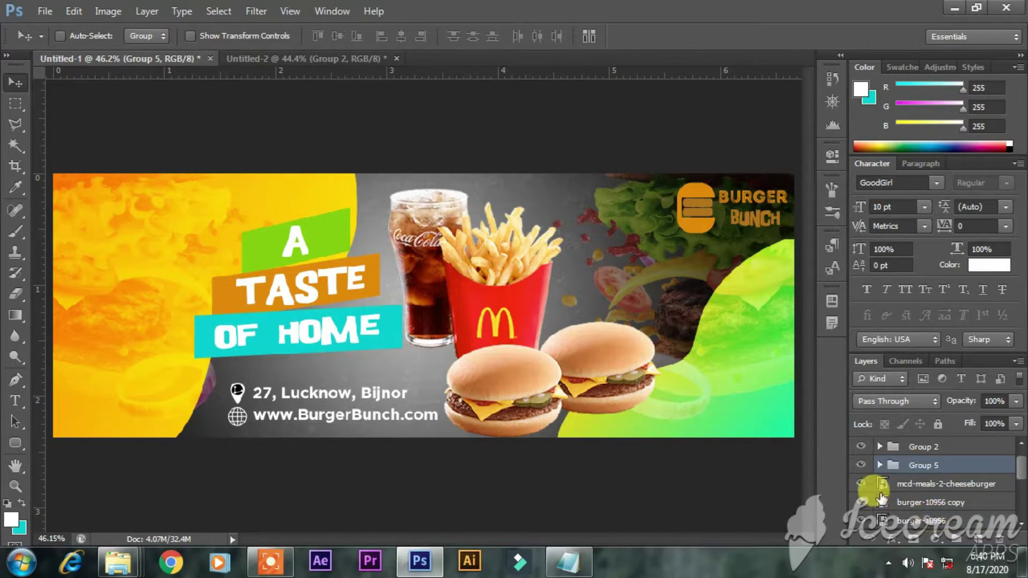
- Check what Group 5, mcd-meals-2-cheeseburger and burger-10956 copy contain by hiding and showing each one
left_click(861, 465)
left_click(860, 464)
left_click(861, 485)
left_click(861, 485)
left_click(860, 502)
left_click(861, 502)
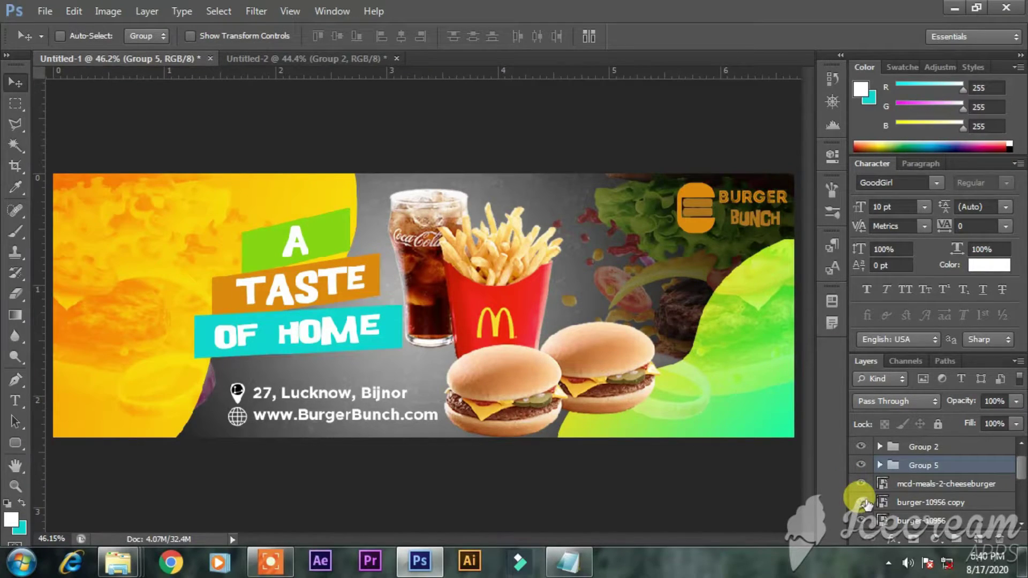
- Group all layers from burger-10956 copy down to Layer 1, leaving Group 1 out
left_click(922, 504)
scroll(919, 498, "down", 5)
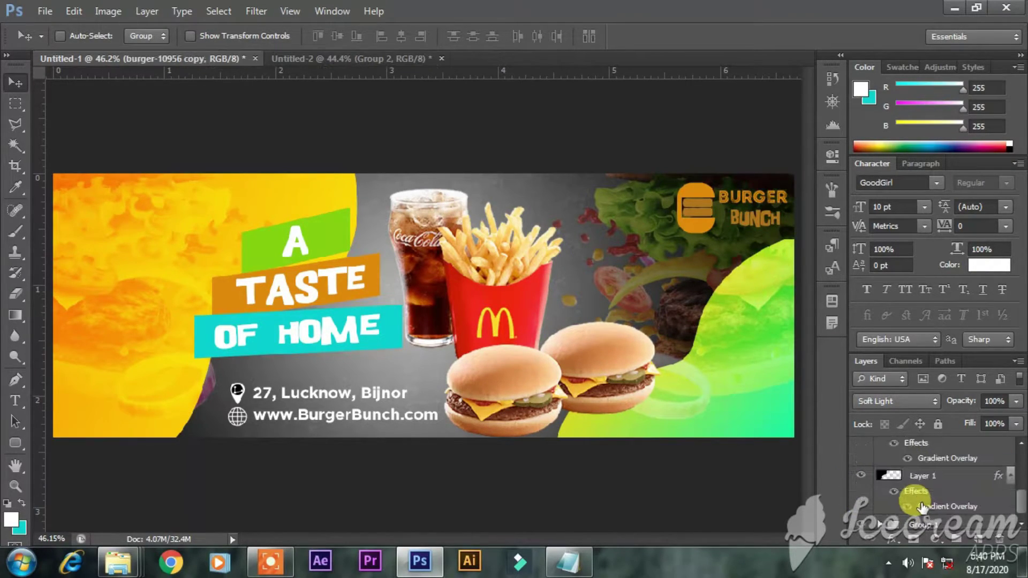
left_click(866, 523)
left_click(866, 522)
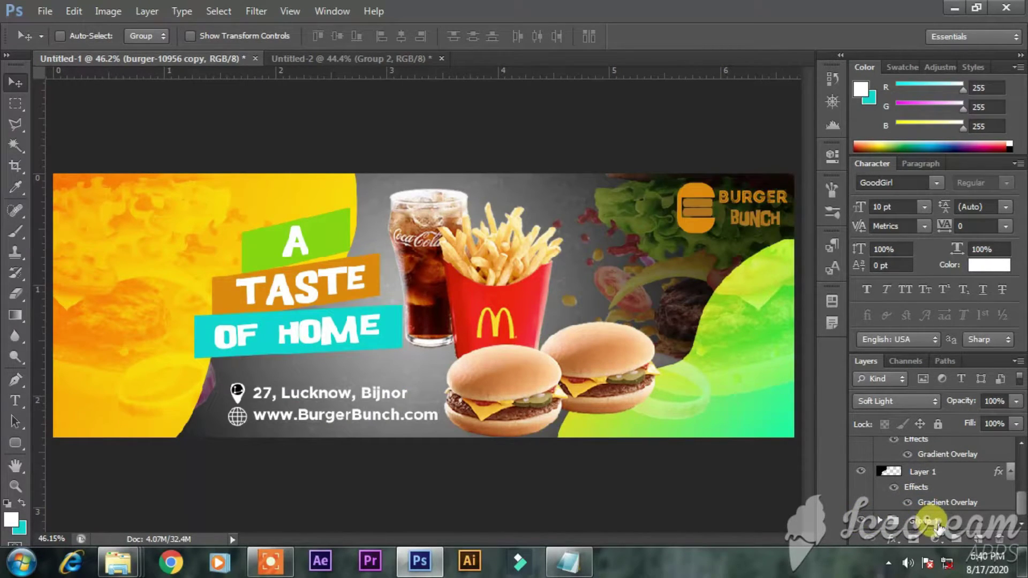
left_click(937, 527, "shift")
scroll(937, 527, "up", 3)
scroll(938, 527, "down", 3)
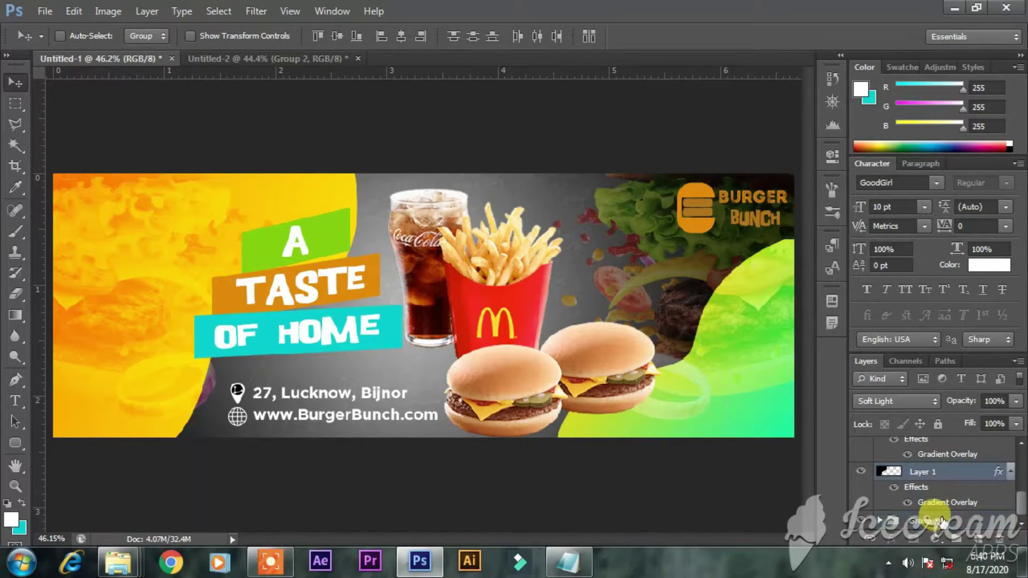
key("ctrl+g")
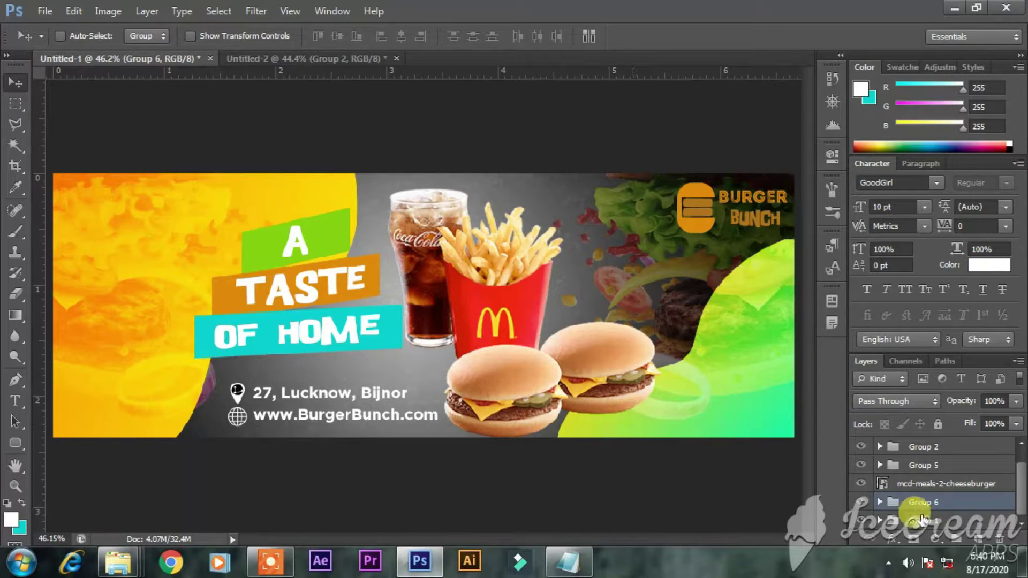
- Edit the Gradient Overlay of Layer 0 inside Group 1 and load the Violet, Orange gradient preset
left_click(879, 521)
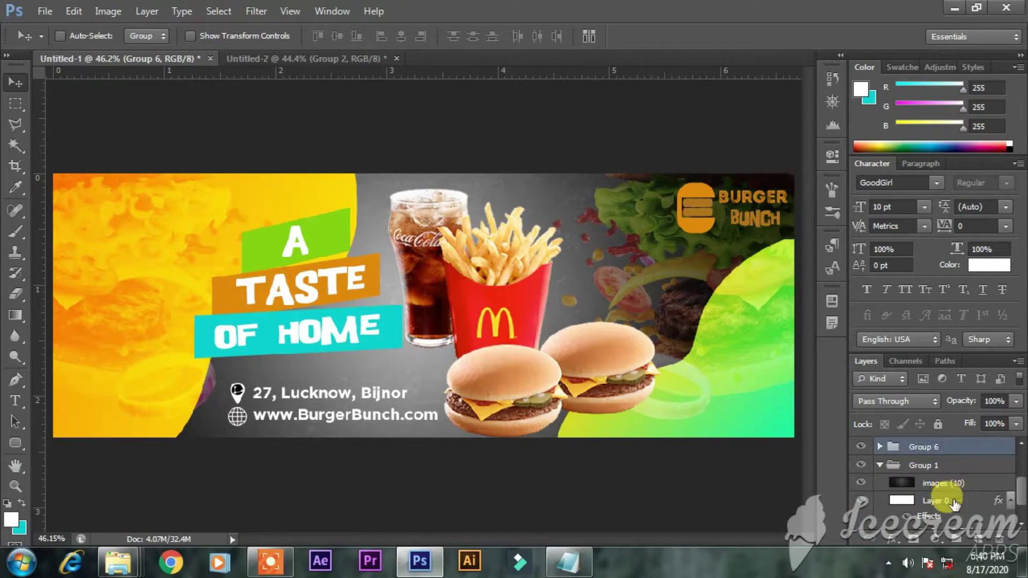
left_click(942, 501)
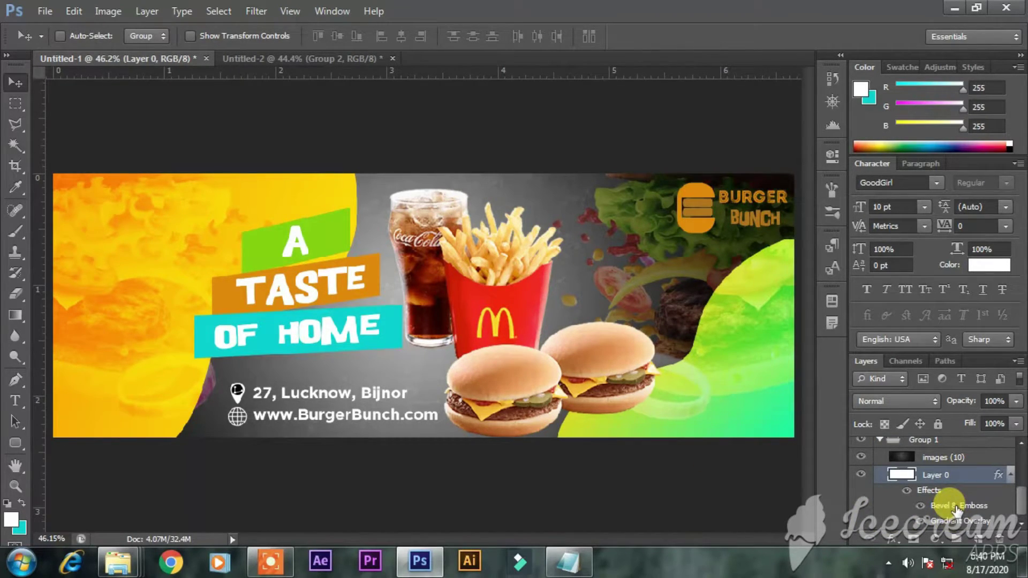
right_click(956, 509)
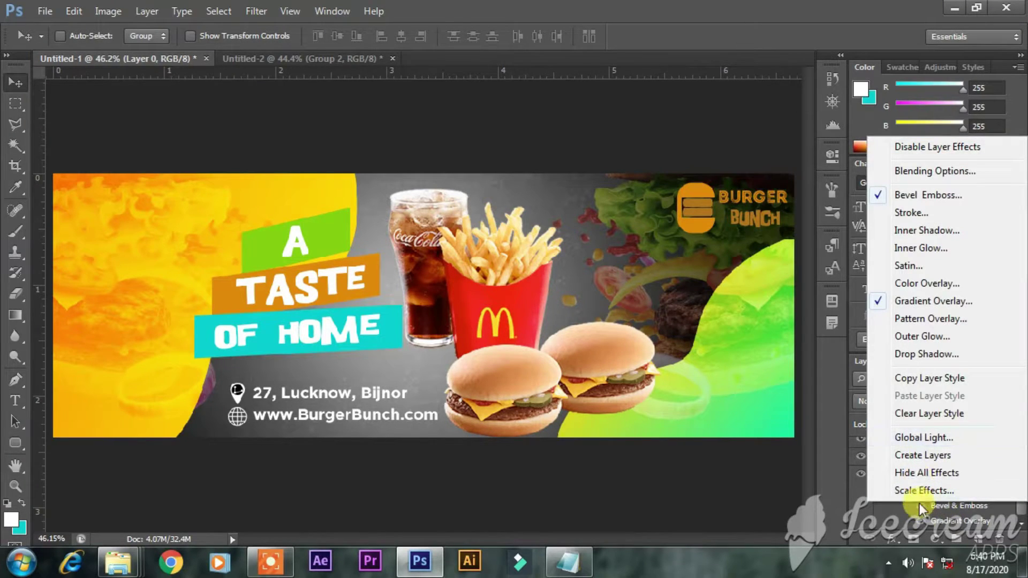
left_click(919, 505)
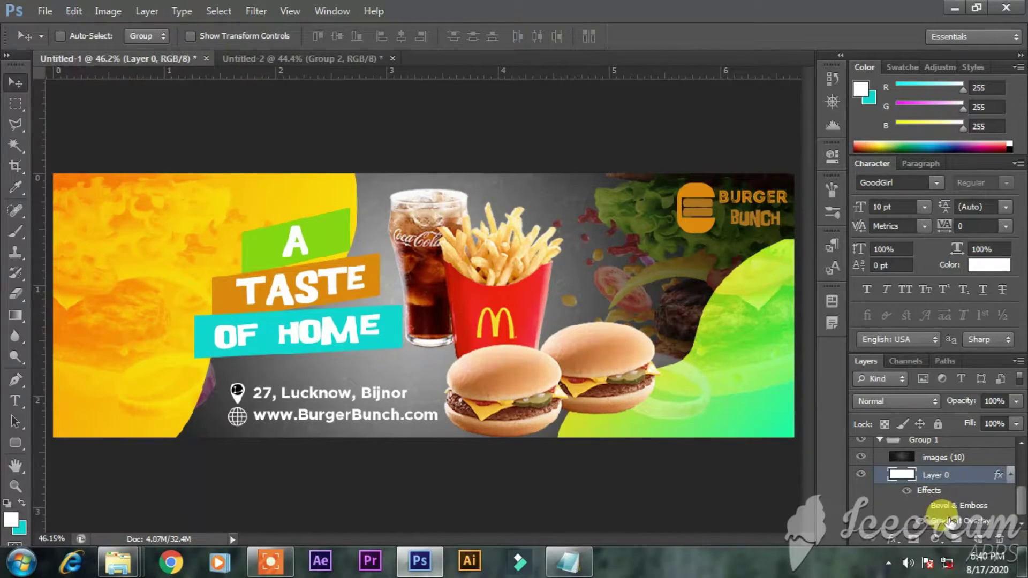
double_click(924, 490)
left_click_drag(375, 141, 857, 93)
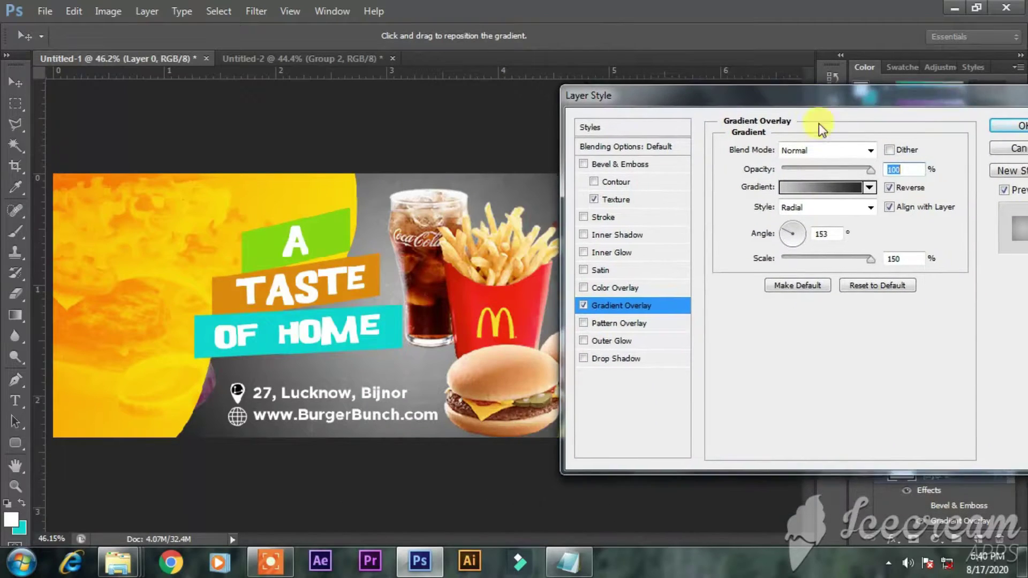
left_click(826, 193)
left_click_drag(298, 110, 818, 91)
left_click(794, 139)
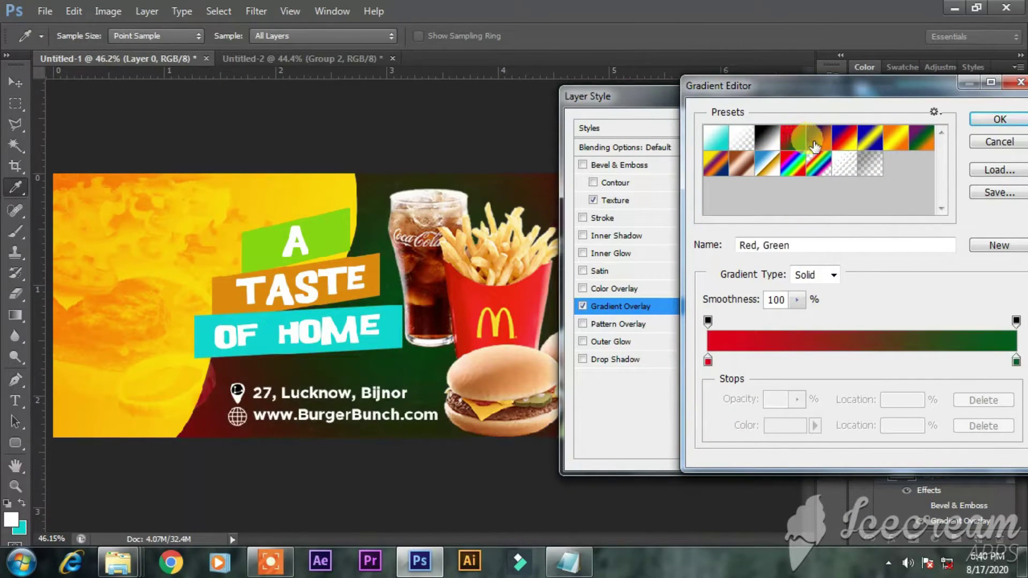
left_click(813, 142)
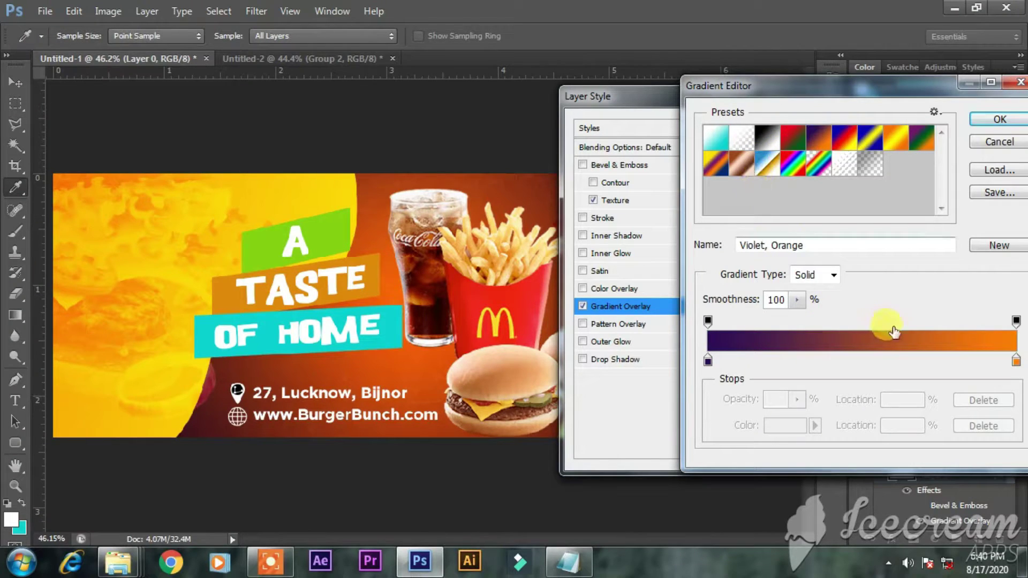
- Set the start colour stop of the background gradient to red ff0000
left_click(707, 359)
left_click(776, 425)
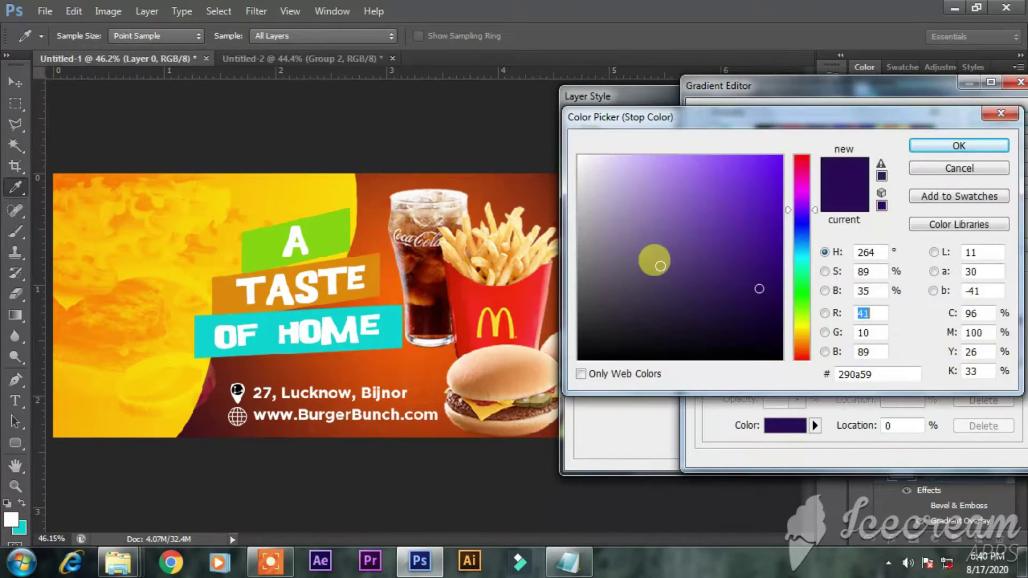
left_click_drag(814, 339, 803, 359)
left_click_drag(760, 190, 947, 169)
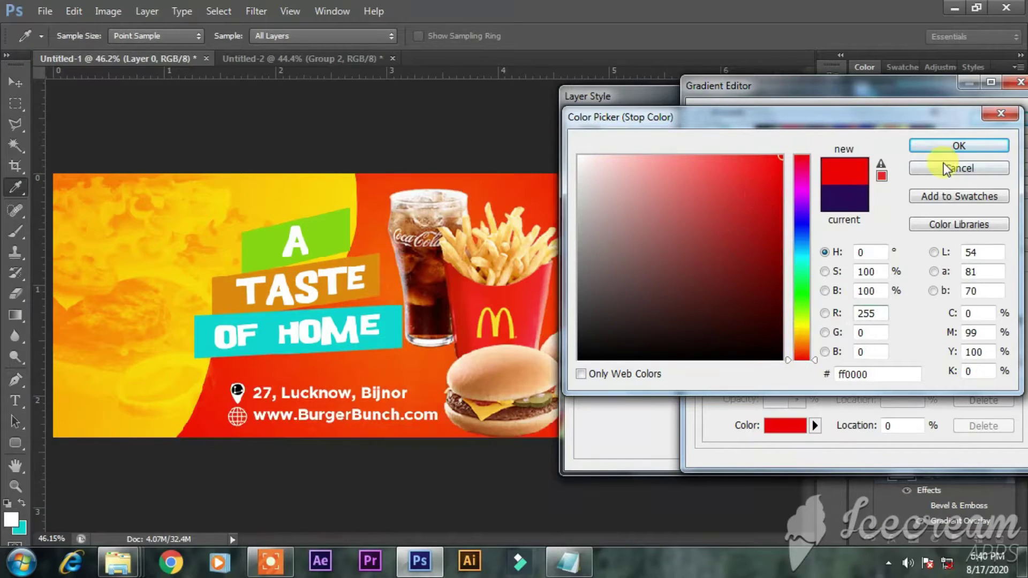
left_click(955, 145)
- Set the end colour stop of the background gradient to cyan
left_click(1015, 360)
left_click(790, 426)
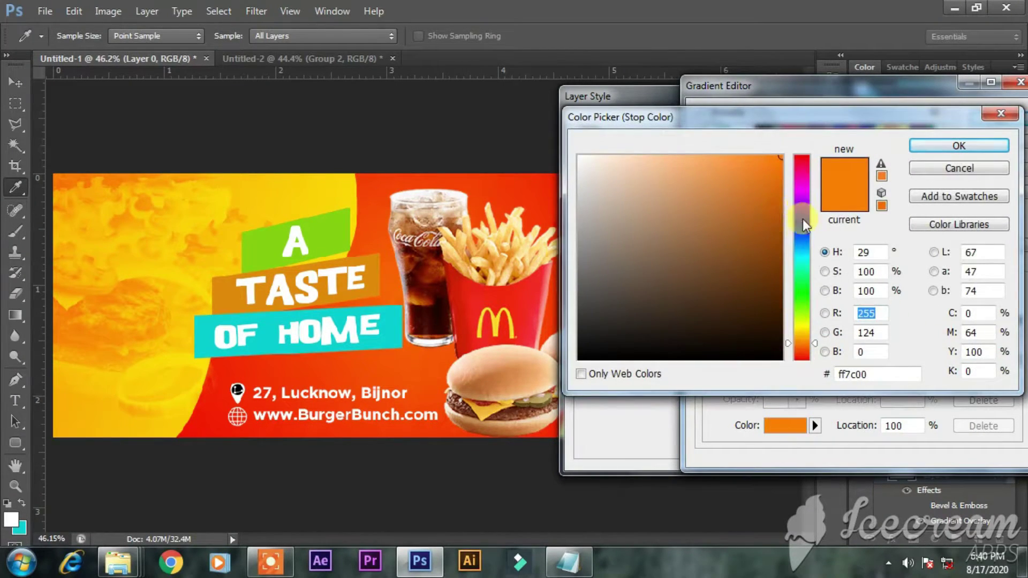
left_click_drag(802, 220, 802, 260)
left_click(951, 150)
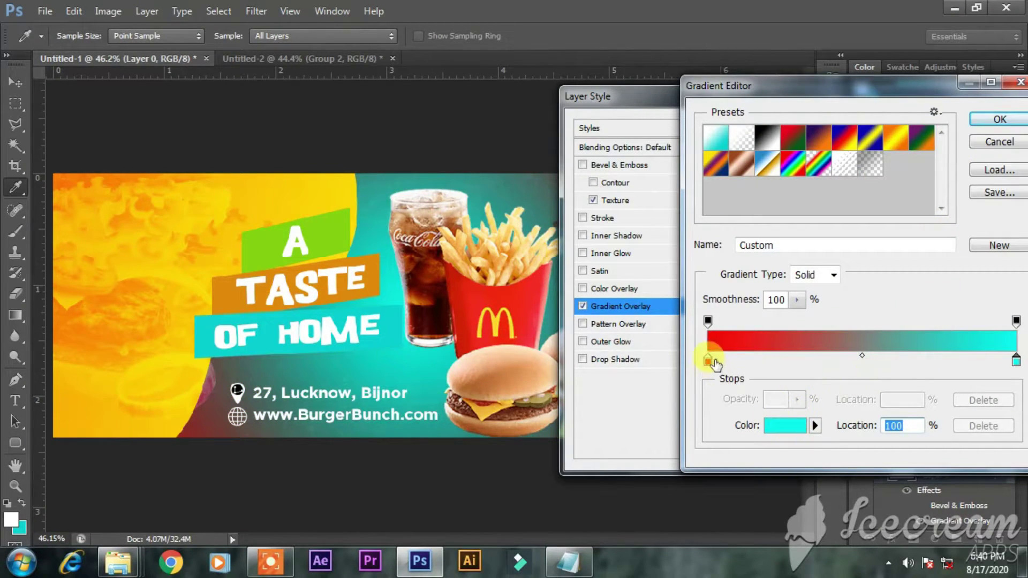
- Set the start colour stop of the background gradient to orange
left_click(787, 426)
left_click_drag(801, 268, 801, 348)
left_click(959, 145)
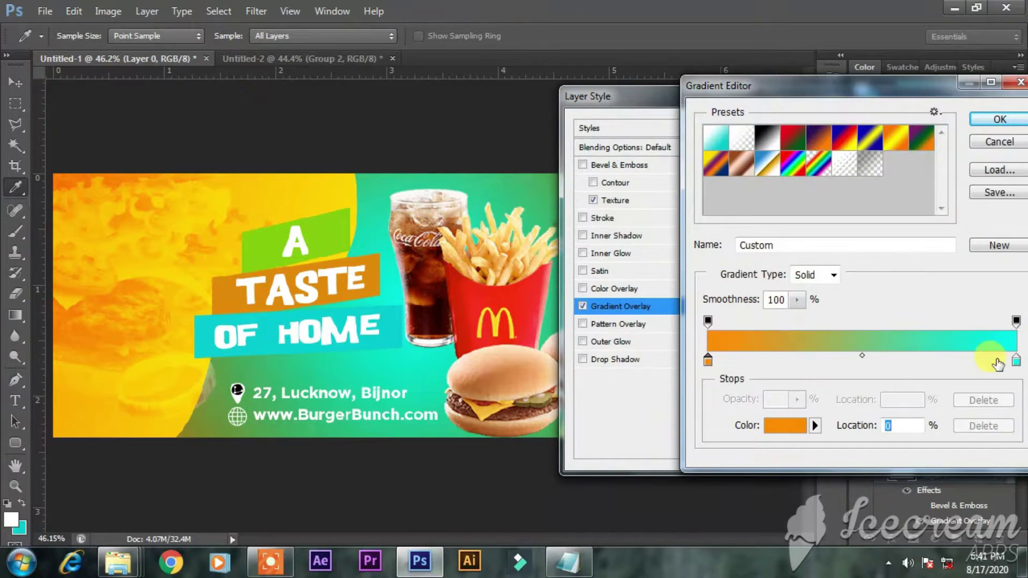
- Set the end colour stop of the background gradient to bright yellow-green
left_click(1016, 361)
left_click(786, 426)
left_click_drag(808, 355, 801, 312)
left_click(958, 146)
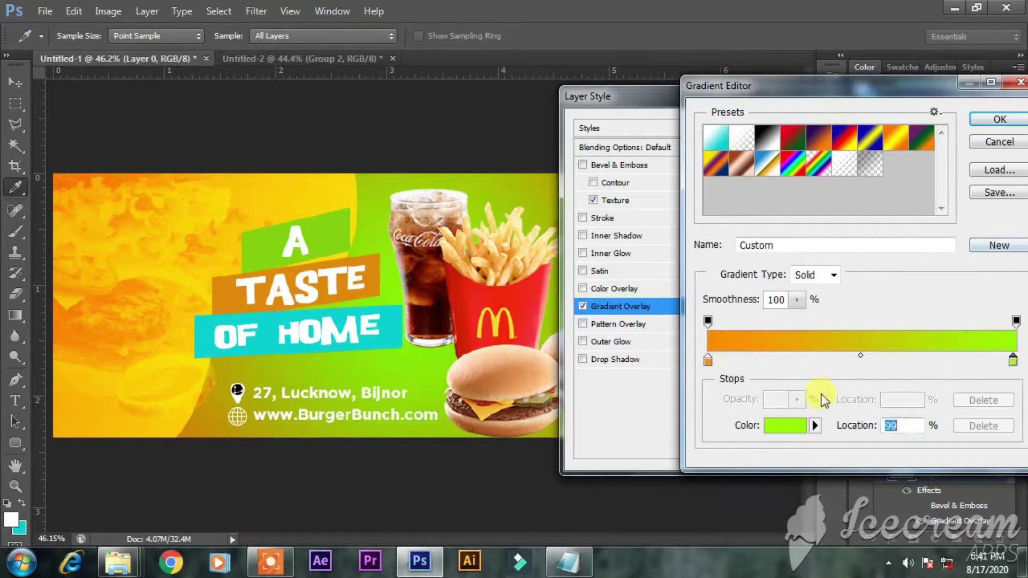
- Set the end colour stop of the background gradient to dark orange be4902 and accept the edited gradient
left_click(782, 424)
left_click_drag(803, 344, 802, 347)
left_click(773, 212)
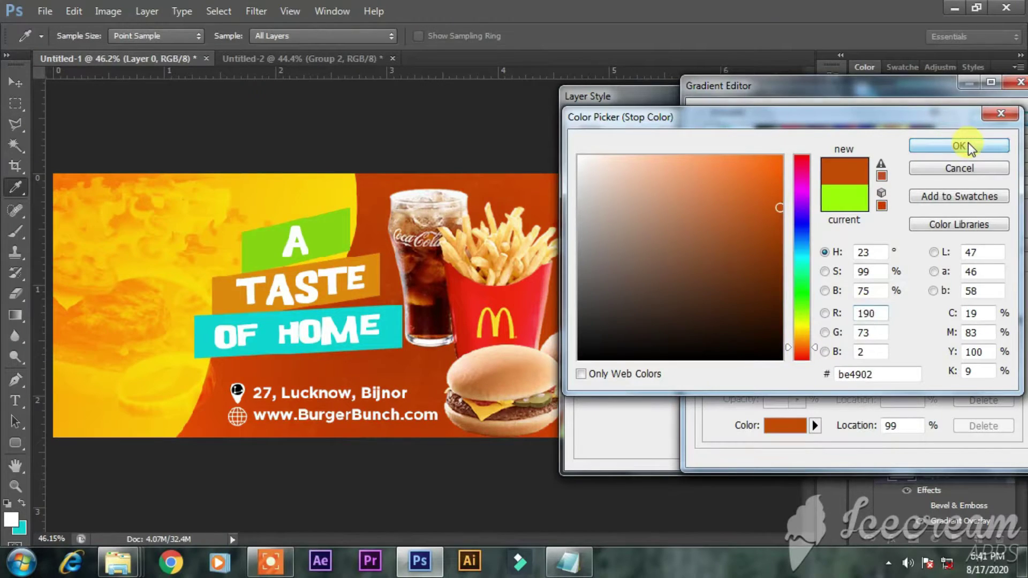
left_click(968, 143)
left_click(977, 124)
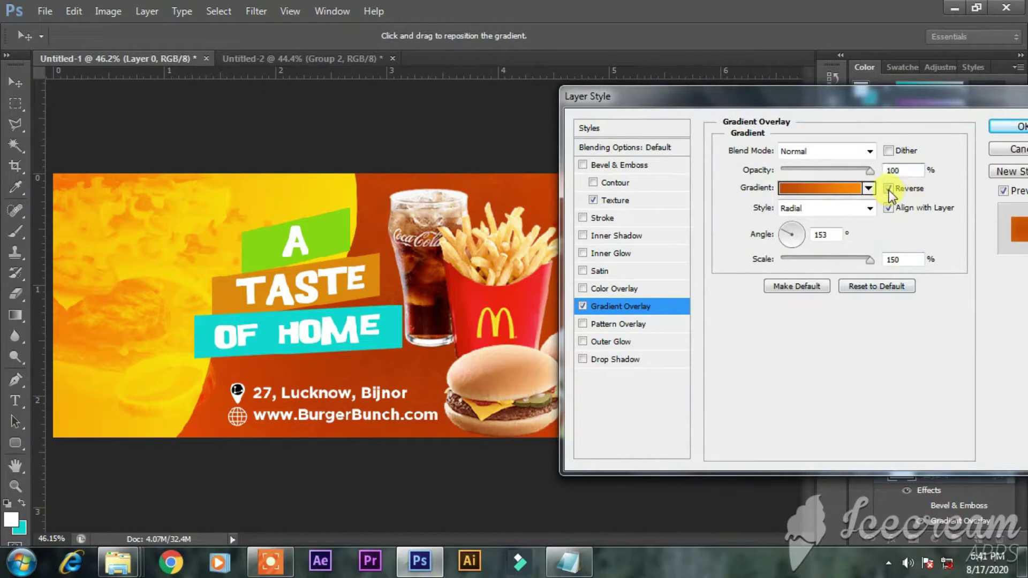
- Turn off Reverse for the gradient overlay, set its scale to 71%, and apply the layer style
left_click_drag(852, 264, 808, 262)
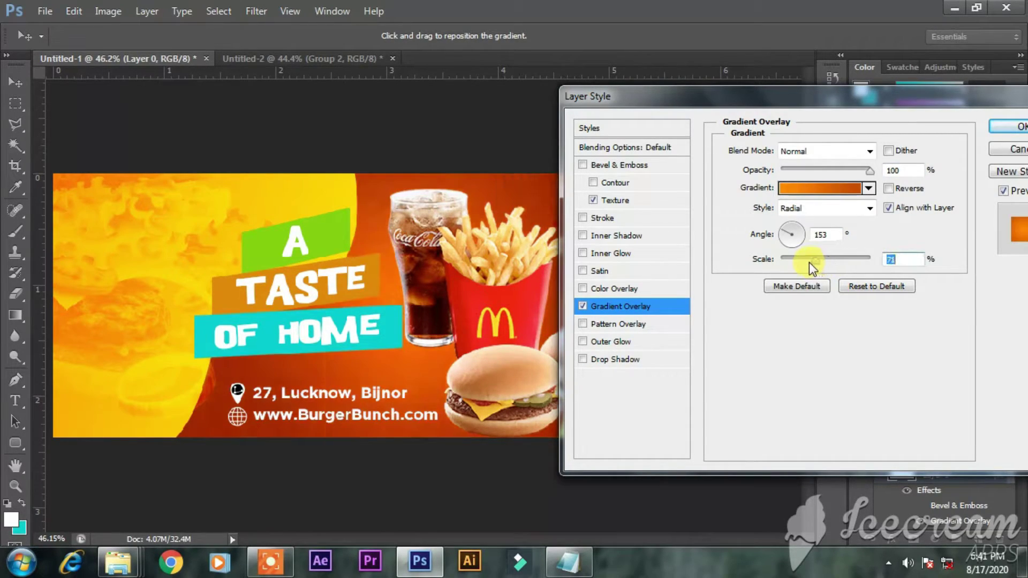
left_click_drag(827, 97, 739, 110)
left_click(926, 143)
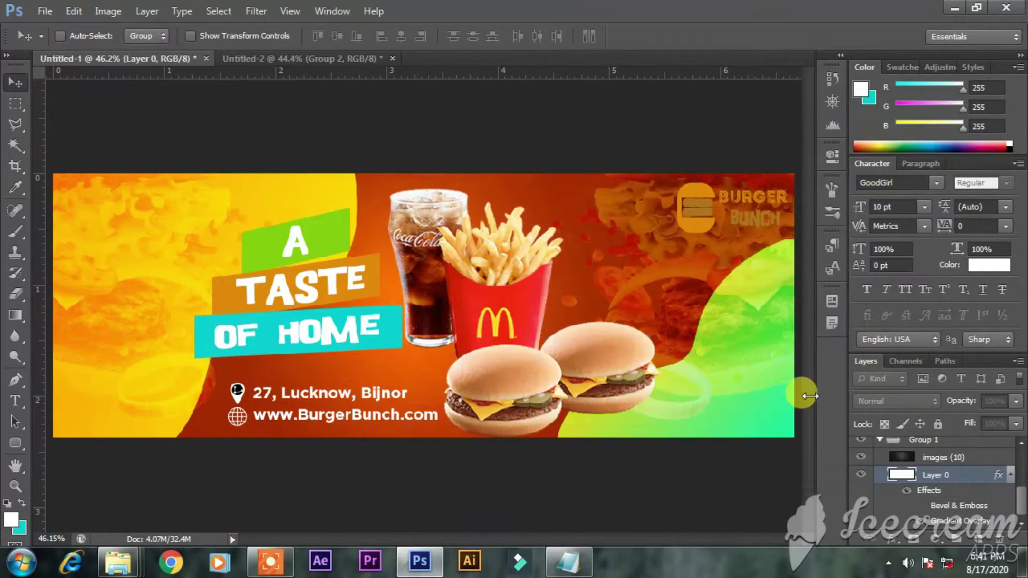
- View Layer 0 on its own, restore the other layers, and collapse Group 1
left_click(859, 475, "alt")
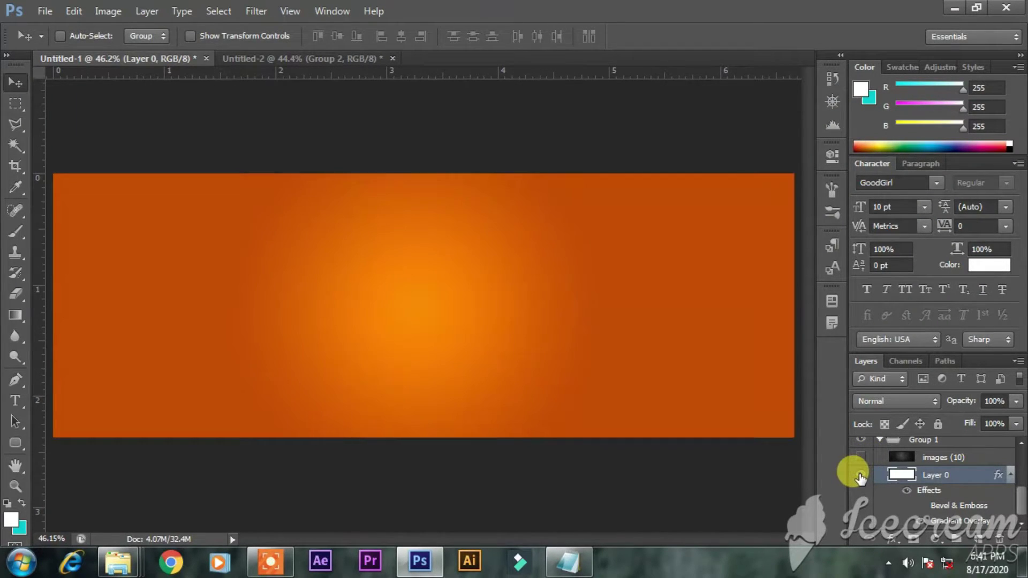
left_click(859, 475, "alt")
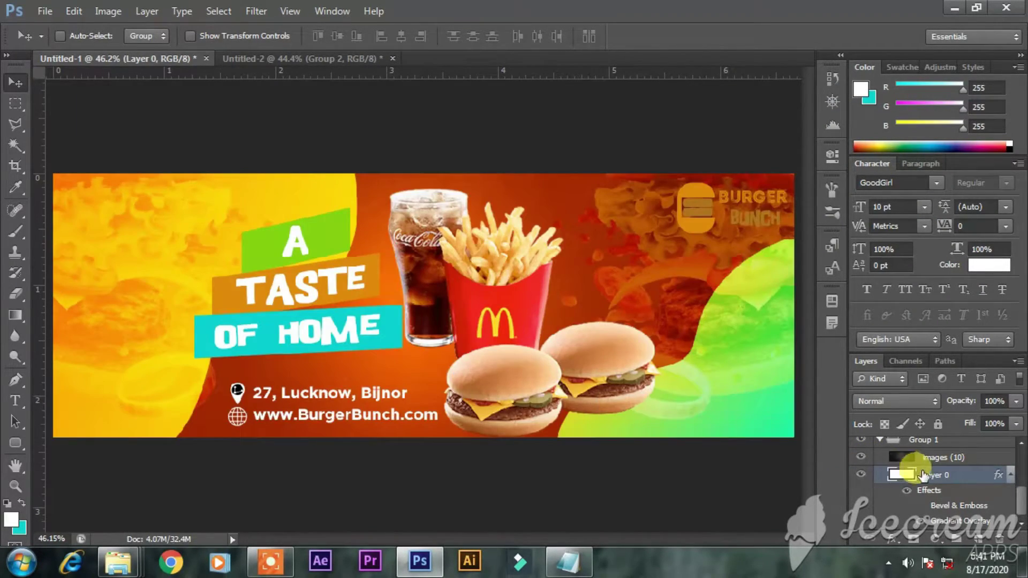
scroll(910, 473, "up", 1)
left_click(879, 458)
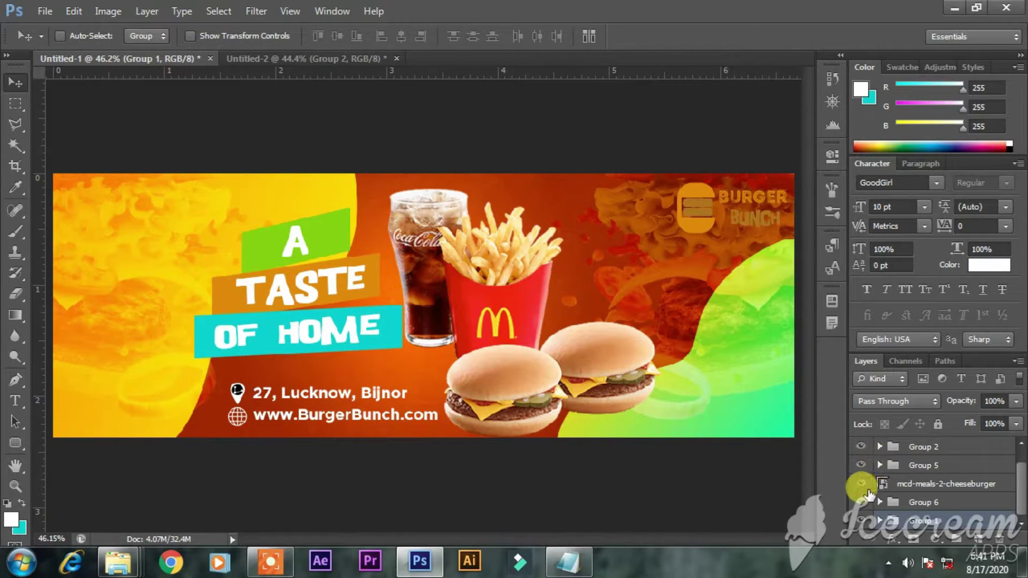
- Isolate Group 6 briefly to check its contents, and group it together with Group 1
left_click(860, 502, "alt")
left_click(861, 502, "alt")
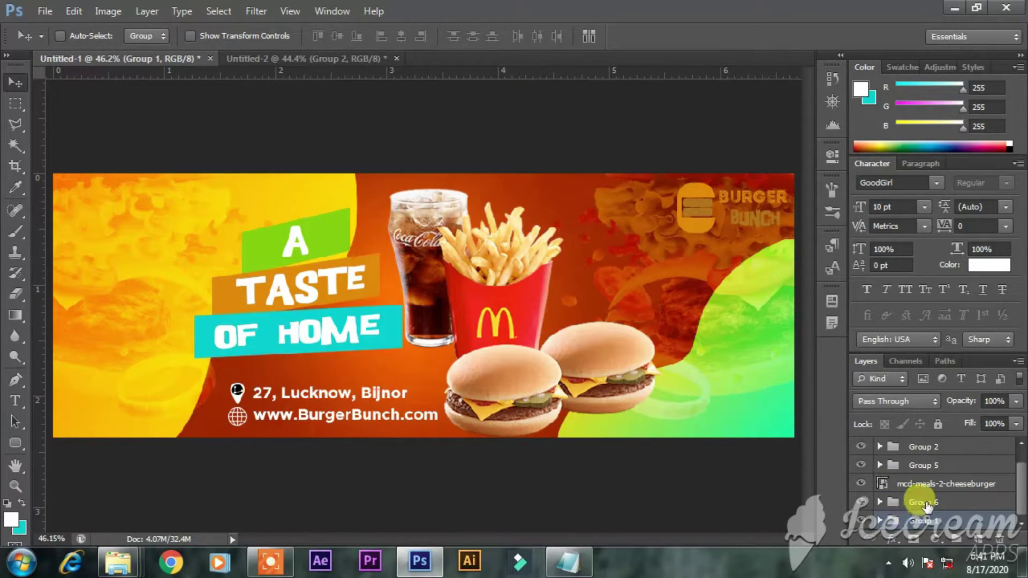
left_click(925, 504)
key("ctrl+g")
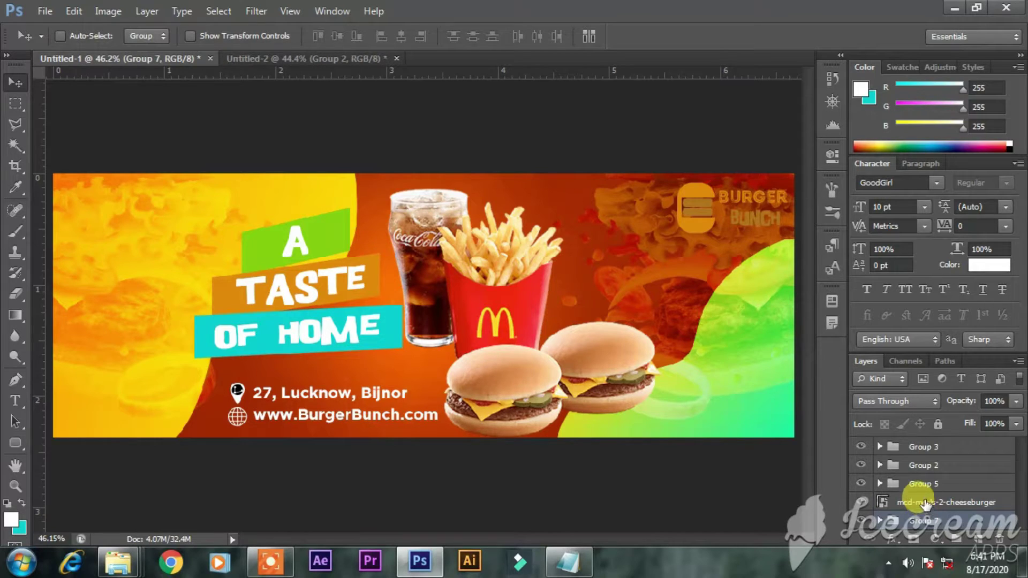
- Check the contents of the mcd-meals-2-cheeseburger layer and Groups 7, 3, 2 and 5 by hiding and showing each
left_click(860, 502)
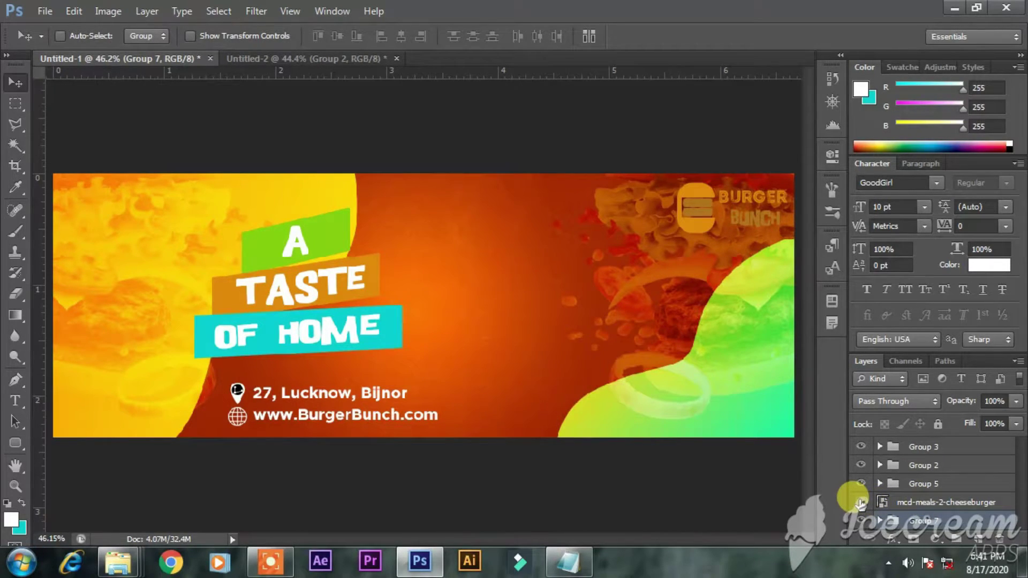
left_click(860, 502)
left_click(860, 520)
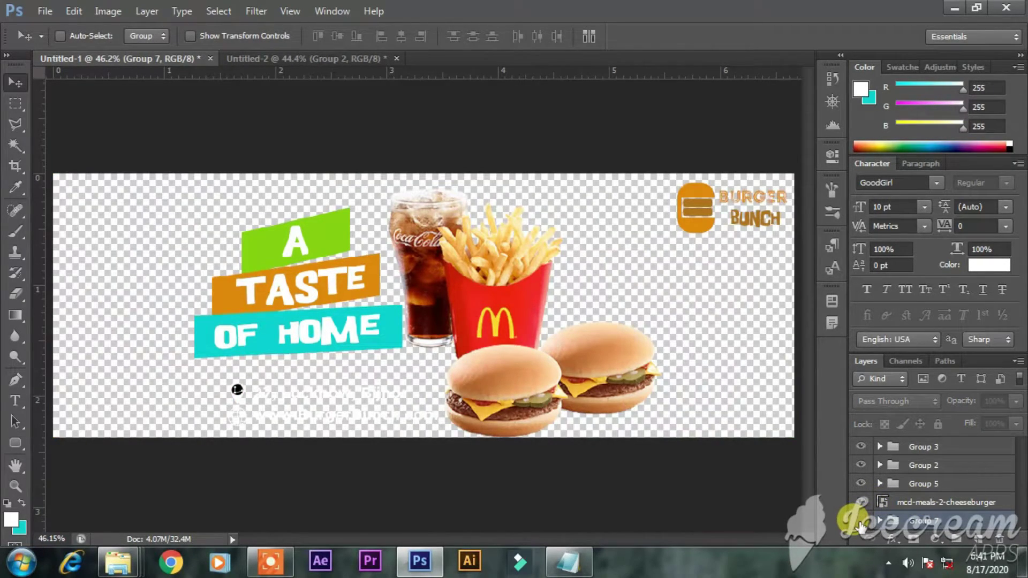
left_click(860, 521)
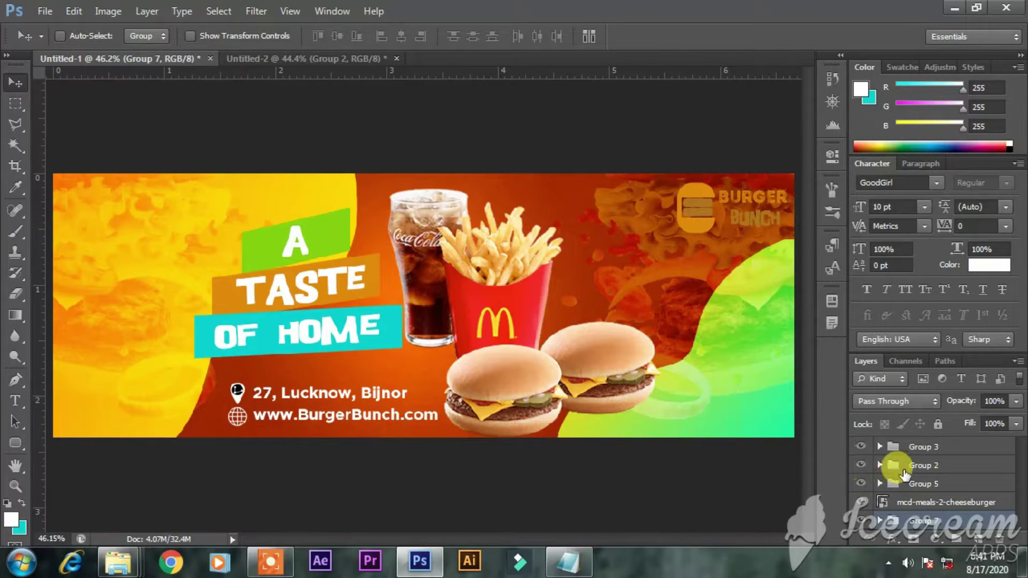
left_click(861, 446)
left_click(860, 446)
left_click(860, 464)
left_click(860, 466)
left_click(861, 483)
left_click(860, 483)
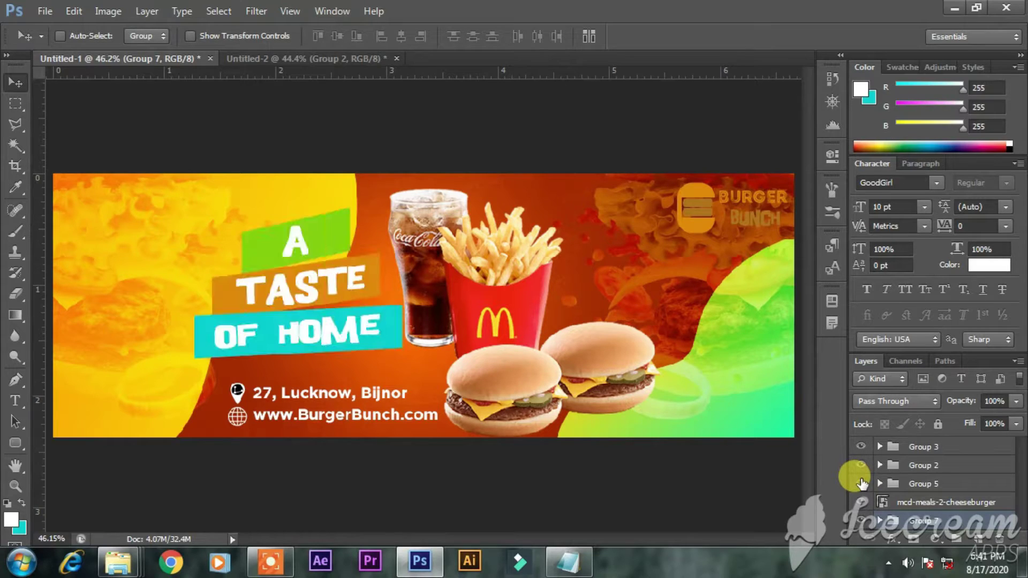
- Set the opacity of the contact details group to 60% and hide everything except the background group
left_click(927, 446)
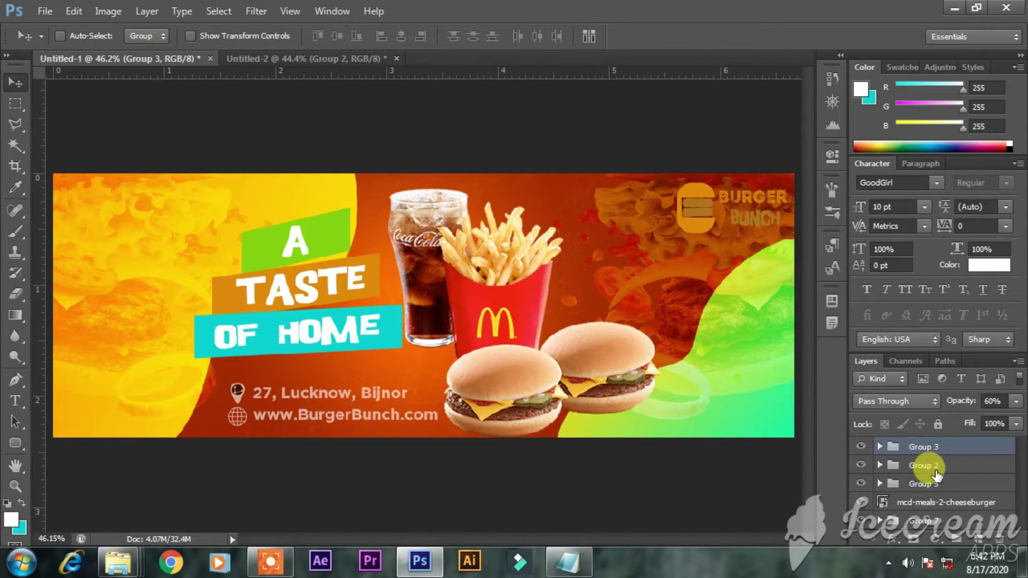
left_click_drag(867, 463, 860, 527)
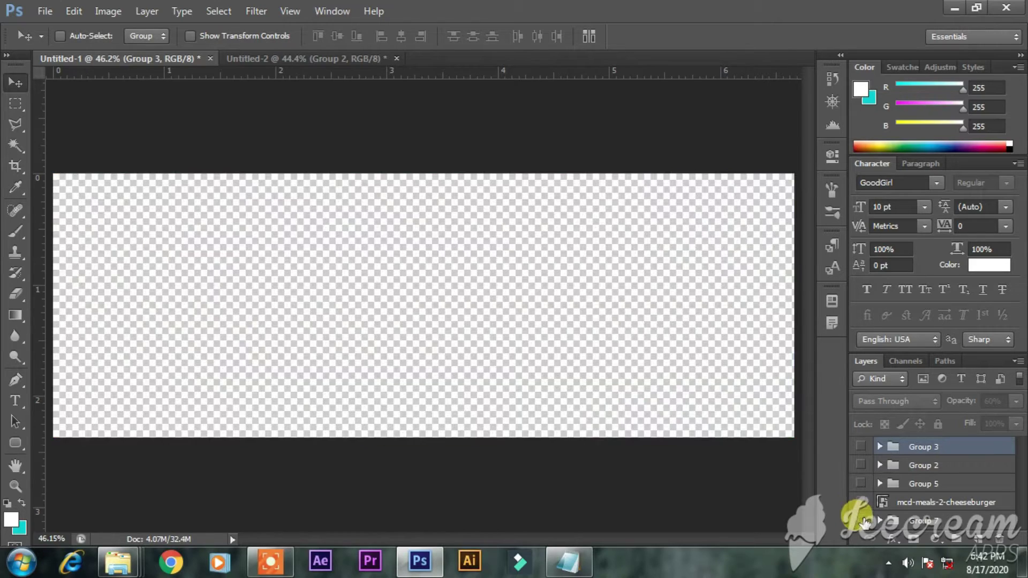
left_click(860, 522)
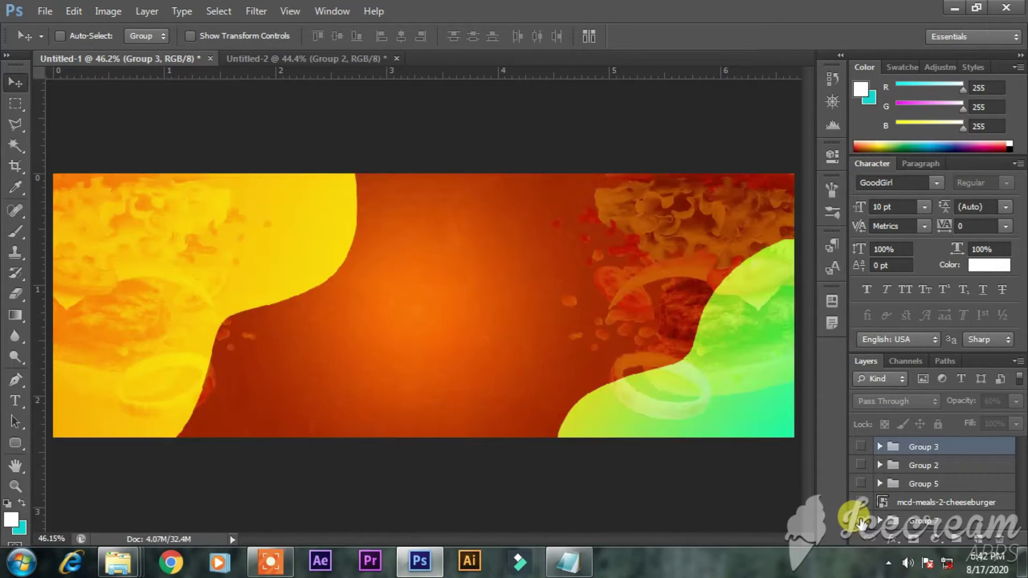
left_click(861, 522)
left_click(861, 522)
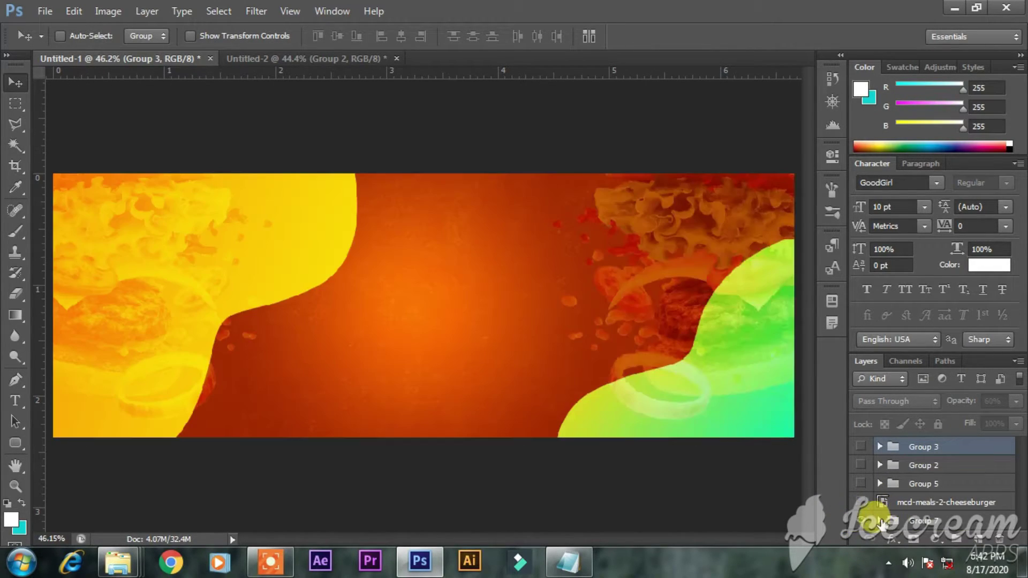
- Expand Group 7 and hide and show Group 1 inside it to check its contents
left_click(880, 521)
scroll(910, 517, "down", 1)
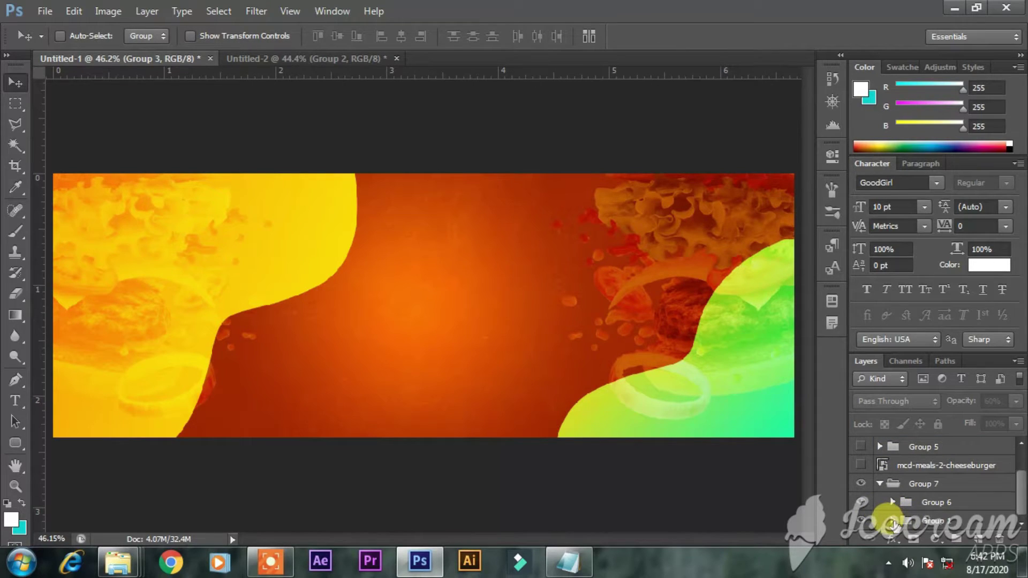
left_click(863, 522)
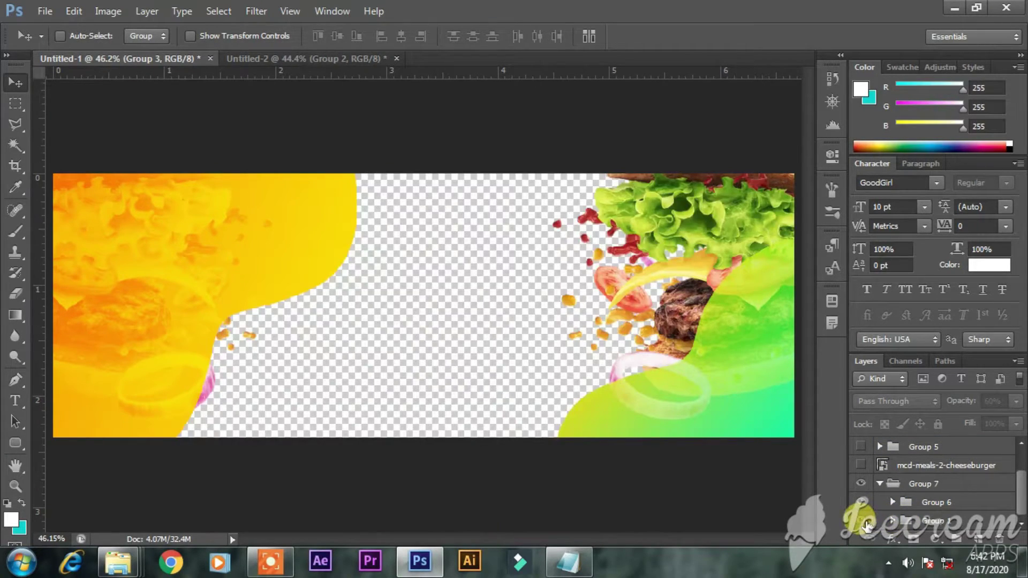
left_click(862, 522)
- Duplicate Group 1 to above Group 3, then expand the copy and select its images (10) layer
left_click_drag(934, 525, 936, 453)
scroll(909, 476, "down", 2)
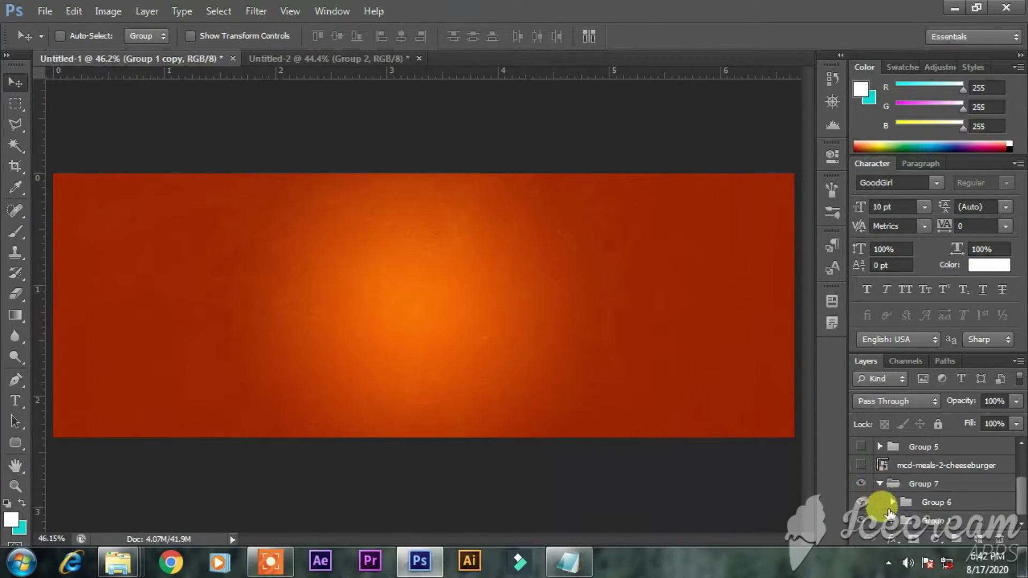
scroll(867, 485, "up", 2)
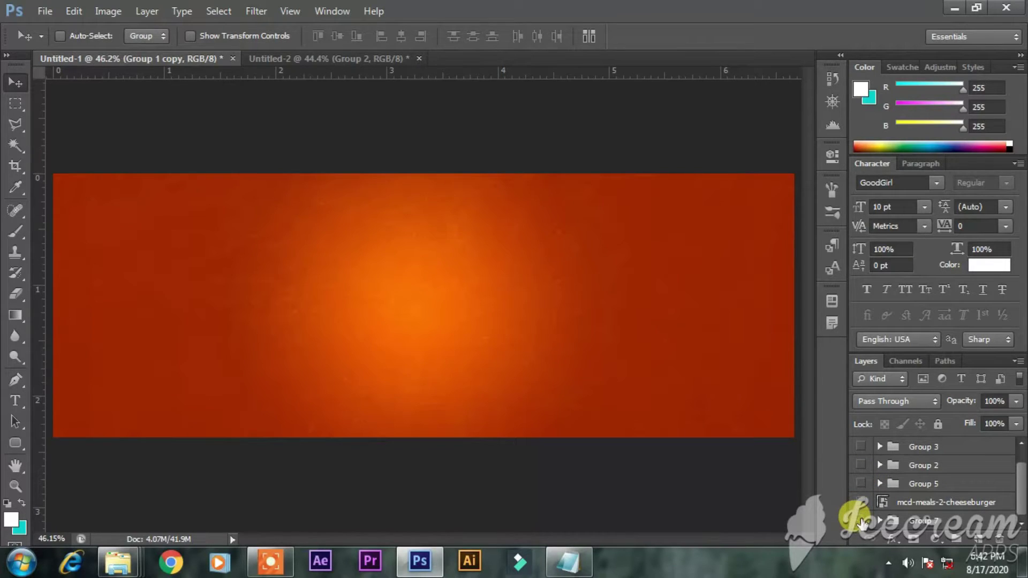
scroll(903, 484, "up", 1)
left_click(860, 446)
left_click(860, 446)
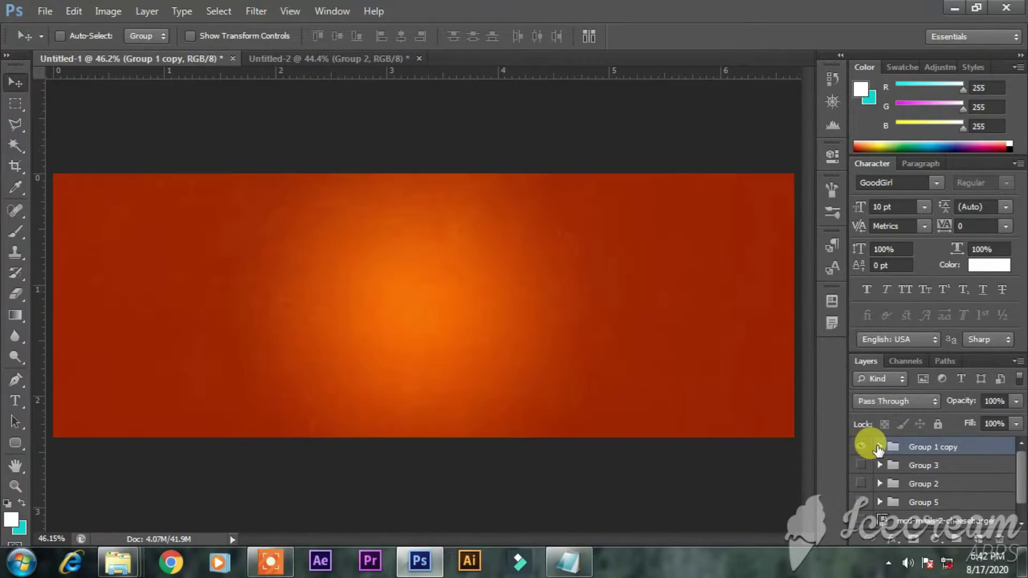
left_click(879, 446)
left_click(931, 465)
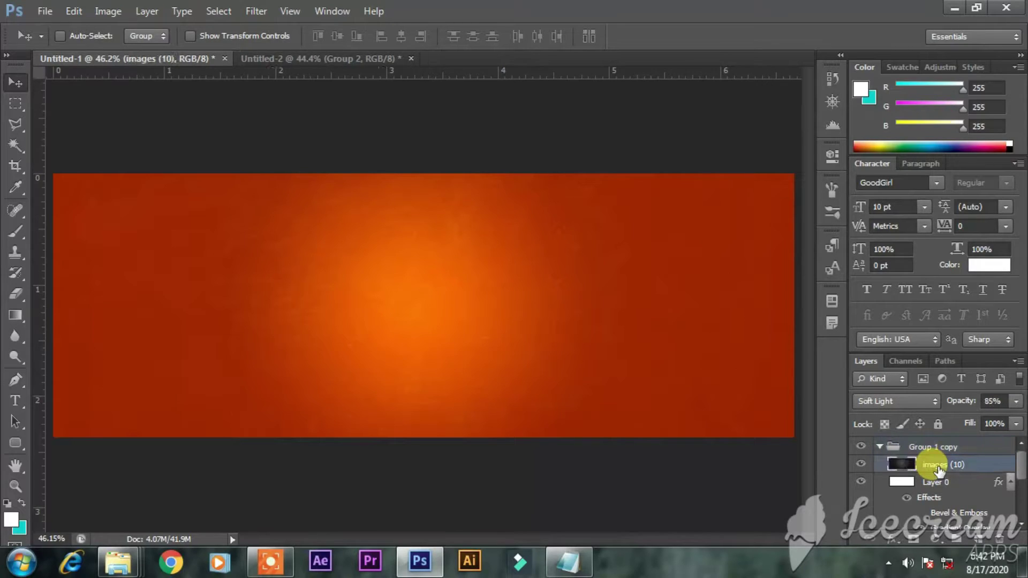
left_click(978, 540)
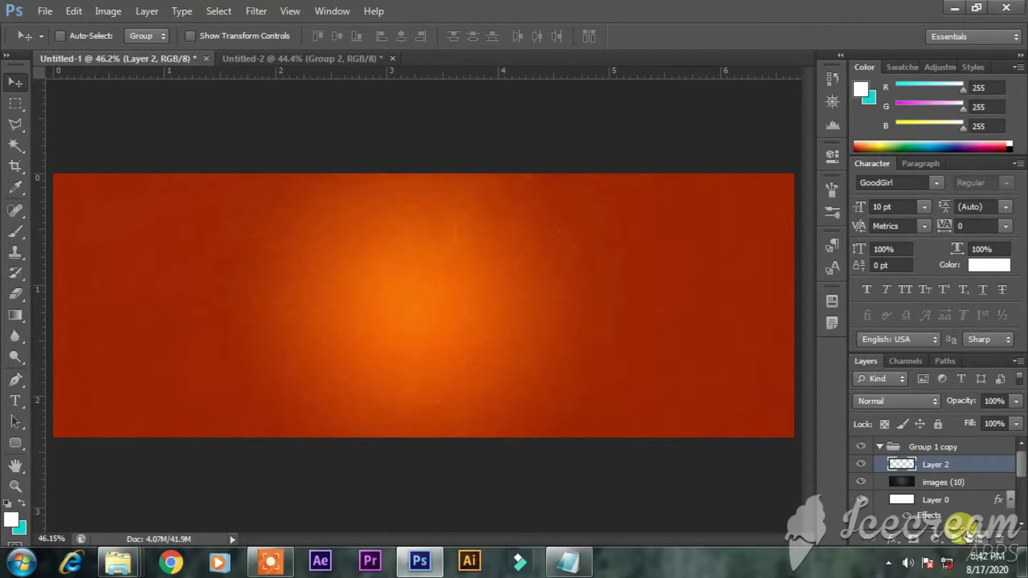
key("ctrl+z")
left_click(15, 442)
left_click_drag(266, 274, 480, 314)
key("ctrl+z")
- Set the Rounded Rectangle radius to 70 px and draw a white shape about 768 px wide, centred on the banner
left_click(609, 36)
type("70")
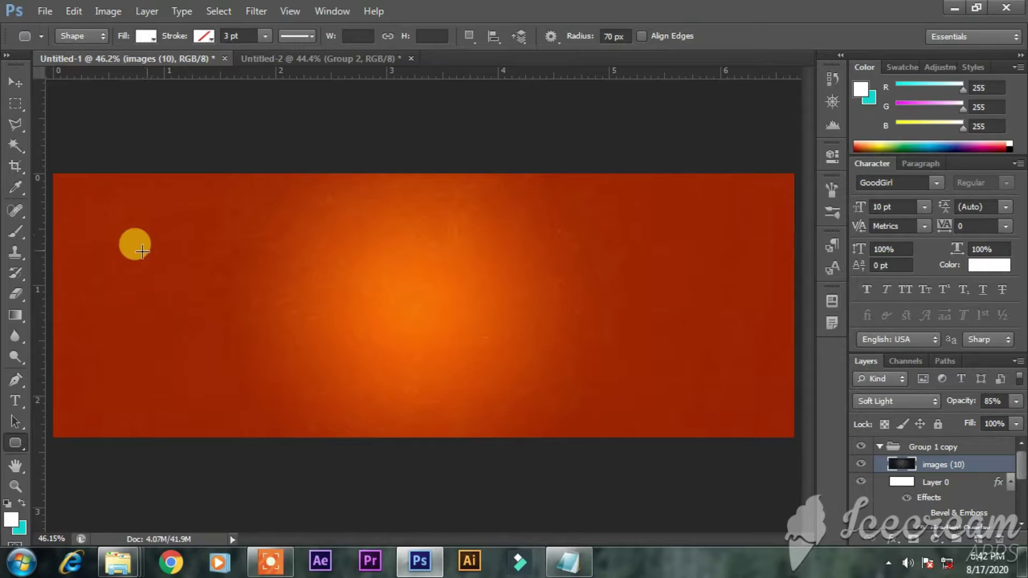
left_click_drag(266, 266, 550, 320)
left_click(15, 82)
left_click_drag(391, 312, 408, 321)
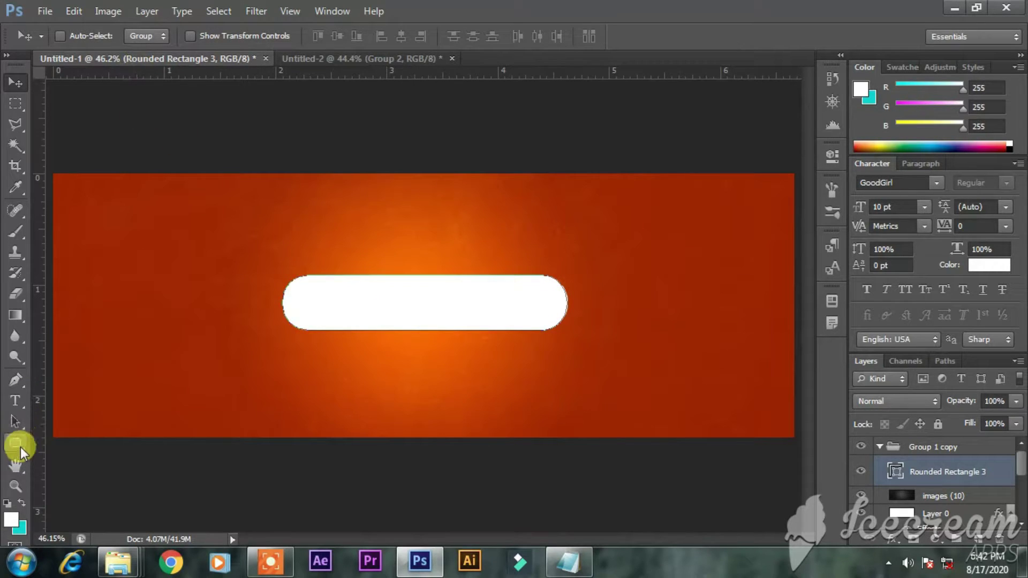
left_click(16, 444)
left_click(15, 400)
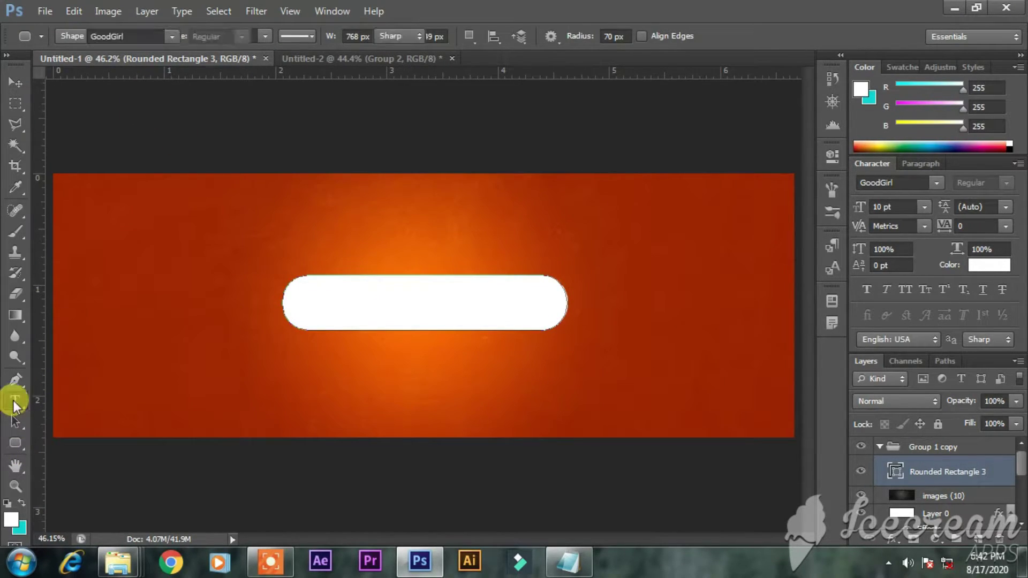
left_click(313, 304)
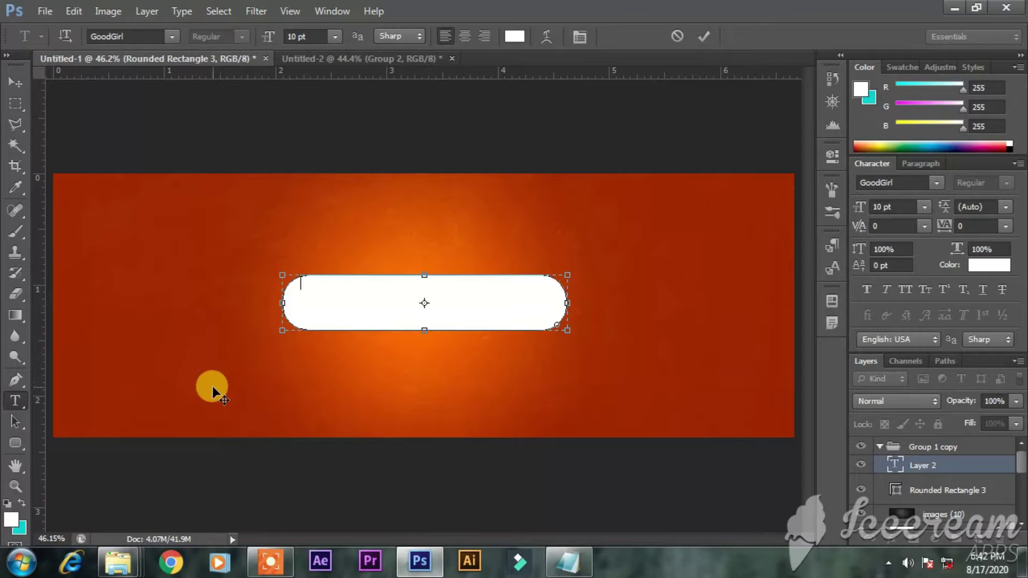
left_click(15, 82)
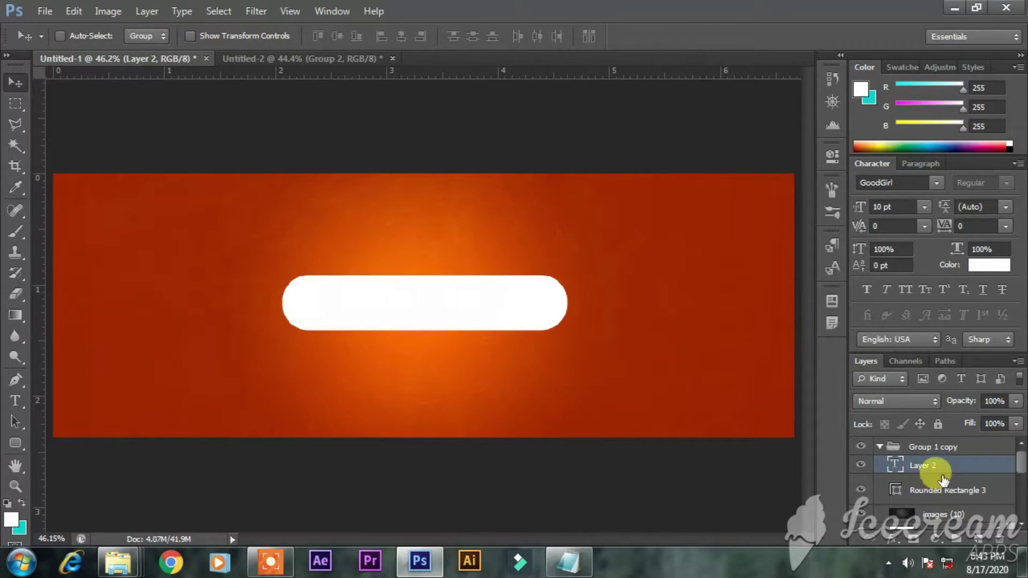
key("Delete")
- Add the text "Buy Now" on the empty orange area below and left of the rounded rectangle
left_click(15, 400)
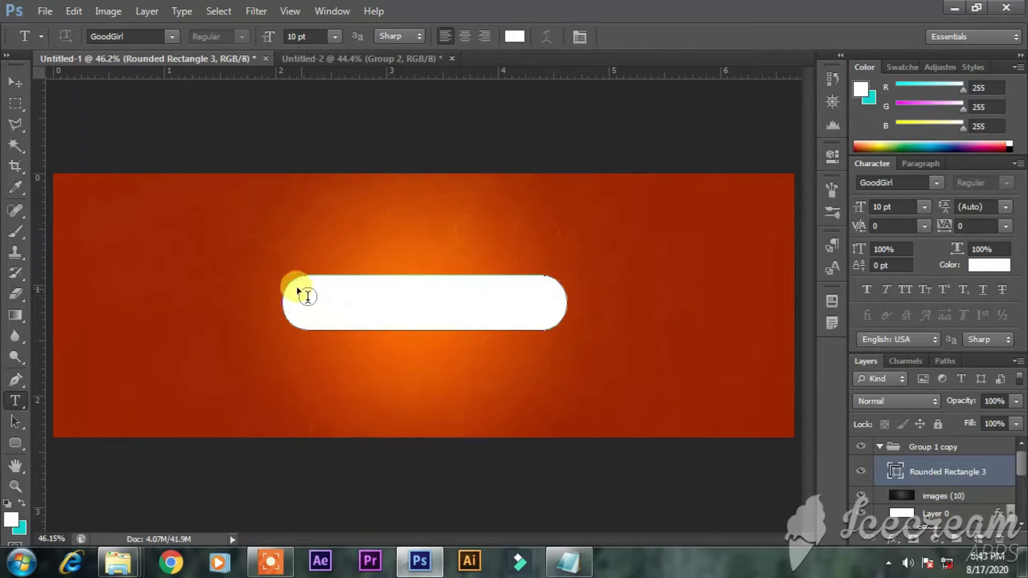
left_click(163, 384)
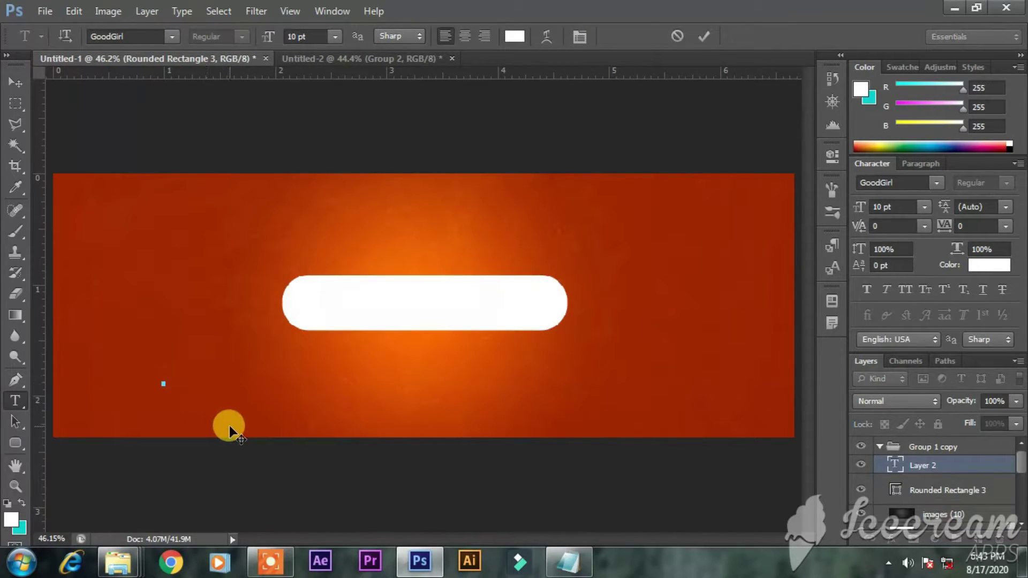
type("BUY N")
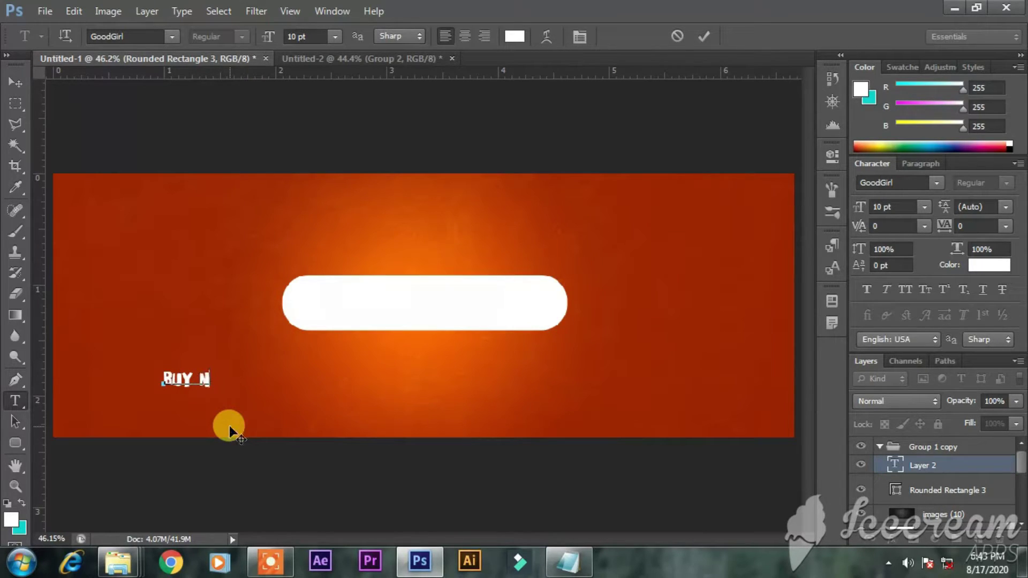
type("OW")
key("ctrl+a")
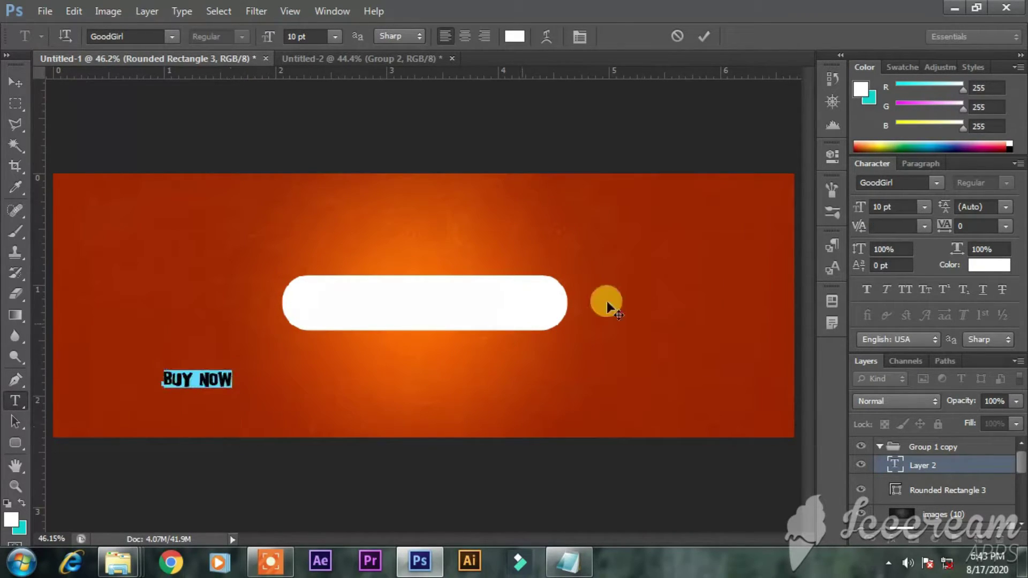
- Colour the Buy Now text black (000000) and place it in the middle of the white rounded rectangle
left_click(968, 266)
left_click_drag(596, 303, 566, 348)
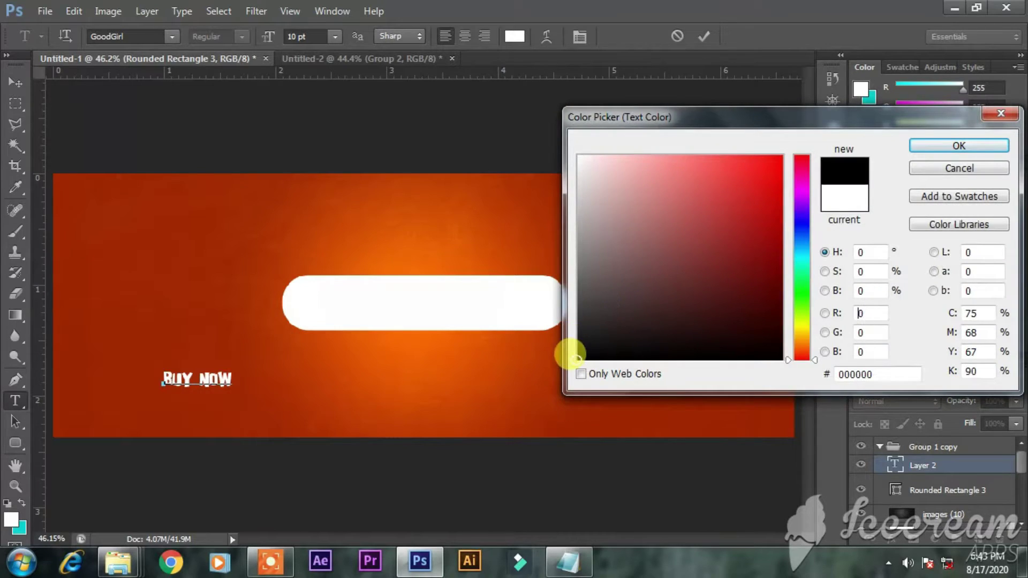
key("Return")
left_click(15, 82)
left_click_drag(185, 378, 423, 295)
left_click_drag(889, 463, 894, 469)
key("ctrl+a")
left_click(893, 489, "ctrl")
- Enlarge the Buy Now text to 26 pt and recentre it on the white rounded rectangle
double_click(894, 465)
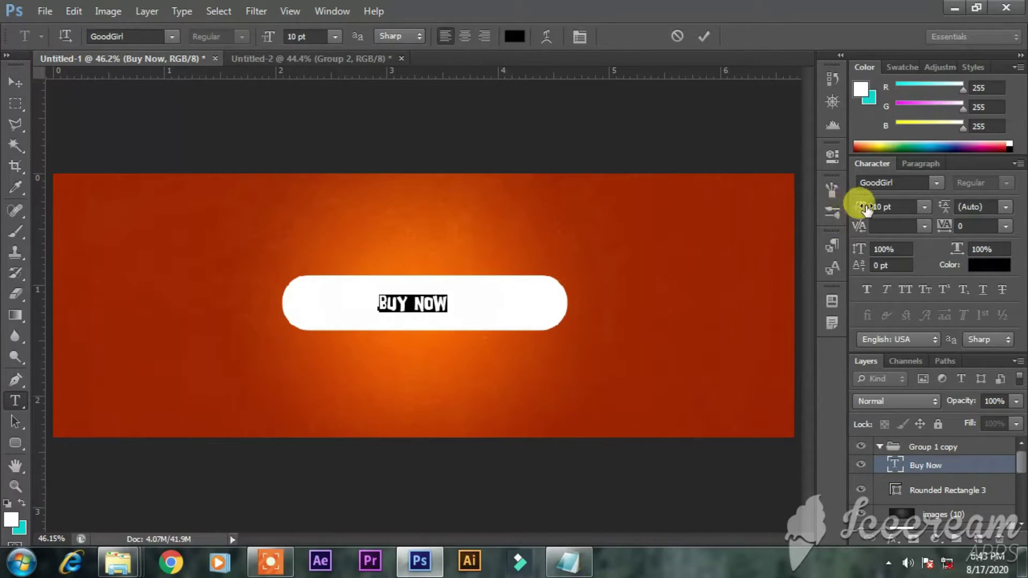
left_click(871, 208)
left_click_drag(871, 207, 878, 201)
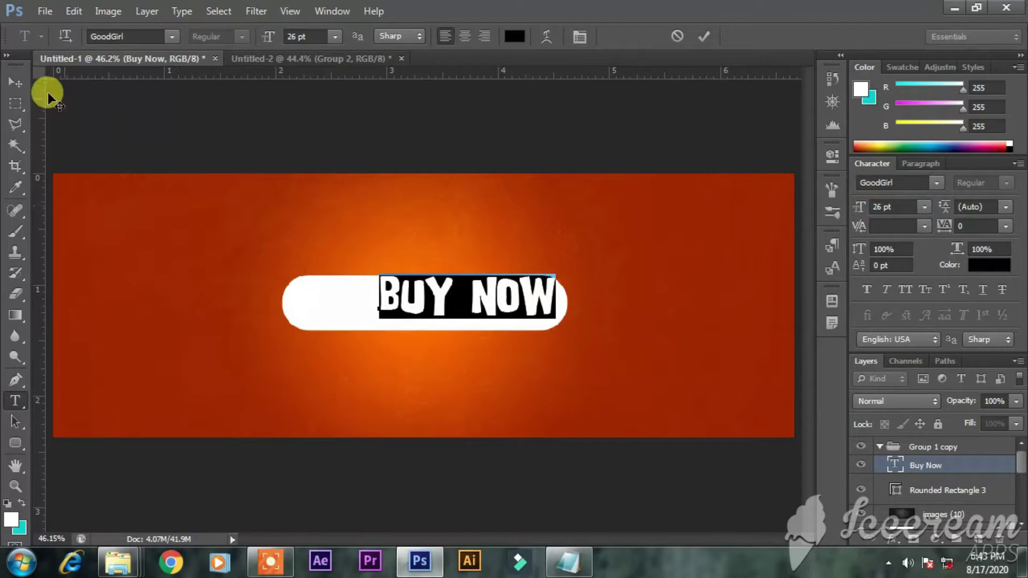
left_click_drag(375, 365, 458, 384)
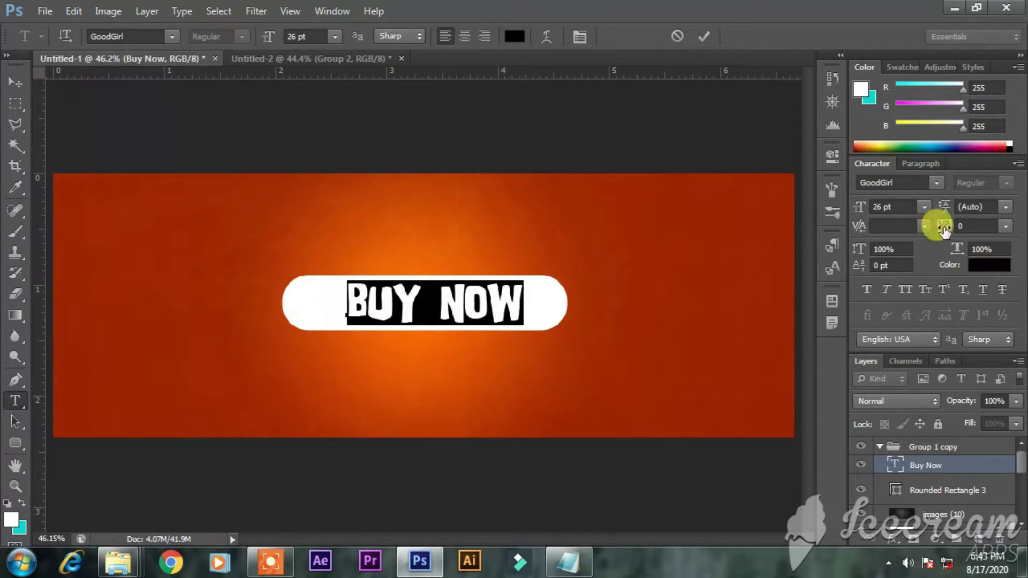
- Set the Buy Now text's font to Helvetica with the Bold style
left_click(122, 37)
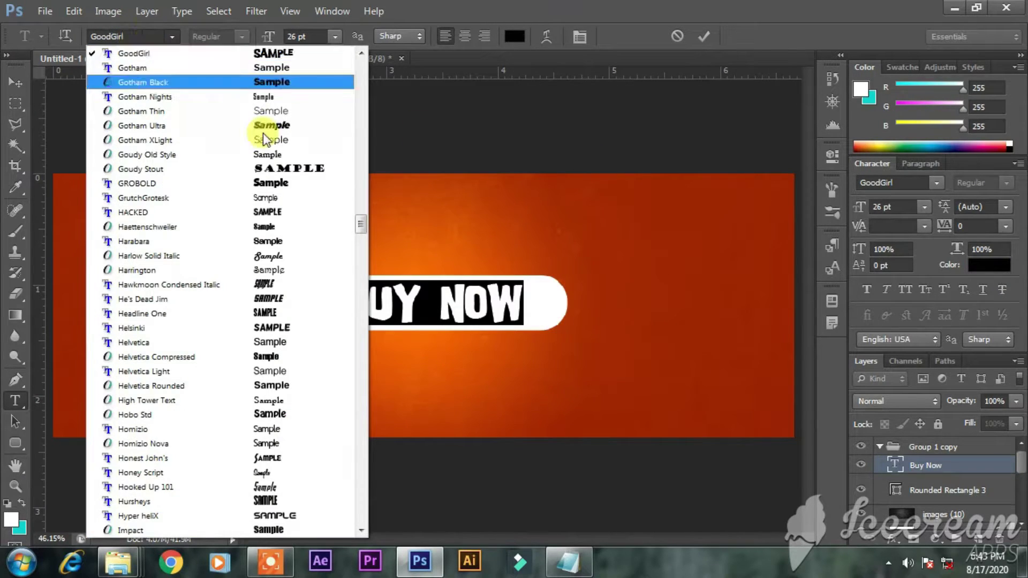
scroll(358, 224, "down", 4)
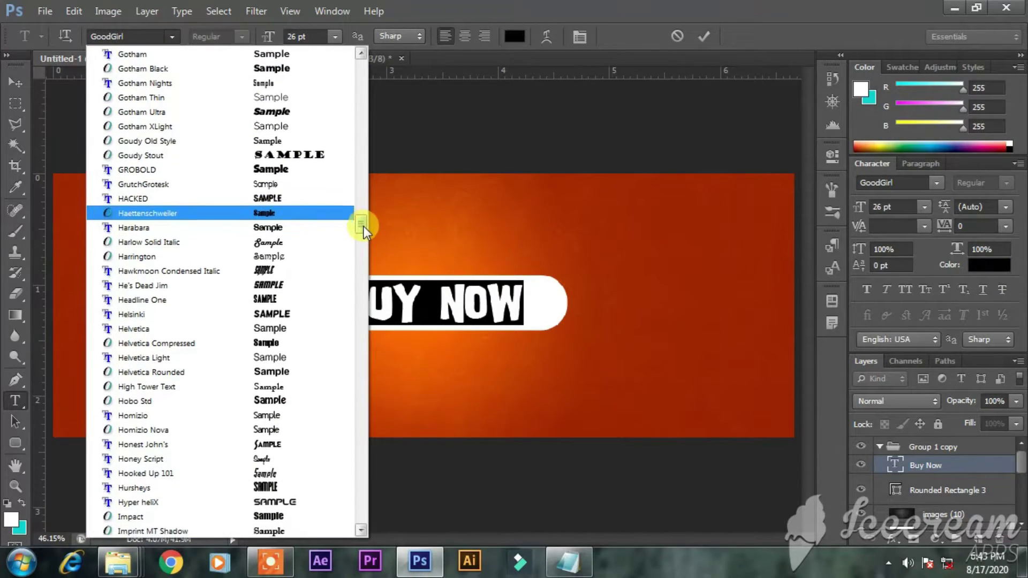
left_click(137, 34)
left_click(138, 29)
type("He")
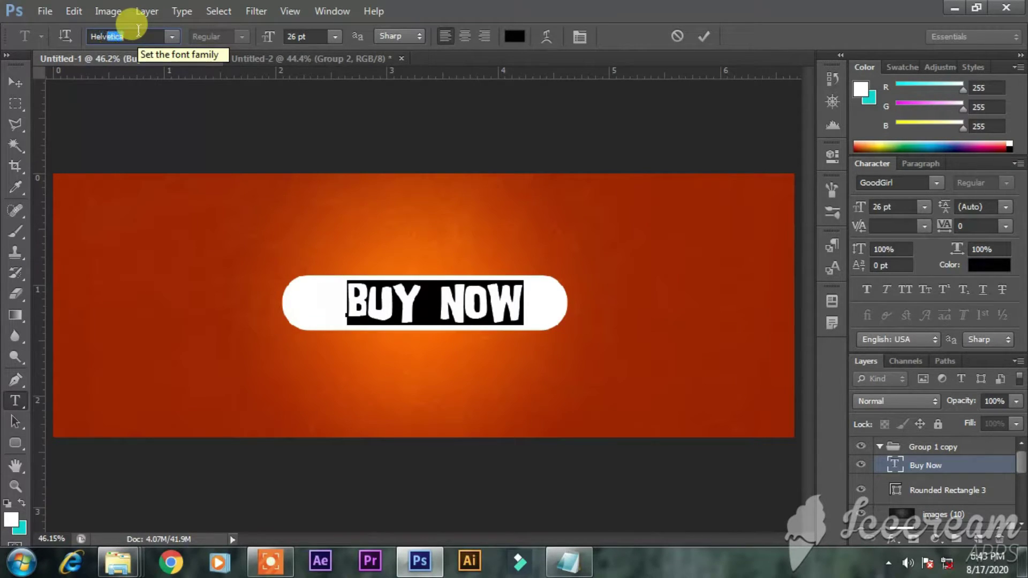
type("lv")
key("Return")
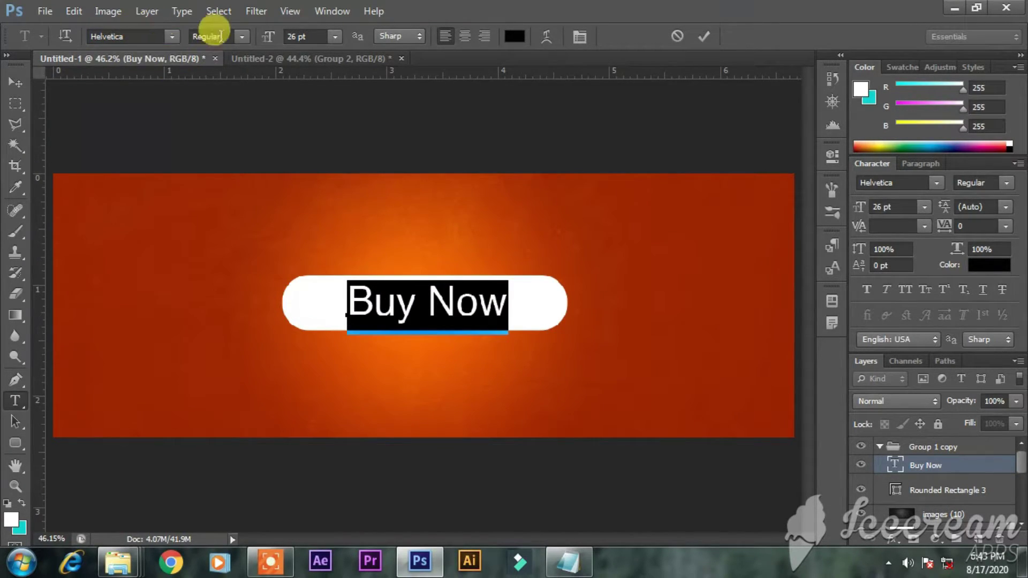
left_click(244, 38)
left_click(239, 77)
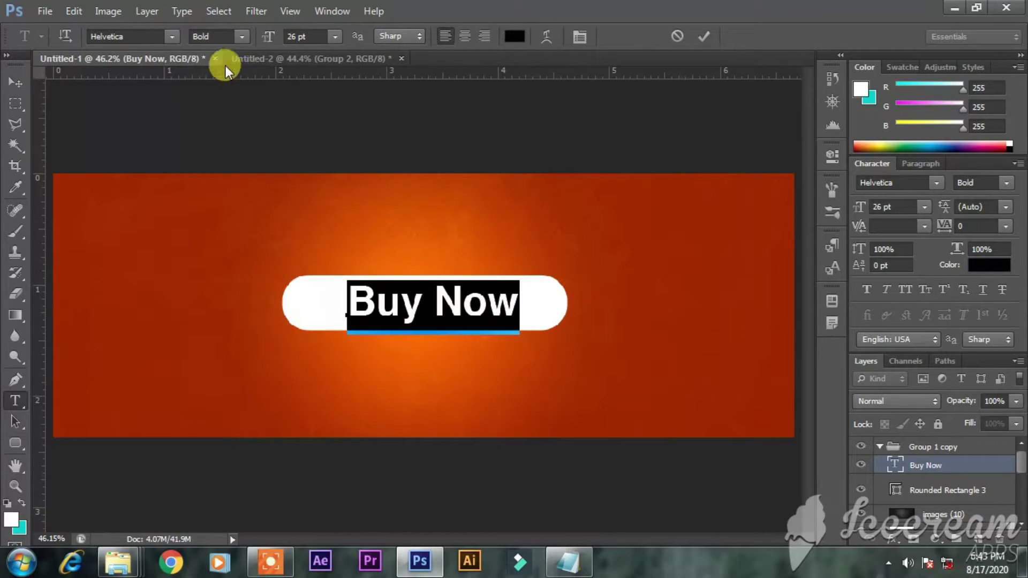
- Change the Buy Now text's font to Helvetica Rounded and commit the text edit
left_click(172, 36)
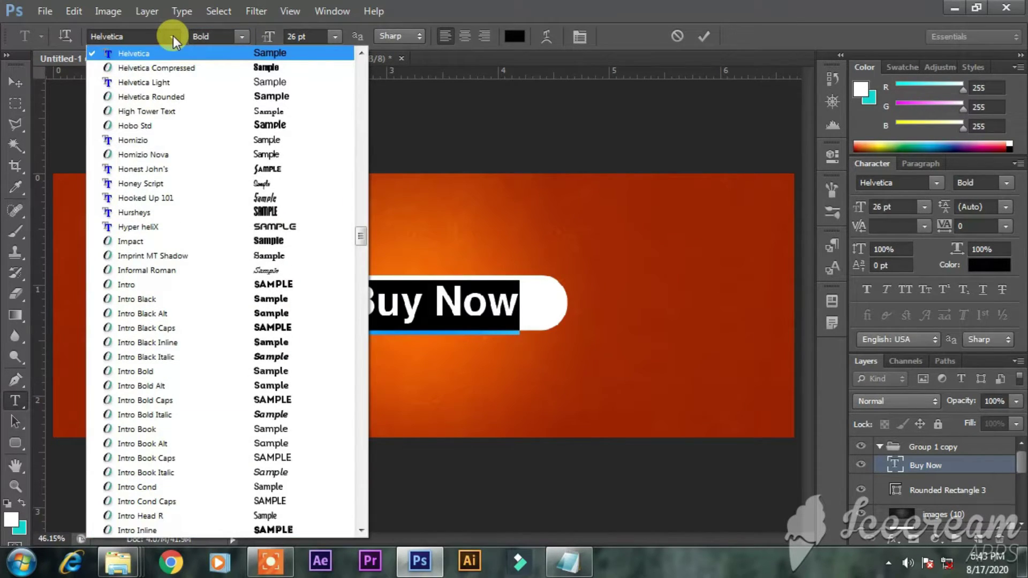
left_click(171, 96)
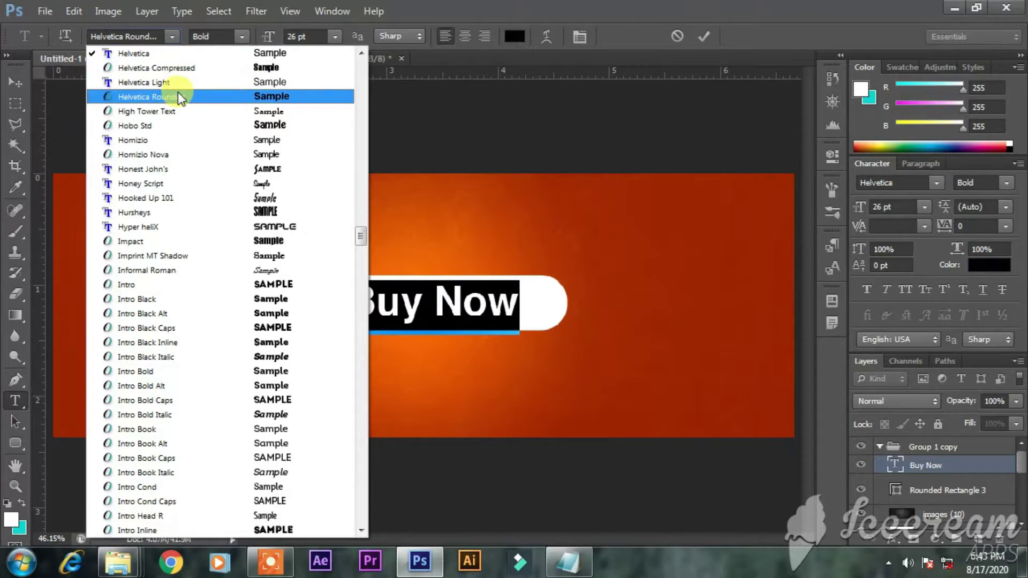
left_click(12, 84)
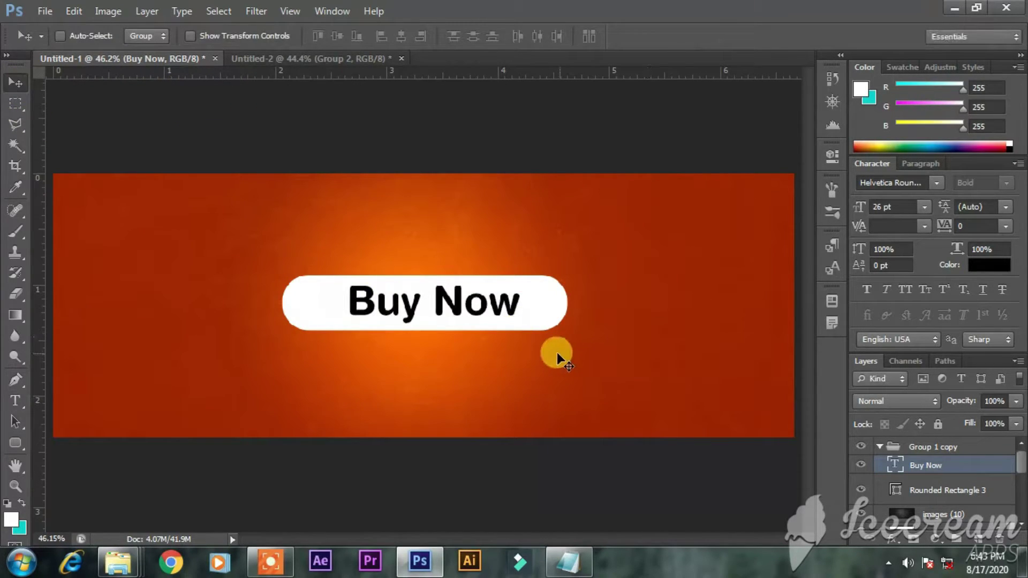
double_click(892, 464)
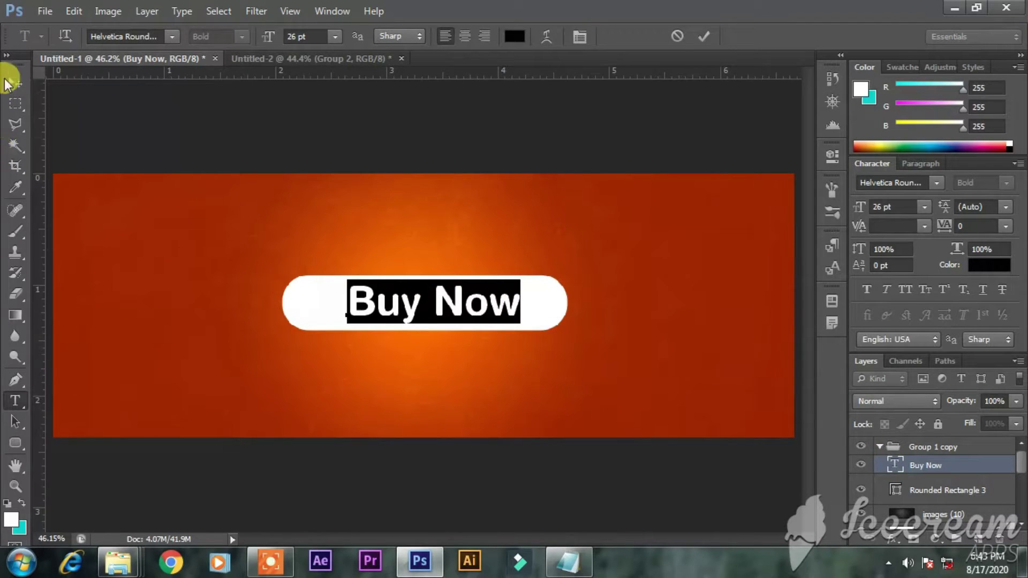
left_click(15, 81)
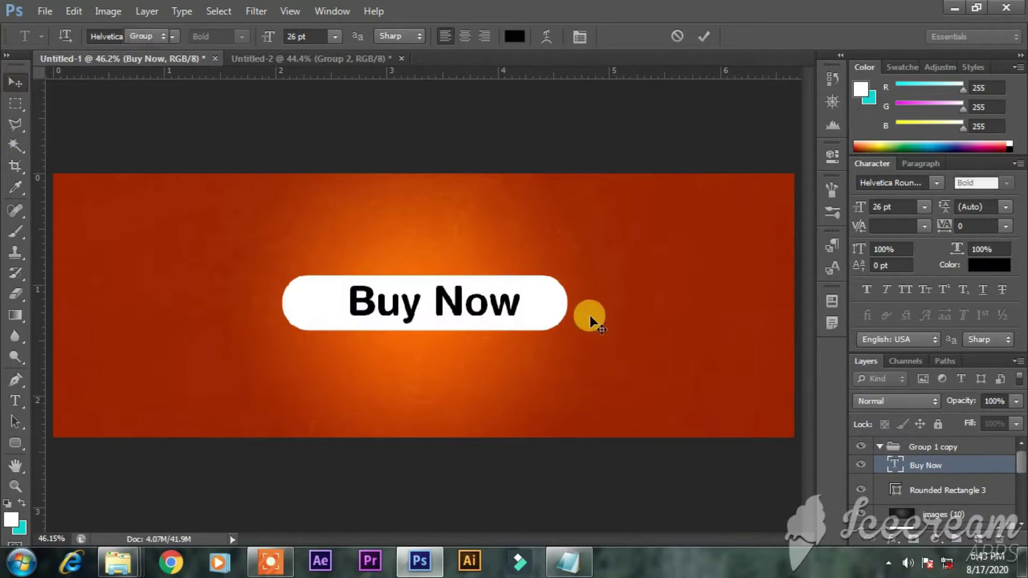
- Narrow the white rounded rectangle to fit closer around the Buy Now text and centre it behind the text
left_click(944, 492)
key("ctrl+t")
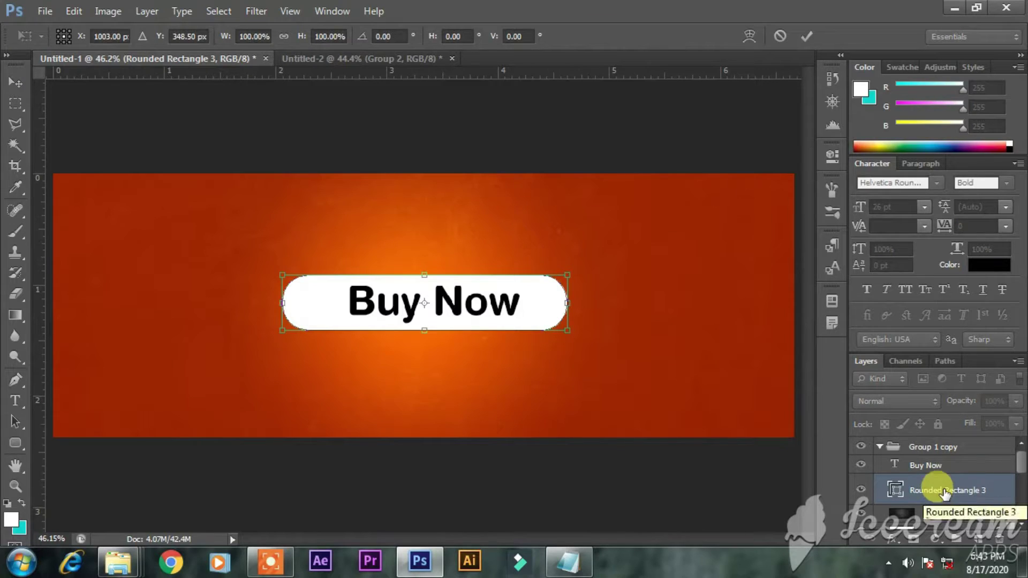
left_click_drag(282, 301, 305, 296)
left_click_drag(383, 306, 389, 309)
key("Return")
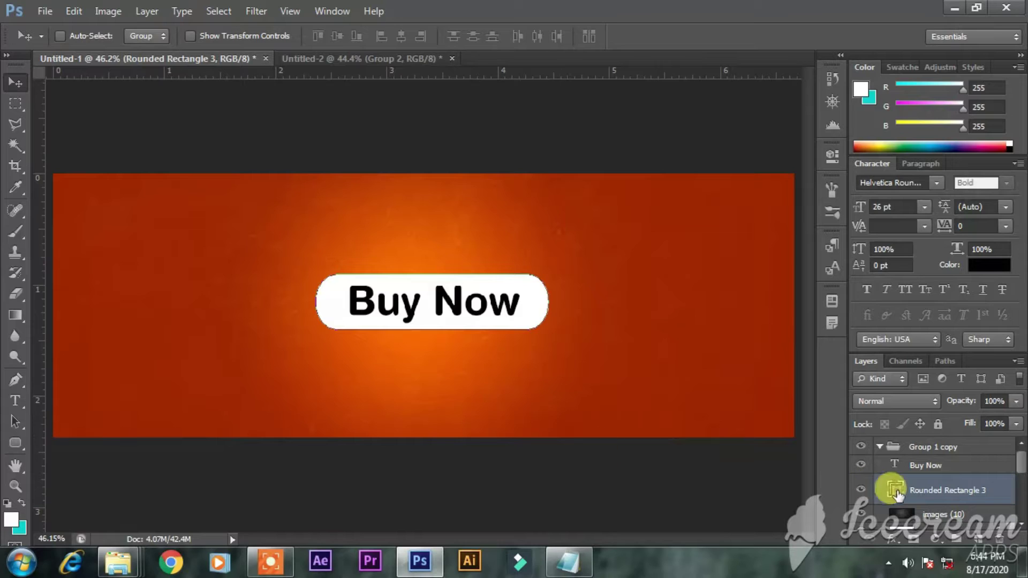
- Replace the white rounded rectangle with a new one about 558 × 144 px, centred behind the Buy Now text
key("Delete")
left_click(15, 442)
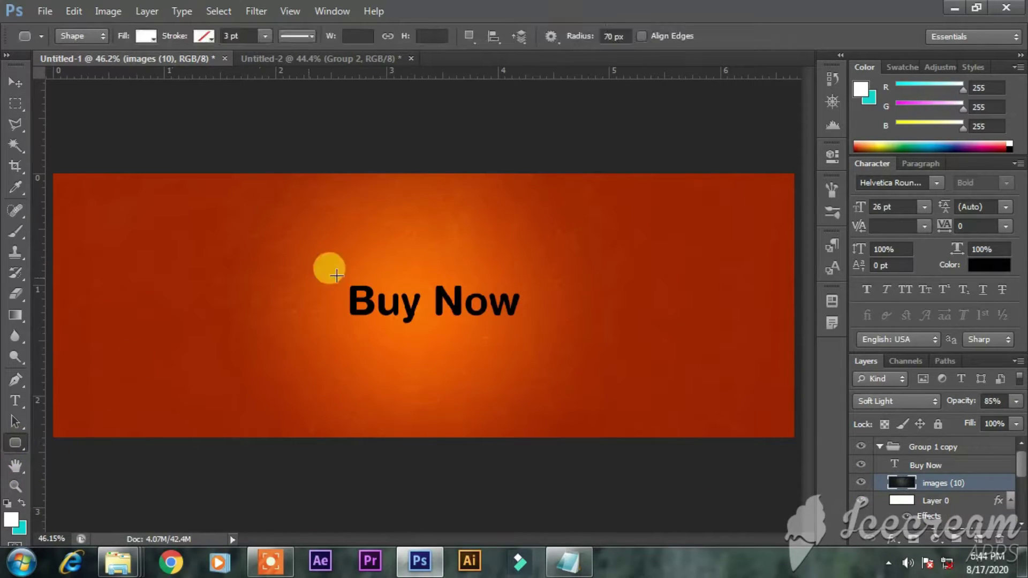
left_click_drag(332, 271, 539, 325)
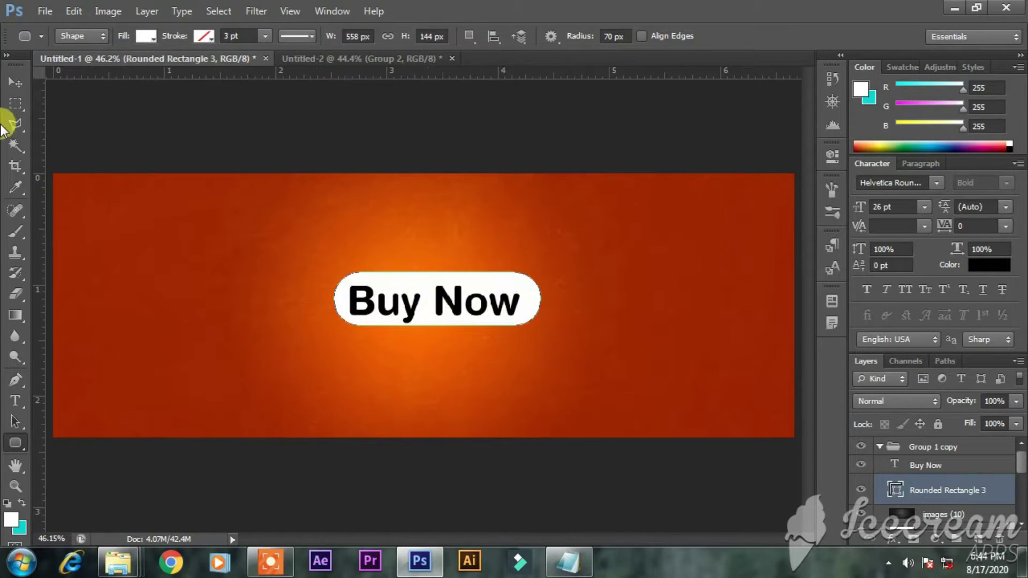
left_click(16, 81)
left_click_drag(441, 314, 438, 318)
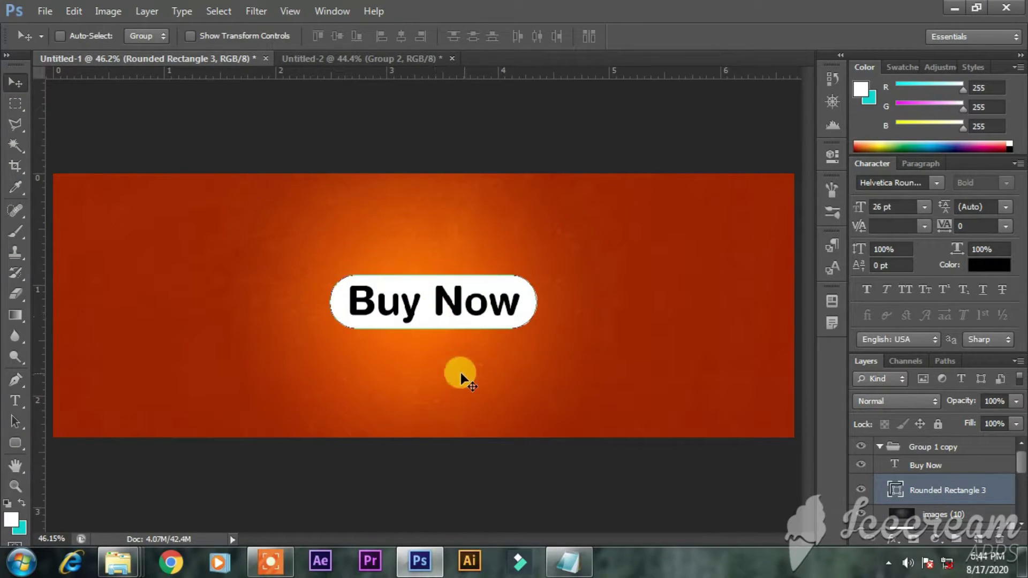
- Collapse the Buy Now group and toggle its visibility to compare it with the finished banner underneath, leaving the group shown
left_click(888, 452)
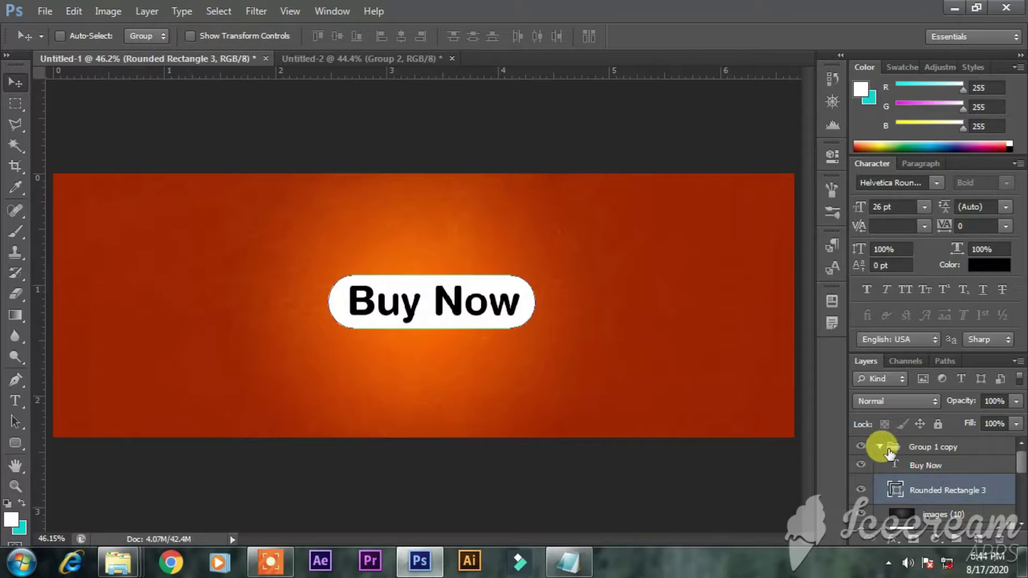
left_click(879, 451)
left_click(861, 446)
left_click(861, 446)
left_click(860, 465)
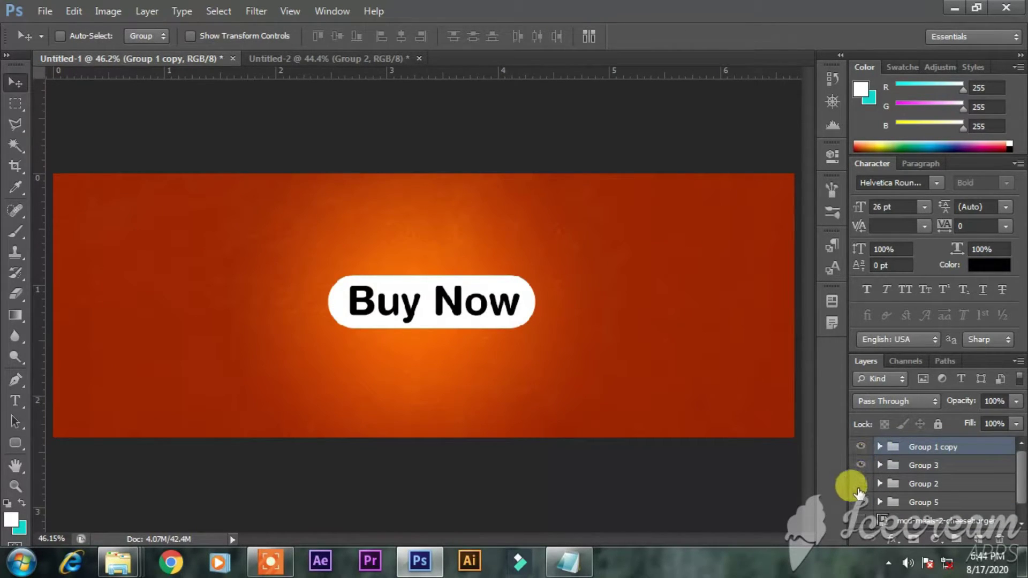
left_click(860, 483)
left_click(860, 502)
scroll(861, 513, "down", 1)
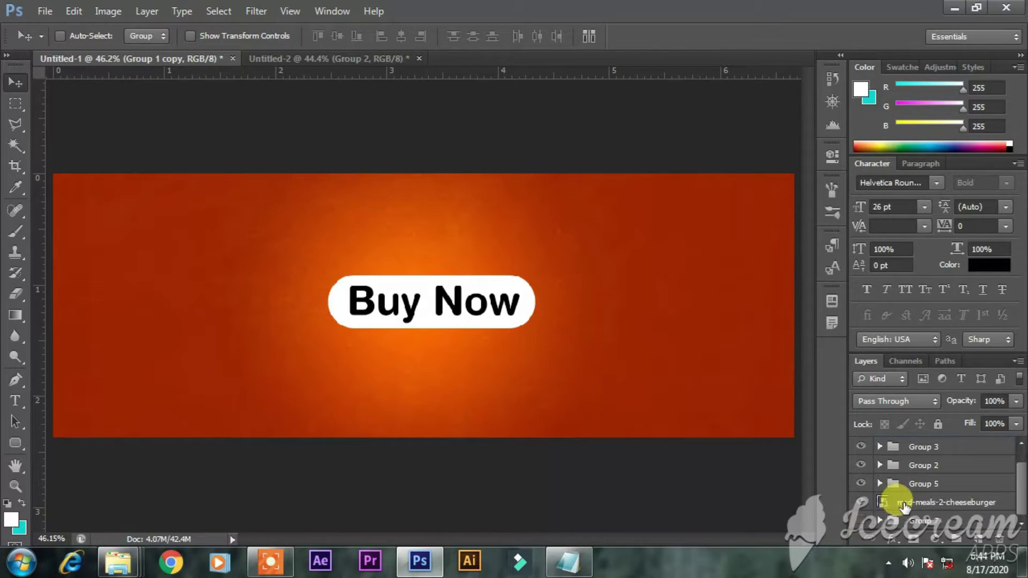
scroll(861, 514, "up", 1)
left_click(859, 448)
left_click(859, 447)
left_click(859, 448)
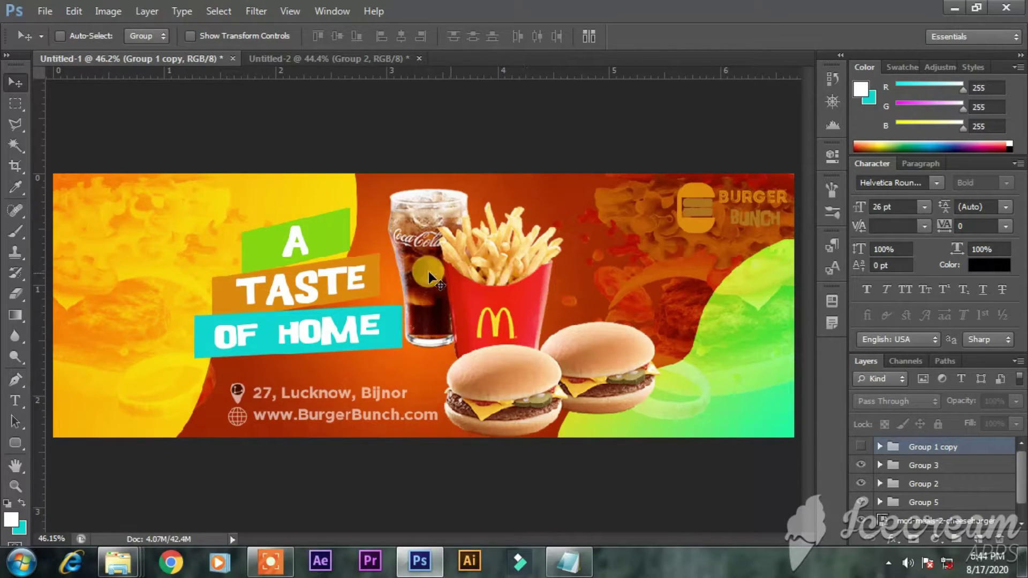
left_click(860, 448)
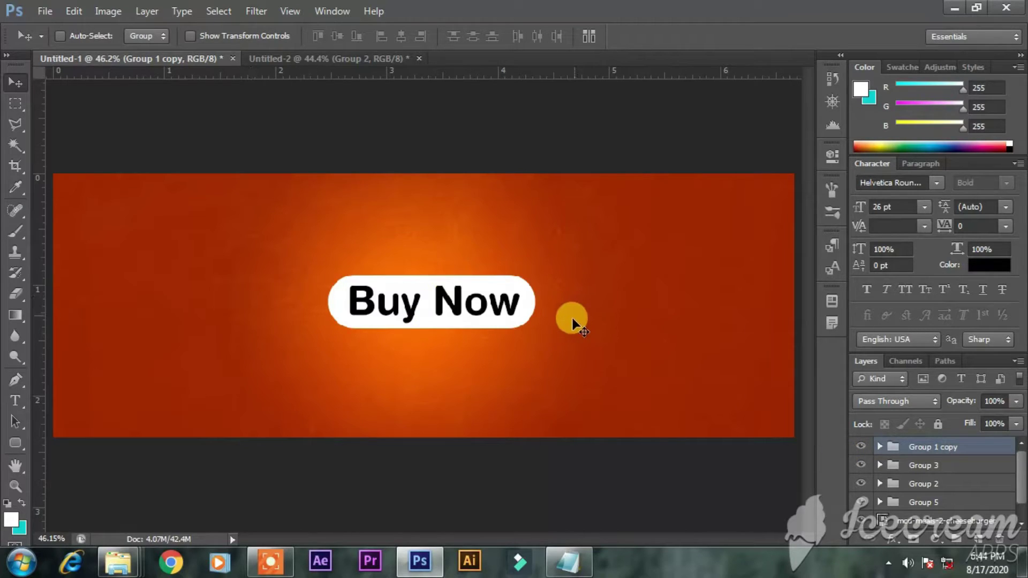
- Start saving a copy of the document and create a Motion Banner folder on Disk (D:) as the save location
key("ctrl+alt+s")
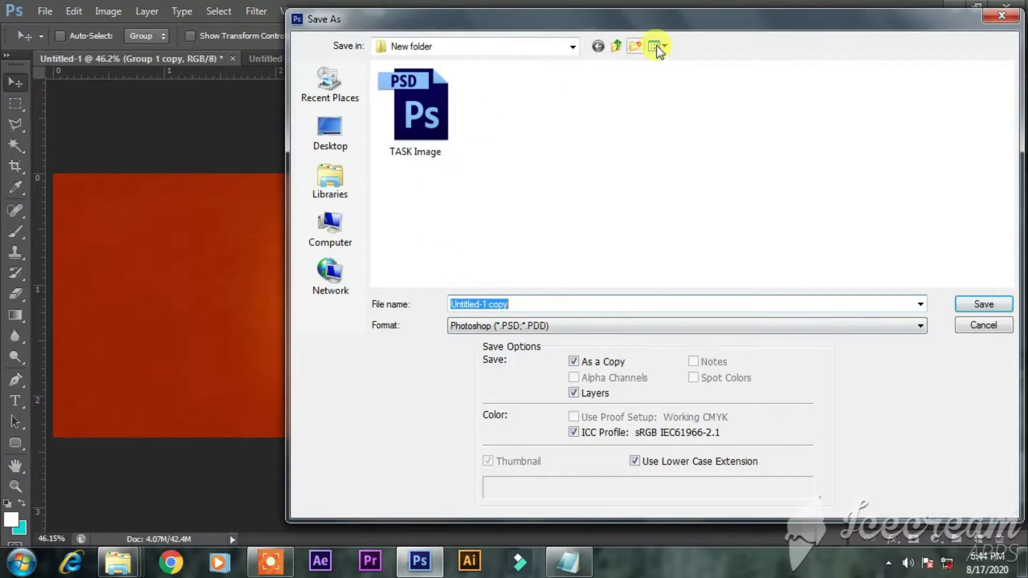
left_click(614, 47)
left_click(614, 48)
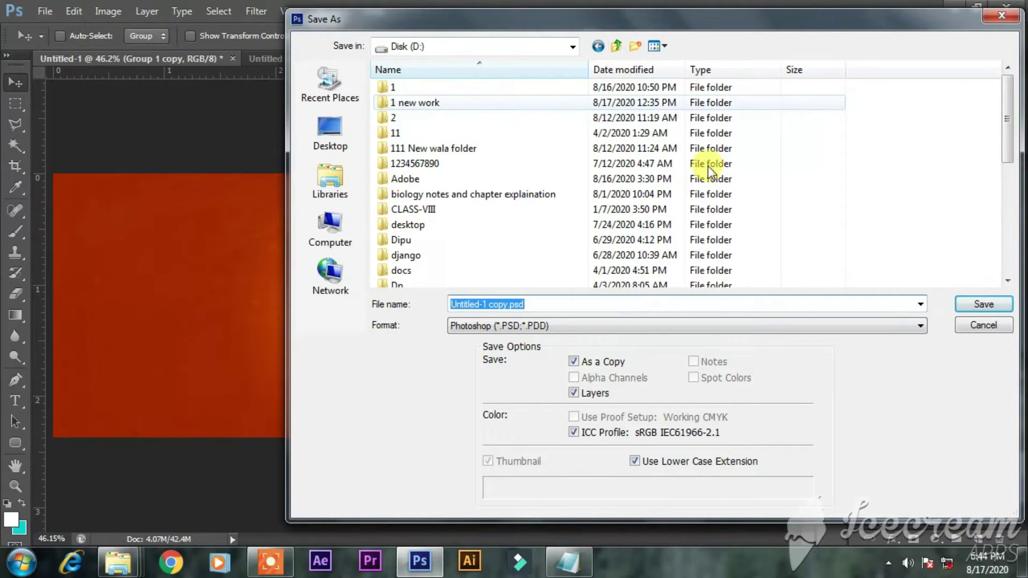
right_click(910, 198)
mouse_move(913, 384)
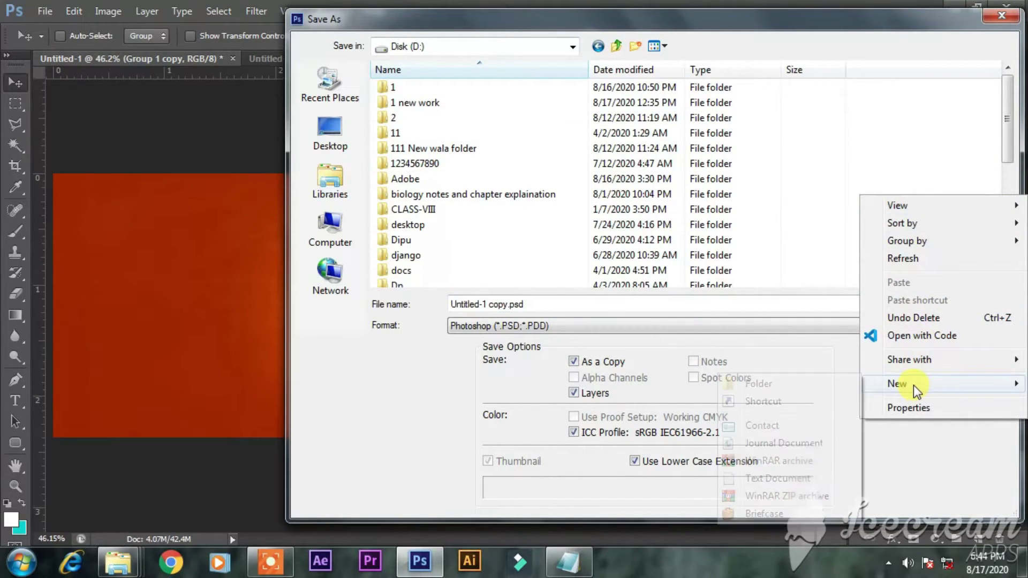
left_click(794, 386)
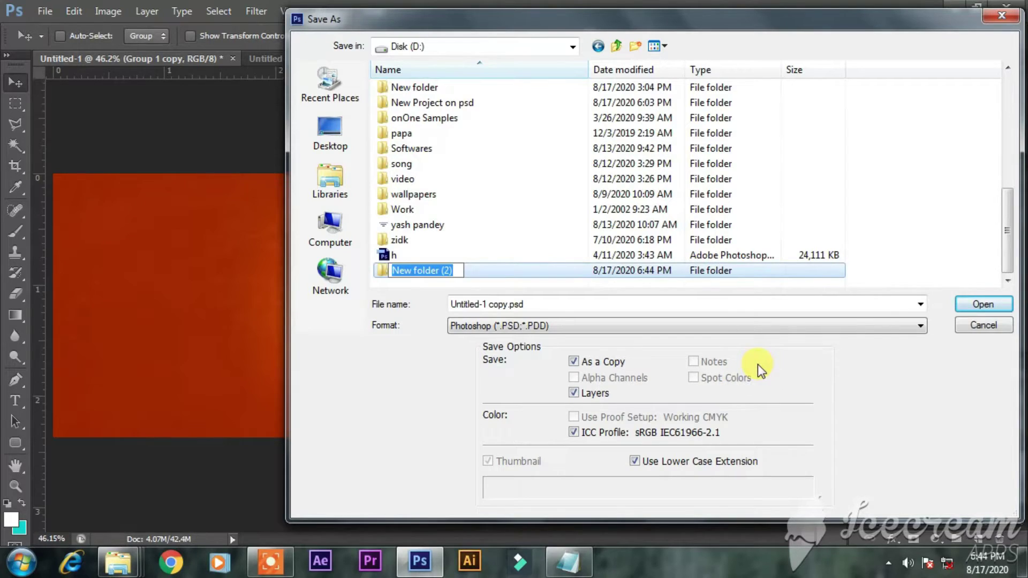
type("Motion Banner")
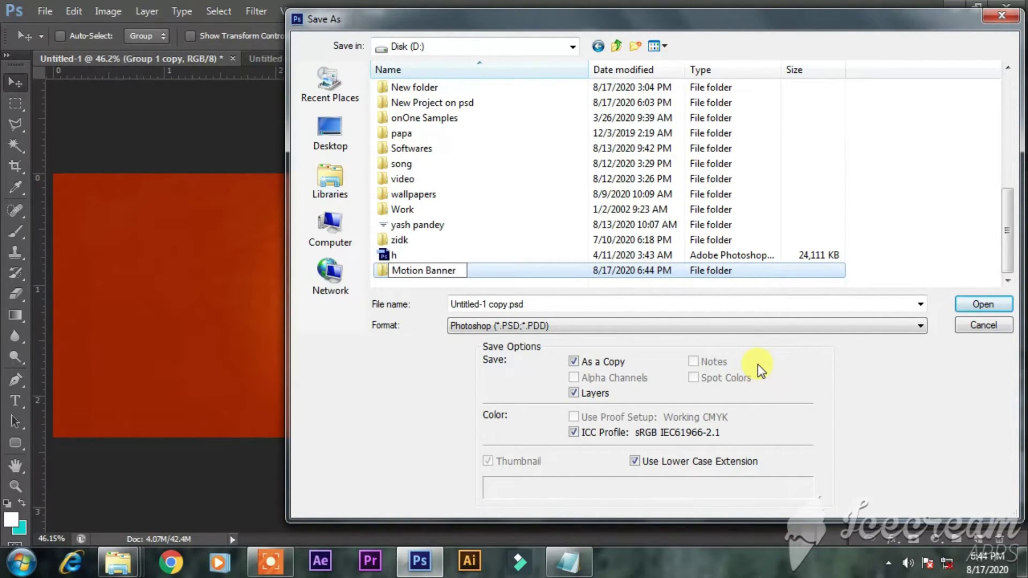
key("Return")
key("Return")
- Save the Buy Now design as a JPEG named buy in the Motion Banner folder at quality 12
left_click(755, 325)
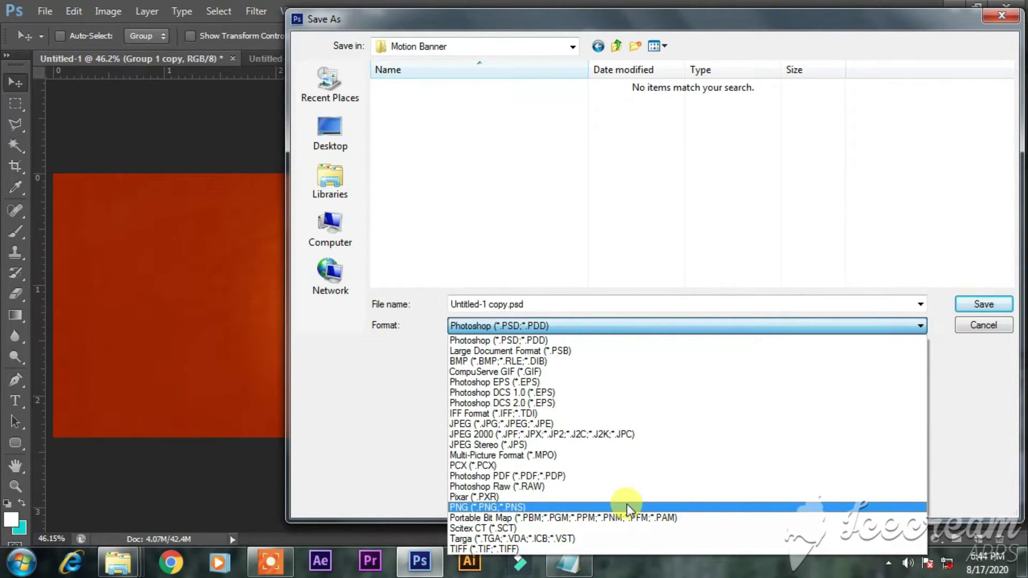
left_click(581, 424)
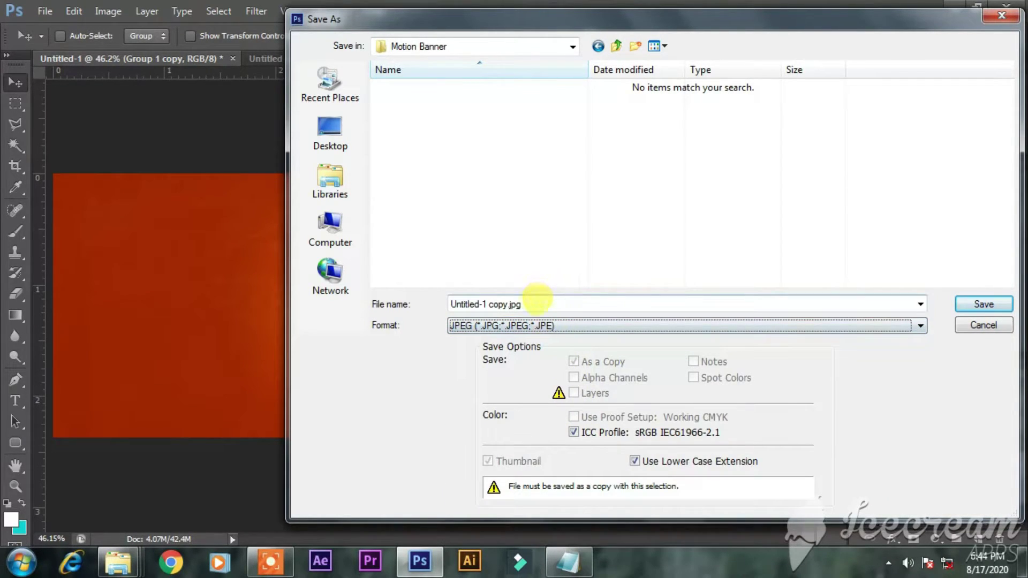
left_click(535, 304)
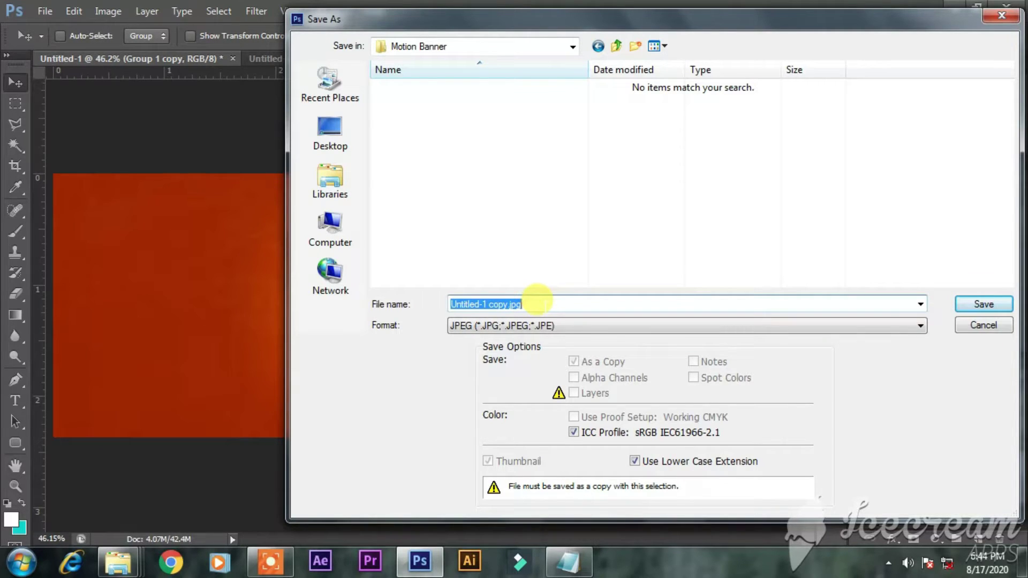
type("buy")
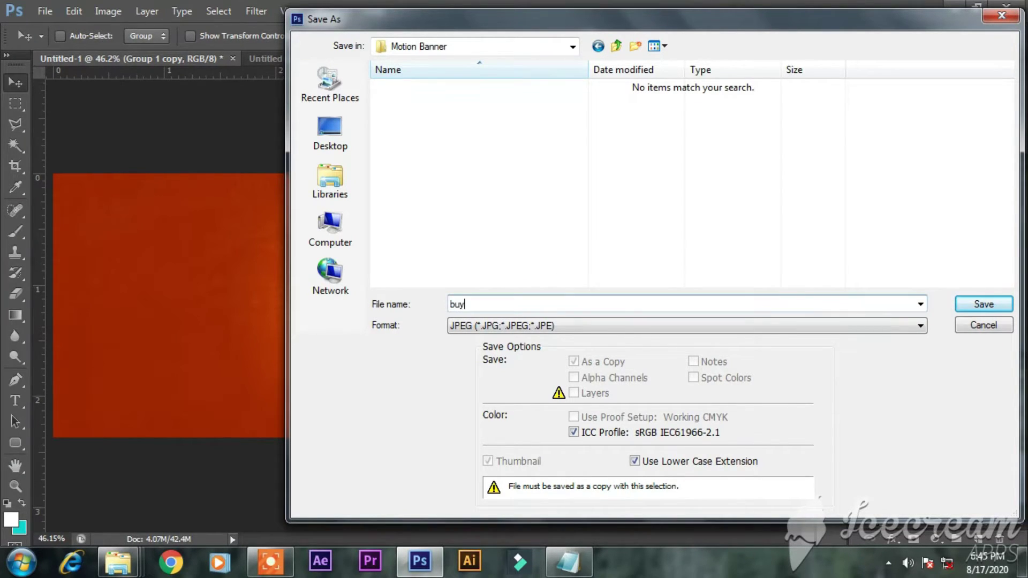
key("Return")
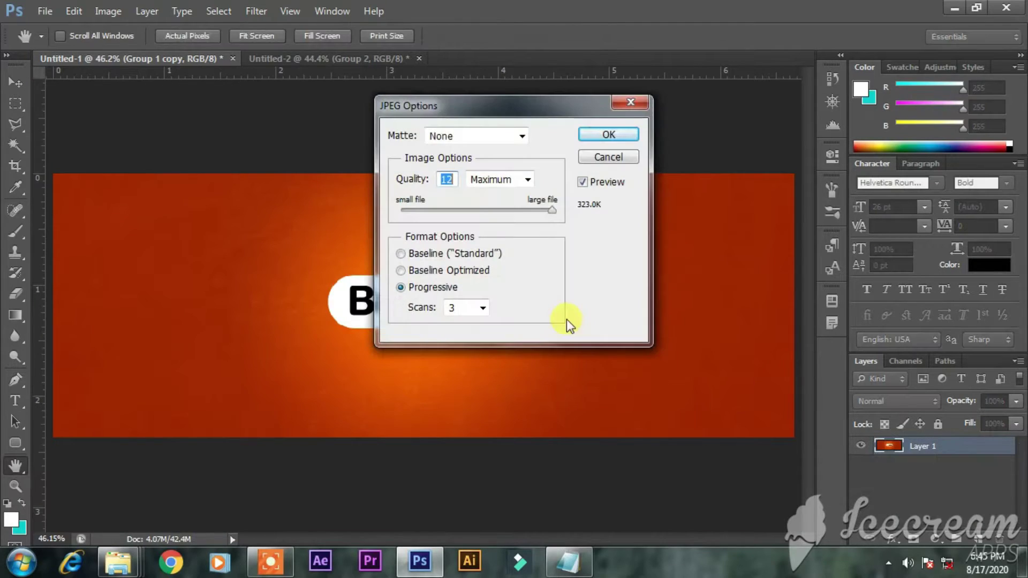
key("Return")
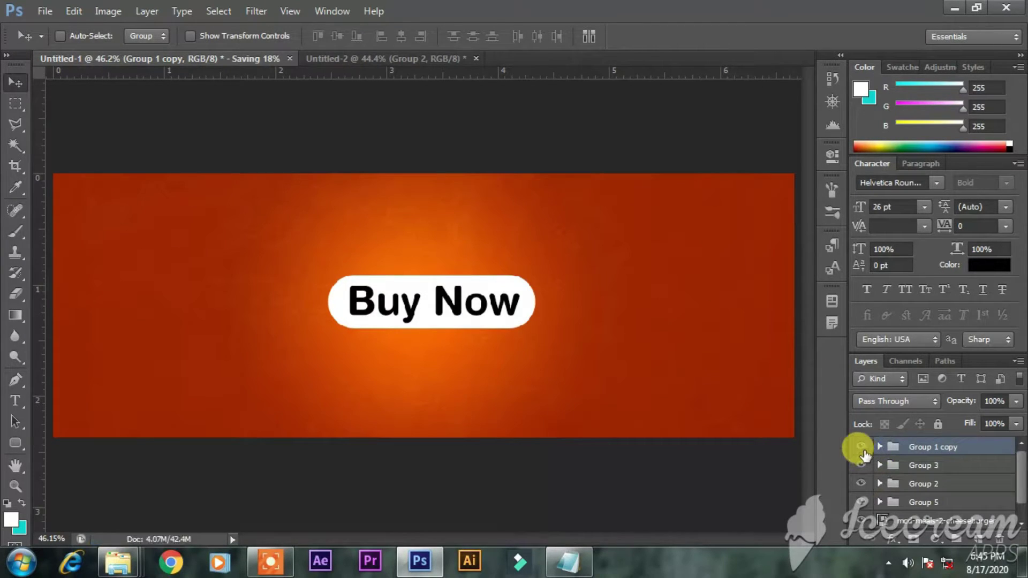
- Hide the Buy Now group and all other artwork, leaving only the slogan and contact details groups visible
left_click(861, 449)
left_click(861, 483)
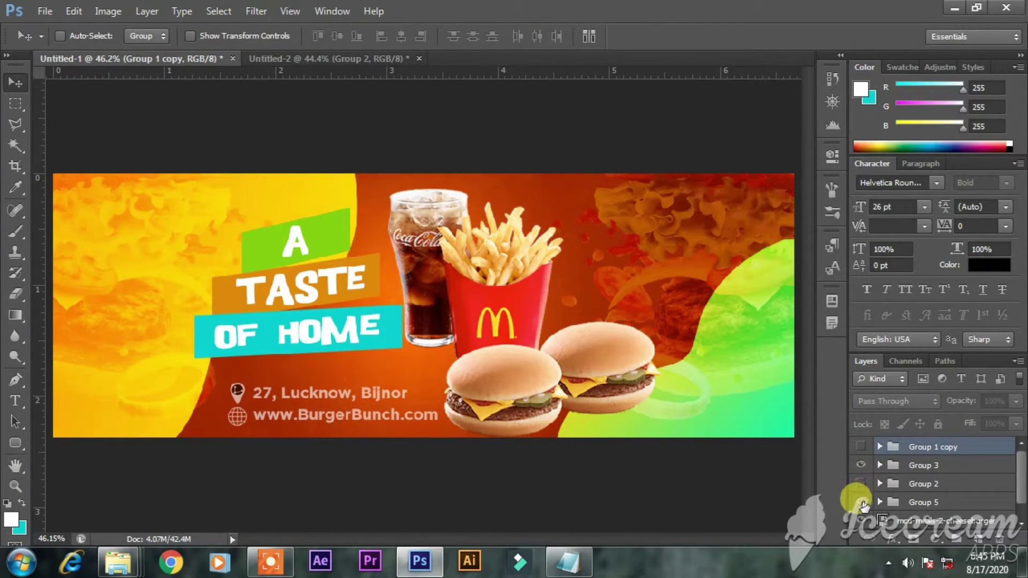
left_click(861, 502)
left_click(861, 521)
left_click(861, 500)
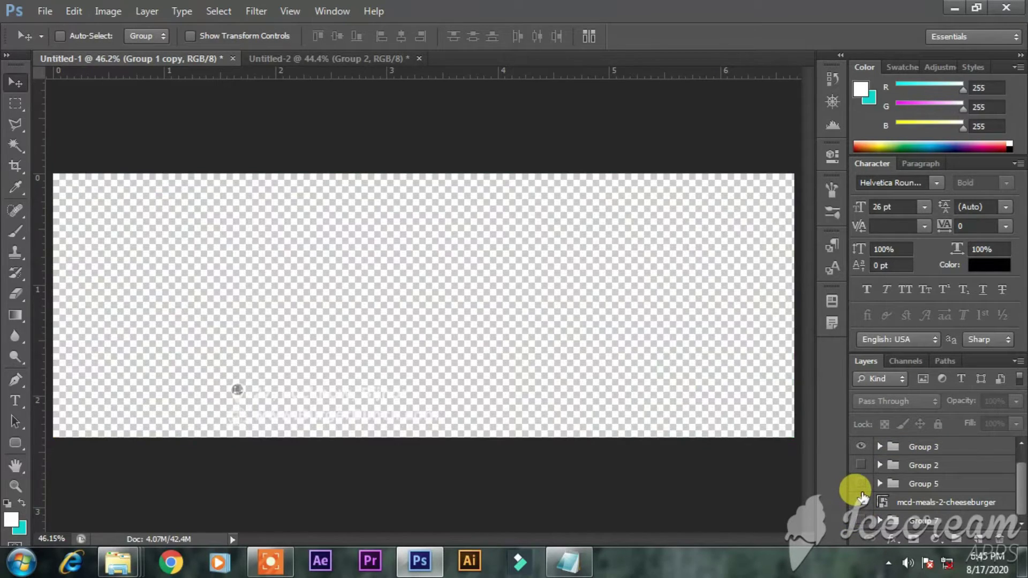
scroll(857, 492, "up", 1)
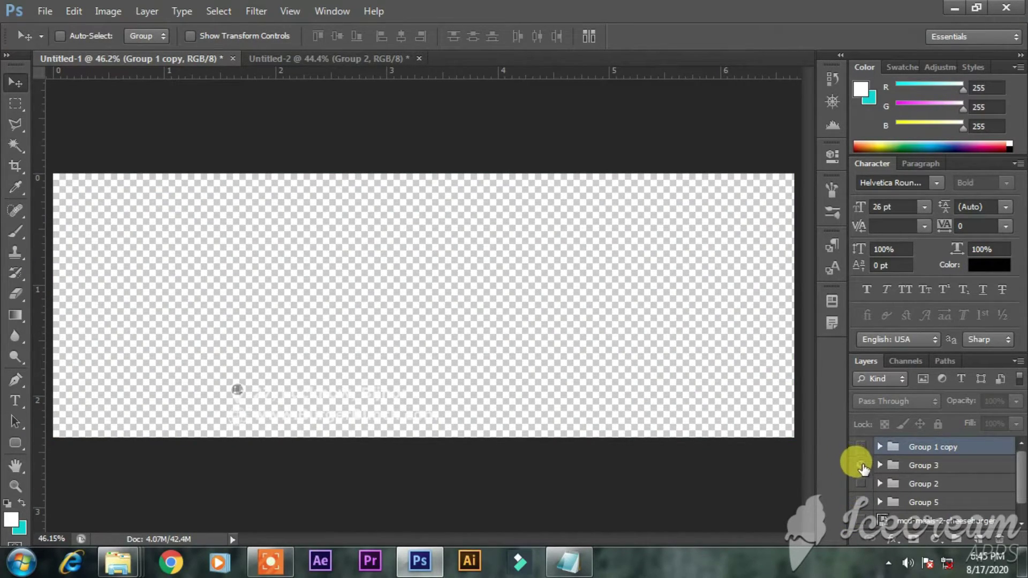
left_click(860, 465)
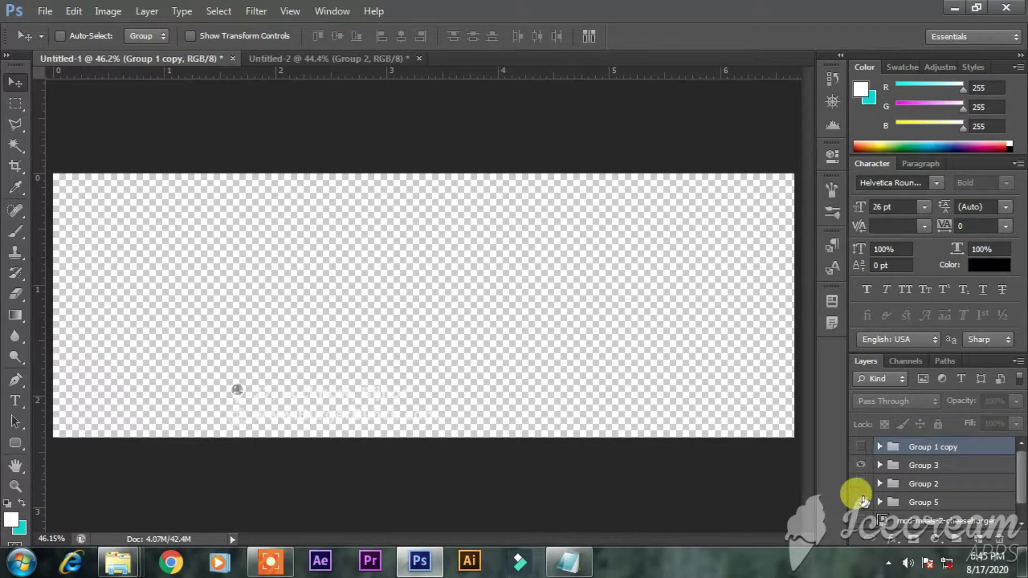
left_click(861, 502)
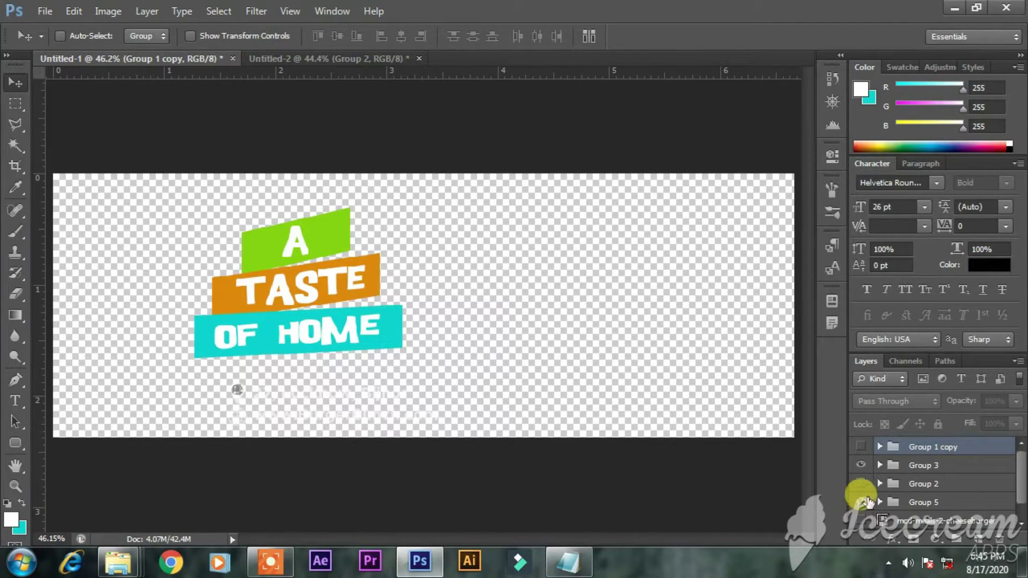
- Merge the contact details group (Group 3) and the slogan group (Group 5) into one layer
left_click(905, 466)
left_click(913, 503, "shift")
right_click(912, 500)
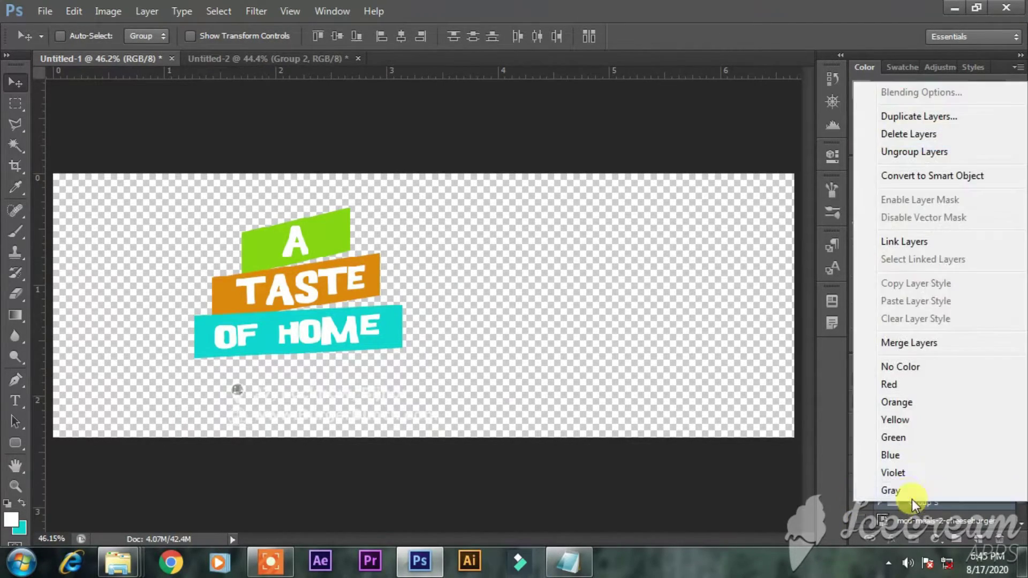
left_click(922, 500)
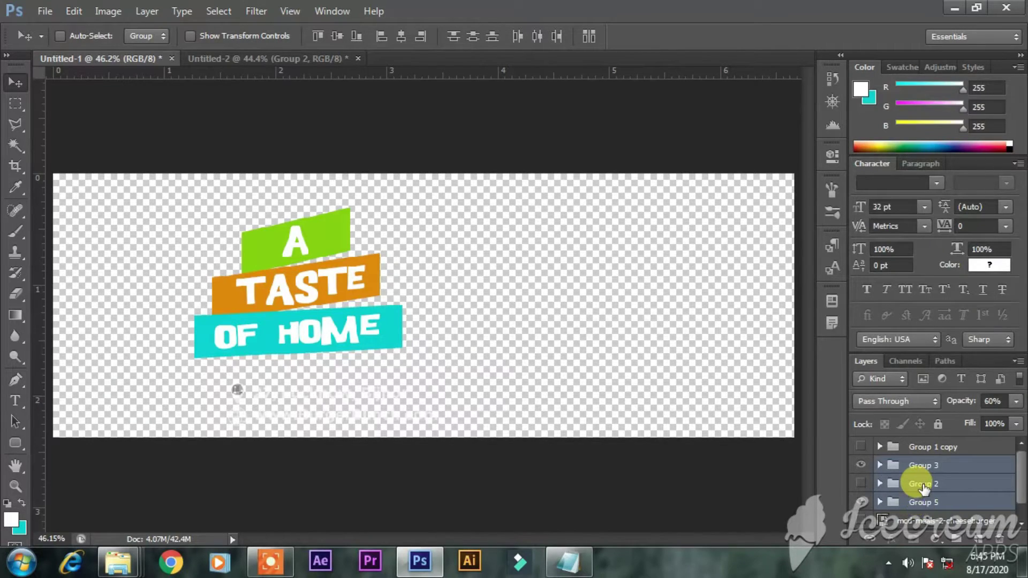
right_click(926, 500)
left_click(905, 334)
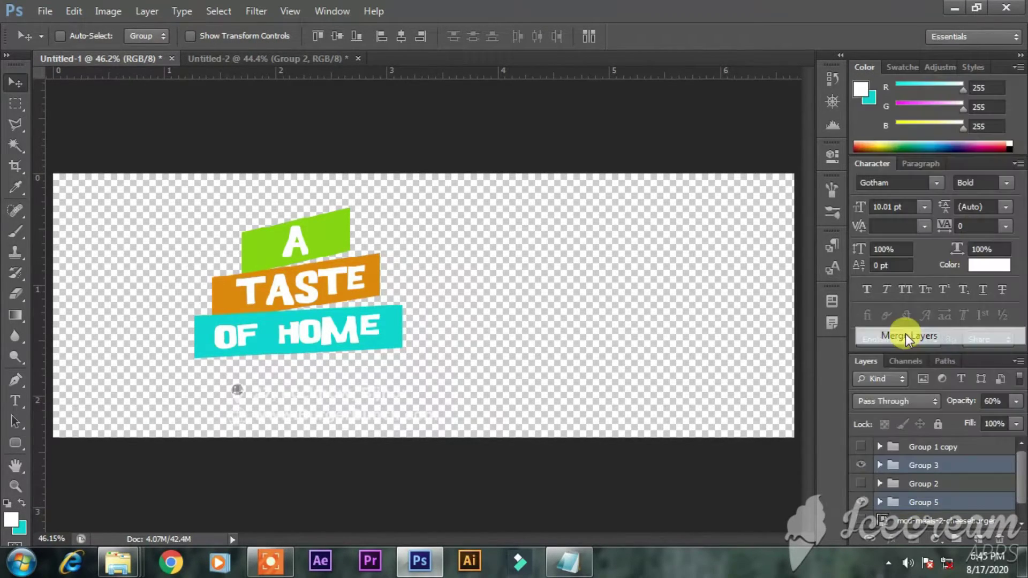
- Toggle the merged text layer's visibility to check its content, leaving it as the only layer shown
left_click(859, 464)
left_click(859, 465)
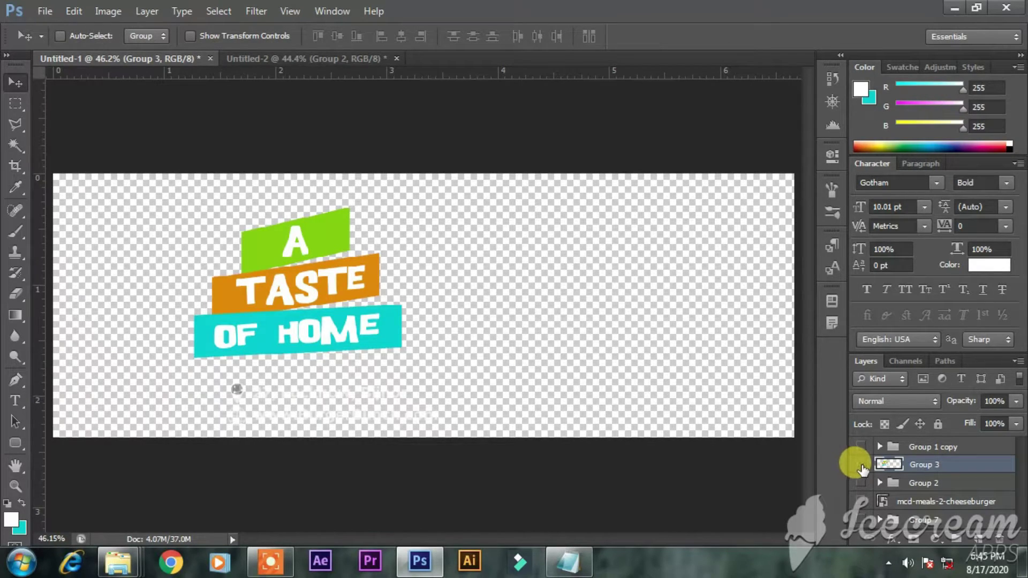
left_click(861, 464)
left_click(858, 446)
left_click(859, 446)
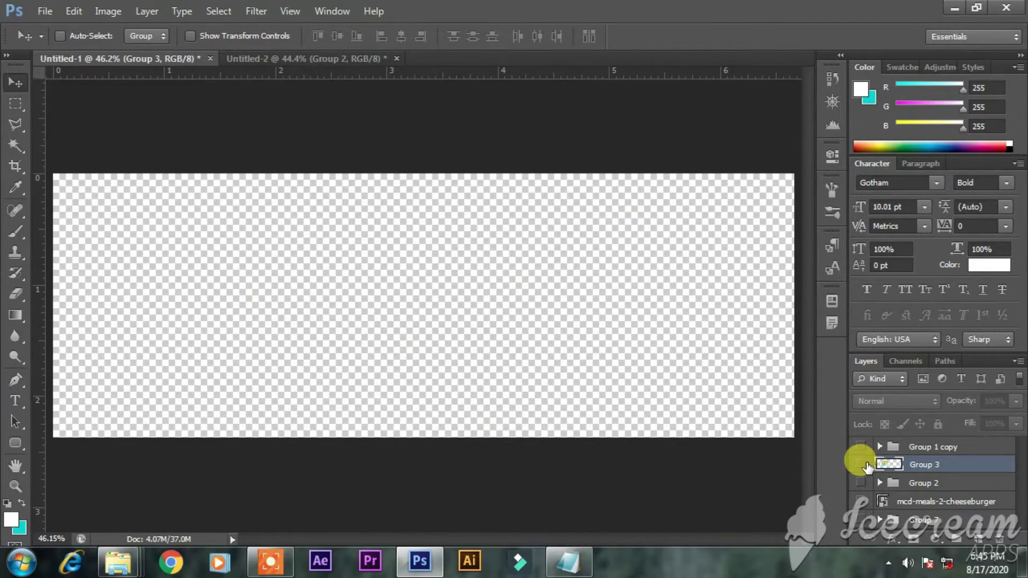
left_click(860, 465)
- Save the merged text artwork as a PNG named text in the Motion Banner folder with Smallest / Slow compression
key("ctrl+alt+s")
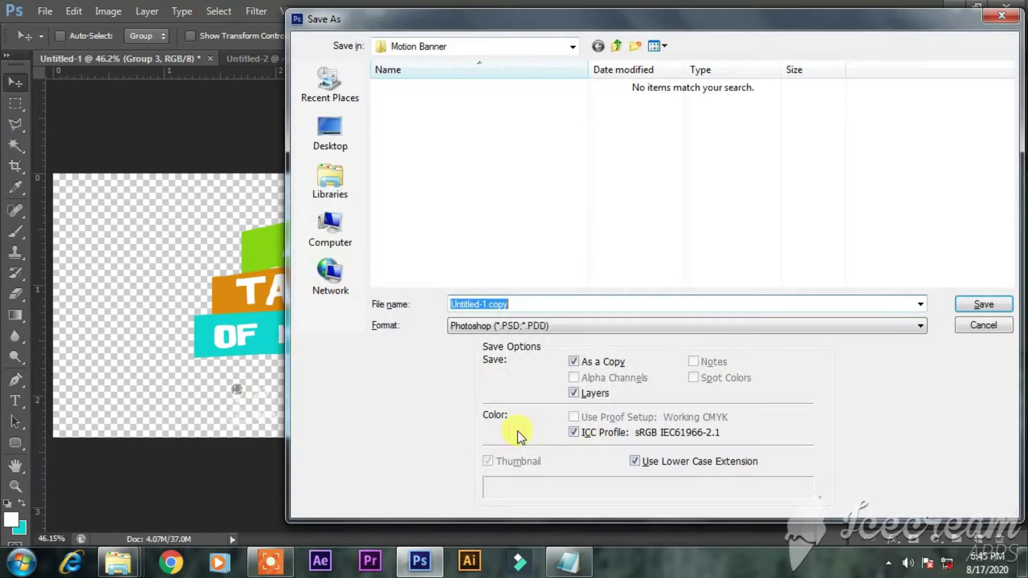
left_click(567, 328)
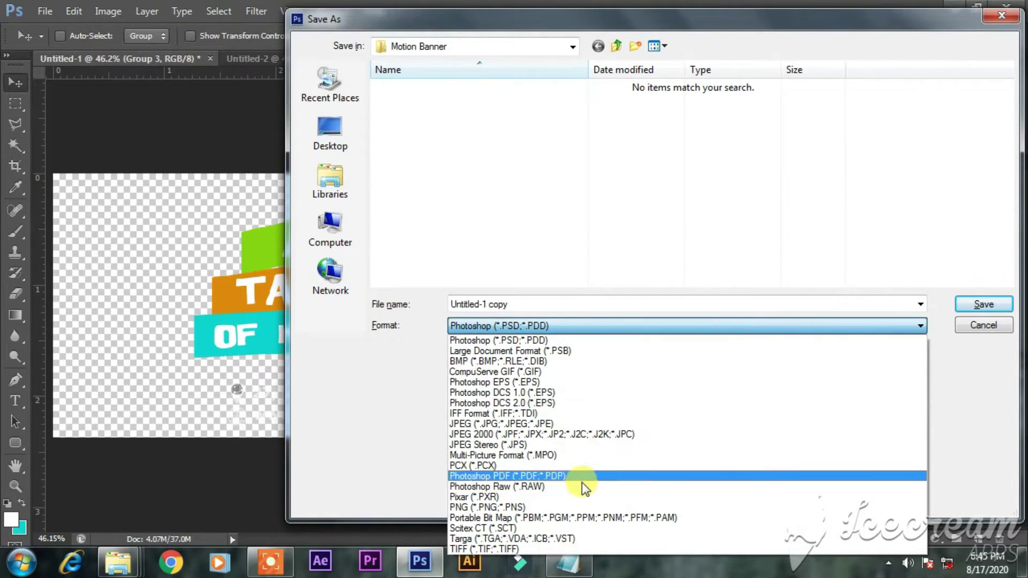
left_click(578, 507)
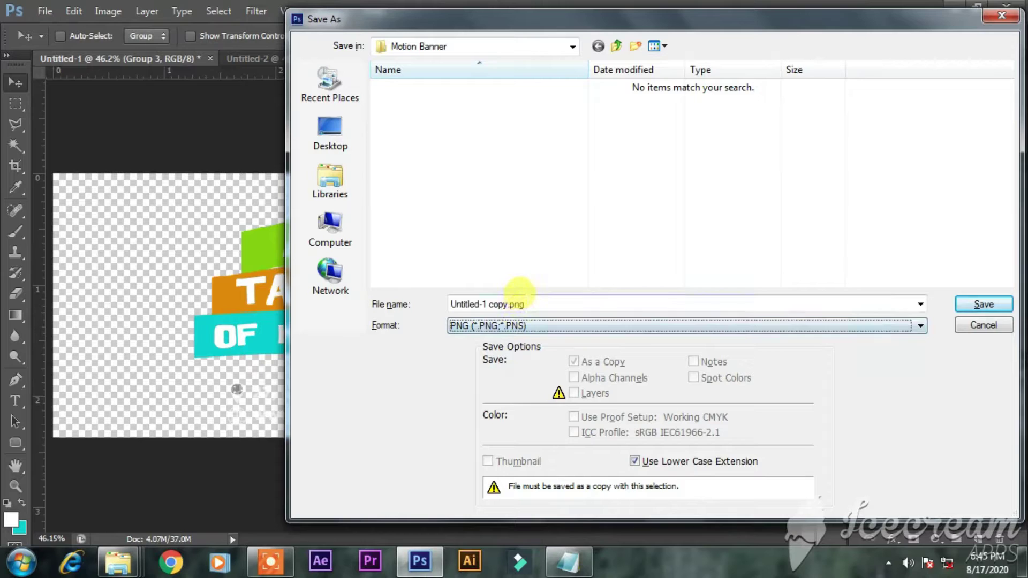
key("shift+Tab")
type("te")
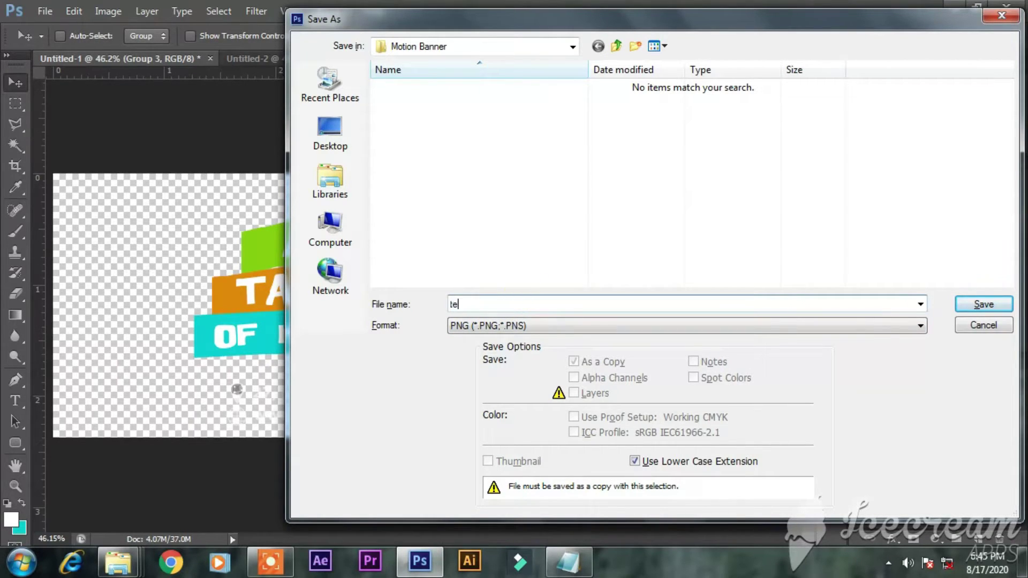
key("Return")
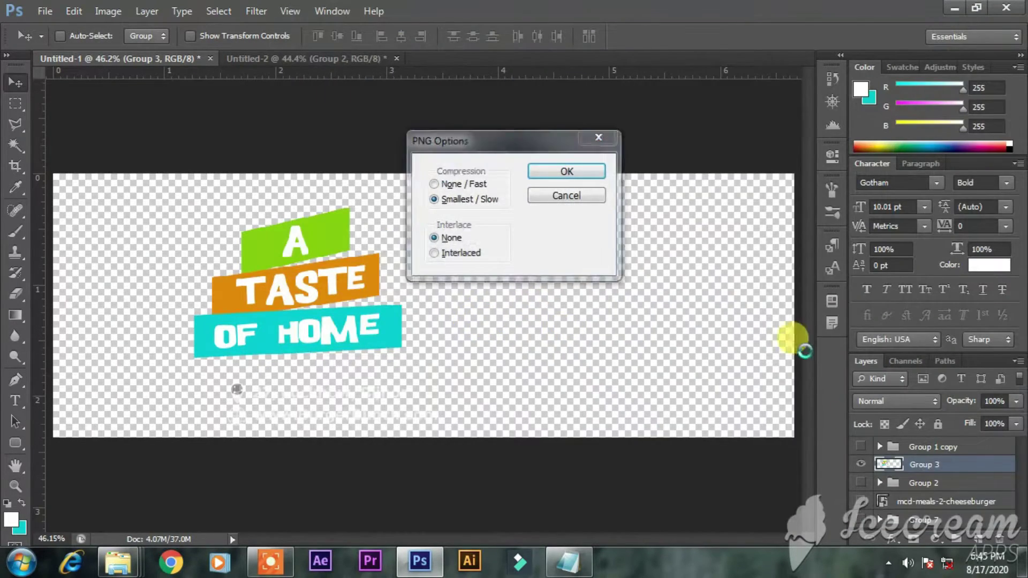
key("Return")
- Hide the merged text layer, then show and select the Burger Bunch logo group
left_click(861, 474)
left_click(861, 483)
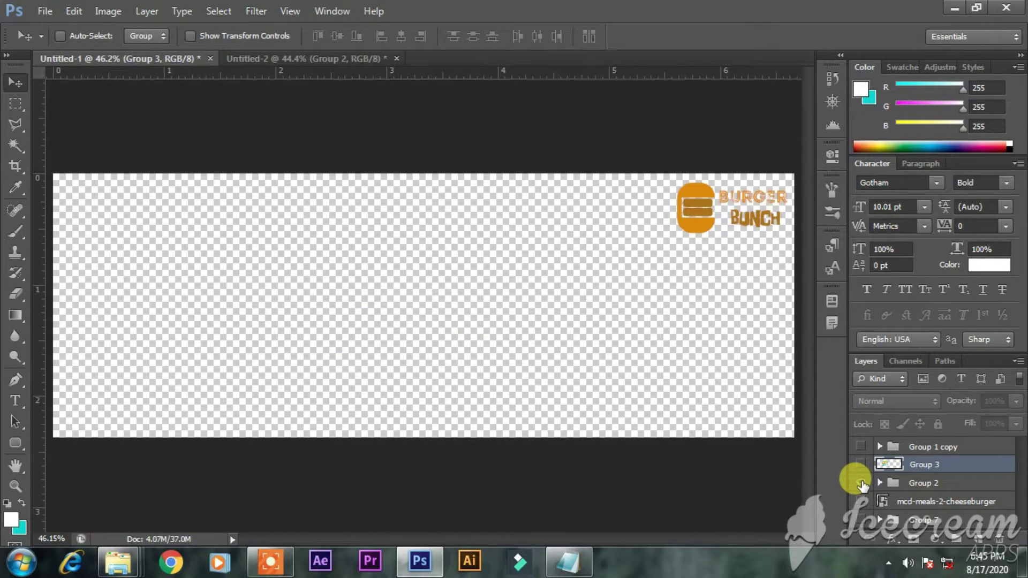
left_click(872, 483)
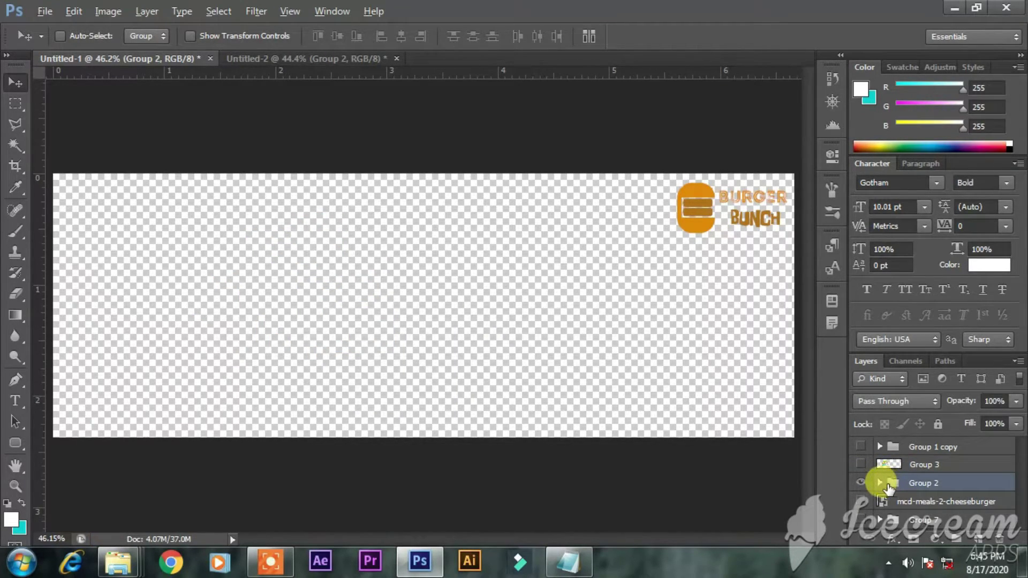
- Save the Burger Bunch logo artwork as a PNG named logo in the Motion Banner folder
key("ctrl+shift+s")
type("logo")
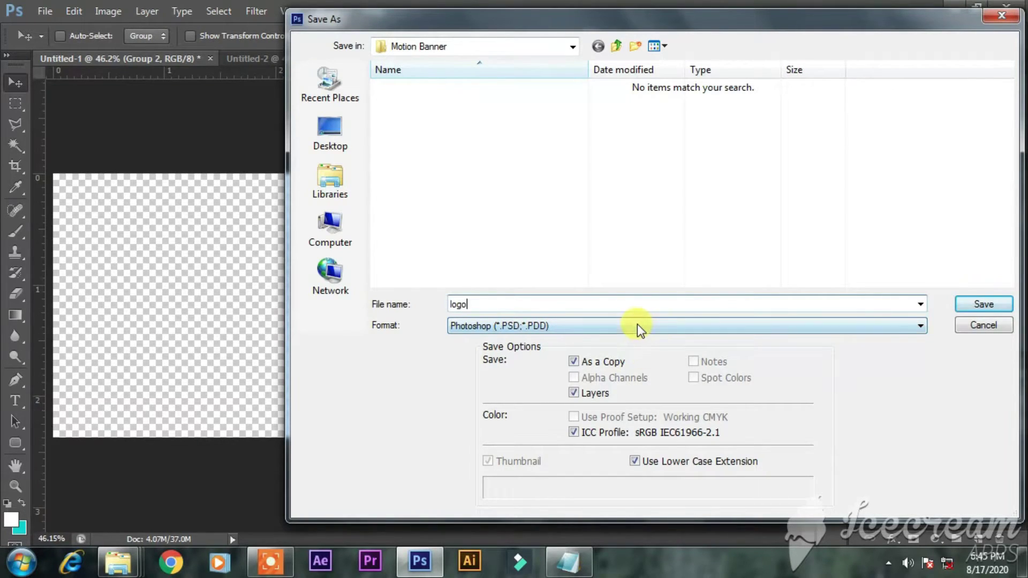
left_click(637, 325)
left_click(567, 506)
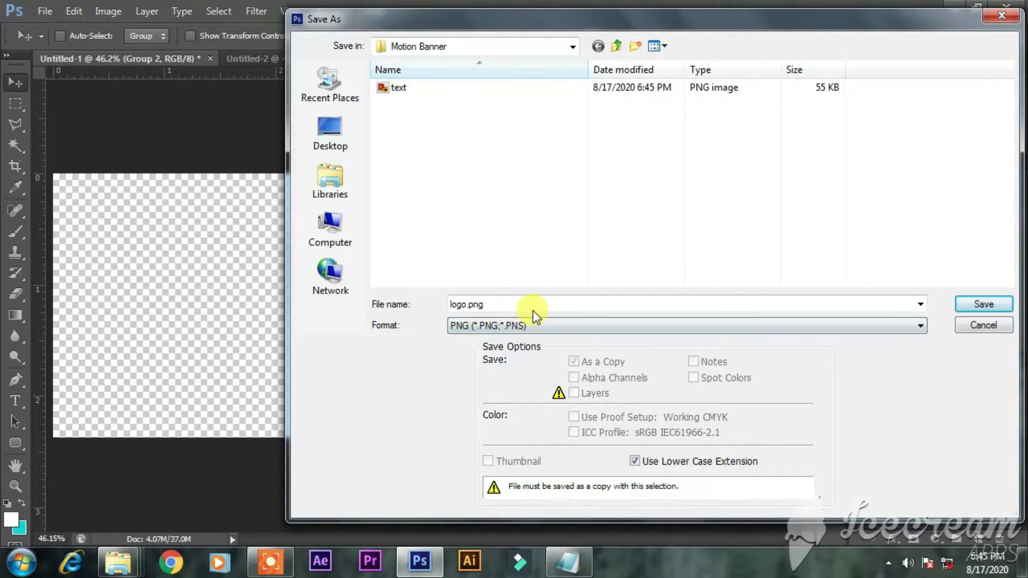
key("Return")
key("Return")
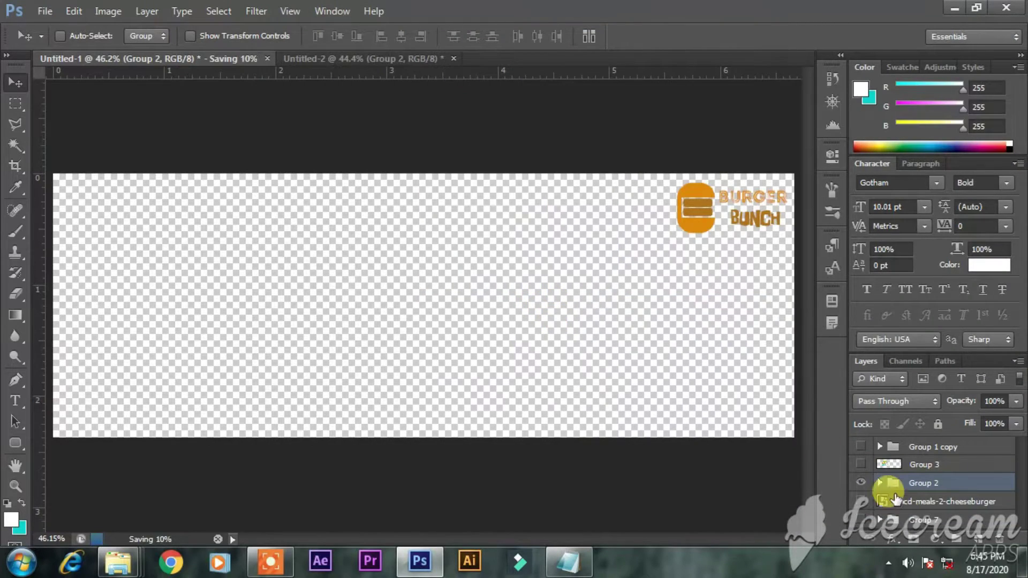
- Hide the logo group and show the mcd-meals-2-cheeseburger layer together with the background group (Group 7)
left_click(860, 482)
left_click(861, 501)
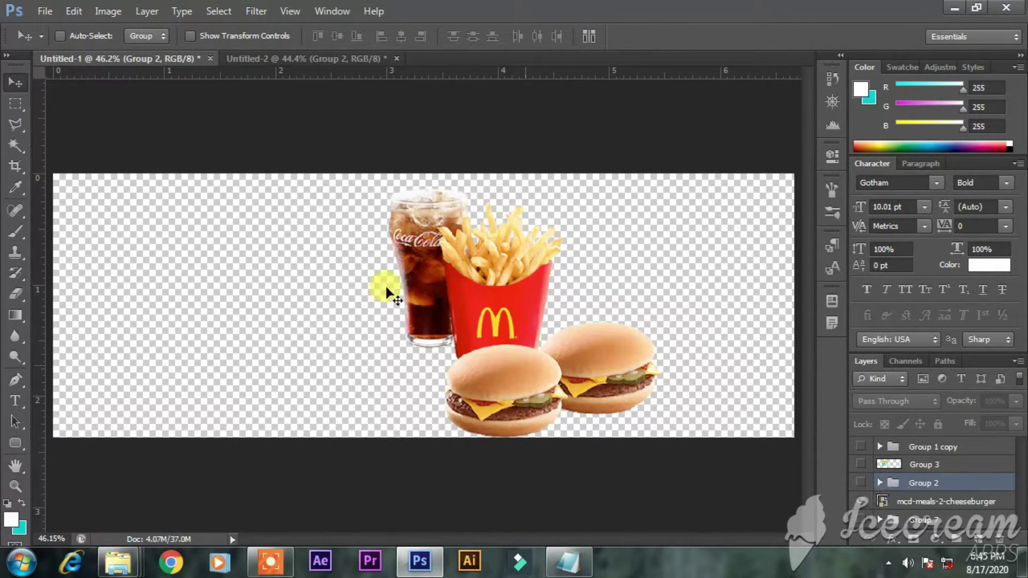
left_click(860, 519)
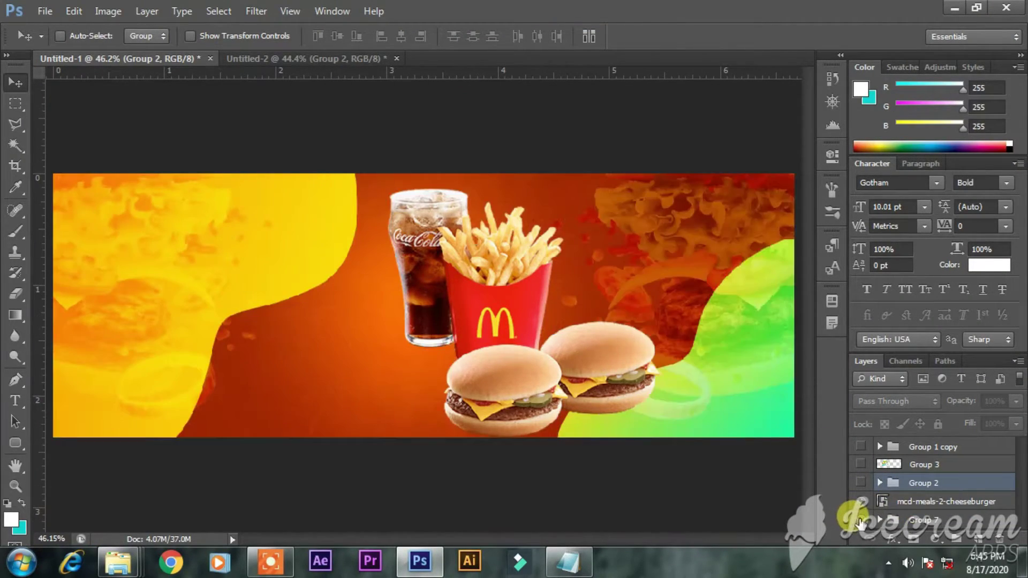
- Add a Color Balance adjustment above the mcd-meals-2-cheeseburger layer and clip it to that layer
left_click(918, 501)
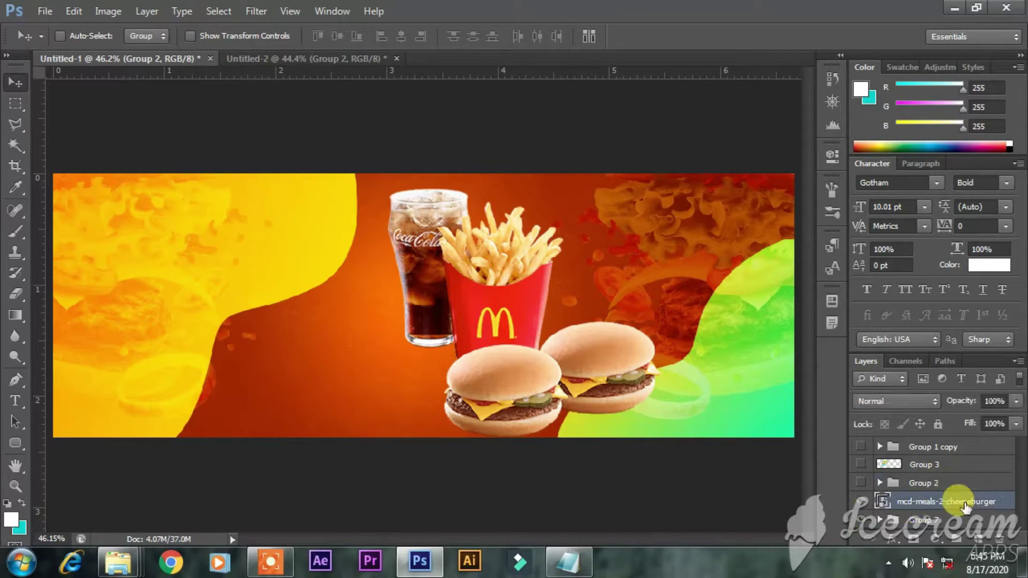
left_click(934, 539)
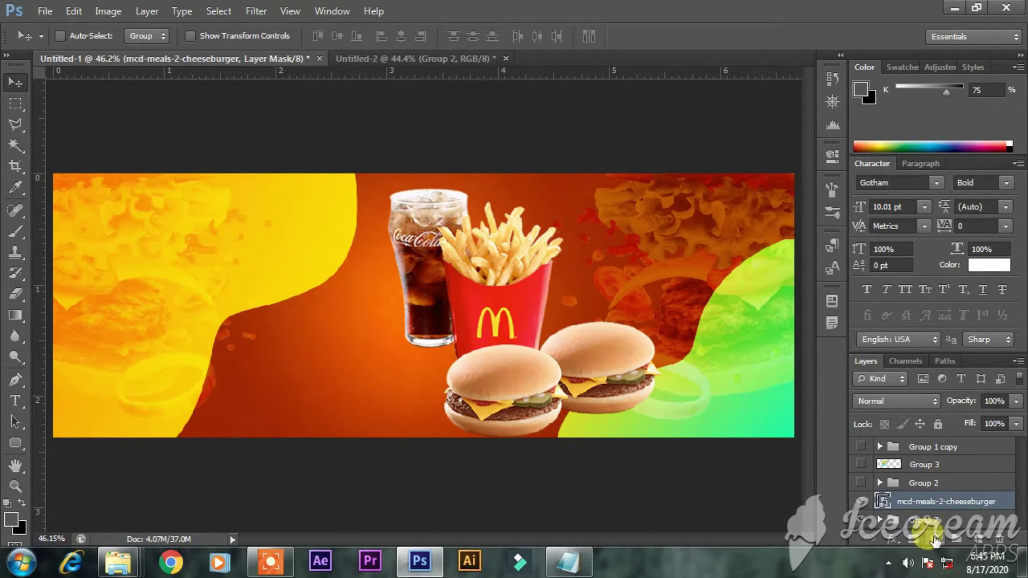
left_click(934, 540)
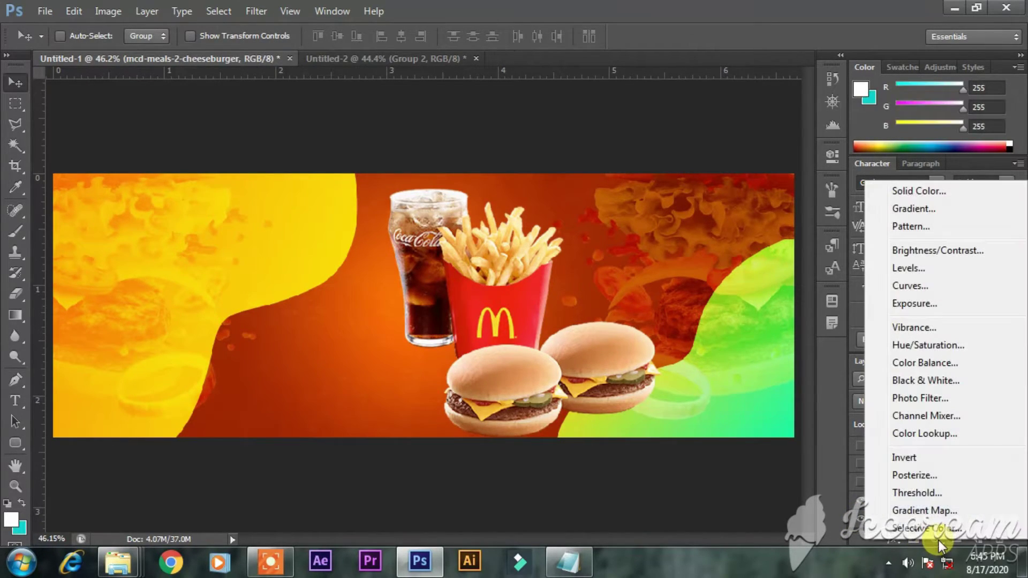
left_click(940, 365)
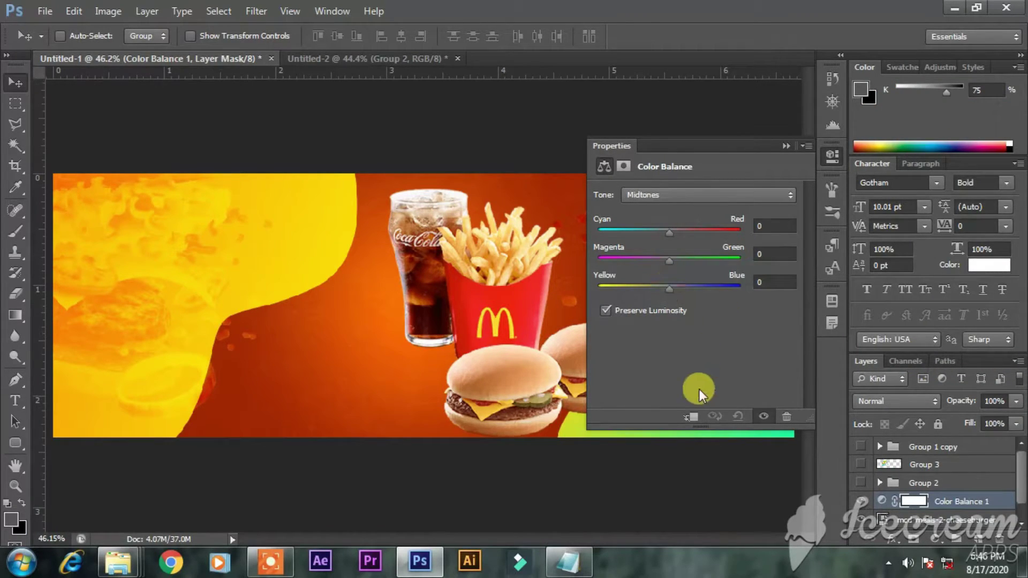
left_click(690, 416)
- Set the Color Balance midtones to Cyan–Red +61, Magenta–Green -4 and Yellow–Blue -15, and close its settings
left_click_drag(672, 232, 693, 233)
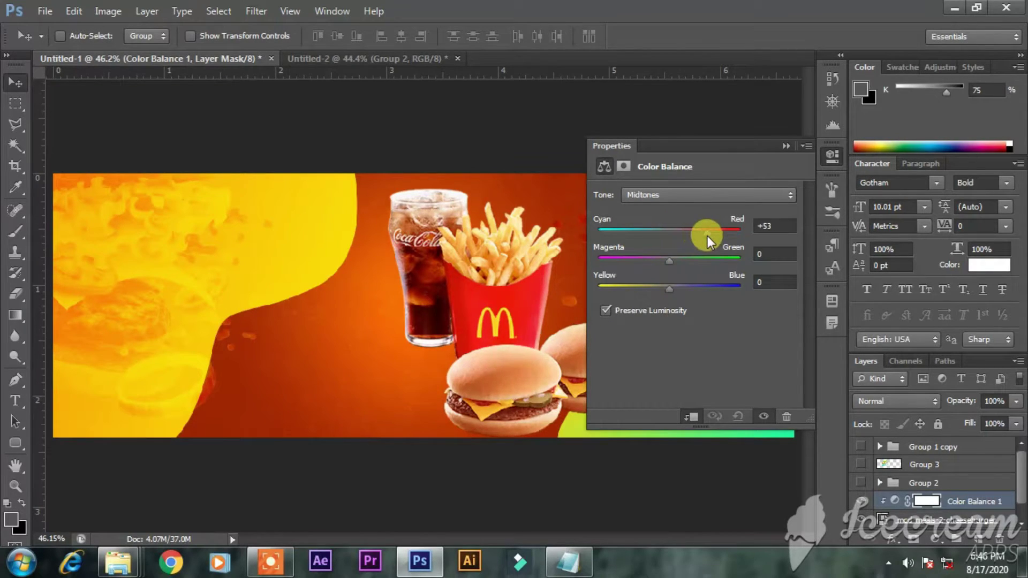
left_click_drag(715, 237, 713, 233)
left_click_drag(669, 260, 659, 291)
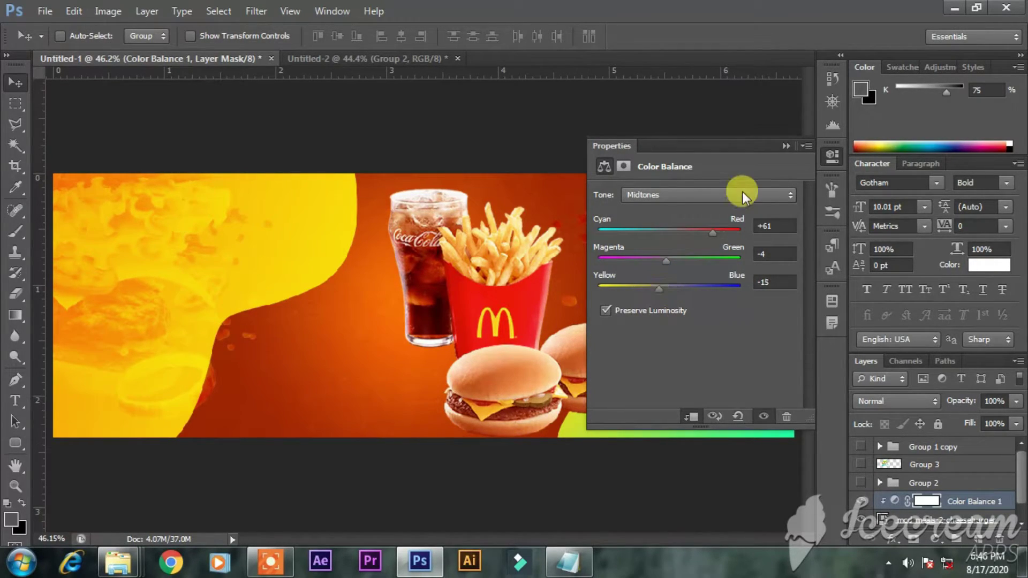
left_click(786, 146)
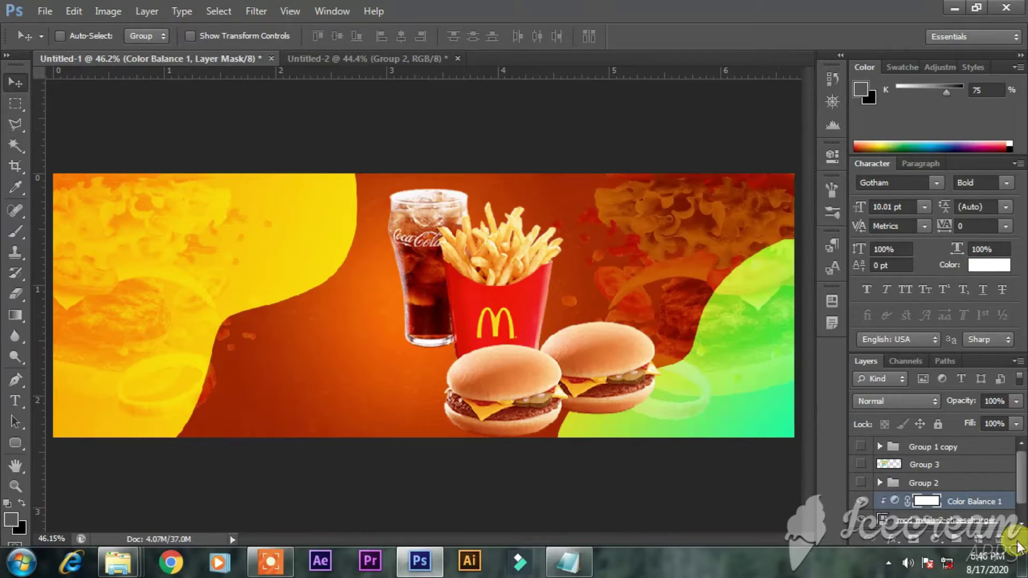
- Hide the background group (Group 7) and save the food artwork as a PNG named burger in the Motion Banner folder
scroll(865, 511, "down", 1)
left_click(861, 519)
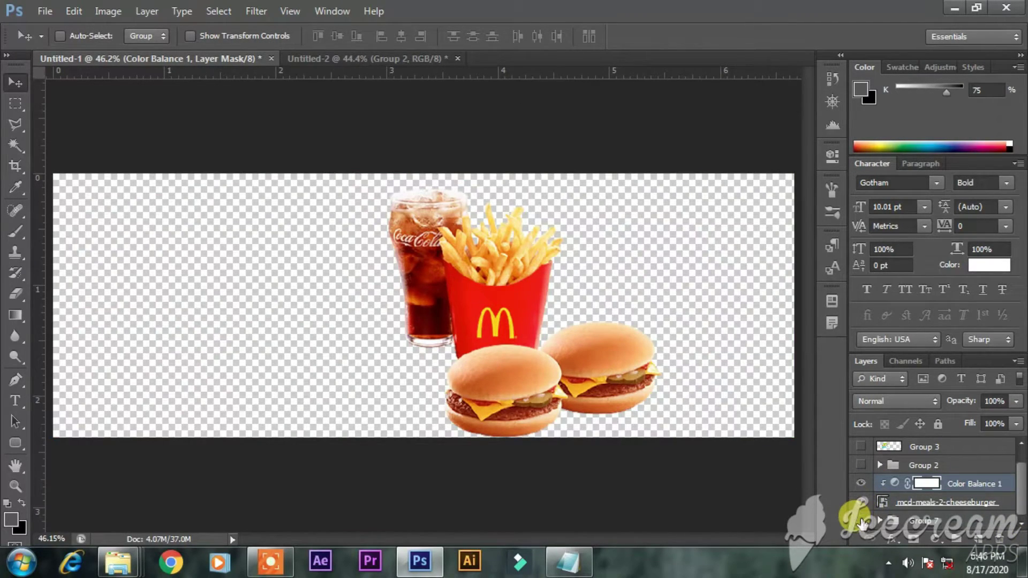
key("ctrl+shift+s")
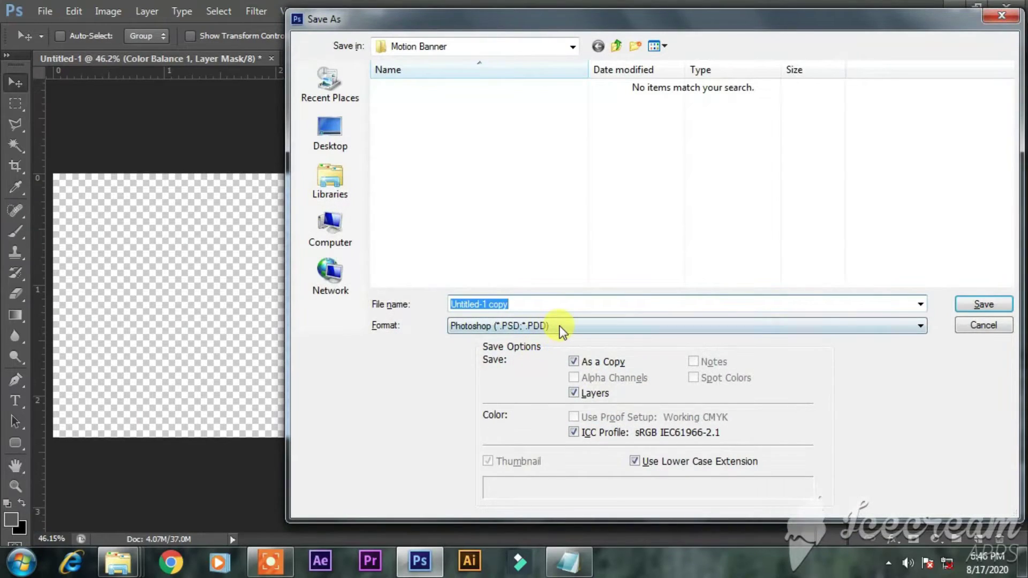
left_click(558, 326)
left_click(560, 505)
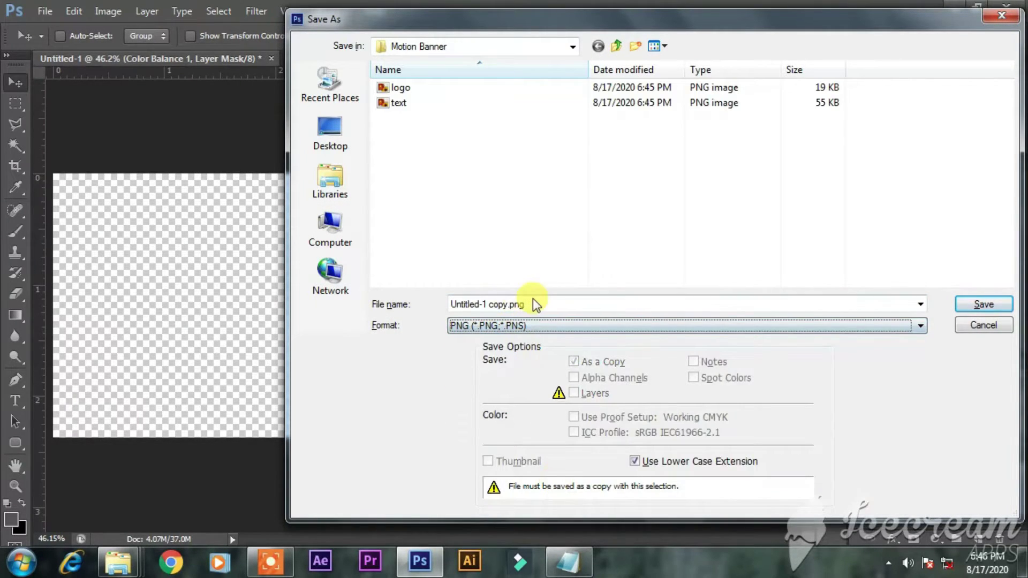
double_click(527, 304)
type("bu")
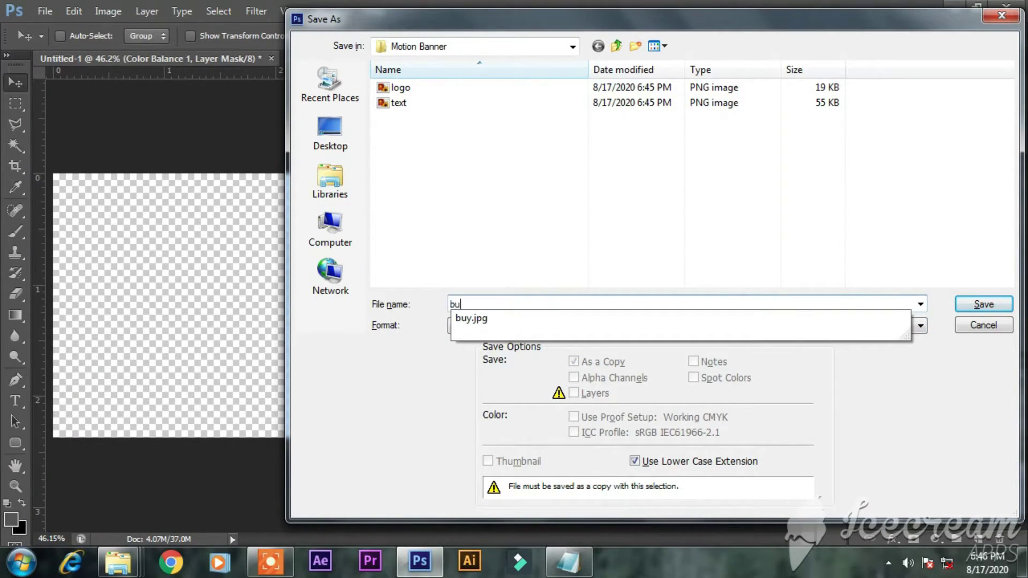
type("rger")
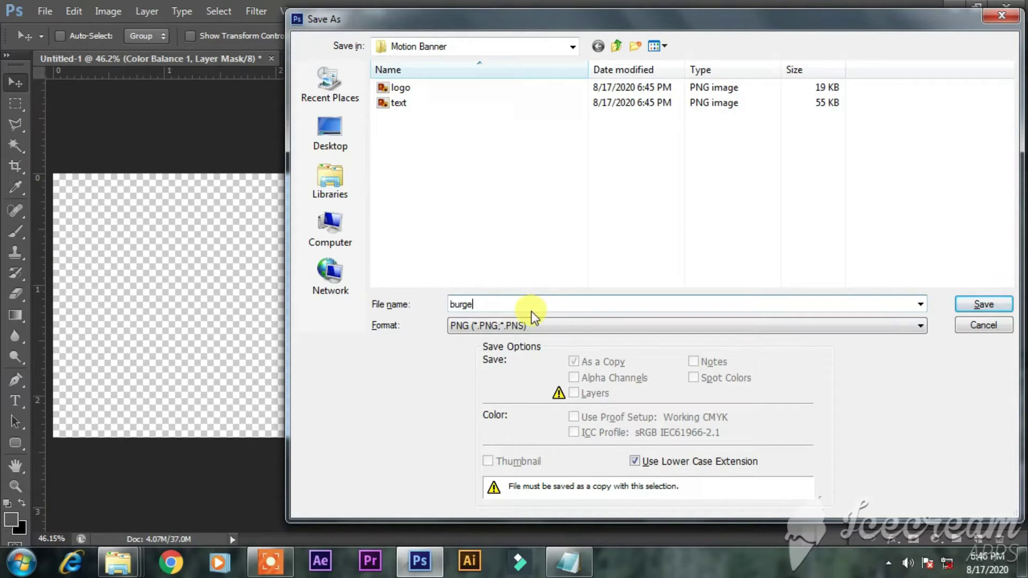
key("Return")
key("Return")
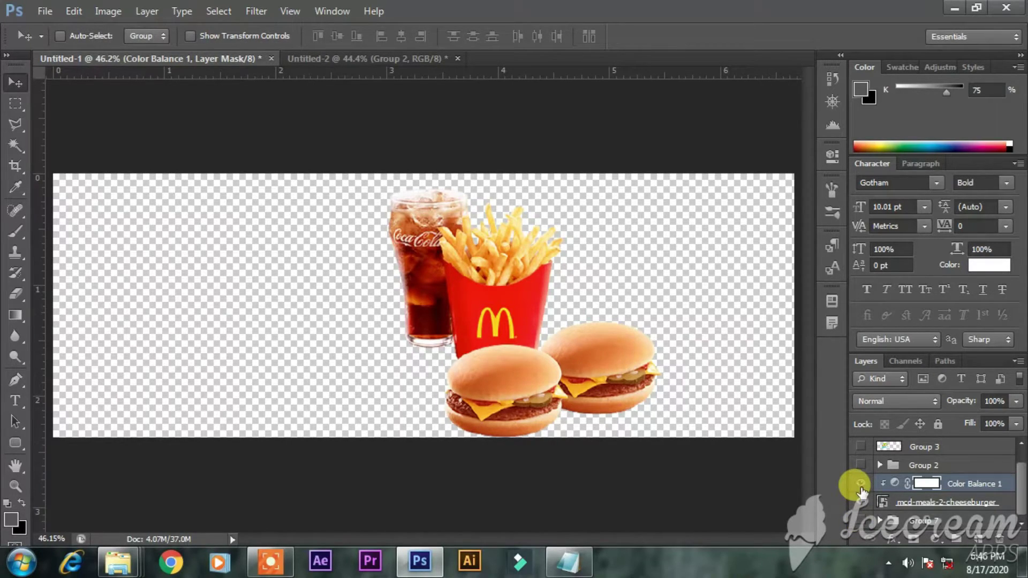
- Group the Color Balance adjustment with the mcd-meals-2-cheeseburger layer, leaving that group hidden and only the background group shown
left_click(860, 484)
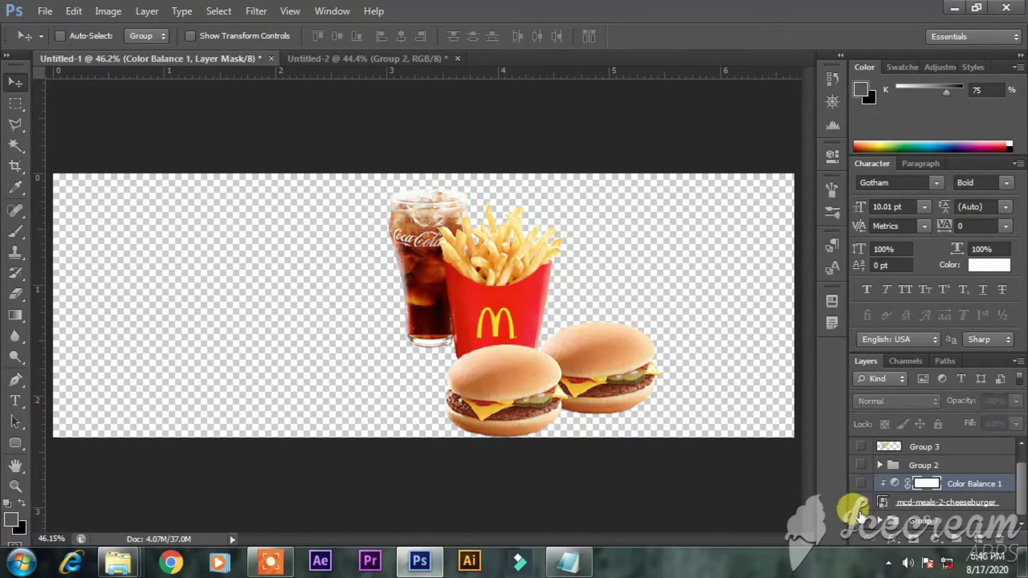
left_click(860, 484, "alt")
left_click(860, 484, "alt")
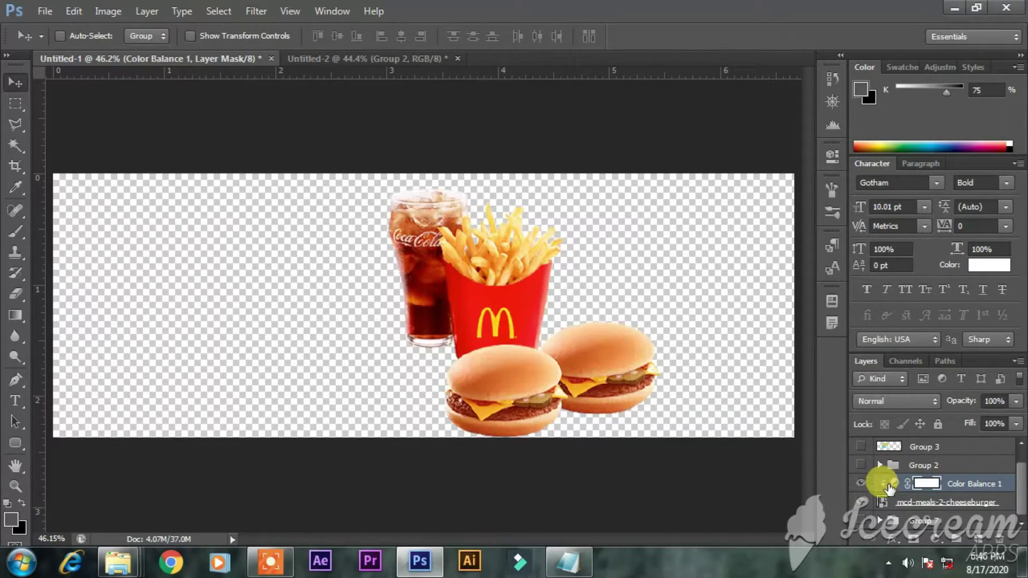
left_click(942, 503, "shift")
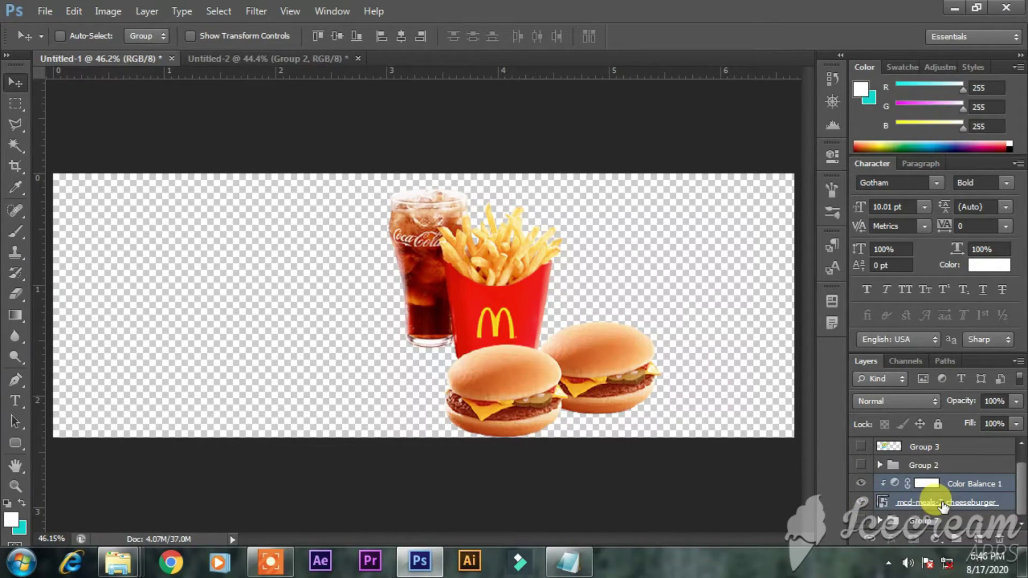
key("ctrl+g")
left_click(860, 501, "alt")
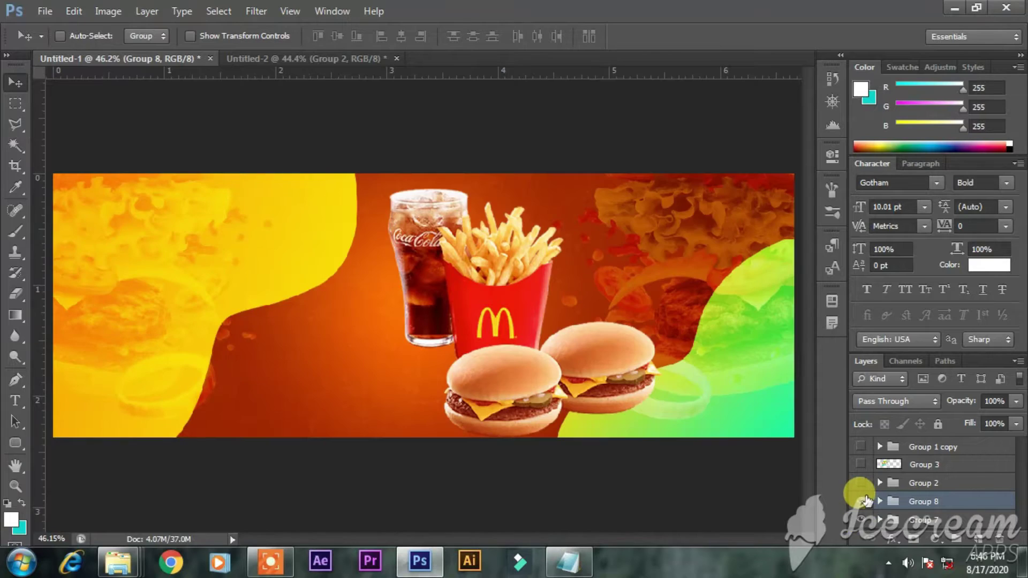
left_click(861, 501)
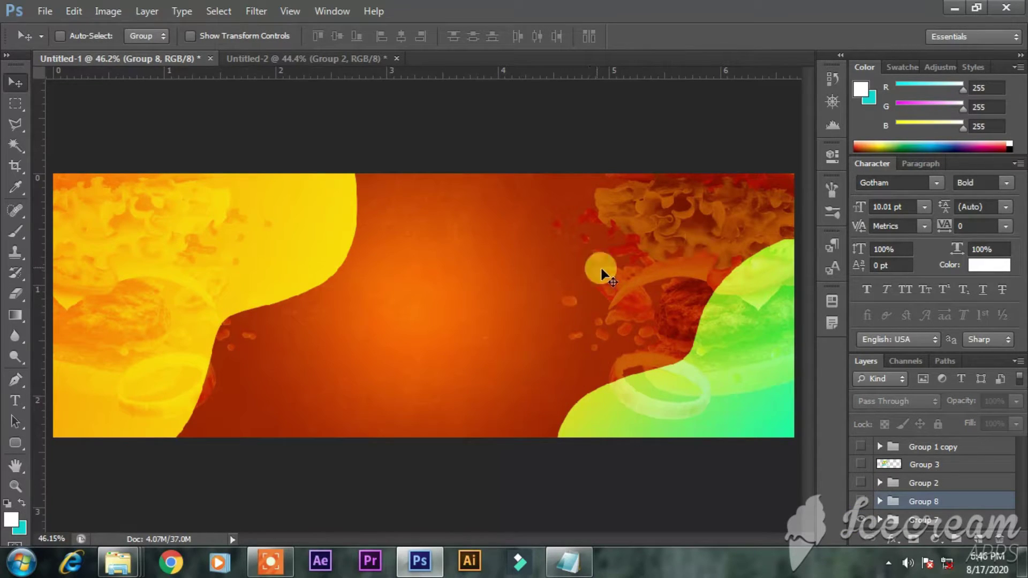
- Save the background artwork as a JPEG named BG in the Motion Banner folder
key("ctrl+shift+s")
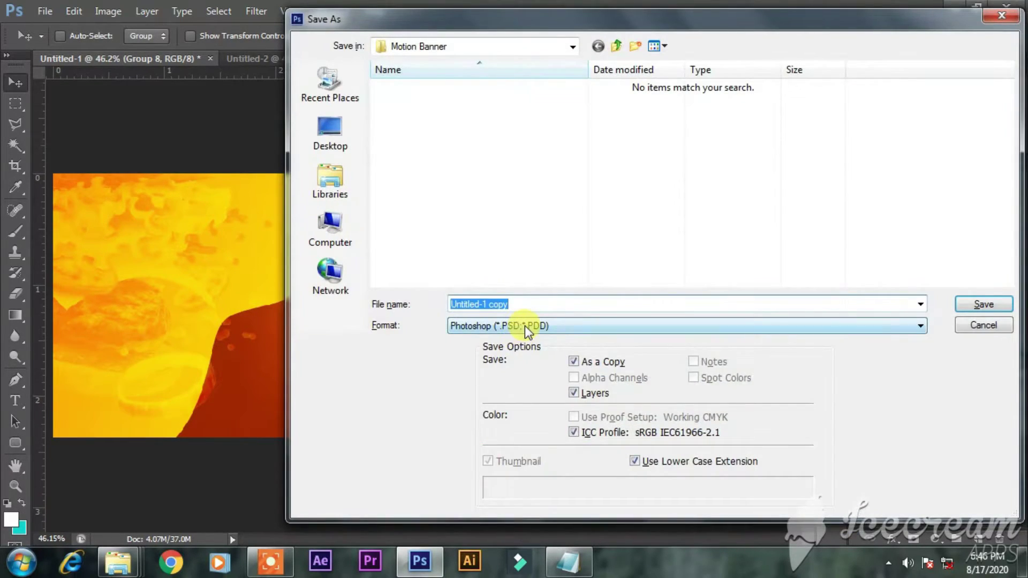
left_click(525, 325)
left_click(533, 414)
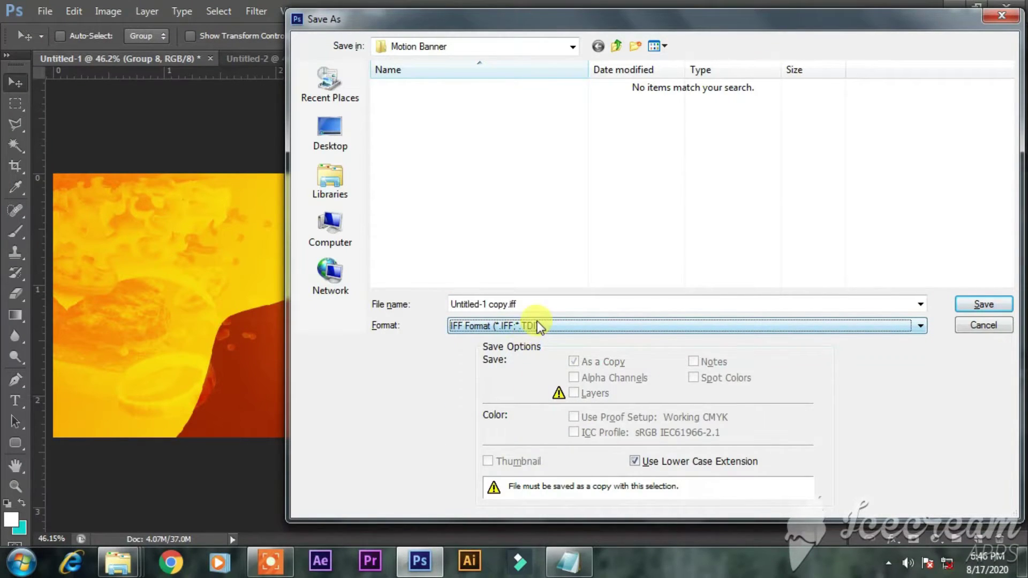
left_click(535, 325)
left_click(537, 422)
left_click(517, 303)
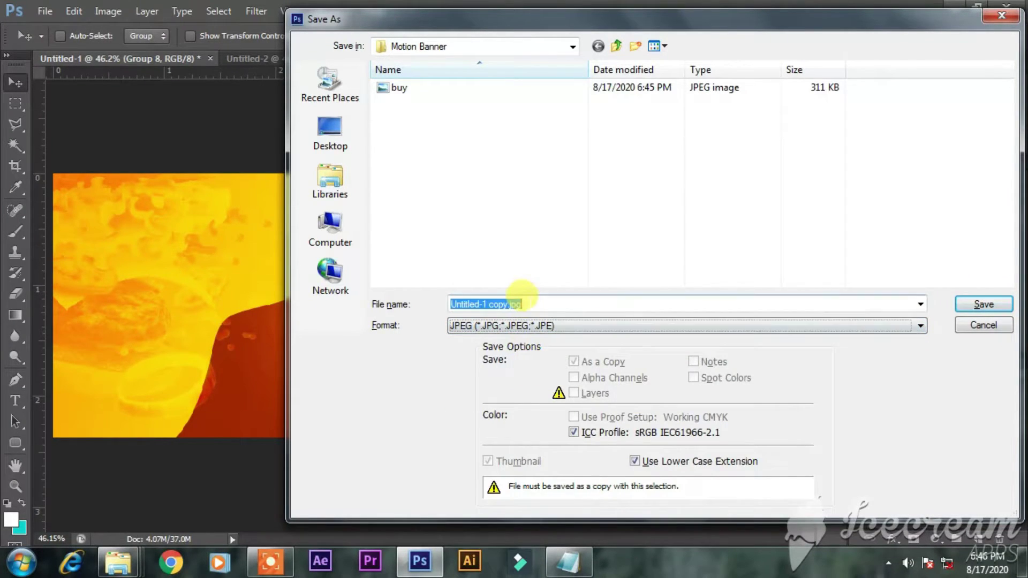
type("BG")
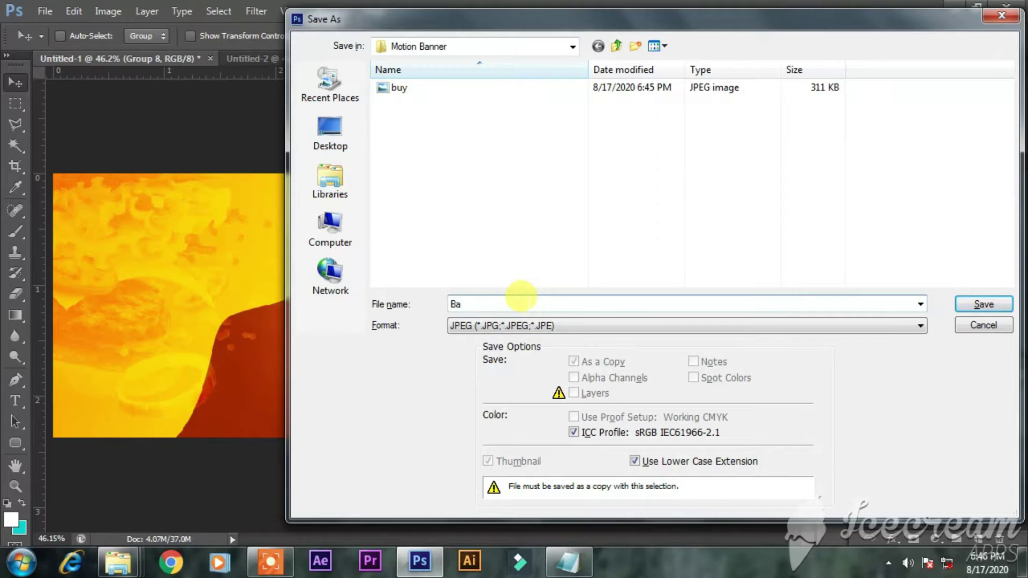
key("Return")
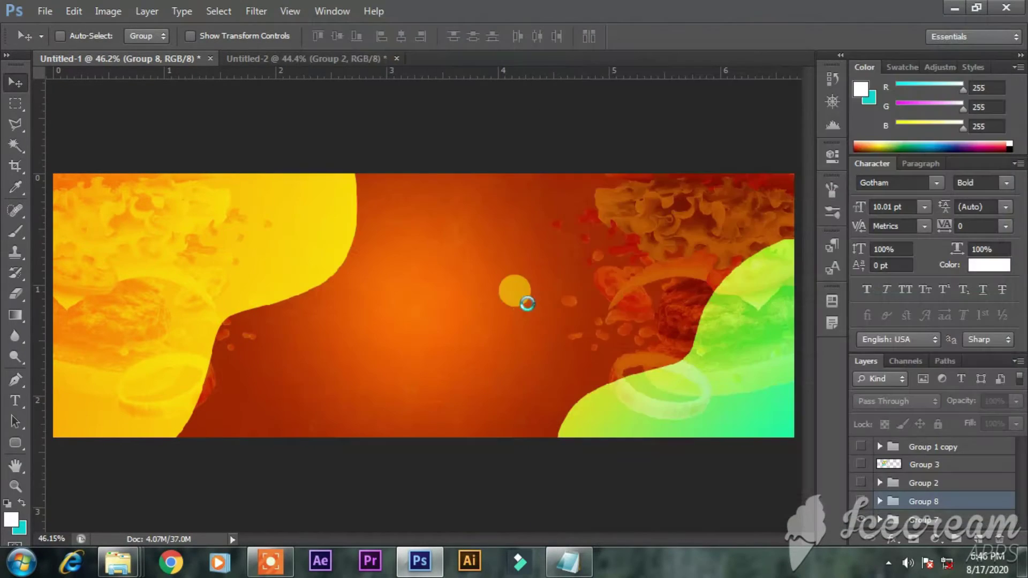
key("Return")
- Show the food, logo and text layers again and toggle the visibility of Group 1 copy
left_click_drag(870, 506, 864, 447)
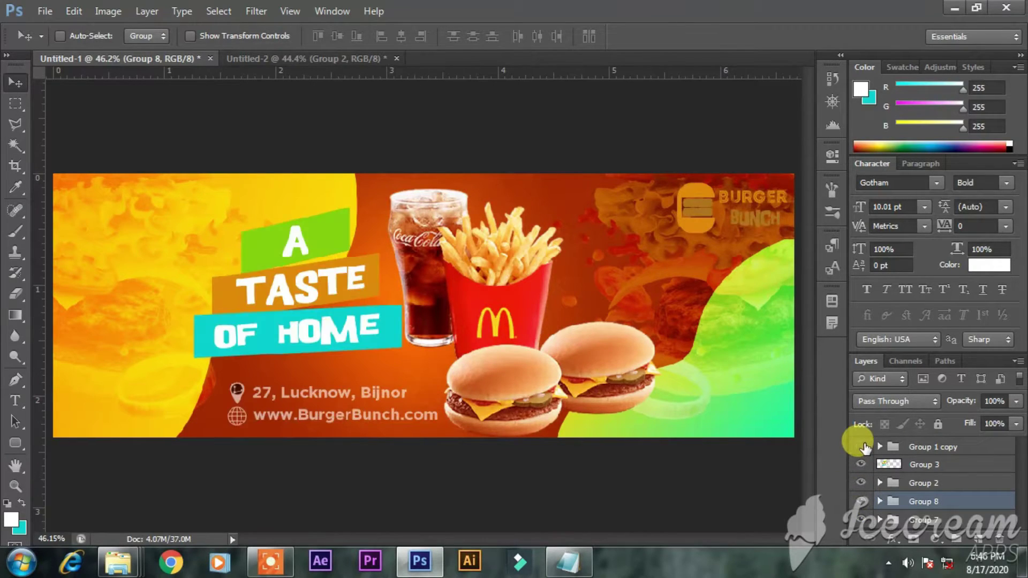
left_click(864, 447)
left_click(859, 446)
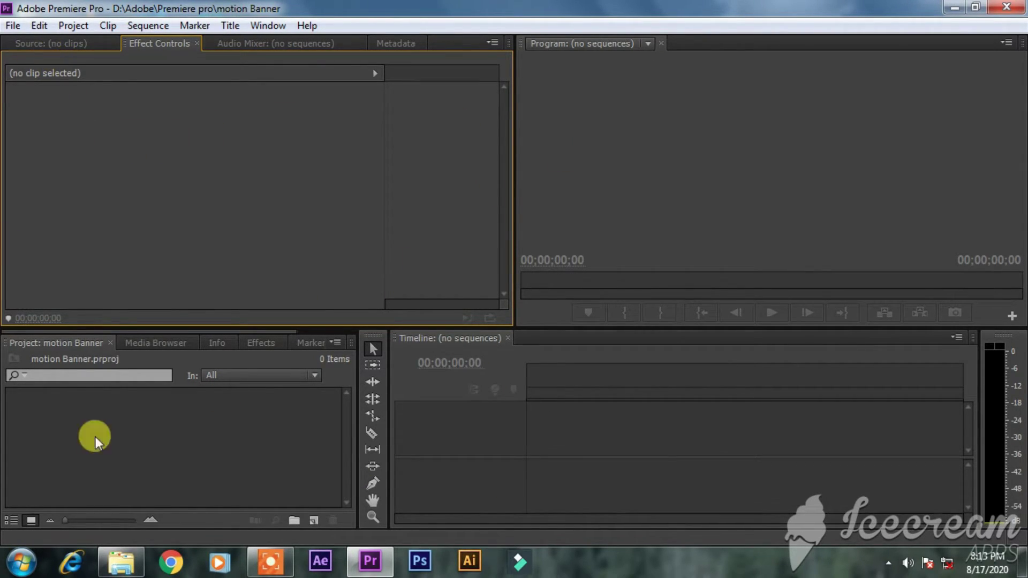
left_click(158, 425)
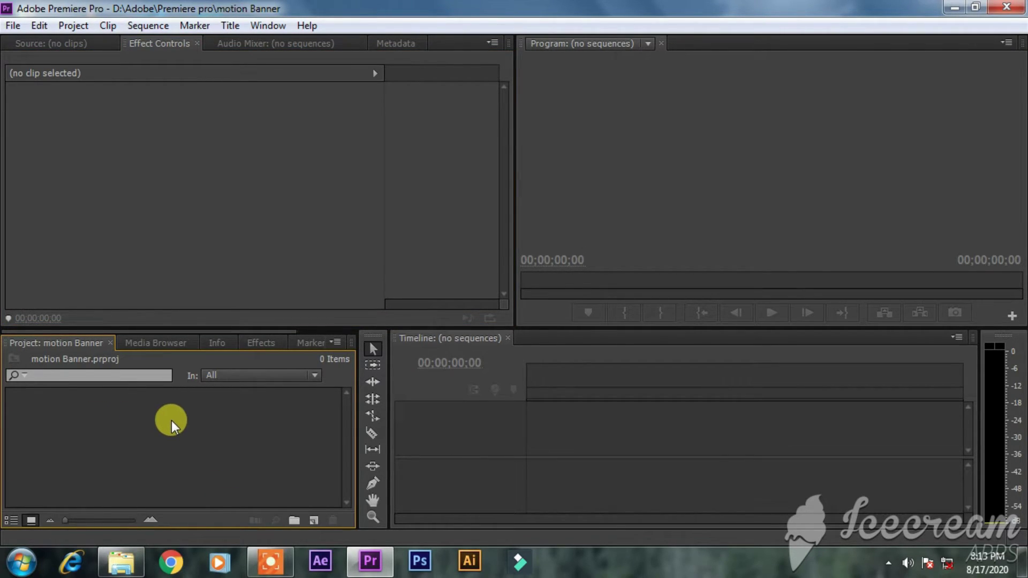
double_click(171, 419)
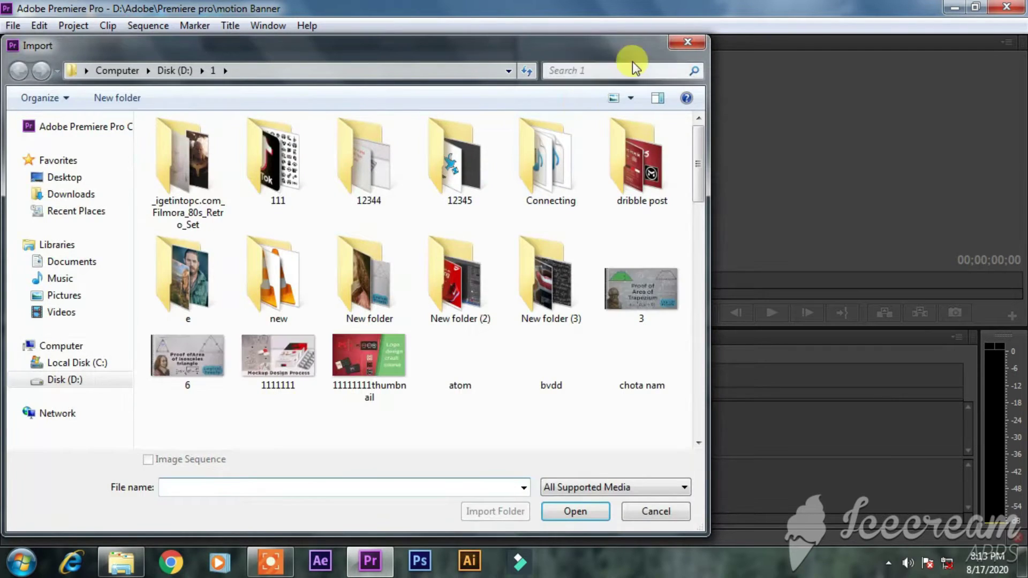
left_click(688, 41)
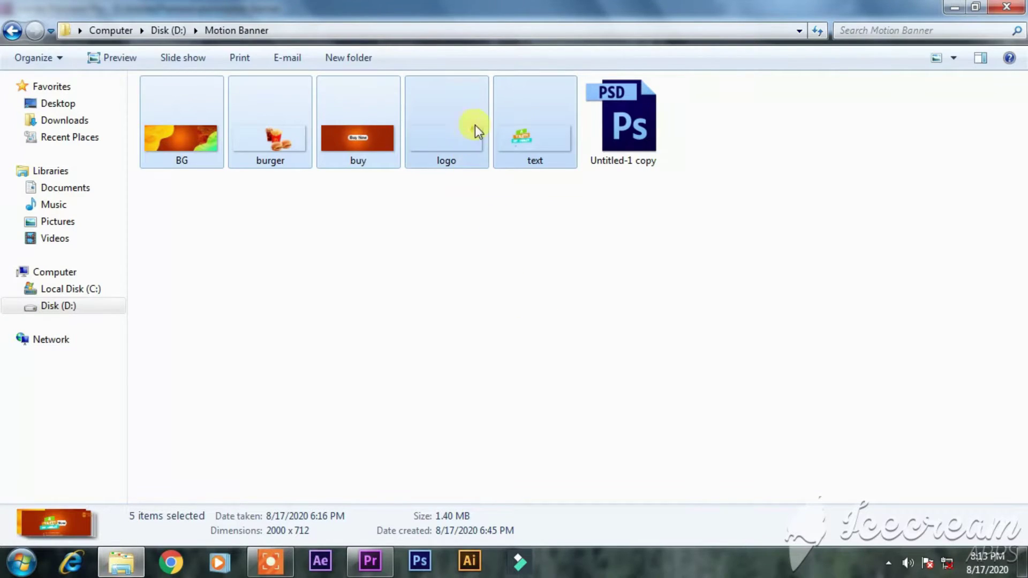
- Import the BG, burger, buy, logo and text images from the Motion Banner folder into the Premiere Pro project and select buy.jpg
left_click_drag(473, 127, 282, 471)
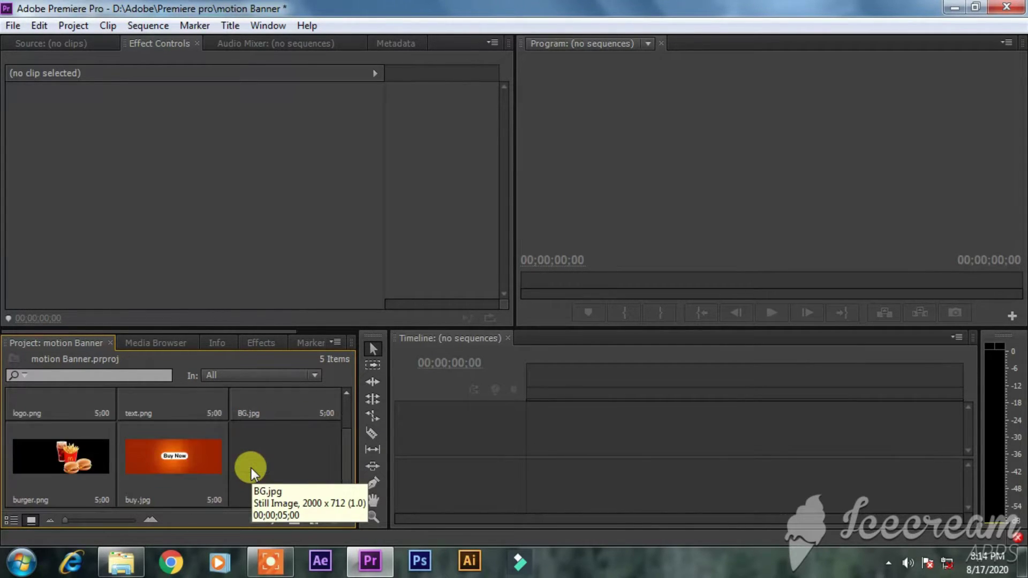
left_click(197, 464)
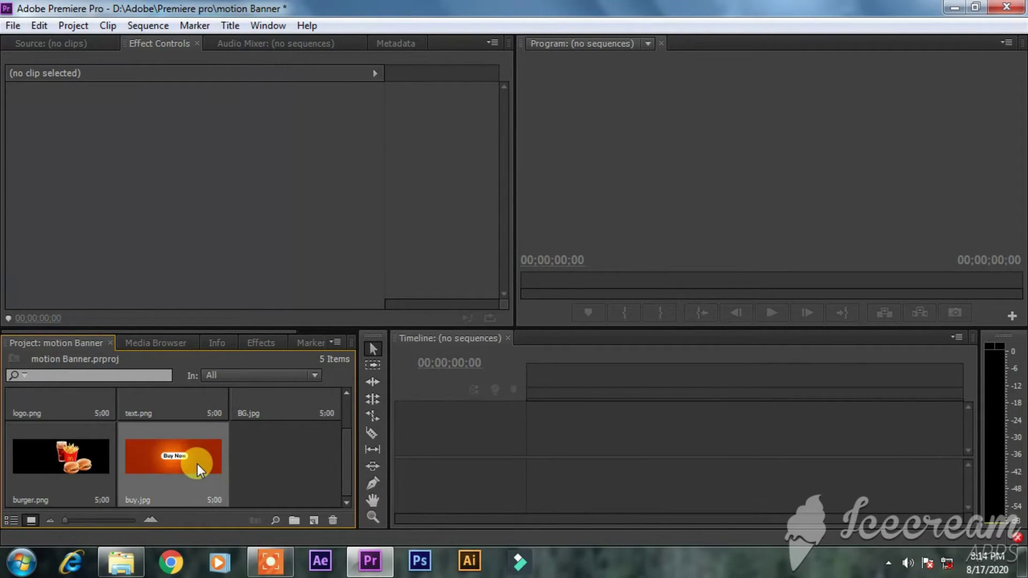
- Start a new sequence and set its editing mode to Custom, keeping the timebase at 23.976 frames/second
scroll(296, 451, "up", 2)
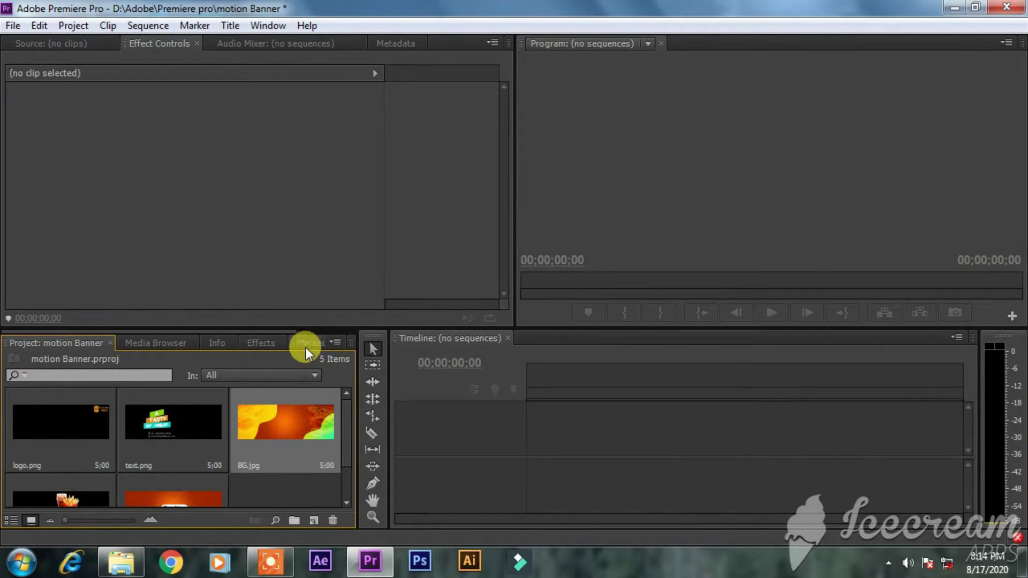
left_click_drag(282, 437, 172, 440)
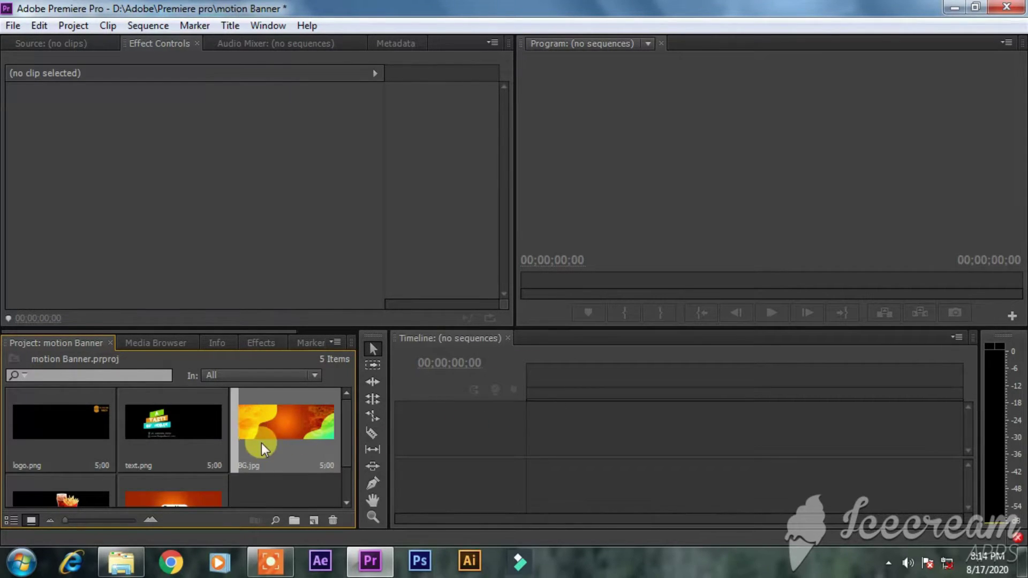
left_click(313, 519)
left_click(374, 345)
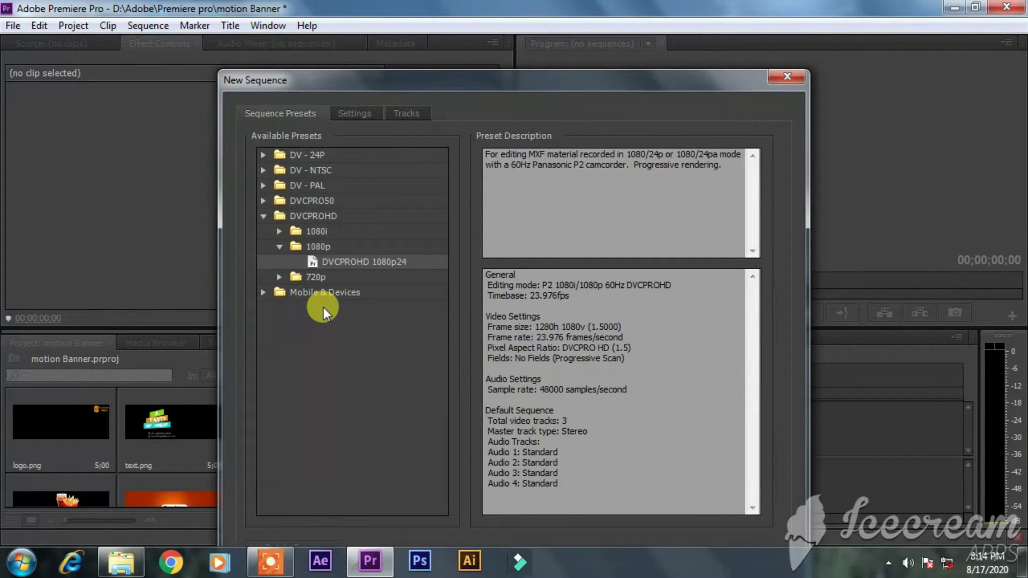
left_click(341, 111)
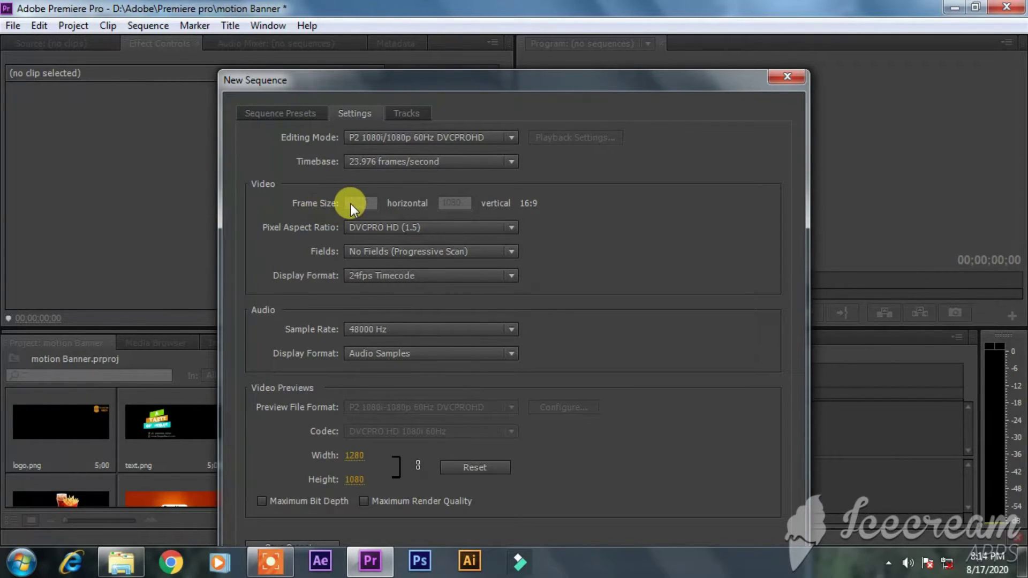
left_click(492, 168)
left_click(491, 163)
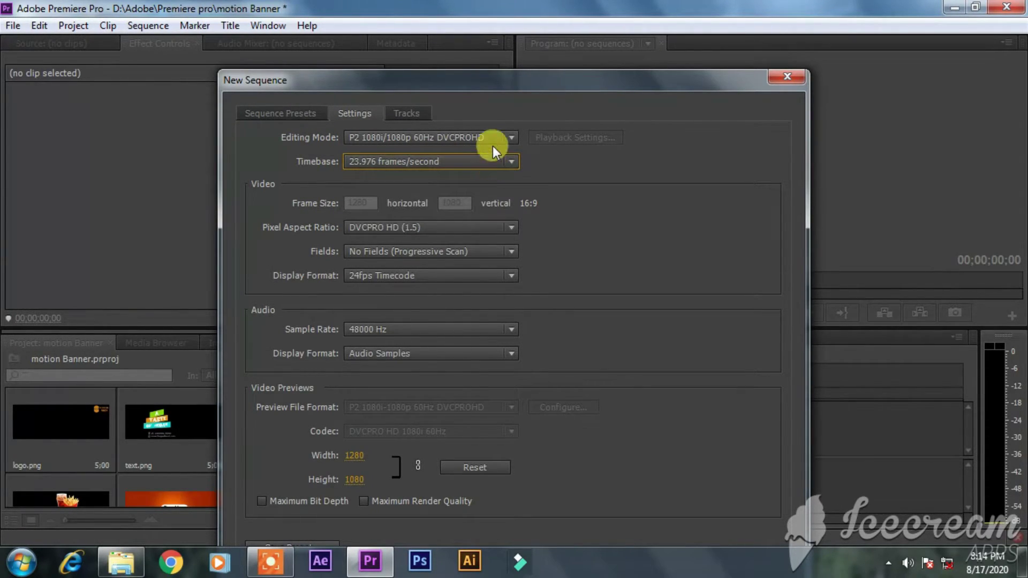
left_click(493, 140)
left_click(480, 153)
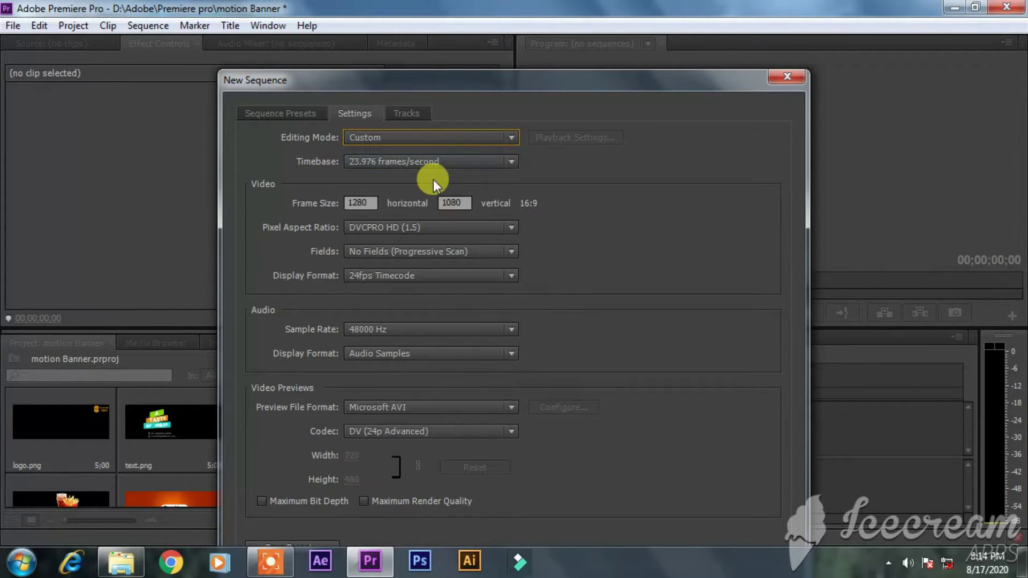
left_click(445, 163)
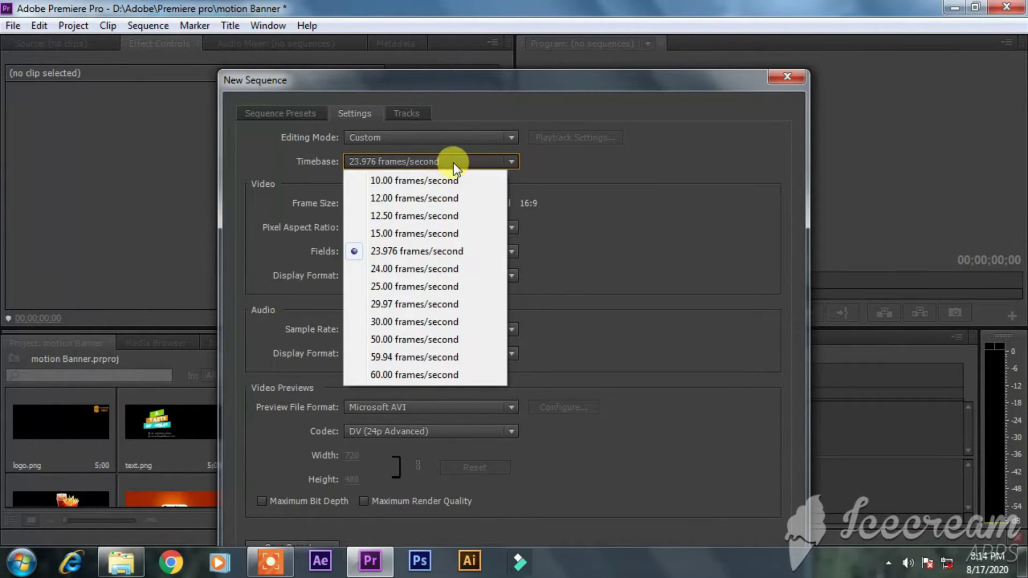
left_click(453, 159)
- Set the new sequence's frame size to 2000 horizontal by 721 vertical and create it
left_click(405, 117)
left_click(371, 114)
left_click(360, 209)
left_click_drag(363, 206, 327, 204)
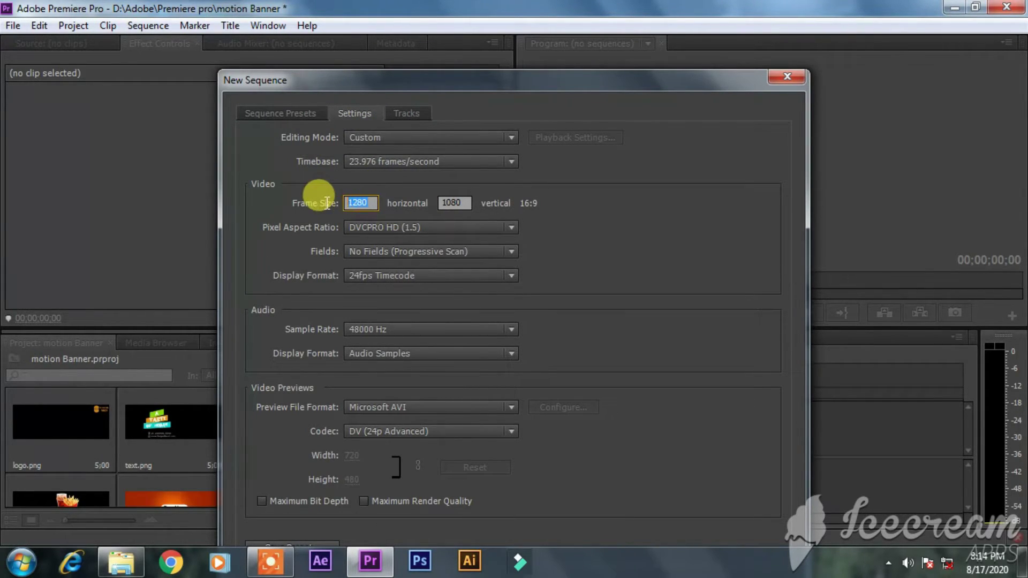
type("2000")
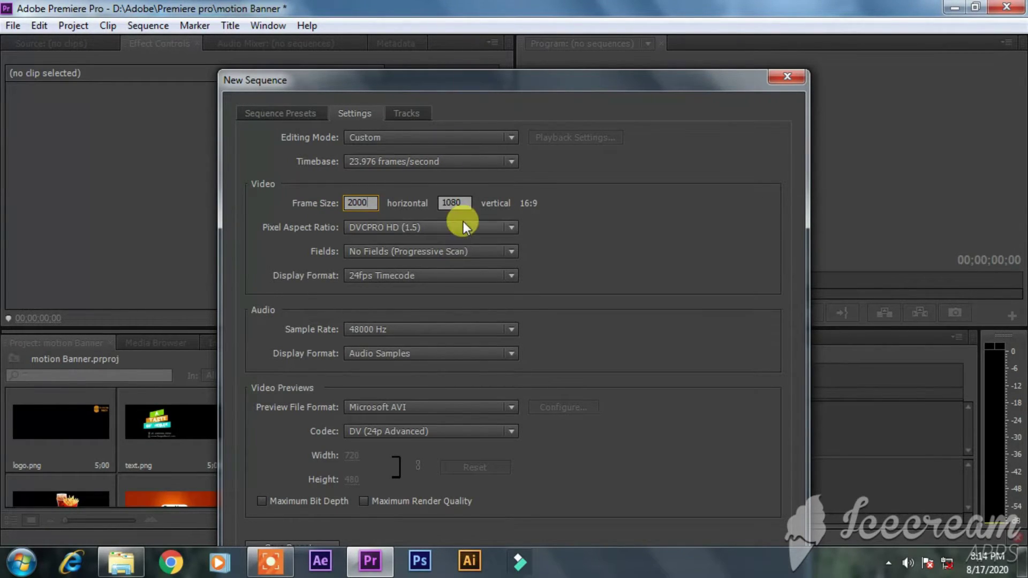
left_click_drag(455, 204, 423, 209)
type("721")
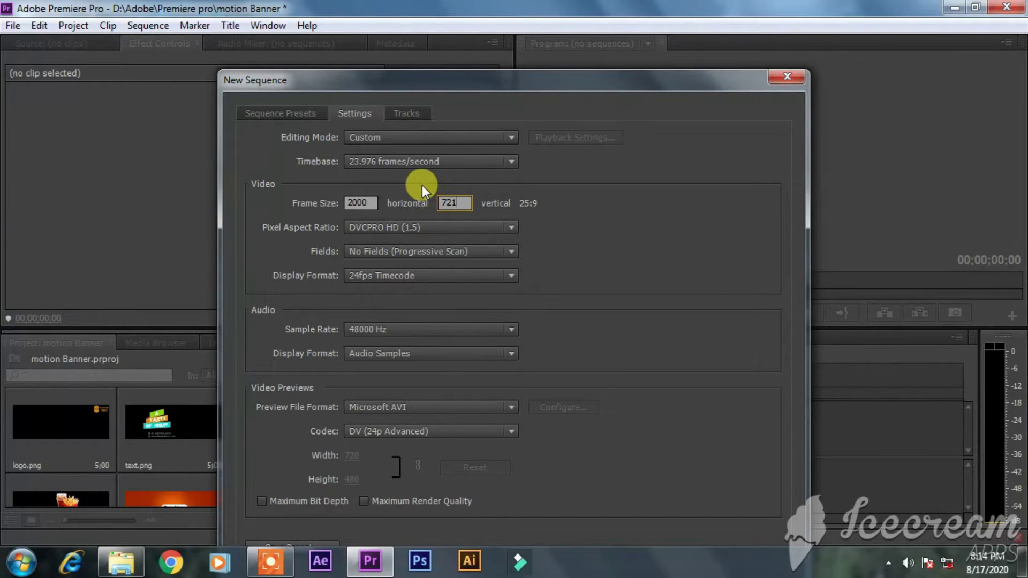
key("Return")
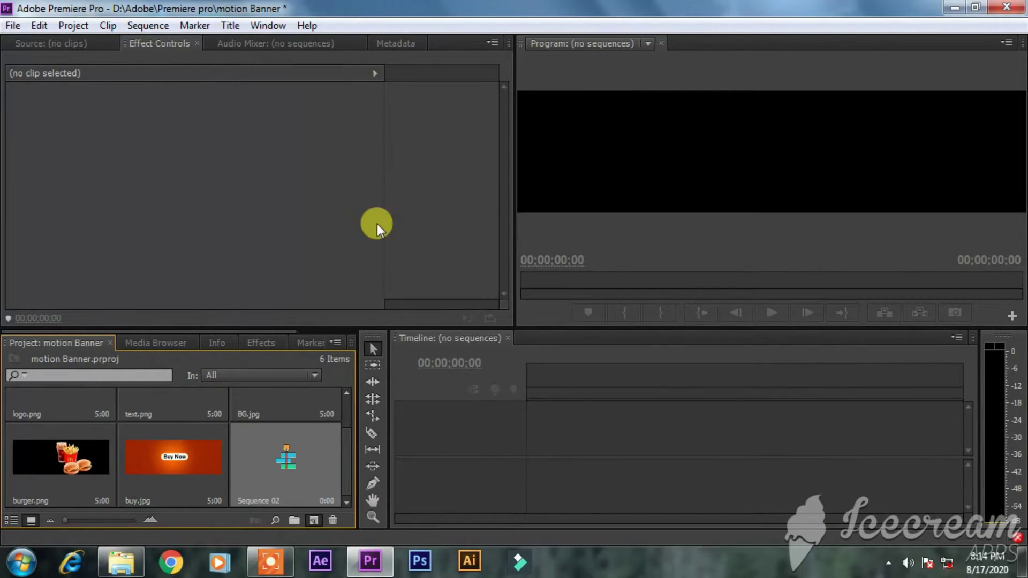
- Try BG.jpg at the start of the Video 1 track, undo the placement and delete Sequence 02 from the project
scroll(170, 458, "up", 2)
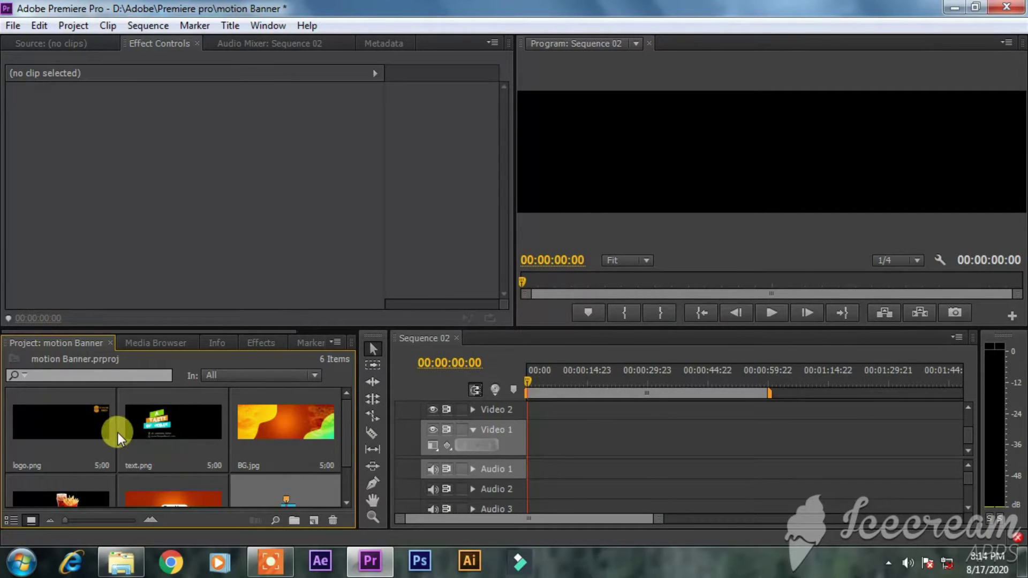
left_click_drag(261, 421, 521, 432)
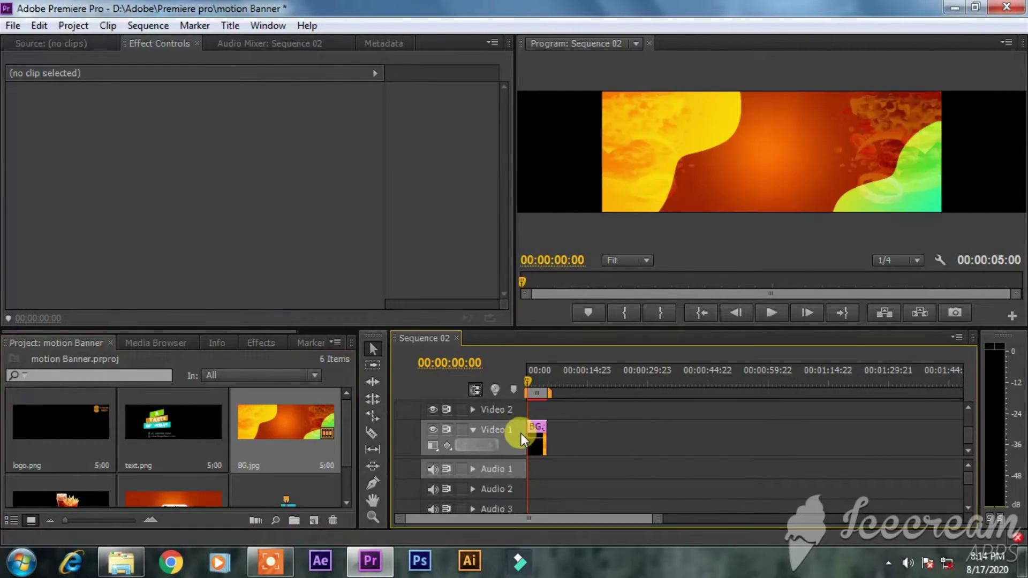
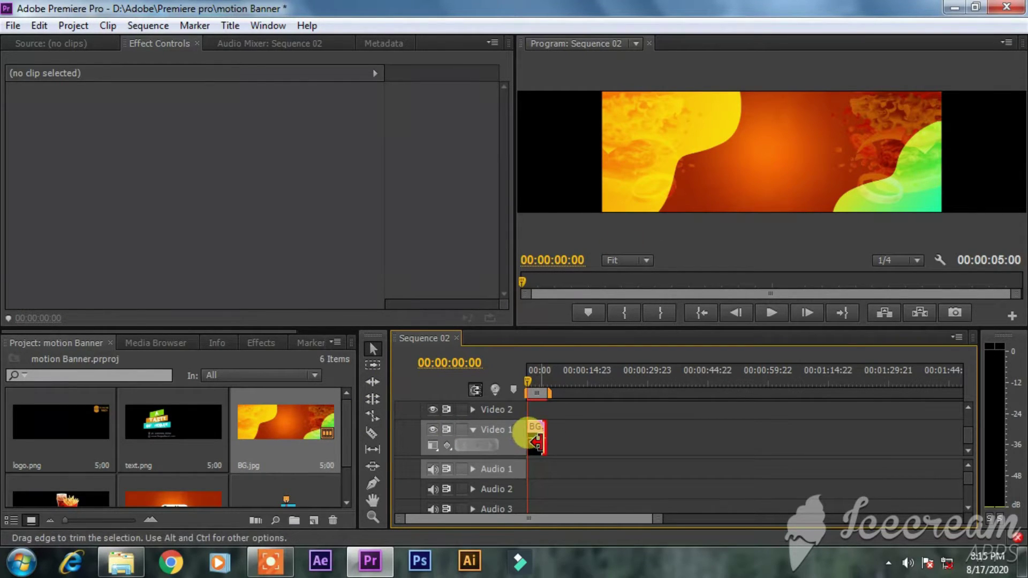
key("ctrl+z")
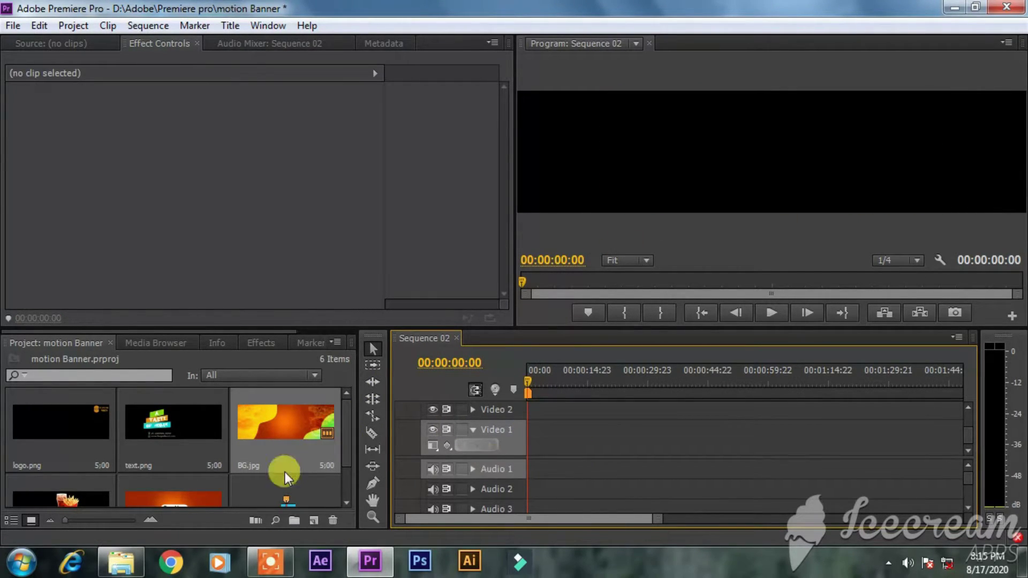
left_click(285, 489)
key("Delete")
- Create a new sequence with the Custom editing mode and a frame size of 2000 by 720
left_click(313, 520)
left_click(367, 346)
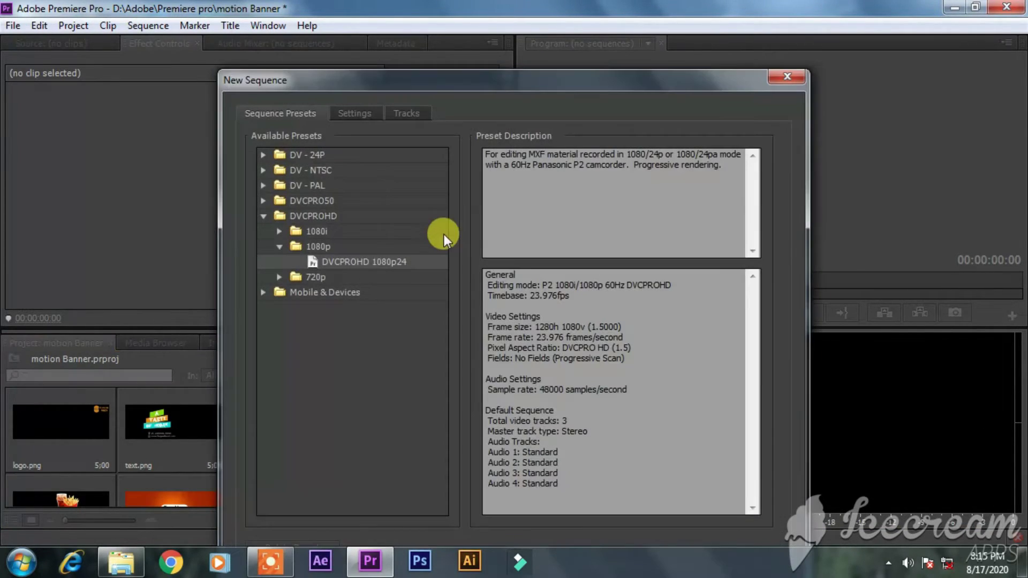
left_click(348, 113)
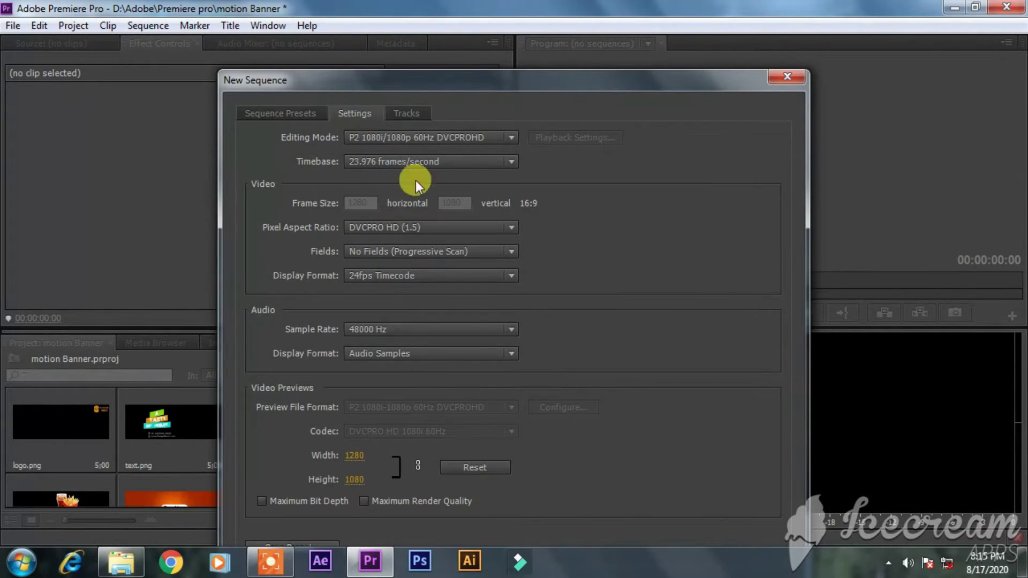
left_click(417, 139)
left_click(406, 155)
left_click(359, 202)
type("2000")
key("Tab")
key("Tab")
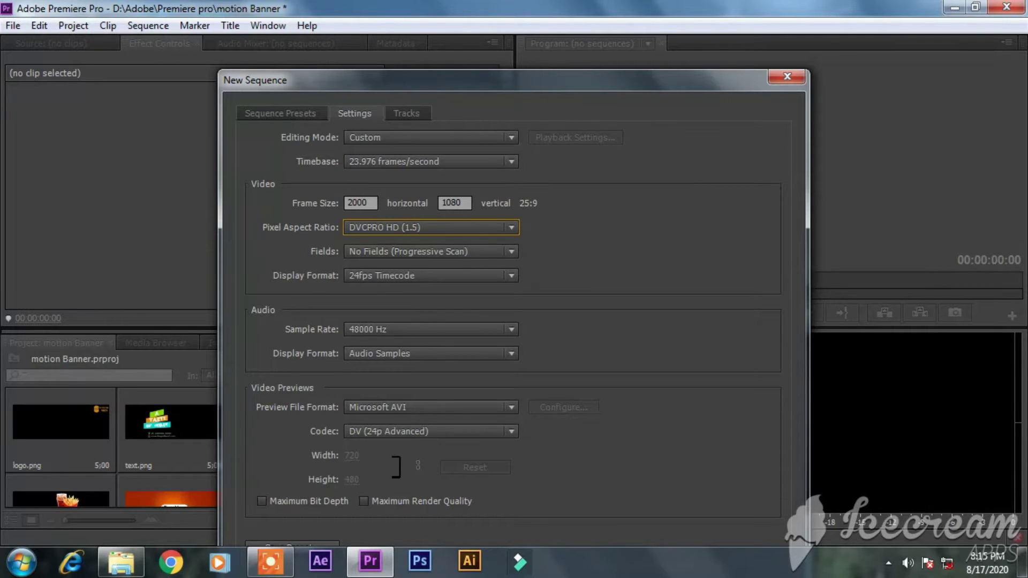
left_click(452, 202)
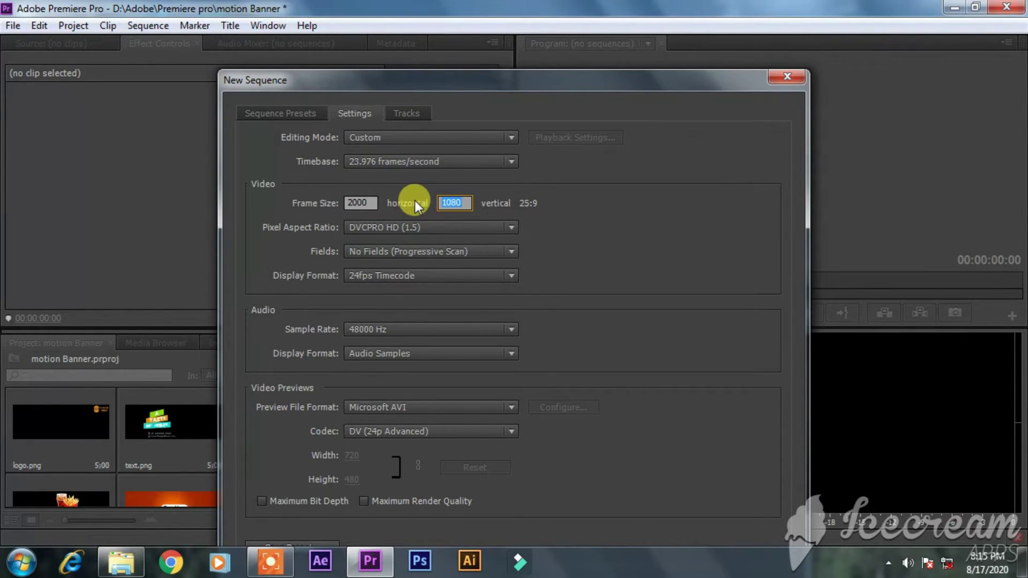
type("720")
key("Return")
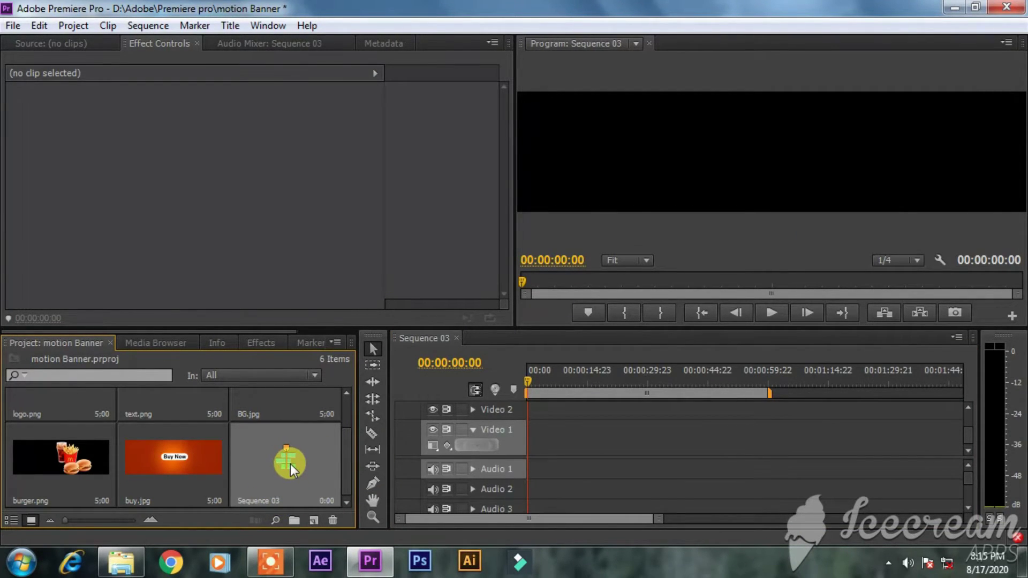
- Delete the 2000 by 720 sequence from the project
key("Delete")
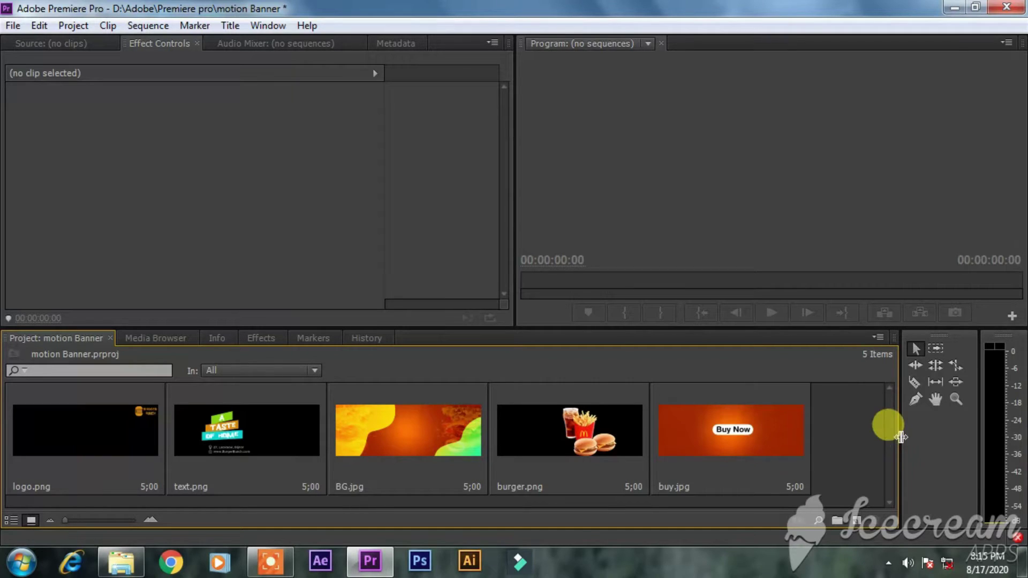
key("ctrl+z")
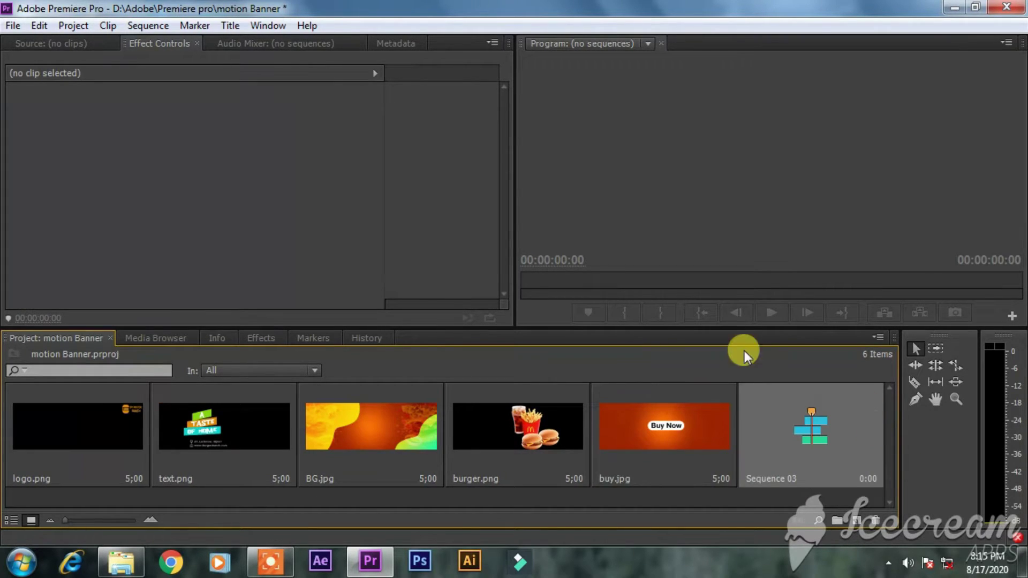
key("Delete")
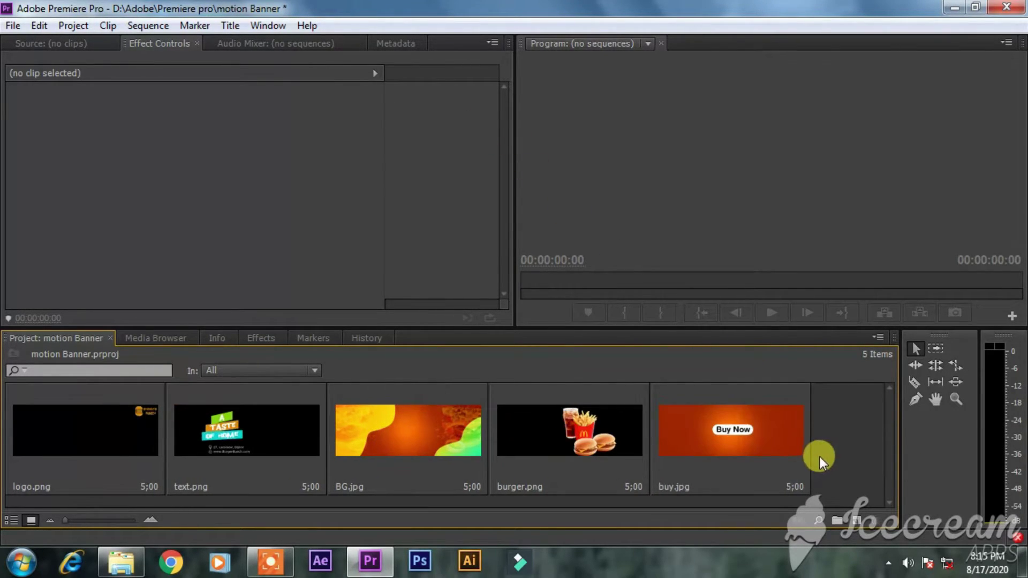
double_click(852, 461)
left_click(679, 41)
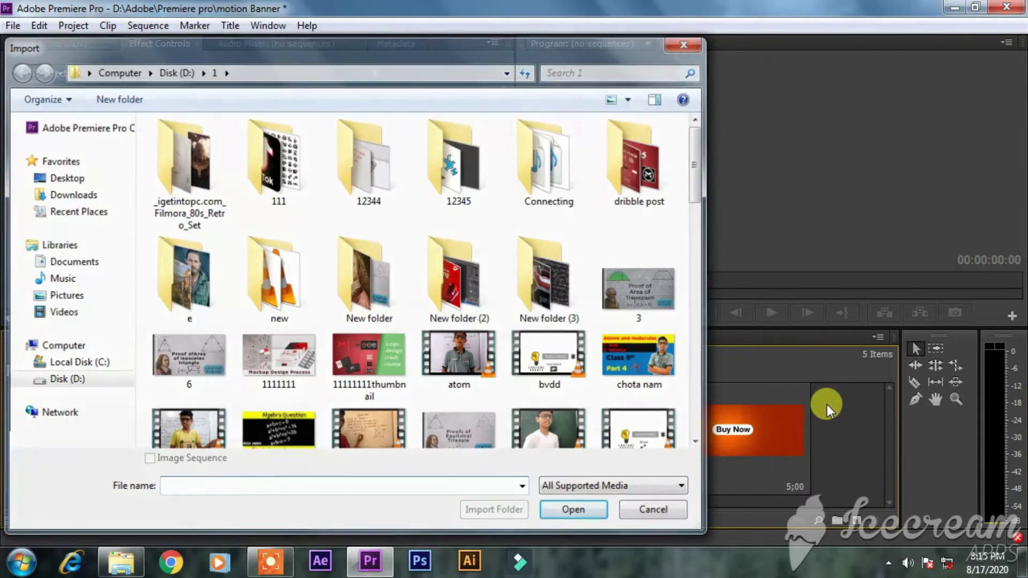
- Create a new sequence with the Custom editing mode and a frame size of 2000 horizontal by 721 vertical
left_click(857, 521)
left_click(893, 344)
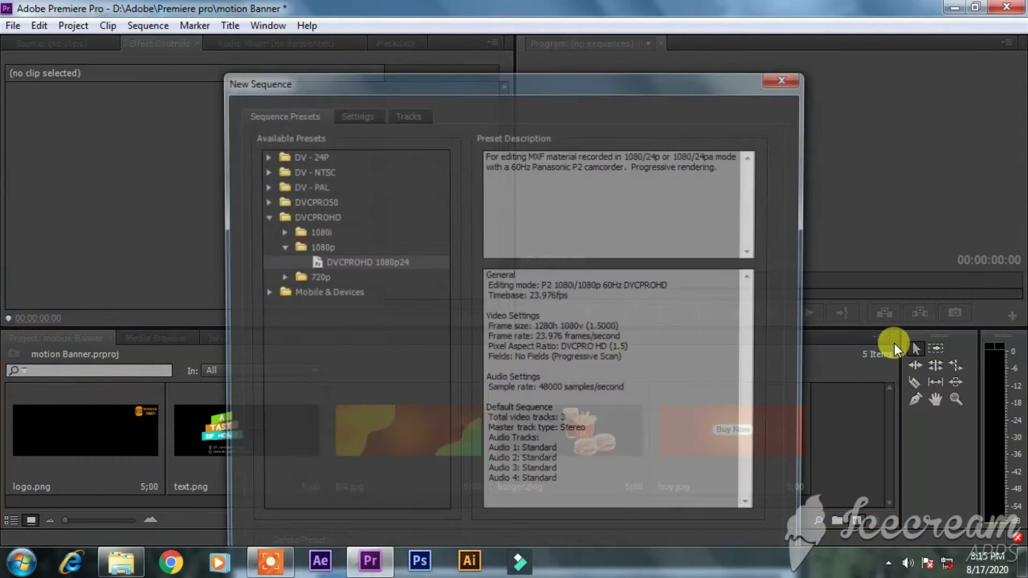
left_click(354, 114)
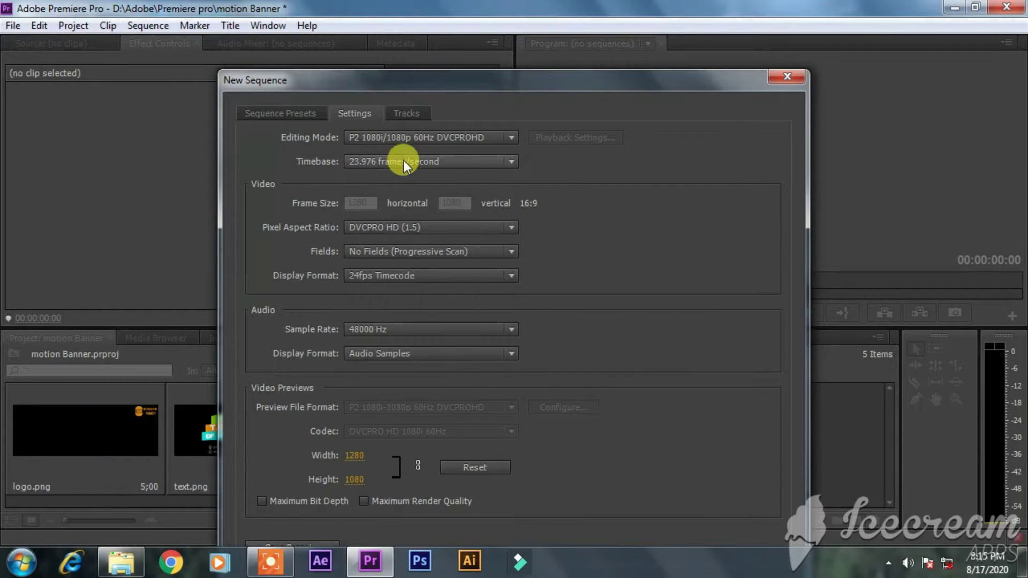
left_click(404, 146)
left_click(401, 155)
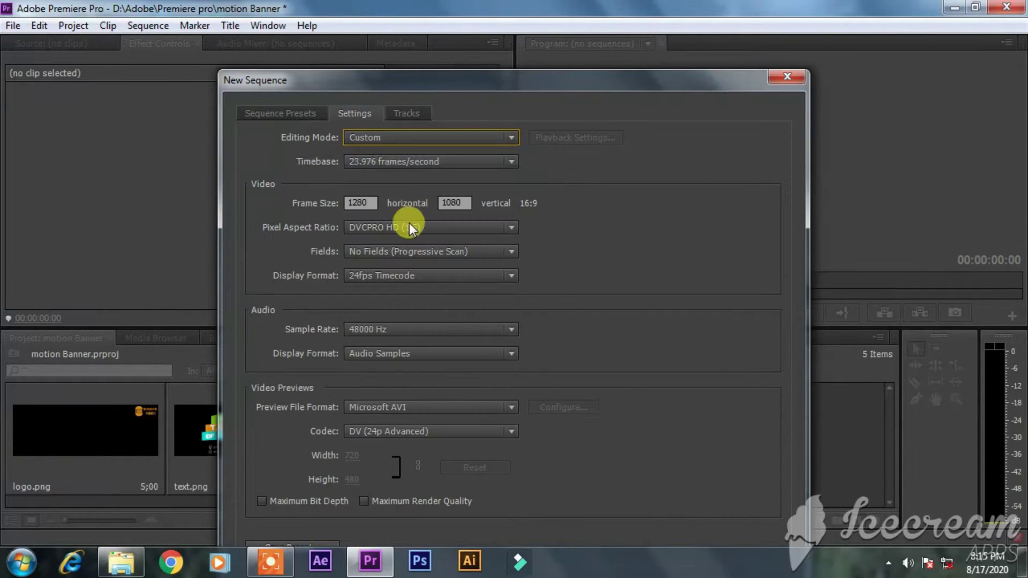
double_click(362, 203)
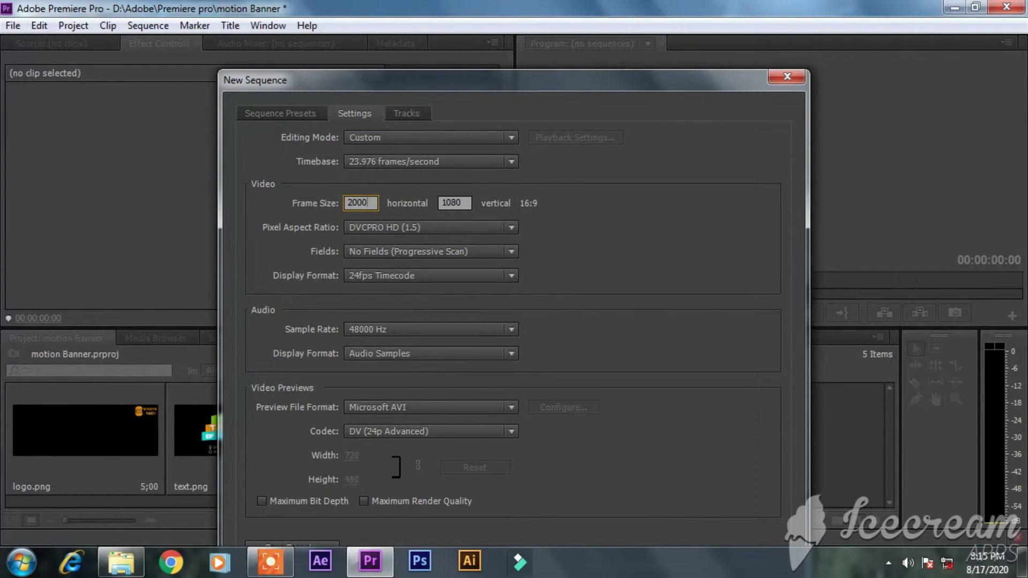
key("Tab")
key("Tab")
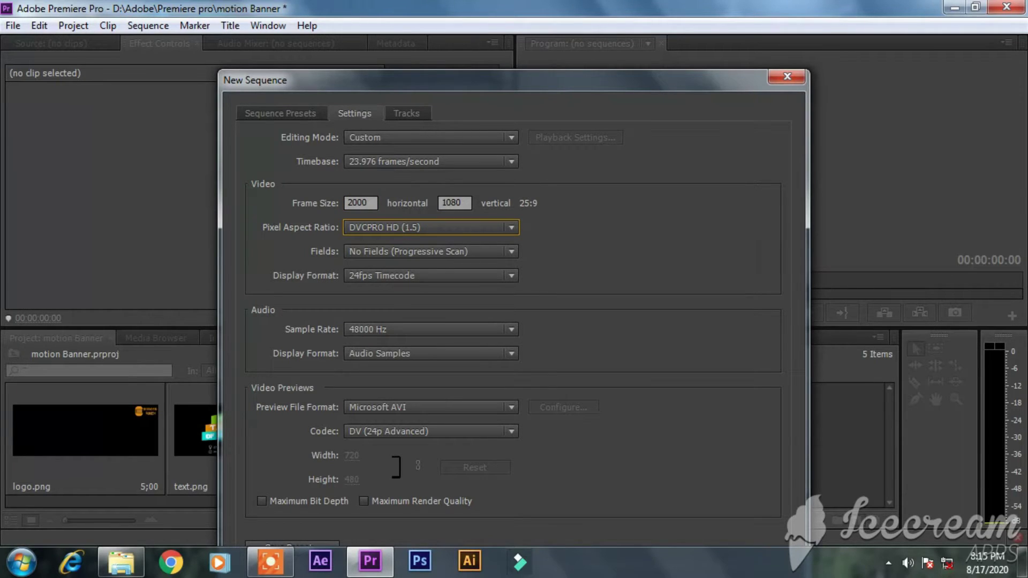
left_click(455, 202)
type("721")
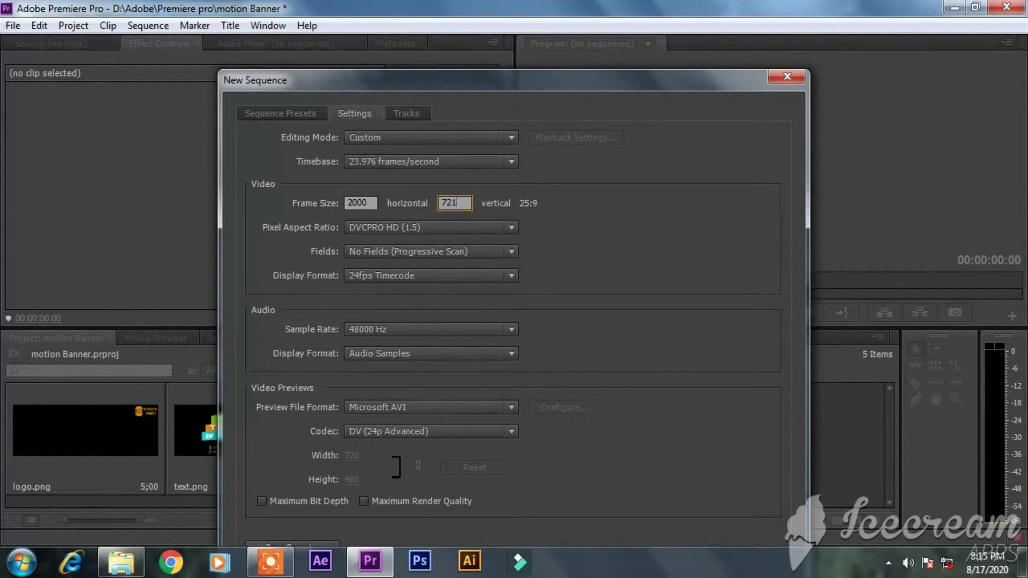
key("Return")
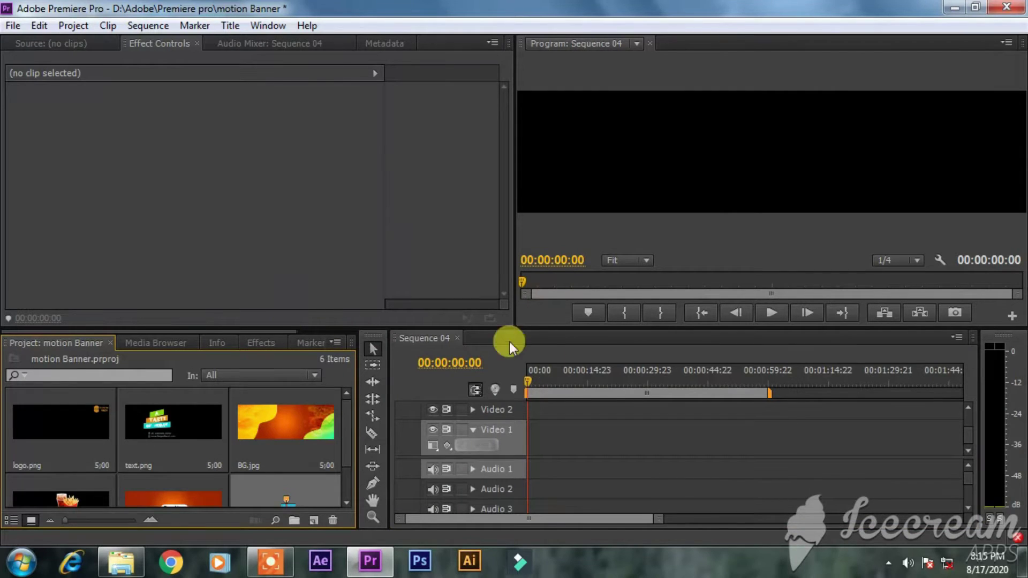
- Place BG.jpg at the start of the Video 1 track in the sequence
left_click_drag(267, 420, 526, 426)
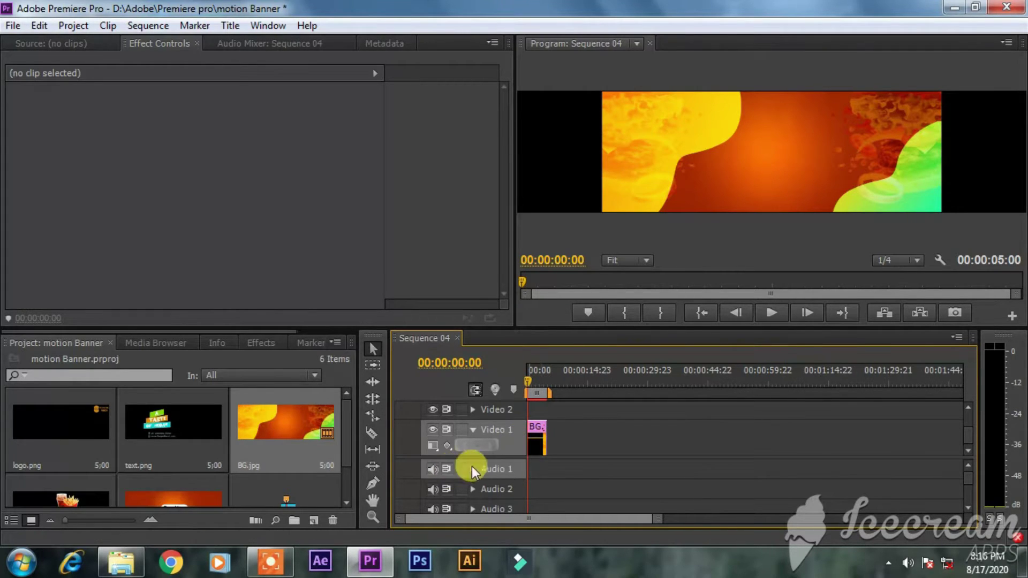
right_click(332, 490)
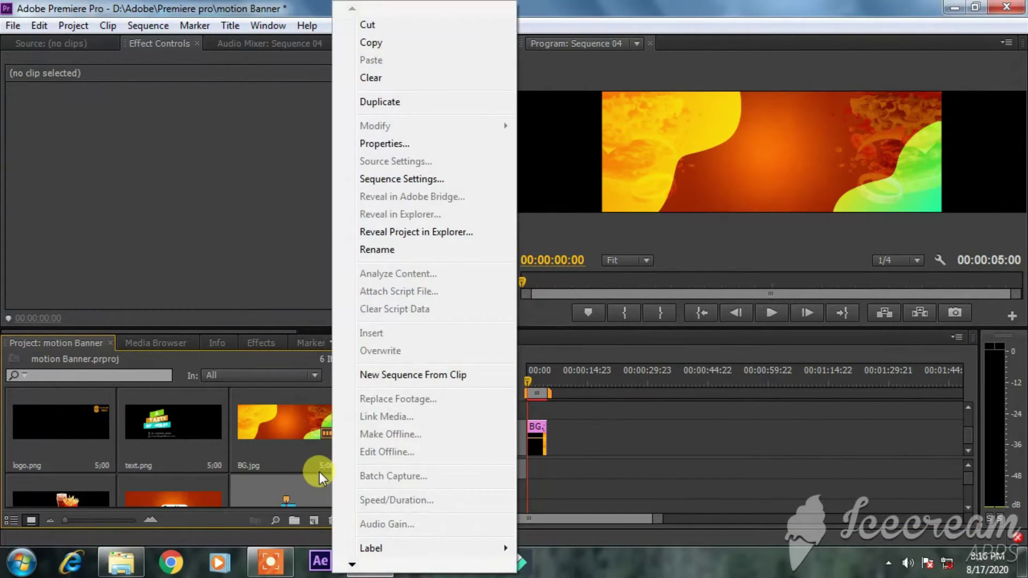
right_click(319, 471)
right_click(313, 474)
right_click(229, 471)
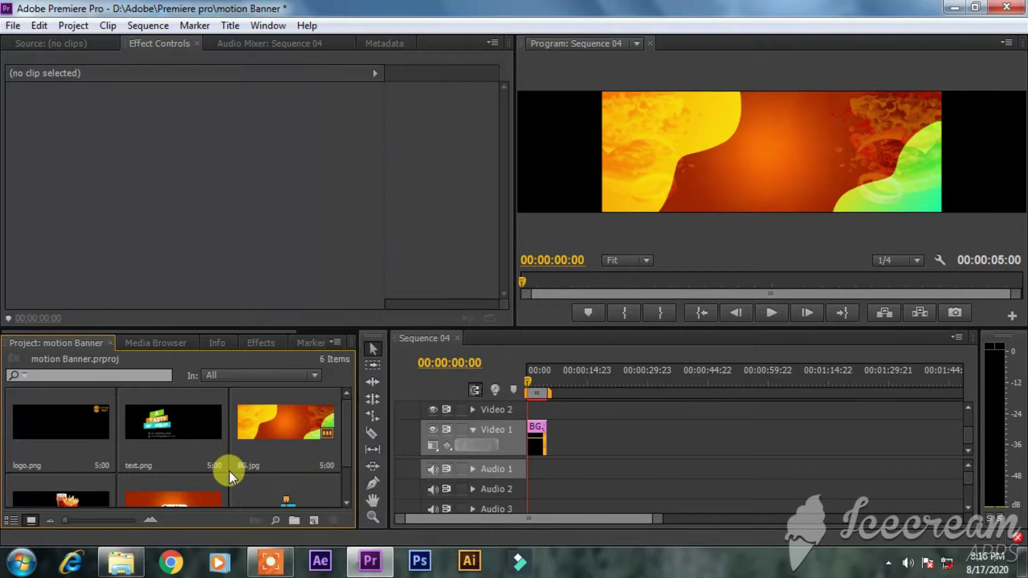
left_click(226, 474)
- Create a red color matte of 2000 by 721 and keep the default name Color Matte
left_click(314, 520)
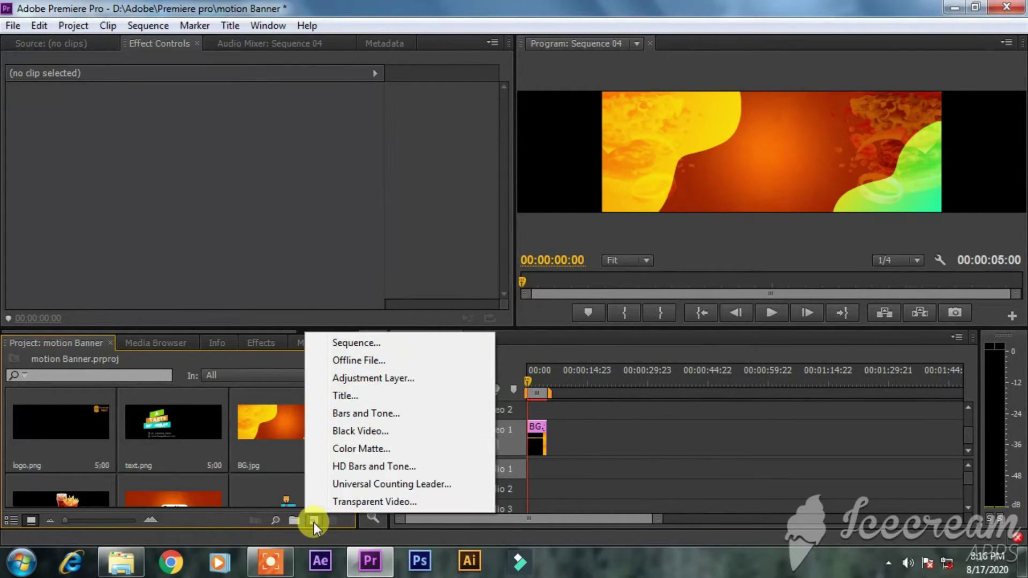
left_click(394, 450)
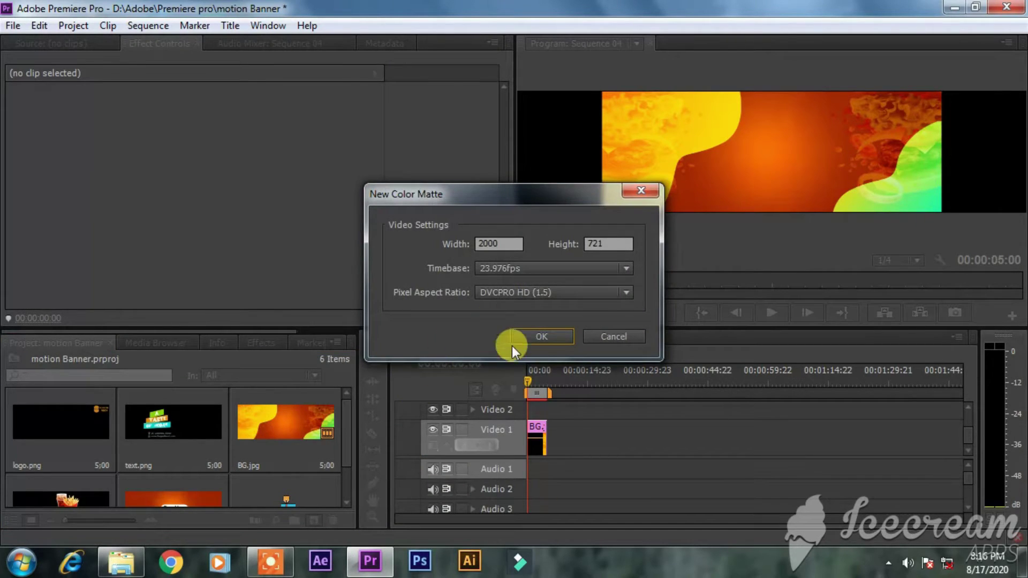
left_click(518, 245)
left_click(542, 337)
left_click_drag(531, 171, 405, 166)
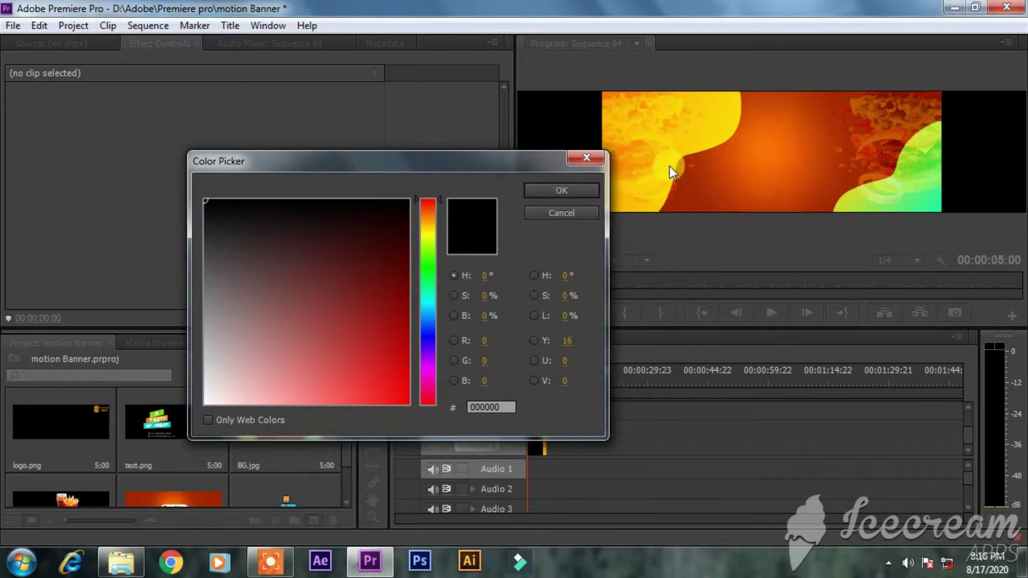
mouse_move(352, 352)
left_mouse_down()
mouse_move(404, 293)
mouse_move(354, 371)
left_mouse_up()
key("Return")
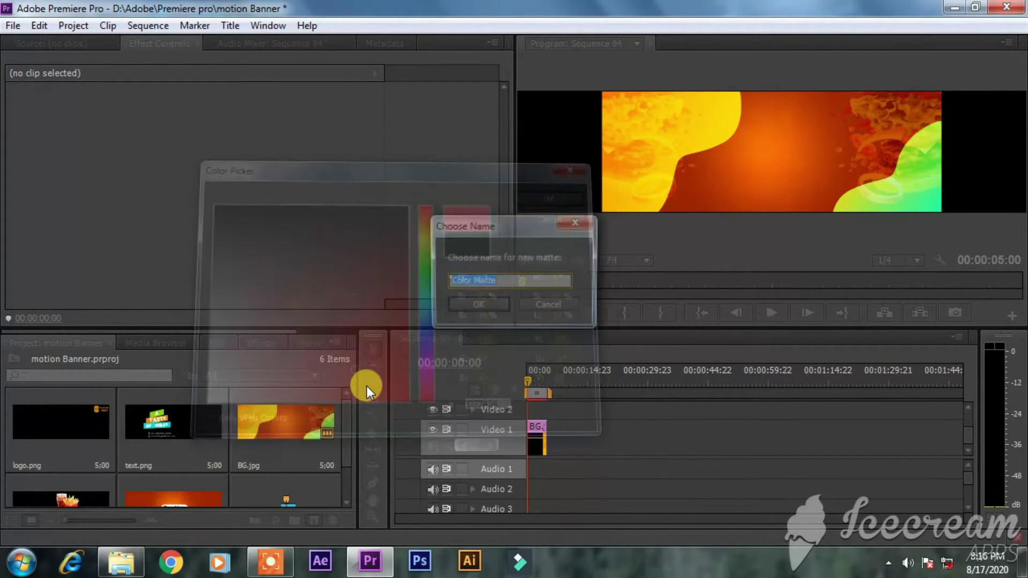
left_click(460, 309)
- Replace BG.jpg on Video 1 with the Color Matte, placed at the start of the sequence
left_click_drag(92, 436, 546, 440)
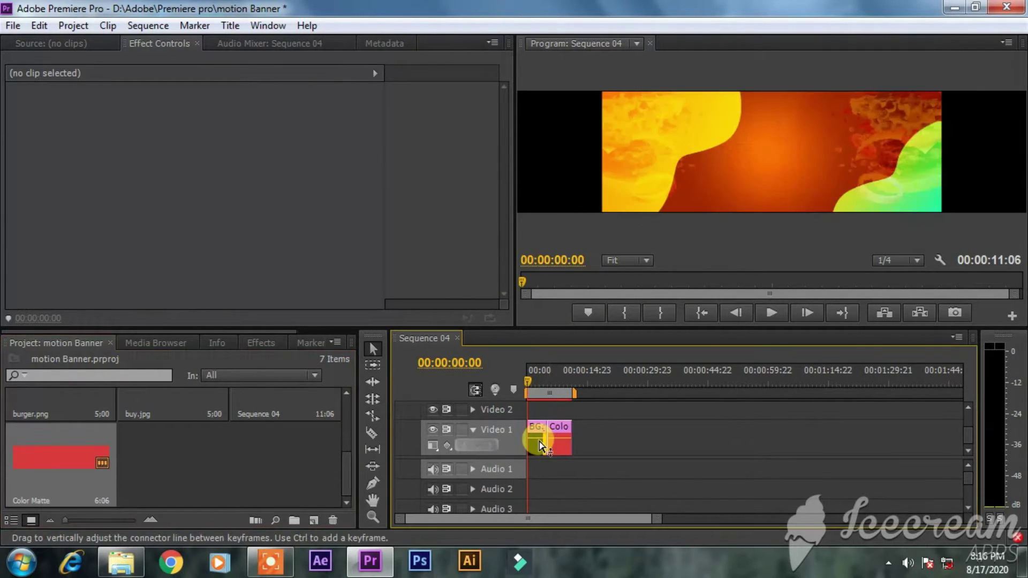
left_click(536, 443)
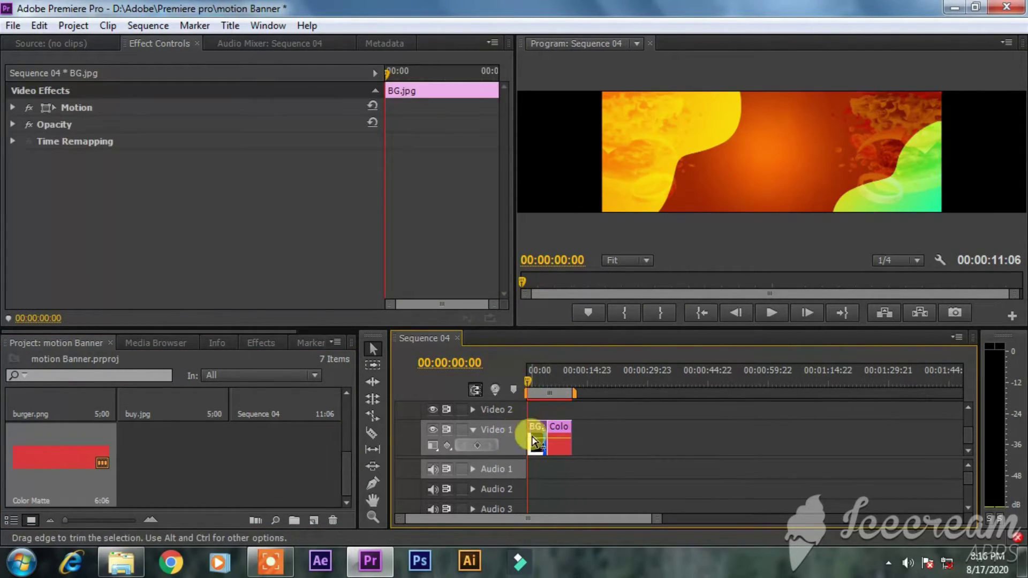
key("Delete")
left_click(560, 445)
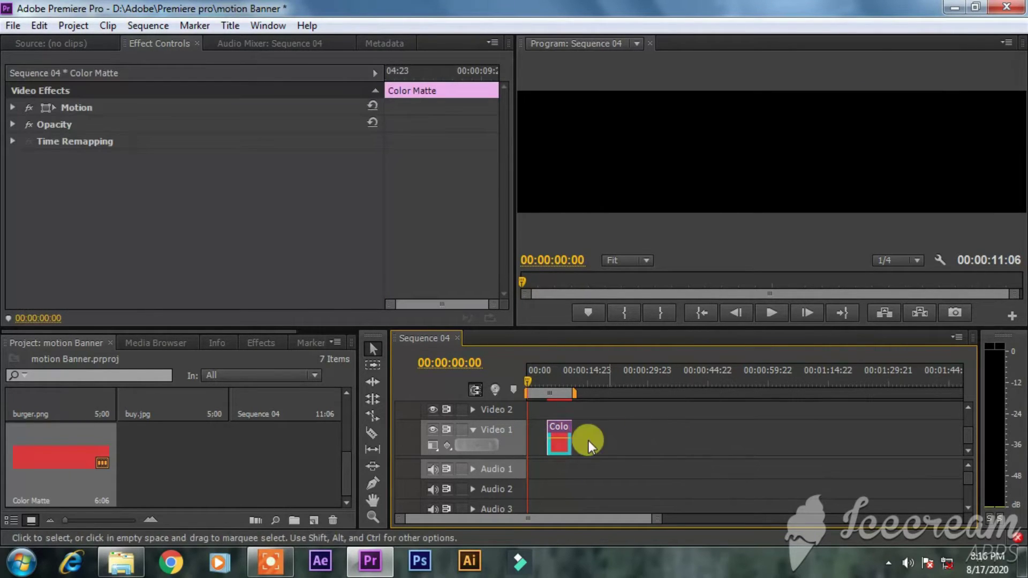
left_click_drag(558, 432, 533, 431)
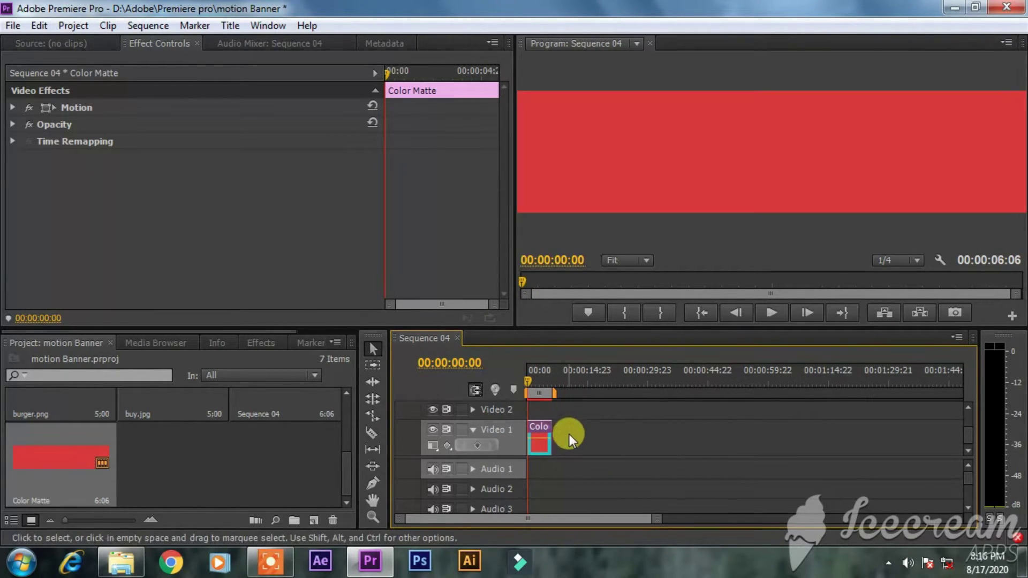
- Split the Color Matte clip at 00:00:05:05, delete the remainder and return the playhead to the start
left_click_drag(529, 378, 548, 384)
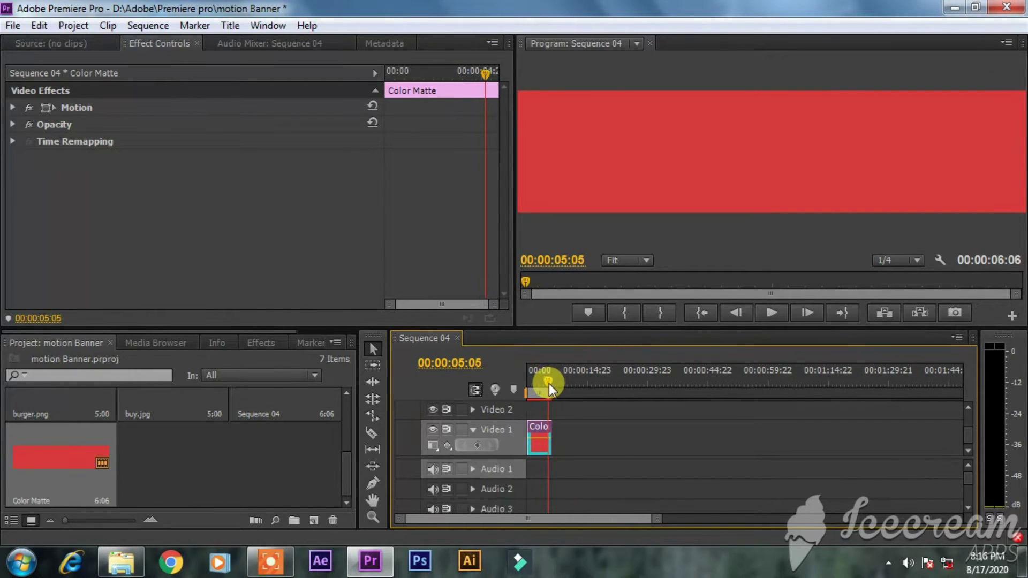
left_click(372, 433)
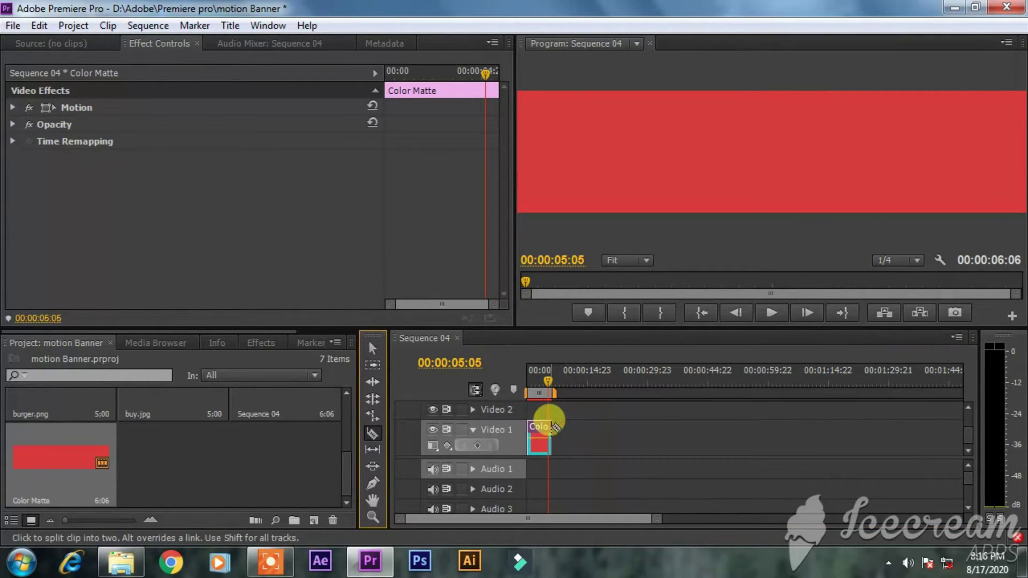
left_click(547, 434)
left_click(379, 355)
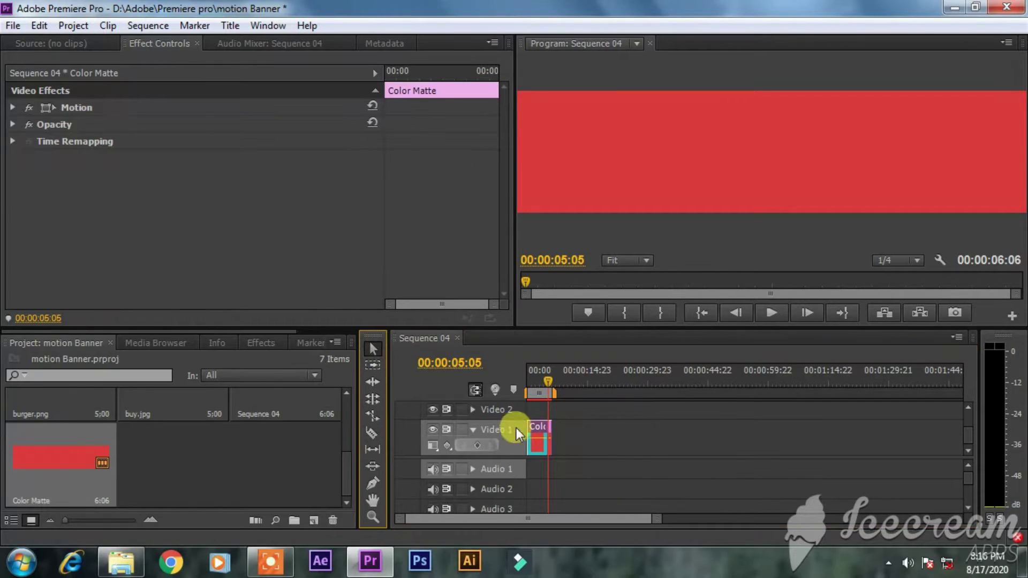
left_click_drag(656, 518, 548, 518)
left_click(603, 430)
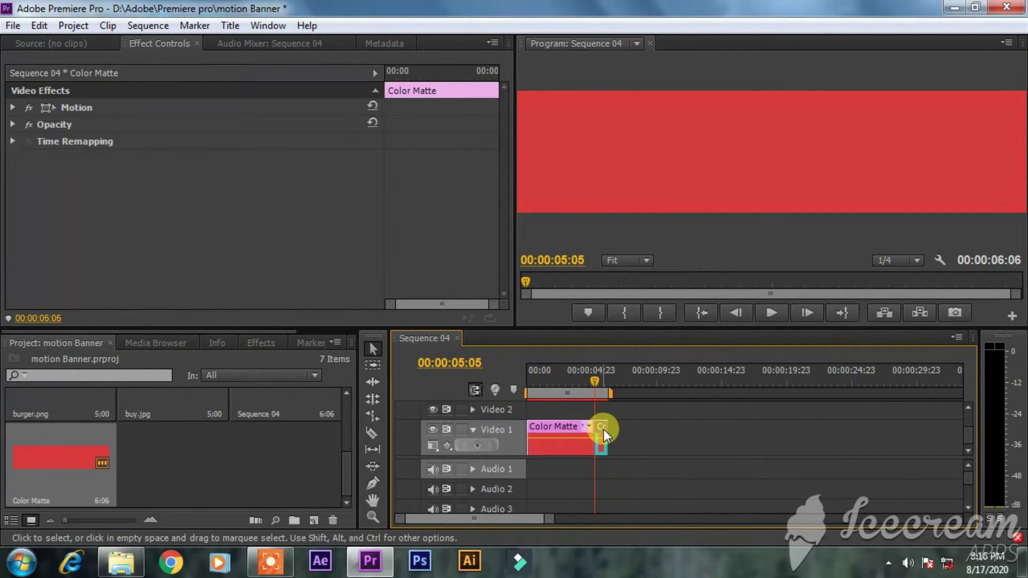
key("Delete")
left_click_drag(585, 386, 512, 381)
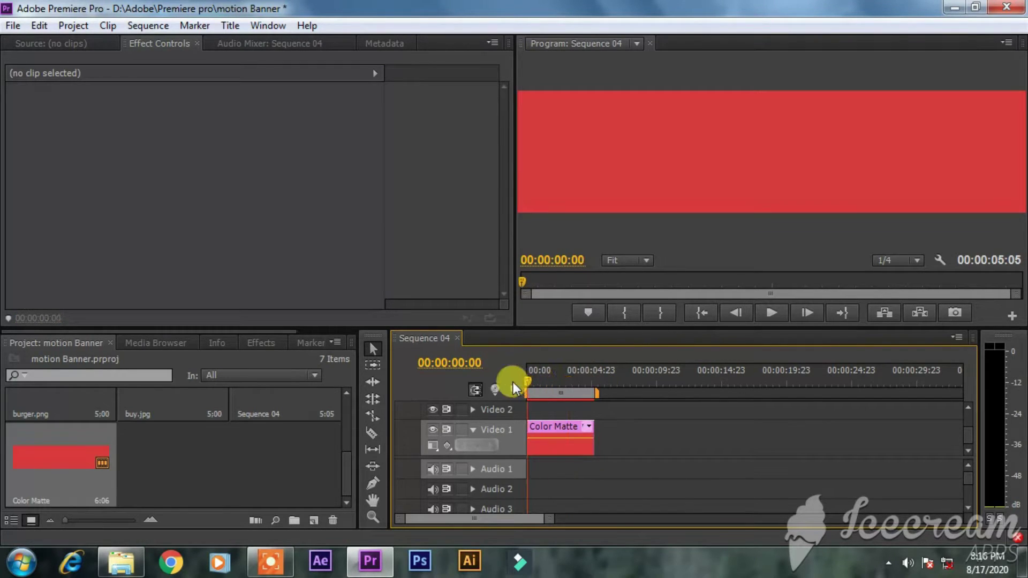
- Lock the Video 1 track and place BG.jpg at the start of Video 2, trimmed to about 4 seconds
left_click_drag(526, 509, 493, 490)
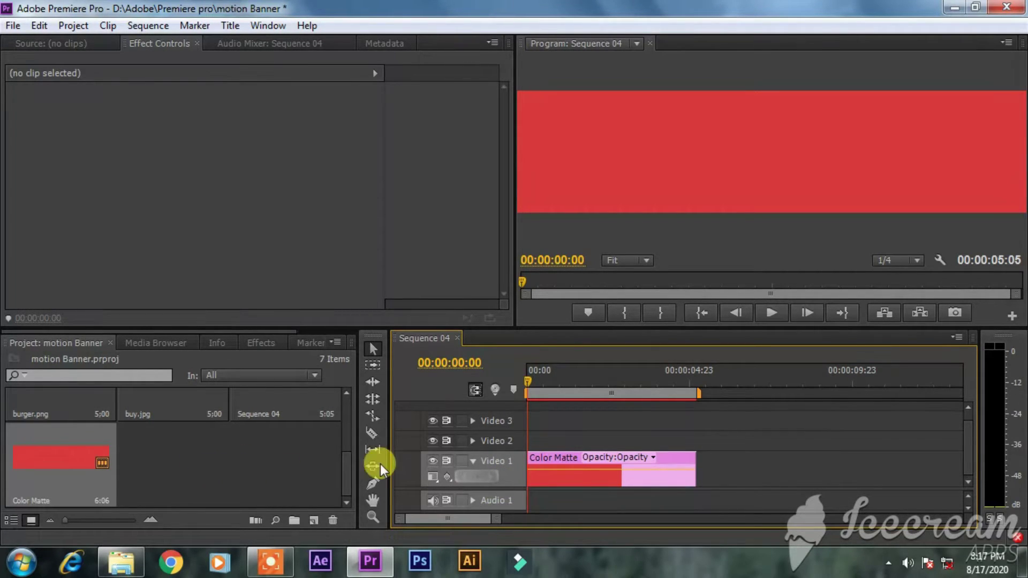
scroll(214, 467, "up", 3)
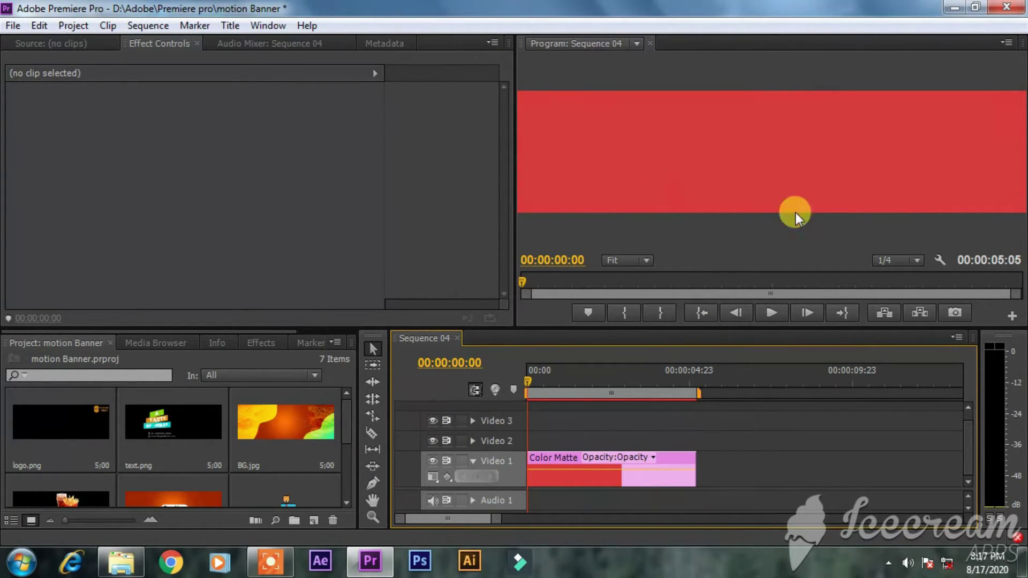
left_click(461, 463)
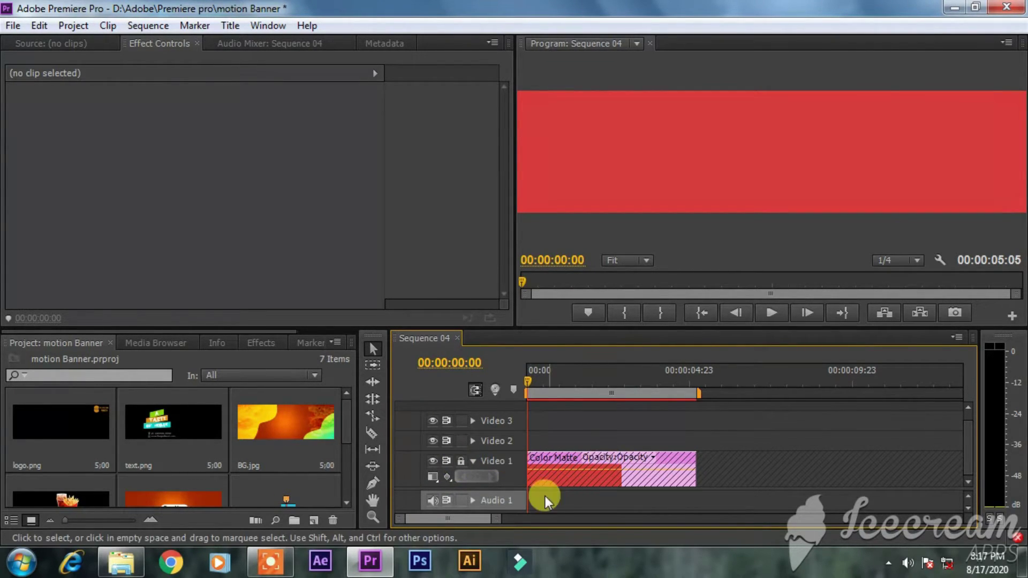
left_click_drag(278, 415, 530, 445)
left_click_drag(699, 444, 658, 441)
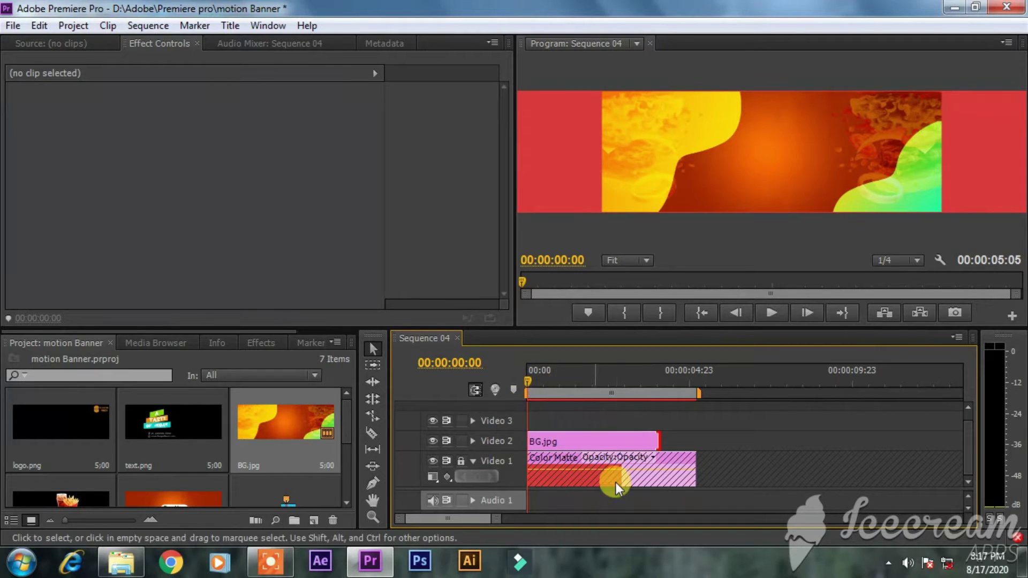
- Start Position keyframing on BG.jpg at 00:00:00:00 with a horizontal value of 2773, out of frame
left_click(564, 438)
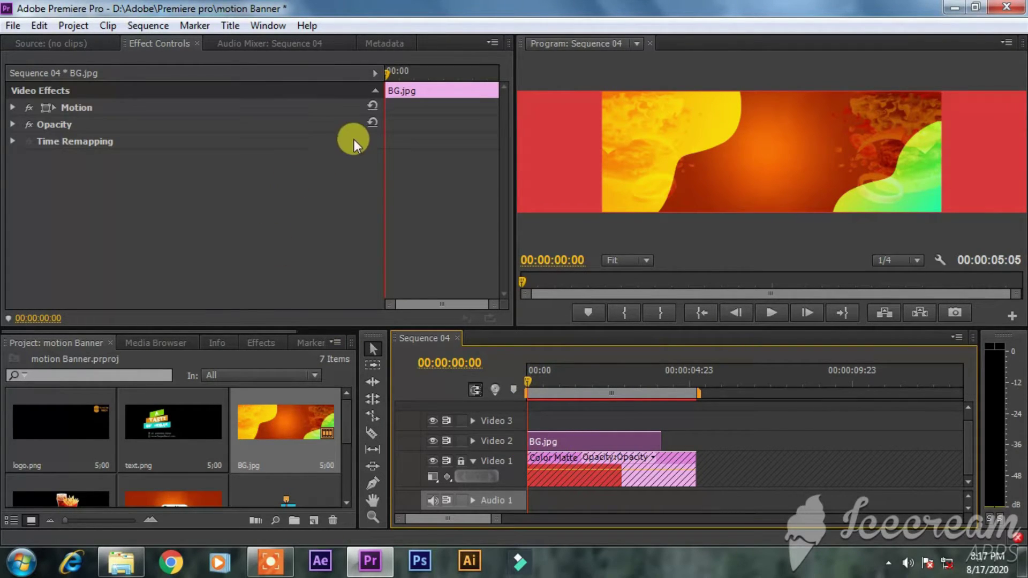
left_click(13, 108)
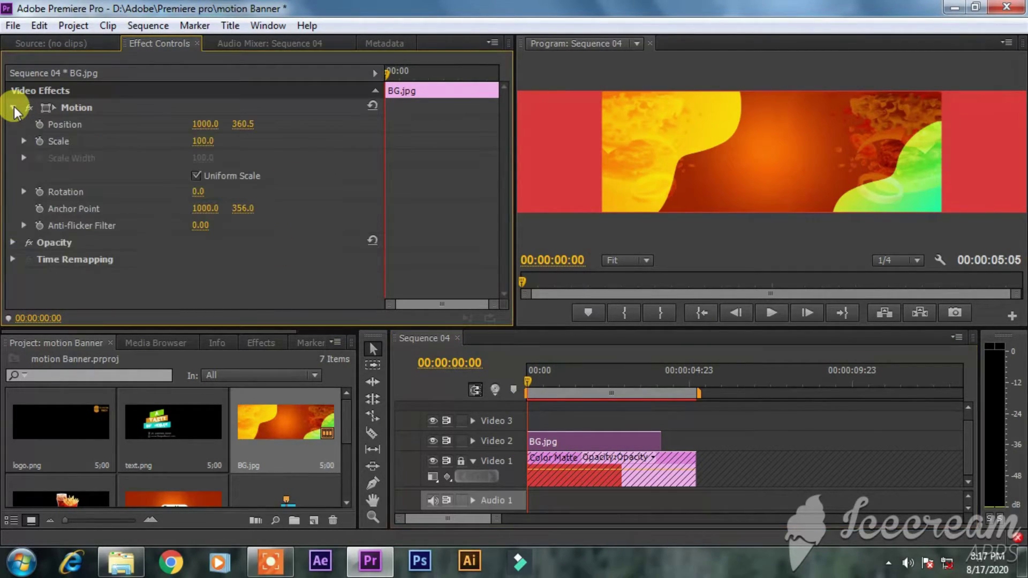
left_click(263, 26)
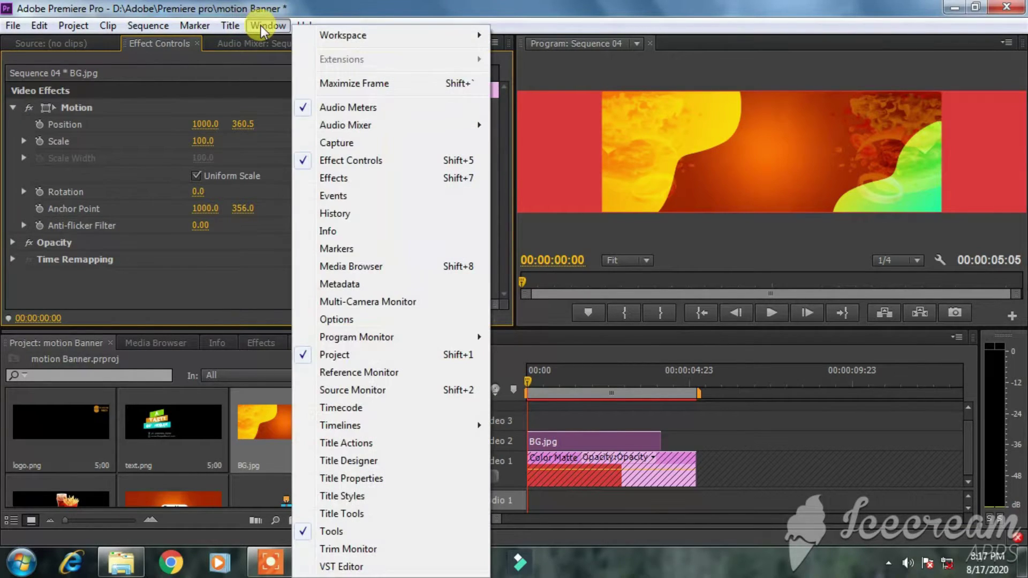
left_click(364, 158)
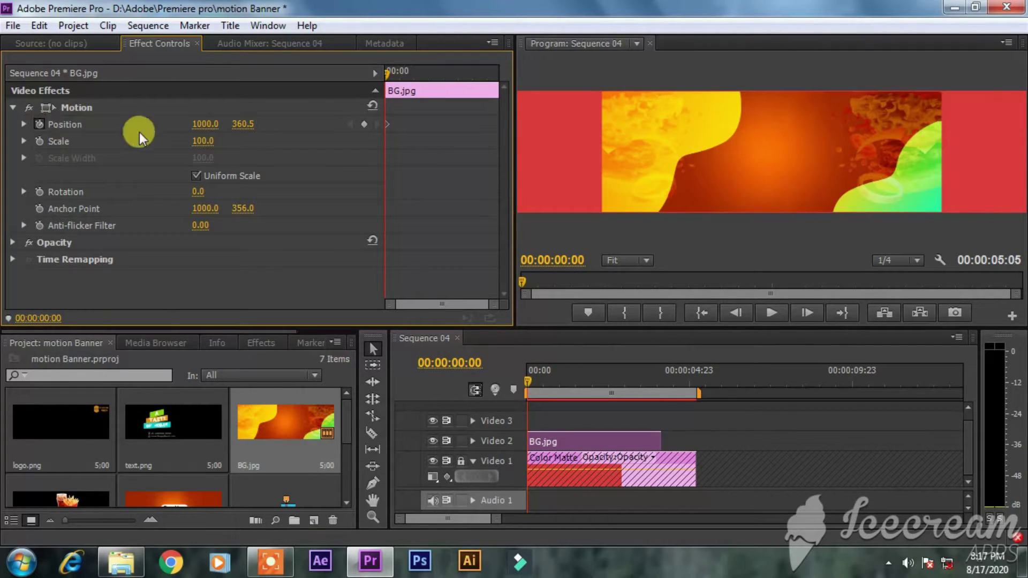
left_click_drag(205, 123, 289, 123)
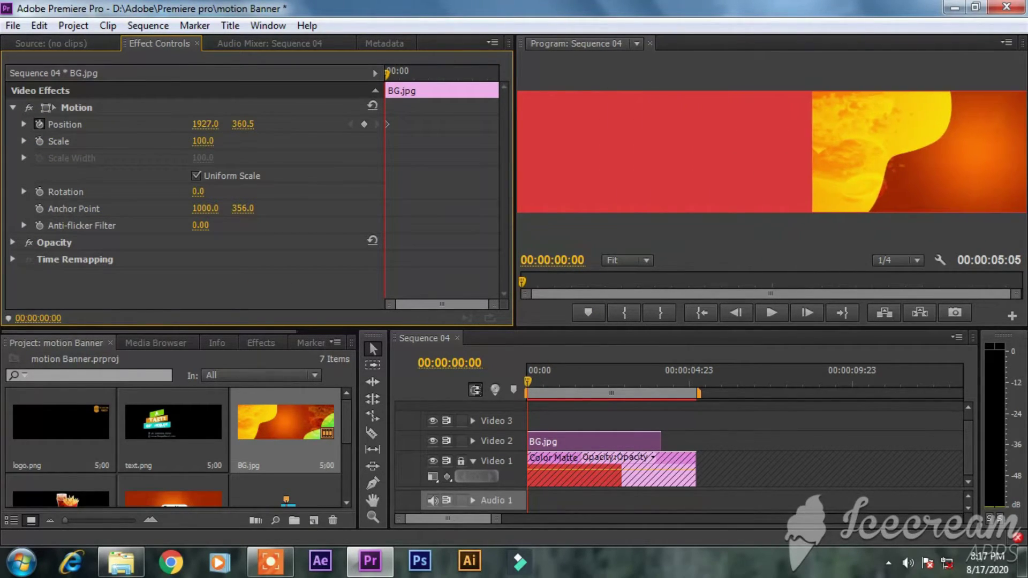
left_click_drag(206, 124, 246, 124)
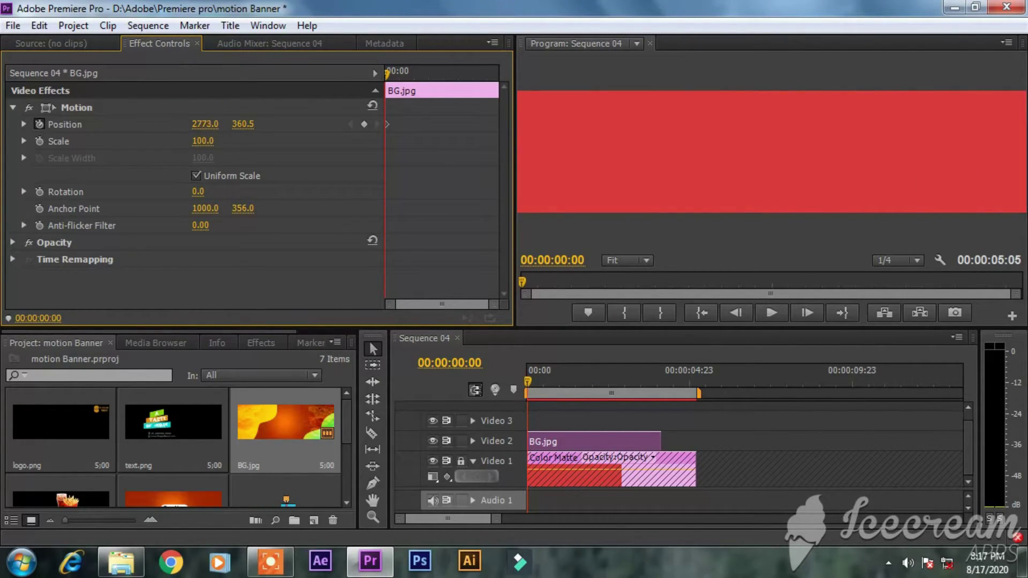
- Add a BG.jpg Position keyframe at 00:00:00:14 with a horizontal value of 1000 and preview the slide-in from the start
left_click_drag(528, 377, 547, 384)
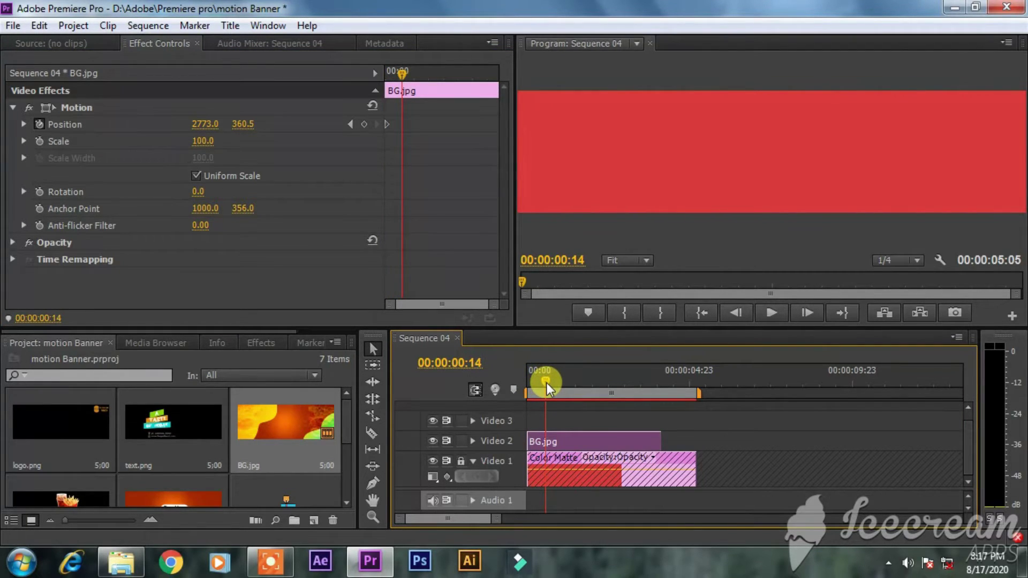
left_click(369, 125)
left_click(197, 125)
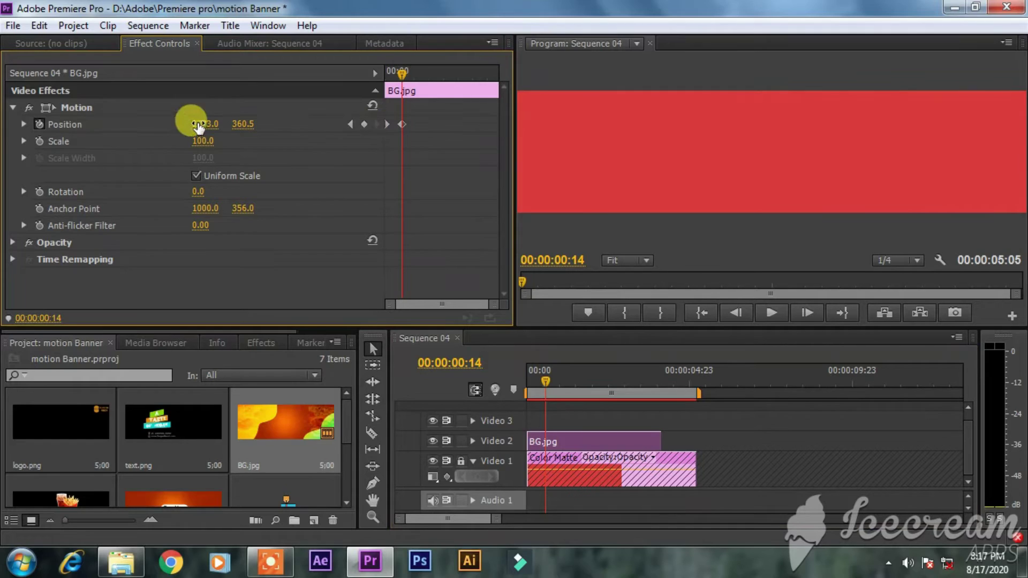
type("1000")
left_click(435, 191)
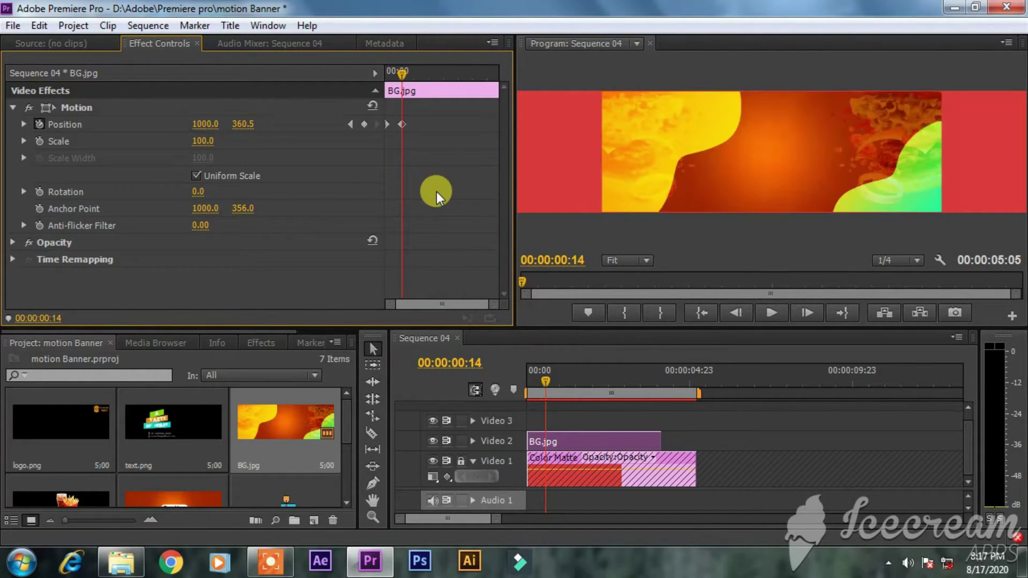
left_click_drag(404, 76, 378, 79)
key("space")
key("space")
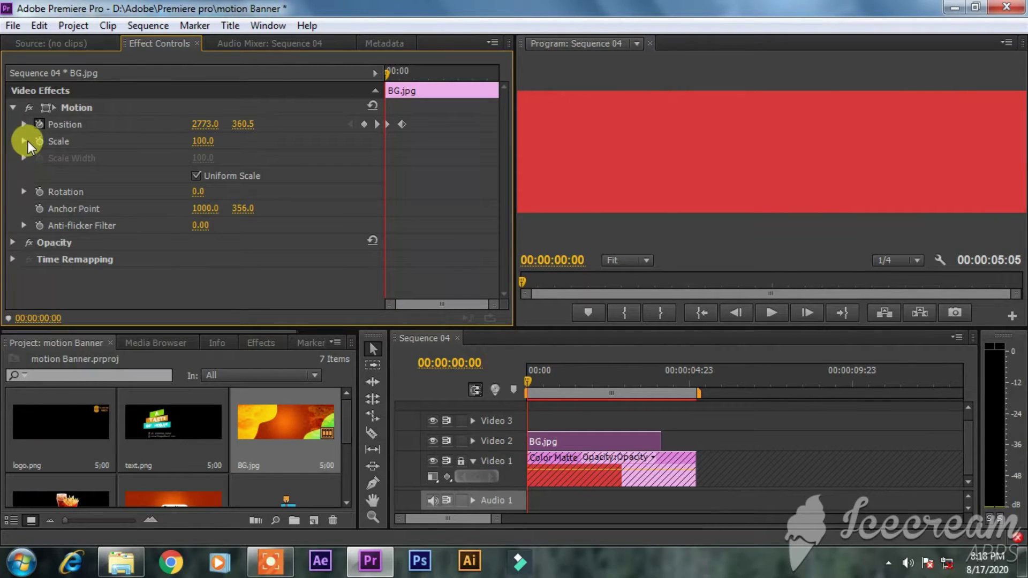
- Keyframe the Opacity of BG.jpg at 0 percent at the start of the clip
left_click(13, 242)
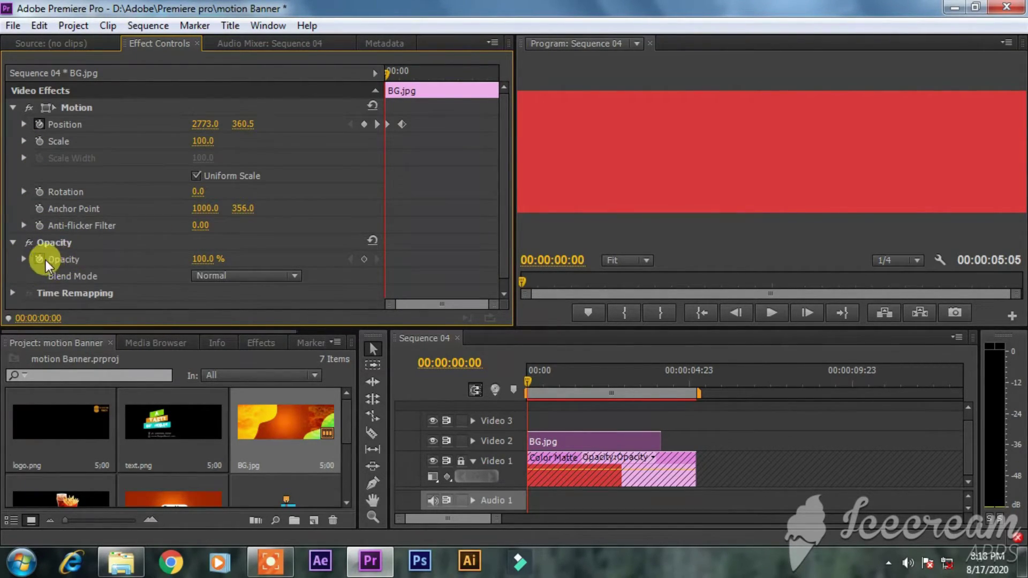
left_click(205, 259)
type("0")
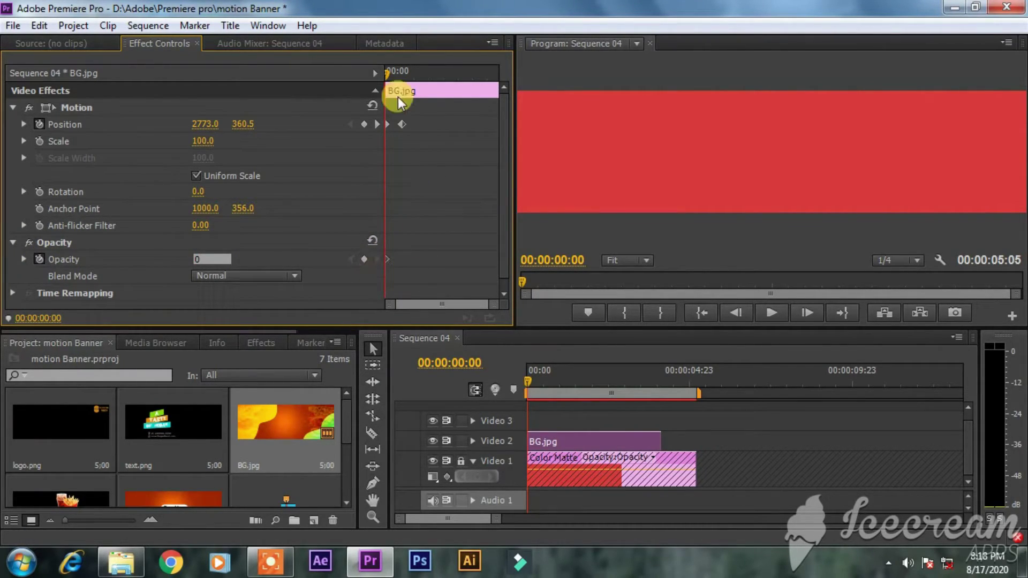
- Fade in BG.jpg with opacity keyframes from 0 at the start to 99% at 00:00:00:13, and play back the entrance
left_click_drag(390, 76, 399, 72)
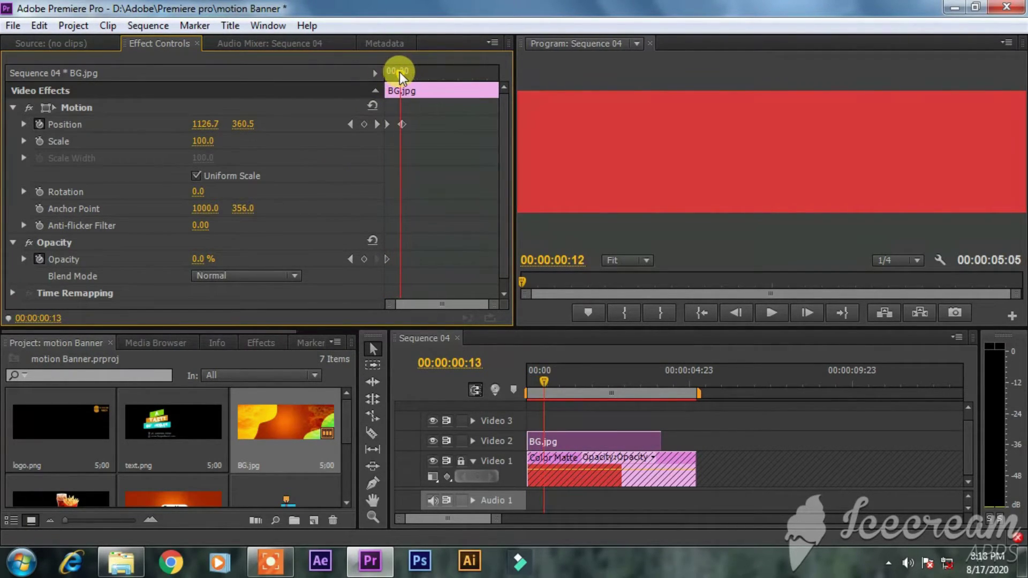
left_click_drag(191, 262, 252, 156)
left_click_drag(399, 73, 375, 72)
key("space")
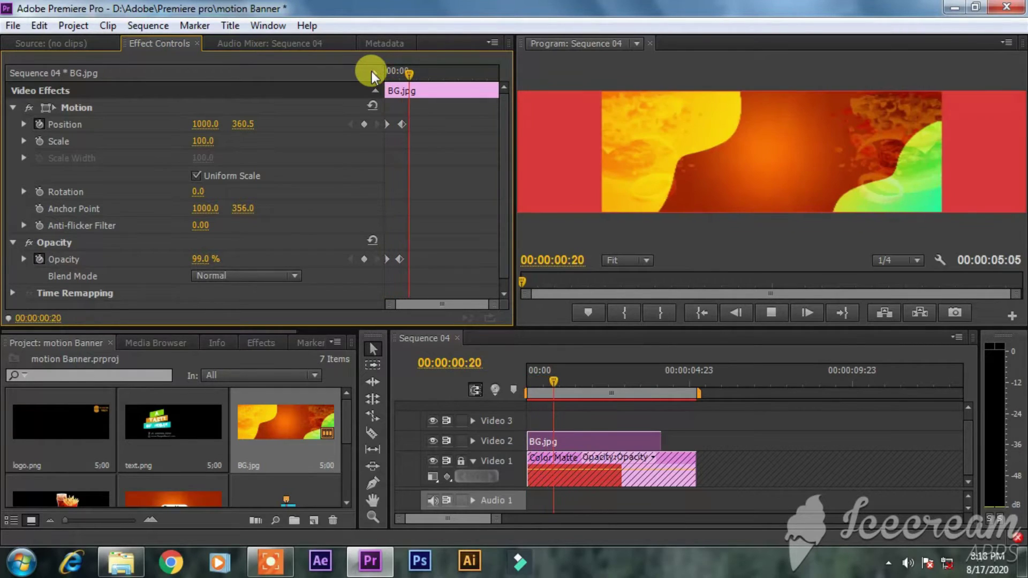
key("space")
left_click_drag(448, 72, 355, 85)
key("space")
key("space")
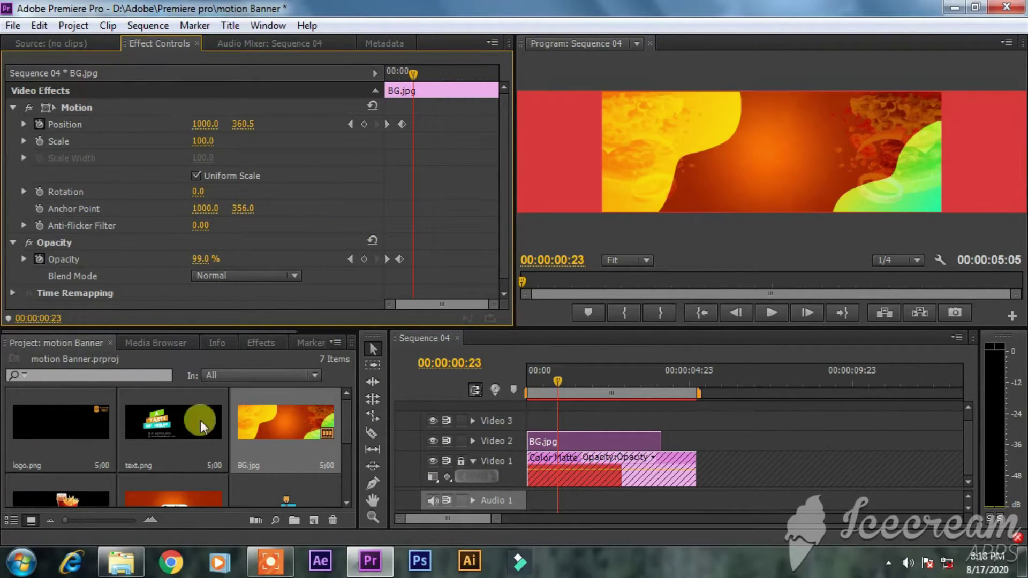
- Place logo.png at the start of Video 3 and trim its end to match BG.jpg
left_click_drag(103, 452, 518, 417)
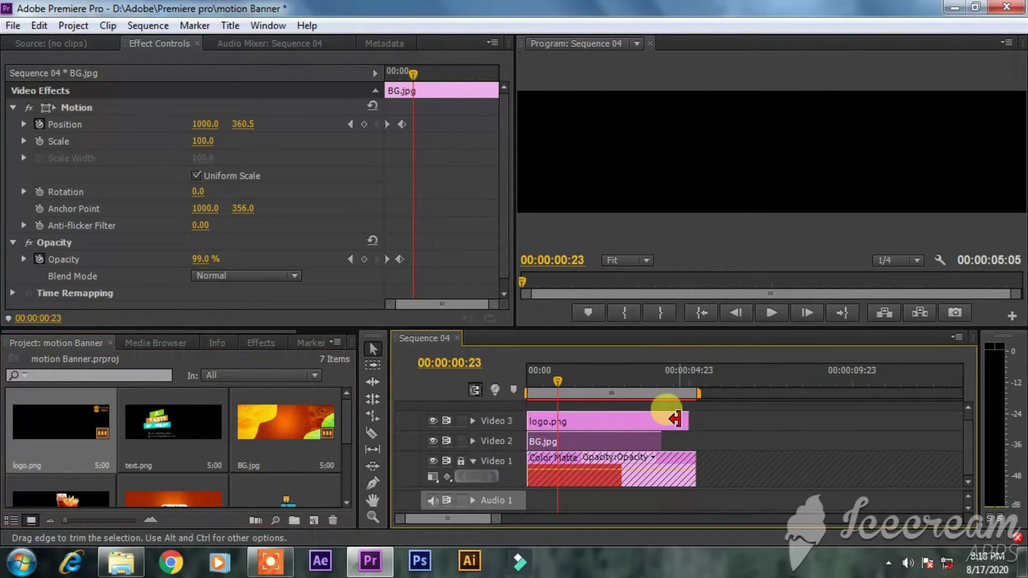
left_click(673, 421)
left_click_drag(672, 420, 657, 420)
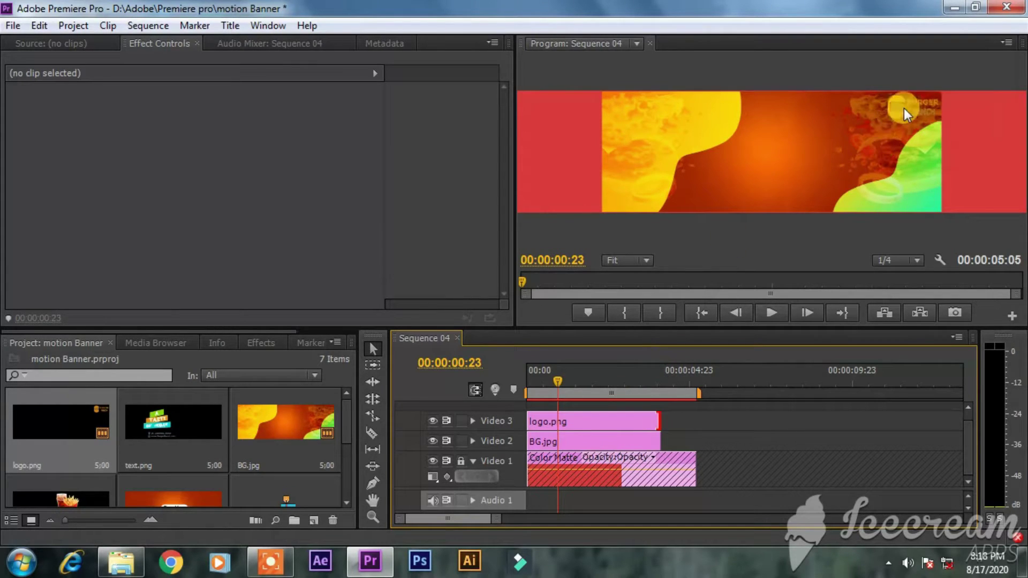
- Browse the video effects, video transitions and presets for an animation that suits the logo.png clip
left_click(596, 421)
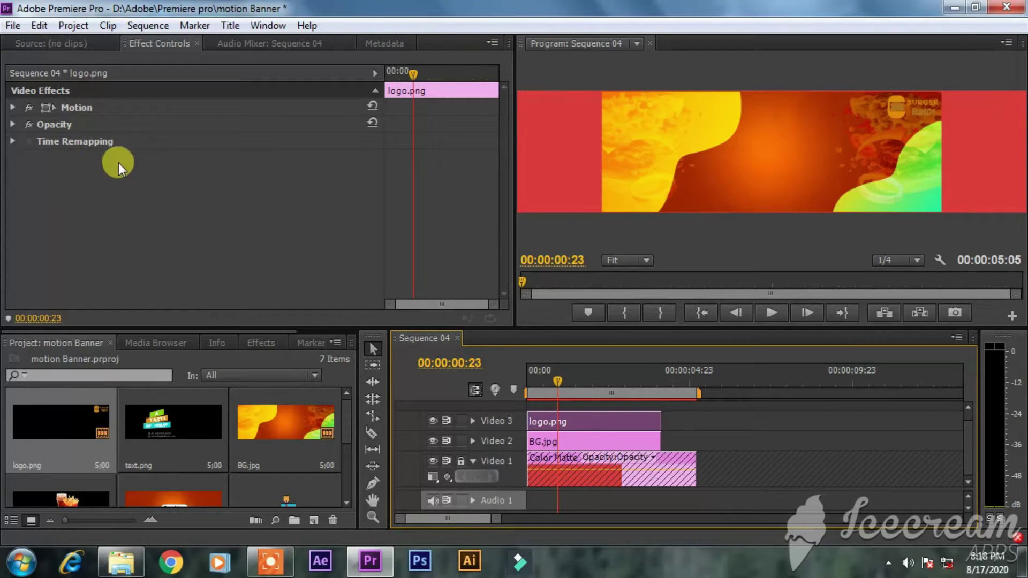
left_click(266, 342)
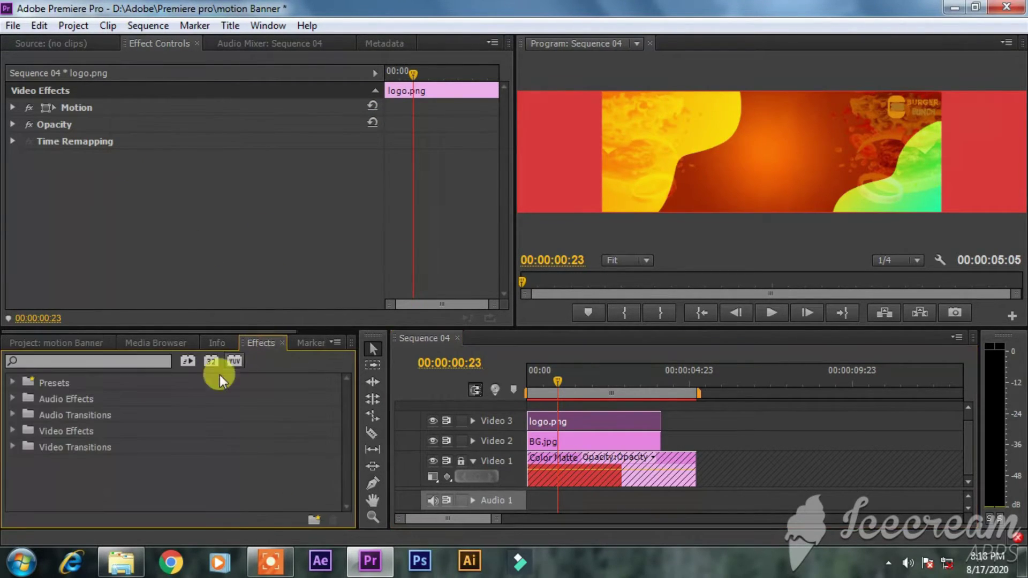
left_click(12, 430)
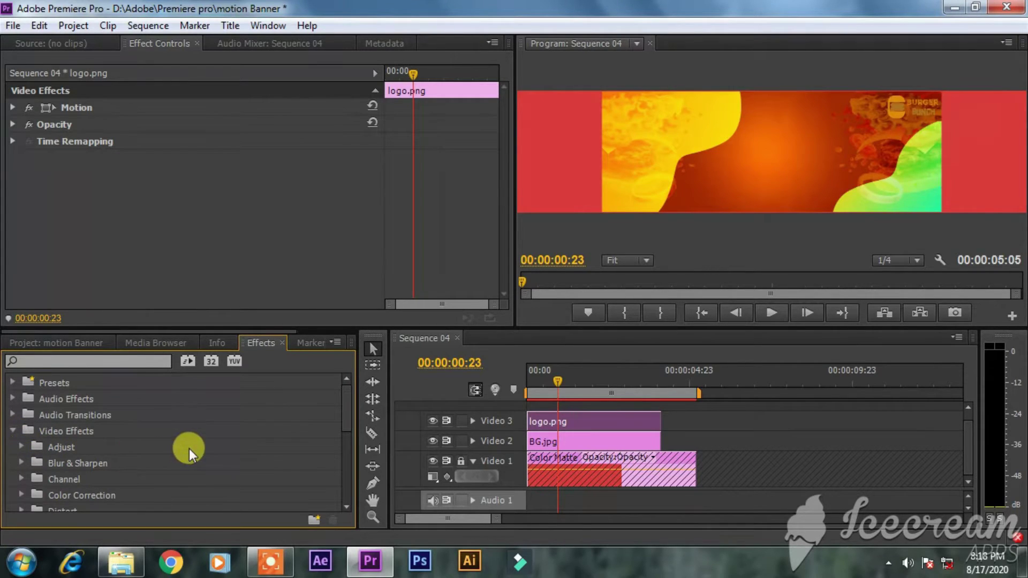
scroll(189, 449, "down", 2)
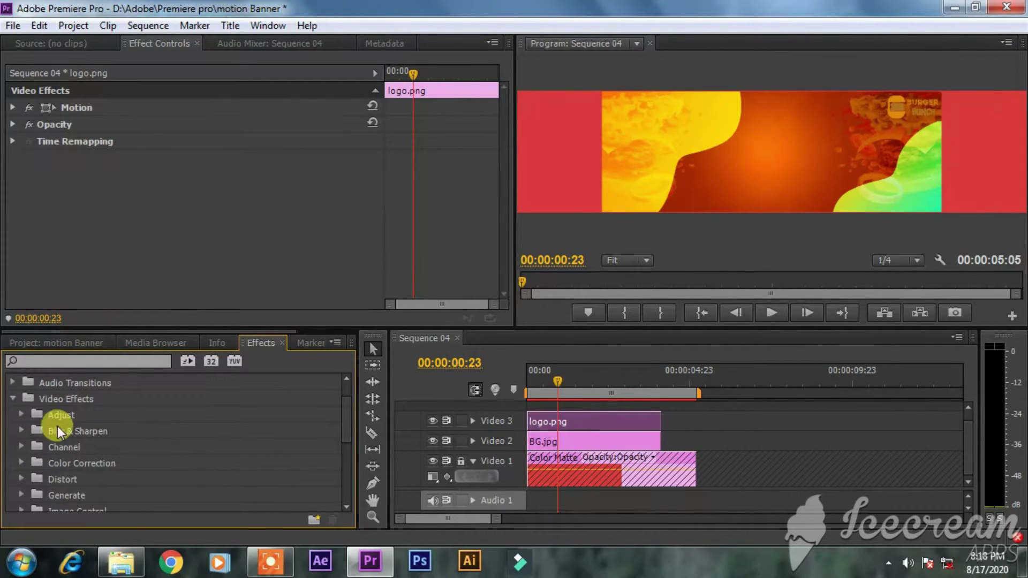
left_click(21, 416)
left_click(22, 417)
left_click(15, 401)
left_click(15, 445)
left_click(15, 444)
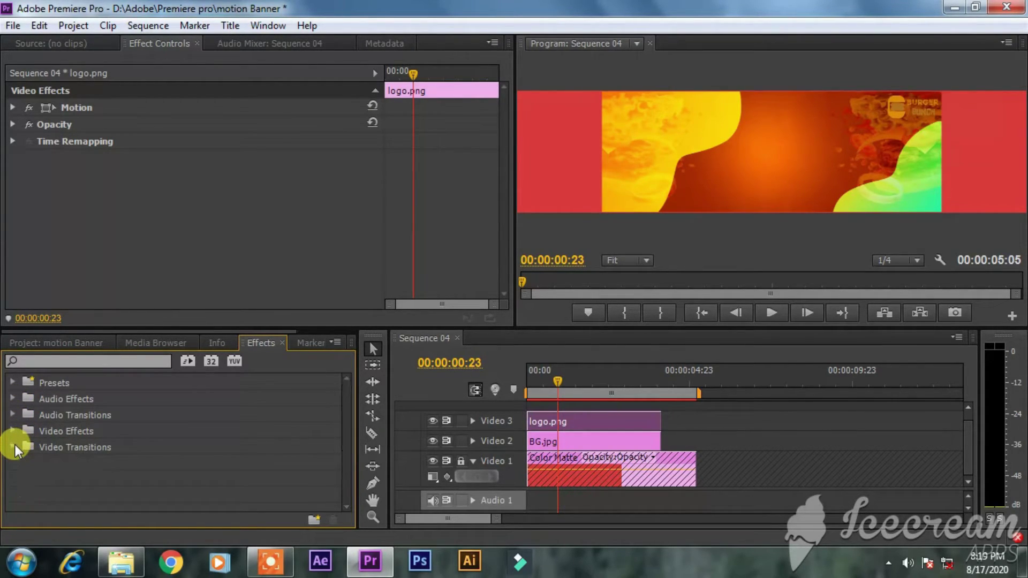
left_click(12, 383)
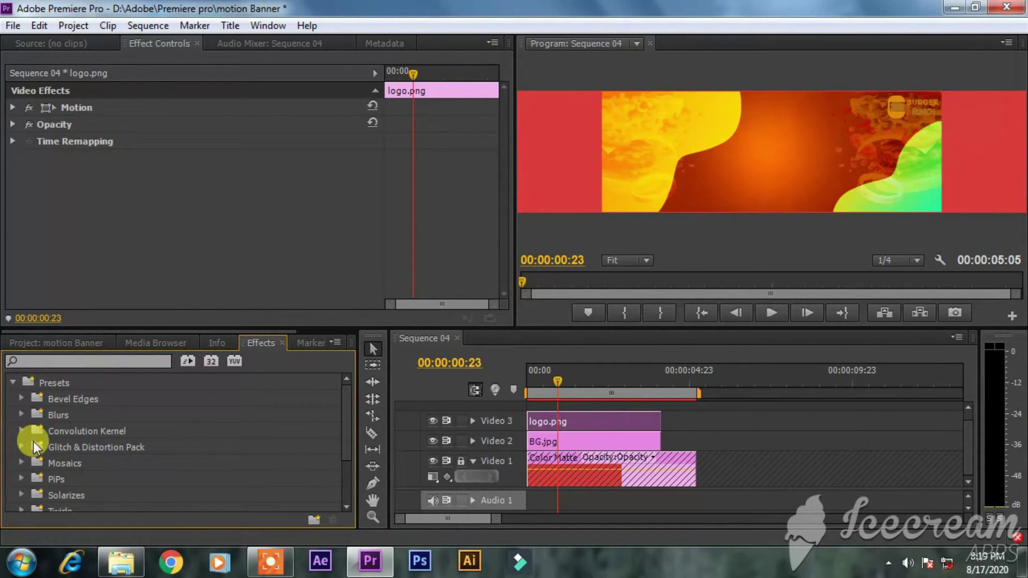
left_click(18, 397)
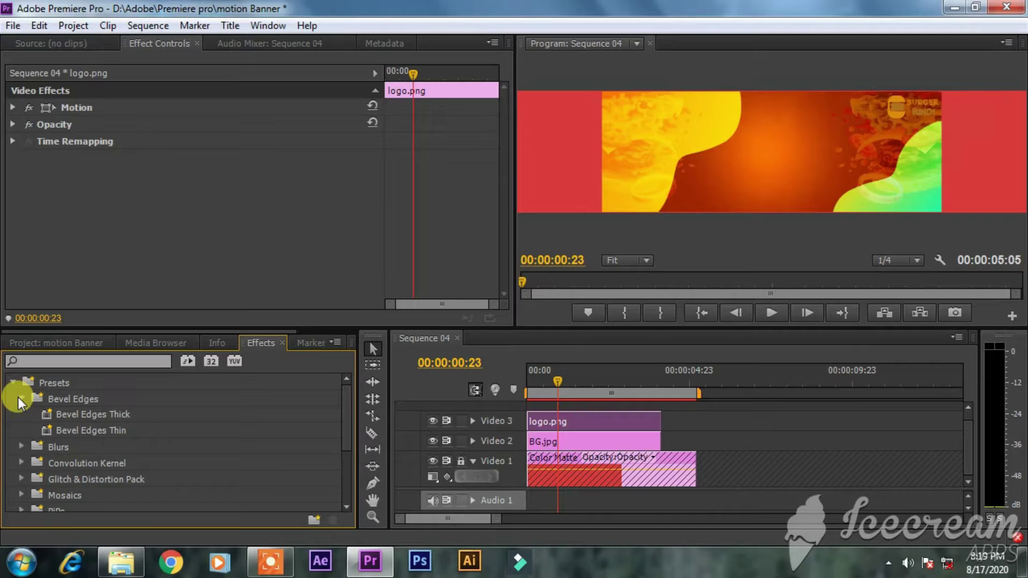
left_click(18, 397)
scroll(88, 466, "down", 2)
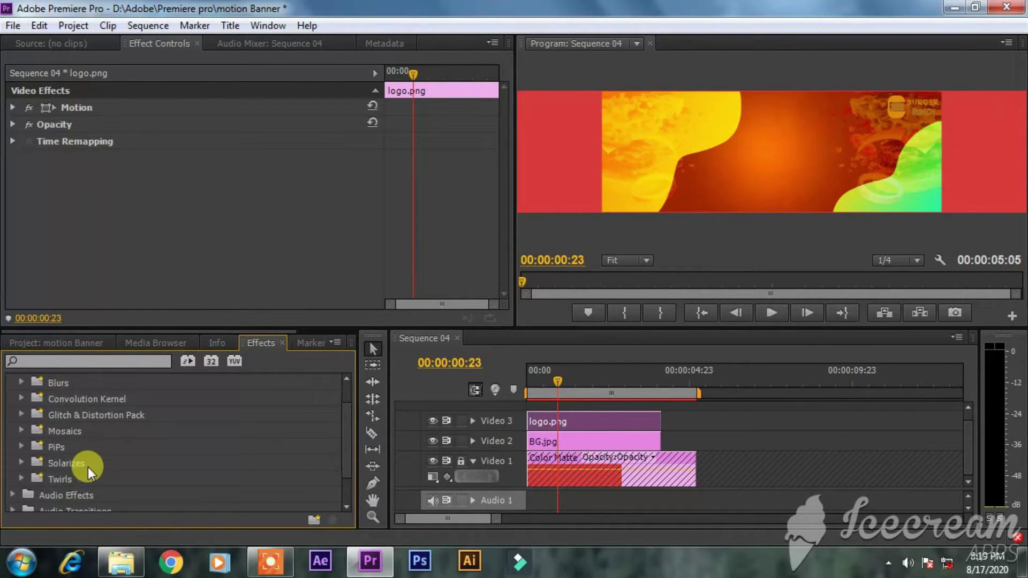
- Try the Twirl In preset on the logo.png clip and play it back from the start of the sequence
left_click(21, 478)
scroll(79, 475, "down", 2)
left_click_drag(64, 462, 576, 425)
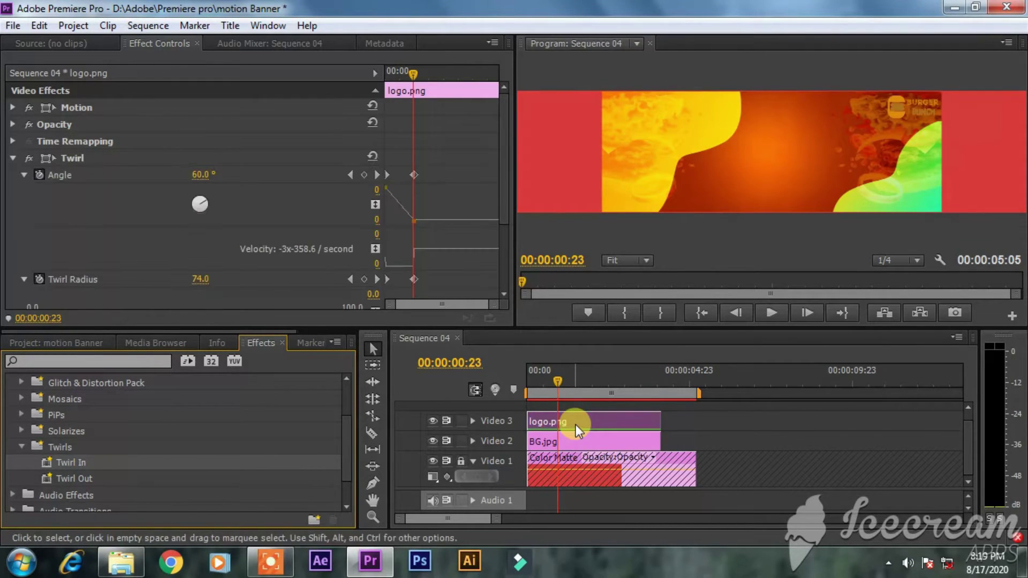
left_click_drag(413, 72, 385, 78)
left_click(683, 383)
left_click_drag(683, 384, 504, 368)
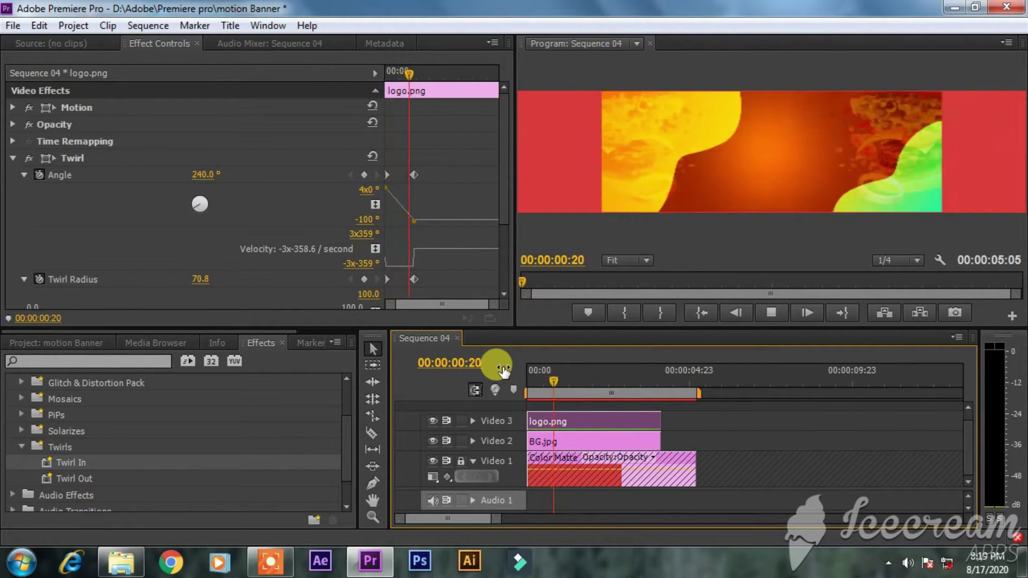
key("space")
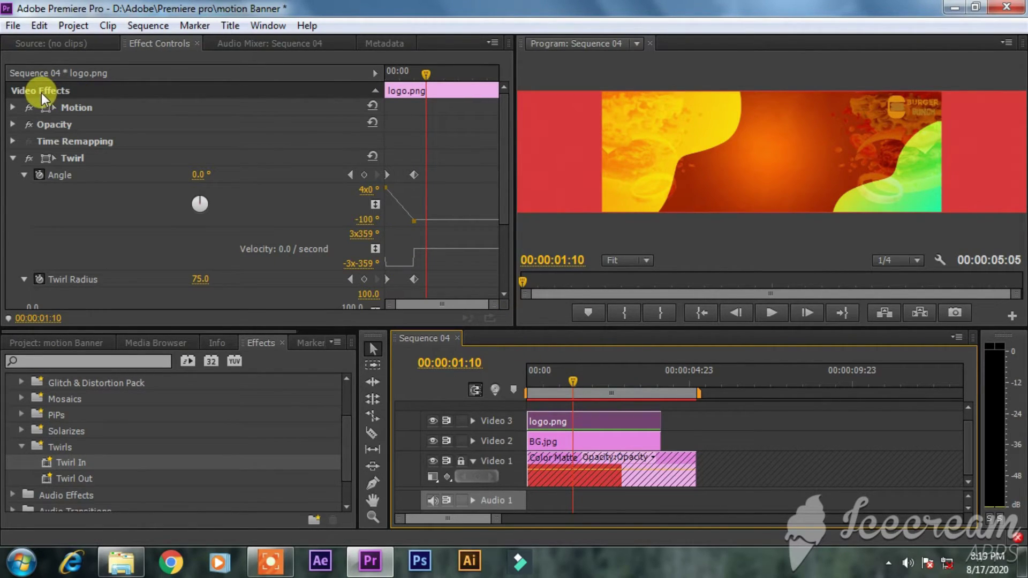
- Remove the Twirl effect from the logo.png clip and collapse the Twirls presets
left_click(58, 160)
key("Delete")
left_click(23, 445)
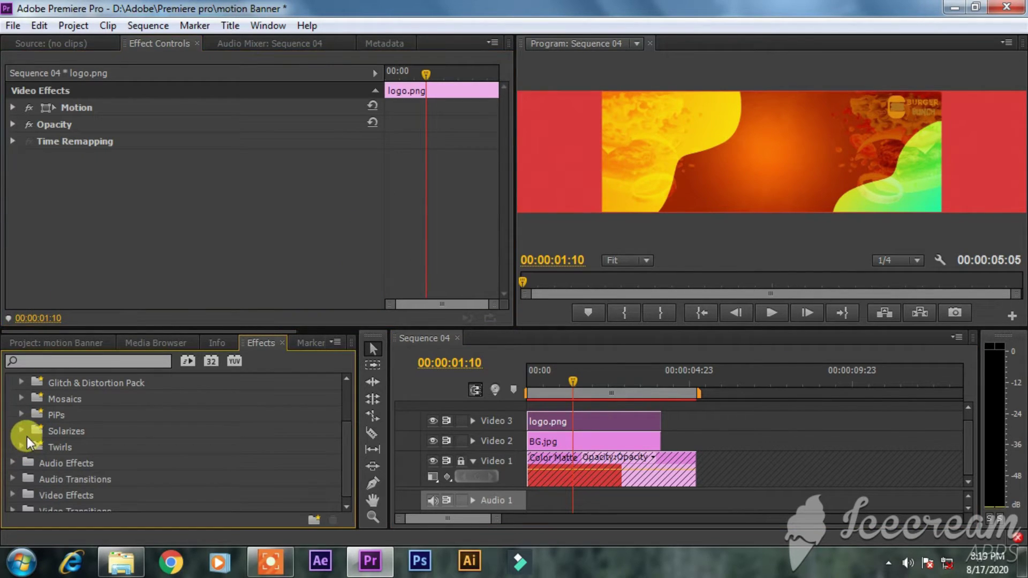
- Try the Solarize In preset on the logo.png clip, then remove the Solarize effect
left_click(24, 429)
left_click_drag(85, 464, 544, 419)
left_click_drag(425, 73, 401, 75)
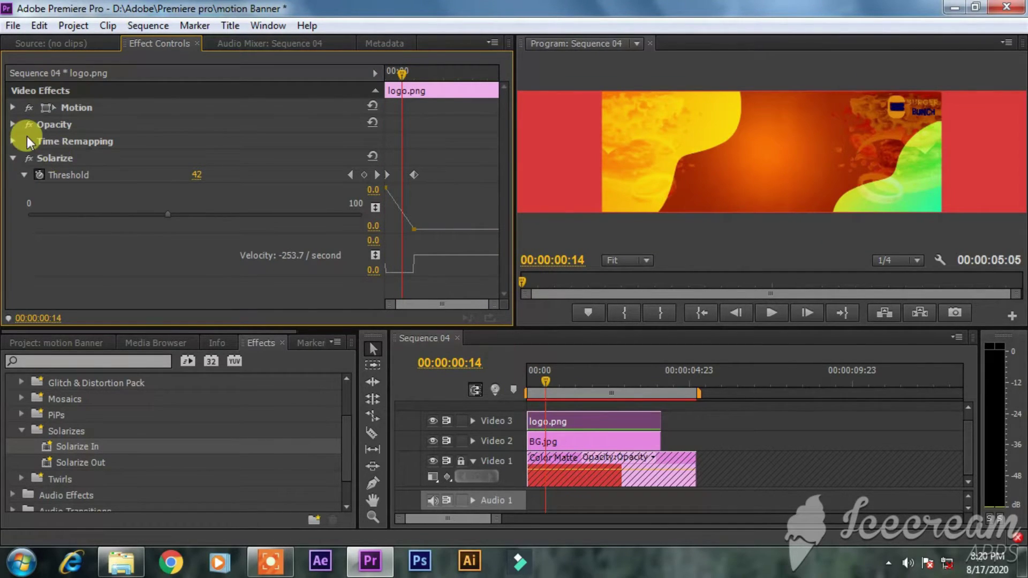
left_click(43, 159)
key("Delete")
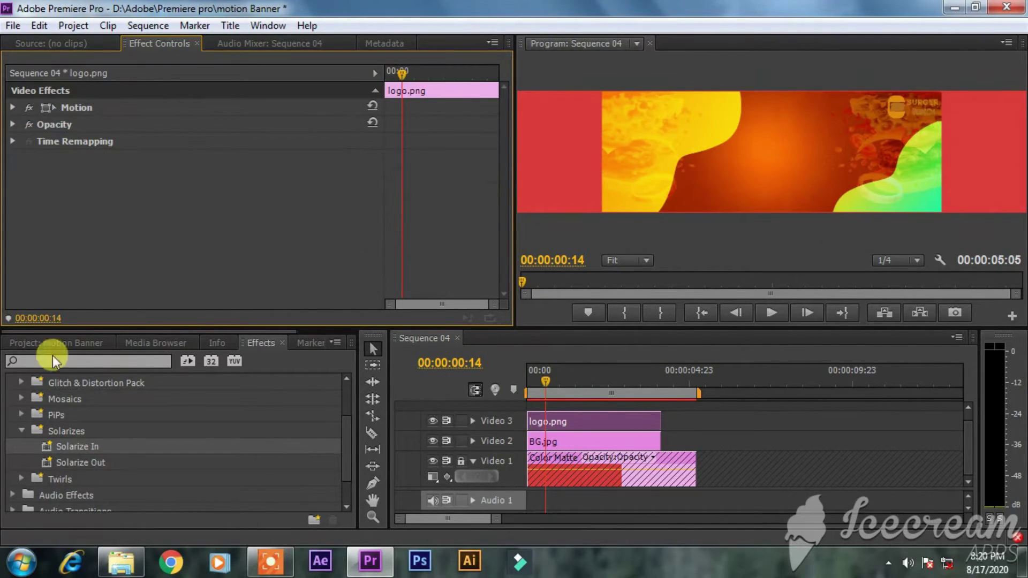
left_click(21, 430)
- Try the PiP 25% LL to LR preset from the 25% Motion presets on the logo.png clip
left_click(22, 413)
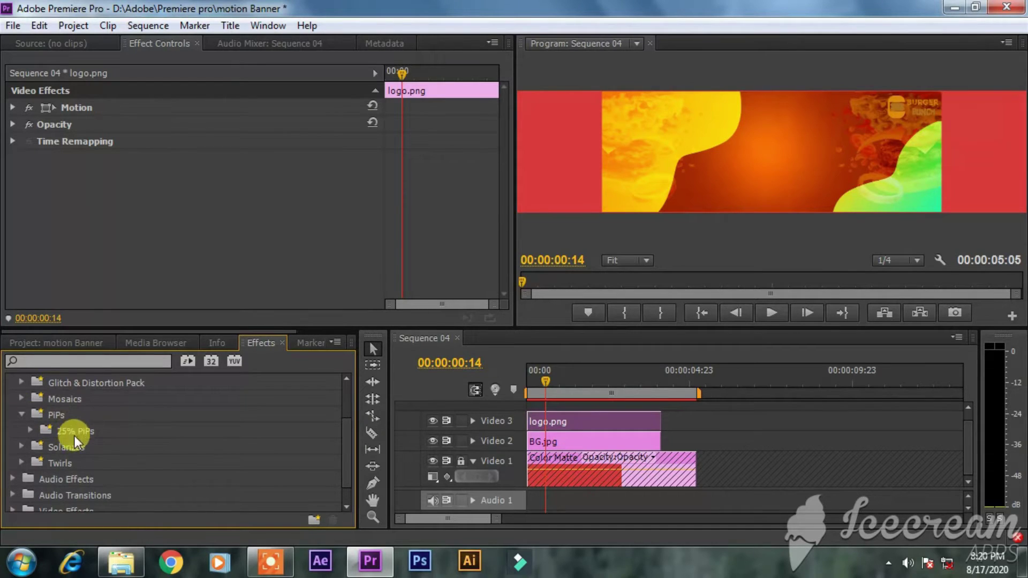
left_click(30, 431)
scroll(102, 474, "down", 1)
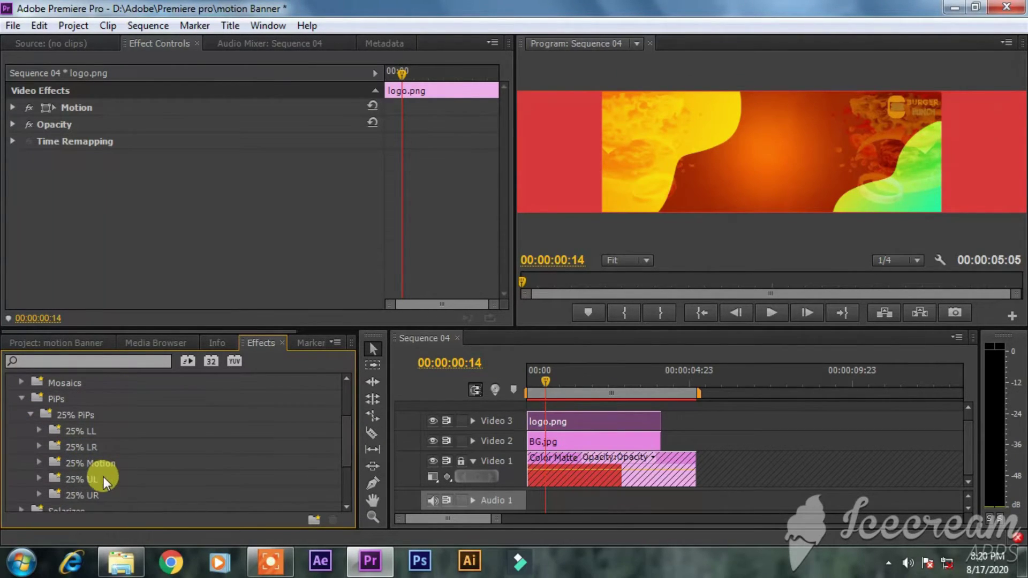
left_click(40, 463)
scroll(101, 487, "down", 1)
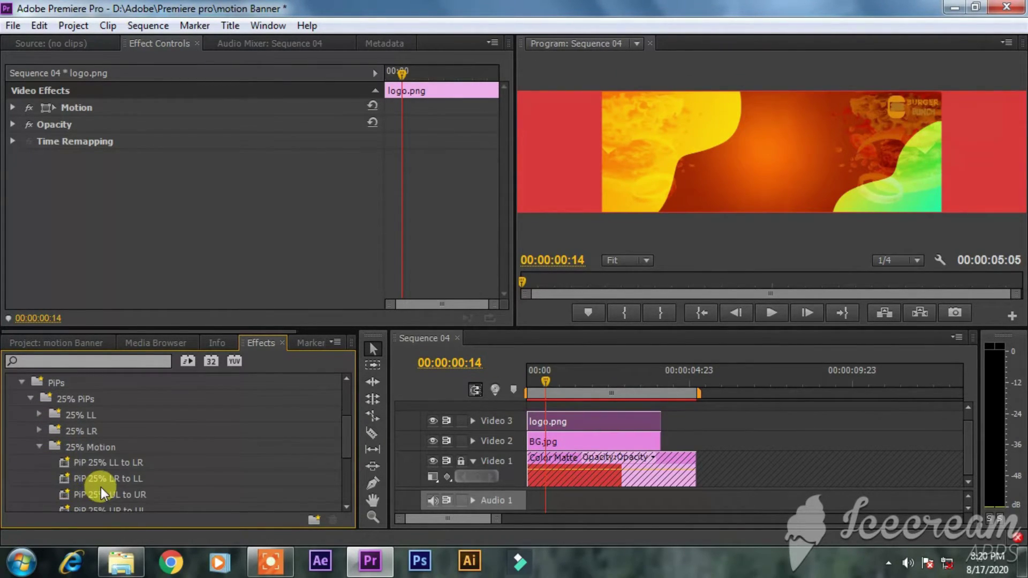
left_click_drag(92, 467, 552, 420)
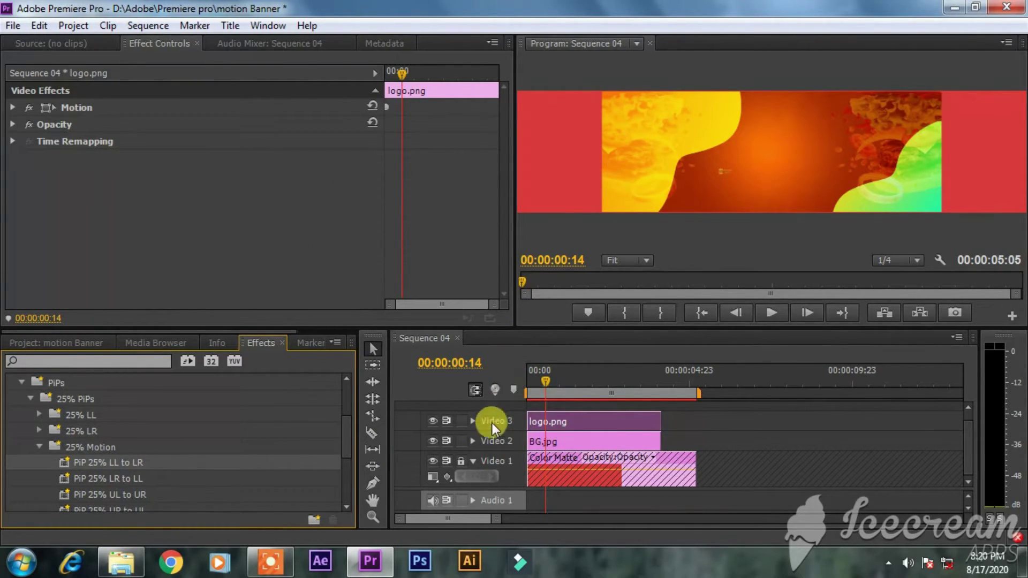
- Try the PiP 25% LR to LL preset on the logo.png clip and scrub to 00:00:02:06 to check its motion
left_click_drag(57, 435, 540, 423)
left_click(146, 177)
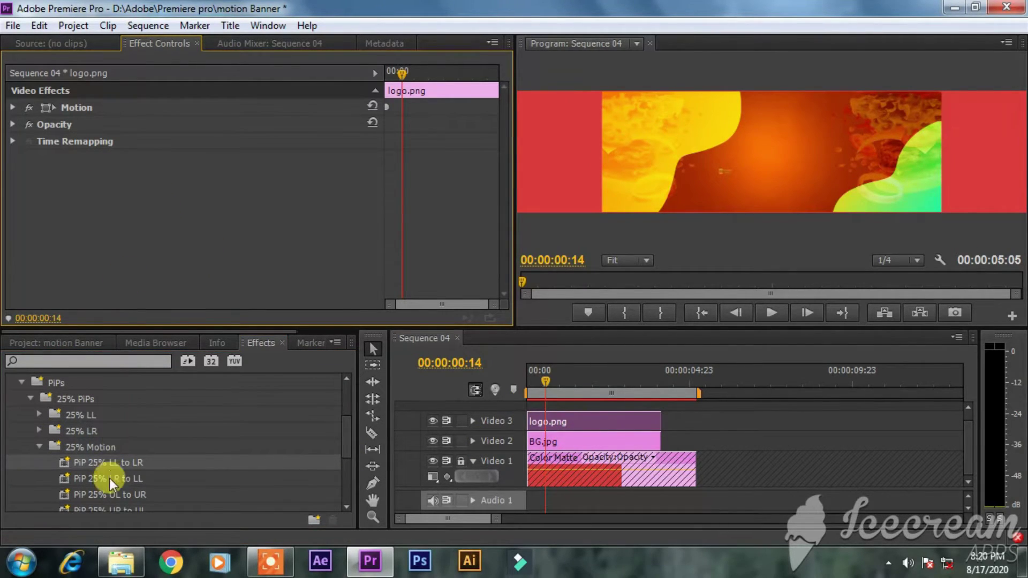
left_click_drag(69, 479, 553, 421)
right_click(179, 220)
left_click(140, 227)
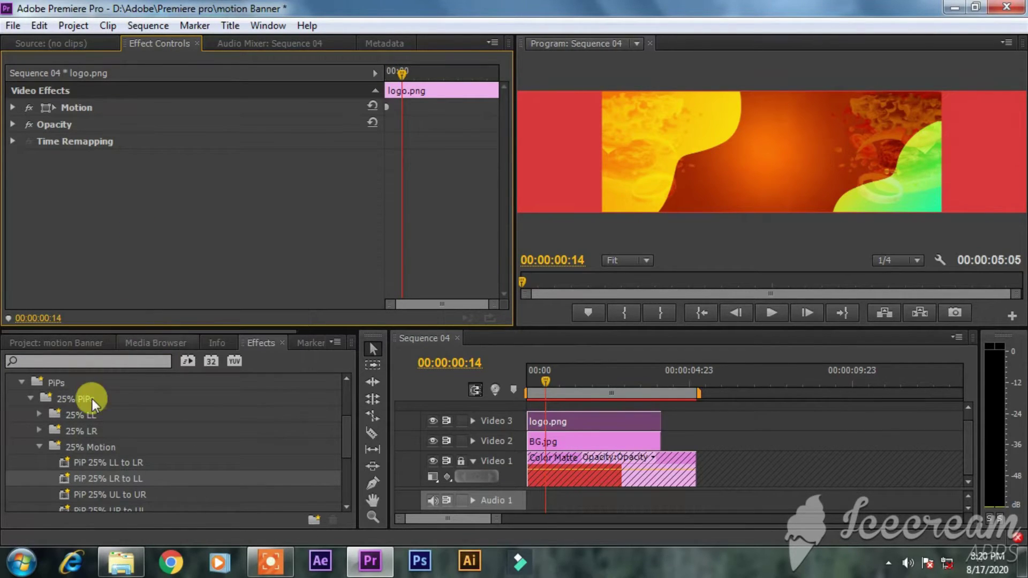
left_click(37, 447)
left_click(30, 399)
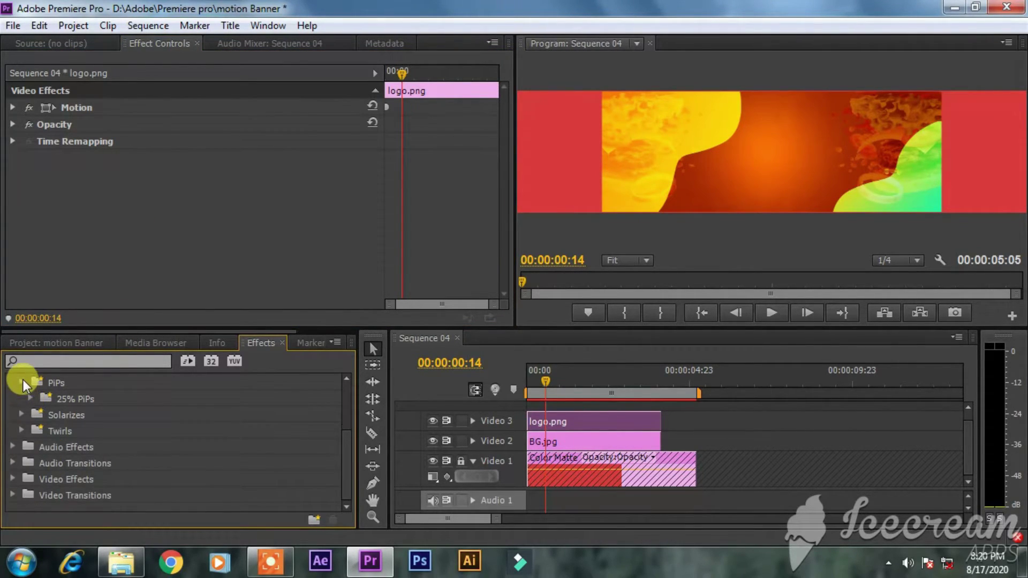
left_click(21, 382)
scroll(50, 409, "up", 3)
left_click(13, 378)
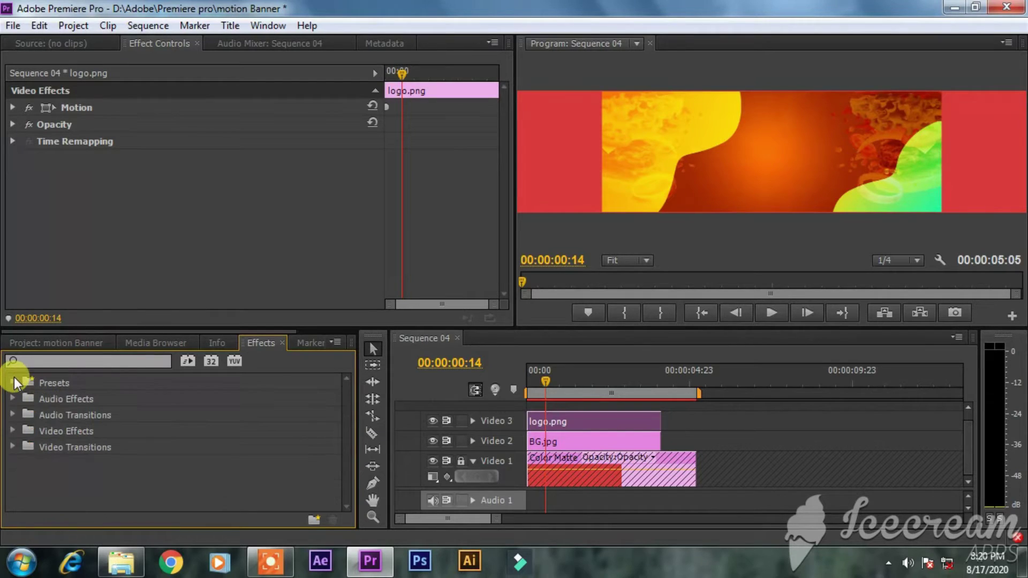
left_click_drag(533, 391, 600, 382)
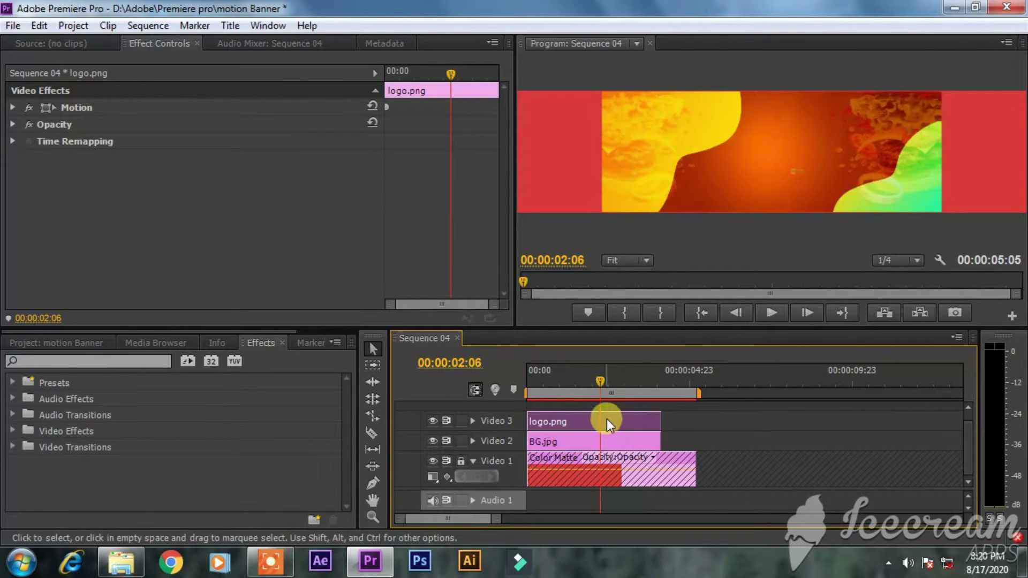
- Delete logo.png from the project together with its clip in the sequence
left_click(41, 345)
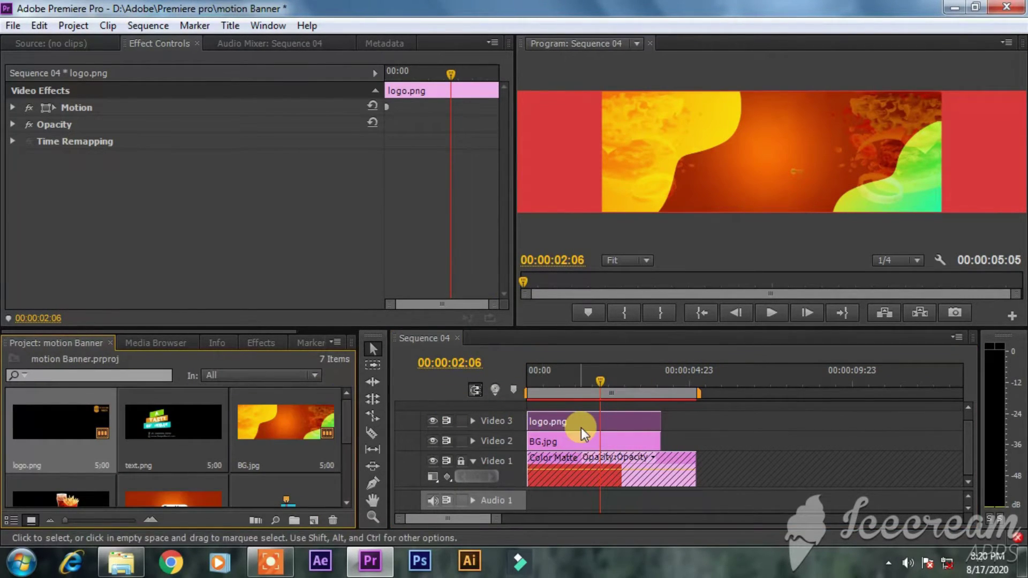
key("Delete")
left_click(596, 304)
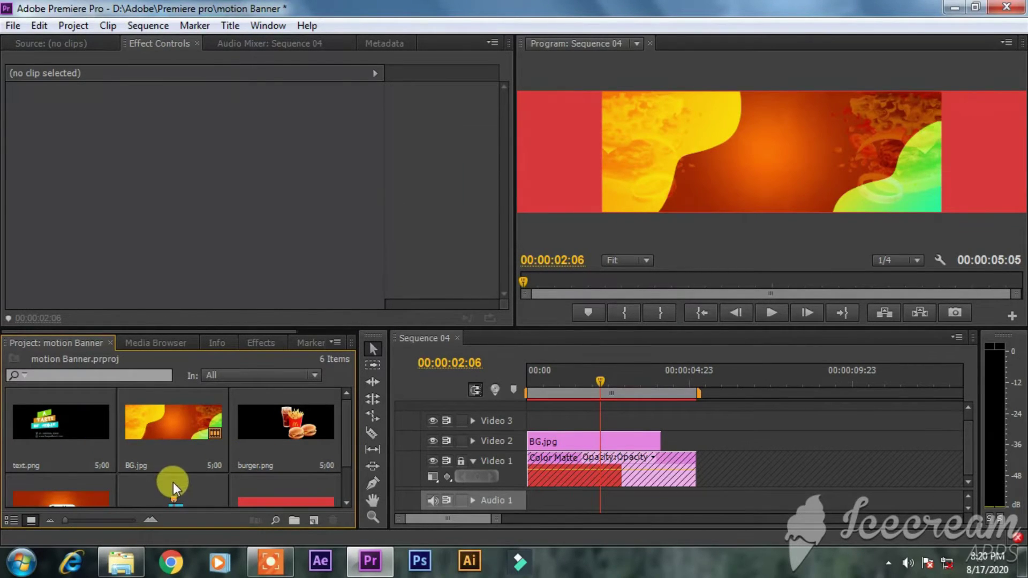
- Import logo.png into the project from the Motion Banner folder on Disk (D:)
scroll(203, 451, "down", 1)
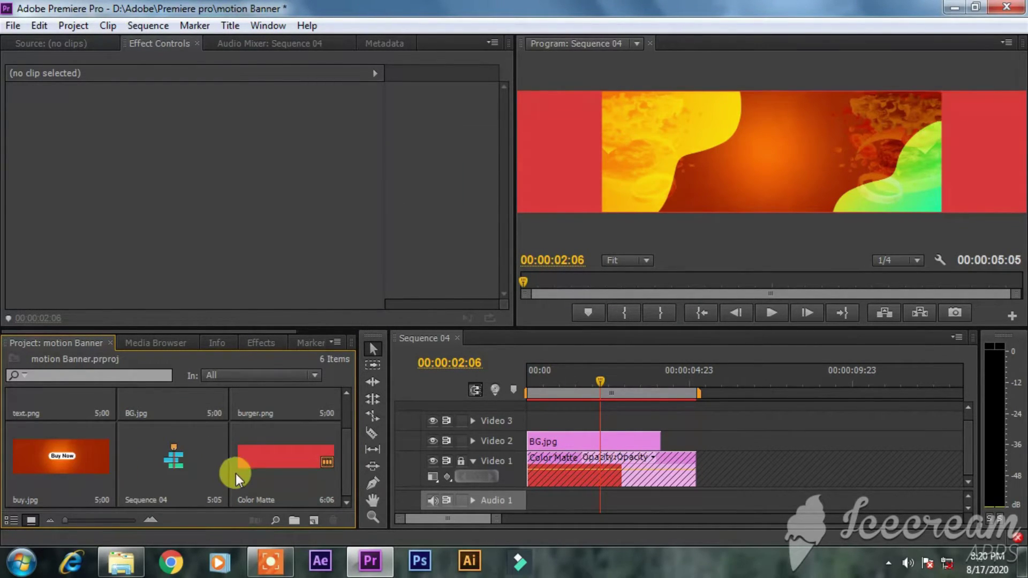
scroll(235, 474, "up", 1)
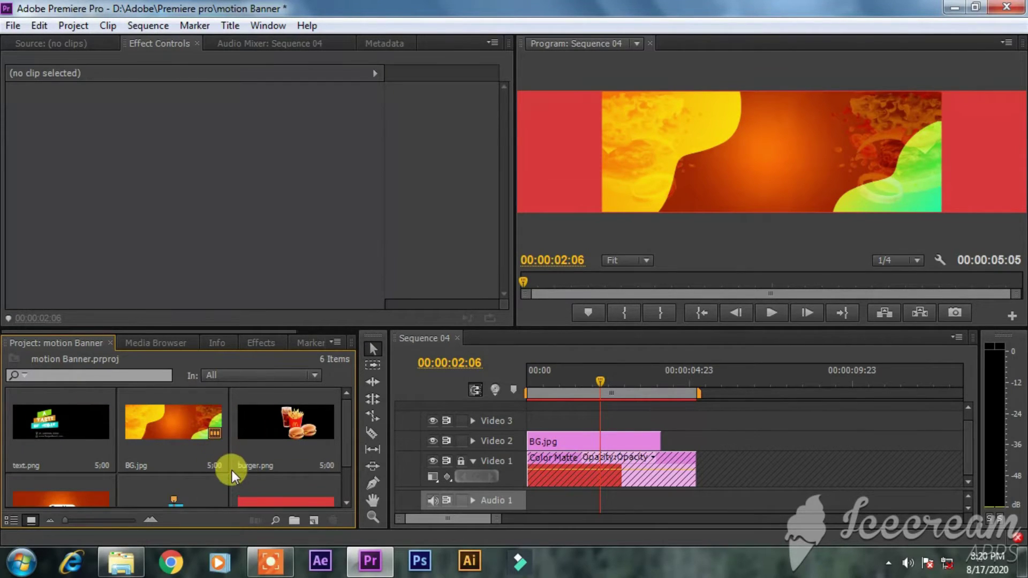
double_click(229, 472)
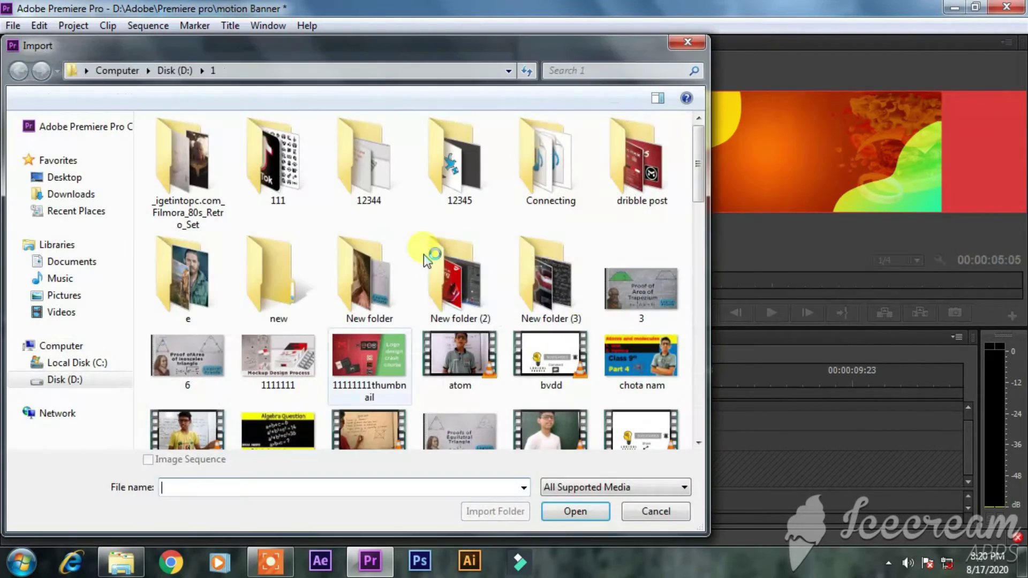
left_click(174, 70)
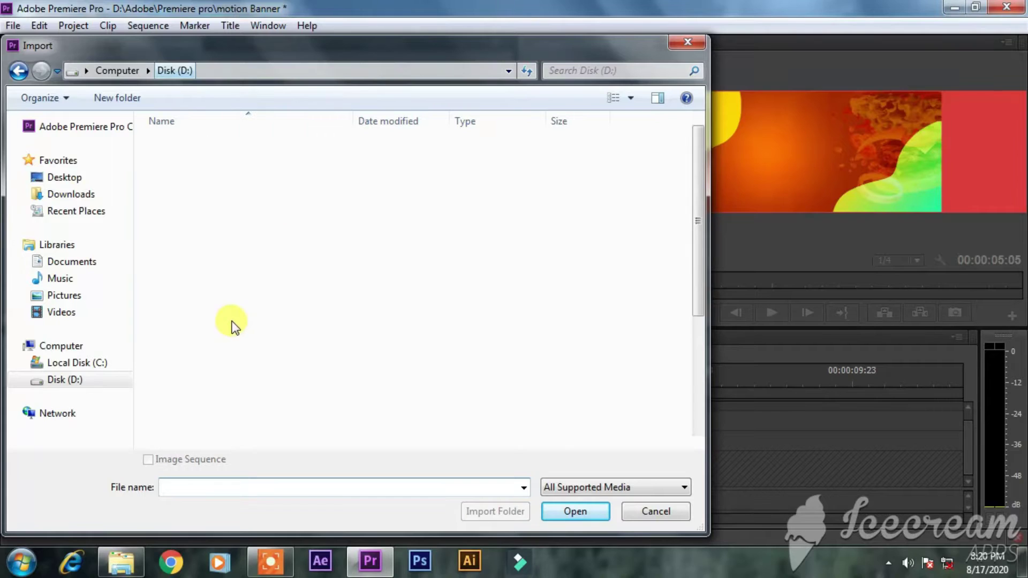
double_click(238, 415)
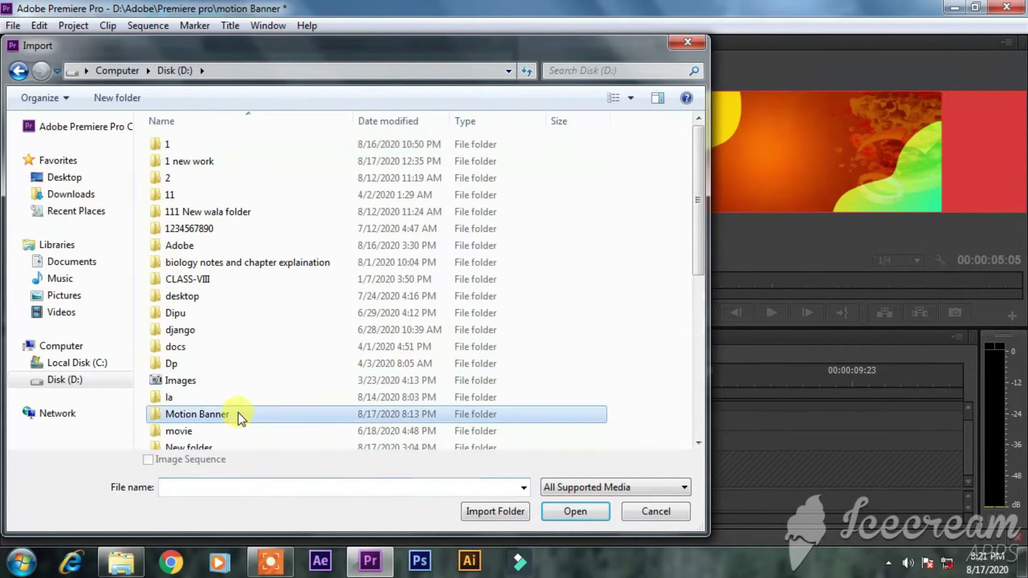
left_click(491, 188)
left_click(570, 512)
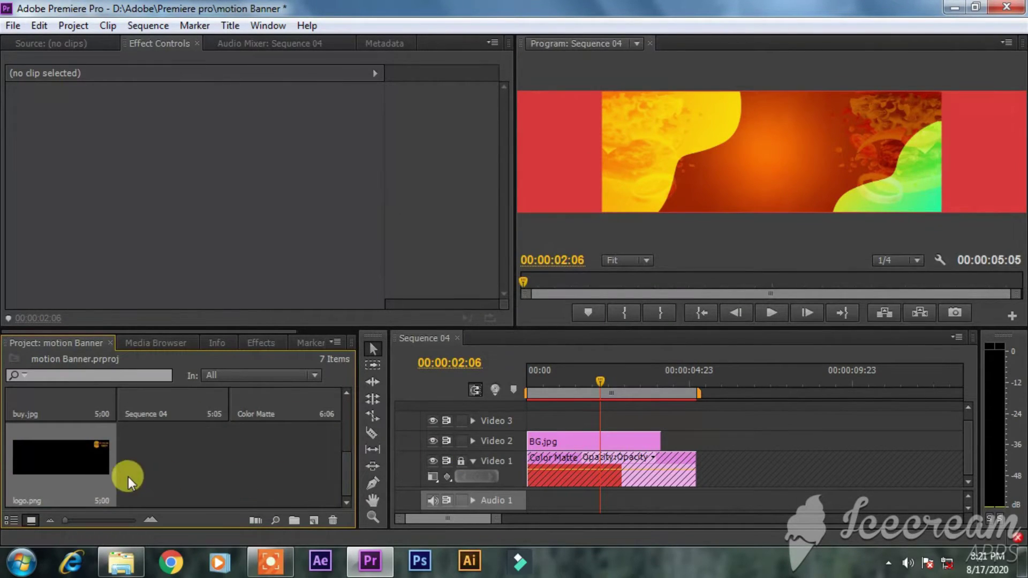
- Place logo.png on Video 3 at the sequence start and trim its end to match the BG.jpg clip
left_click_drag(128, 476, 523, 419)
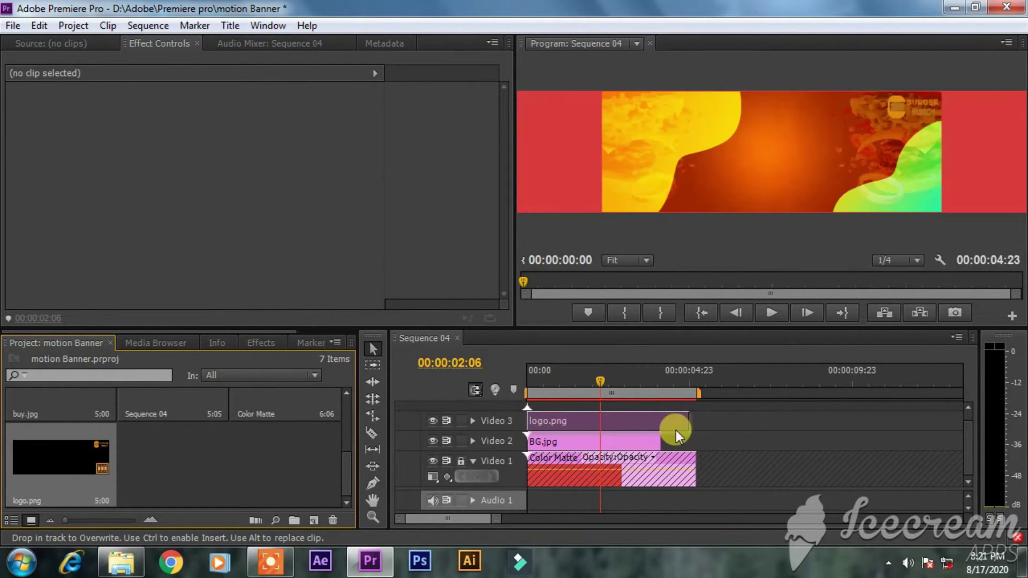
left_click_drag(695, 423, 658, 420)
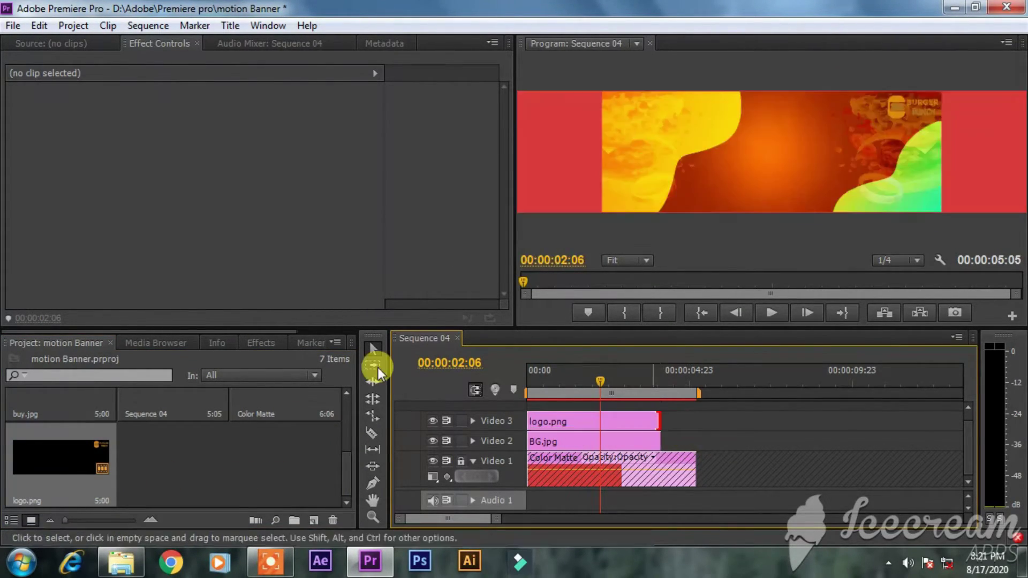
- Enable Position keyframing on the logo.png clip and create a starting keyframe at 00:00:00:00 with a horizontal position of 487
left_click(580, 423)
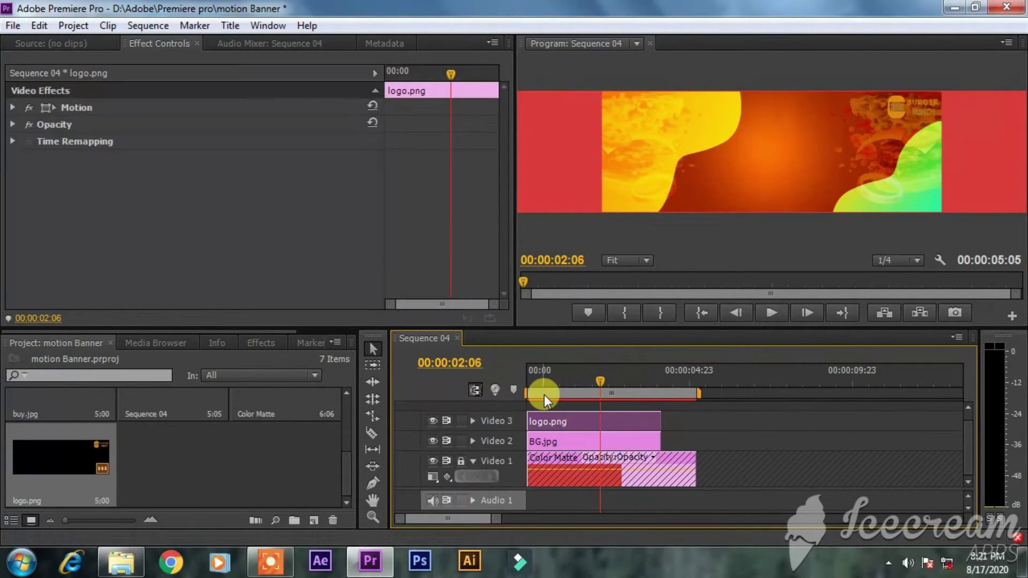
left_click(7, 108)
left_click(12, 131)
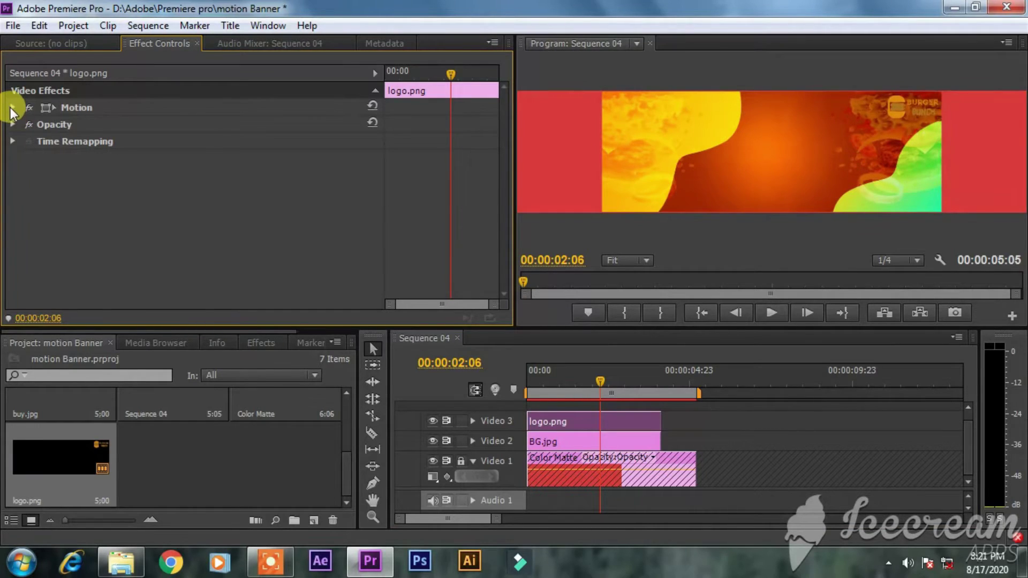
left_click(12, 108)
left_click(12, 242)
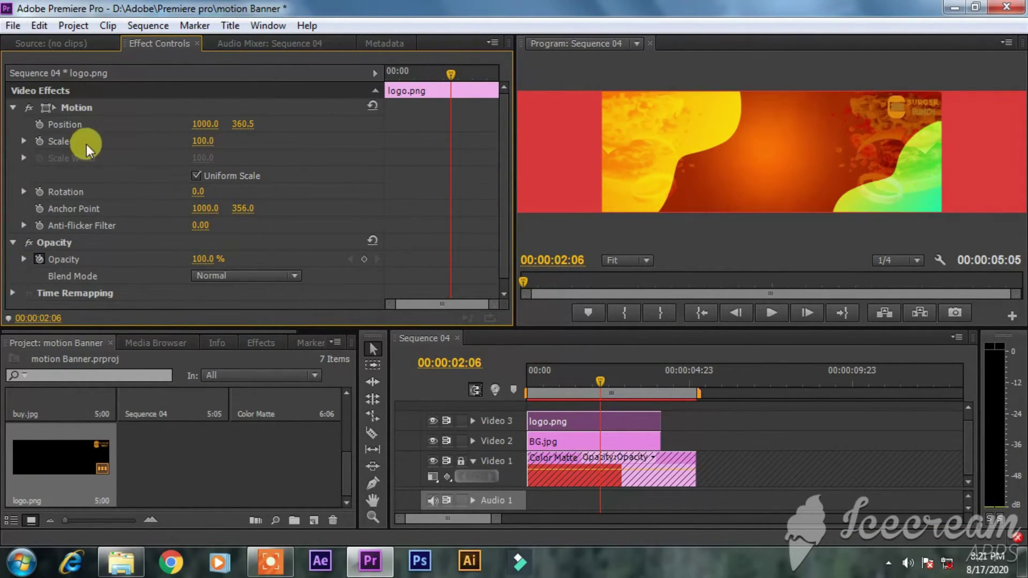
left_click(39, 124)
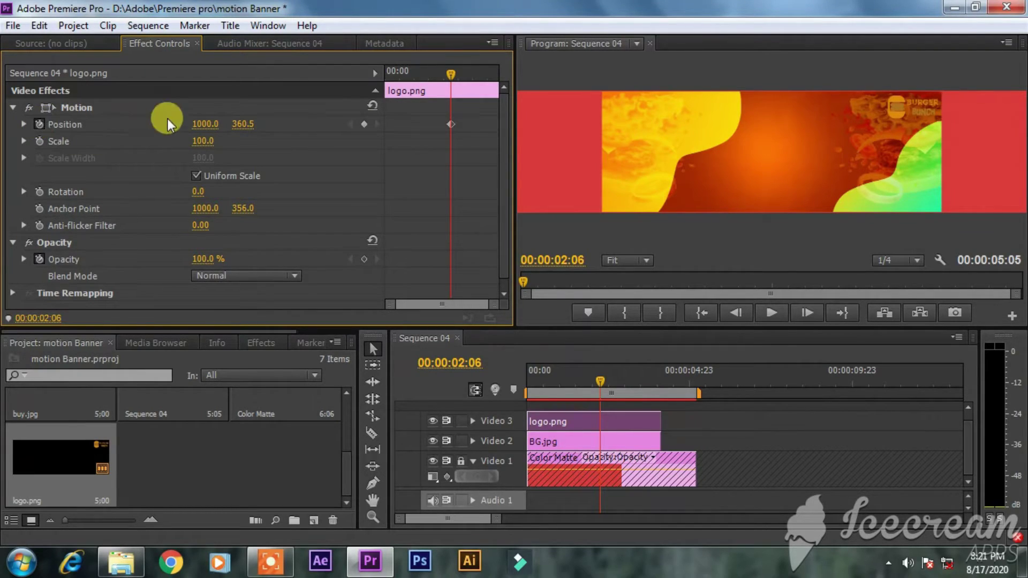
left_click(202, 124)
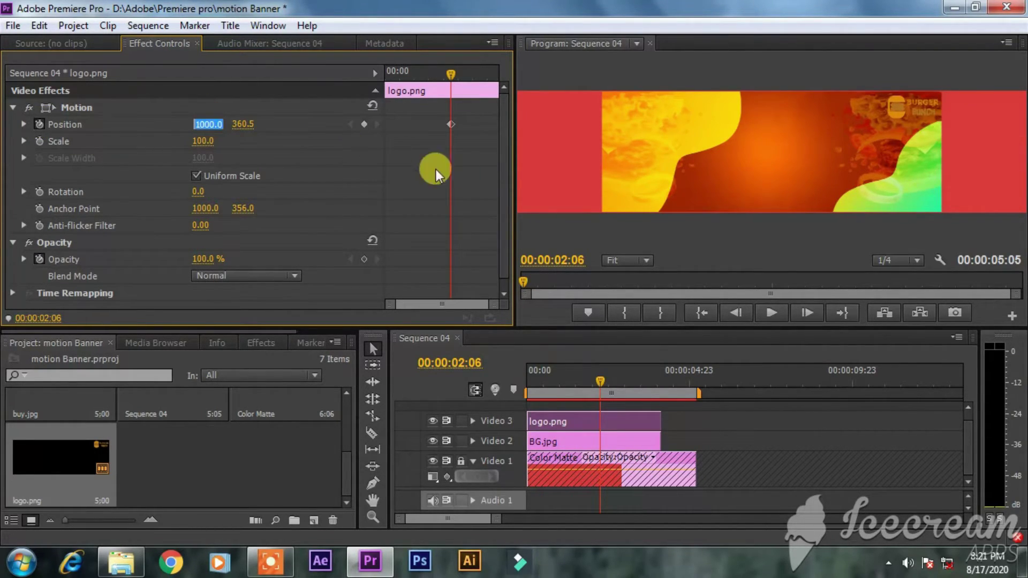
left_click(451, 126)
left_click_drag(451, 83, 351, 75)
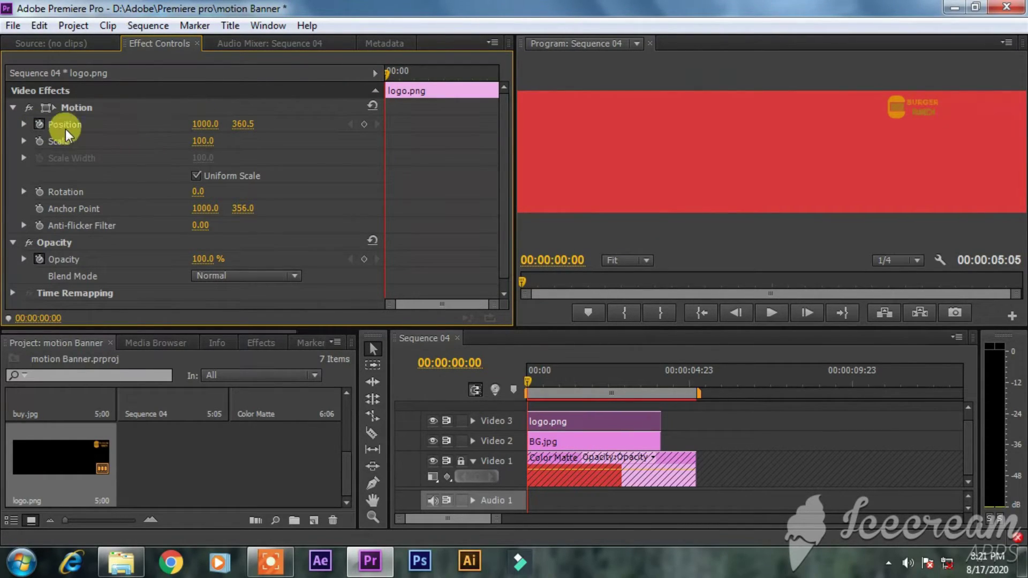
mouse_move(205, 131)
left_mouse_down()
mouse_move(72, 131)
mouse_move(188, 133)
left_mouse_up()
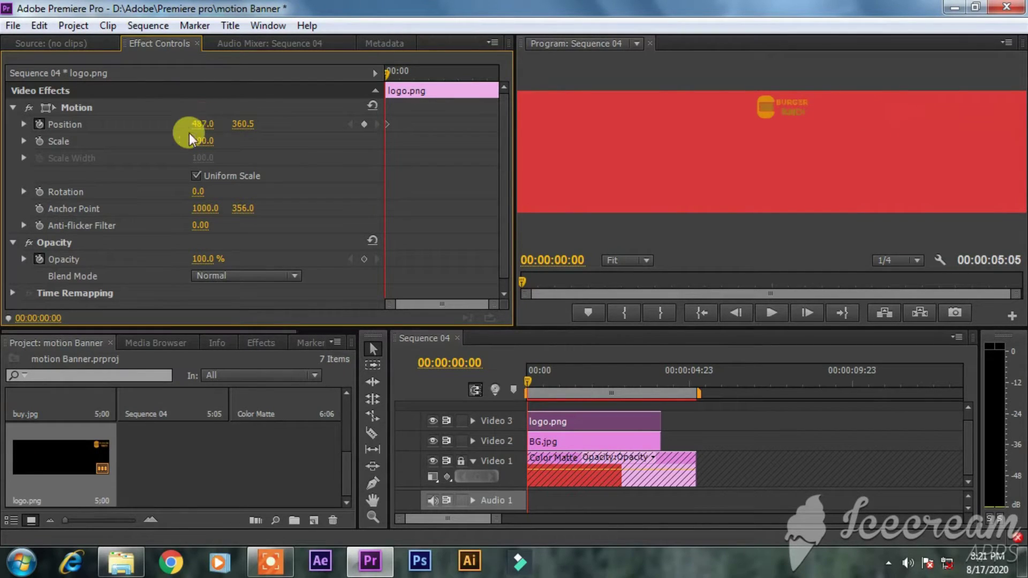
- Add an Opacity keyframe to the logo.png clip at 00:00:00:00
left_click(207, 259)
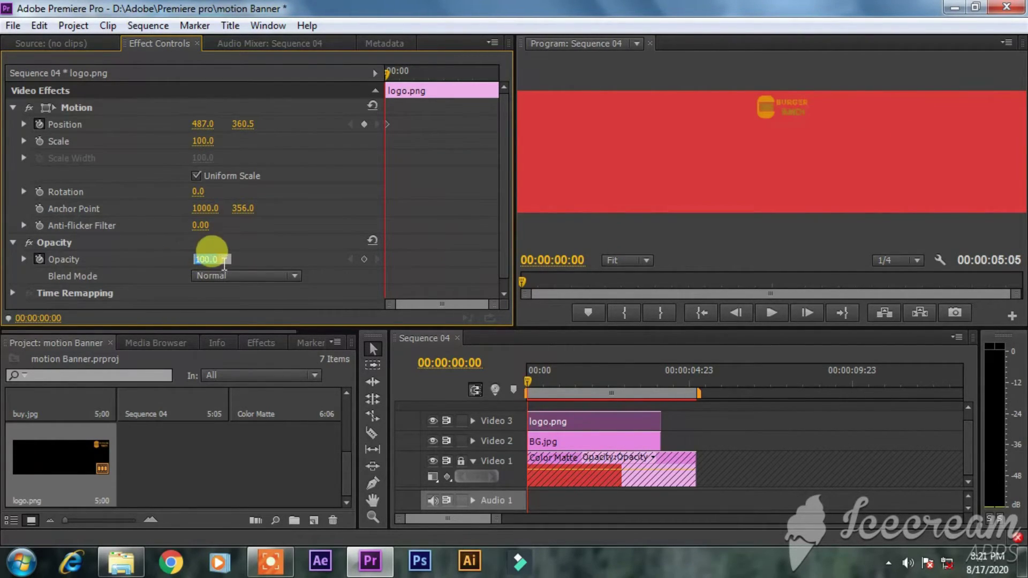
left_click(206, 280)
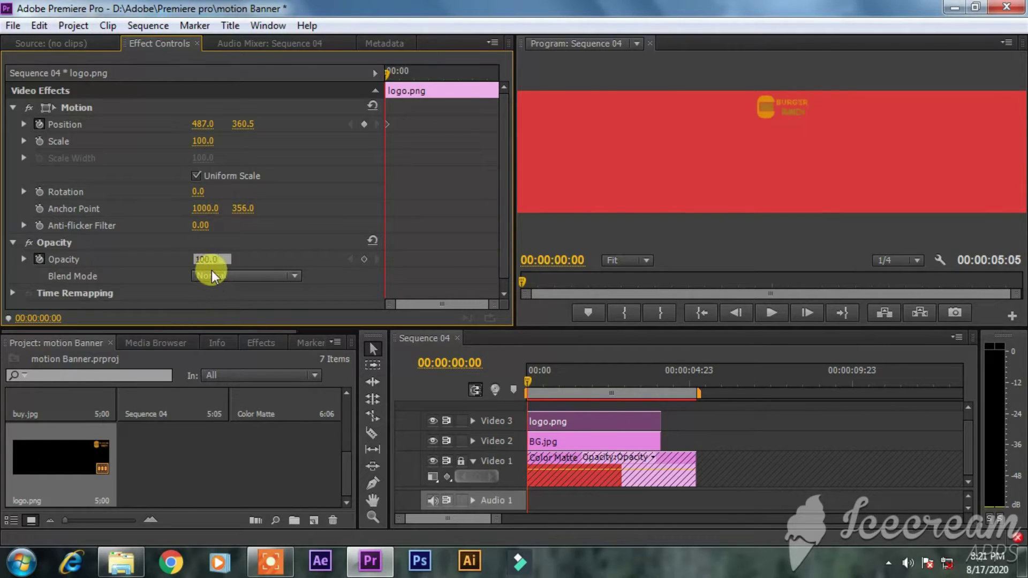
type("0")
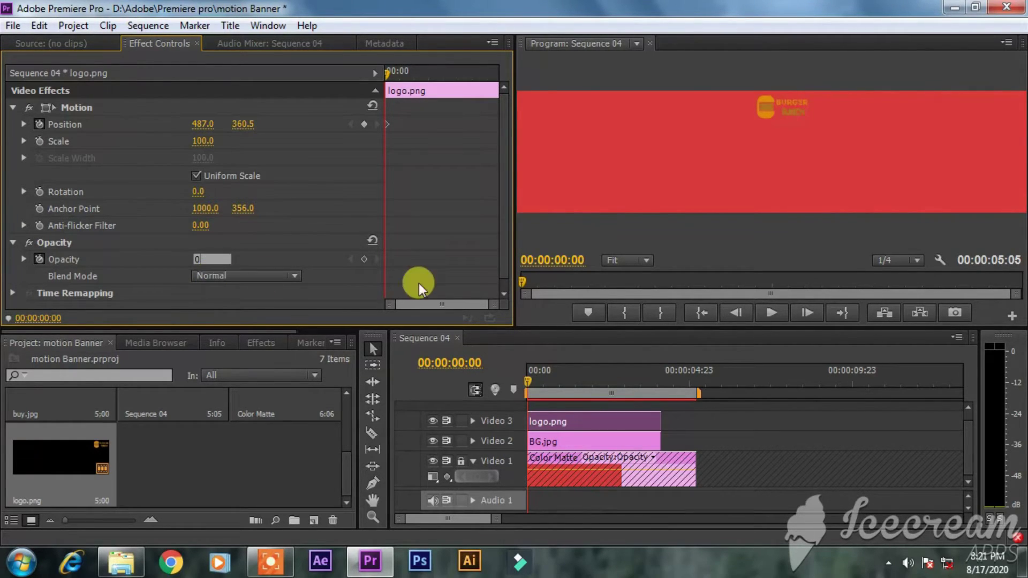
left_click(364, 258)
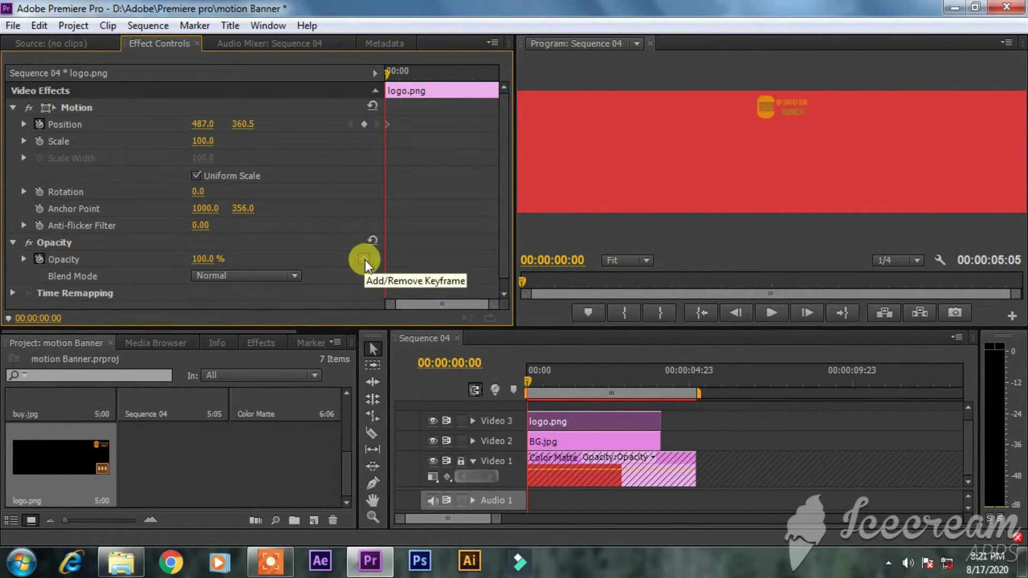
- Add a second Position keyframe to the logo.png clip at 00:00:00:14 with a horizontal value of 100
left_click_drag(386, 75, 404, 76)
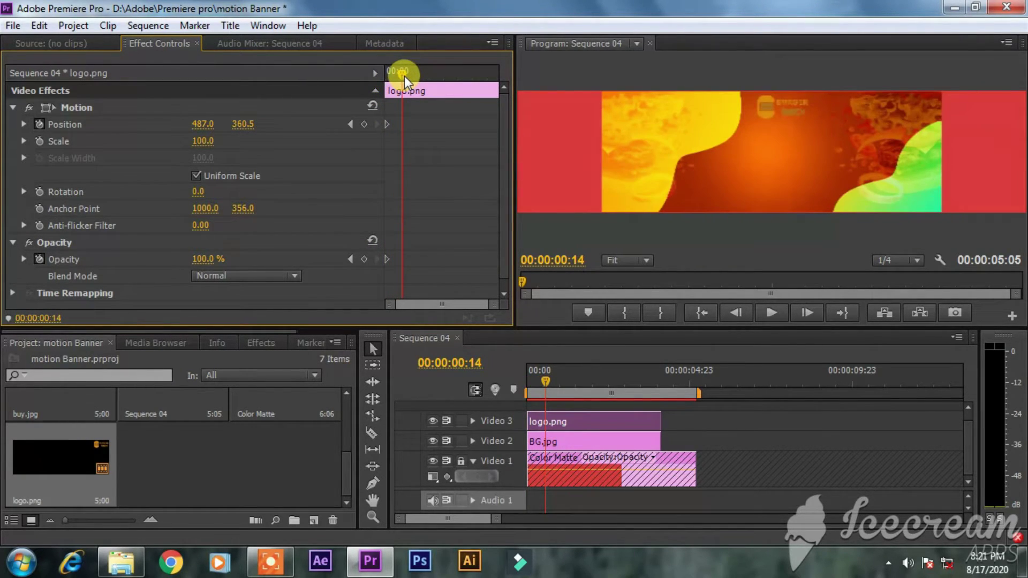
left_click(203, 123)
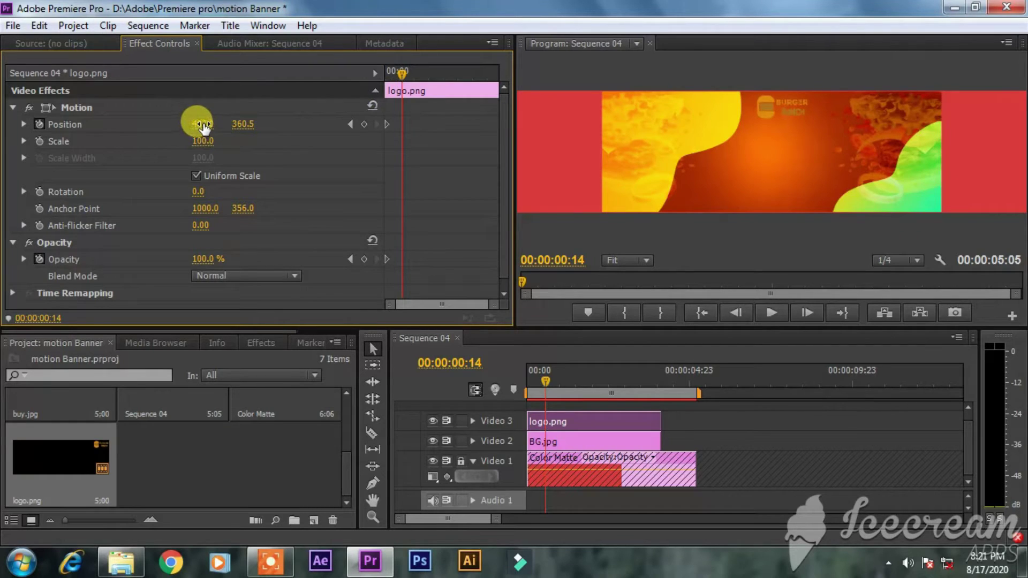
type("100")
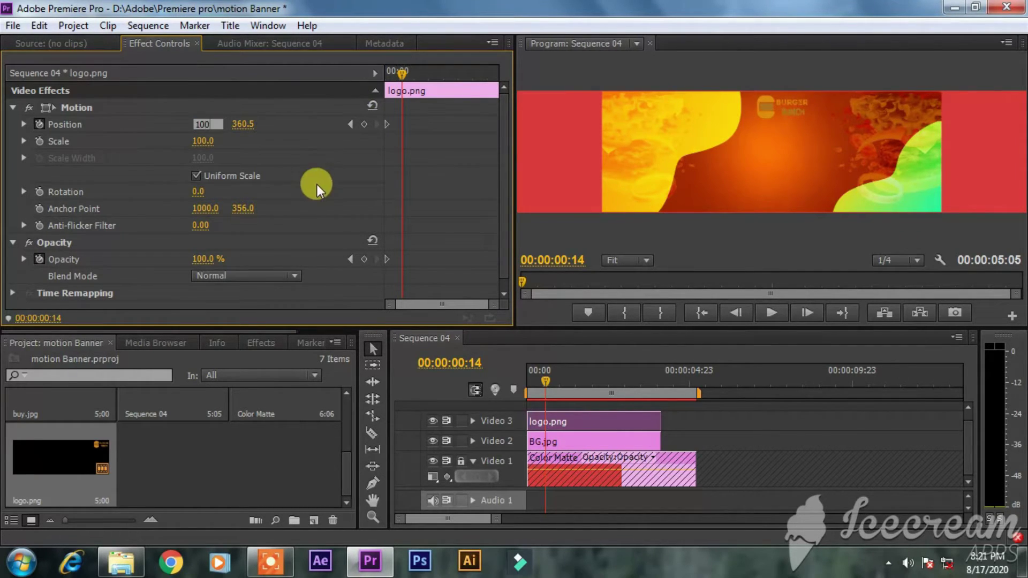
left_click(206, 259)
- Set the logo.png clip's Opacity keyframe at 00:00:00:00 to 0%
left_click_drag(409, 76, 383, 76)
left_click(195, 258)
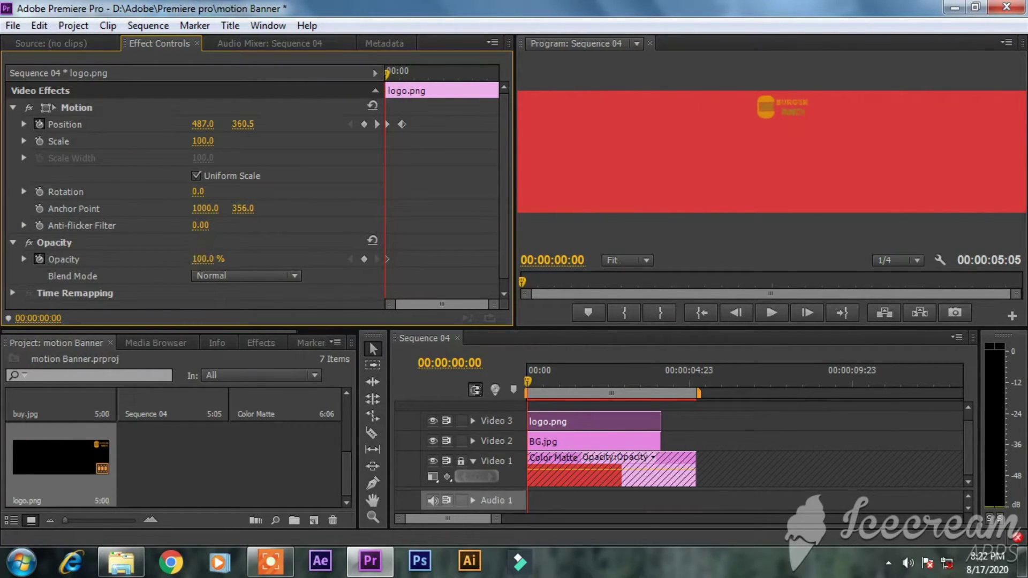
left_click(387, 265)
left_click(201, 259)
type("0")
- Keyframe the logo.png clip's Opacity at 100% at 00:00:00:14 and play the animation from the start
left_click_drag(387, 73, 404, 78)
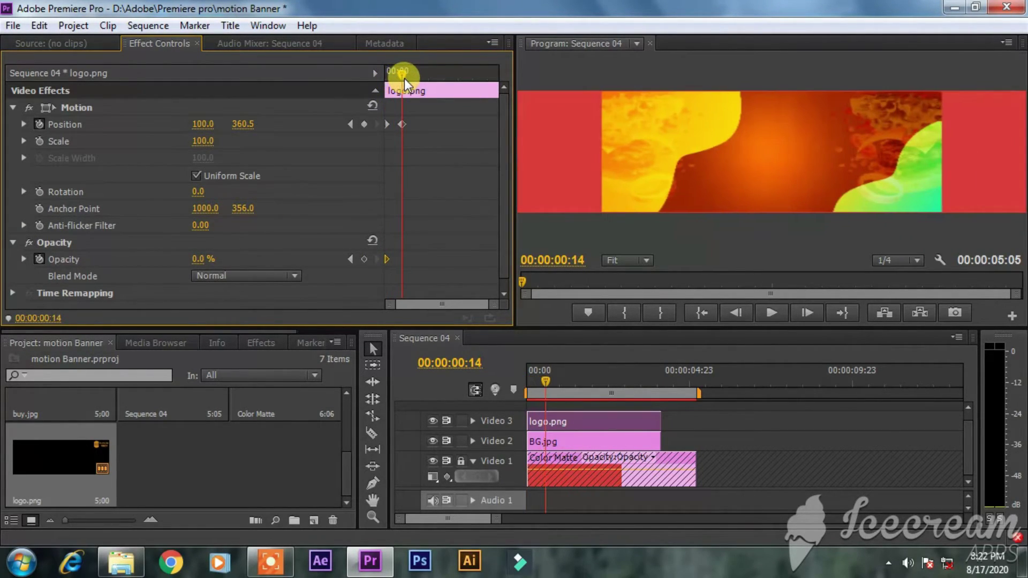
left_click(197, 259)
type("100")
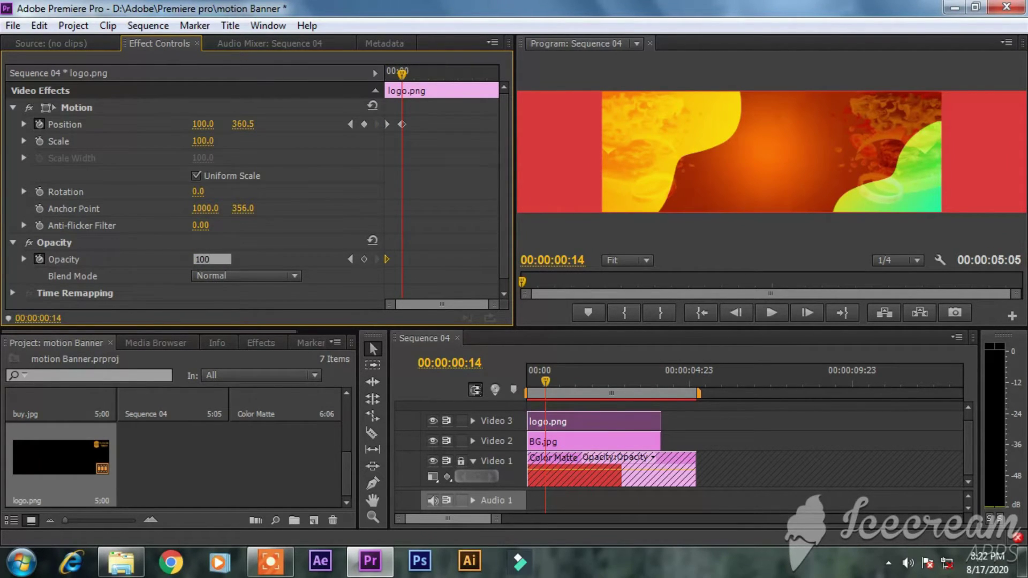
left_click(330, 269)
left_click_drag(402, 74, 387, 75)
key("space")
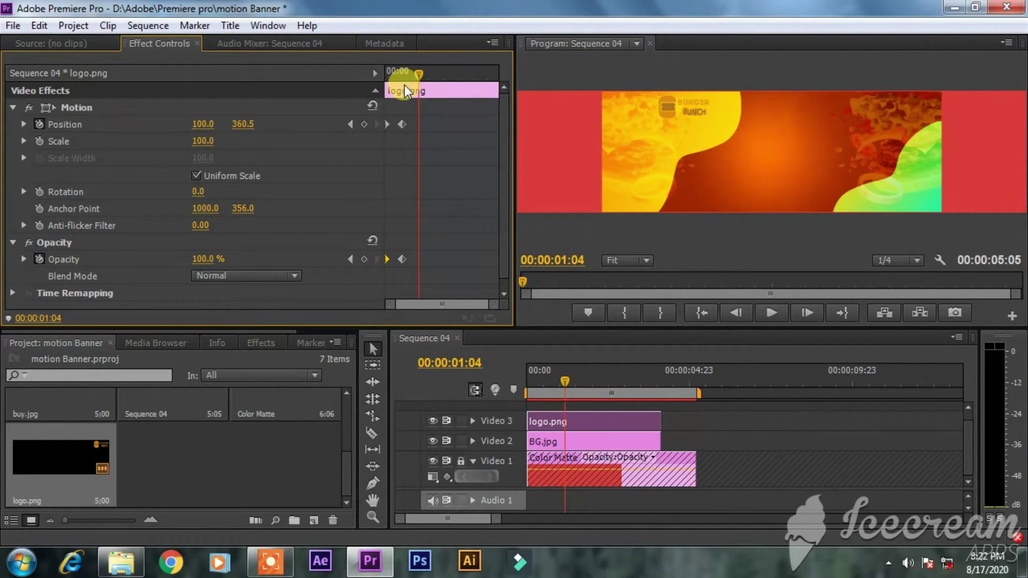
- Set the logo.png clip's horizontal position at the 00:00:00:14 keyframe to 1000 and play the animation from the start
left_click_drag(416, 79, 401, 78)
left_click(203, 129)
key("Left")
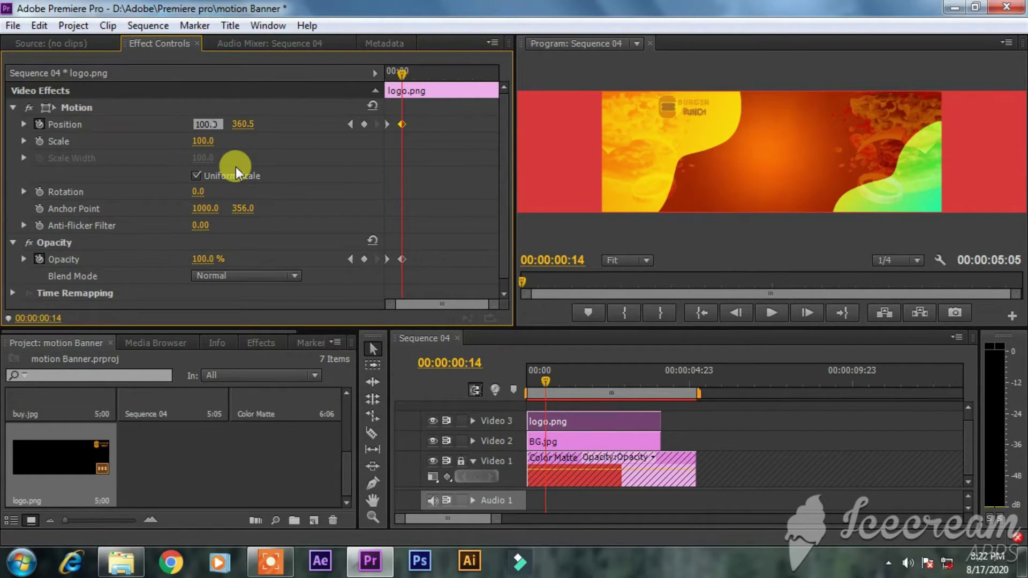
type("0")
key("Return")
left_click_drag(409, 70, 374, 72)
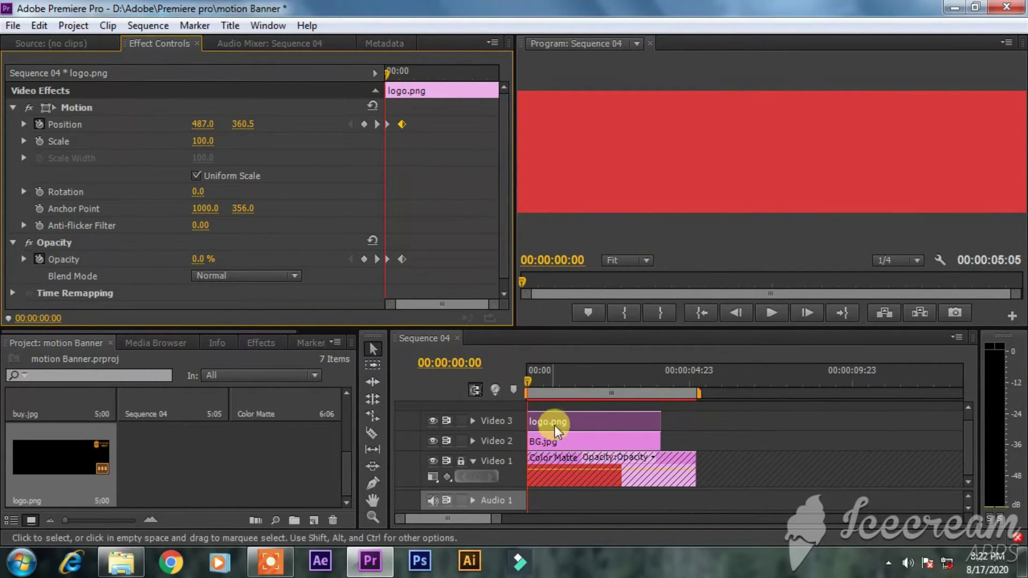
key("space")
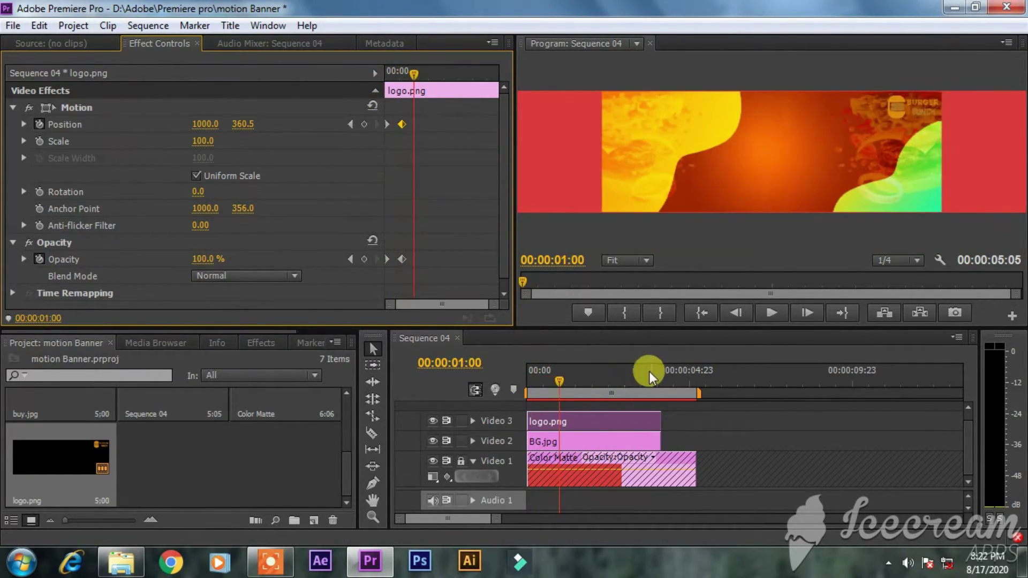
- Move the logo.png clip's ending Position and Opacity keyframes to about one second to slow the entrance, and preview the timing
mouse_move(542, 382)
left_mouse_down()
mouse_move(528, 381)
mouse_move(541, 381)
left_mouse_up()
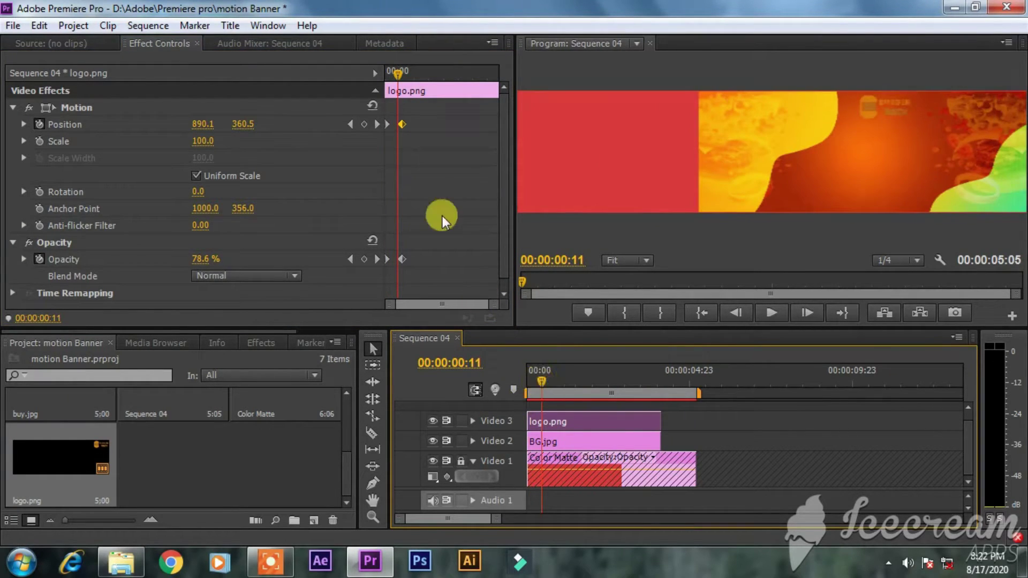
left_click_drag(426, 268, 420, 124)
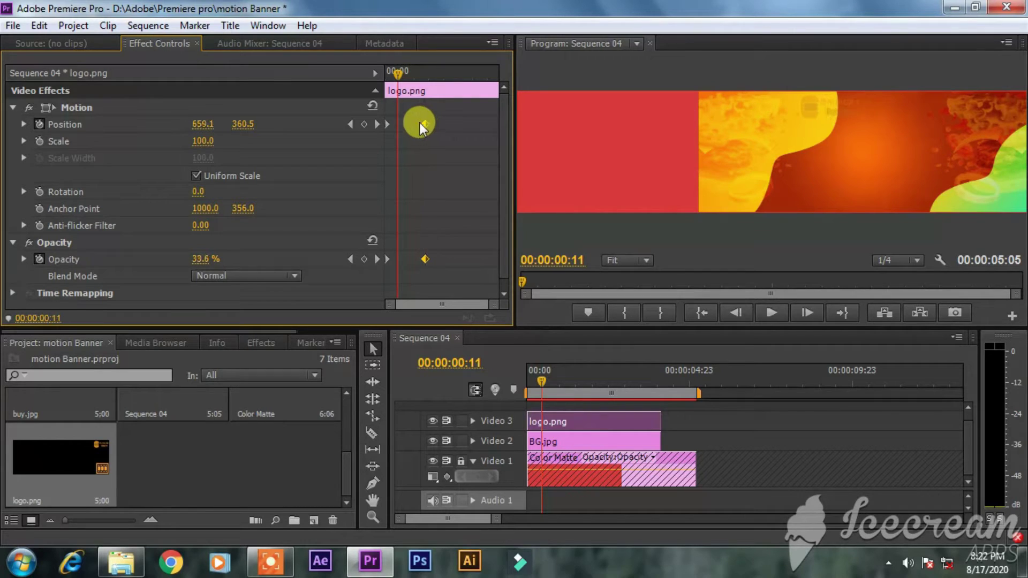
left_click(397, 72)
key("space")
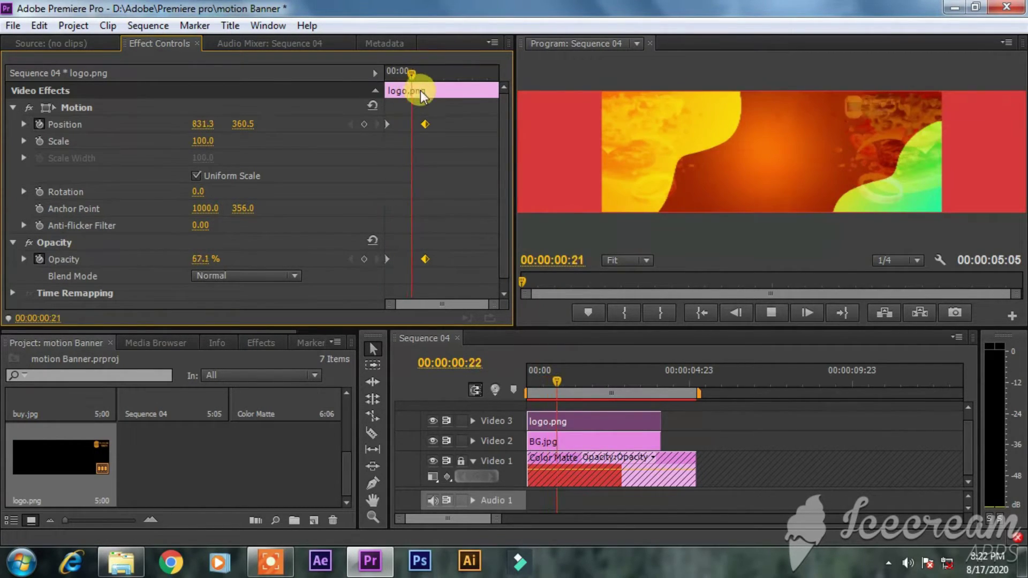
left_click_drag(421, 121, 412, 122)
left_click(402, 71)
key("space")
key("space")
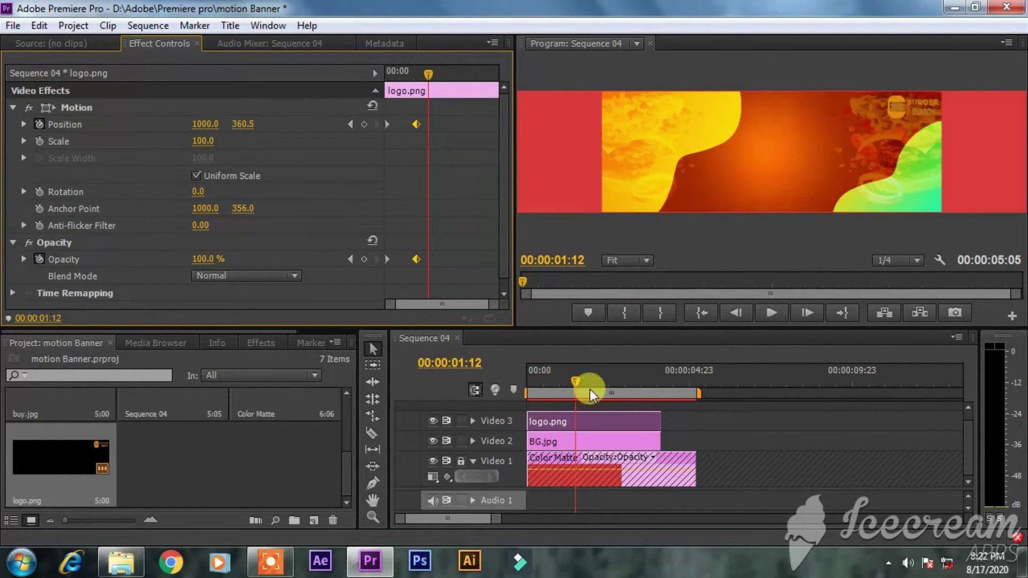
- Place burger.png on a new video track above logo.png, with its end trimmed to match the clips below
scroll(209, 469, "up", 3)
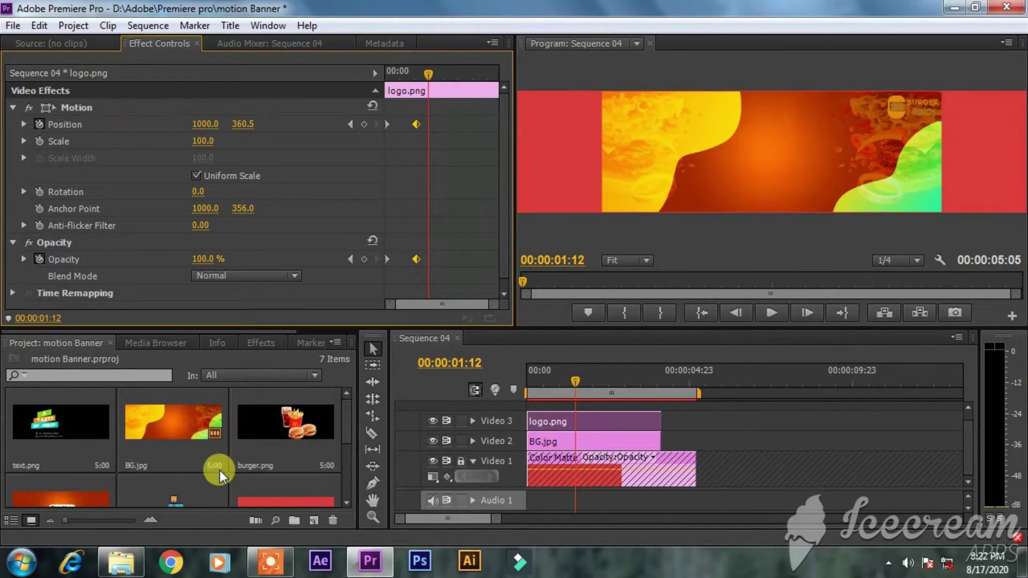
left_click_drag(297, 428, 658, 407)
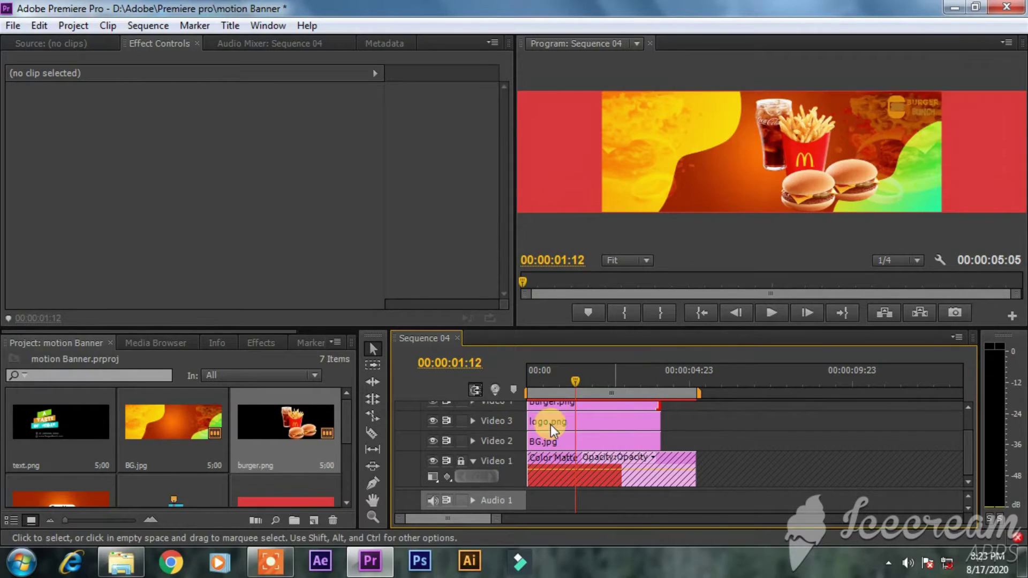
- Keyframe the burger.png clip's Scale at 0 and Opacity at 0% at 00:00:00:00
left_click(580, 407)
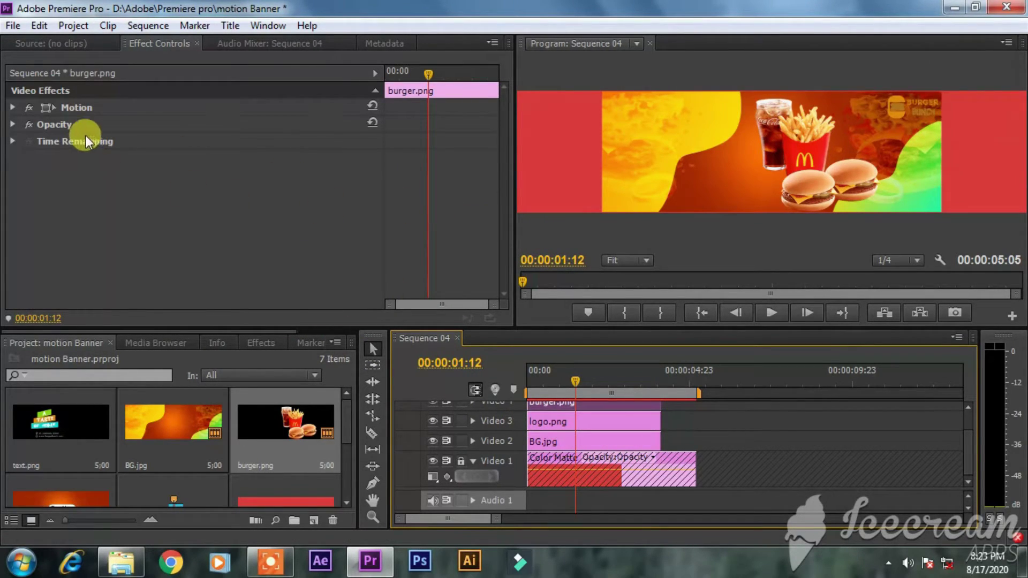
left_click(11, 109)
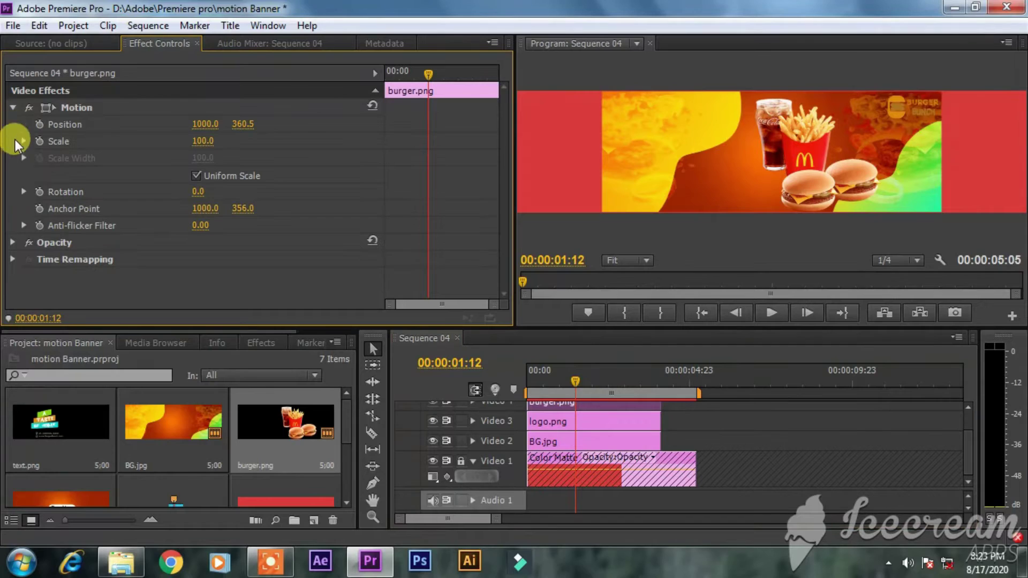
left_click(12, 244)
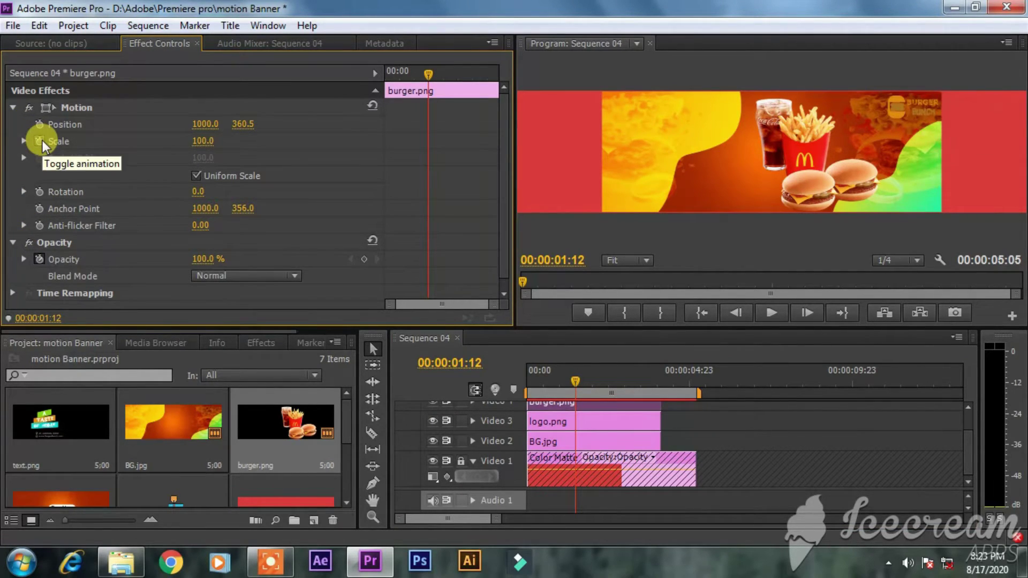
left_click(40, 141)
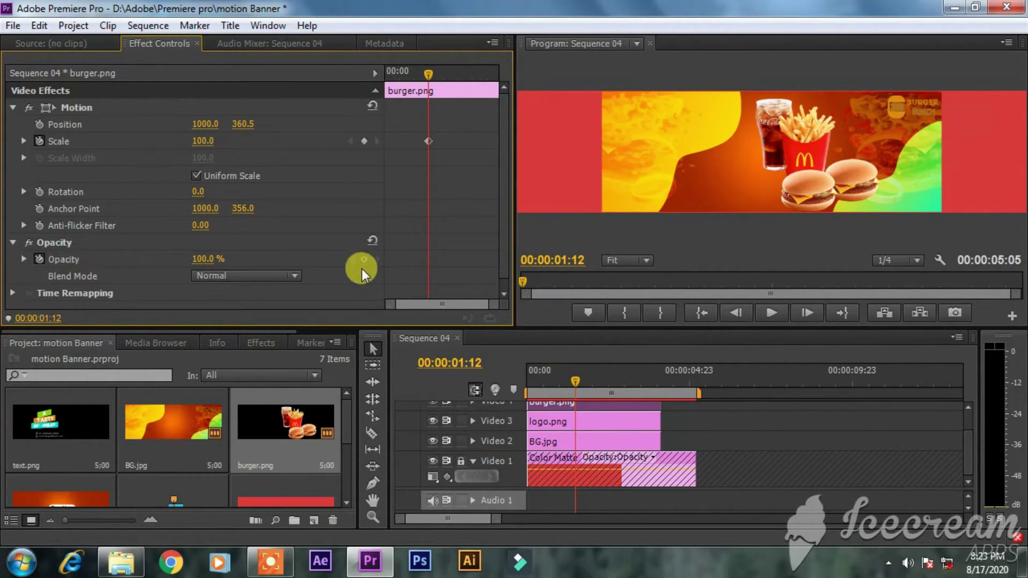
left_click_drag(435, 153, 421, 134)
left_click_drag(420, 76, 324, 105)
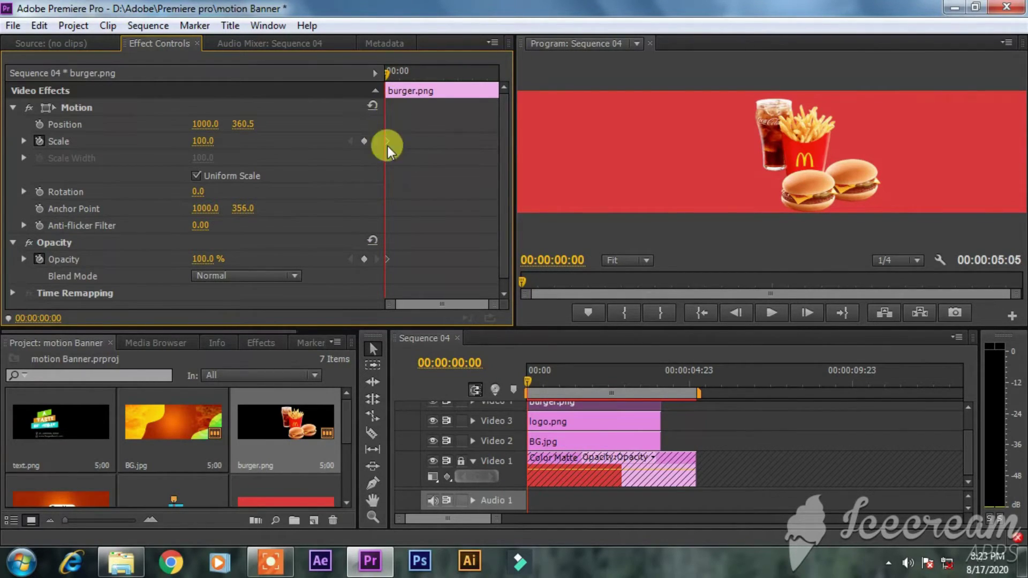
left_click(206, 141)
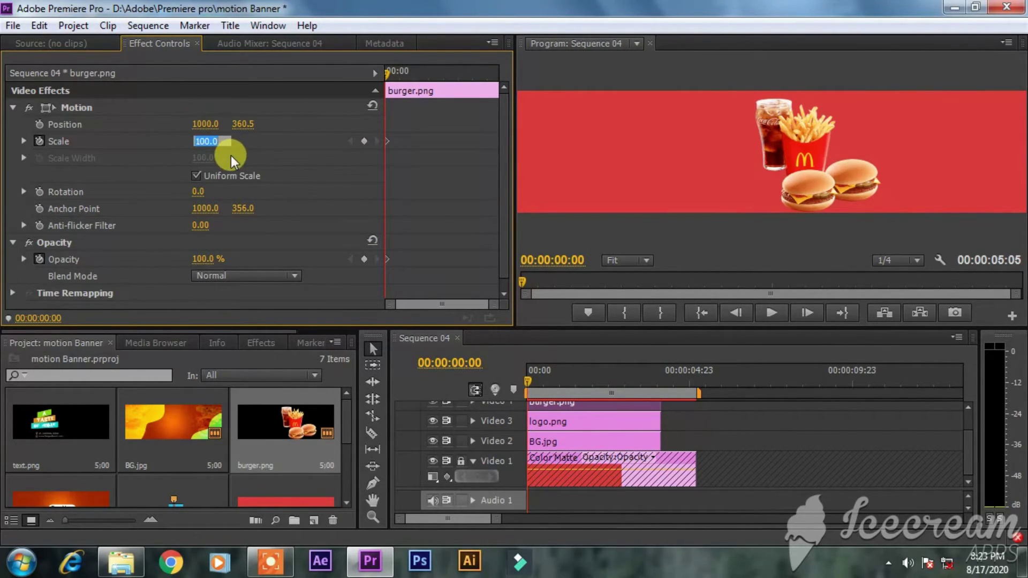
type("0")
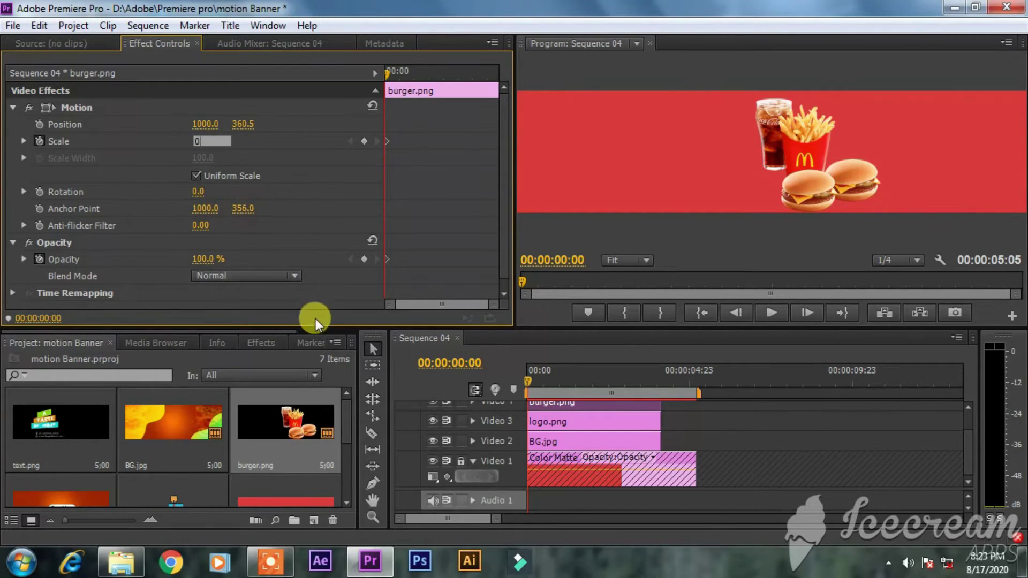
left_click(206, 259)
type("0")
- Move burger.png's starting Scale and Opacity keyframes to 00:00:00:14, then keyframe Scale at 100 and Opacity at 100% at 00:00:01:11 and preview
mouse_move(397, 75)
left_mouse_down()
mouse_move(438, 81)
mouse_move(402, 80)
left_mouse_up()
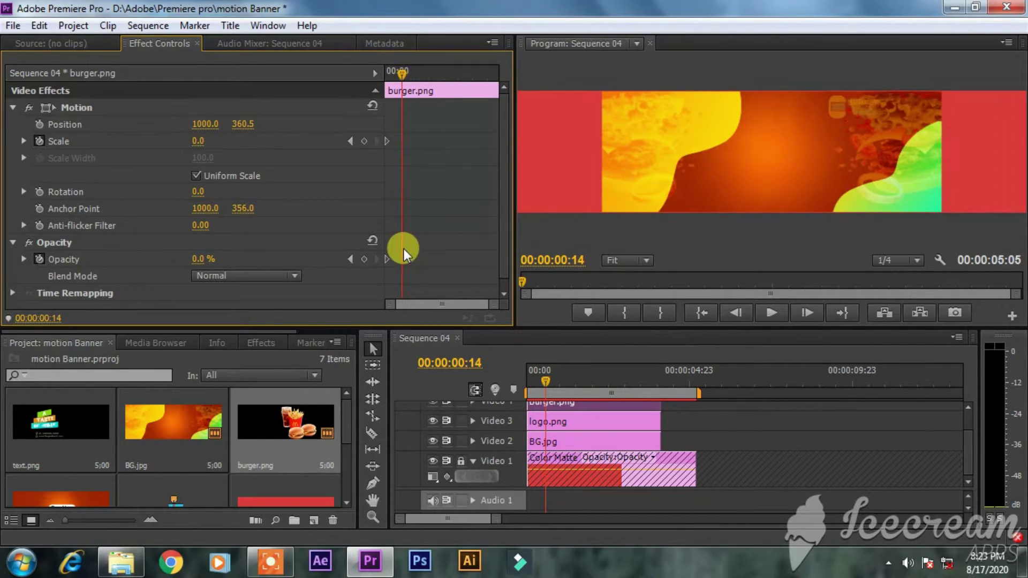
left_click_drag(391, 268, 402, 142)
left_click_drag(399, 70, 427, 75)
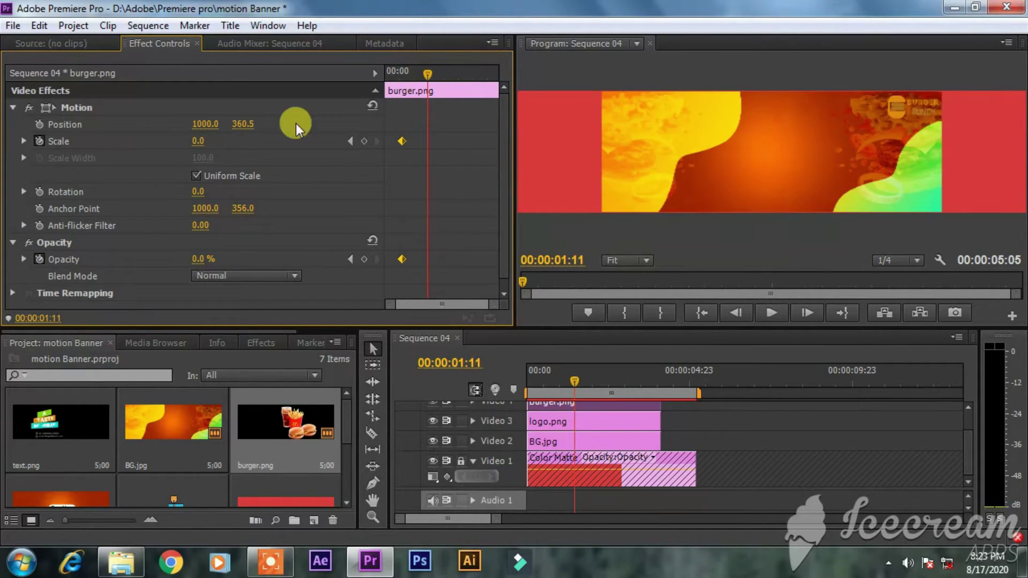
left_click(197, 141)
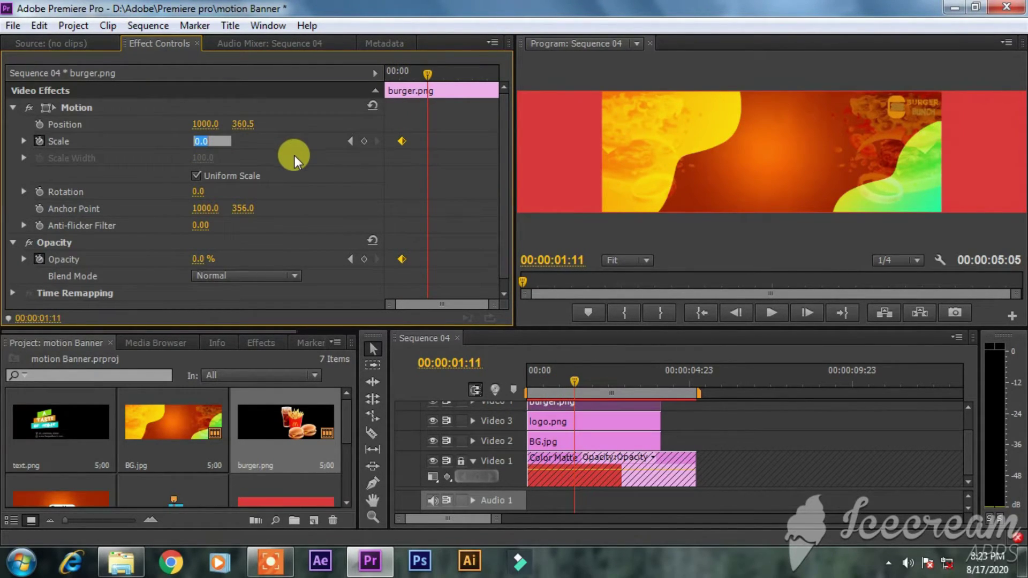
type("100")
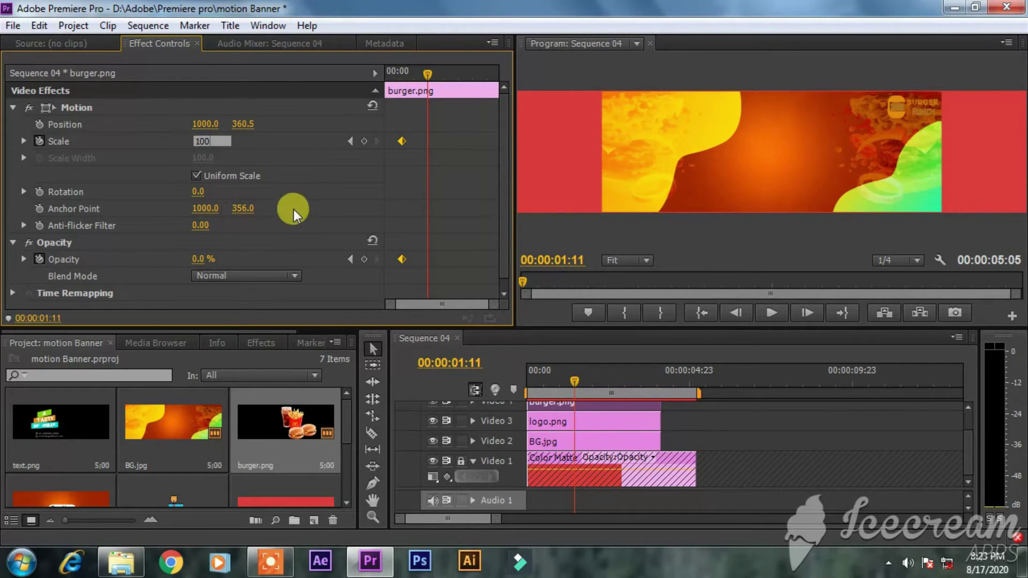
left_click(203, 259)
type("100")
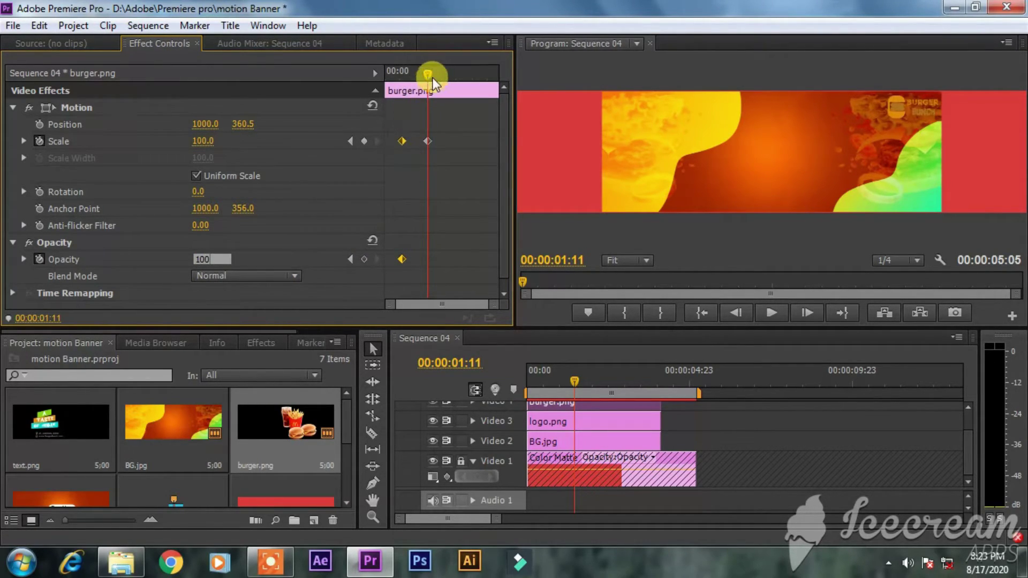
left_click_drag(433, 78, 402, 78)
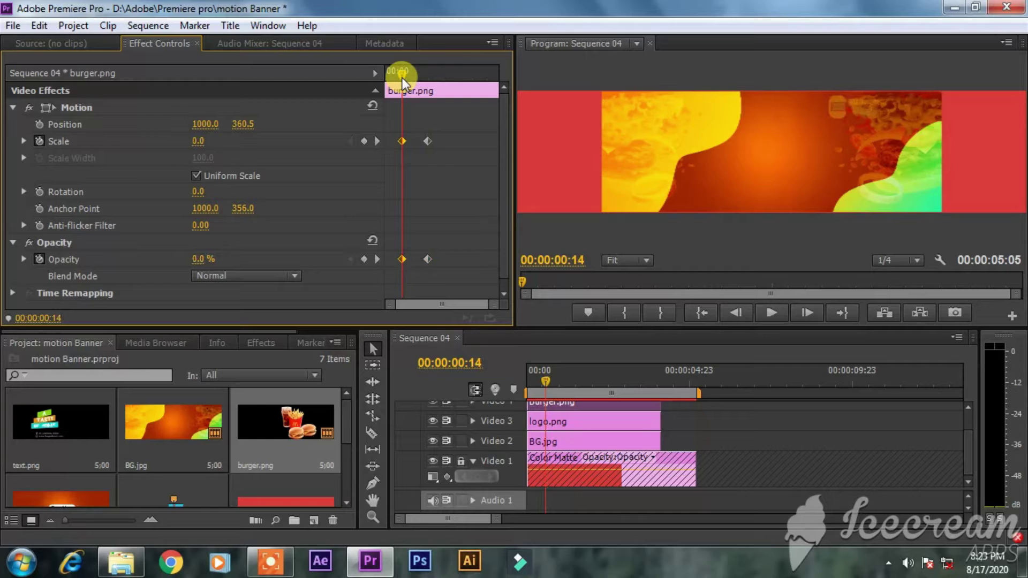
key("space")
key("space")
- Add a Scale keyframe of 110 to burger.png at 00:00:01:06 for an overshoot and play the animation from the start
left_click_drag(441, 79, 419, 74)
left_click(202, 140)
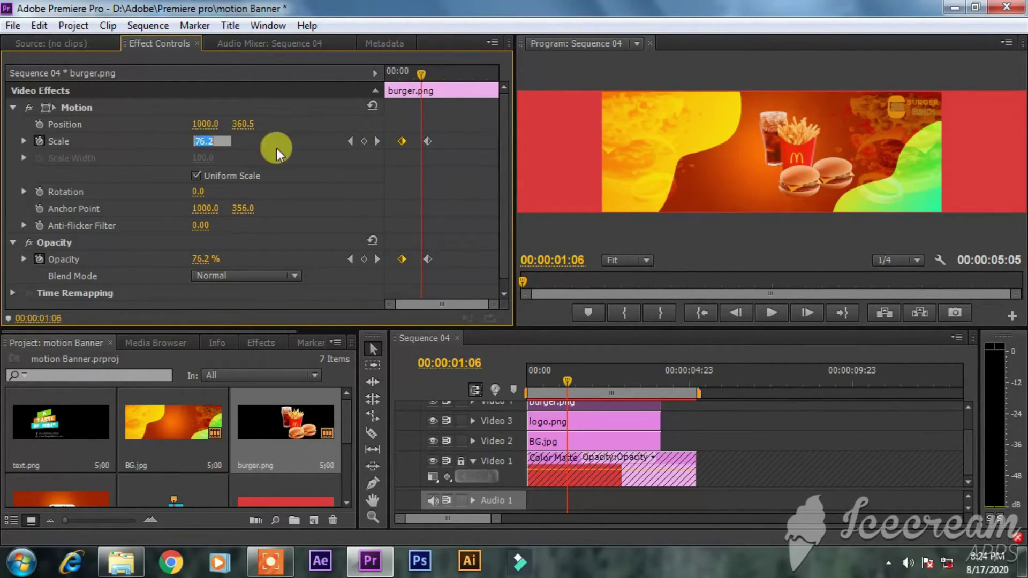
type("110")
left_click_drag(417, 72, 377, 79)
key("space")
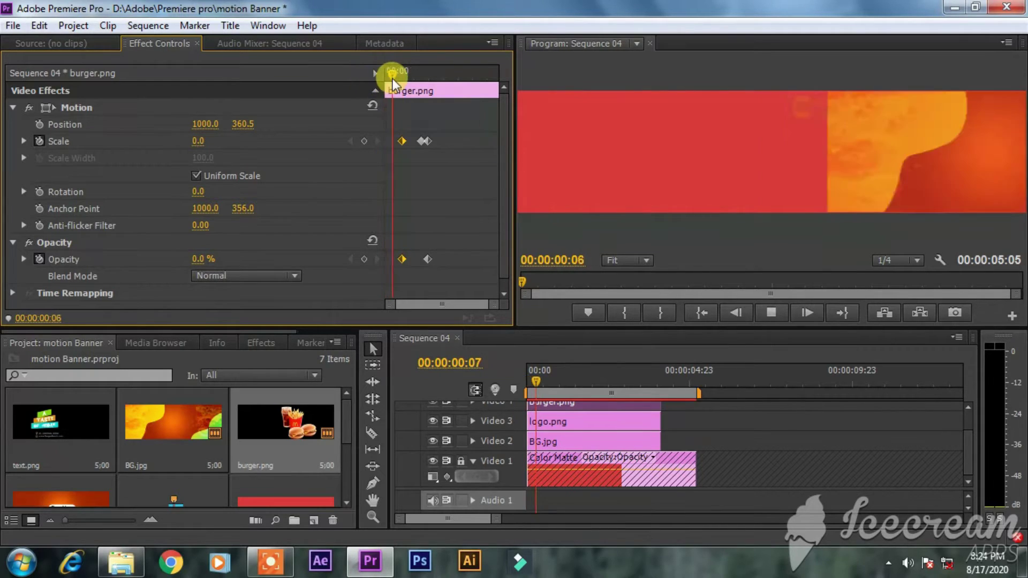
key("space")
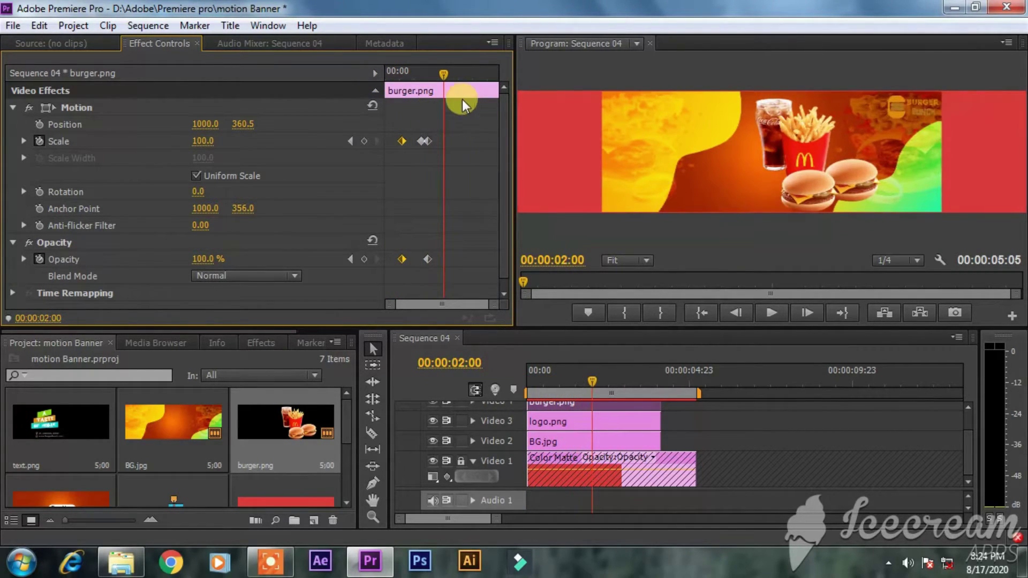
- Move burger.png's 110 Scale keyframe to 00:00:01:07, shift its ending Scale and Opacity keyframes slightly later, and preview from the start
left_click_drag(438, 78, 418, 82)
left_click_drag(423, 142, 420, 136)
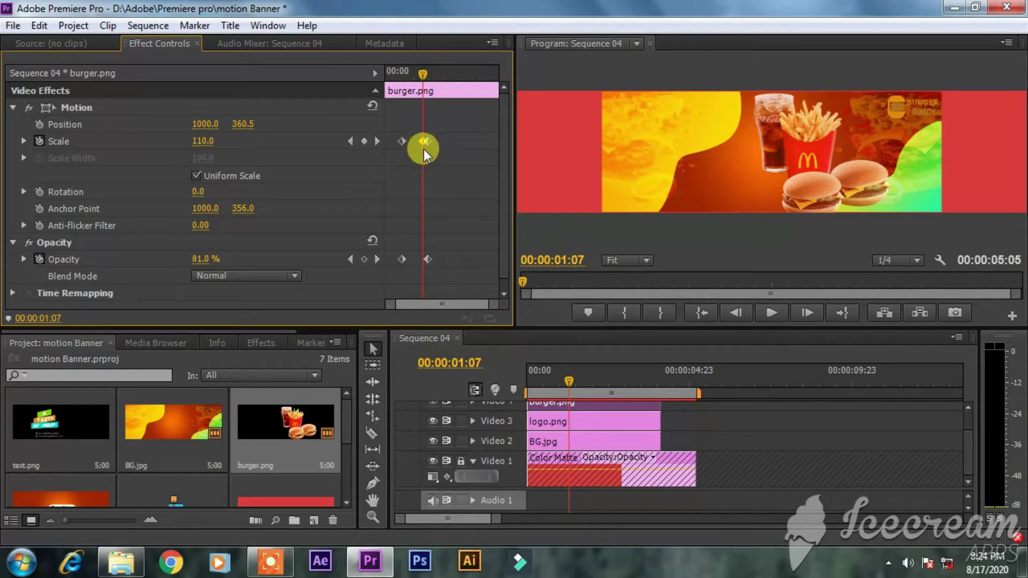
mouse_move(425, 148)
left_mouse_down()
mouse_move(426, 140)
mouse_move(432, 161)
left_mouse_up()
left_click(428, 259)
left_click_drag(431, 140, 432, 143)
key("space")
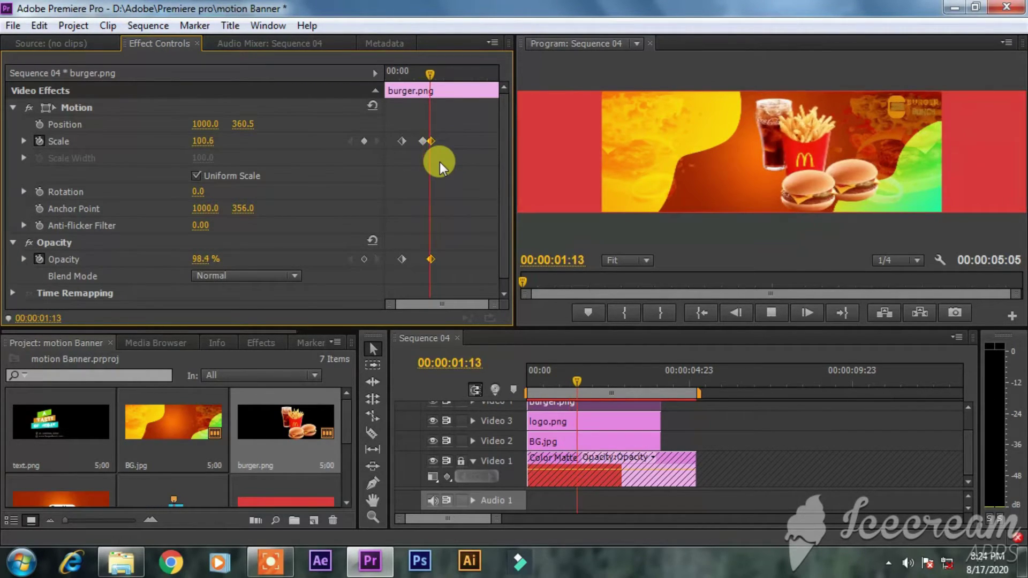
left_click_drag(441, 75, 368, 91)
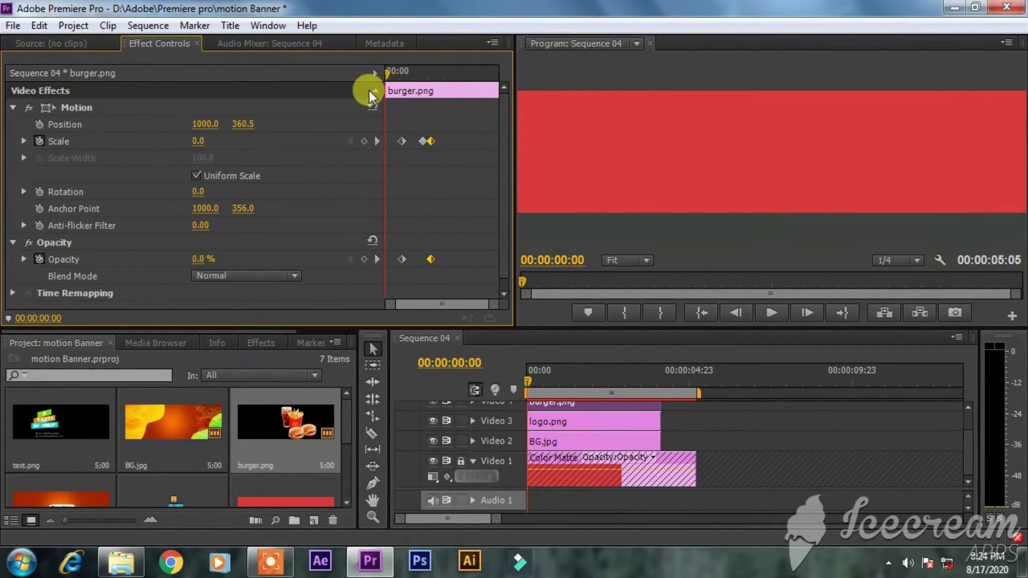
key("space")
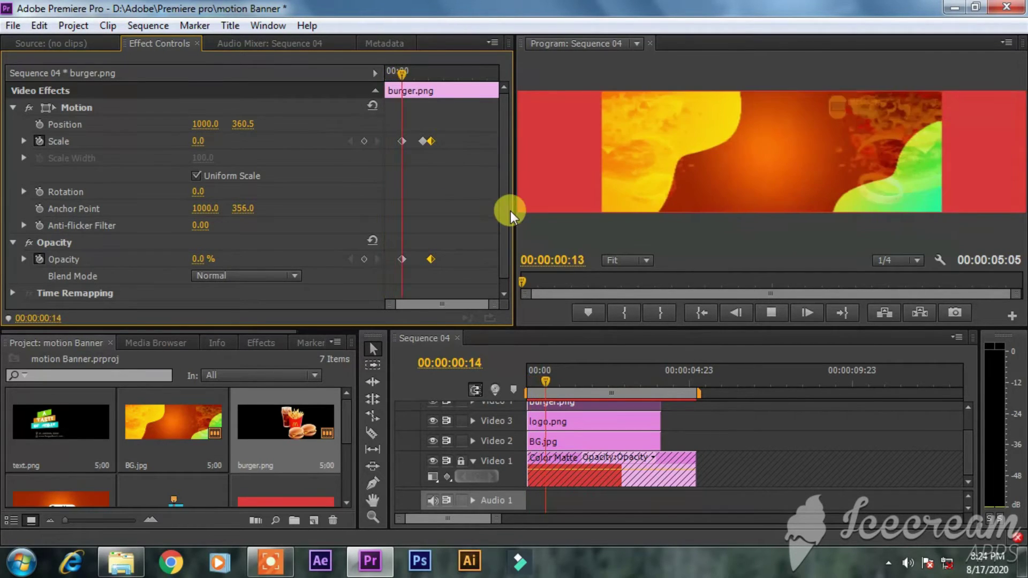
key("space")
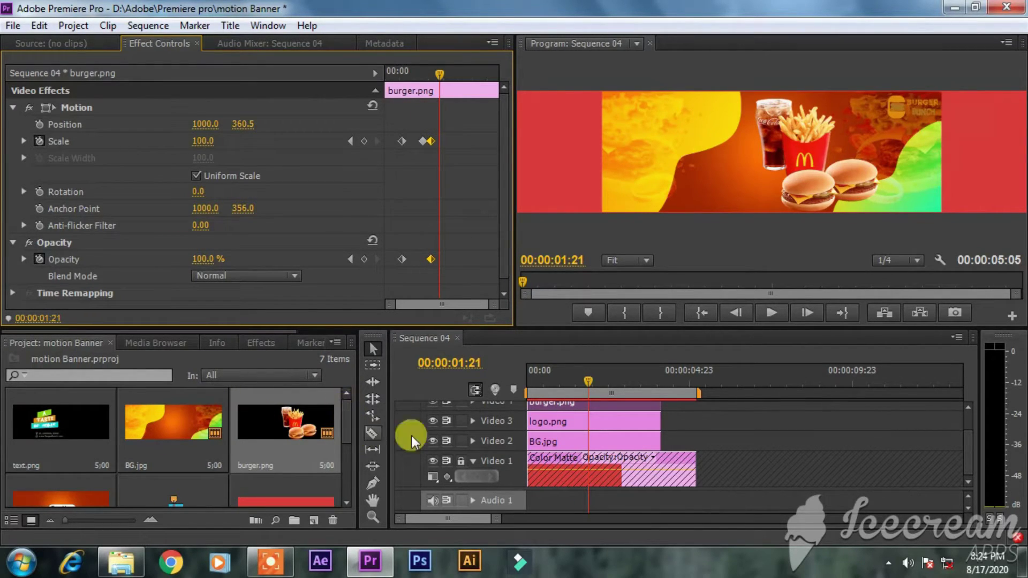
- Place text.png on a new video track above burger.png and trim its end to match the clips below
left_click_drag(965, 445, 955, 409)
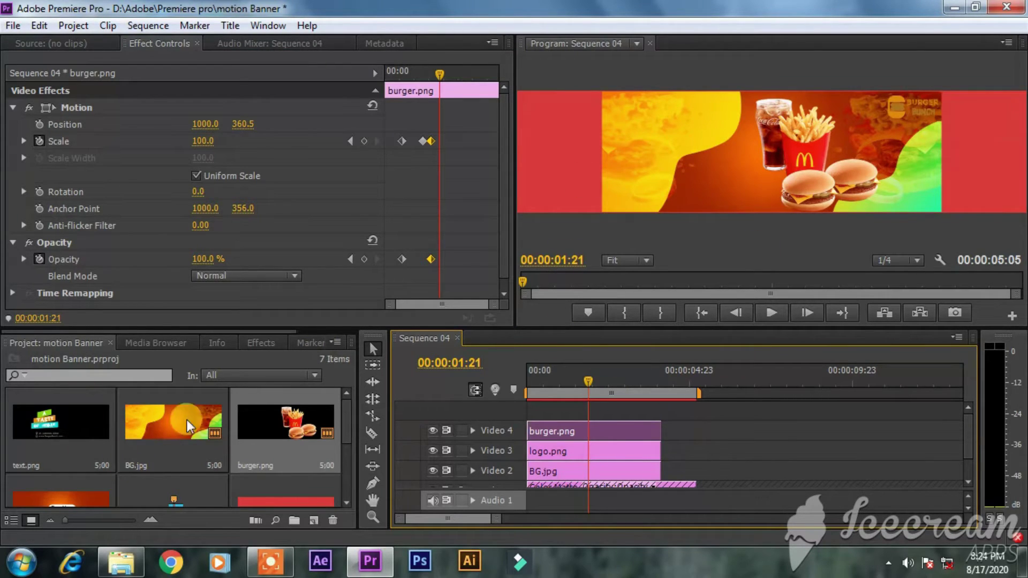
left_click_drag(351, 438, 338, 474)
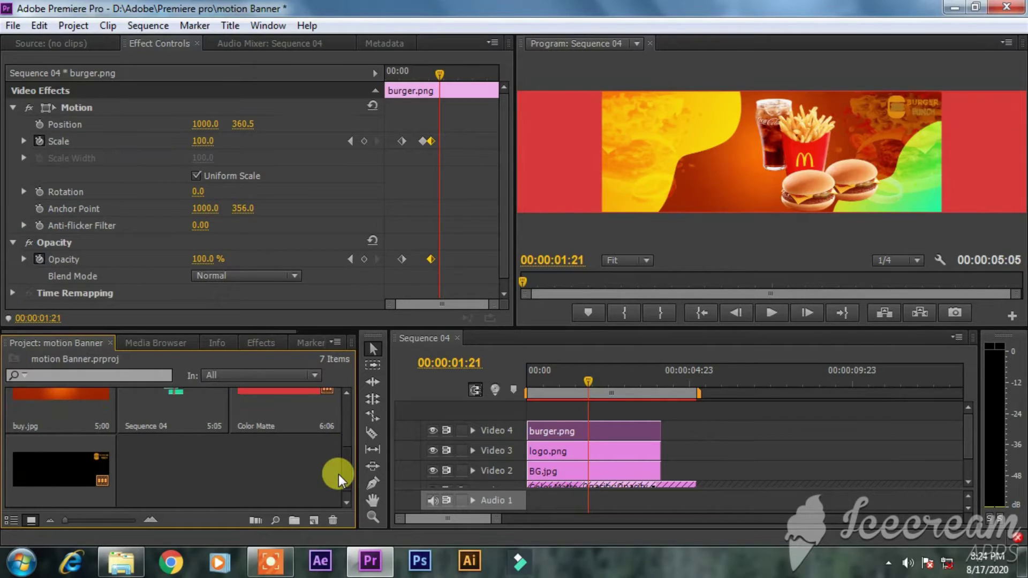
left_click(207, 477)
scroll(199, 471, "up", 2)
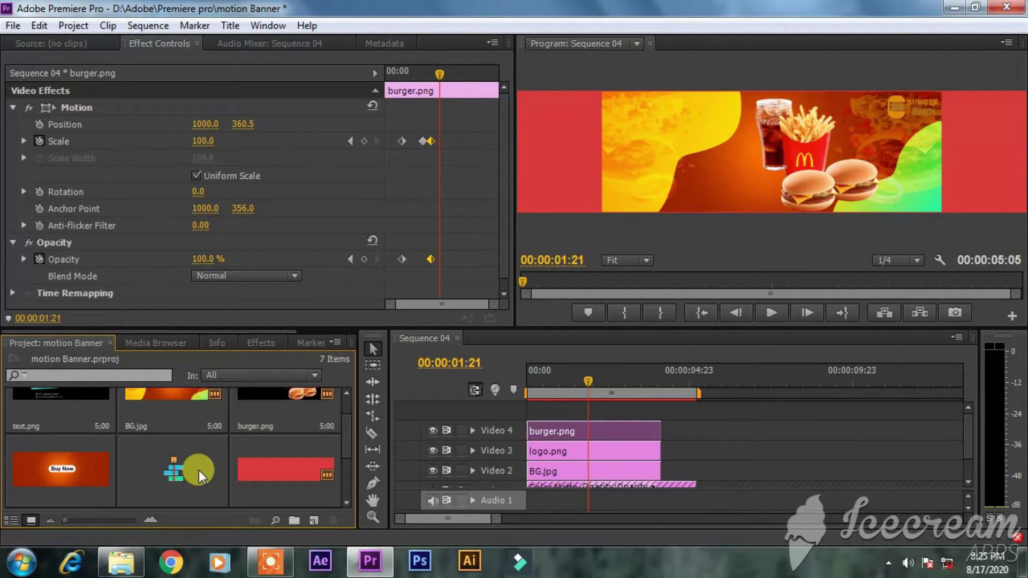
scroll(117, 429, "up", 1)
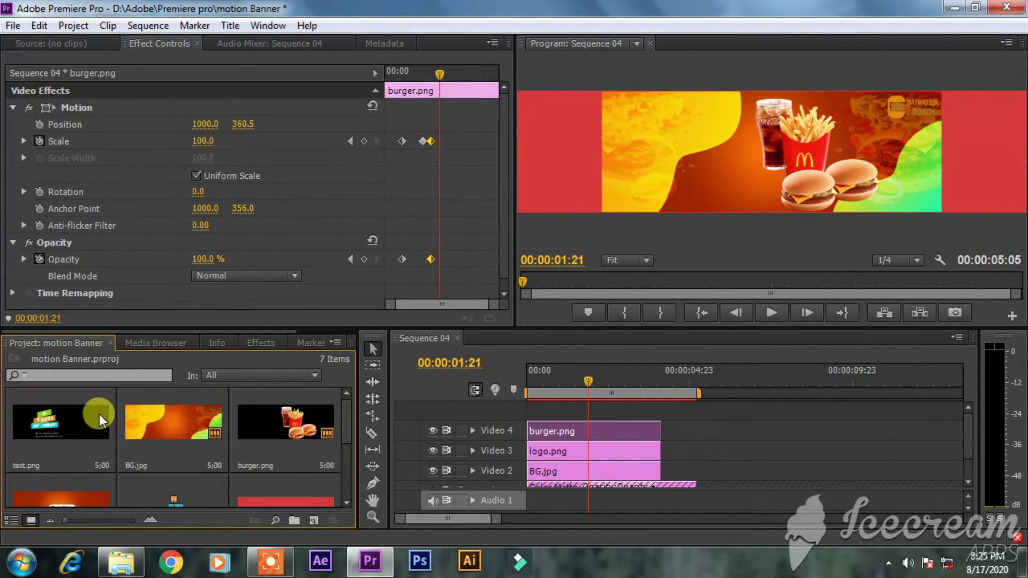
left_click_drag(66, 423, 527, 409)
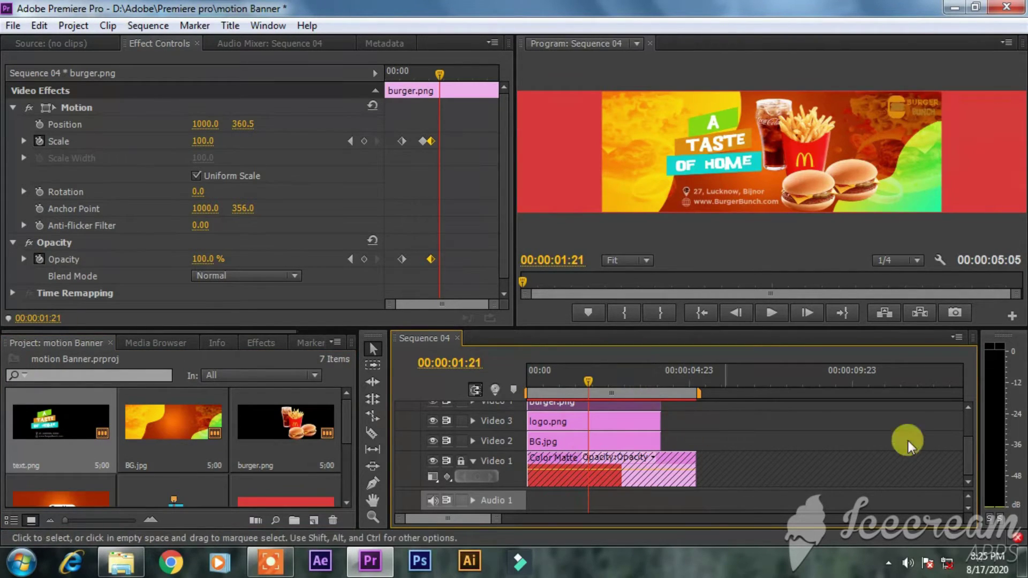
left_click_drag(972, 447, 970, 423)
left_click_drag(689, 429, 661, 427)
- Apply the BLOCK DISTORTION preset from the Glitch & Distortion Pack to the text.png clip
left_click(639, 434)
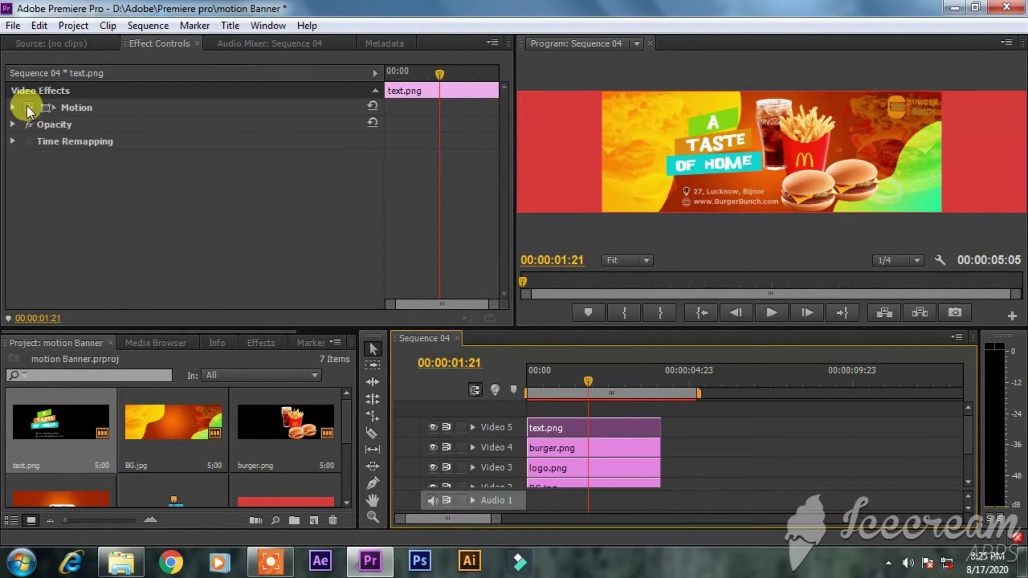
left_click(261, 343)
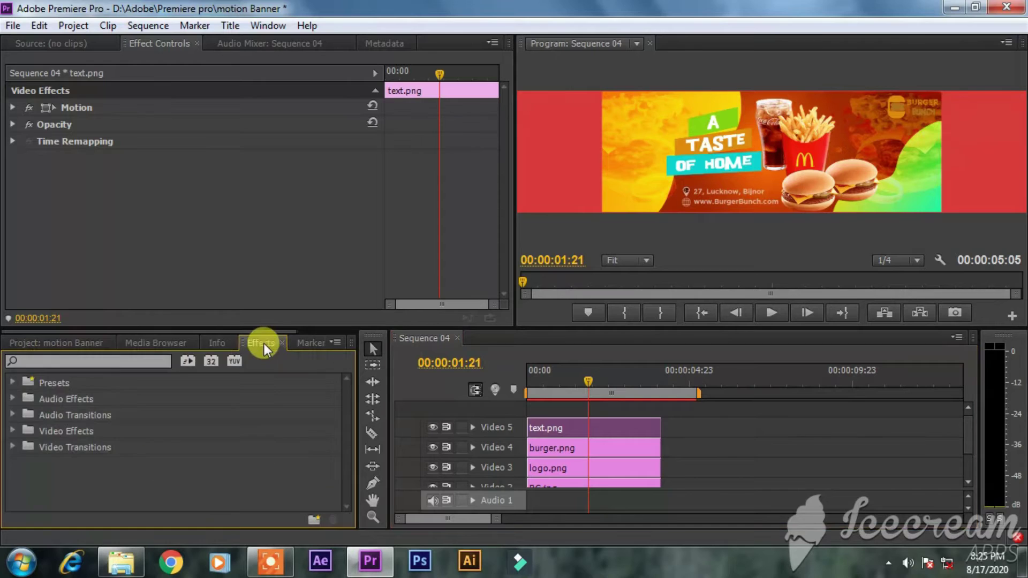
left_click(13, 382)
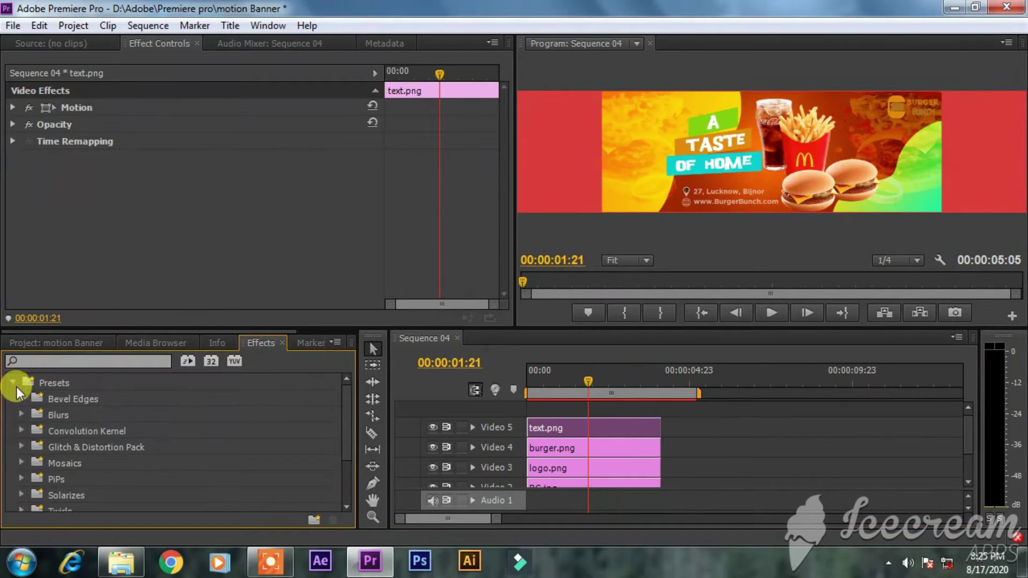
left_click(21, 447)
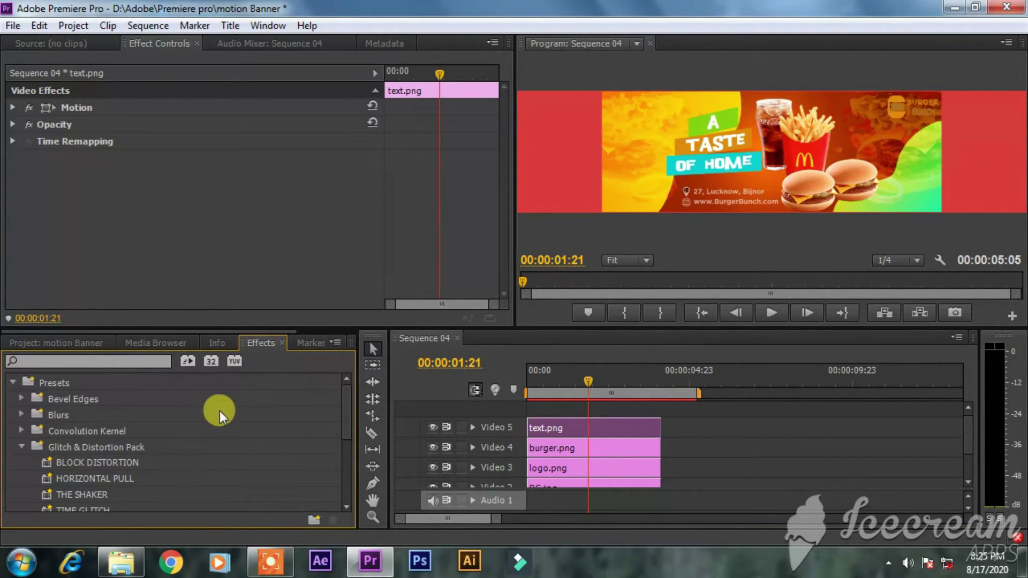
scroll(177, 429, "down", 1)
left_click_drag(84, 451, 536, 426)
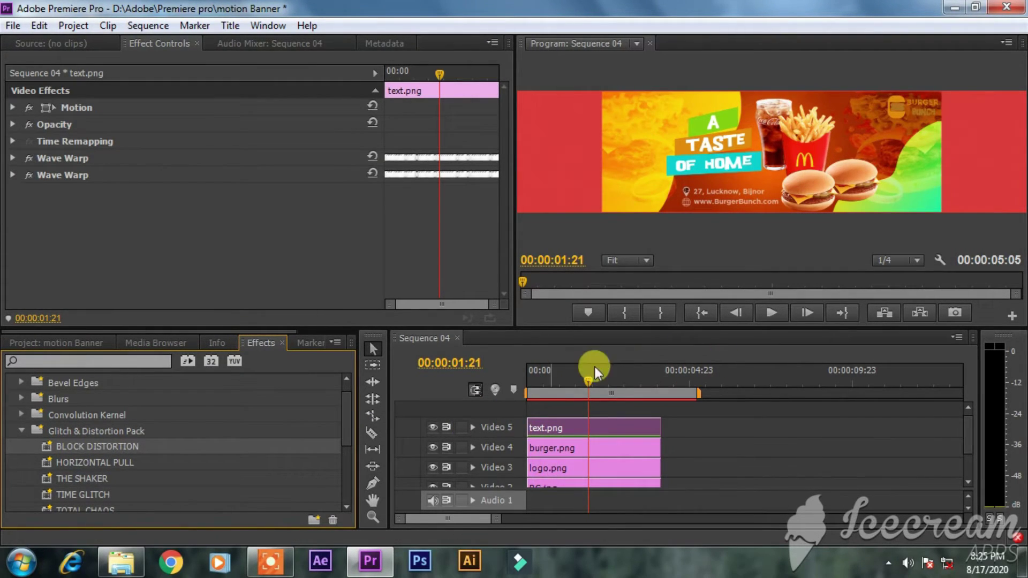
- Trim the start of the text.png clip to 00:00:01:17 and play the glitch effect from there
mouse_move(589, 387)
left_mouse_down()
mouse_move(514, 384)
mouse_move(581, 393)
left_mouse_up()
left_click(574, 385)
left_click_drag(529, 426, 589, 428)
left_click(580, 383)
left_click_drag(581, 386, 582, 388)
left_click(611, 426)
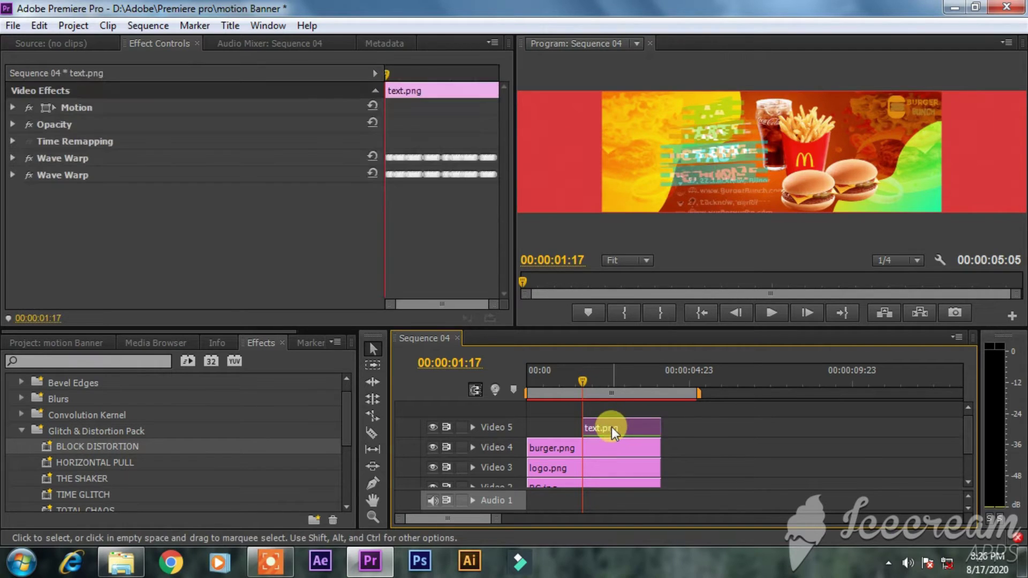
key("space")
key("space")
- Preview the text.png glitch while switching the Wave Warp effects off individually to compare their contributions
mouse_move(599, 387)
left_mouse_down()
mouse_move(584, 385)
mouse_move(592, 386)
left_mouse_up()
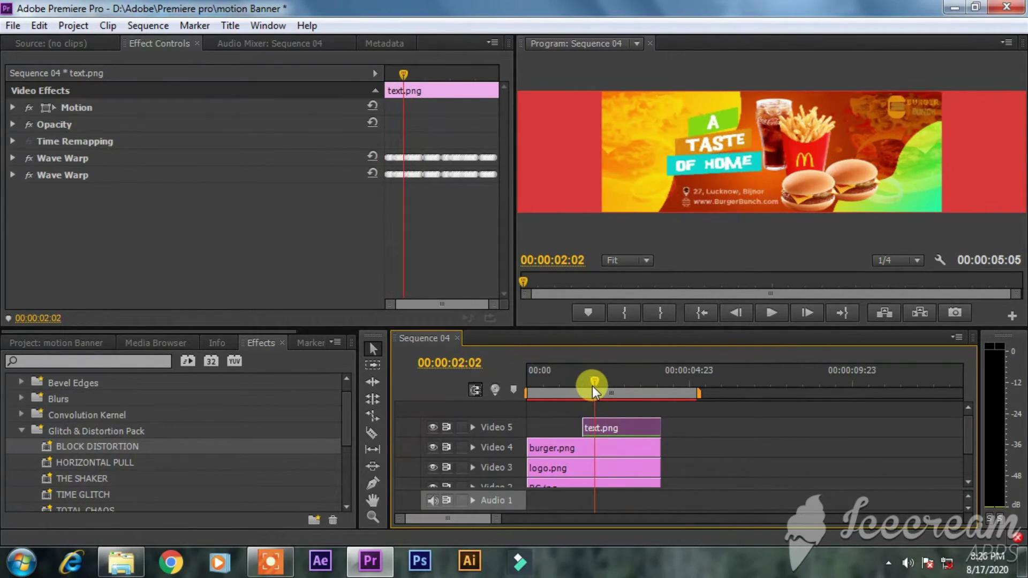
left_click(28, 160)
key("space")
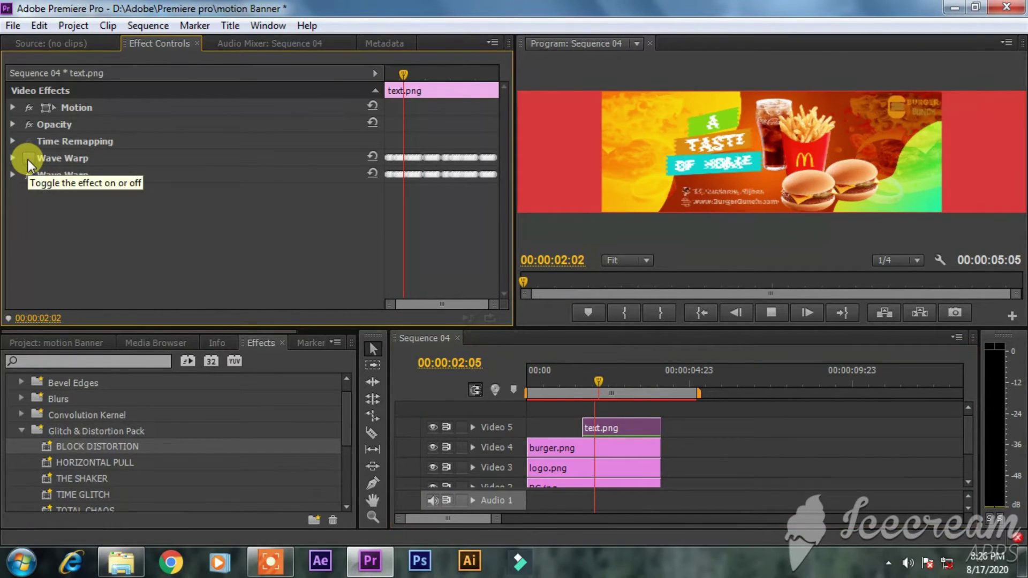
key("space")
left_click(28, 160)
left_click(27, 176)
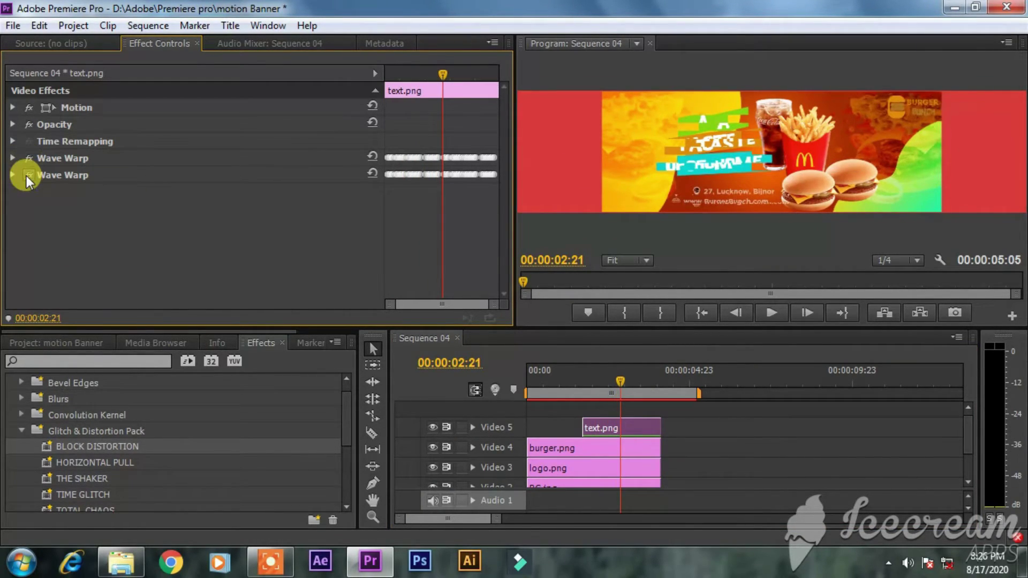
left_click(670, 395)
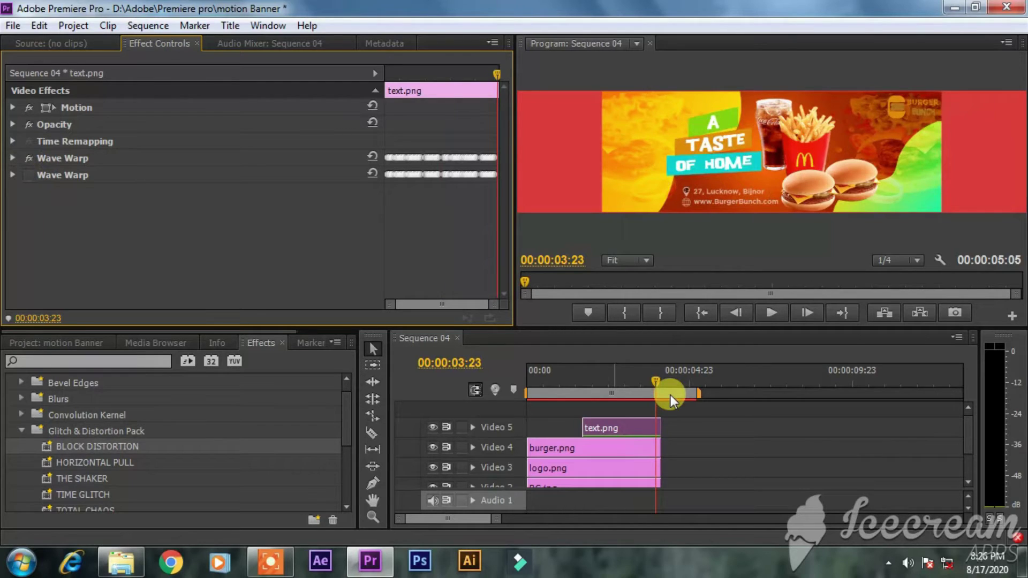
left_click_drag(656, 387, 602, 380)
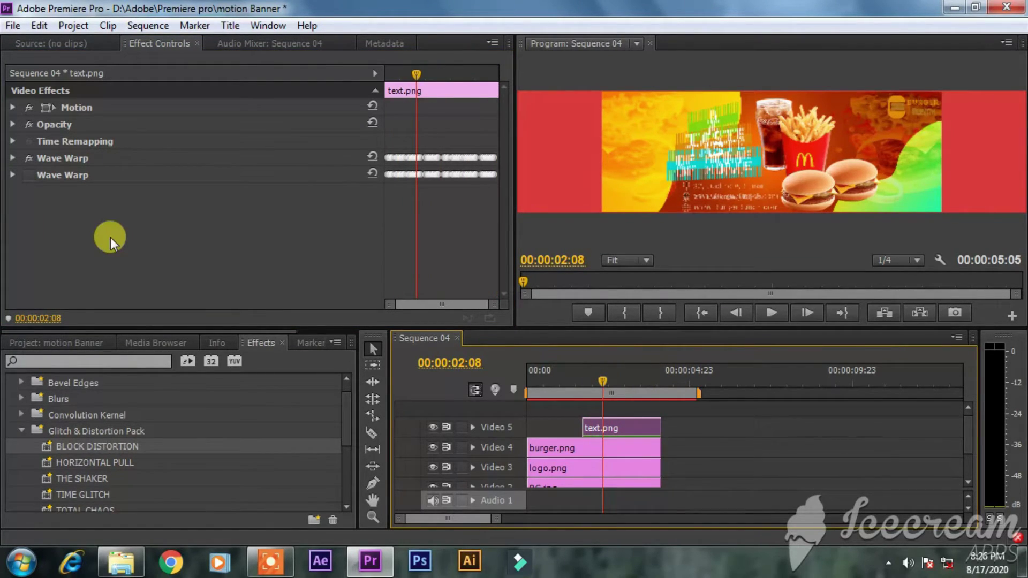
- Delete both Wave Warp effects from the text.png clip
left_click(46, 158)
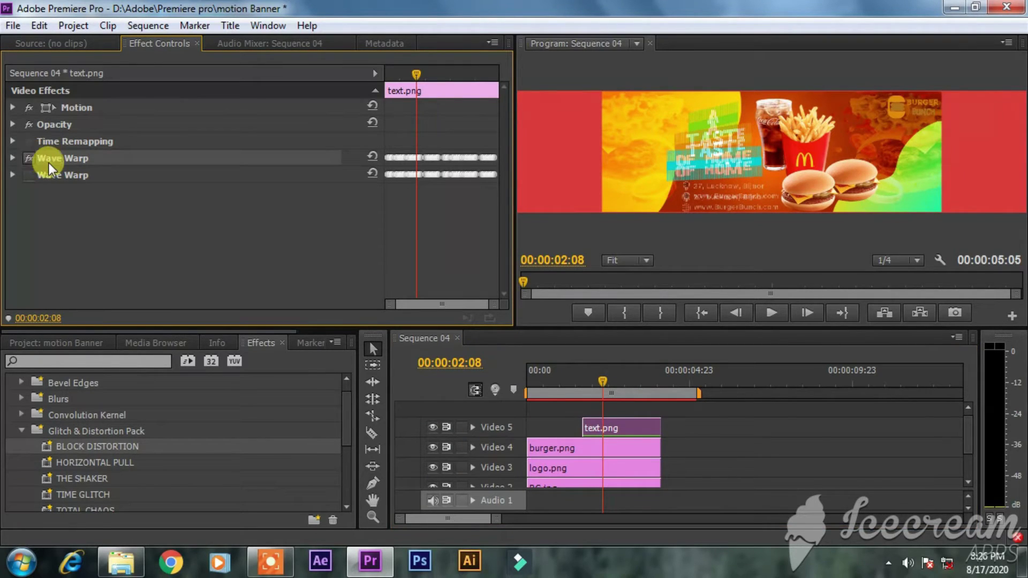
key("Delete")
left_click(50, 161)
key("Delete")
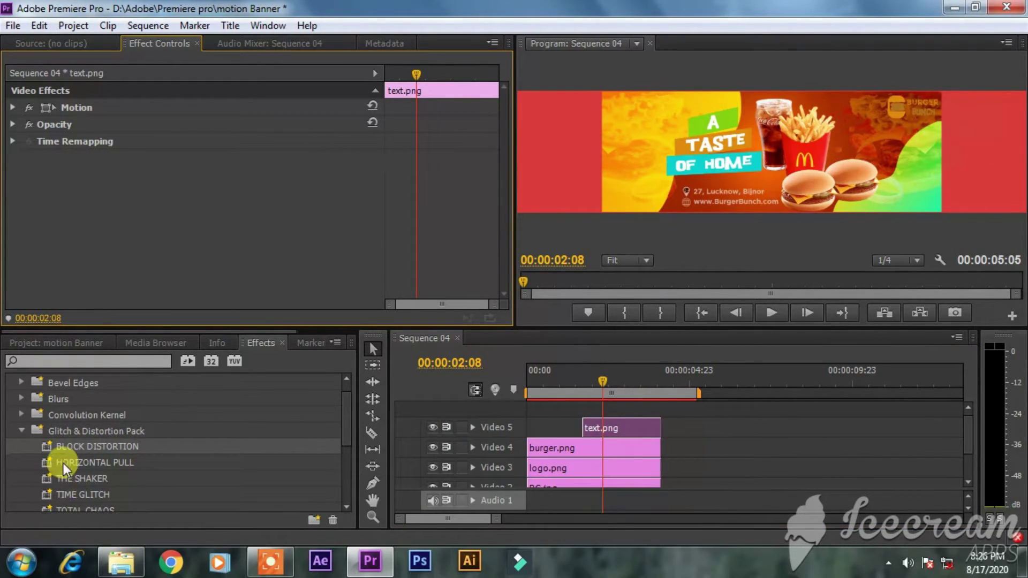
- Try the TIME GLITCH preset on the text.png clip, preview it, and remove its Echo effect
left_click_drag(100, 495, 593, 424)
left_click(598, 386)
left_click_drag(599, 387, 589, 384)
key("space")
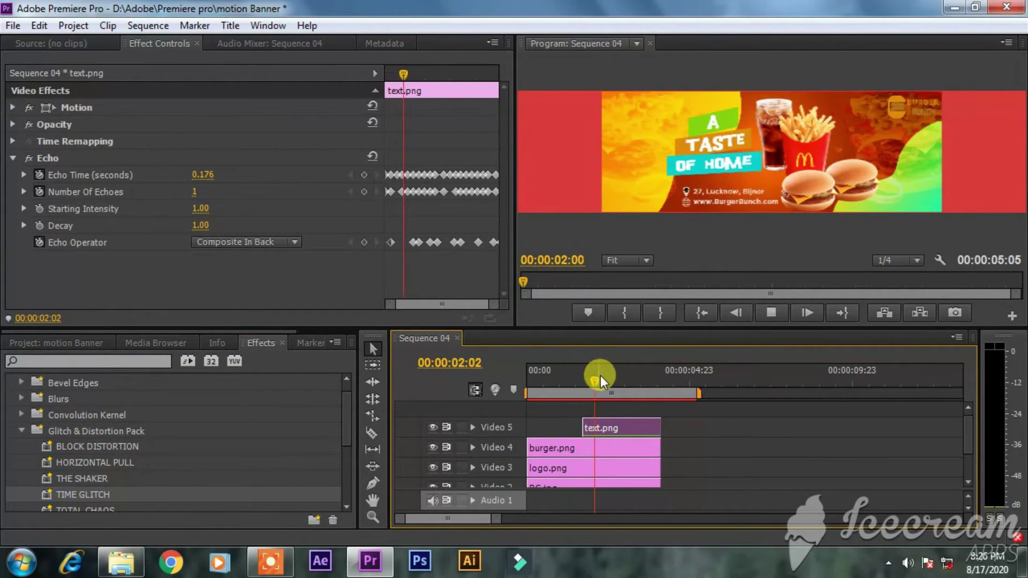
key("space")
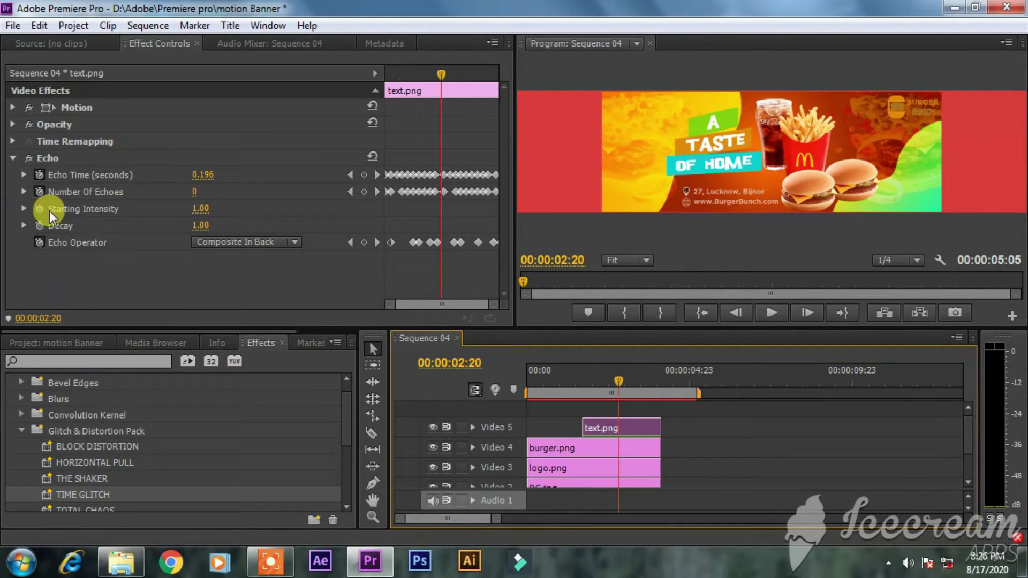
left_click(43, 158)
key("Delete")
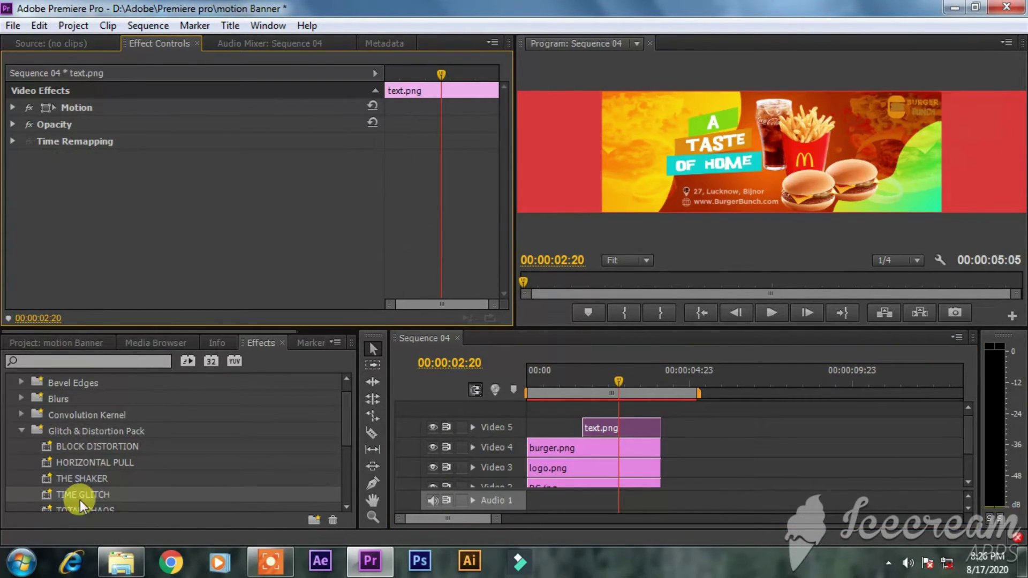
- Apply the TOTAL CHAOS preset to the text.png clip and play the result from 00:00:01:19
left_click_drag(81, 503, 589, 423)
left_click_drag(619, 384, 585, 381)
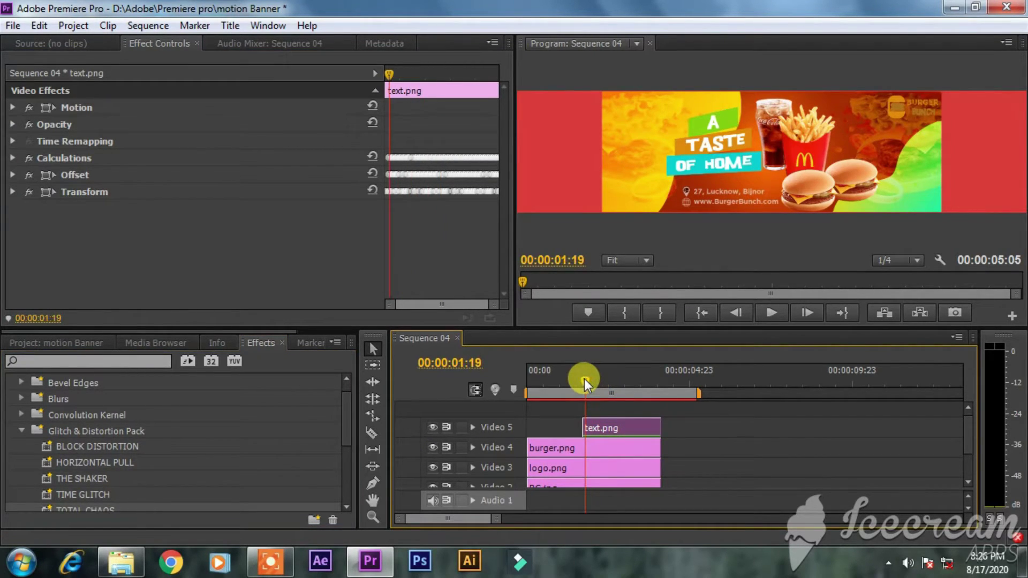
key("space")
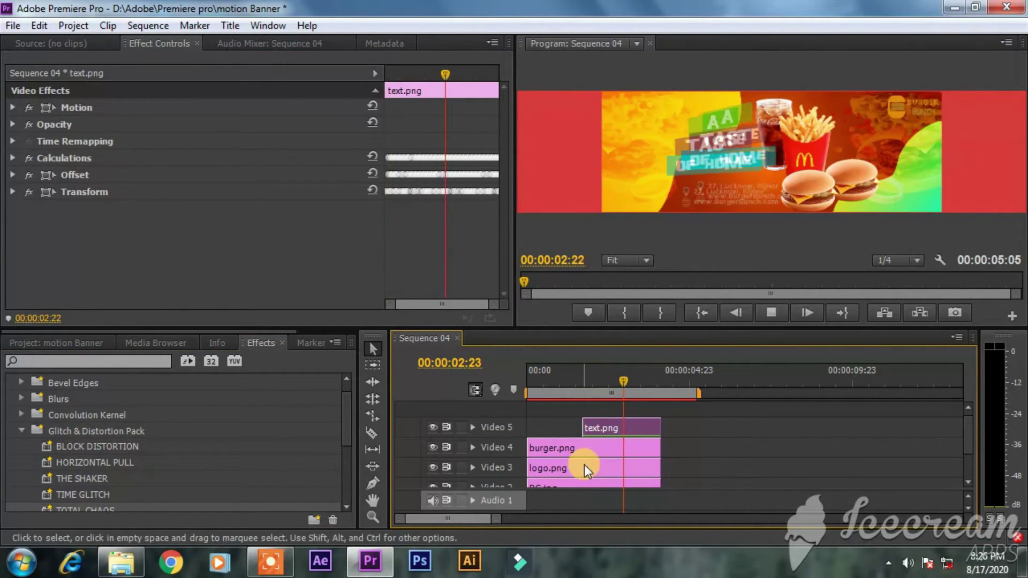
key("space")
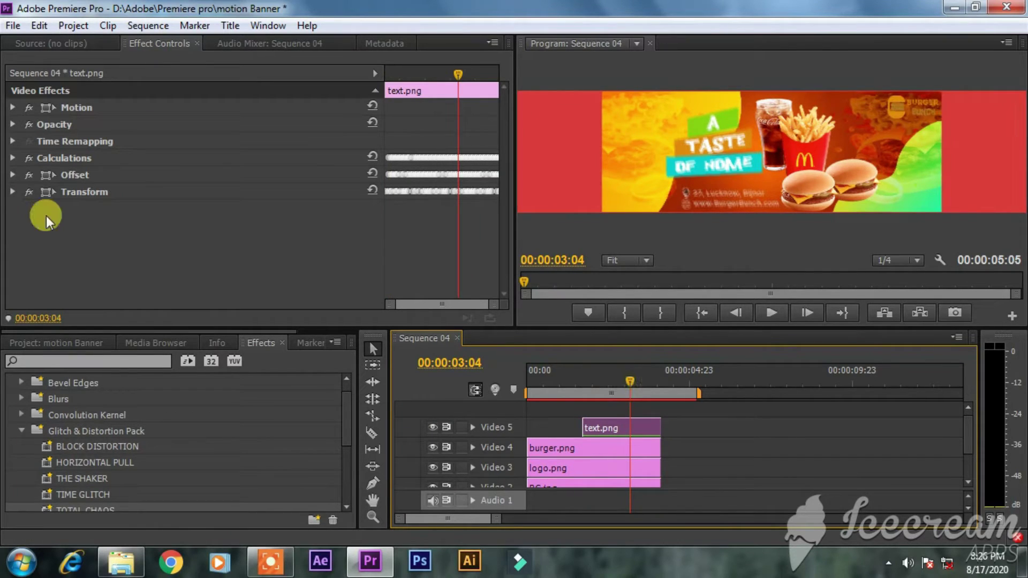
- Preview text.png with the Transform effect switched off, then delete Transform while keeping Calculations and Offset
left_click(30, 179)
left_click(27, 179)
left_click(27, 191)
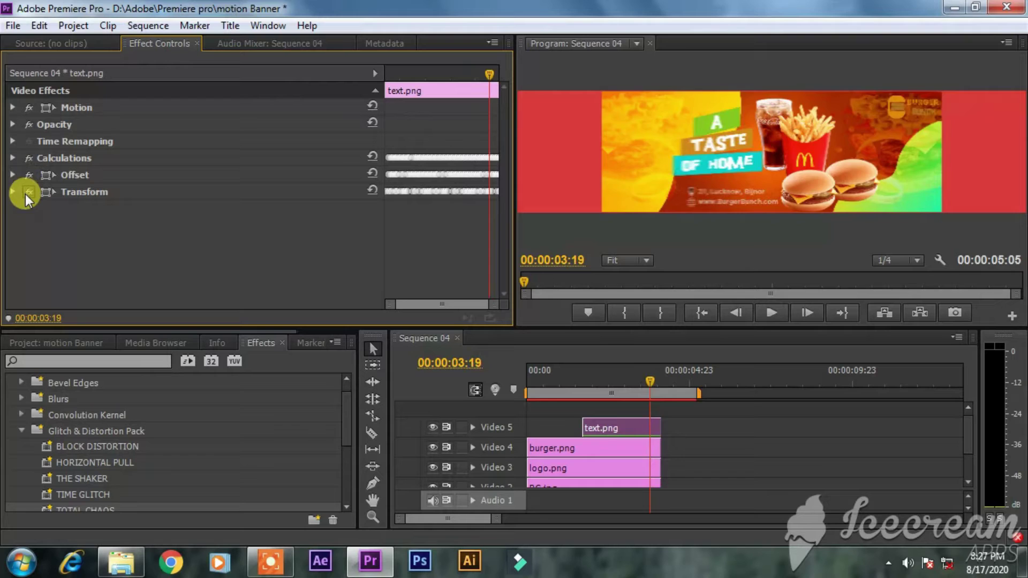
key("space")
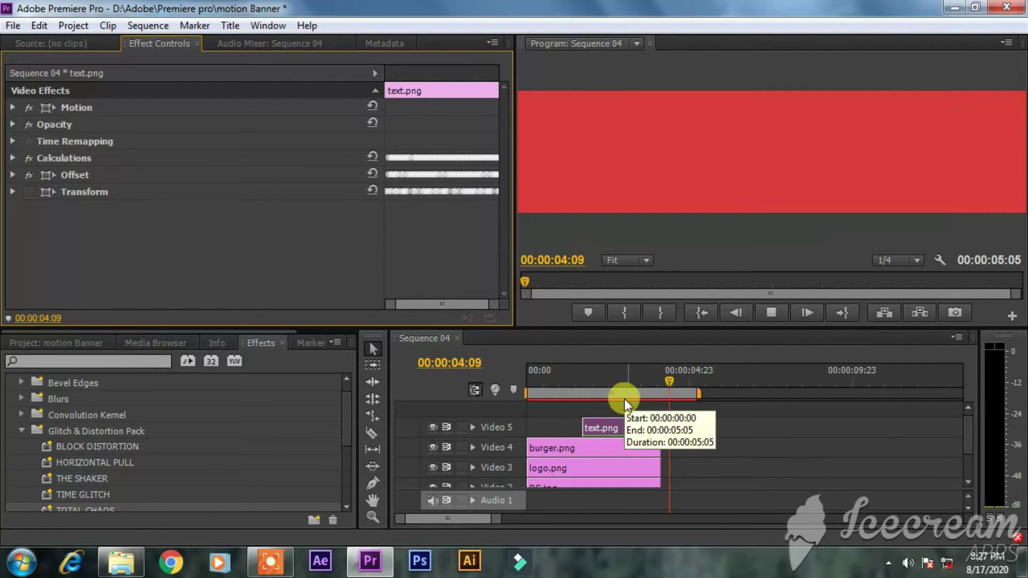
left_click(592, 374)
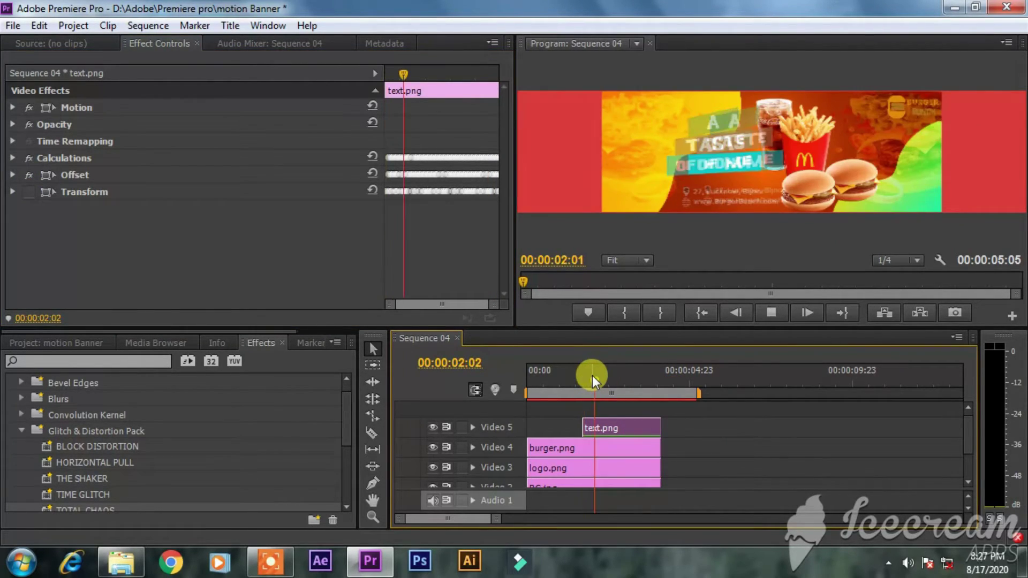
key("space")
left_click(80, 190)
key("Delete")
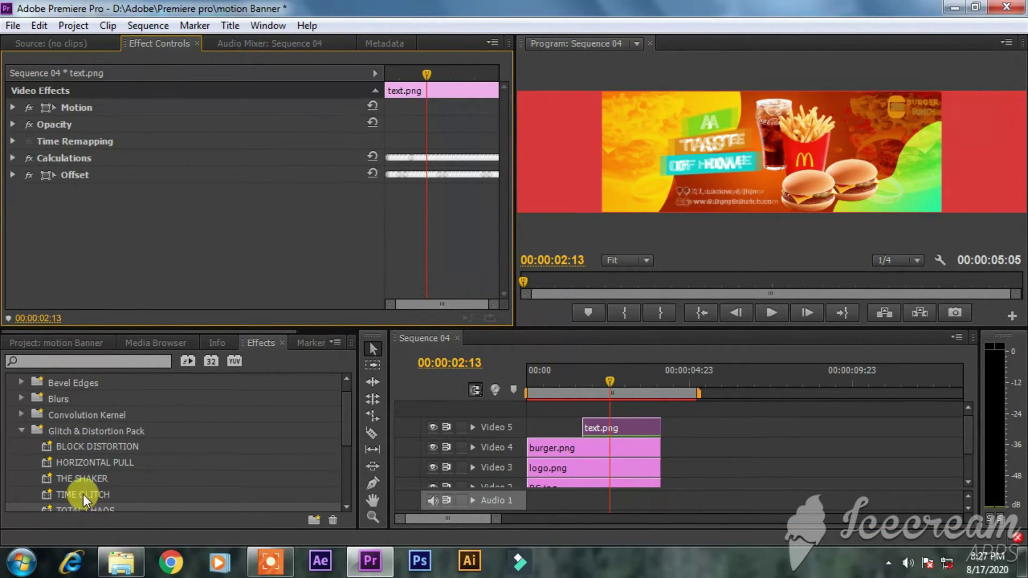
- Add THE SHAKER preset to the text.png clip, preview it, and collapse its Offset and Color Emboss settings
left_click_drag(82, 478, 610, 427)
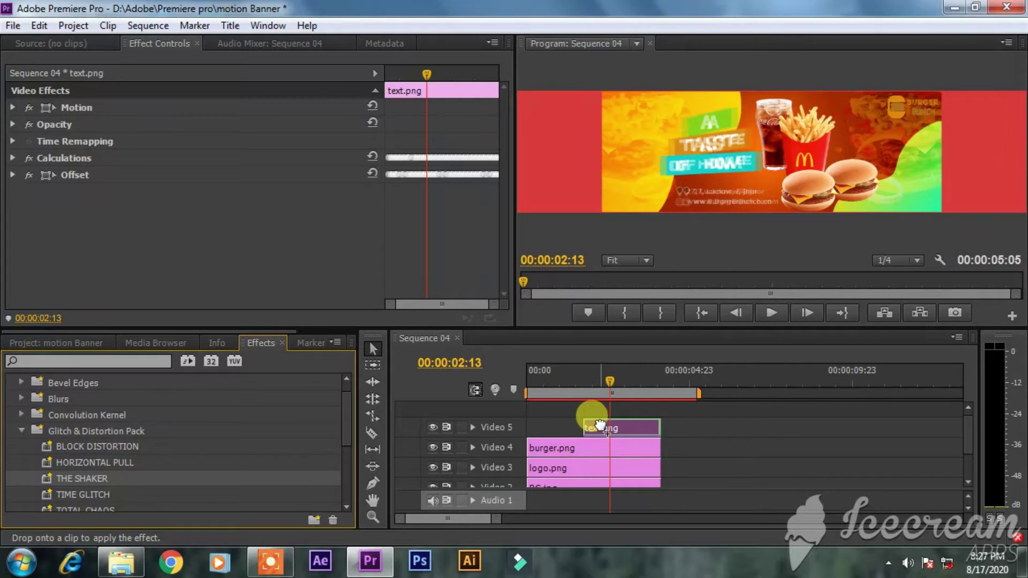
key("space")
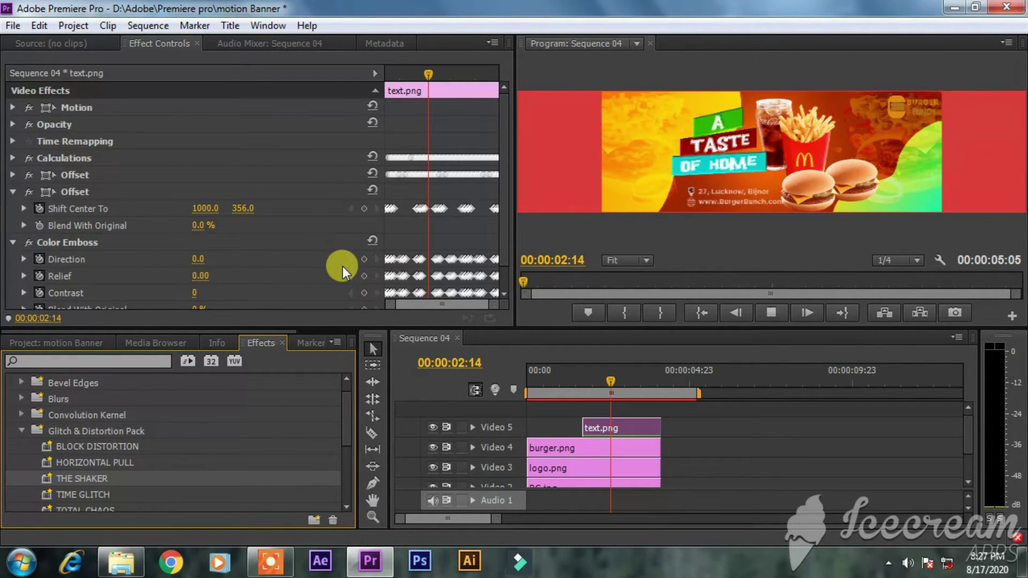
key("space")
mouse_move(630, 381)
left_mouse_down()
mouse_move(608, 383)
mouse_move(648, 388)
mouse_move(632, 387)
left_mouse_up()
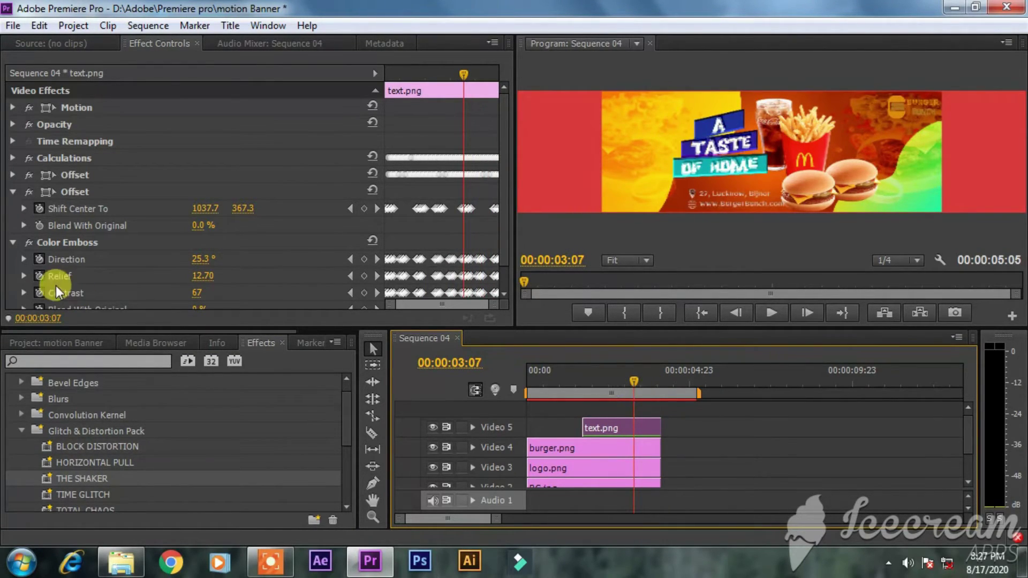
left_click(12, 242)
left_click(13, 191)
- Add an Opacity keyframe of 0% to text.png at the clip's start, 00:00:01:17
left_click_drag(632, 386, 584, 387)
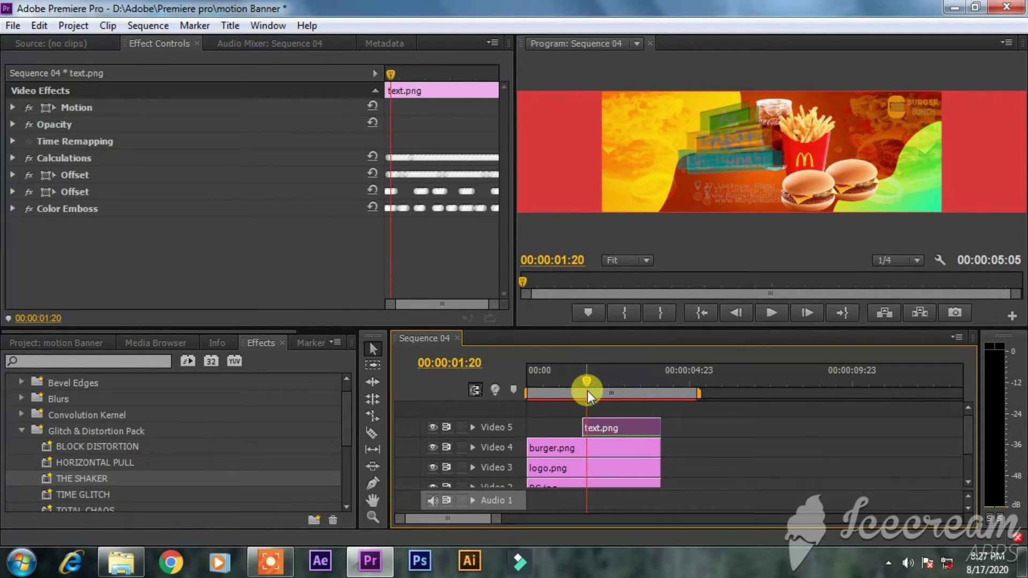
left_click_drag(584, 381, 582, 381)
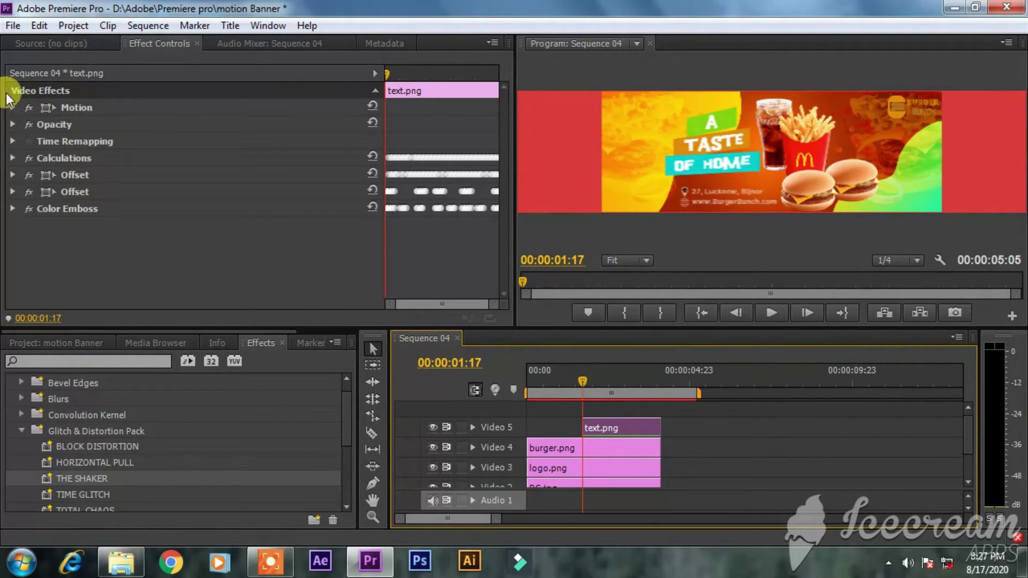
left_click(13, 124)
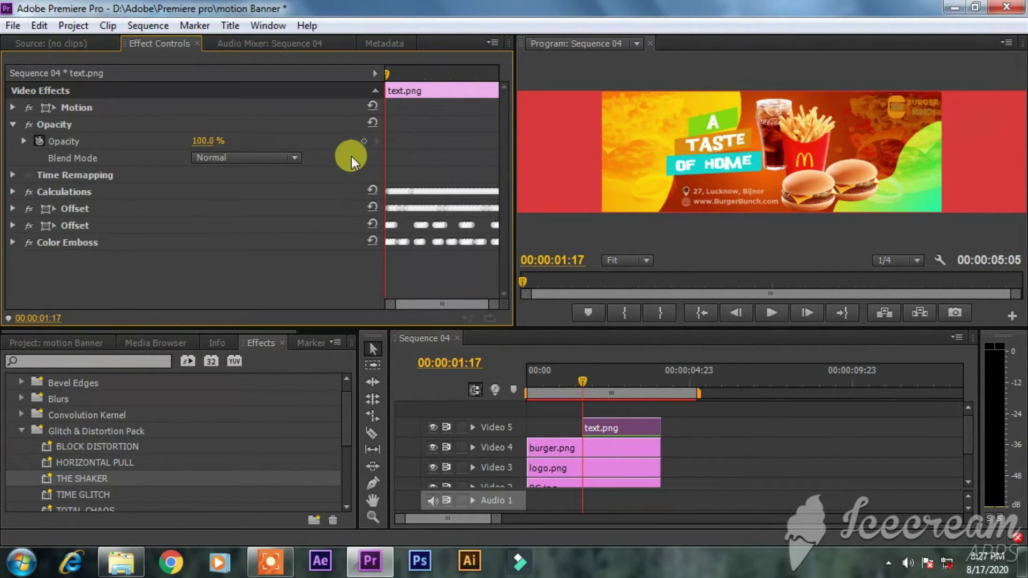
left_click(364, 142)
left_click(203, 140)
type("0")
key("Return")
- Add a 100% Opacity keyframe to text.png at 00:00:02:03 and preview the fade-in
left_click_drag(401, 76, 406, 79)
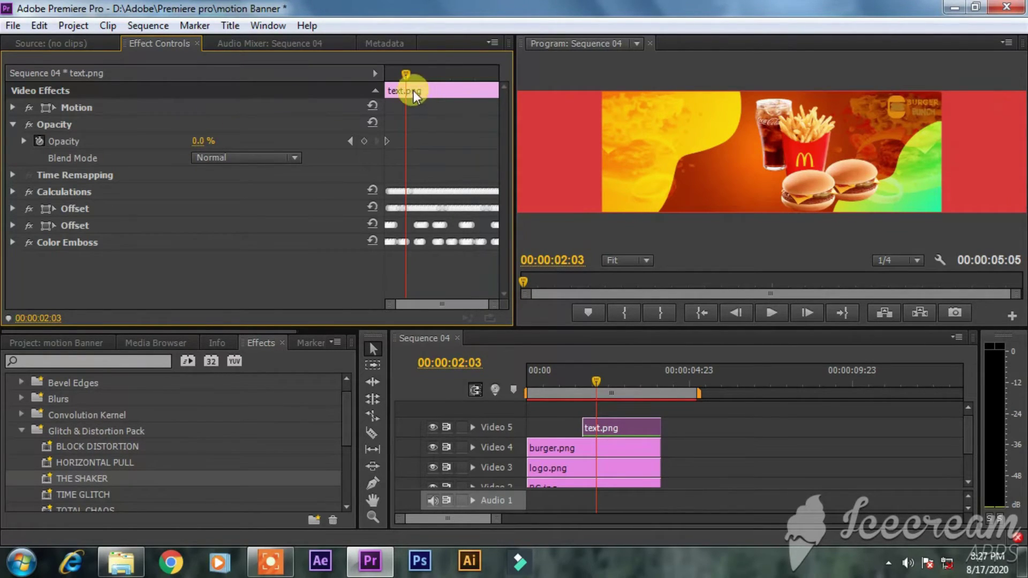
left_click(199, 141)
key("Return")
left_click_drag(595, 382, 569, 384)
key("space")
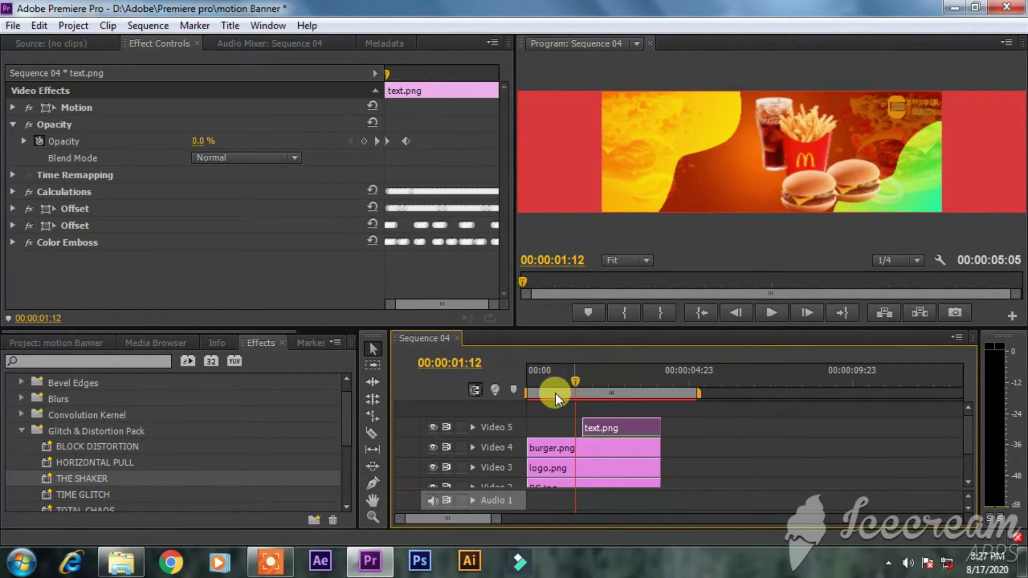
key("space")
- Move text.png's 100% Opacity keyframe to 00:00:02:08 and play the fade-in from 00:00:01:17
left_click_drag(593, 380, 603, 384)
left_click_drag(406, 141, 415, 144)
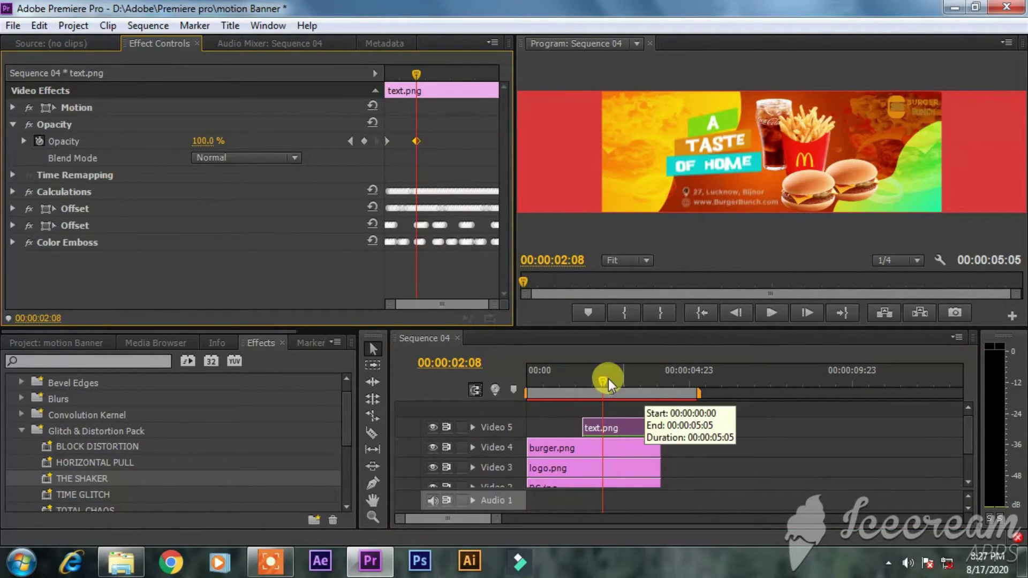
left_click_drag(602, 378, 582, 378)
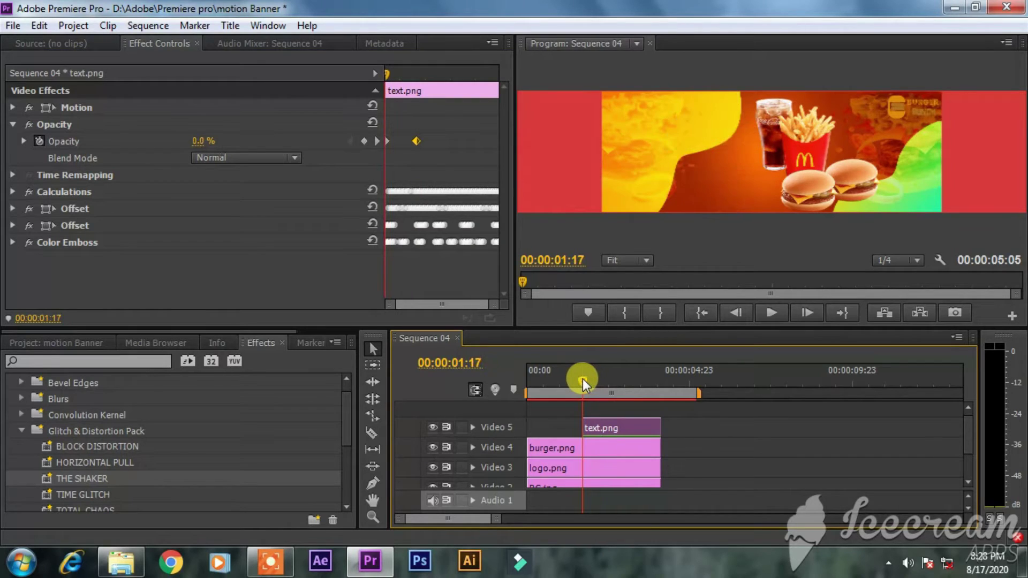
key("space")
key("space")
- Trim the text.png clip to end at 00:00:03:13 and place a fresh text.png directly after it, ending level with the clips below
left_click_drag(633, 382, 644, 383)
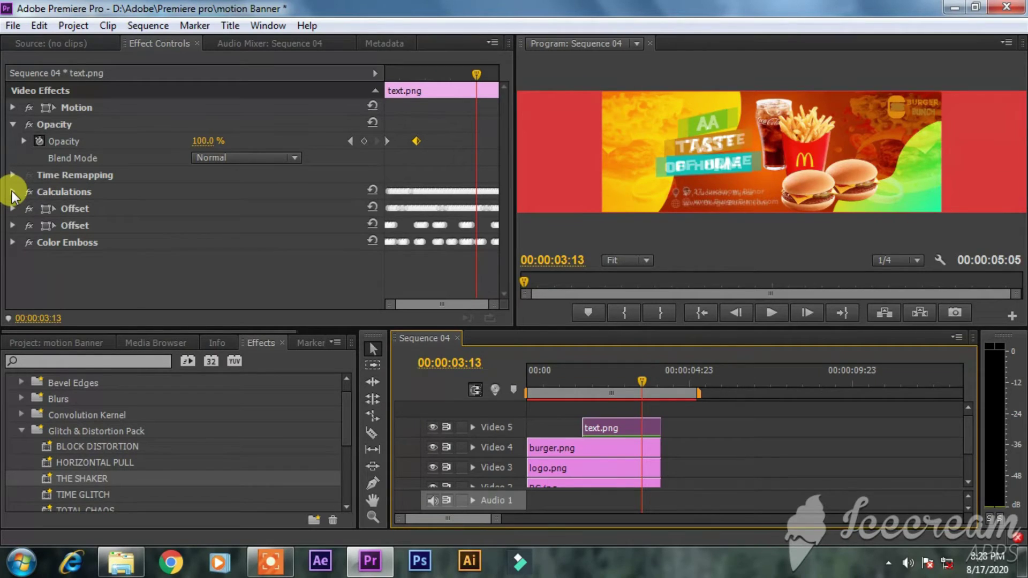
left_click_drag(659, 426, 638, 426)
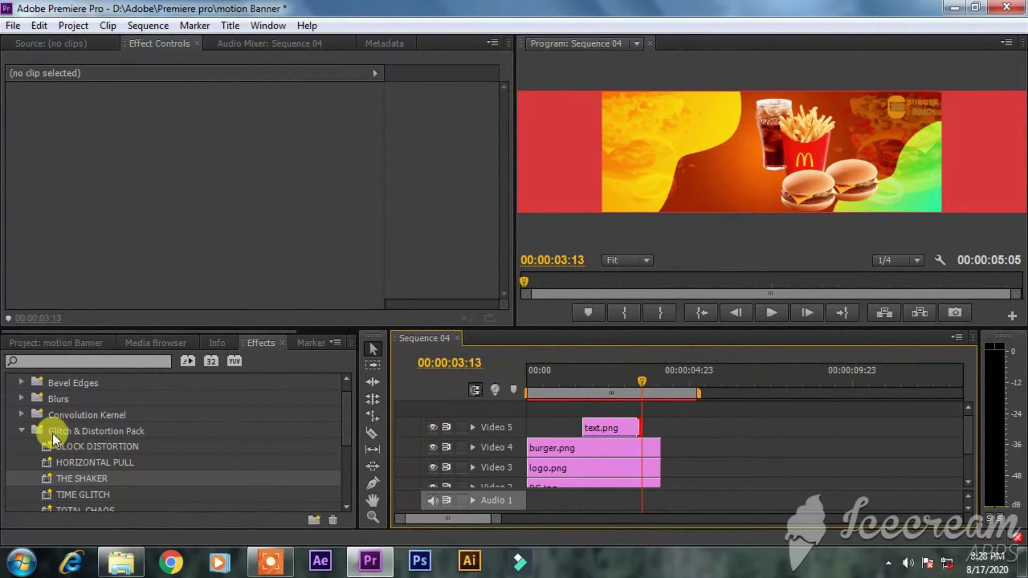
left_click(22, 431)
left_click(65, 343)
left_click_drag(81, 437, 641, 427)
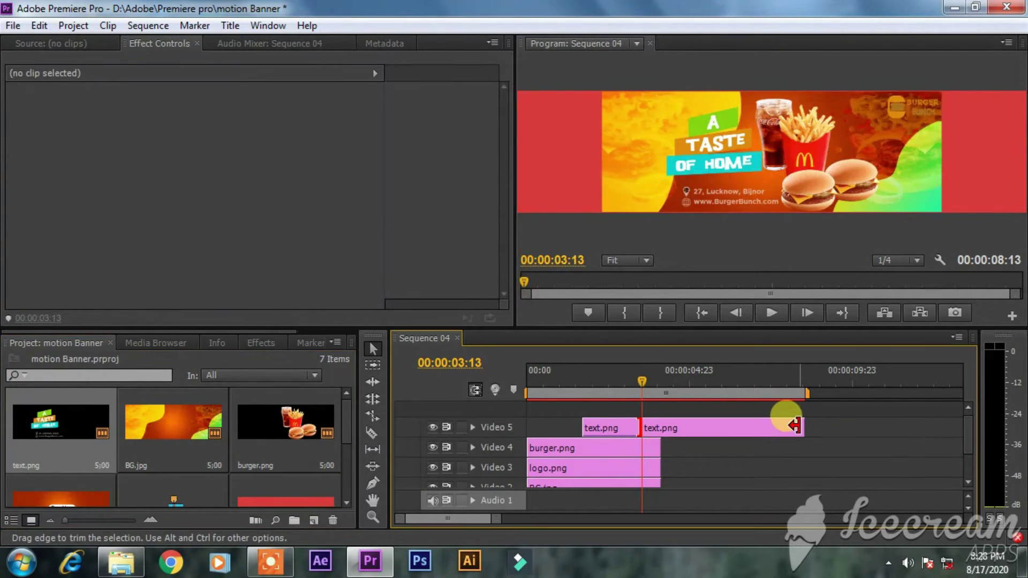
left_click_drag(796, 425, 659, 431)
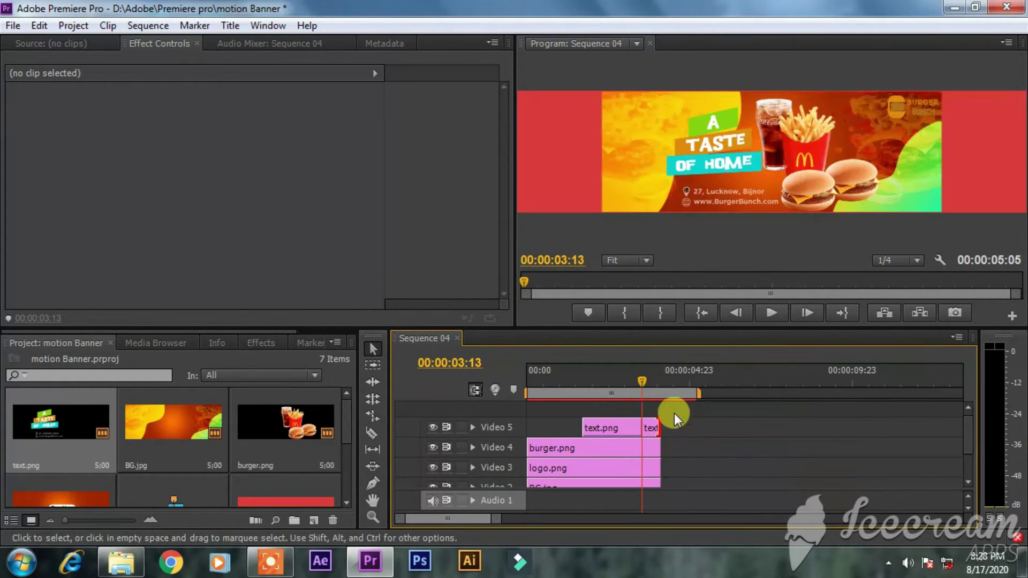
- Play the text animation from about 00:00:01:19 and review the change between the two text.png clips
left_click(632, 381)
key("space")
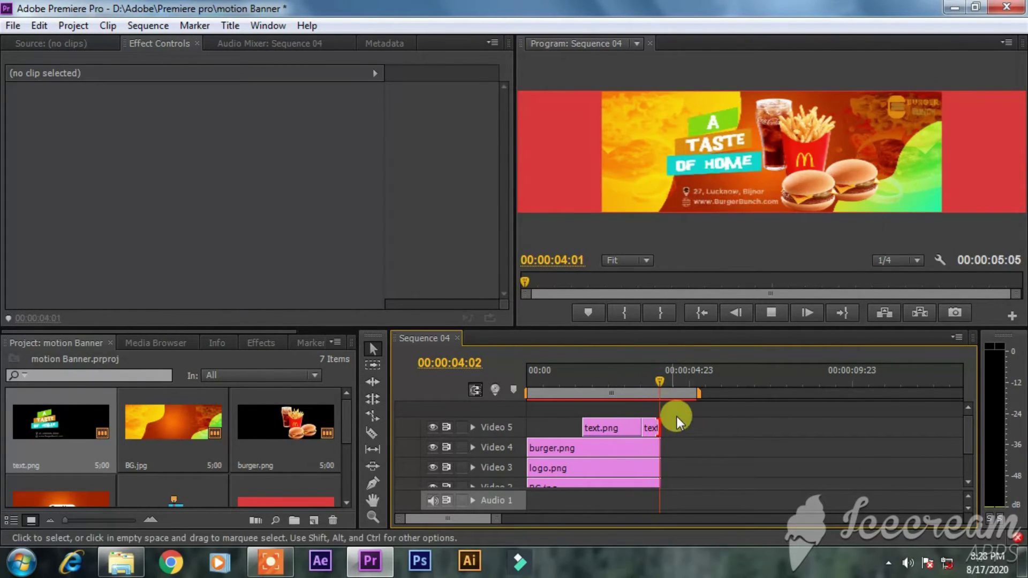
key("space")
left_click(586, 377)
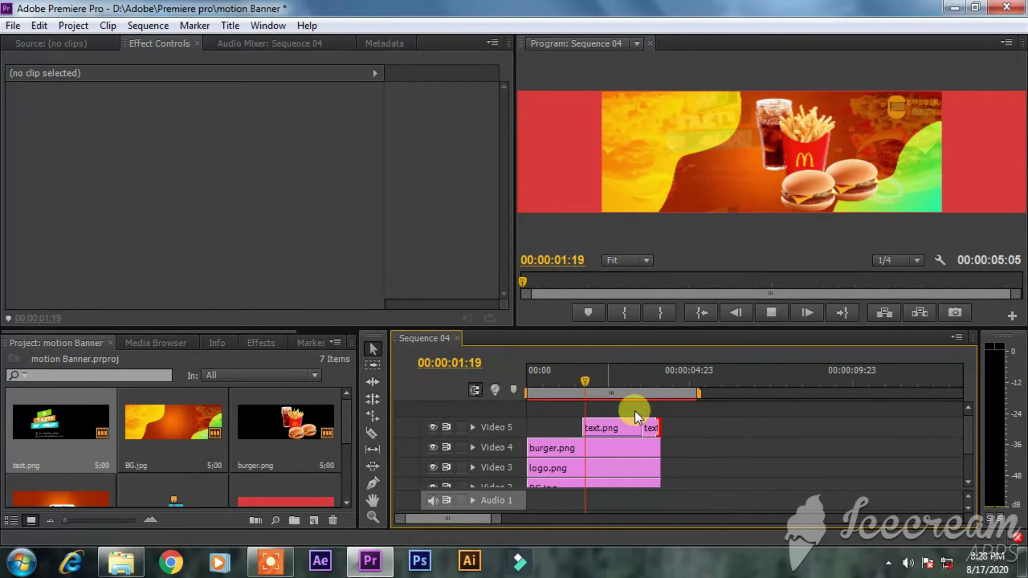
key("space")
key("space")
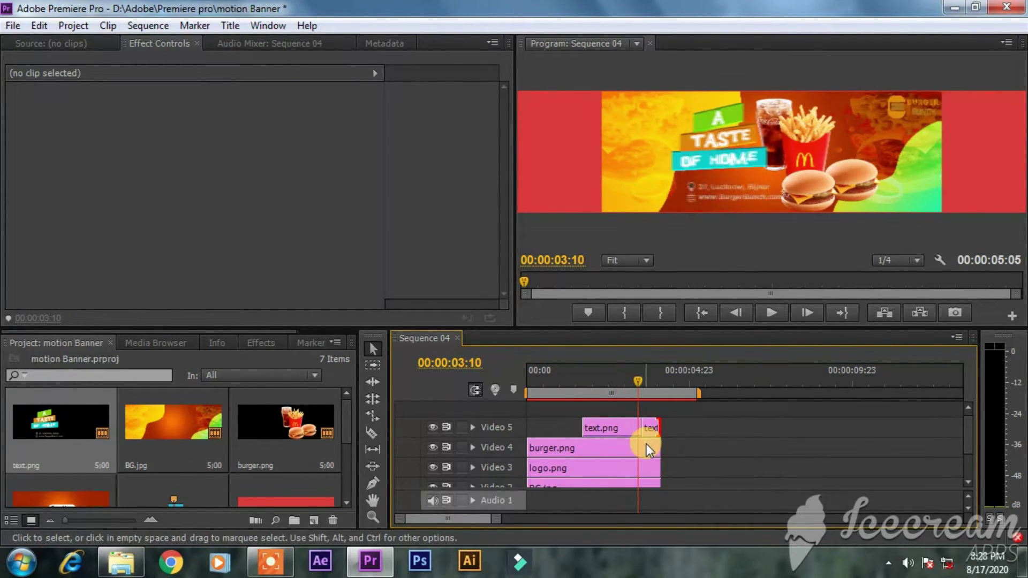
left_click_drag(637, 384, 610, 384)
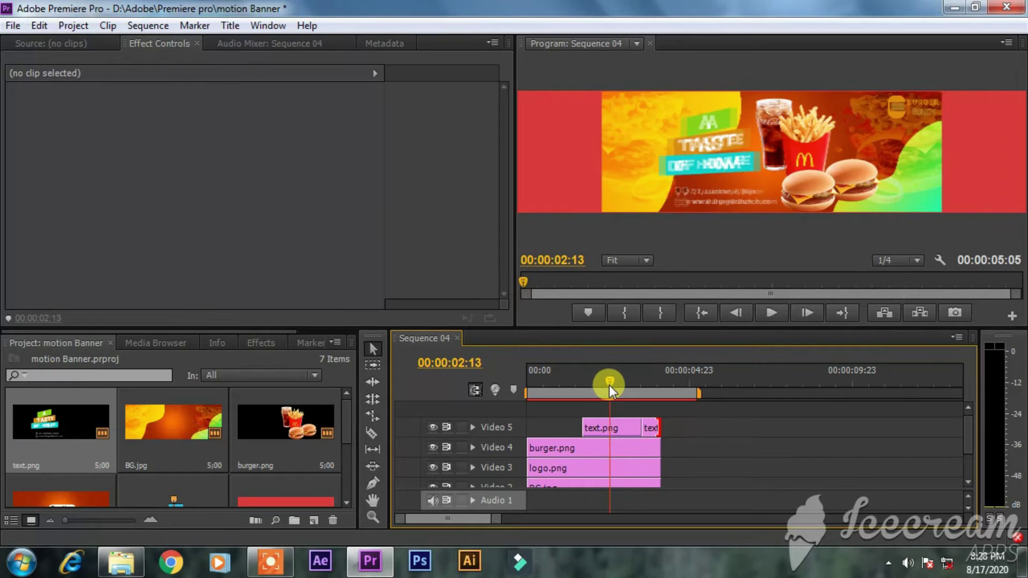
- Move the cut between the two text.png clips to about 00:00:02:18, ending the second level with the clips below, and review the transition
mouse_move(632, 431)
left_mouse_down()
mouse_move(621, 427)
mouse_move(653, 427)
mouse_move(608, 426)
mouse_move(654, 426)
mouse_move(621, 426)
left_mouse_up()
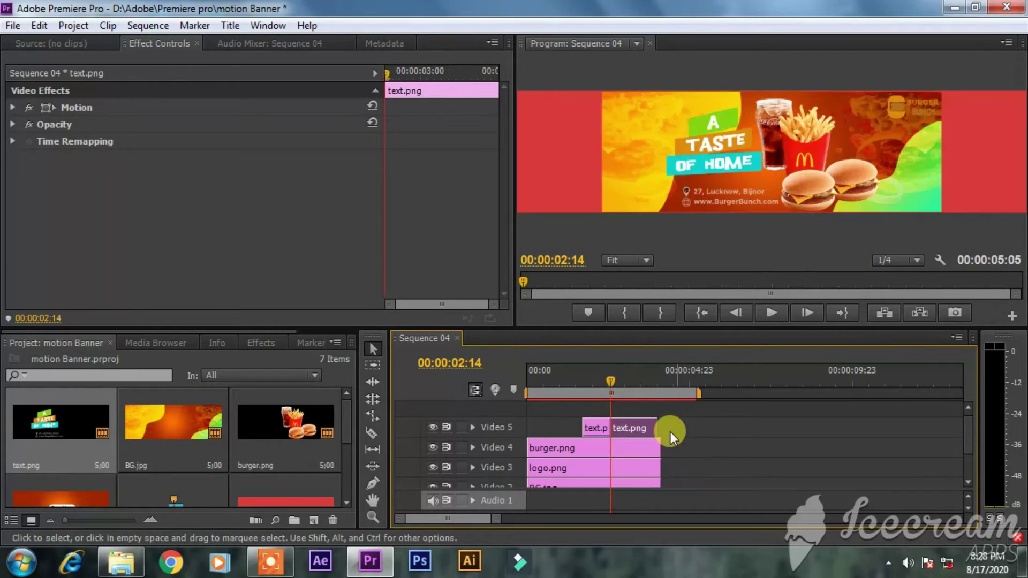
left_click(650, 426)
left_click(599, 384)
left_click_drag(598, 384, 582, 388)
key("space")
mouse_move(618, 427)
left_mouse_down()
mouse_move(632, 427)
mouse_move(616, 427)
left_mouse_up()
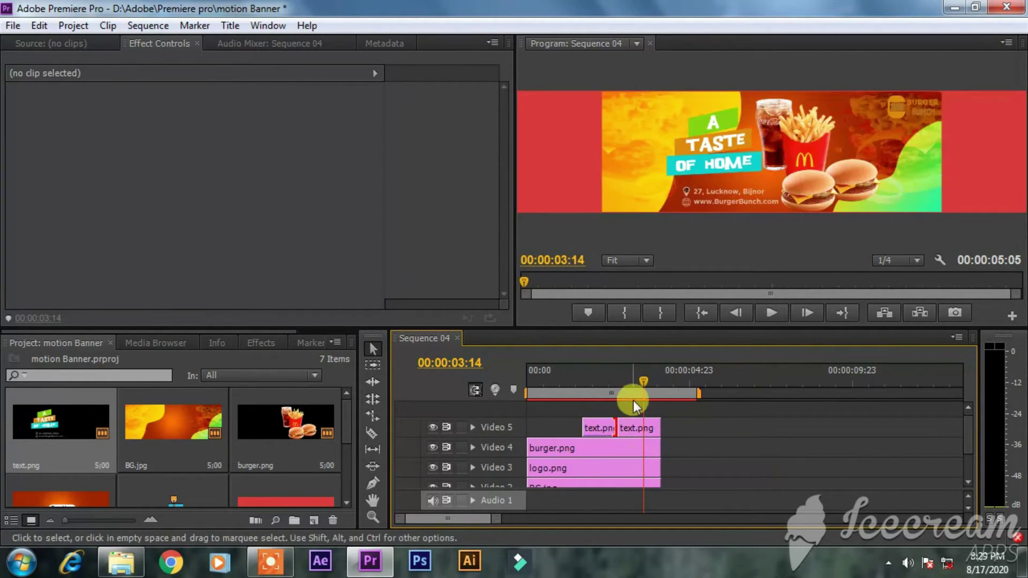
left_click_drag(640, 384, 612, 394)
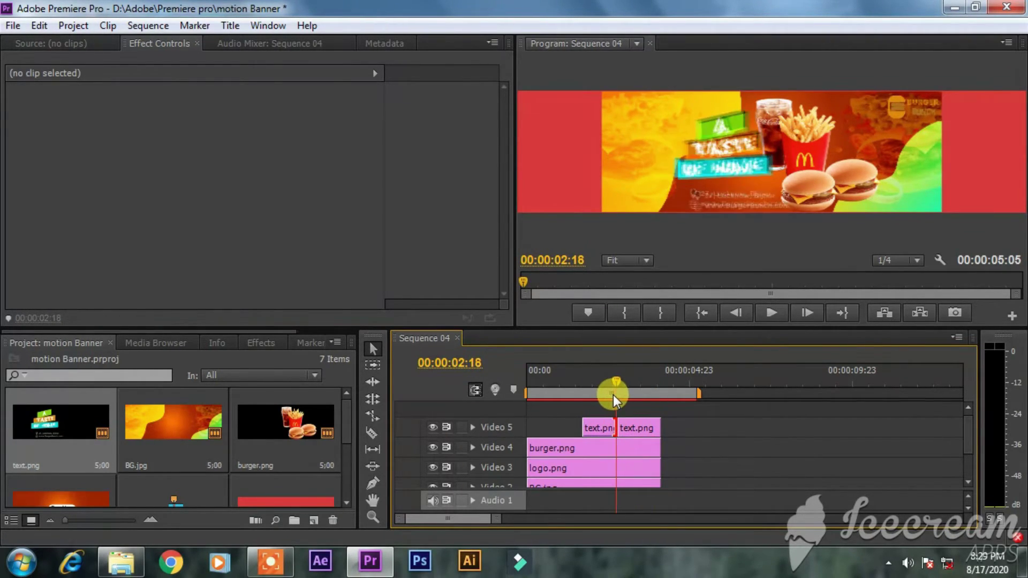
left_click(370, 415)
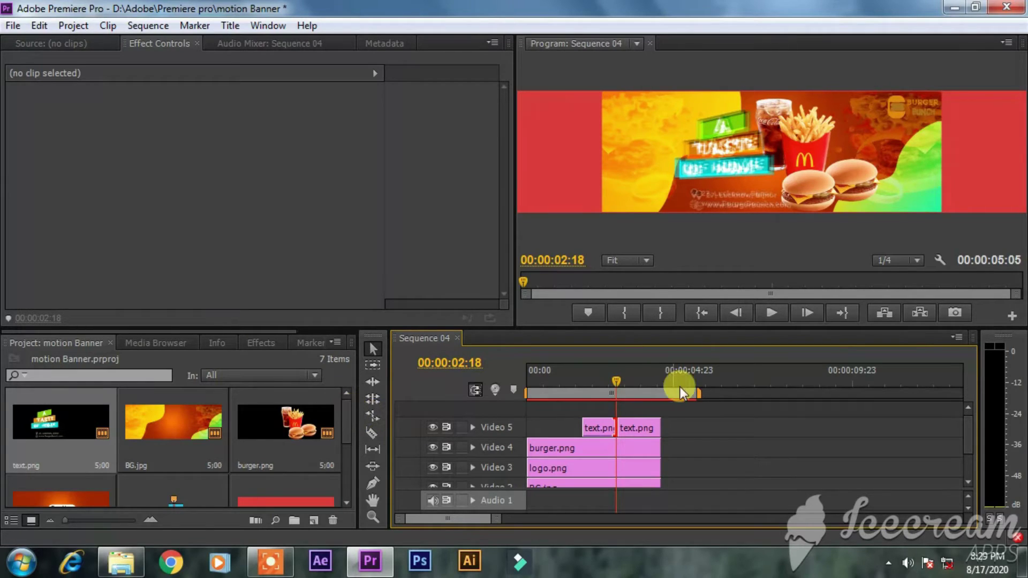
mouse_move(606, 380)
left_mouse_down()
mouse_move(571, 378)
mouse_move(593, 384)
left_mouse_up()
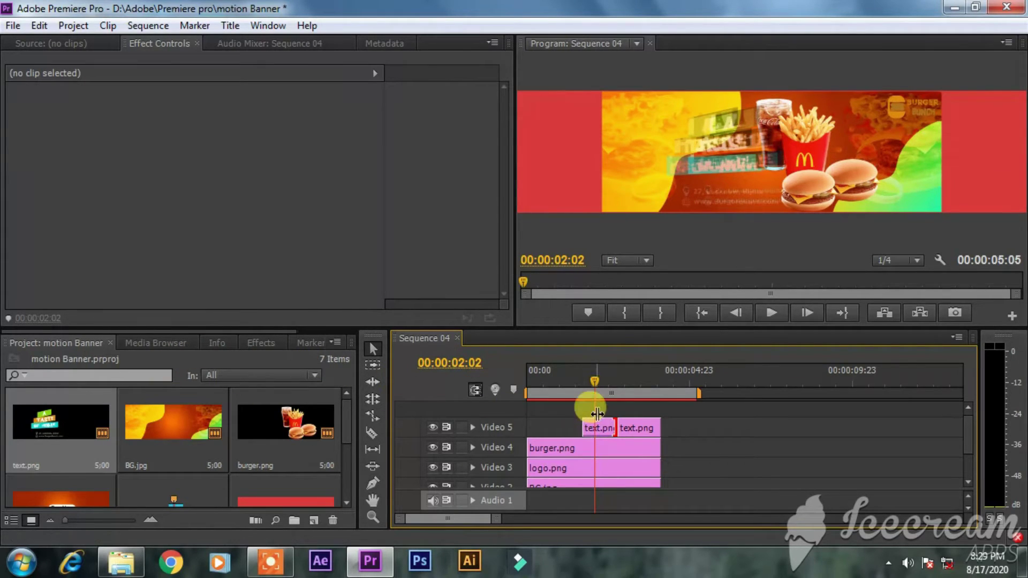
- Set the playhead to 00:00:01:17 and import the gltchgltch_1 and gltchgltch_7 WAV files from the Music folder into the project
left_click_drag(586, 386, 583, 381)
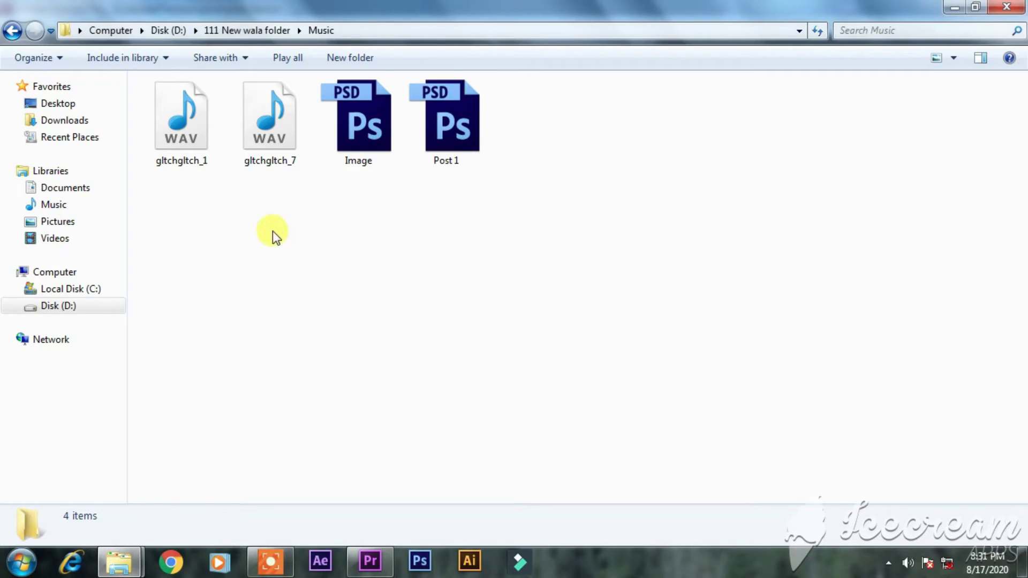
left_click_drag(289, 224, 184, 140)
left_click(255, 238)
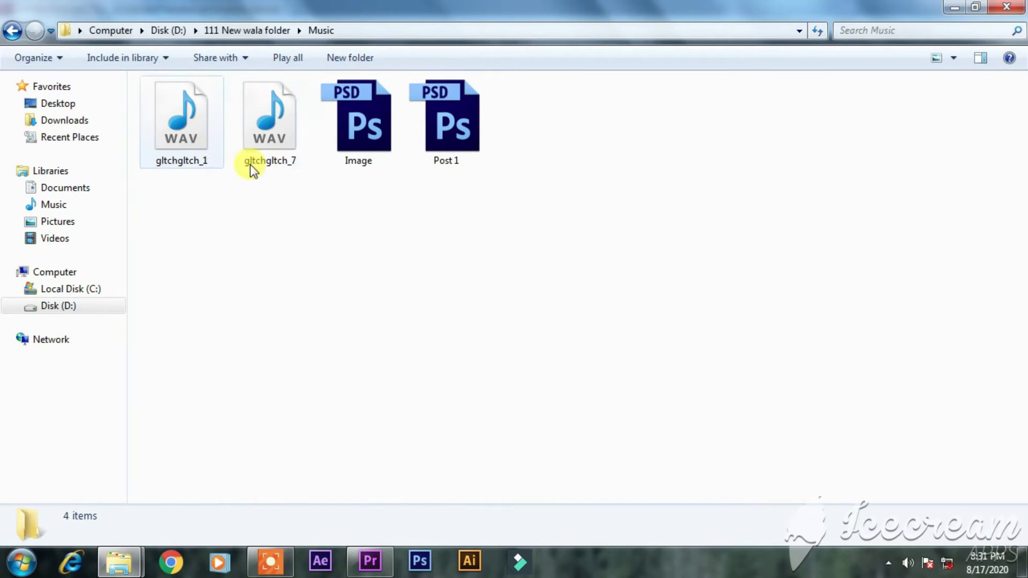
left_click_drag(262, 206, 278, 483)
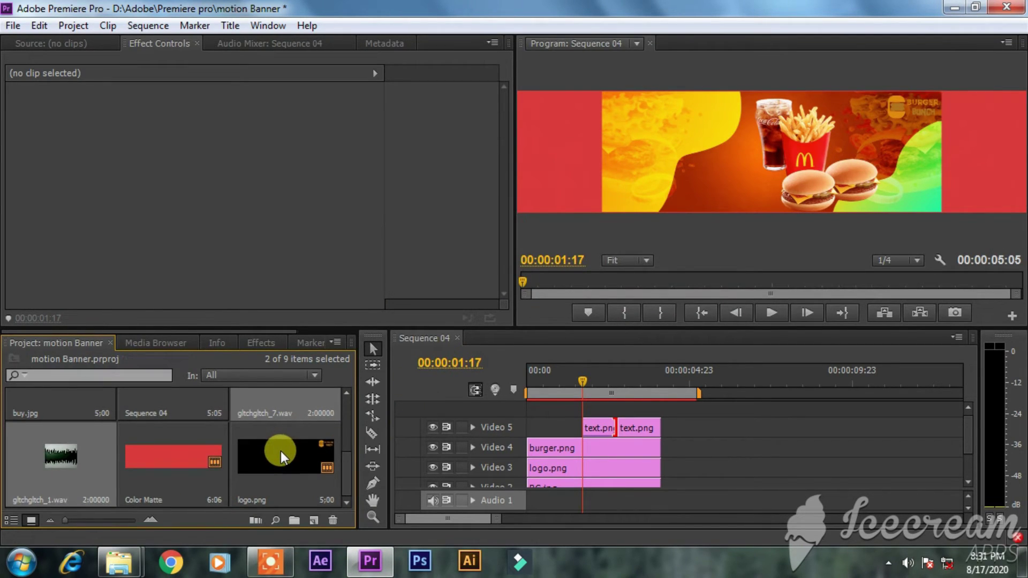
- Place gltchgltch_1.wav on Audio 1 at 00:00:01:17 and expand that track to show the waveform
mouse_move(64, 467)
left_mouse_down()
mouse_move(373, 468)
mouse_move(567, 517)
mouse_move(585, 499)
left_mouse_up()
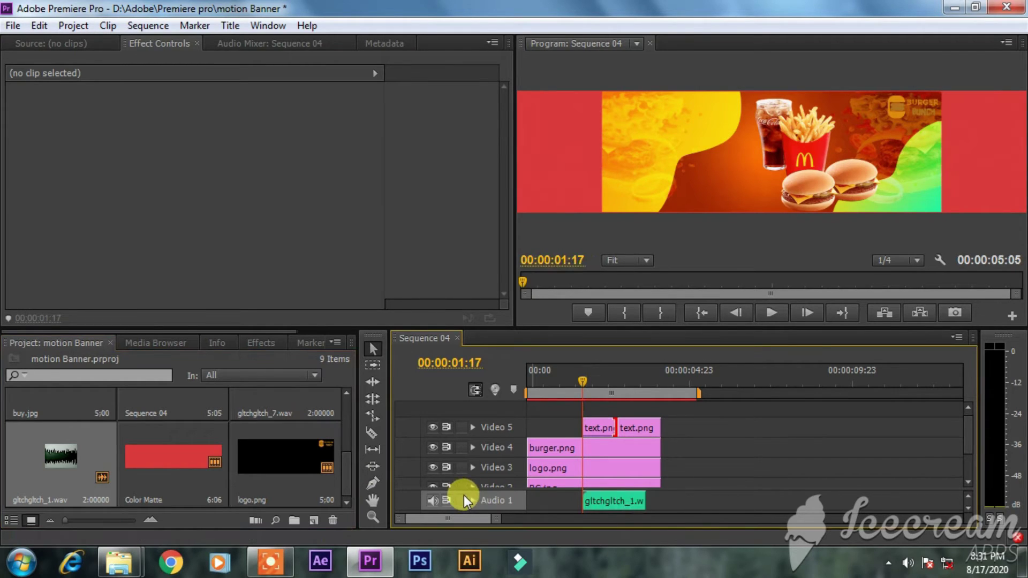
left_click(461, 500)
left_click(461, 500)
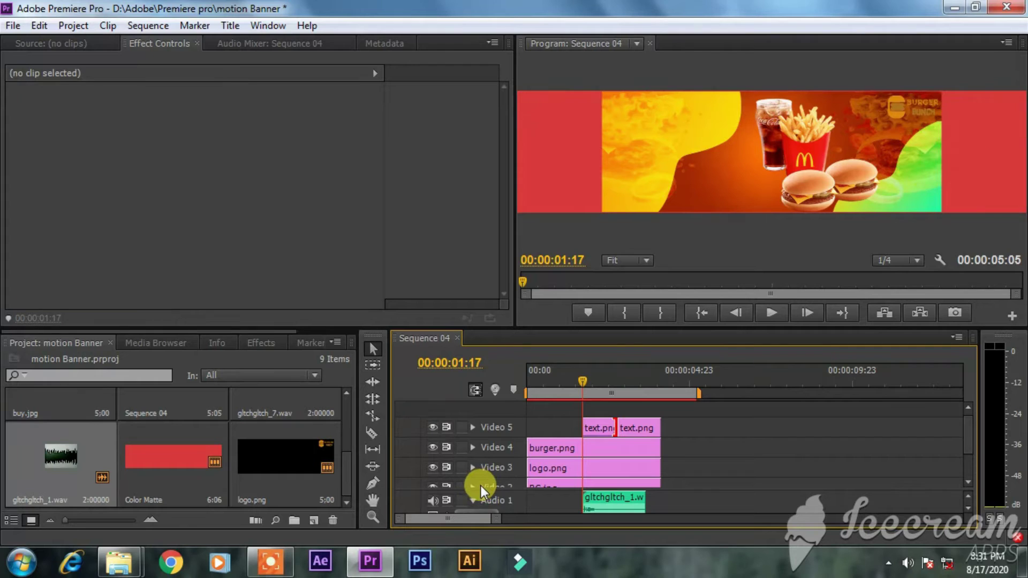
left_click(481, 487)
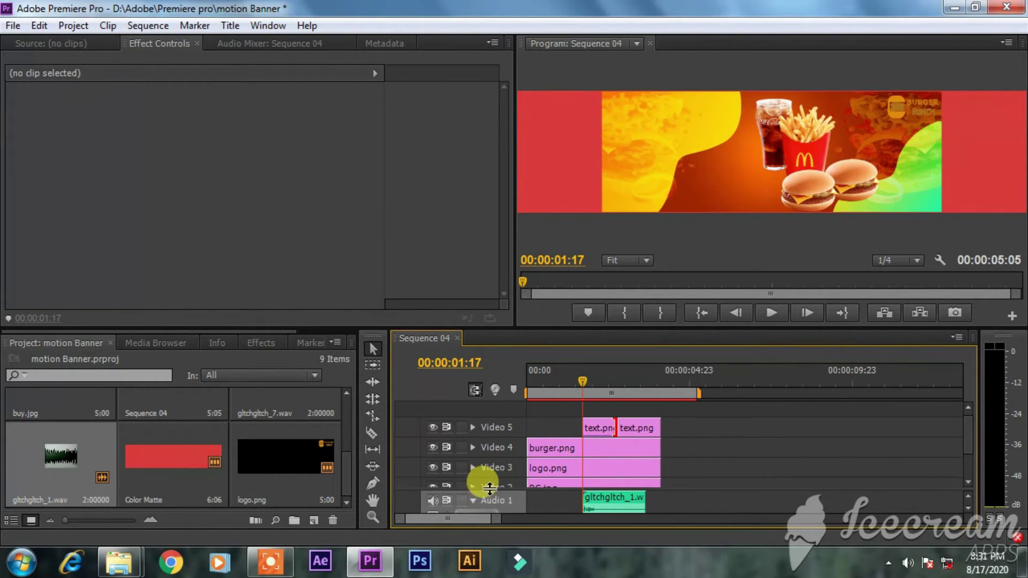
left_click_drag(488, 486, 531, 503)
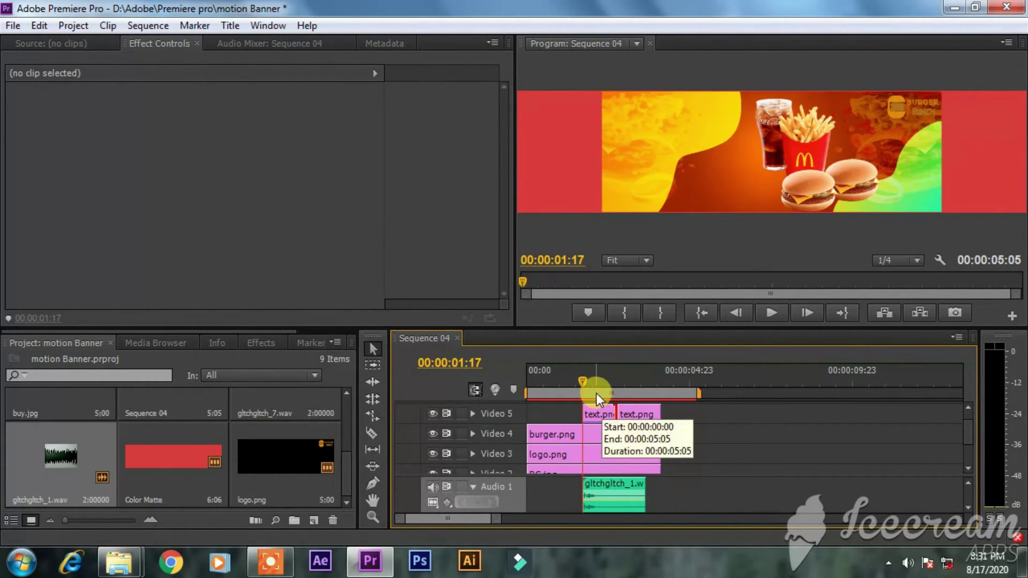
- Play the text animation with the glitch sound, then remove gltchgltch_1.wav from Audio 1
key("space")
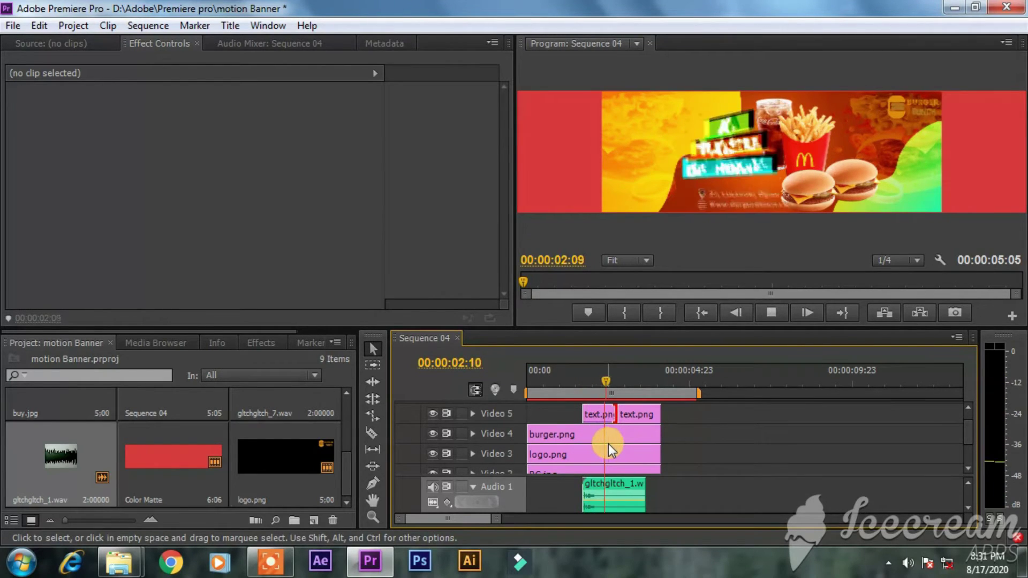
key("space")
left_click_drag(612, 388, 589, 383)
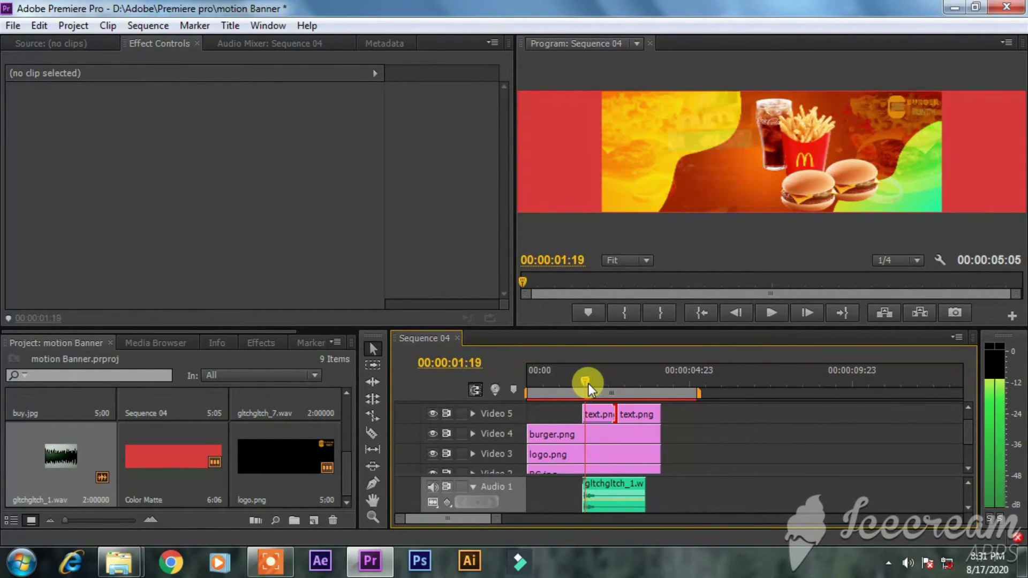
left_click(614, 496)
key("Delete")
- Load gltchgltch_7.wav into the source view and place it on Audio 1 at the start of the first text.png clip
left_click(332, 436)
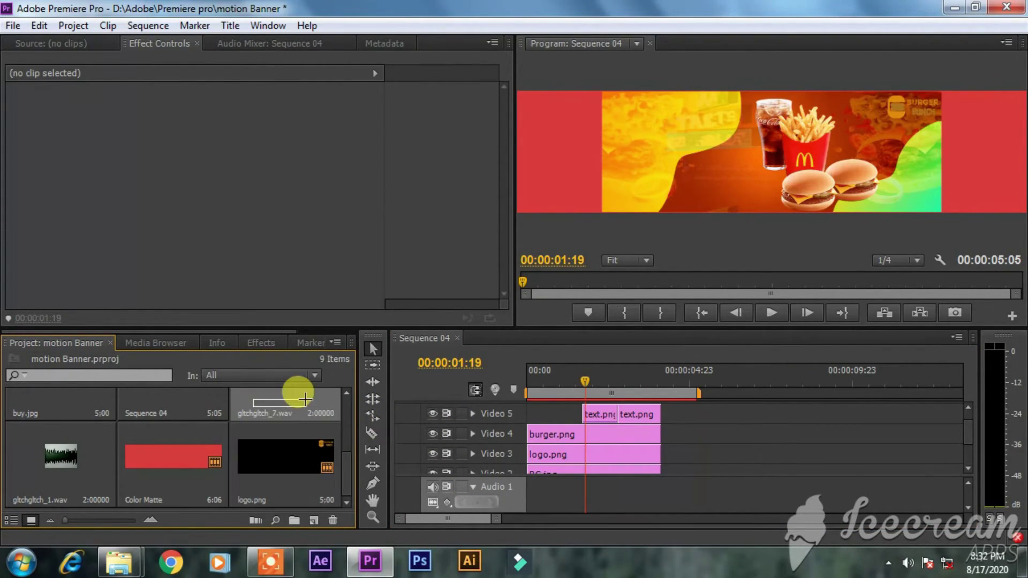
left_click(235, 394)
left_click(236, 395)
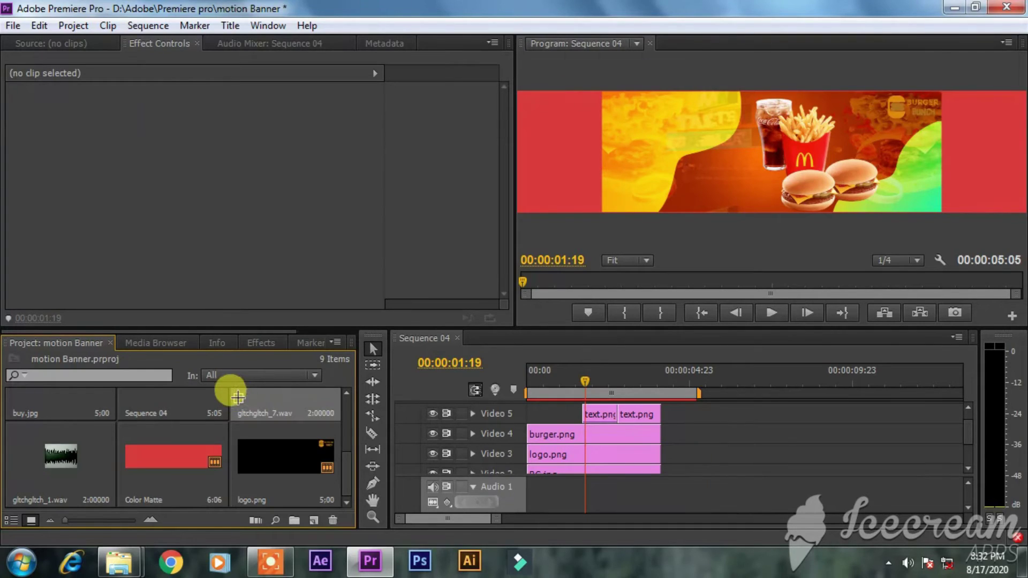
left_click(272, 407)
left_click(272, 406)
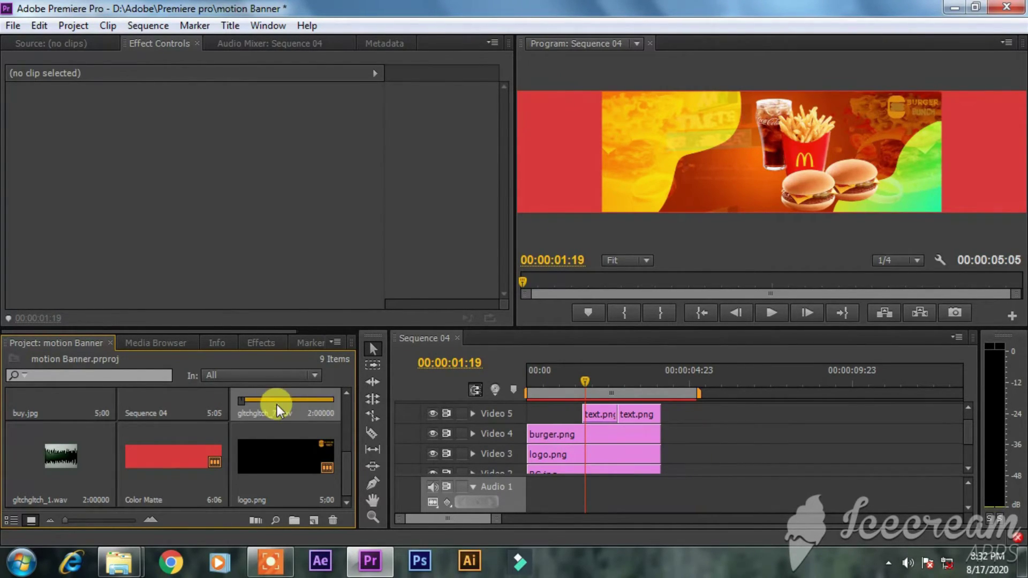
left_click(348, 394)
double_click(306, 396)
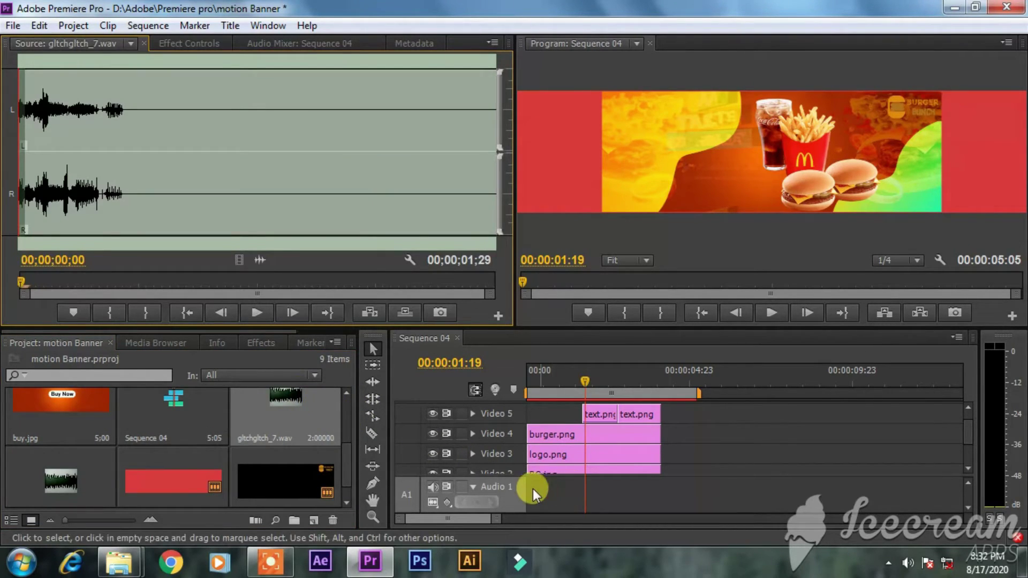
left_click_drag(280, 413, 577, 489)
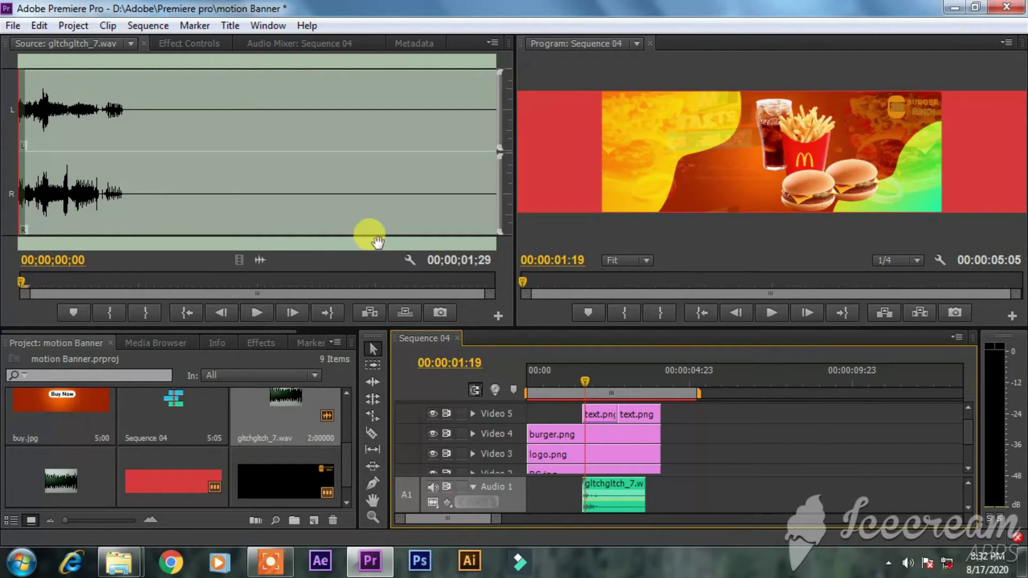
- Play the new glitch sound and trim gltchgltch_7.wav to end at 00:00:02:05
key("space")
key("space")
left_click_drag(610, 391, 598, 391)
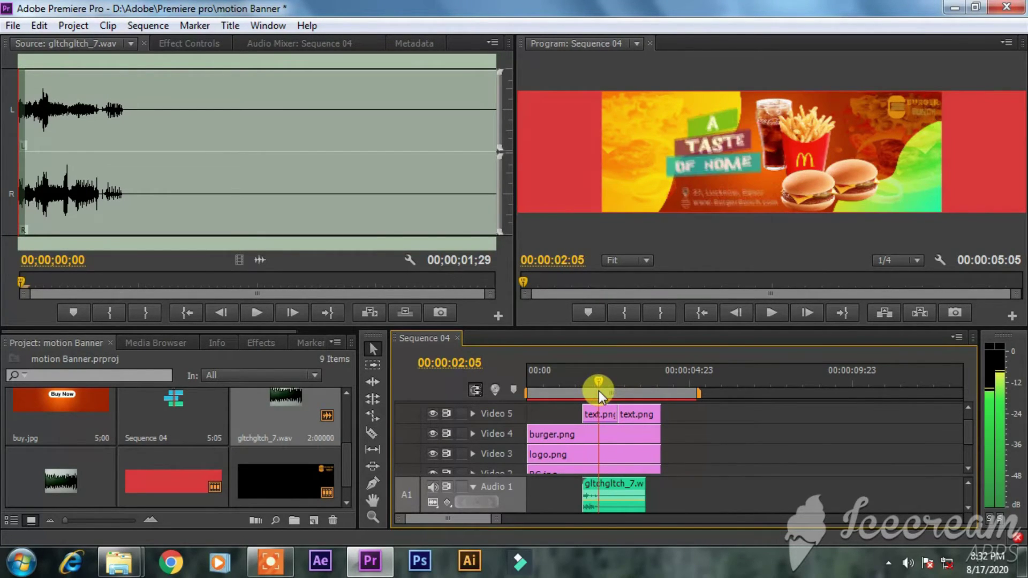
left_click_drag(643, 492, 598, 490)
- Place gltchgltch_1.wav directly after gltchgltch_7.wav, trim it to end level with the first text.png clip, and preview the result
left_click_drag(88, 471, 660, 503)
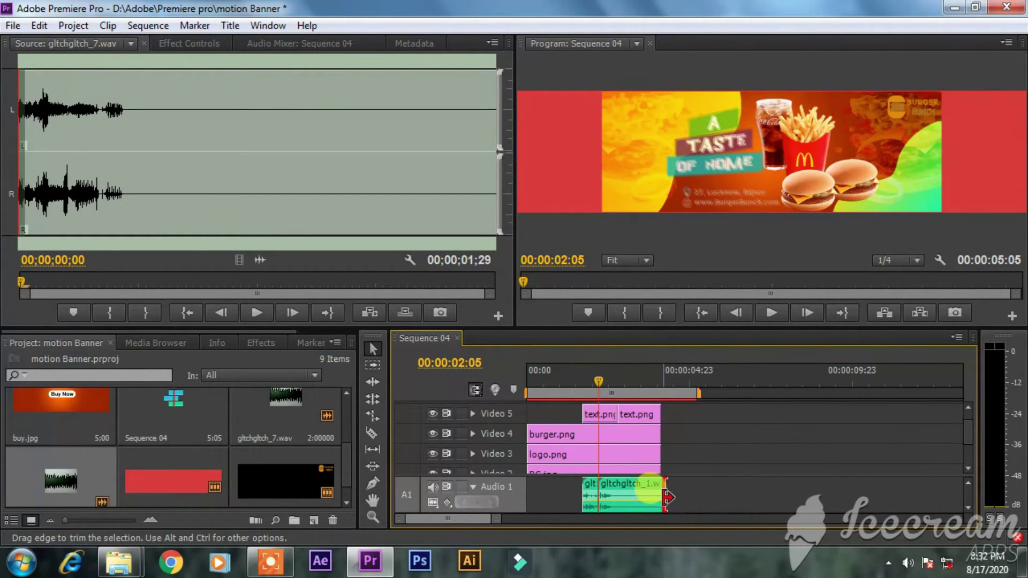
left_click_drag(661, 495, 613, 491)
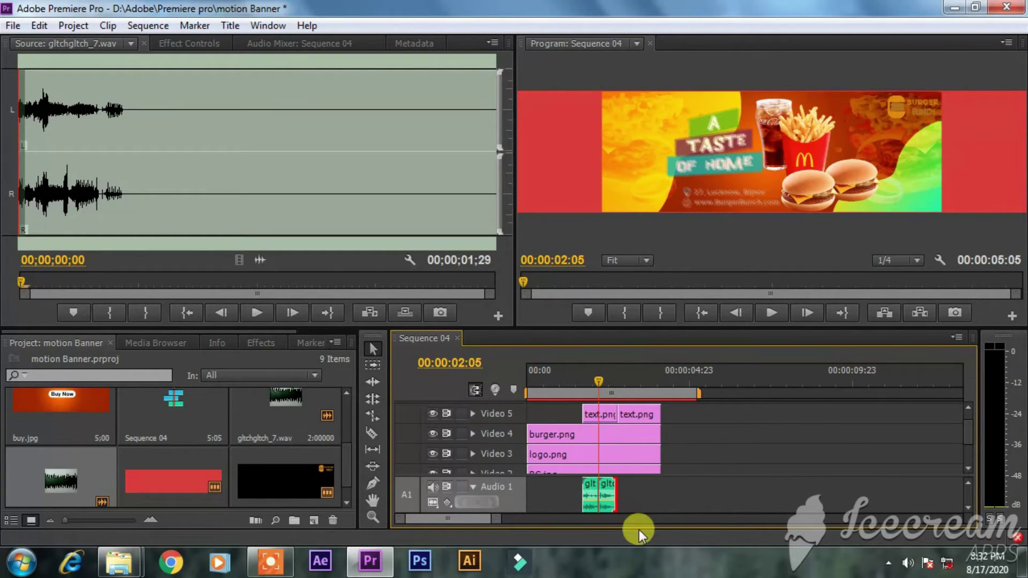
left_click(587, 381)
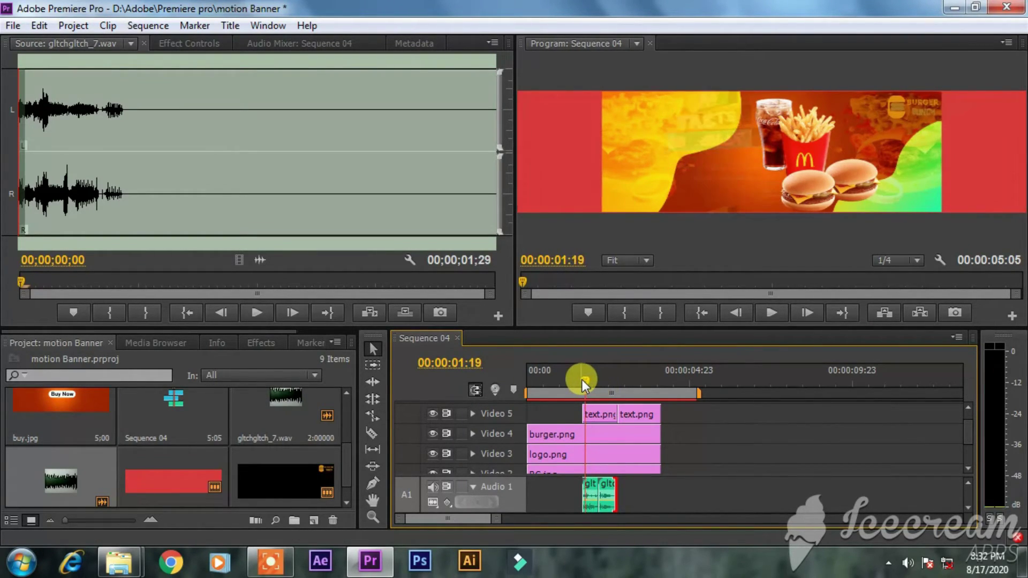
key("space")
key("space")
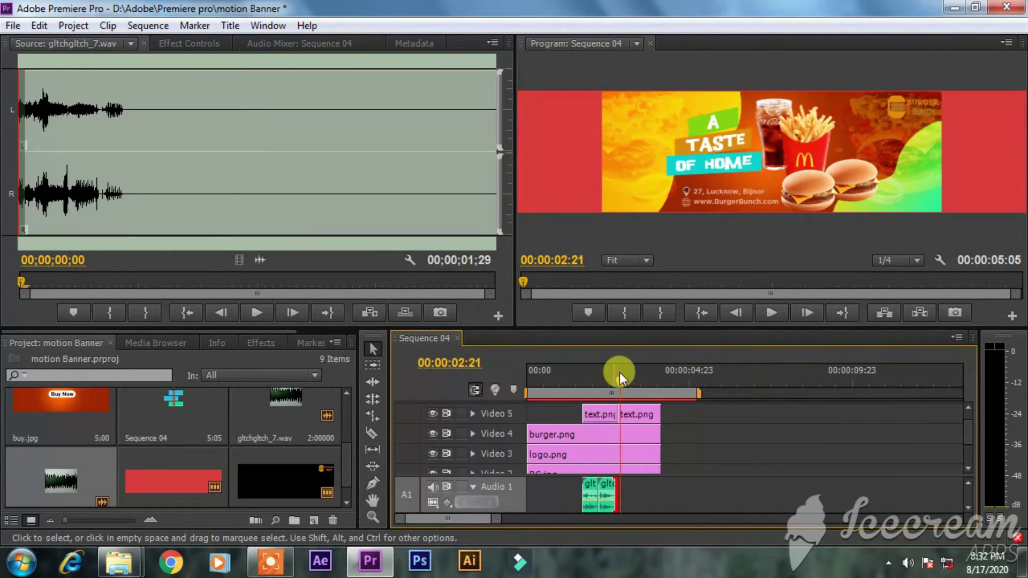
- Swap the two glitch sounds on Audio 1 so gltchgltch_1.wav precedes gltchgltch_7.wav, and play from the start of the text animation
left_click(615, 375)
left_click(586, 482)
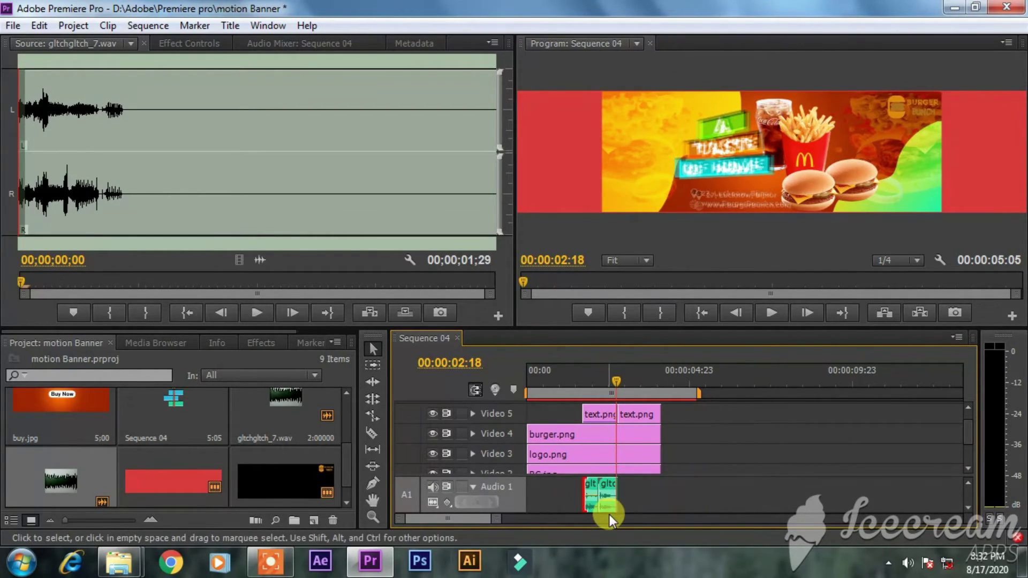
left_click(589, 503)
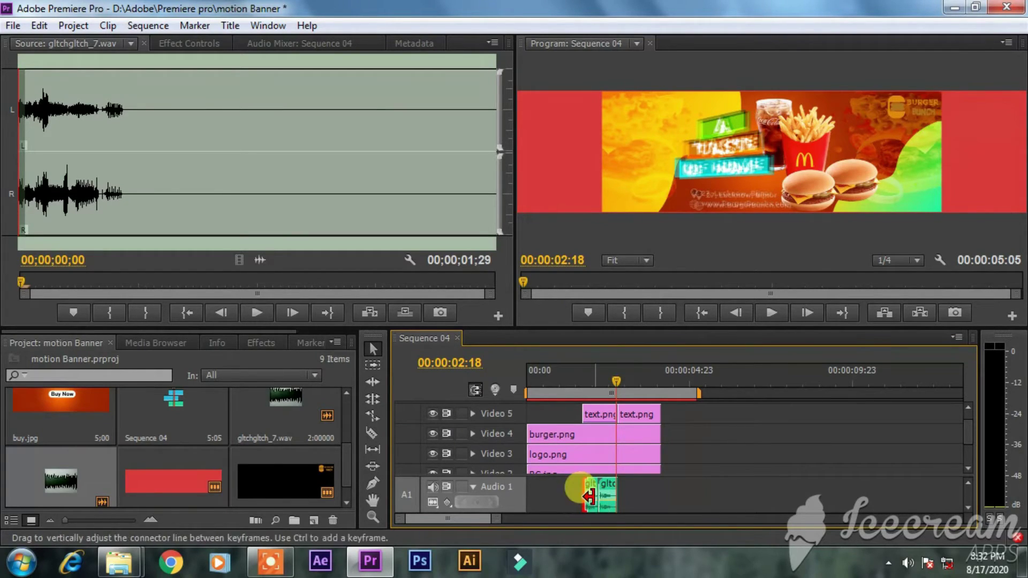
double_click(602, 489)
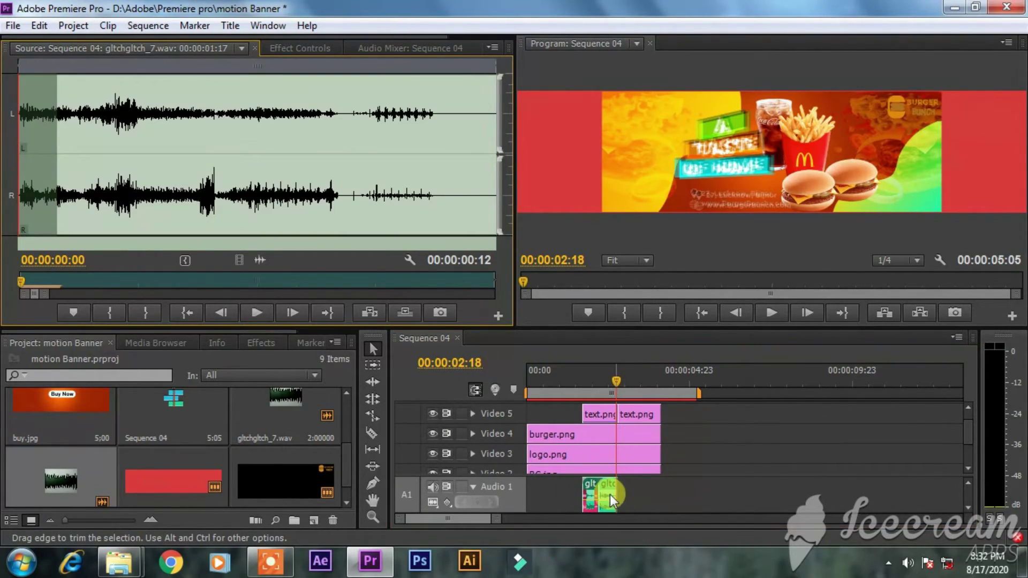
left_click_drag(610, 497, 589, 496)
left_click_drag(612, 381, 579, 379)
key("space")
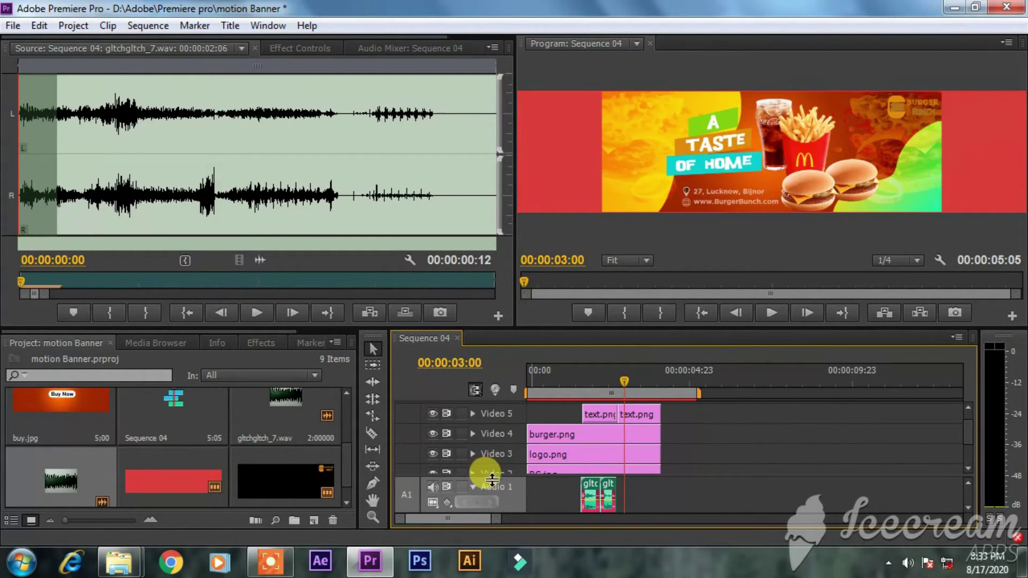
- Place buy.jpg on Video 2 at 00:00:04:03, directly after BG.jpg, ending level with the Color Matte clip
left_click_drag(491, 476, 497, 483)
left_click_drag(969, 442, 952, 464)
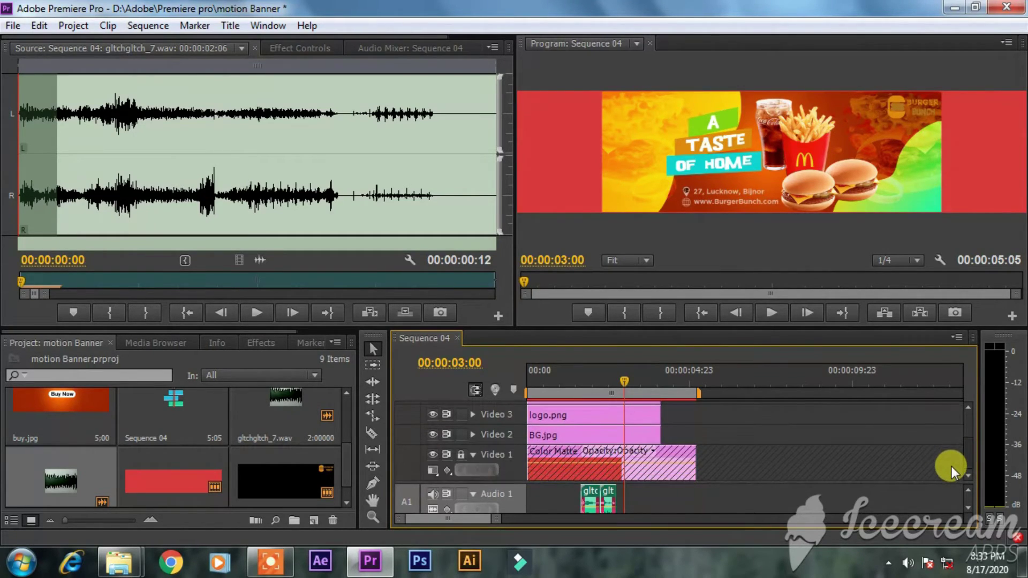
left_click_drag(659, 387, 663, 388)
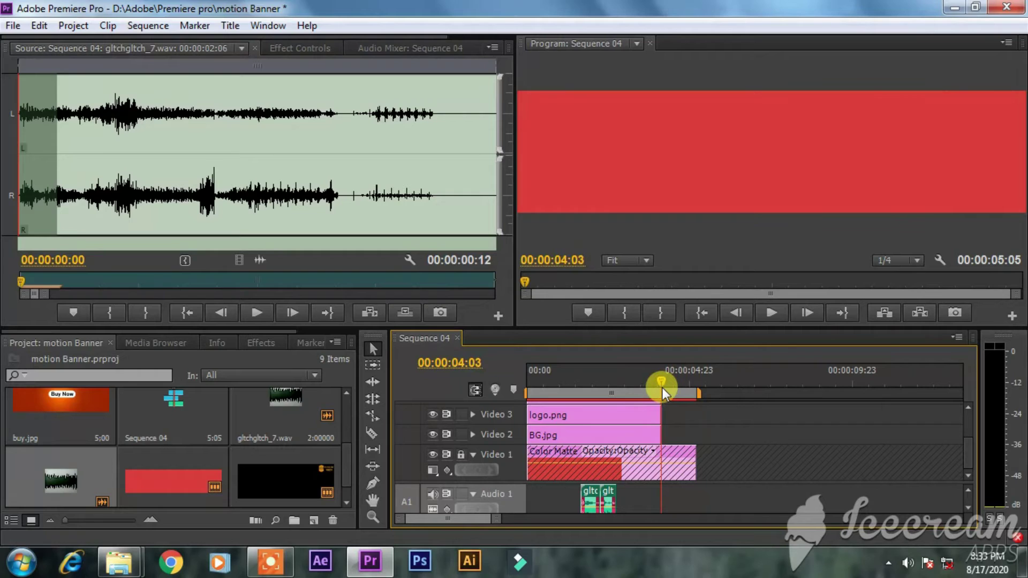
left_click_drag(62, 409, 694, 434)
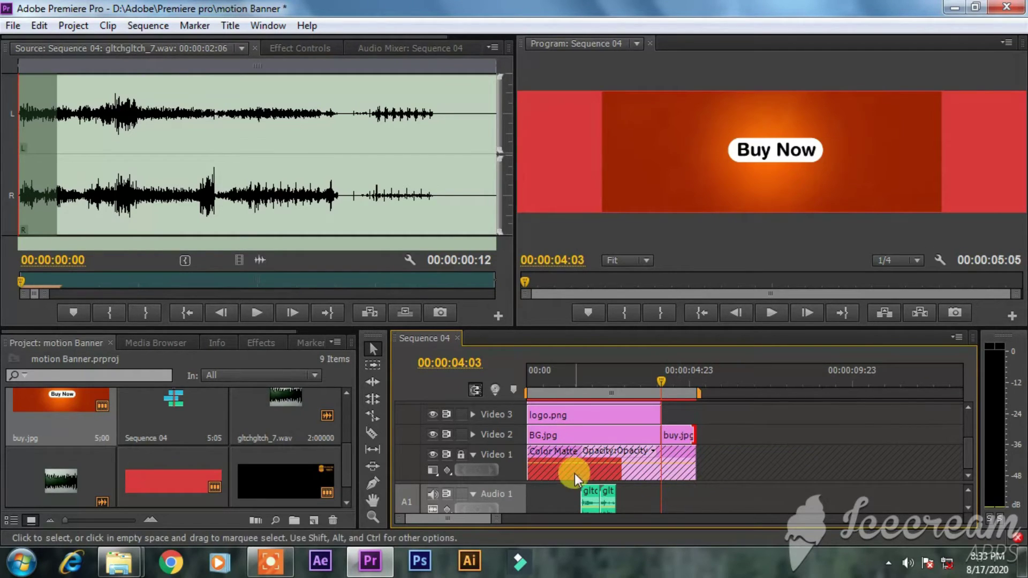
- Add starting Position, Scale and Opacity keyframes to buy.jpg at 00:00:04:03
left_click(284, 46)
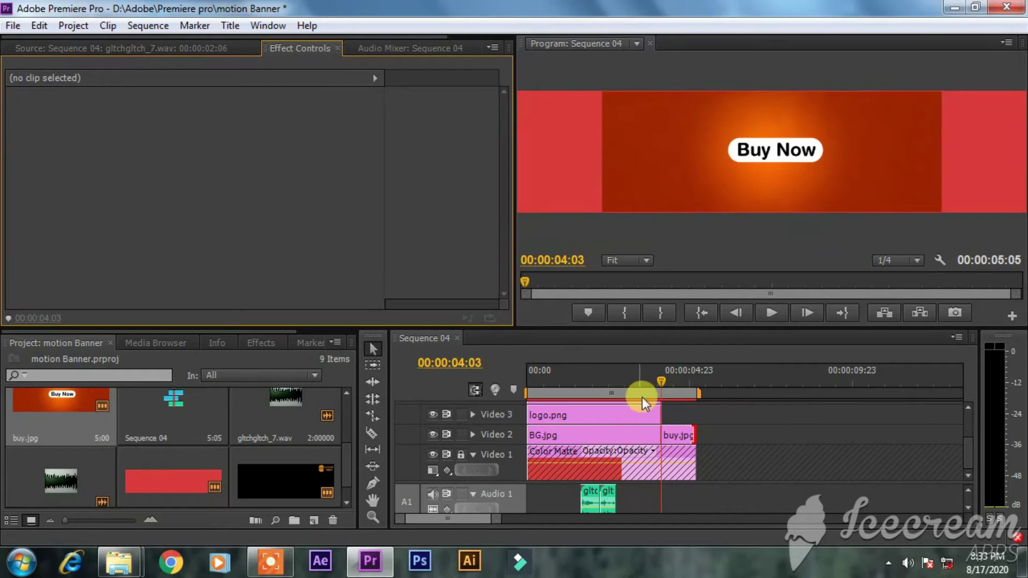
left_click(676, 434)
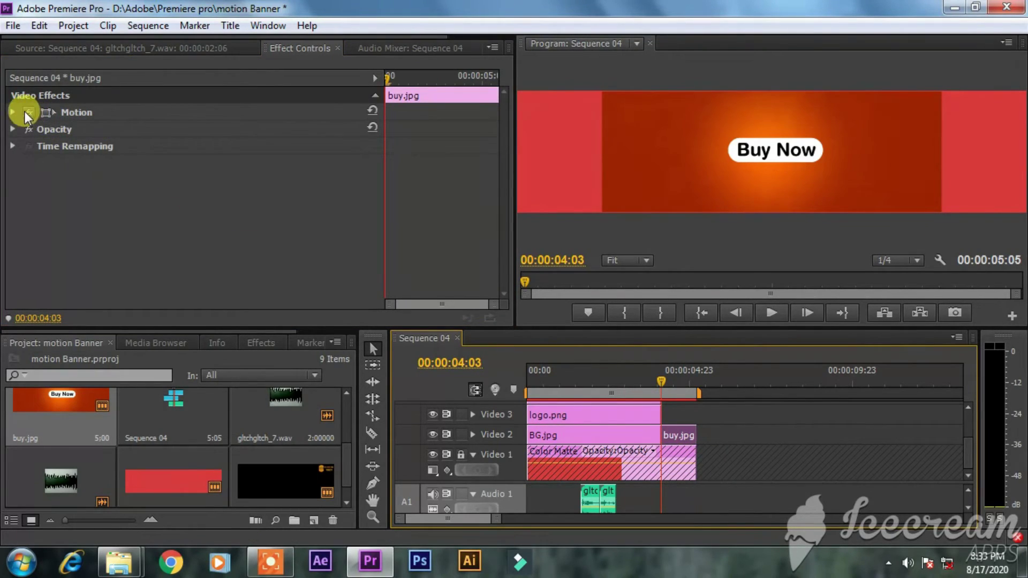
left_click(13, 146)
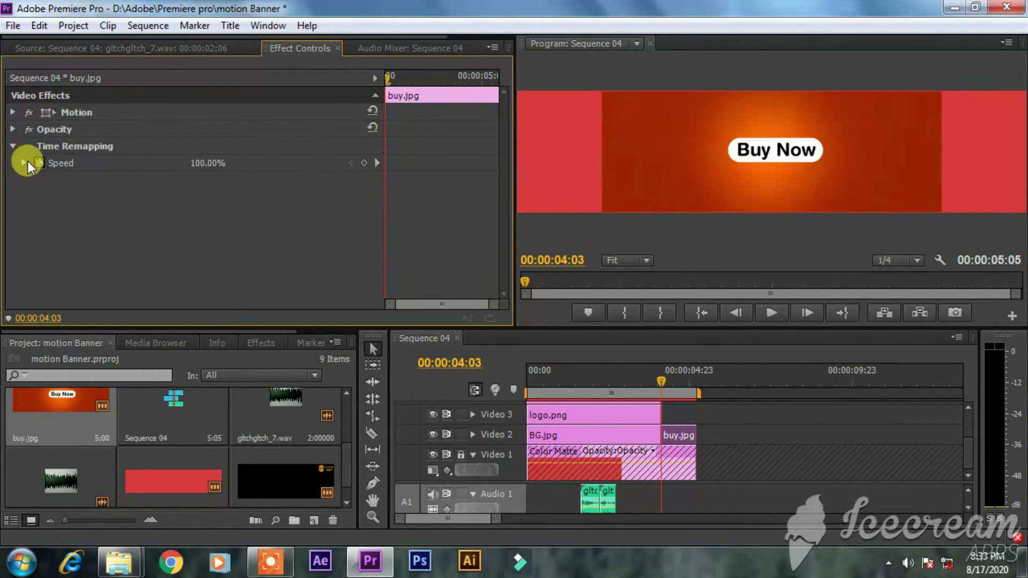
left_click(15, 145)
left_click(13, 129)
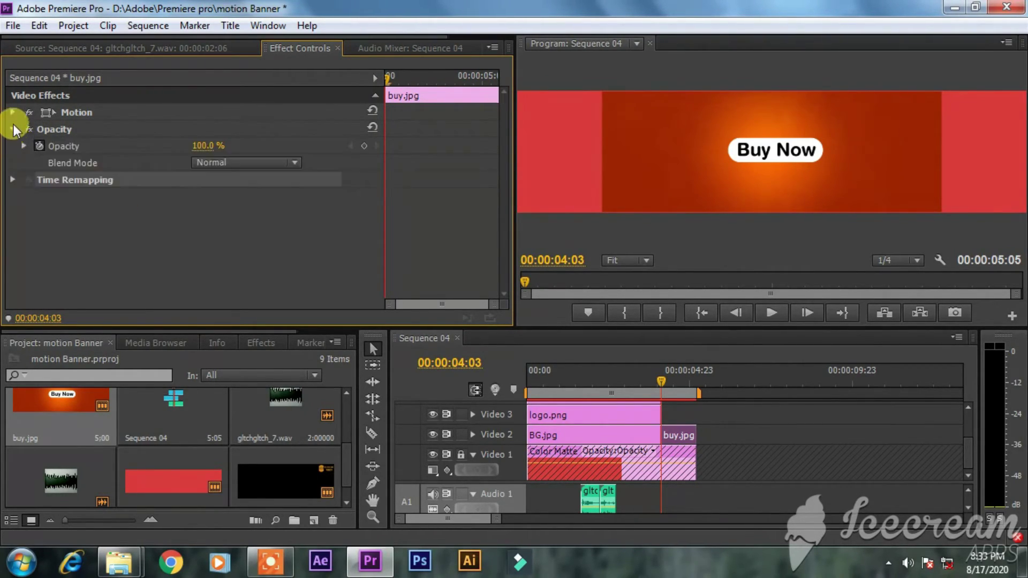
left_click(14, 112)
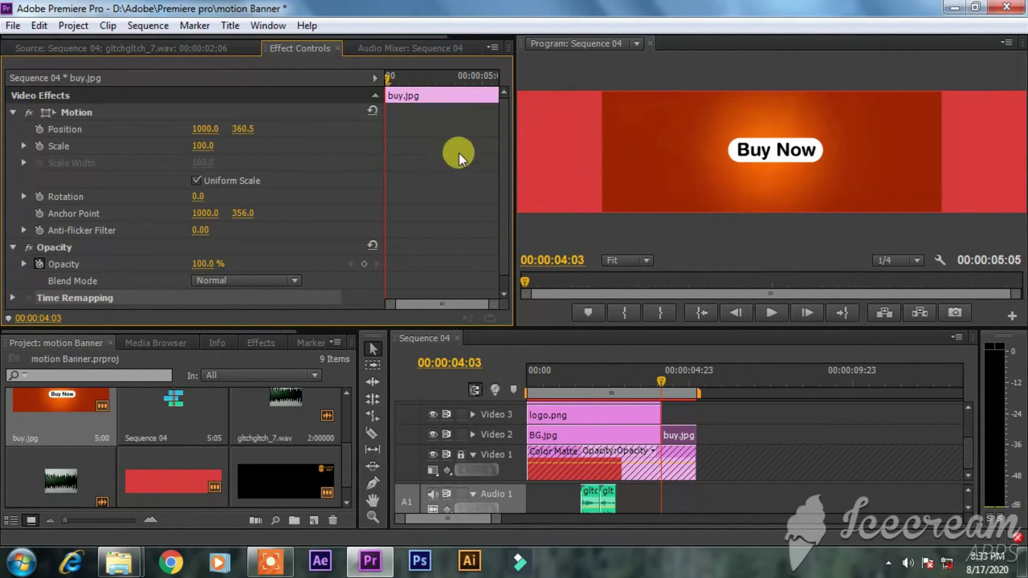
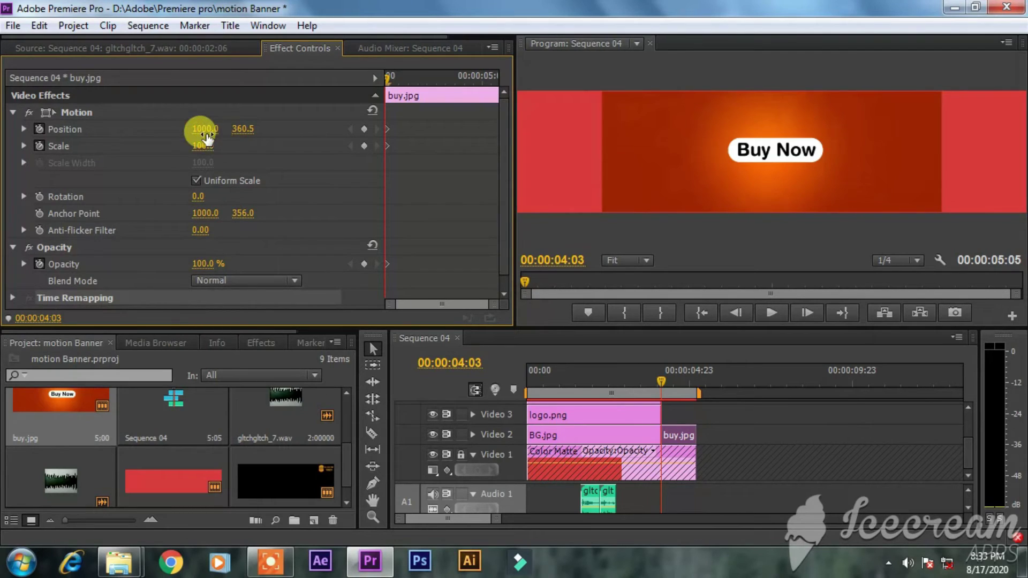
- Set buy.jpg's starting keyframes to horizontal position 1537, Scale 0 and Opacity 0%
left_click_drag(205, 133, 16, 141)
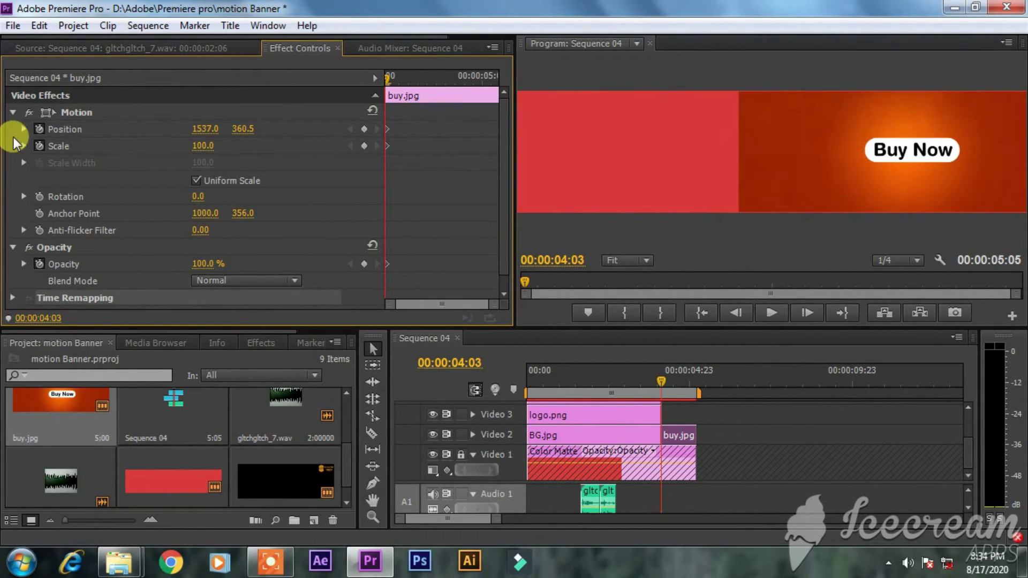
left_click(203, 146)
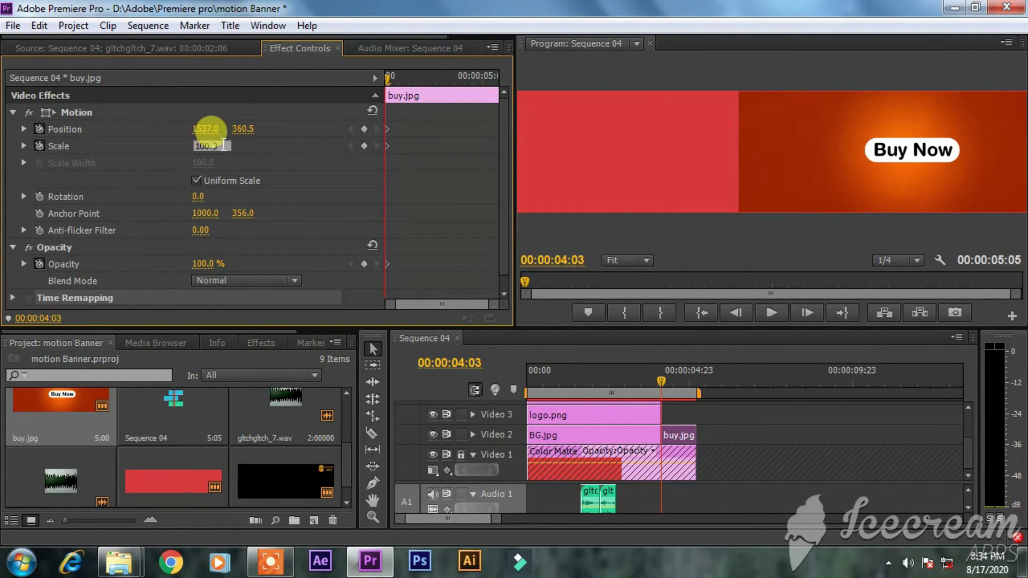
left_click(204, 145)
left_click_drag(209, 149, 156, 148)
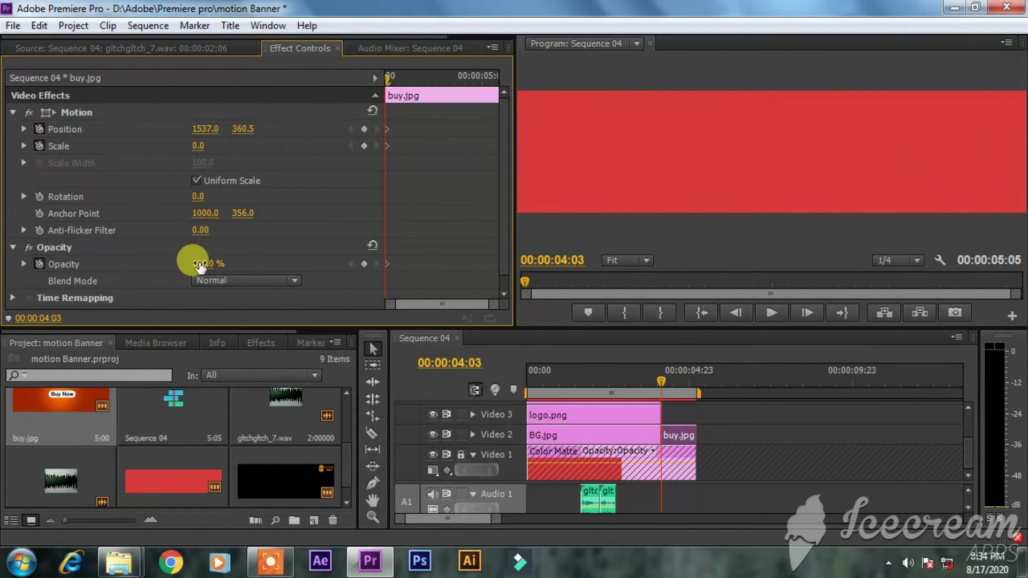
type("0")
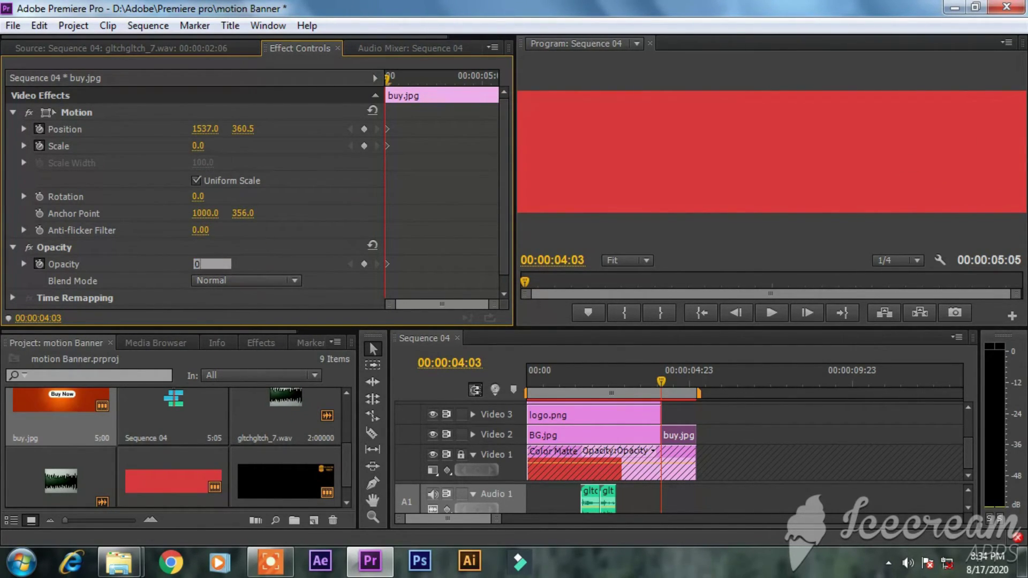
- At 00:00:04:14, keyframe buy.jpg with Opacity 100%, Scale 100 and horizontal position 1000
left_click_drag(388, 79, 439, 89)
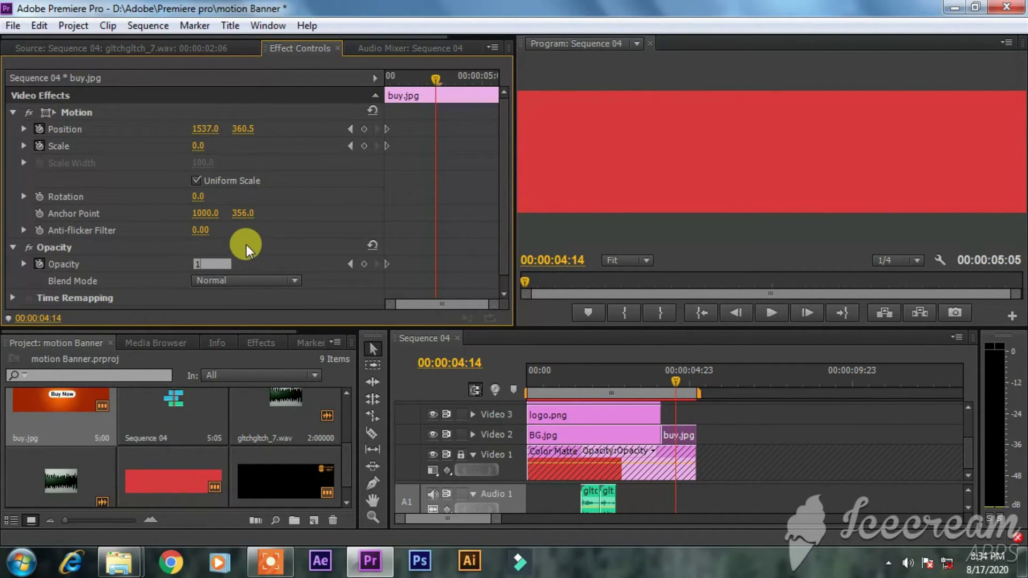
left_click(199, 145)
type("100")
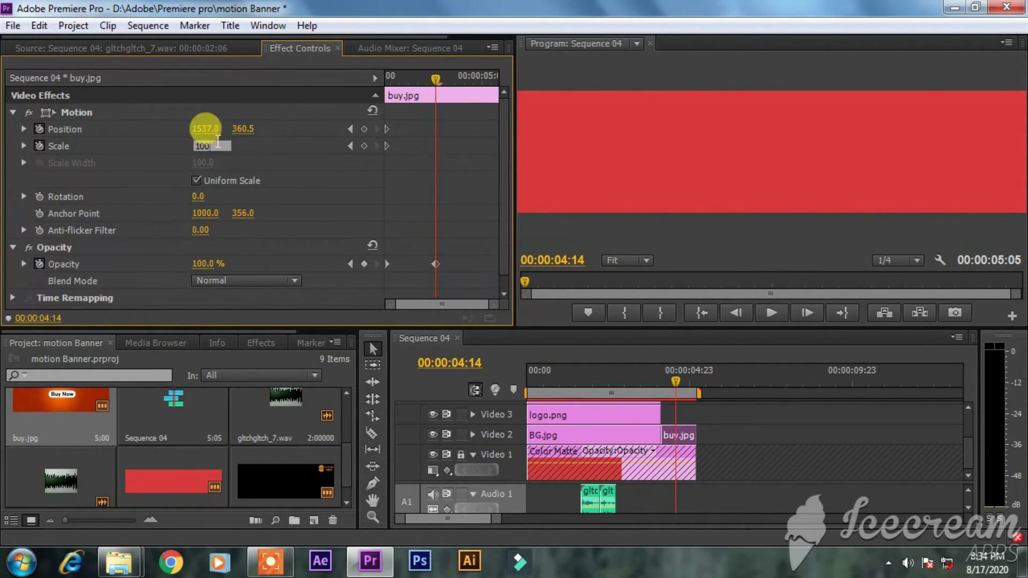
left_click(210, 130)
type("100")
left_click(206, 148)
type("0")
key("Return")
mouse_move(680, 375)
left_mouse_down()
mouse_move(656, 378)
mouse_move(675, 382)
left_mouse_up()
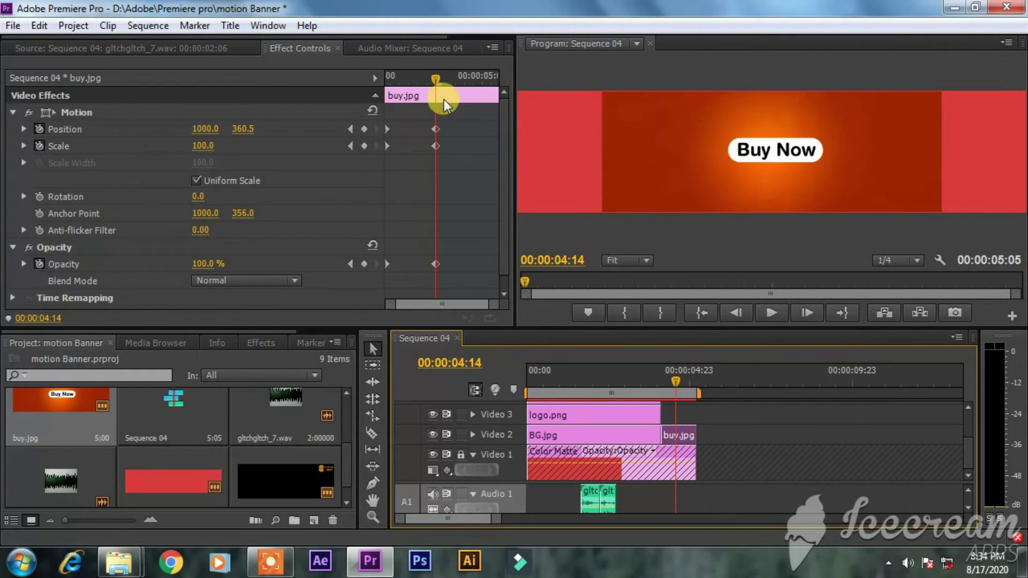
- Add a Position keyframe to buy.jpg at 00:00:04:15, set its horizontal position to 1152 at 00:00:05:03, and preview the motion
left_click(439, 85)
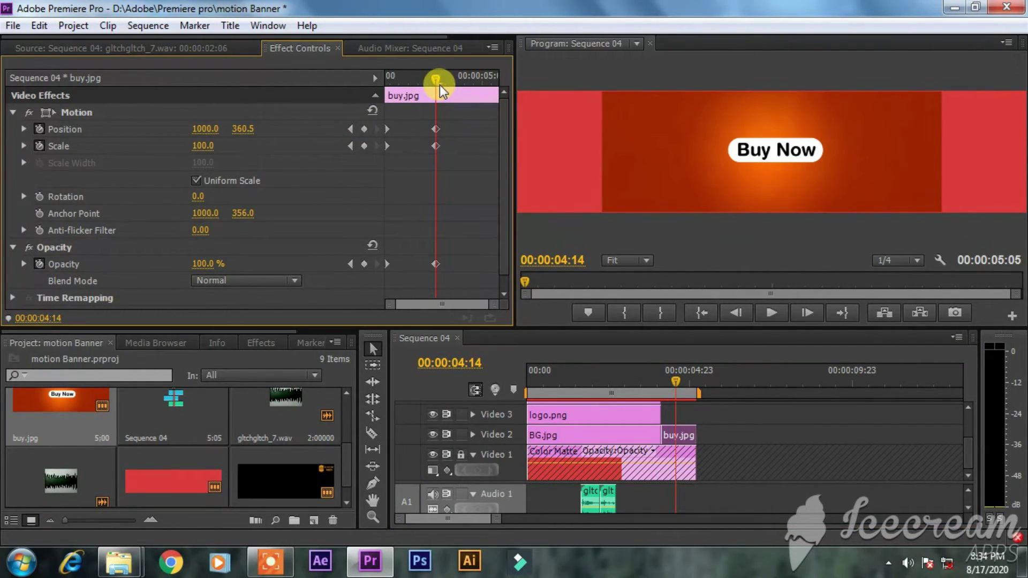
key("Right")
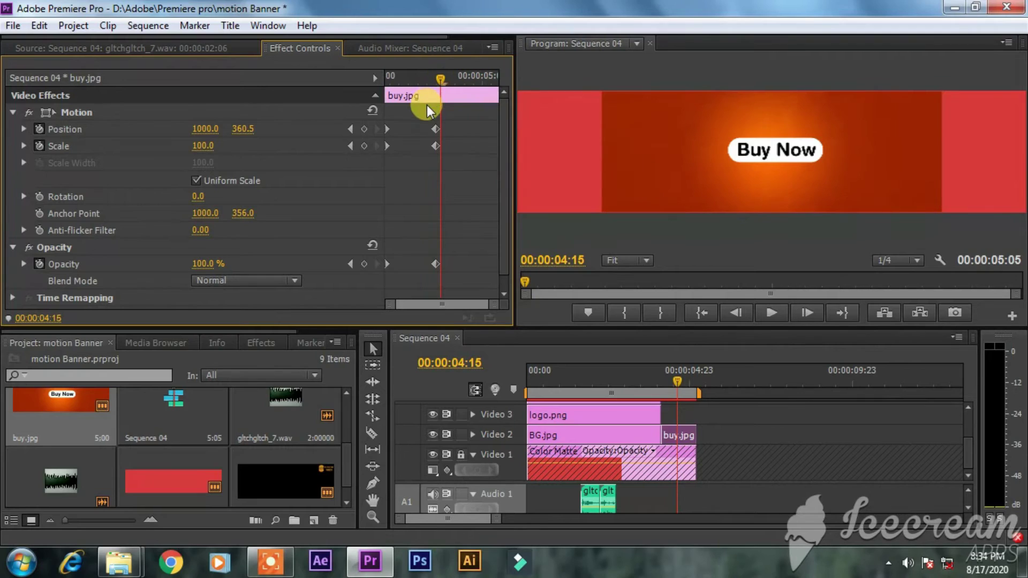
left_click(365, 129)
left_click_drag(448, 80, 500, 84)
left_click_drag(208, 130, 535, 281)
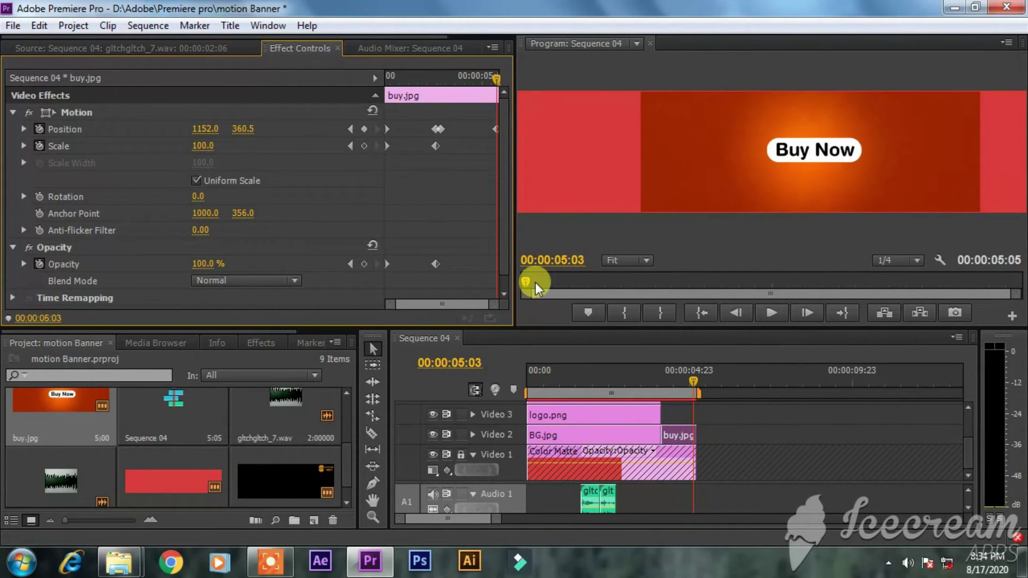
left_click_drag(696, 380, 641, 381)
key("Home")
key("space")
- Reduce the horizontal position at buy.jpg's last Position keyframe and play the sequence from the start
left_click(496, 128)
left_click_drag(489, 79, 499, 88)
left_click_drag(207, 128, 148, 128)
left_click_drag(692, 383, 683, 383)
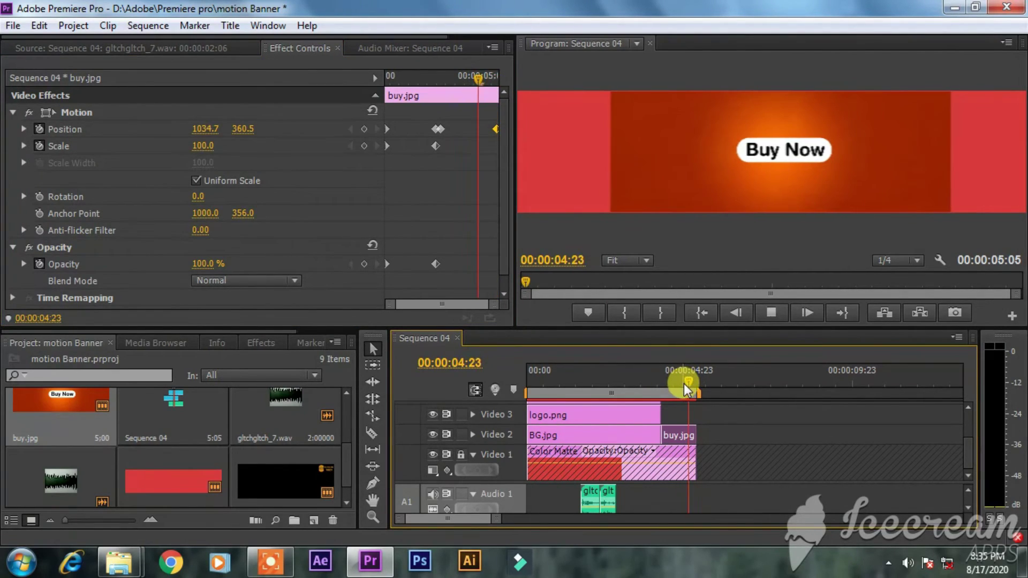
key("Home")
key("space")
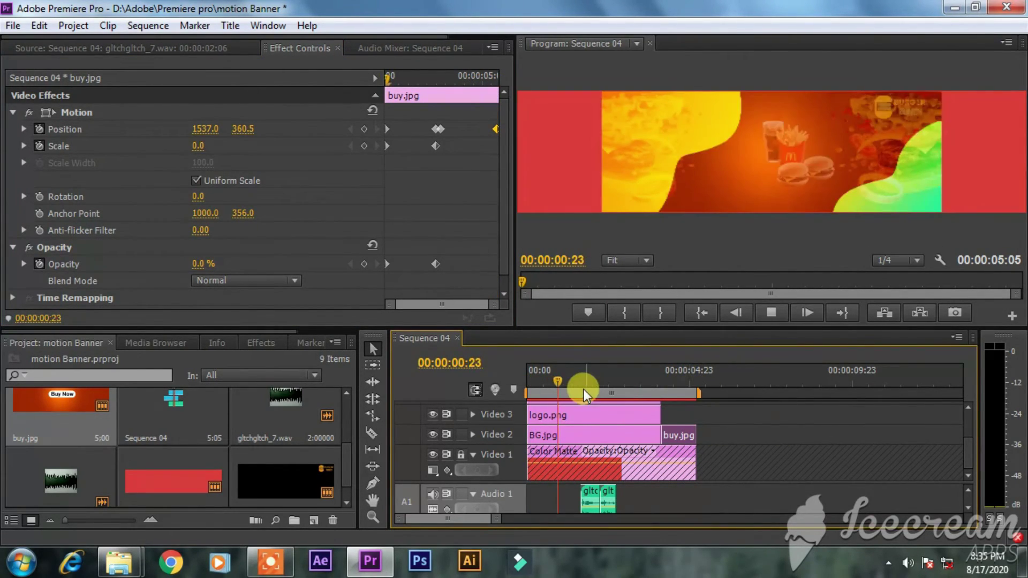
key("space")
- Keyframe BG.jpg's Position at 00:00:00:15, set its horizontal position to 1074 at 00:00:04:02, and preview the drift
left_click(573, 434)
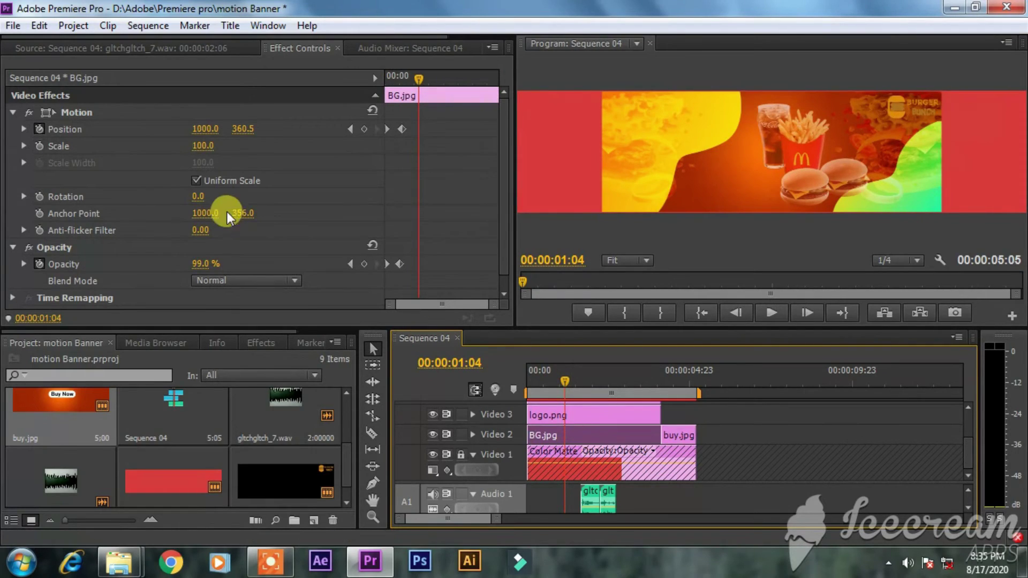
left_click_drag(416, 78, 407, 78)
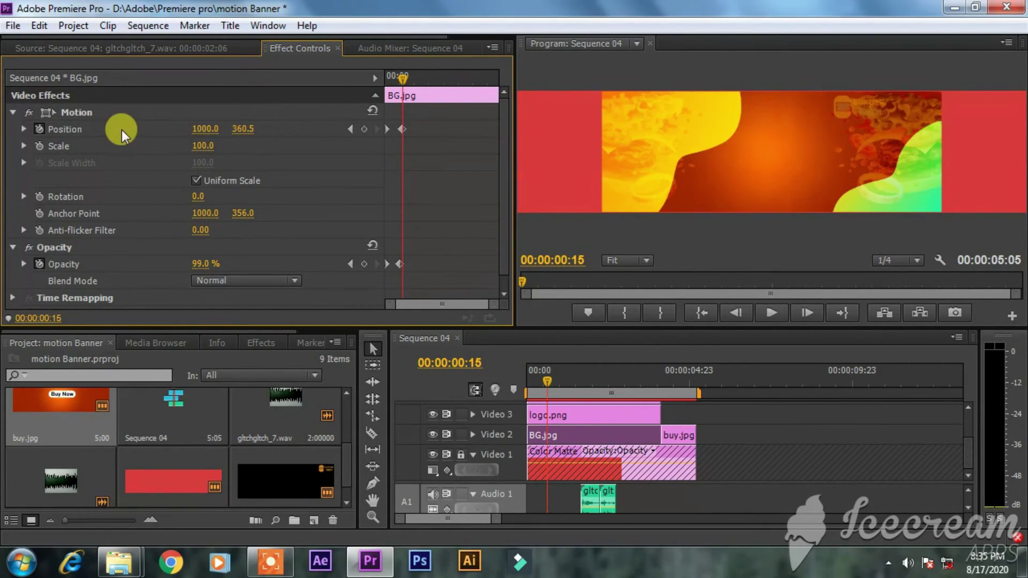
left_click(363, 129)
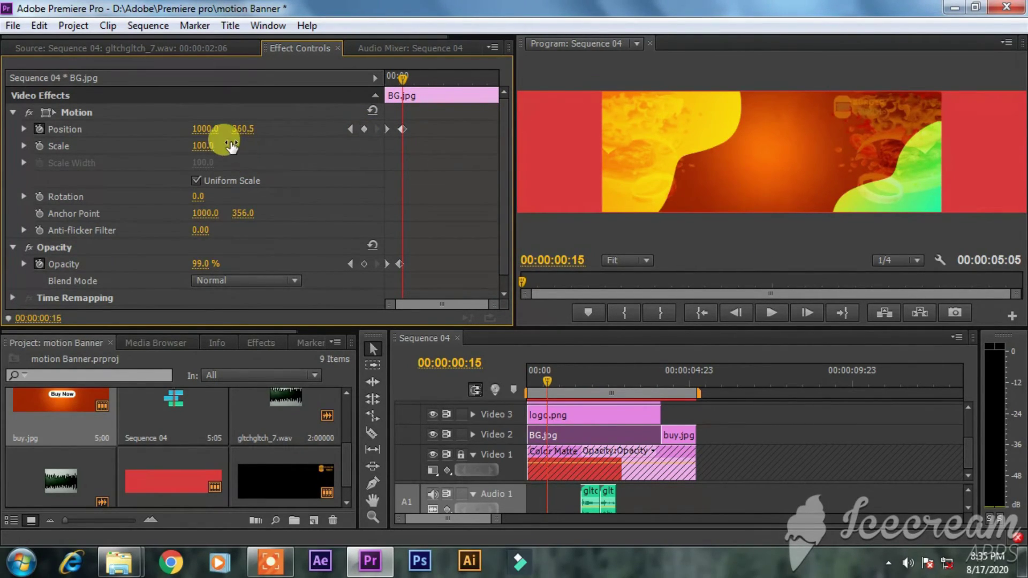
left_click_drag(550, 374, 661, 392)
left_click_drag(185, 127, 392, 214)
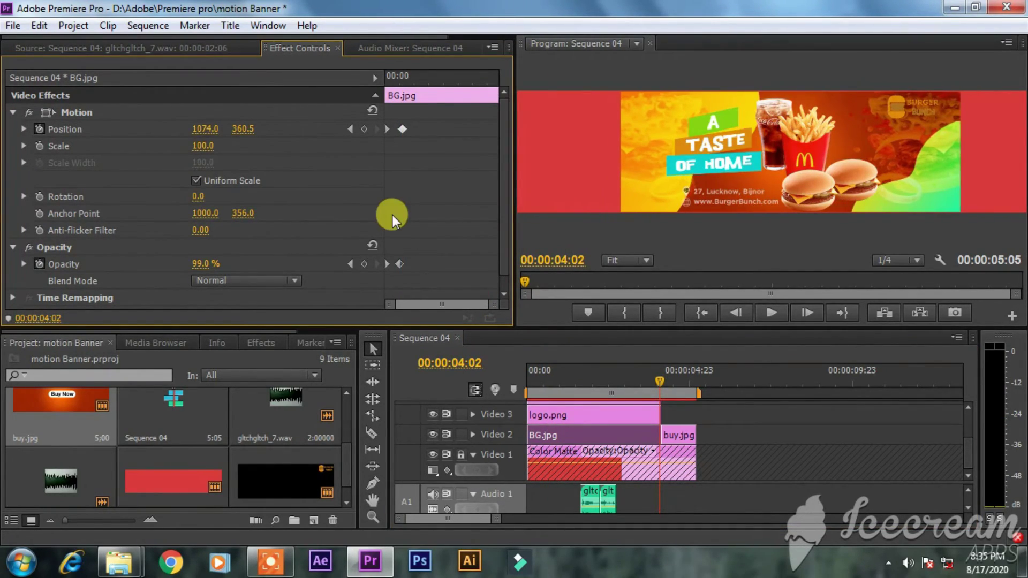
left_click_drag(638, 381, 552, 380)
key("space")
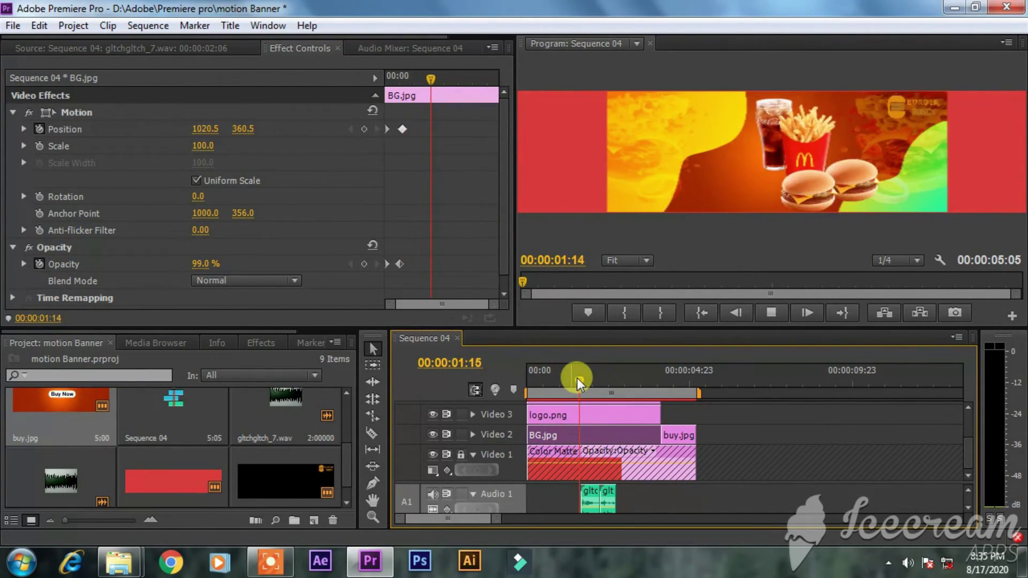
- Add a Position keyframe to logo.png at 00:00:01:04
left_click(574, 408)
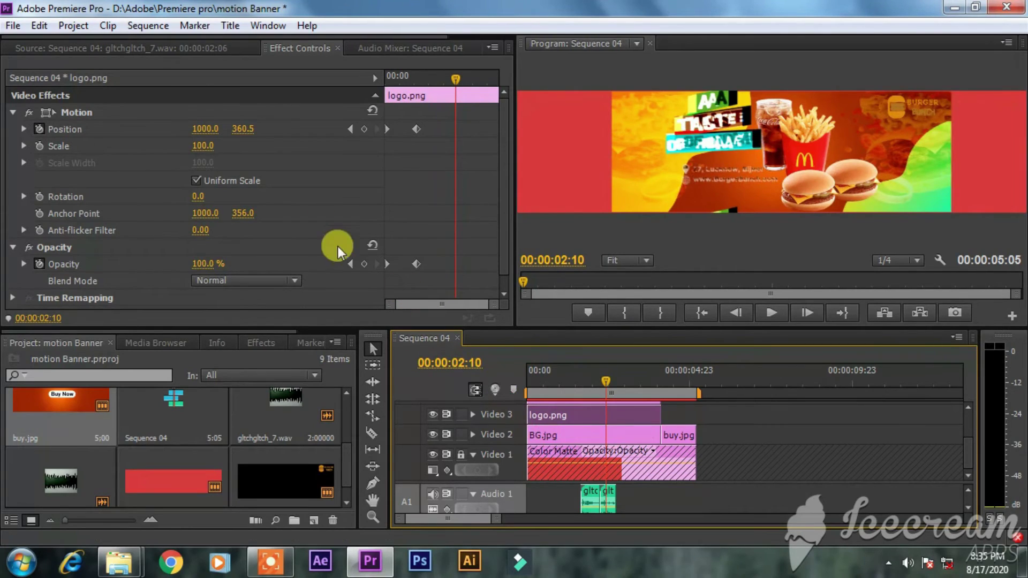
left_click_drag(444, 84, 420, 85)
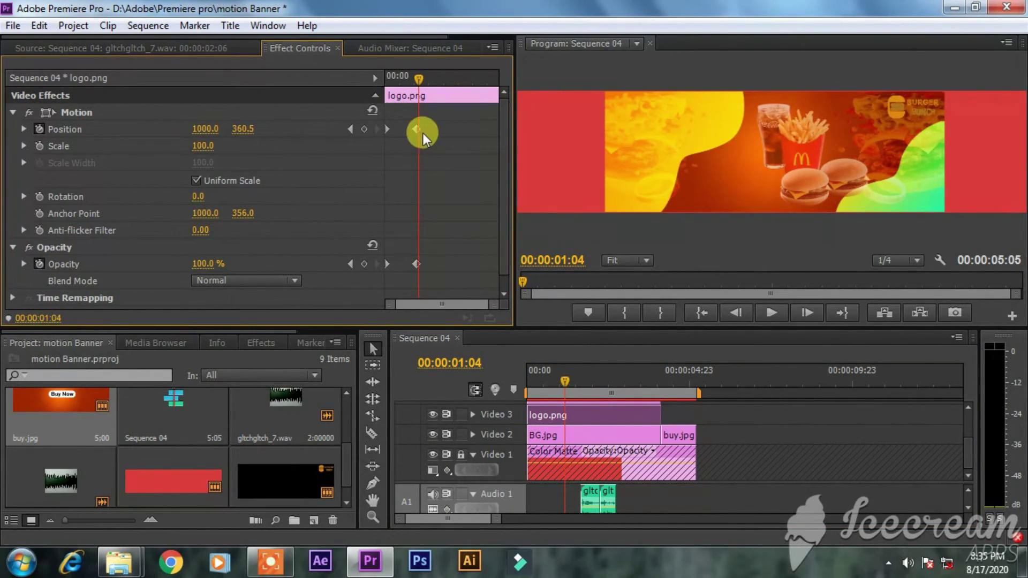
left_click(365, 129)
- Try a horizontal position of 856 for logo.png at 00:00:01:04
left_click(199, 129)
type("902")
key("Return")
left_click_drag(202, 129, 178, 129)
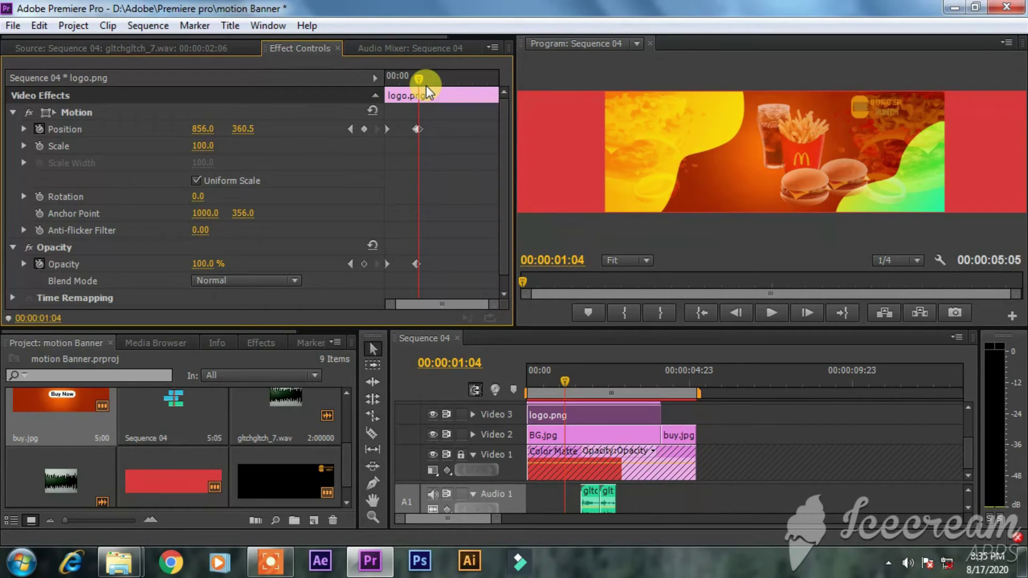
- Set logo.png's horizontal position to 866 at 00:00:03:22 and play back its movement
left_click_drag(422, 84, 498, 89)
left_click_drag(201, 129, 130, 129)
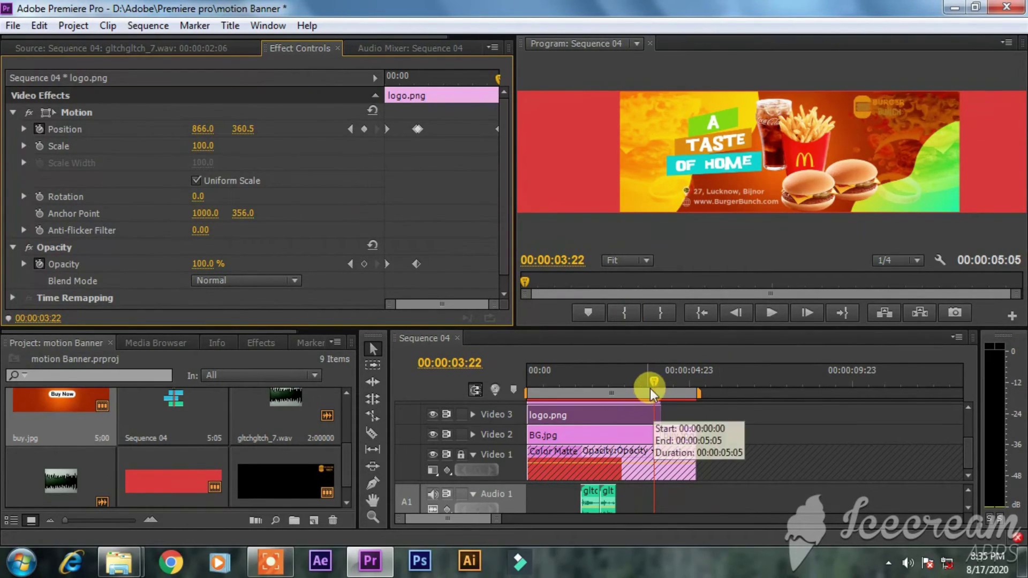
left_click_drag(651, 380, 569, 368)
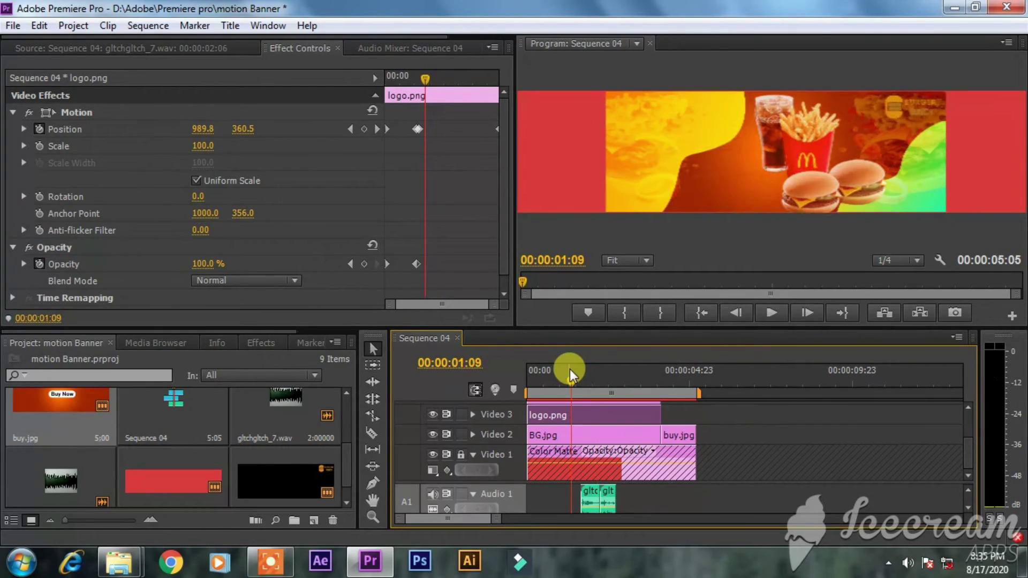
key("space")
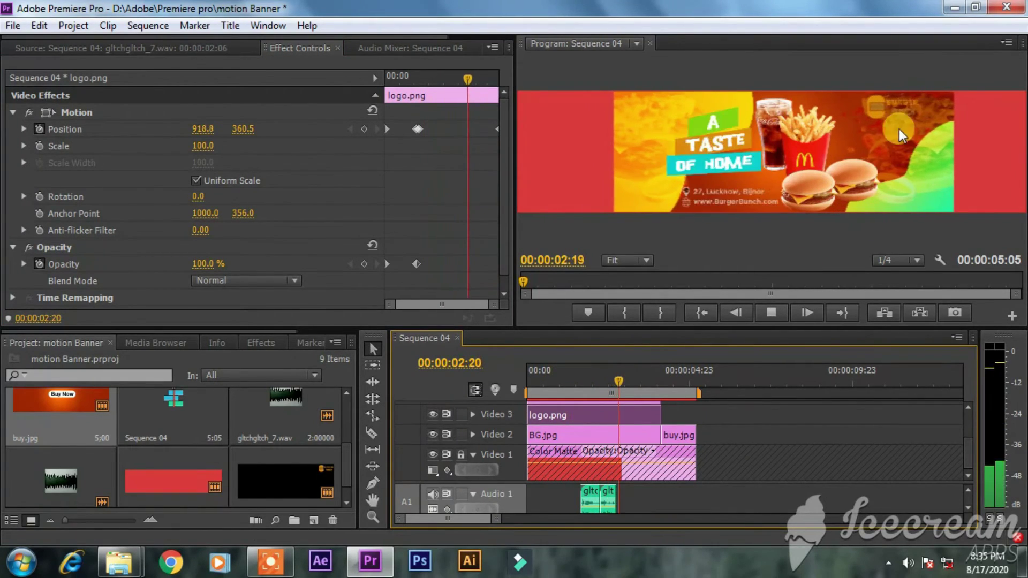
key("space")
- Change logo.png's last Position keyframe at 00:00:03:22 to horizontal position 956 and preview the result
left_click(497, 130)
left_click_drag(468, 85, 503, 86)
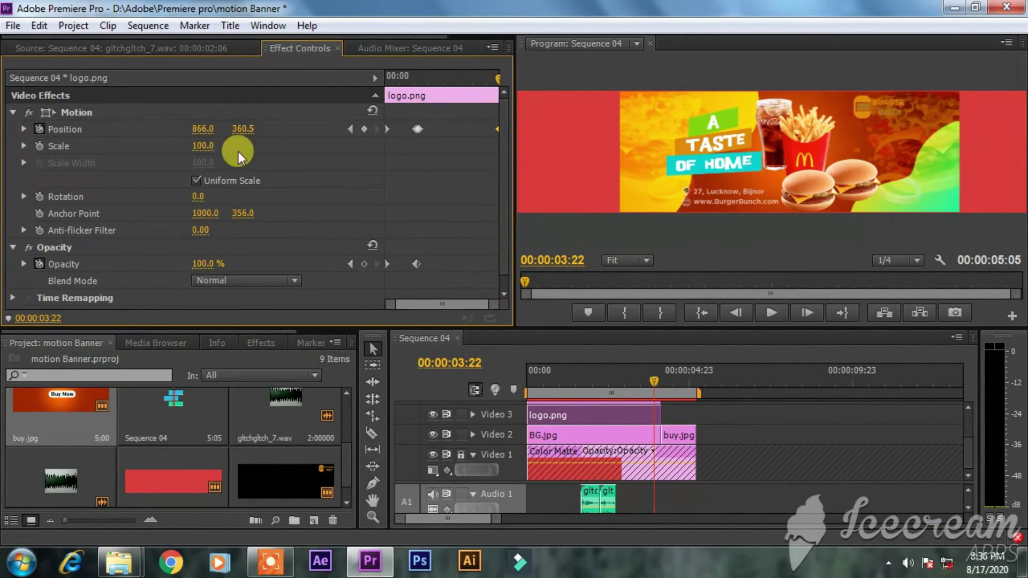
left_click_drag(202, 135, 236, 128)
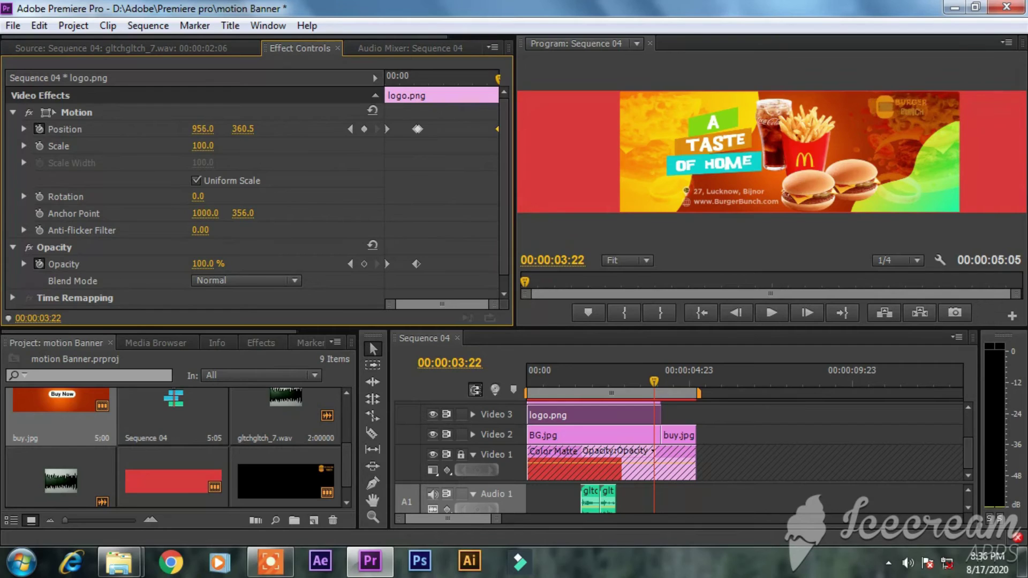
left_click_drag(659, 377, 595, 369)
key("space")
key("space")
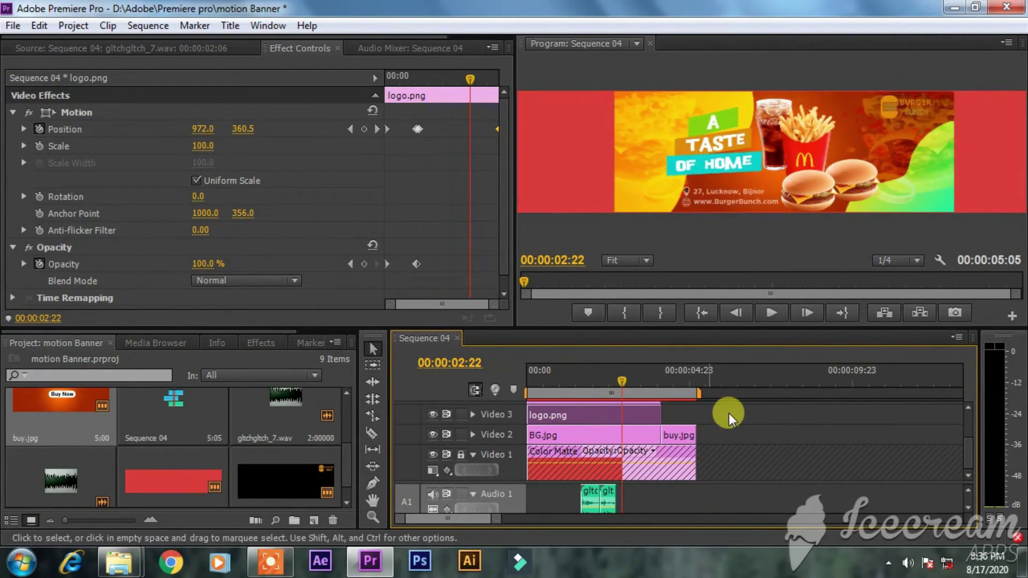
- Add a Position keyframe to burger.png at 00:00:01:17
left_click_drag(965, 439, 965, 425)
left_click(597, 436)
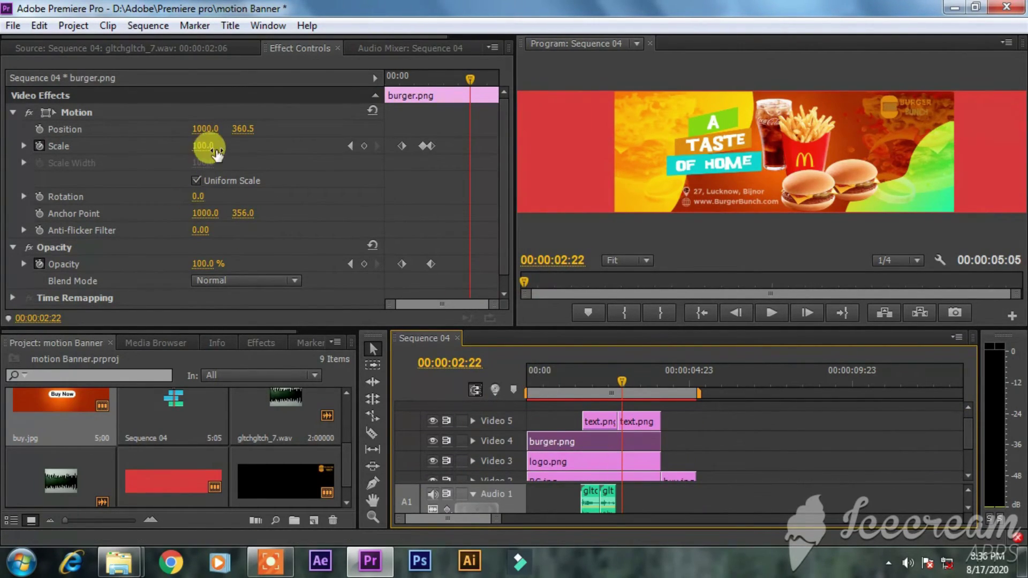
left_click_drag(471, 81, 438, 86)
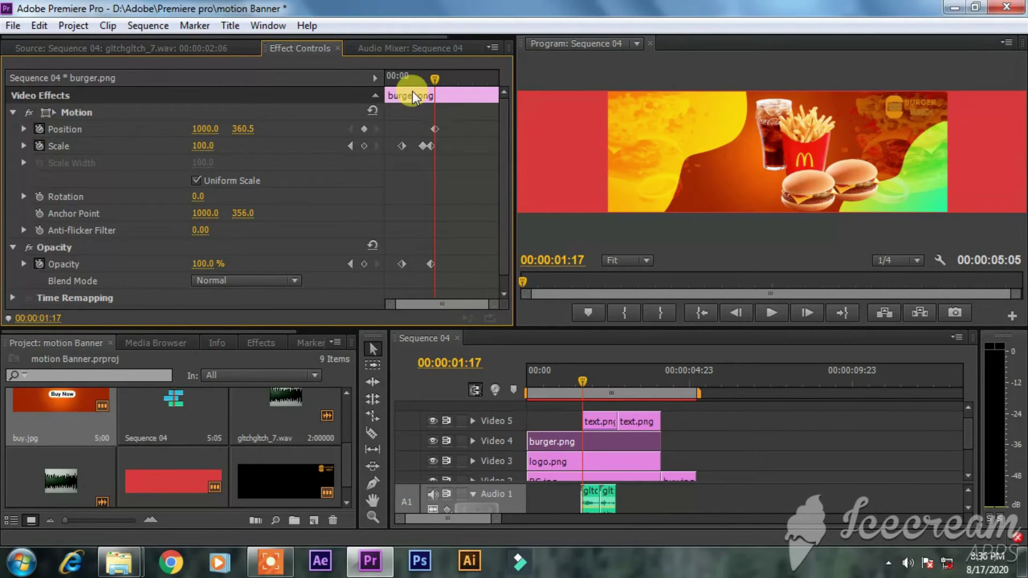
- Set burger.png's horizontal position to 1161 at 00:00:04:02 and play back its movement
left_click_drag(432, 81, 494, 85)
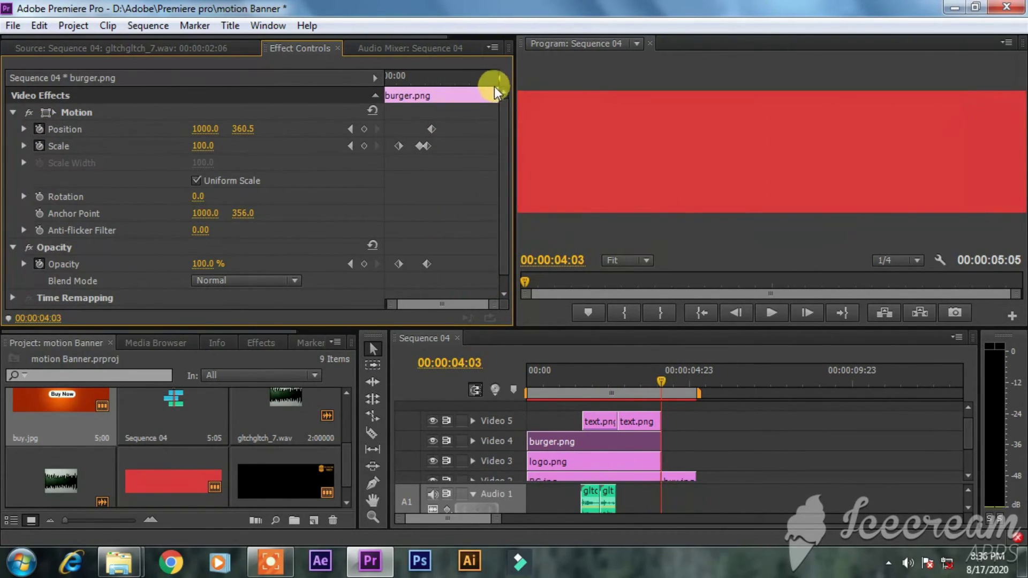
left_click_drag(660, 380, 660, 381)
left_click_drag(210, 129, 584, 336)
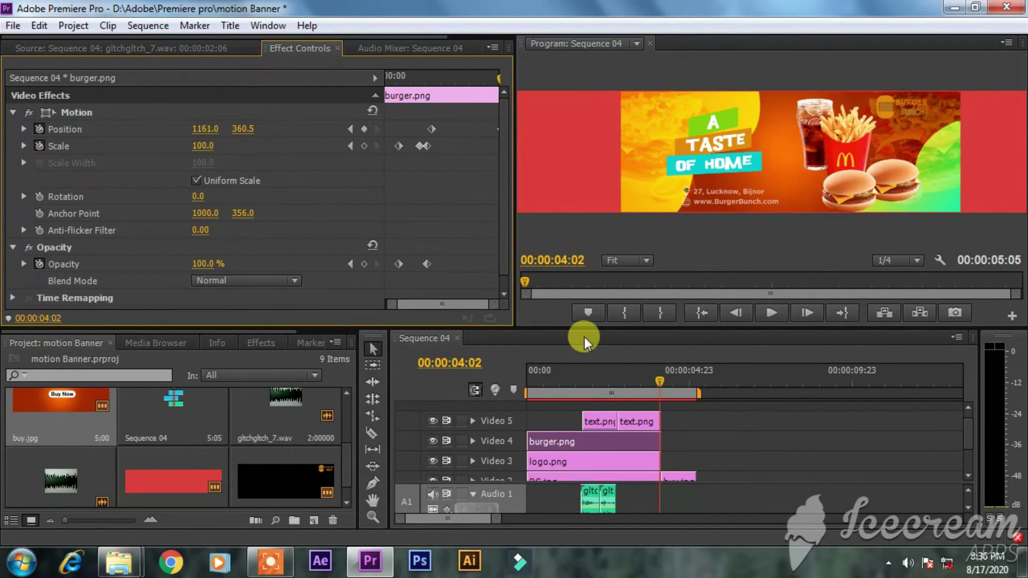
left_click(566, 374)
key("space")
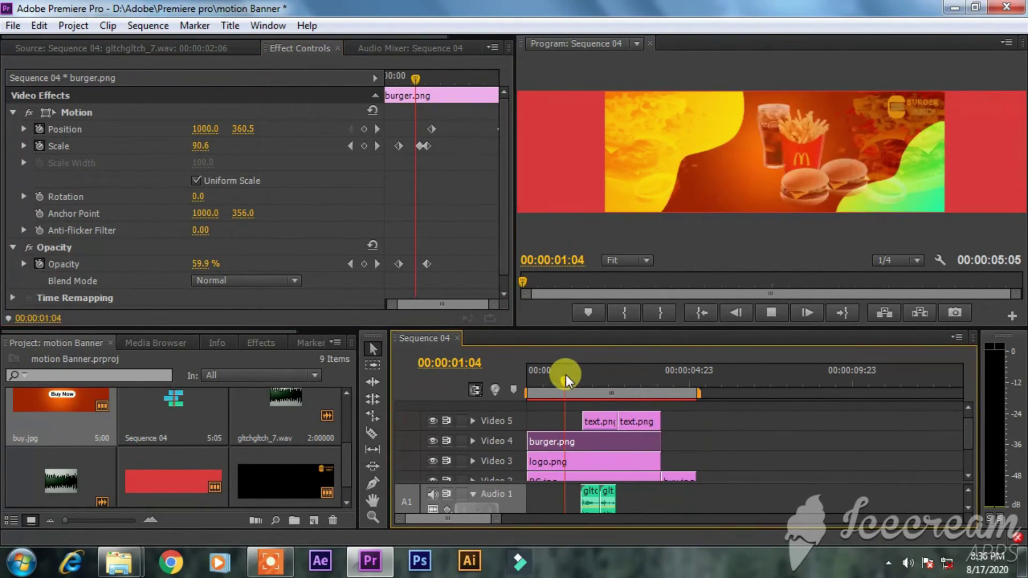
key("space")
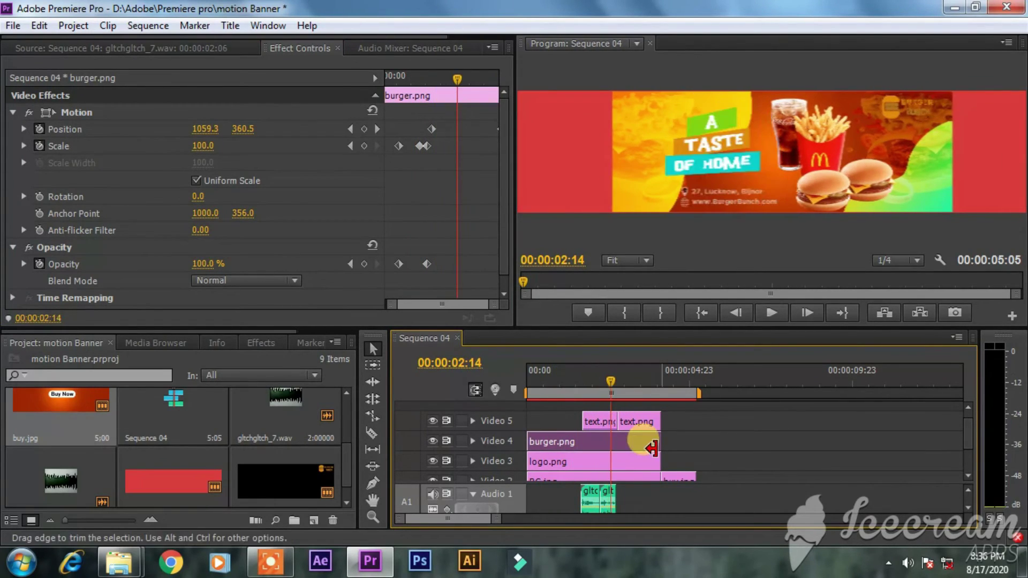
- Try a horizontal position of 1074 for burger.png at 00:00:04:02 and preview the movement
left_click_drag(609, 385, 658, 389)
left_click_drag(393, 304, 436, 303)
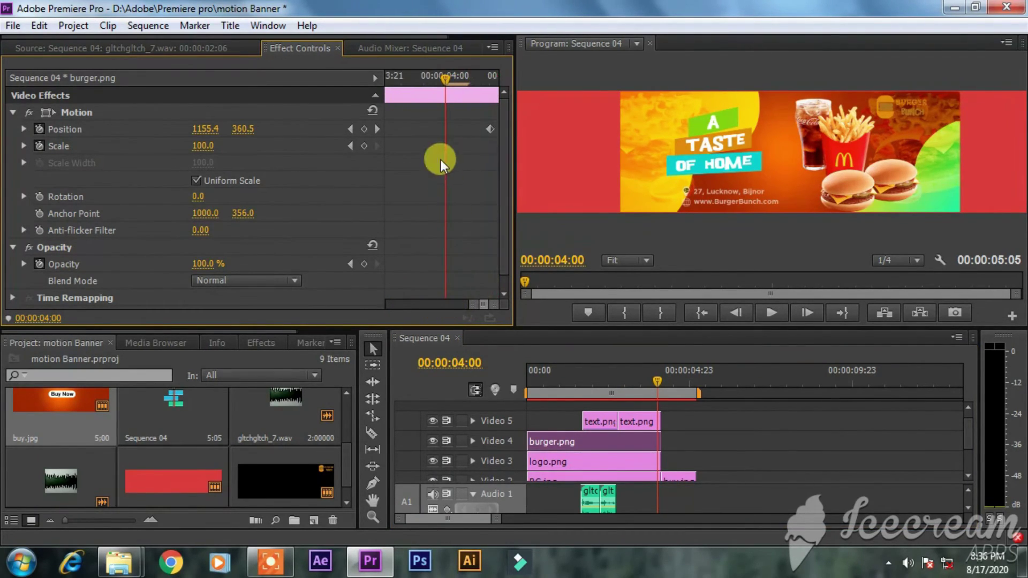
left_click(490, 76)
left_click_drag(198, 128, 170, 129)
left_click(571, 375)
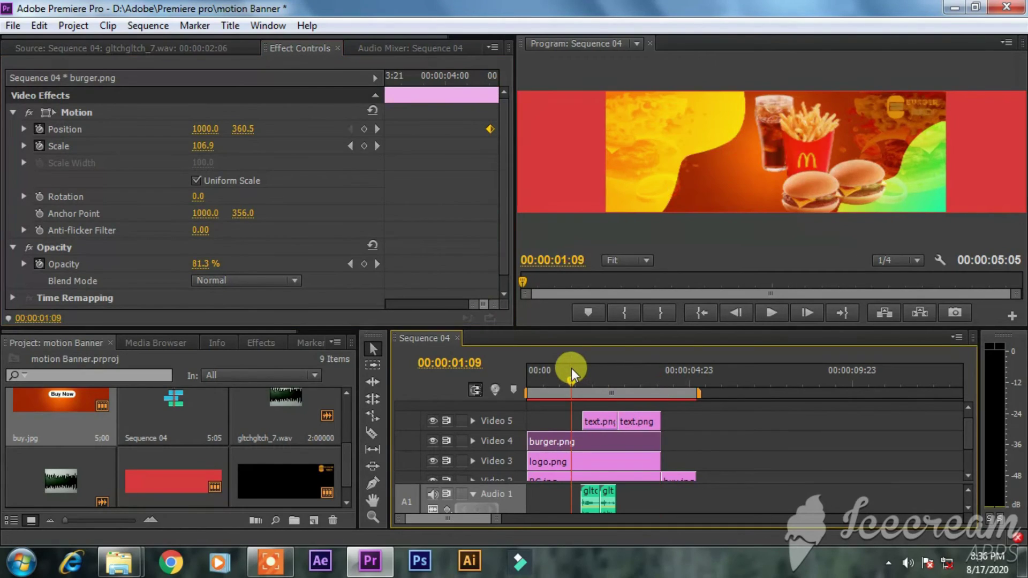
left_click_drag(572, 375, 602, 397)
- Try a horizontal position of 933 for burger.png's last Position keyframe and play back the result
left_click(490, 79)
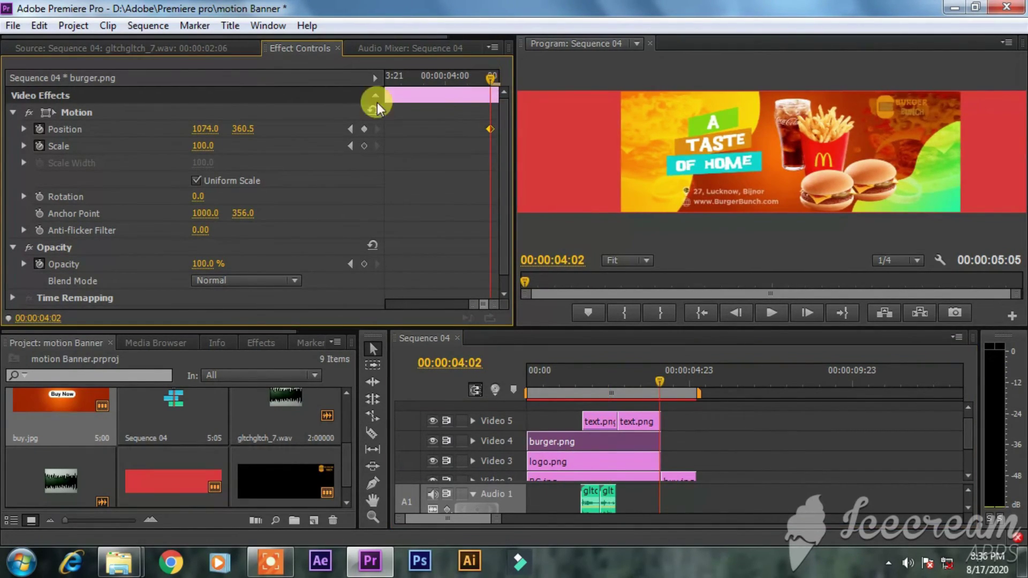
left_click_drag(201, 129, 128, 129)
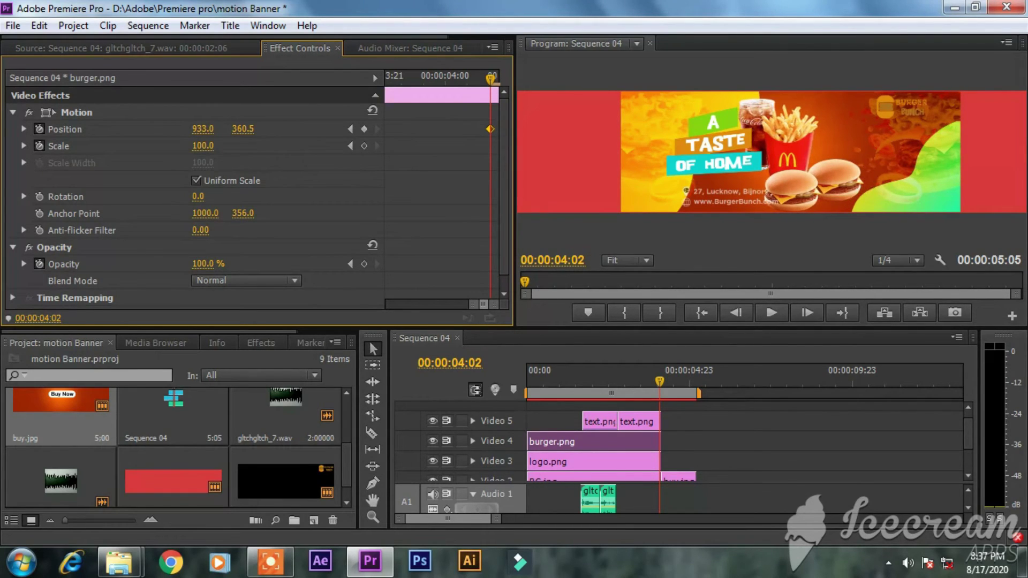
left_click(583, 379)
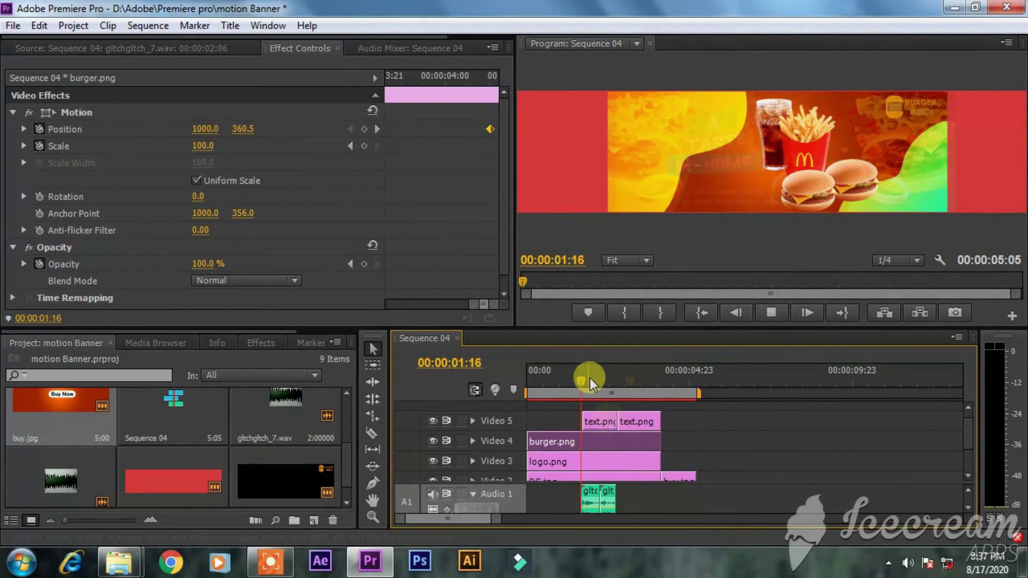
key("space")
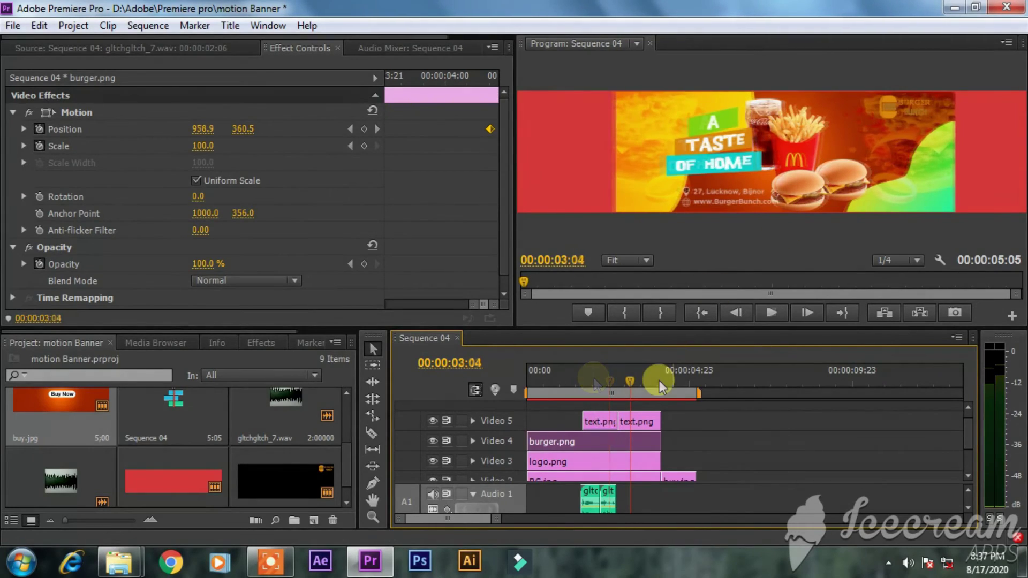
- Add a Position keyframe to the second text.png clip at 00:00:02:20
left_click(633, 423)
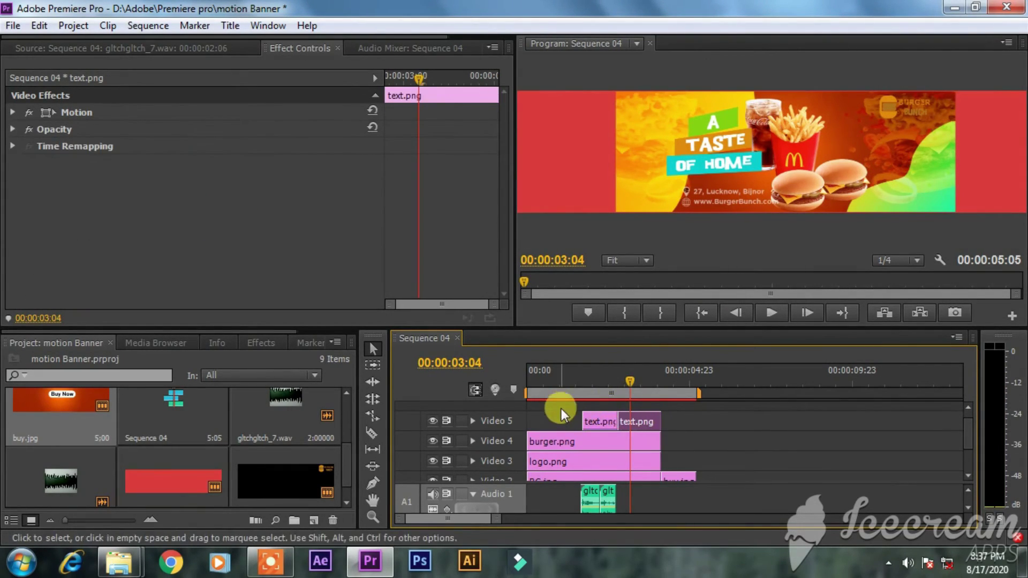
left_click(13, 112)
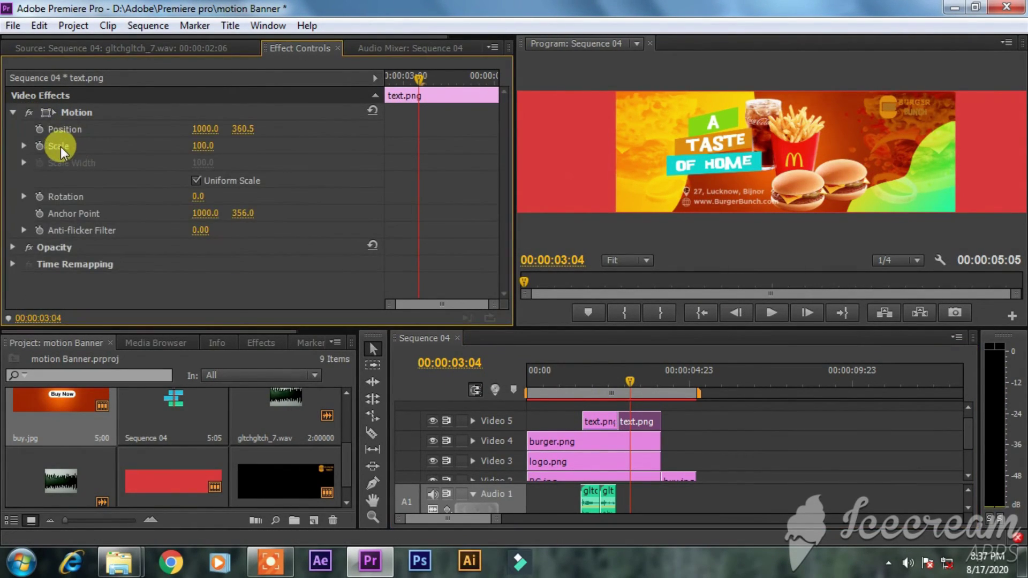
left_click_drag(422, 82, 391, 98)
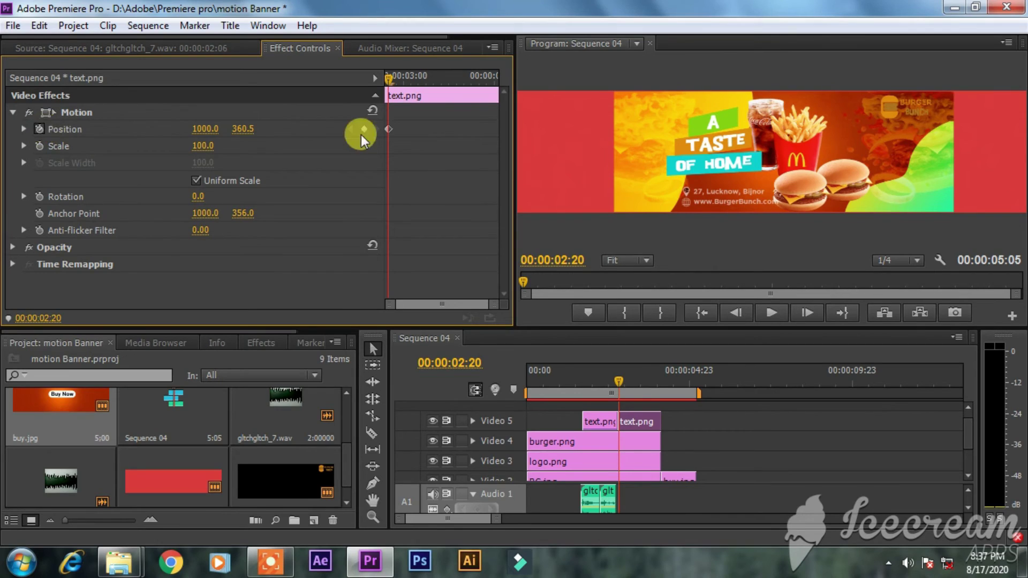
- Set the second text.png clip's horizontal position to 820 at 00:00:04:02 and preview its movement
left_click_drag(386, 78, 493, 95)
left_click_drag(214, 129, 118, 128)
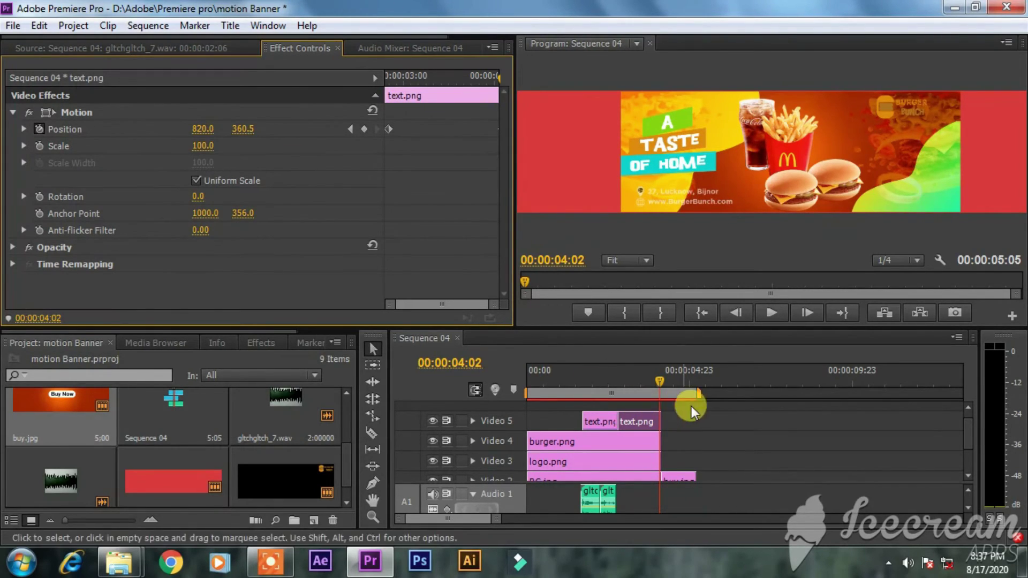
left_click(615, 372)
left_click_drag(616, 371, 660, 384)
left_click_drag(413, 300, 436, 311)
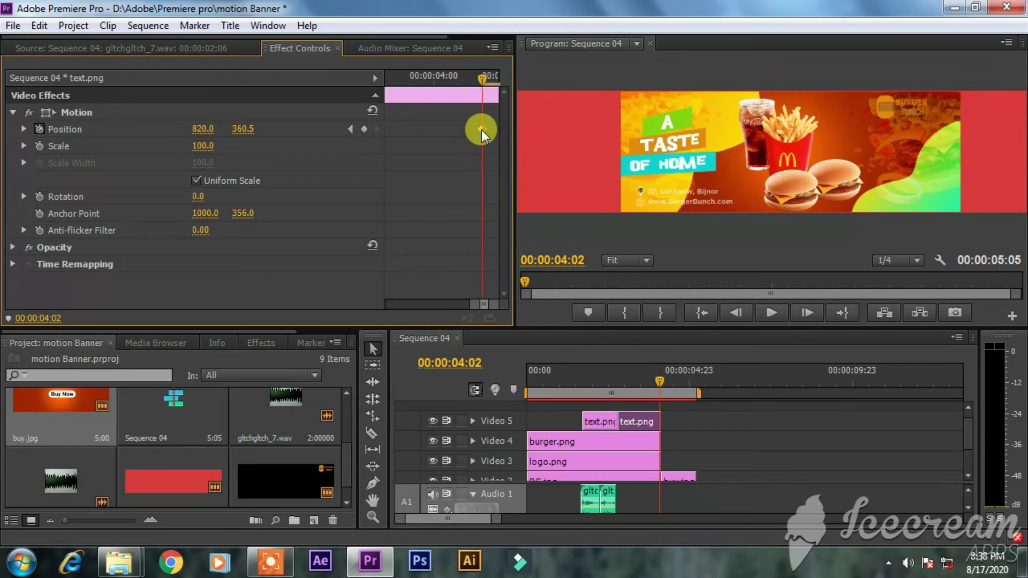
- Try a higher horizontal position for the second text.png clip's last Position keyframe and play it back
left_click_drag(199, 129, 237, 129)
left_click_drag(661, 393, 615, 380)
key("space")
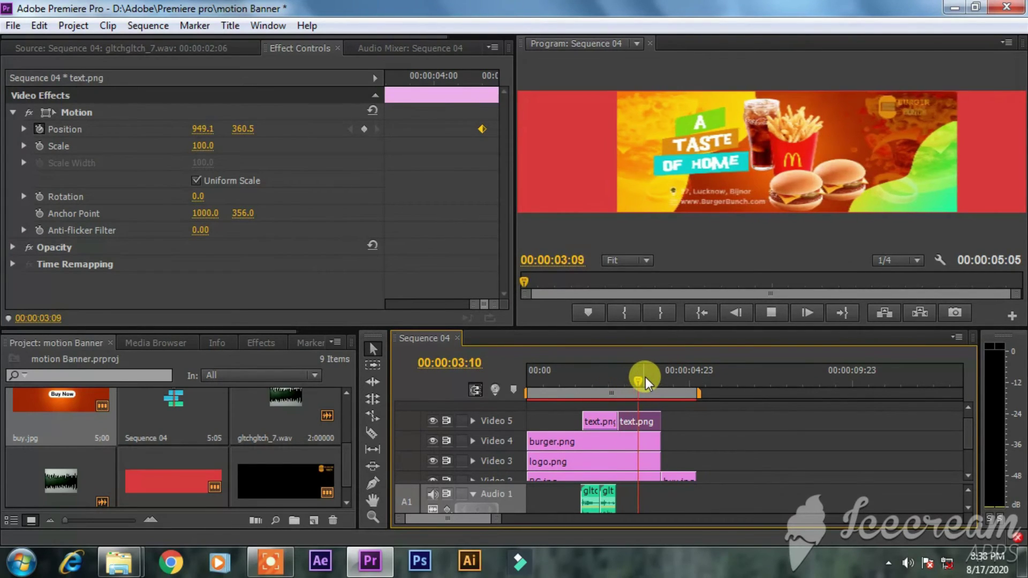
key("space")
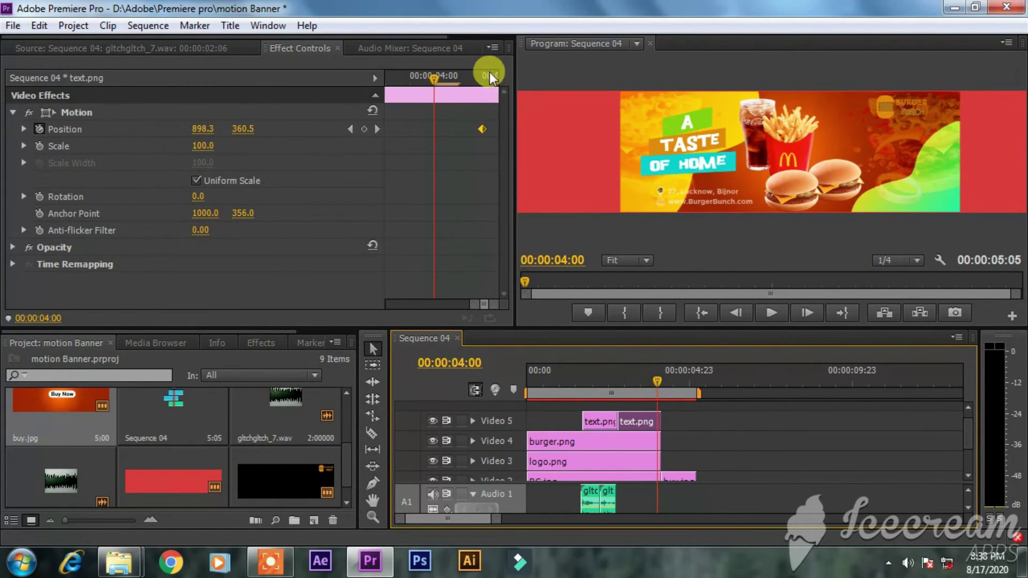
- Set the second text.png clip's last Position keyframe at 00:00:04:02 to horizontal position 950
left_click_drag(489, 72, 479, 69)
left_click_drag(198, 132, 254, 133)
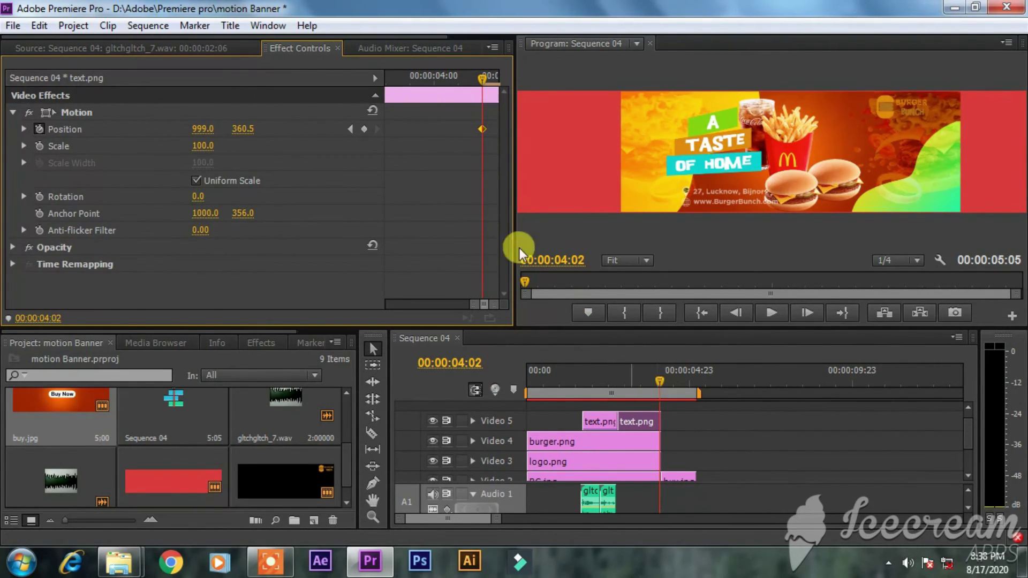
left_click_drag(195, 129, 229, 147)
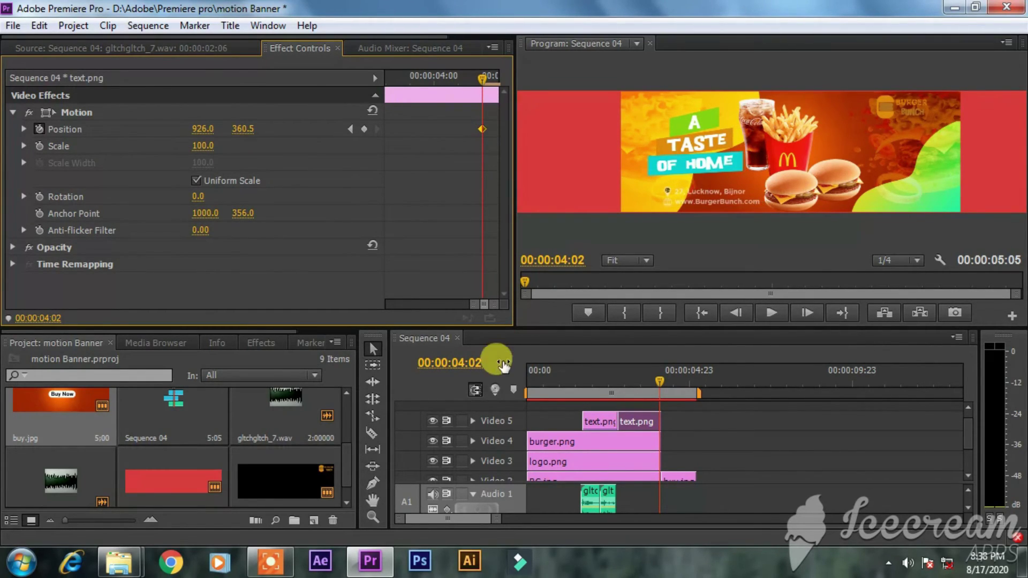
left_click(201, 129)
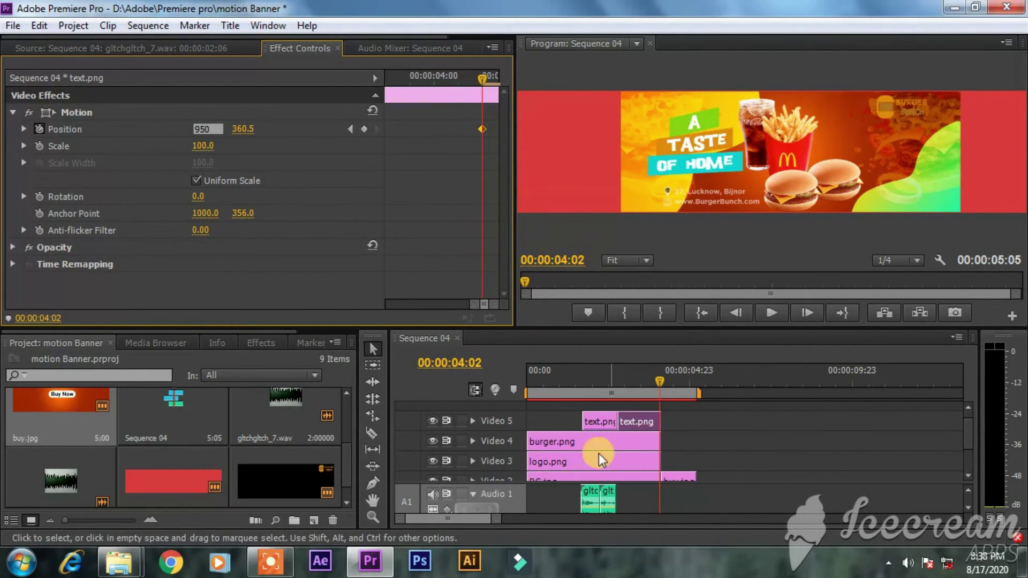
- Change burger.png's Position keyframe at 00:00:04:02 to horizontal position 1050 and play back the sequence
left_click(593, 439)
left_click(203, 129)
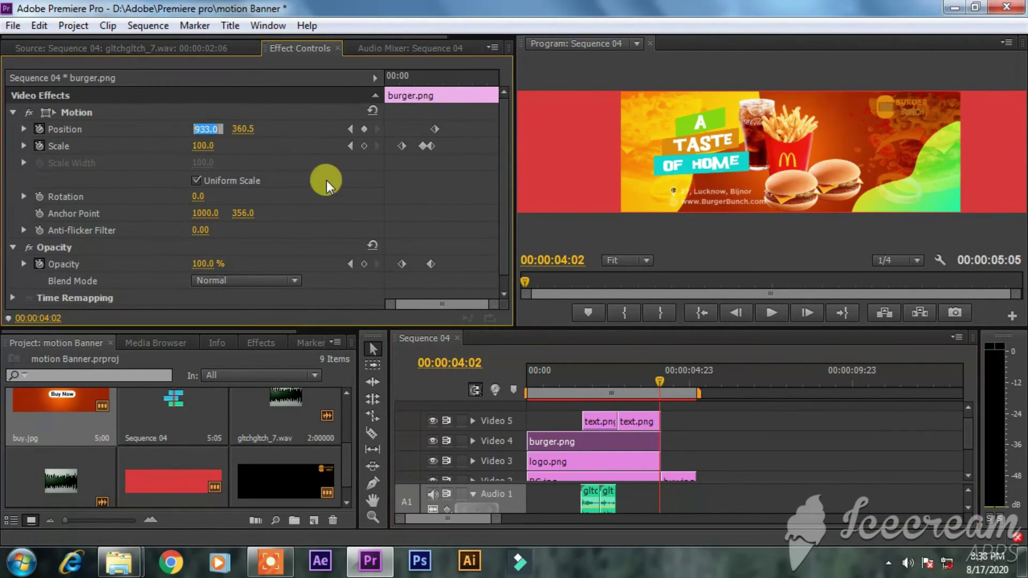
type("1050")
left_click(338, 185)
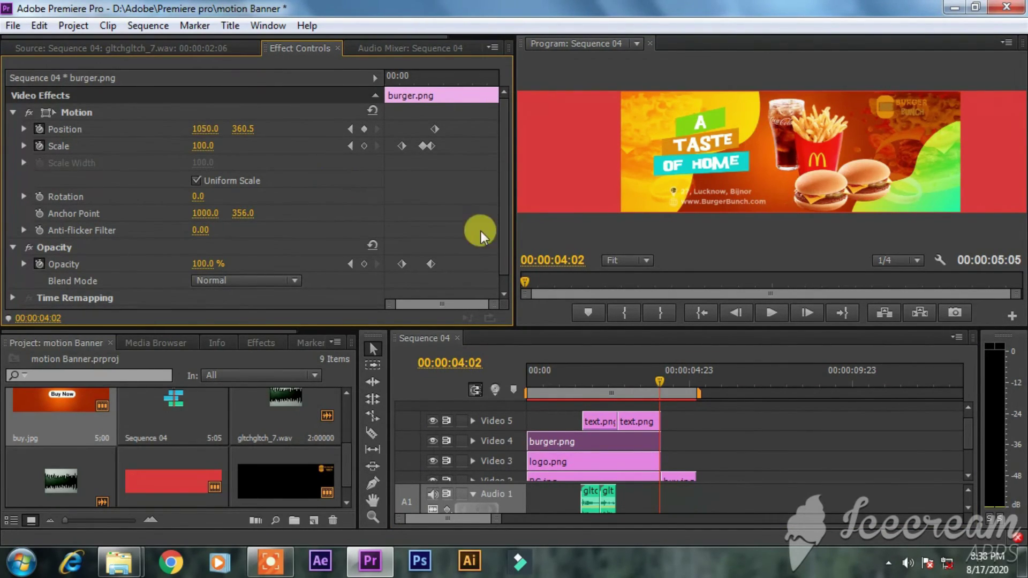
left_click_drag(662, 382, 486, 383)
key("space")
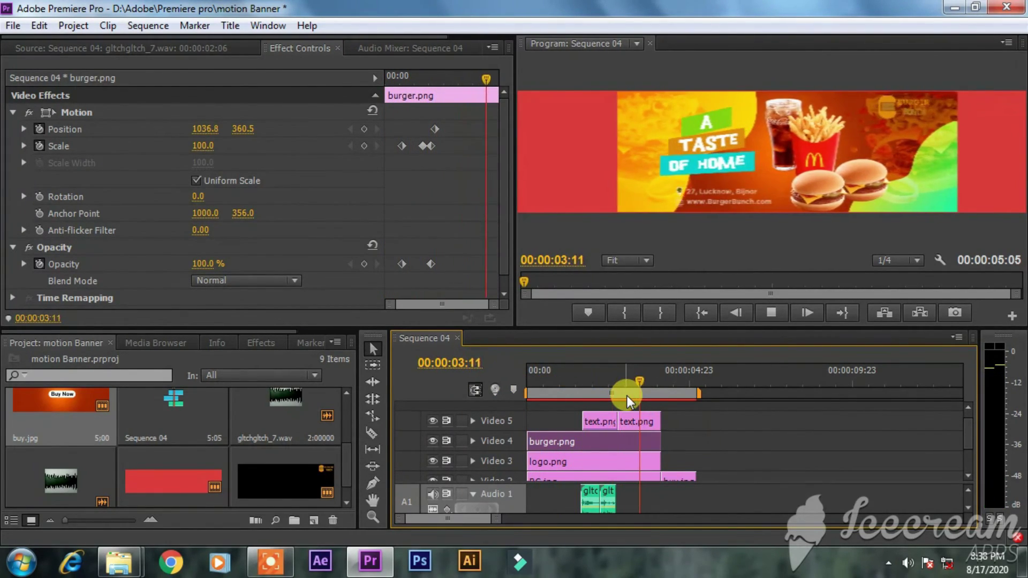
left_click(771, 313)
- Add a Position keyframe to buy.jpg after its entrance and another at 00:00:05:03 with horizontal position 1030, then preview the movement
left_click_drag(660, 385, 677, 388)
left_click(679, 478)
left_click(442, 130)
left_click_drag(442, 90, 500, 79)
left_click(495, 129)
left_click(206, 129)
type("1")
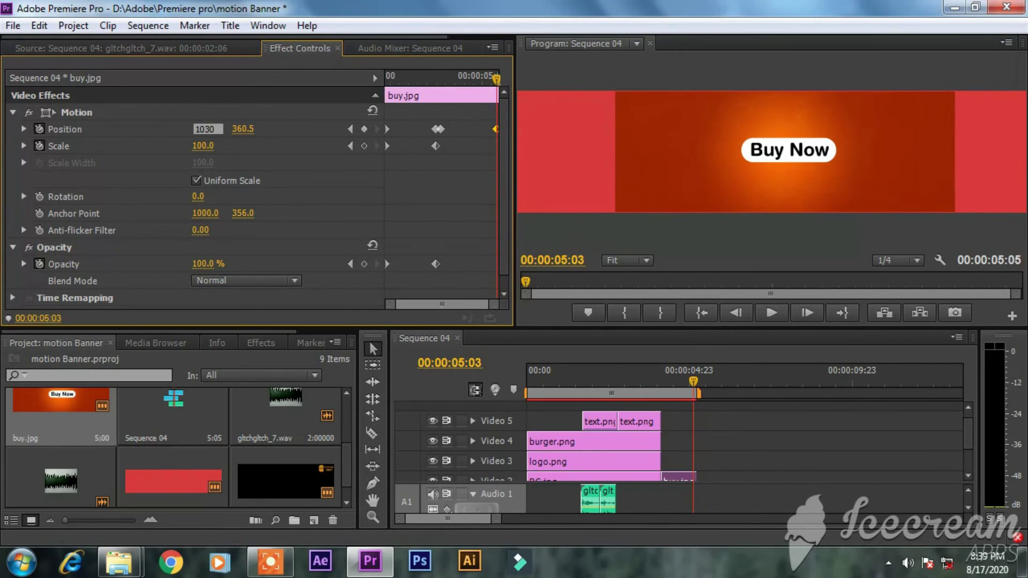
left_click_drag(705, 368, 673, 377)
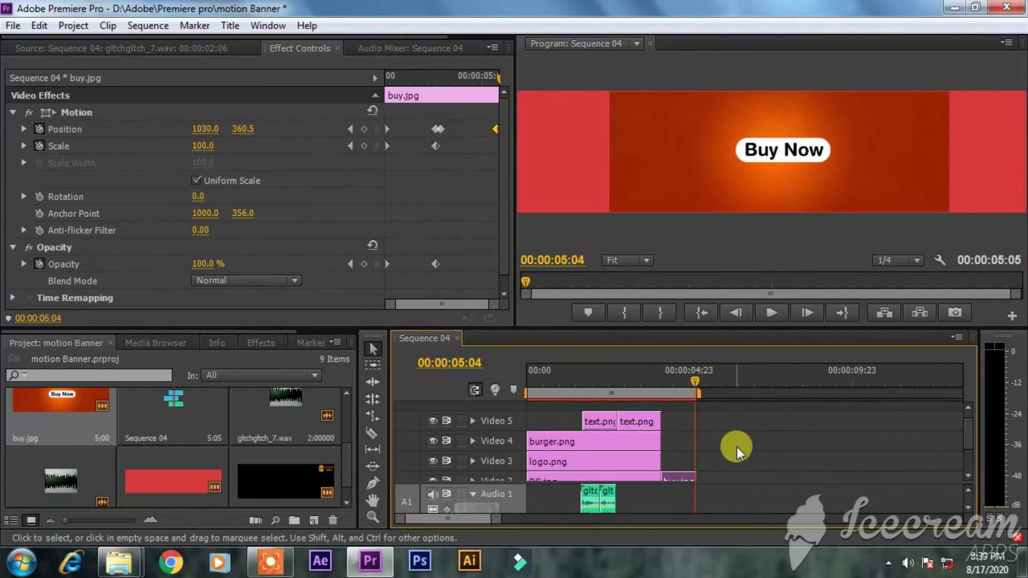
- Unlock the Video 1 track and extend the Color Matte and buy.jpg clips to 00:00:05:18
left_click_drag(969, 433, 967, 451)
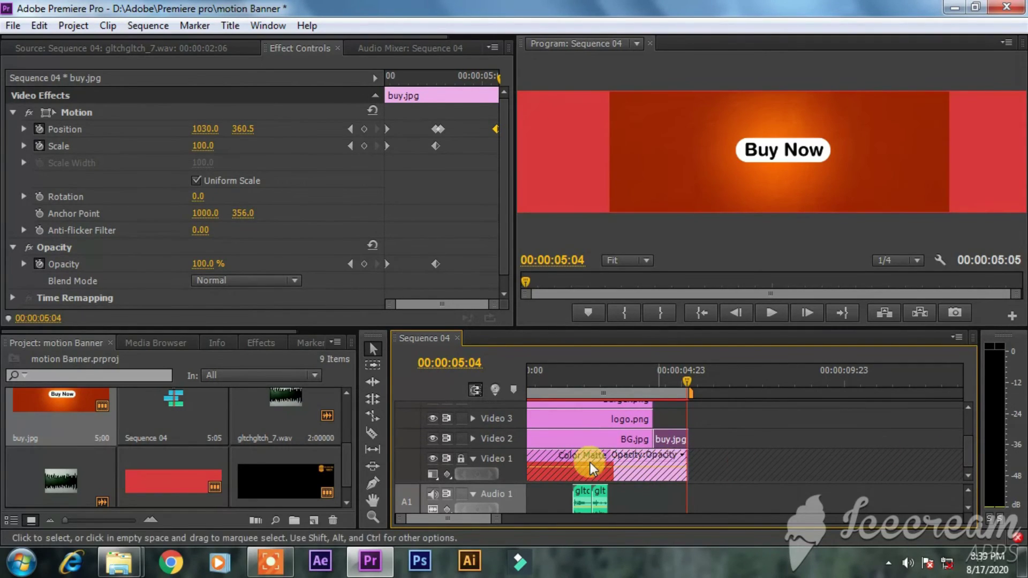
left_click(461, 458)
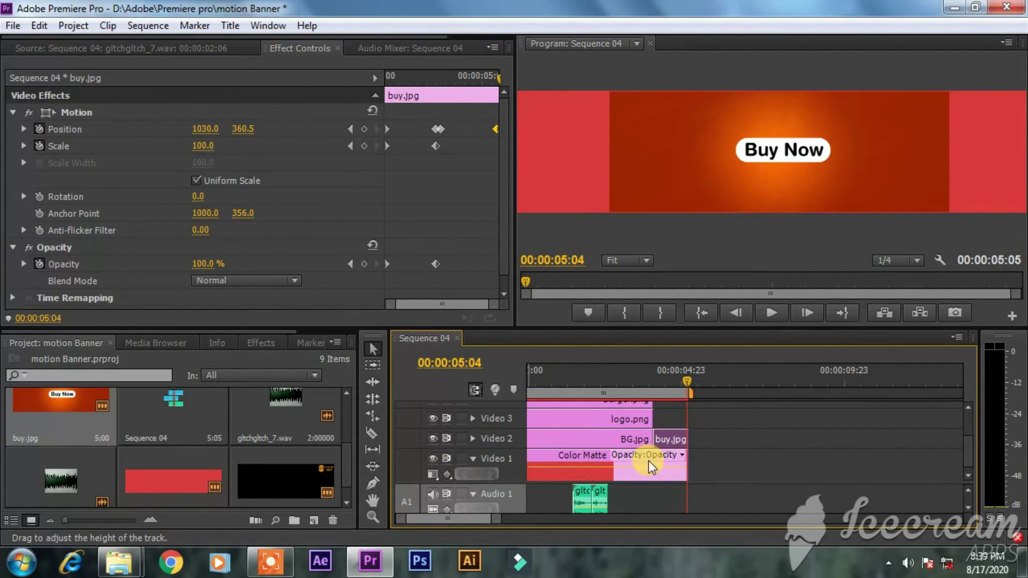
left_click_drag(681, 459, 704, 437)
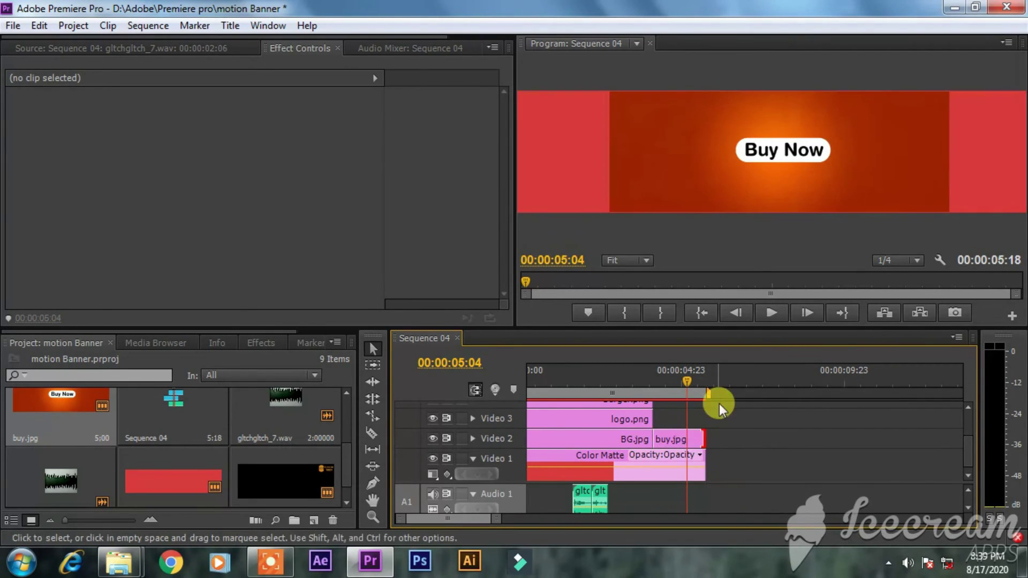
- Move buy.jpg's last Position keyframe to the end of the lengthened clip and play back the closing image
left_click(675, 436)
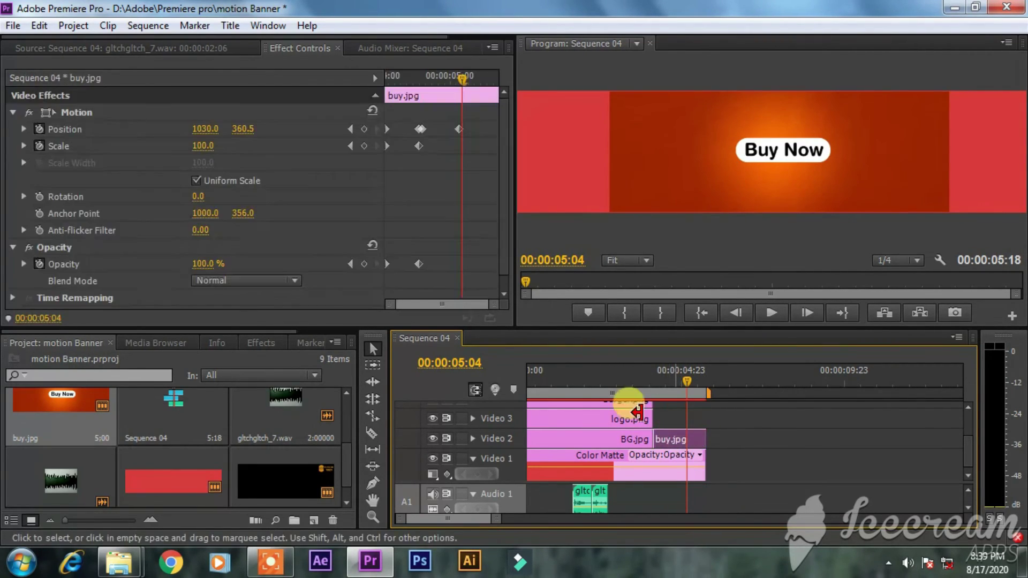
left_click(460, 130)
left_click_drag(460, 130, 502, 137)
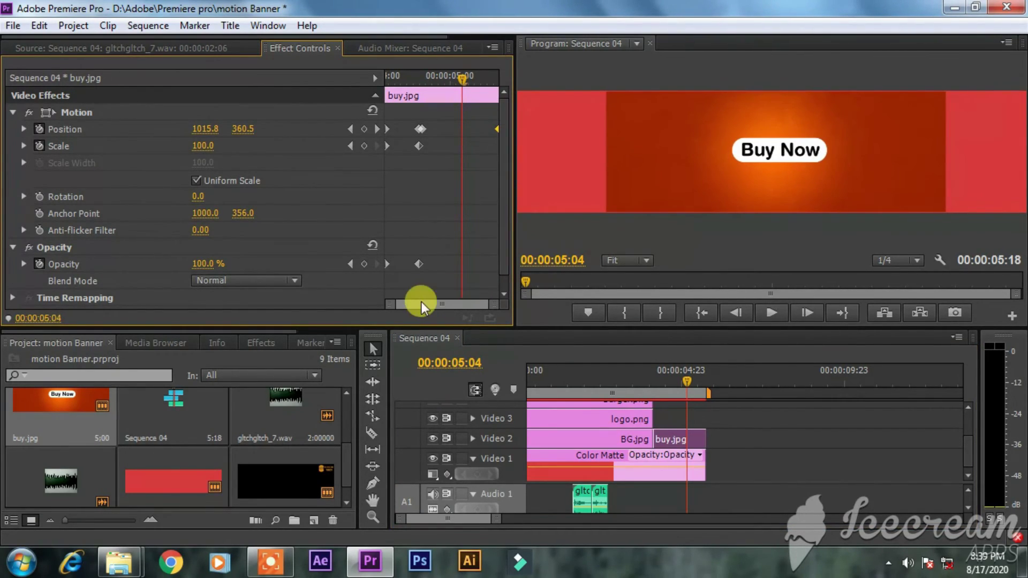
left_click_drag(401, 298, 420, 304)
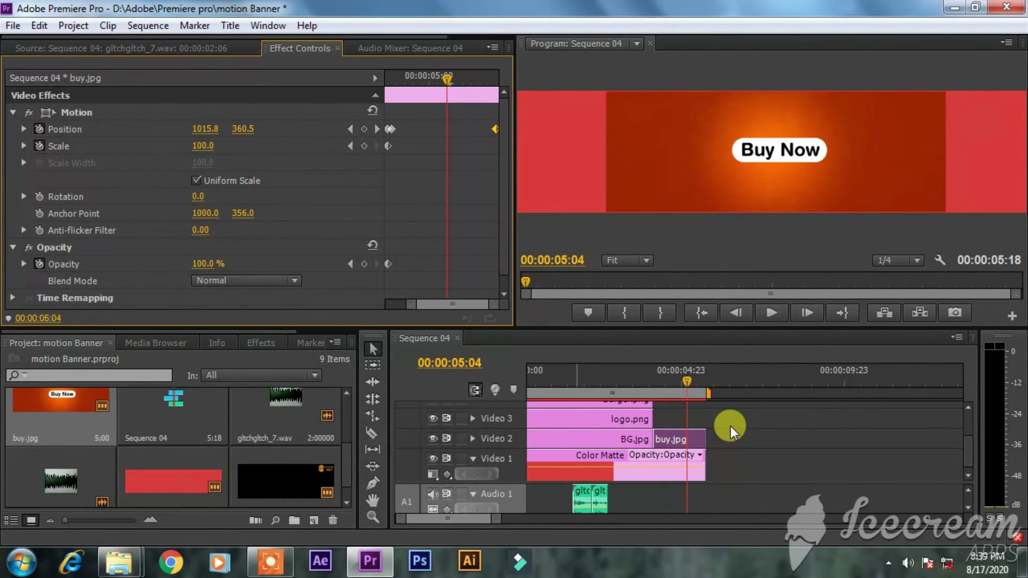
left_click_drag(688, 381, 661, 379)
key("space")
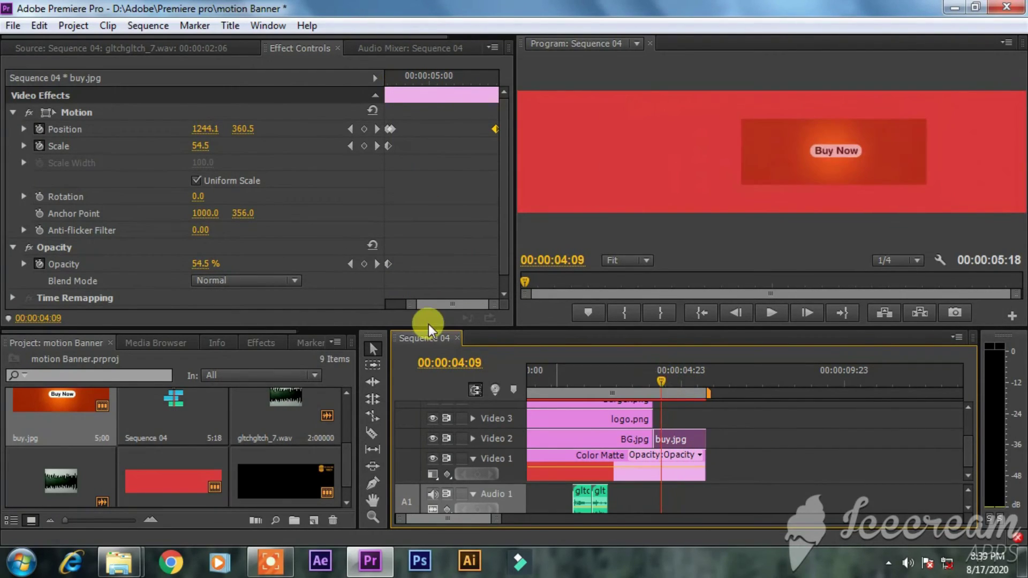
- Shift buy.jpg's middle Position, Scale and Opacity keyframes earlier and return the playhead to 00:00:04:03
left_click_drag(410, 304, 367, 300)
left_click_drag(438, 276, 410, 128)
mouse_move(660, 377)
left_mouse_down()
mouse_move(650, 377)
mouse_move(680, 384)
mouse_move(651, 383)
mouse_move(693, 393)
mouse_move(654, 396)
left_mouse_up()
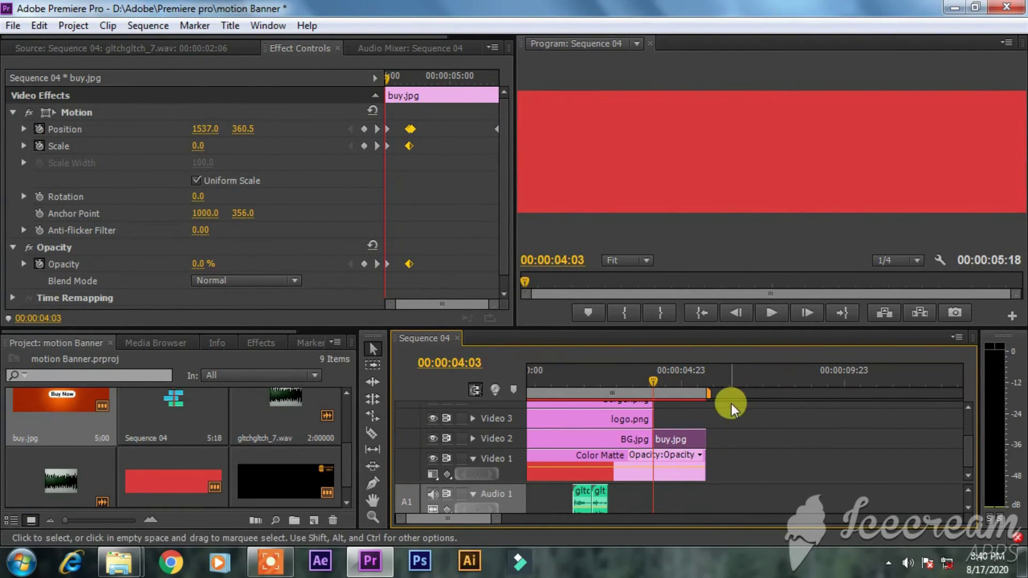
- Select the burger.png clip on Video 4 and expand the Glitch & Distortion Pack effect presets
left_click(346, 457)
left_click_drag(656, 376, 487, 406)
left_click_drag(531, 380, 572, 384)
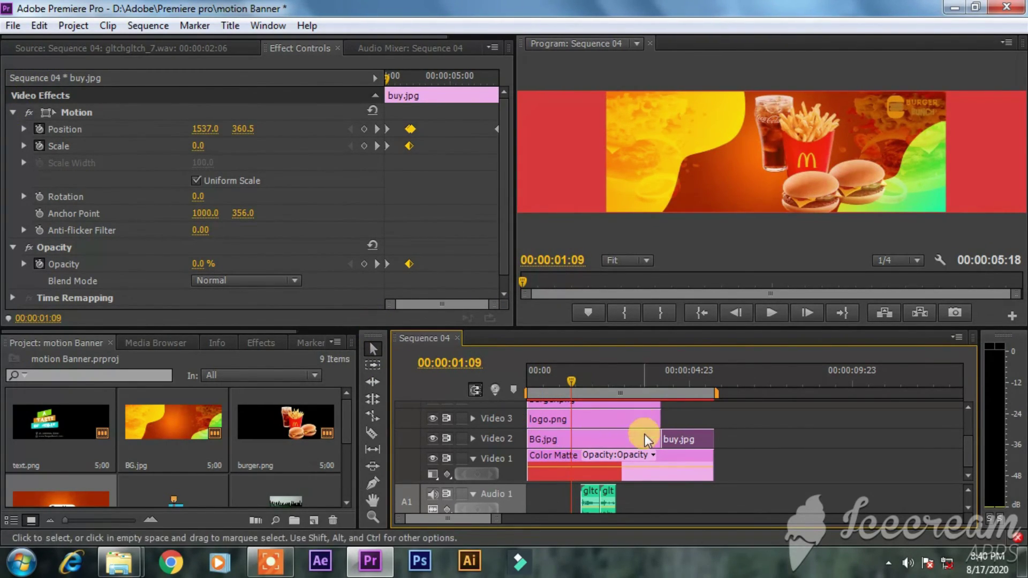
left_click(598, 416)
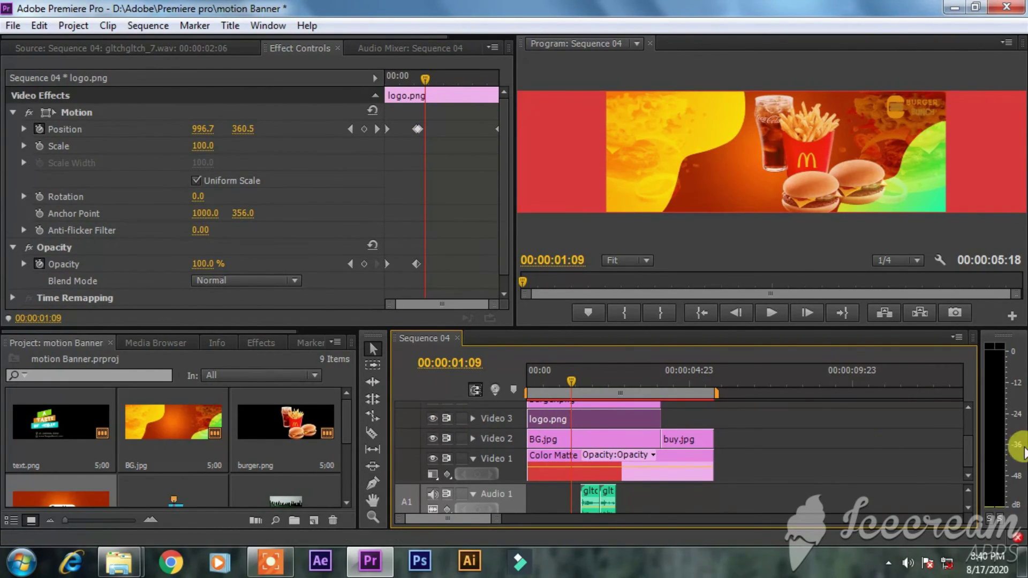
left_click_drag(968, 445, 969, 436)
left_click(543, 420)
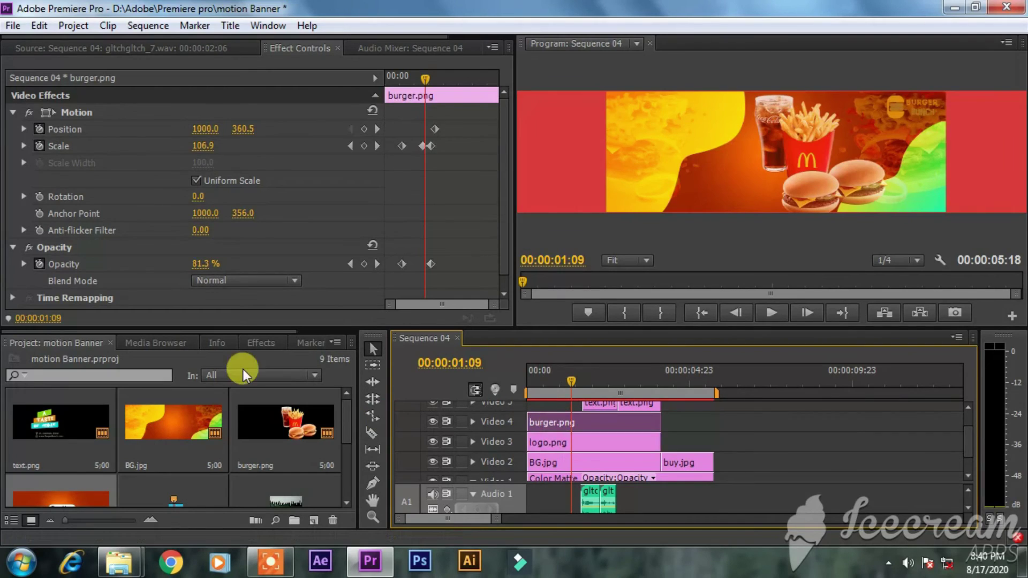
left_click(254, 343)
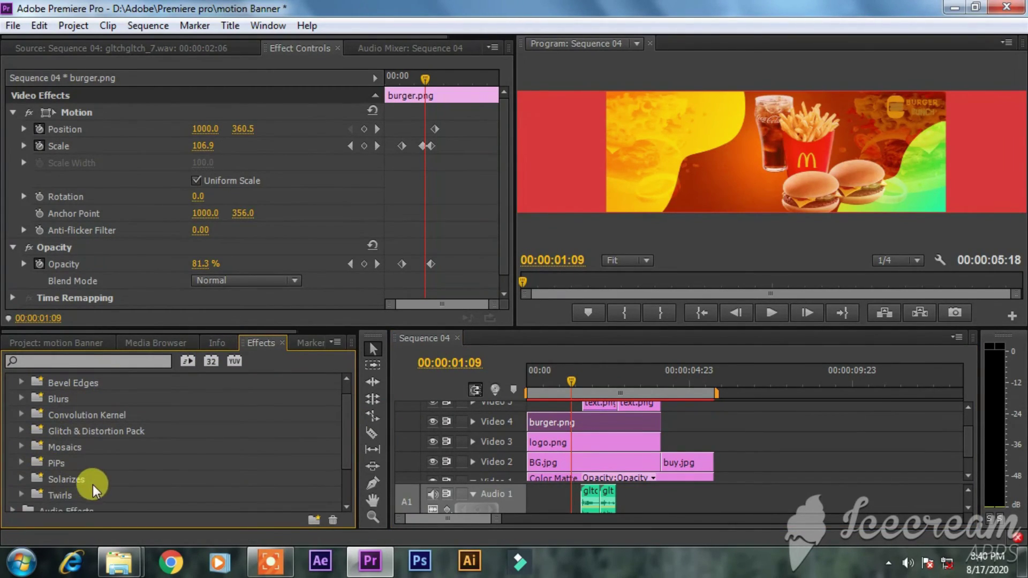
left_click(20, 431)
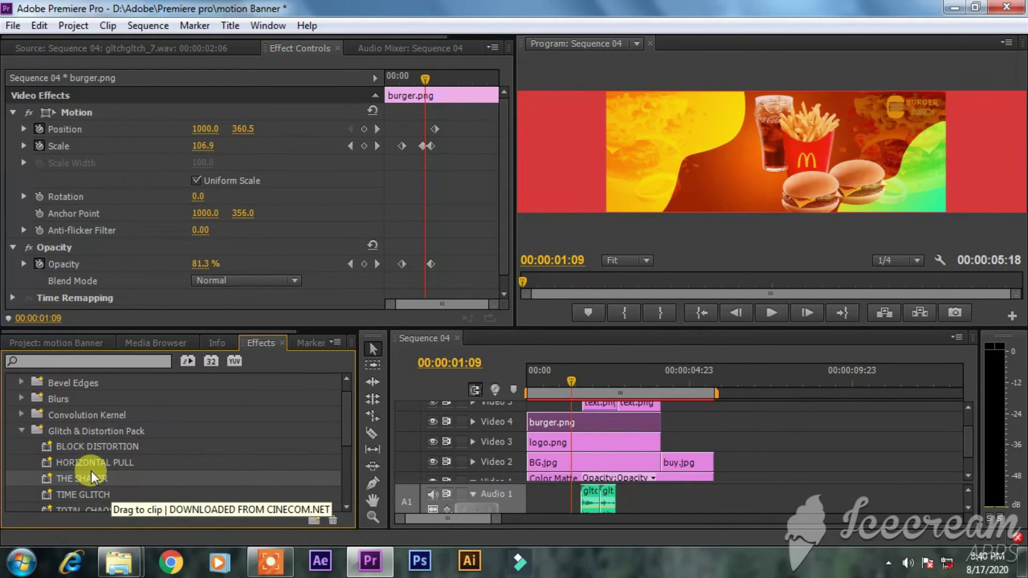
- Split the burger.png clip on Video 4 at 00:00:01:05
mouse_move(567, 381)
left_mouse_down()
mouse_move(540, 388)
mouse_move(561, 389)
left_mouse_up()
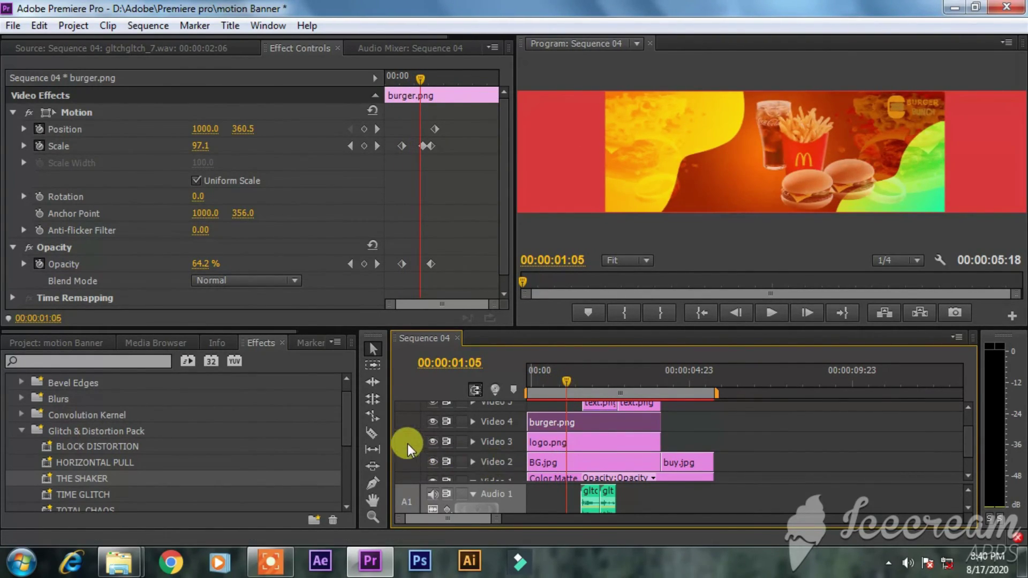
left_click(373, 433)
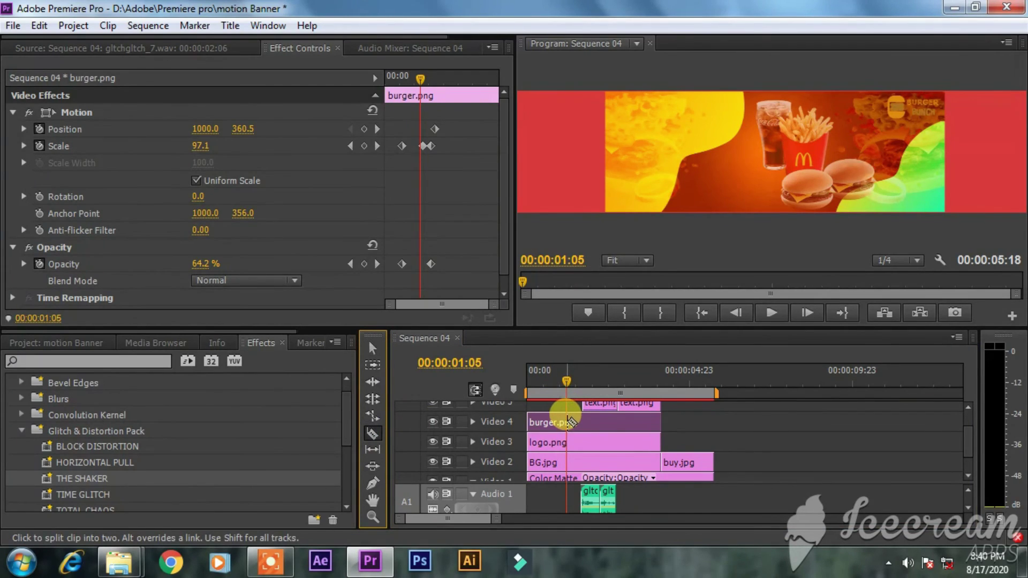
left_click(566, 421)
left_click_drag(572, 383, 563, 384)
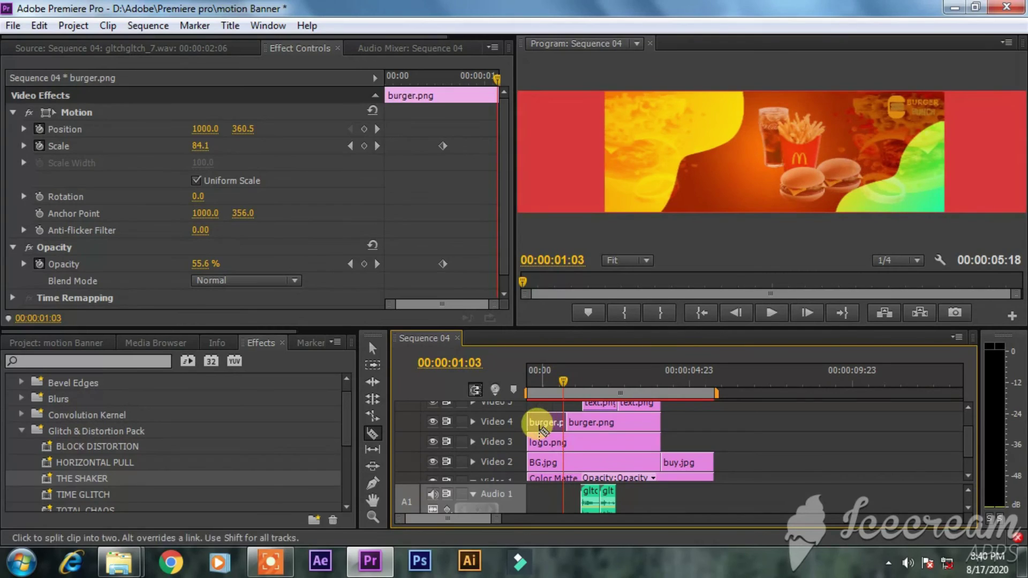
- Apply THE SHAKER preset to the first burger.png piece and scrub through its entrance
left_click(373, 348)
left_click_drag(82, 476, 541, 423)
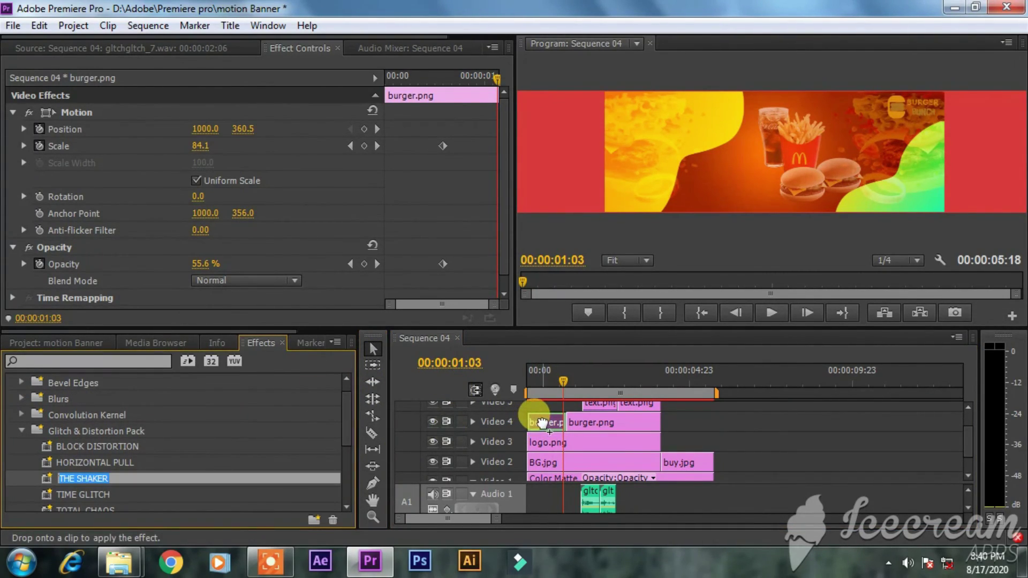
left_click_drag(467, 417, 544, 385)
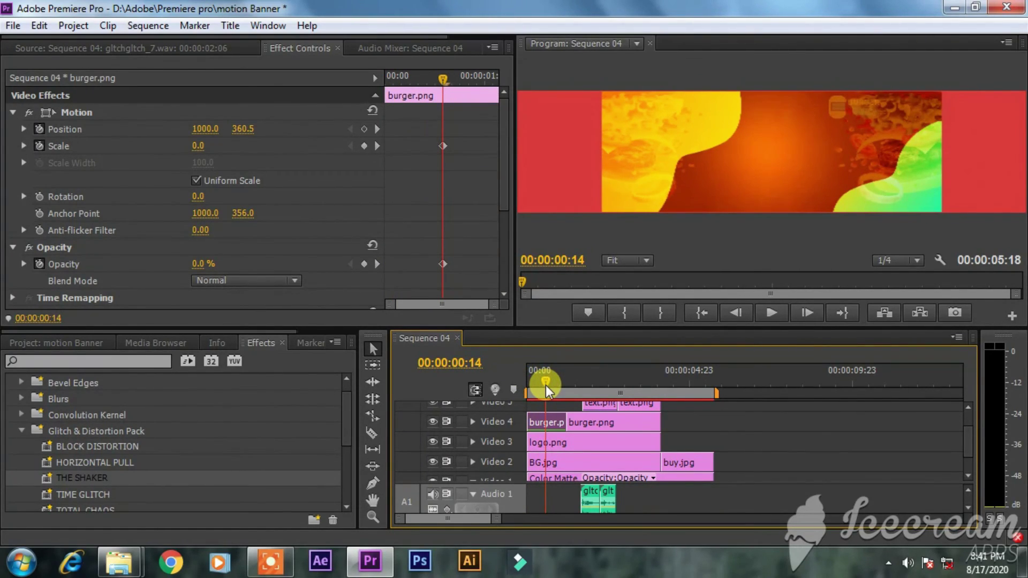
- Move the first burger.png piece's starting Scale and Opacity keyframes to the clip start, and select the second piece's keyframes
left_click_drag(460, 275, 378, 154)
left_click_drag(544, 385, 561, 383)
left_click_drag(390, 304, 436, 304)
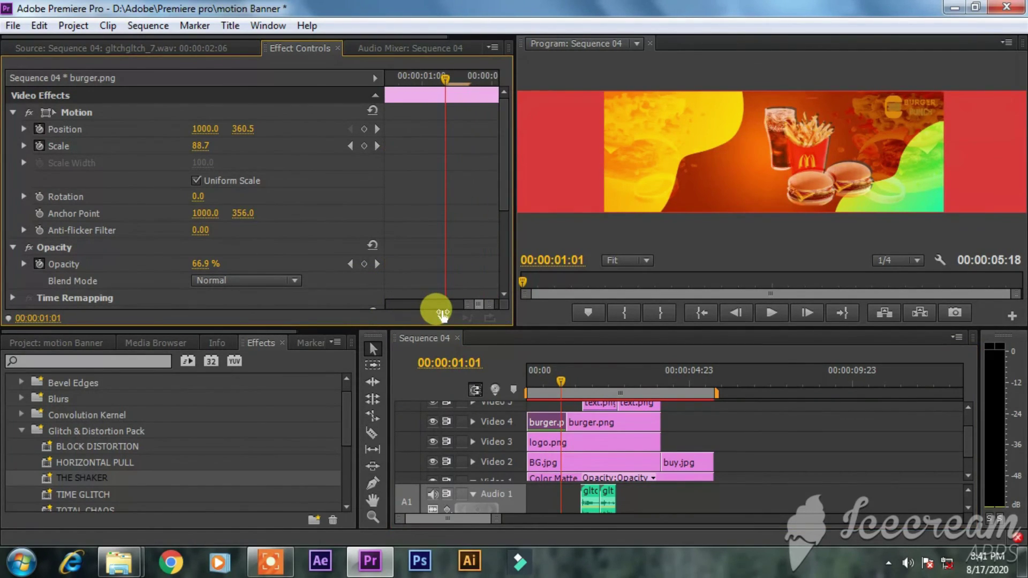
left_click(585, 423)
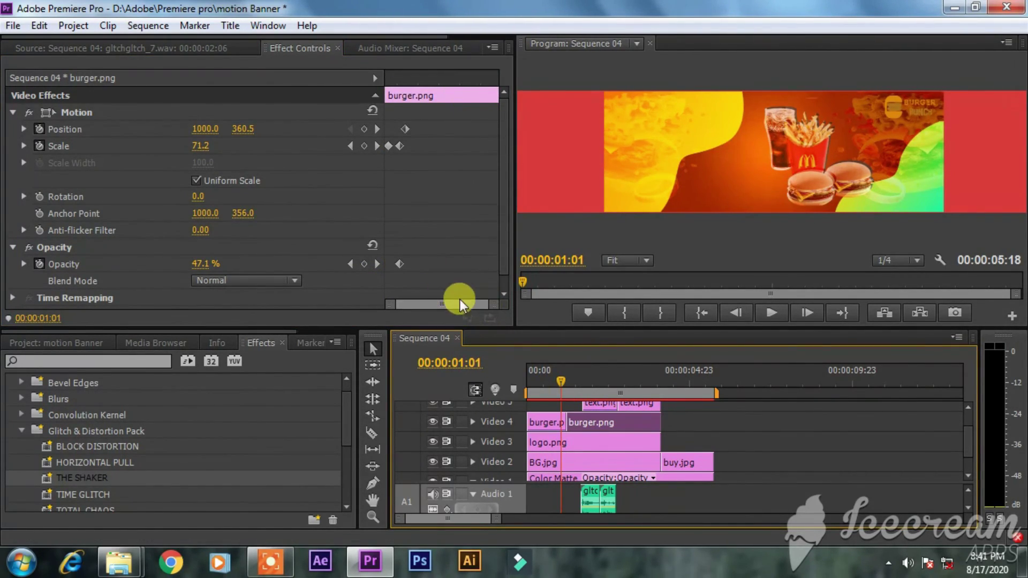
left_click_drag(444, 274, 373, 110)
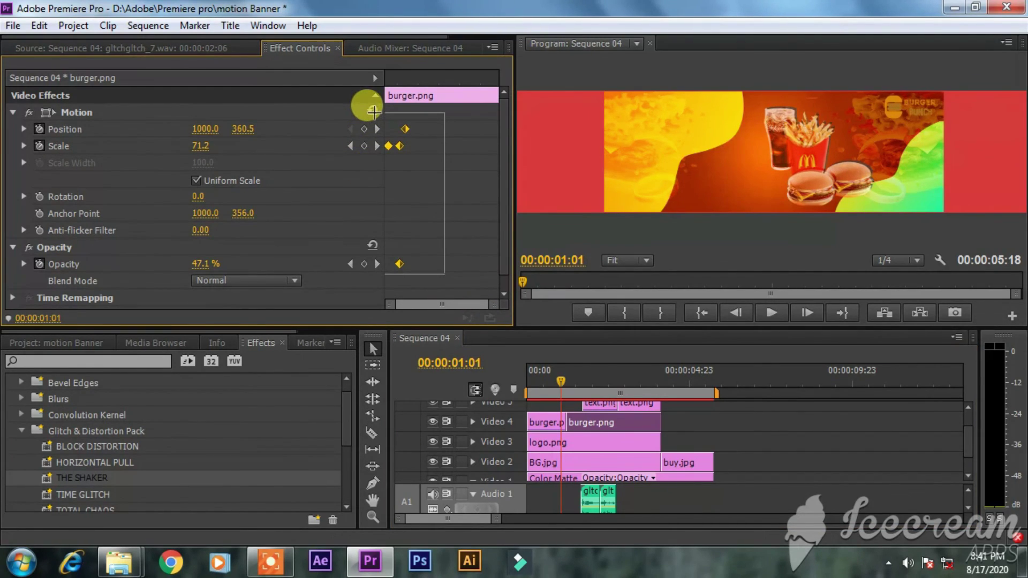
- Apply the TIME GLITCH preset from the Glitch & Distortion Pack to the first burger.png piece
left_click(557, 421)
mouse_move(555, 387)
left_mouse_down()
mouse_move(542, 384)
mouse_move(572, 389)
mouse_move(553, 386)
left_mouse_up()
left_click_drag(96, 493, 537, 423)
mouse_move(554, 381)
left_mouse_down()
mouse_move(534, 380)
mouse_move(563, 383)
mouse_move(550, 383)
left_mouse_up()
left_click_drag(88, 493, 540, 422)
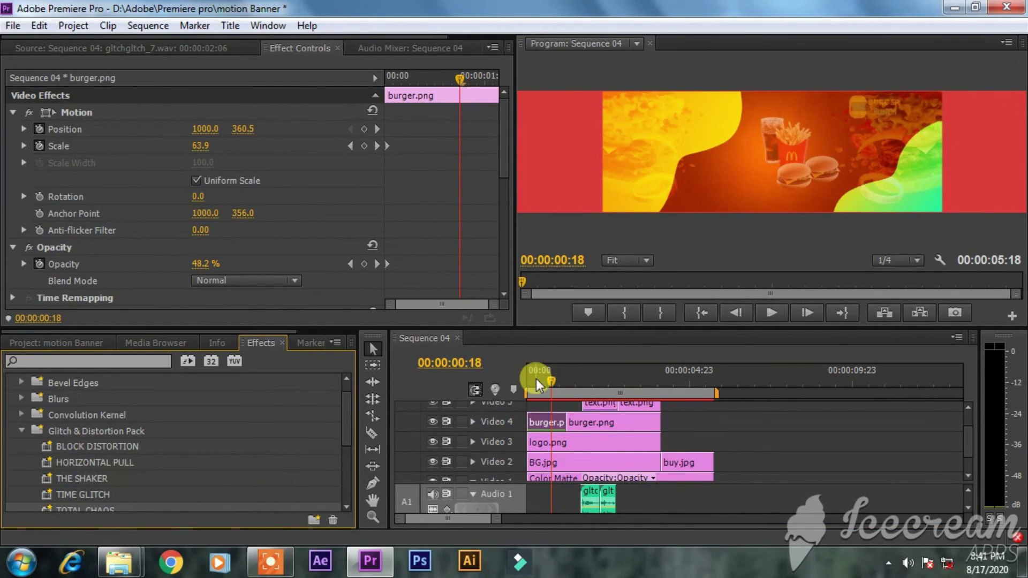
- Play back the opening of the sequence several times to check the burger's glitch entrance
left_click_drag(548, 380, 529, 381)
key("space")
left_click_drag(544, 381, 527, 380)
key("space")
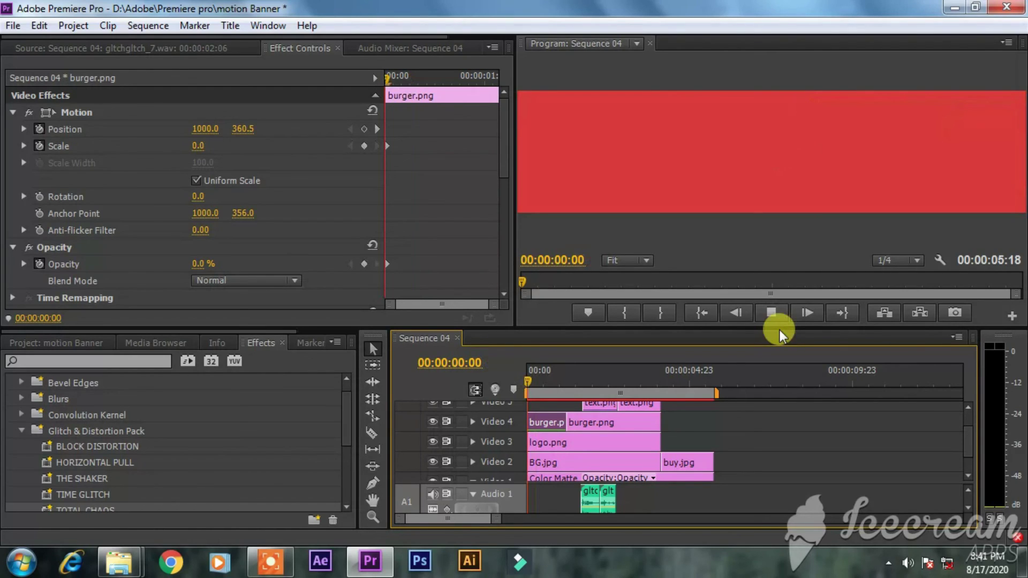
key("space")
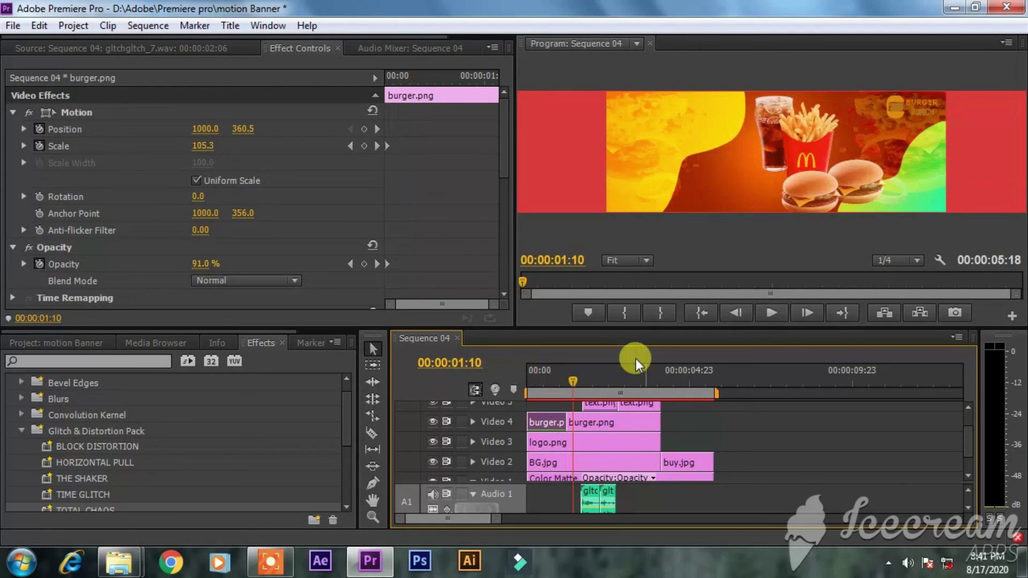
left_click_drag(561, 385, 545, 384)
key("space")
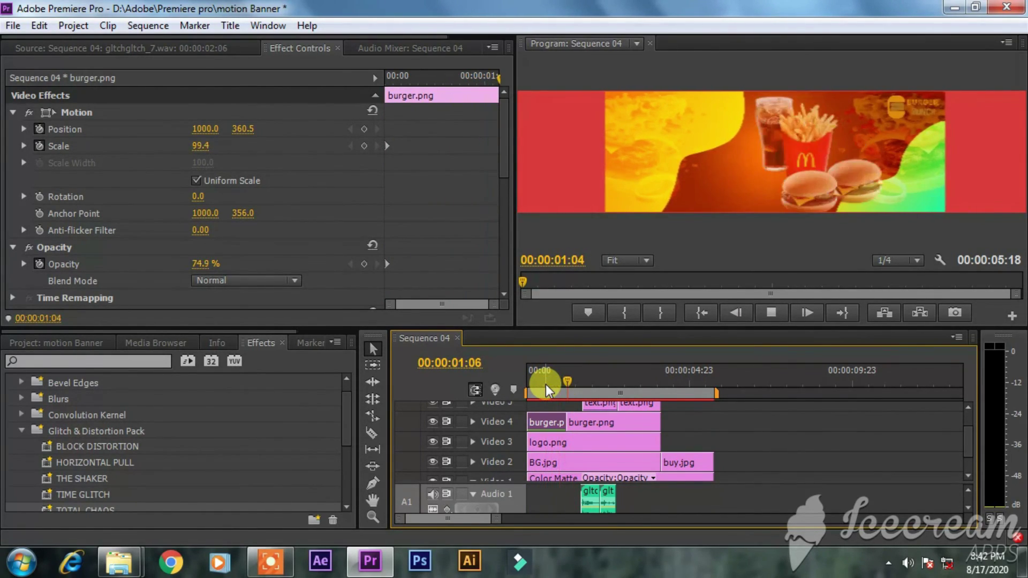
left_click(604, 384)
left_click_drag(605, 384, 535, 385)
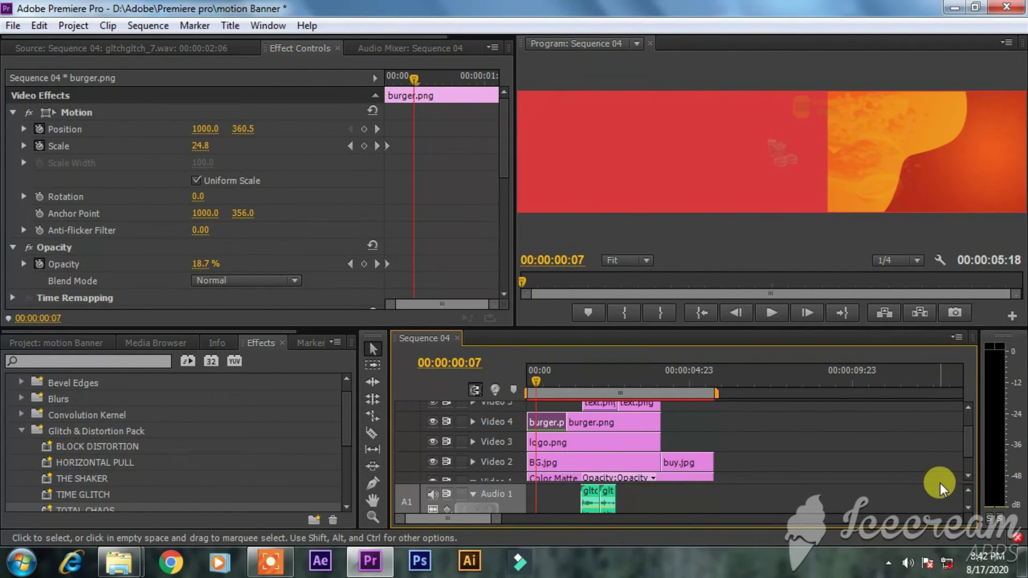
- Duplicate the two glitch sound clips on Audio 1 near the sequence start, under the burger's entrance, and play the opening
left_click_drag(650, 505, 560, 495)
right_click(589, 495)
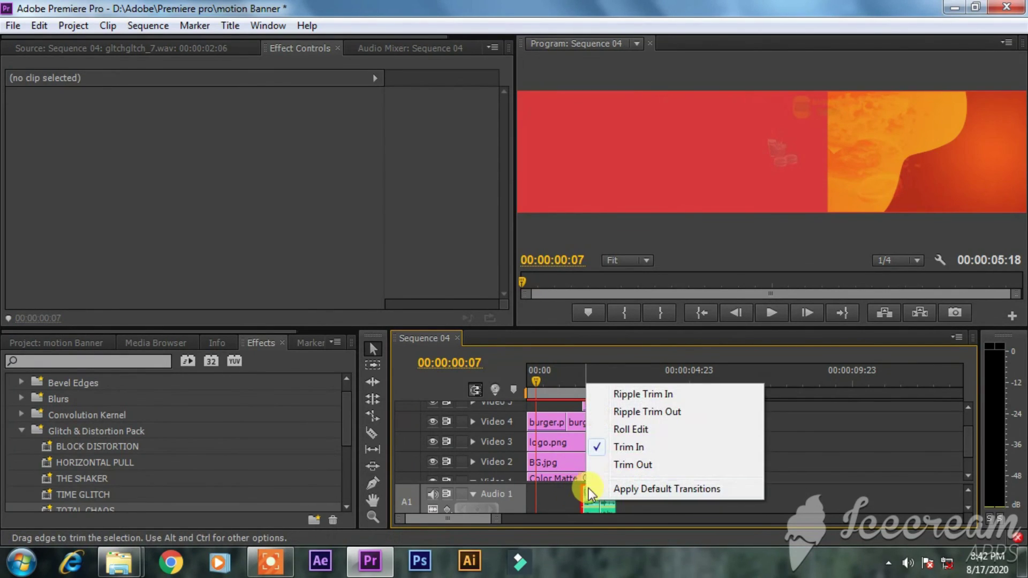
left_click(646, 506)
left_click_drag(588, 498, 540, 501)
left_click_drag(535, 381, 527, 384)
key("space")
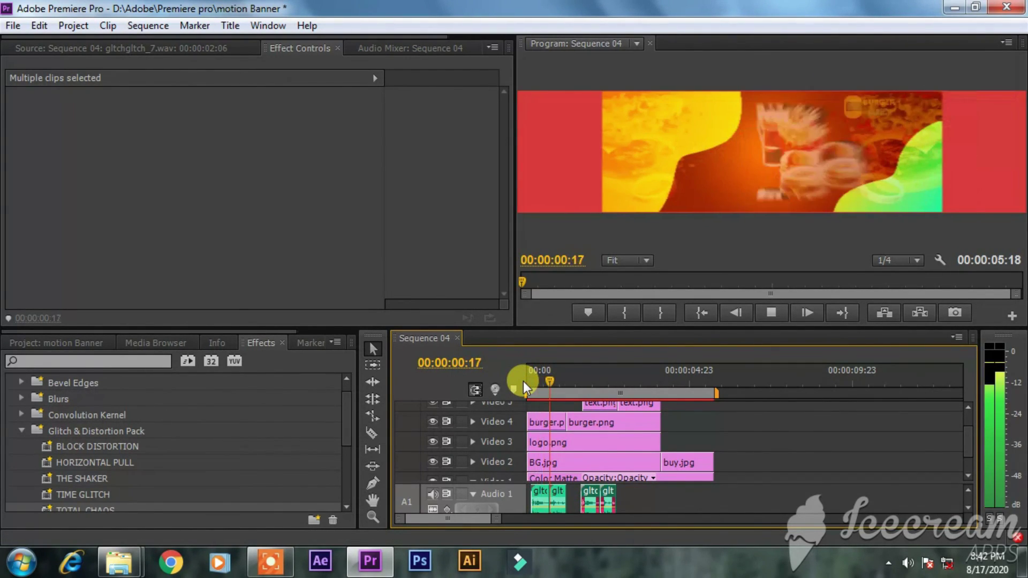
key("space")
left_click_drag(576, 390, 544, 386)
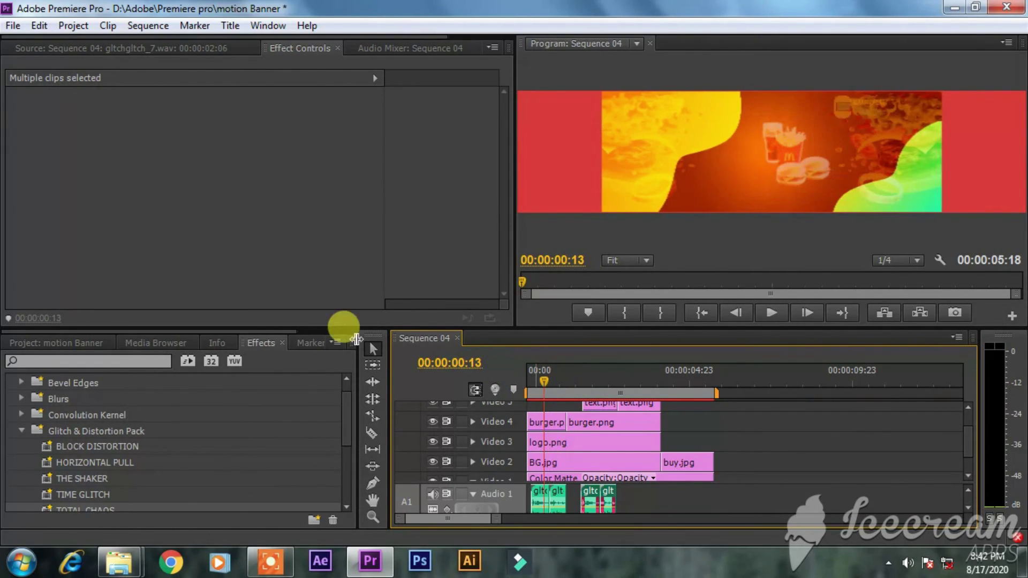
- Enlarge the timeline's audio area to expose Audio 2 and collapse the Glitch & Distortion Pack folder
left_click(30, 50)
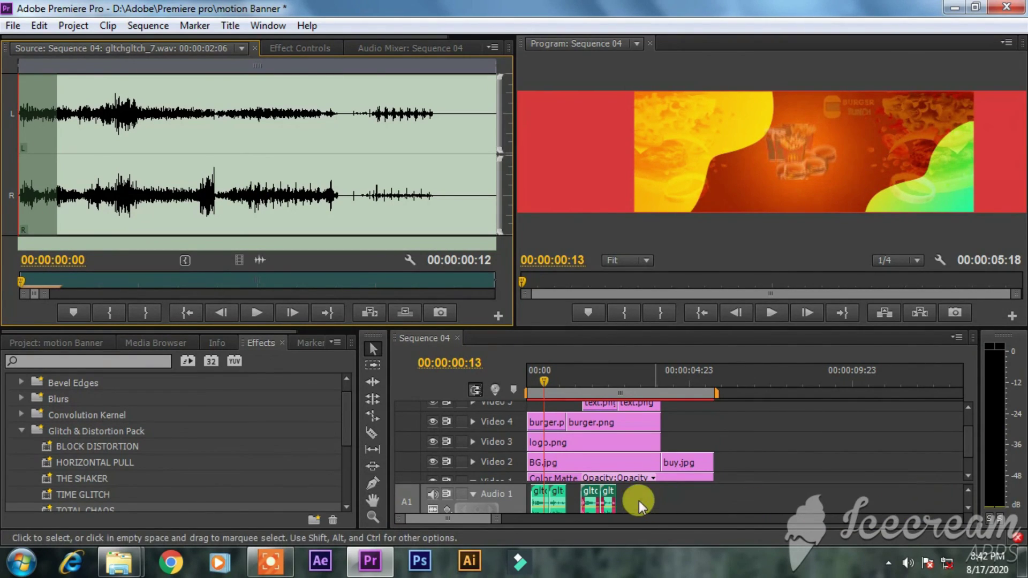
left_click(476, 487)
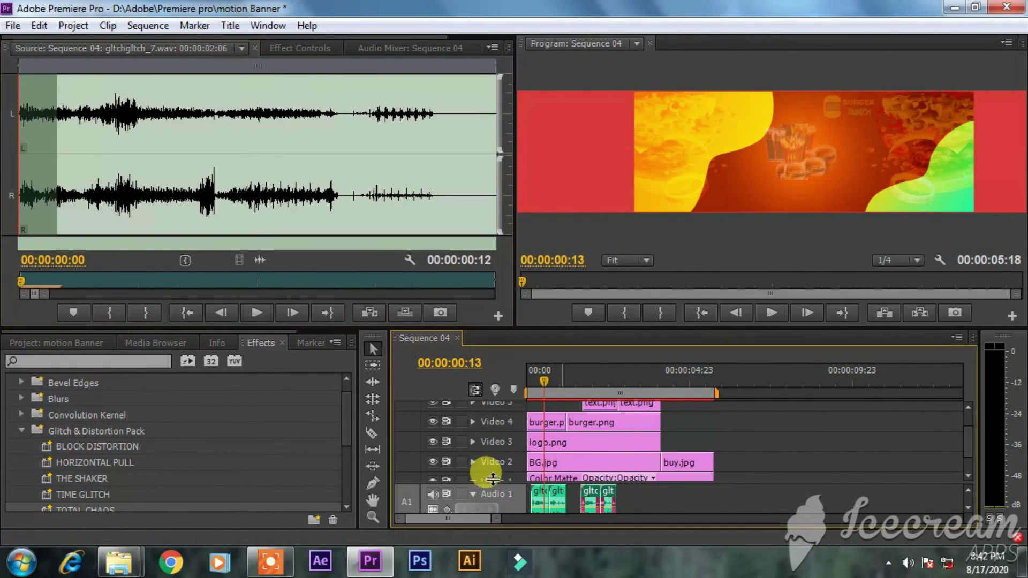
left_click_drag(500, 446, 498, 444)
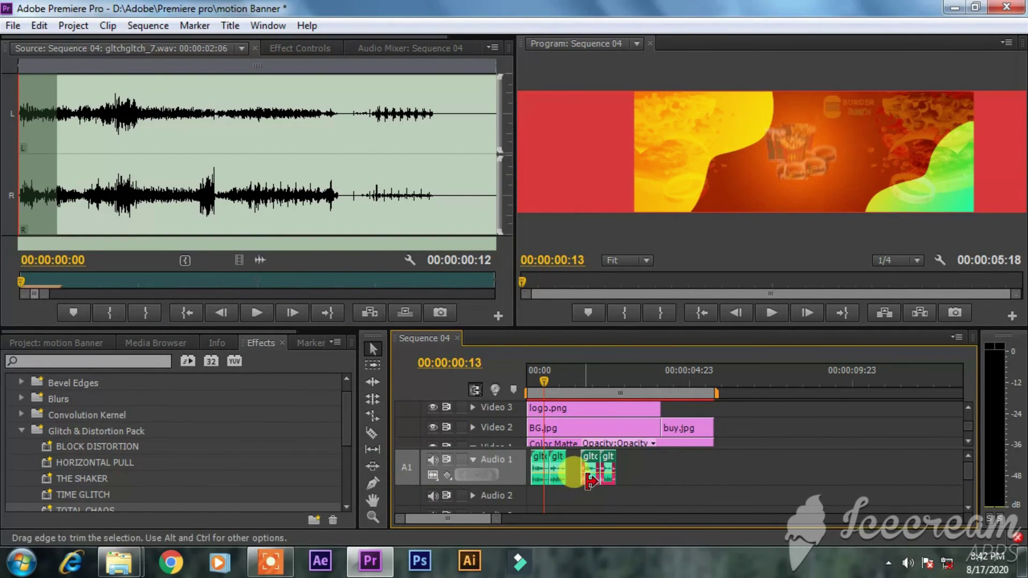
left_click(22, 430)
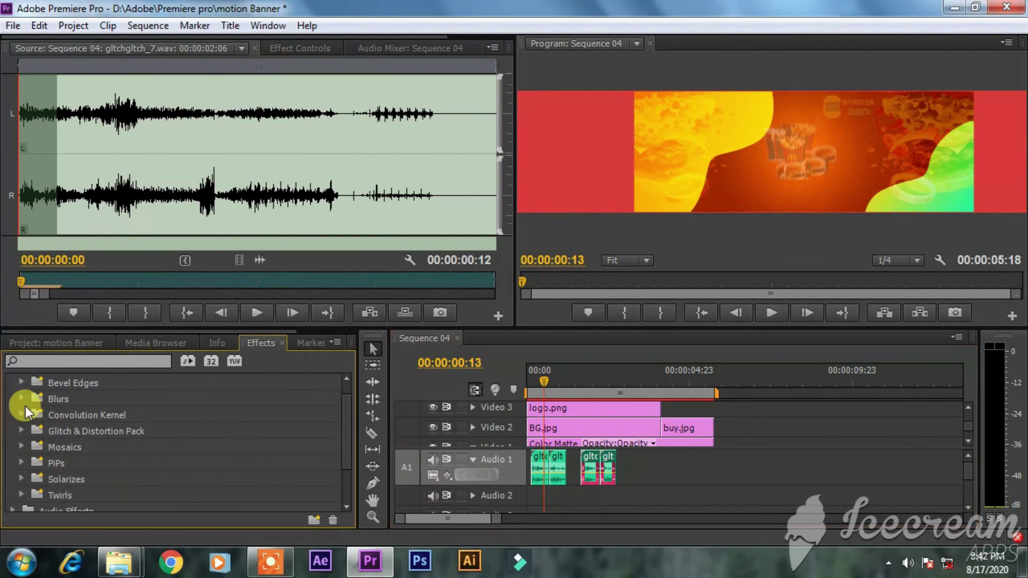
- Add Jim-Yosef-Lights-NCS-Release.mp3 from the song folder on drive D to the start of Audio 2
left_click(53, 344)
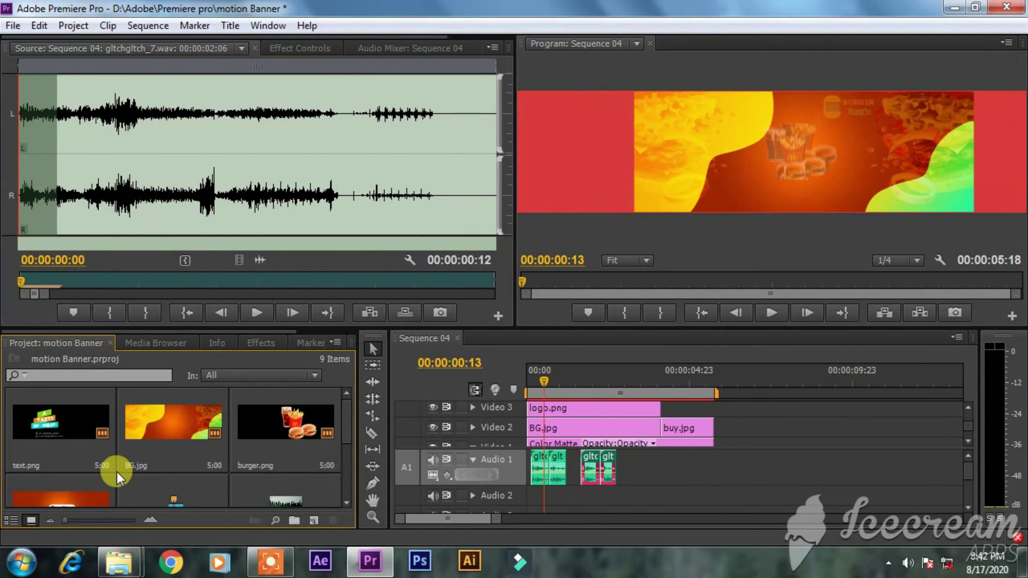
mouse_move(119, 562)
left_click(253, 480)
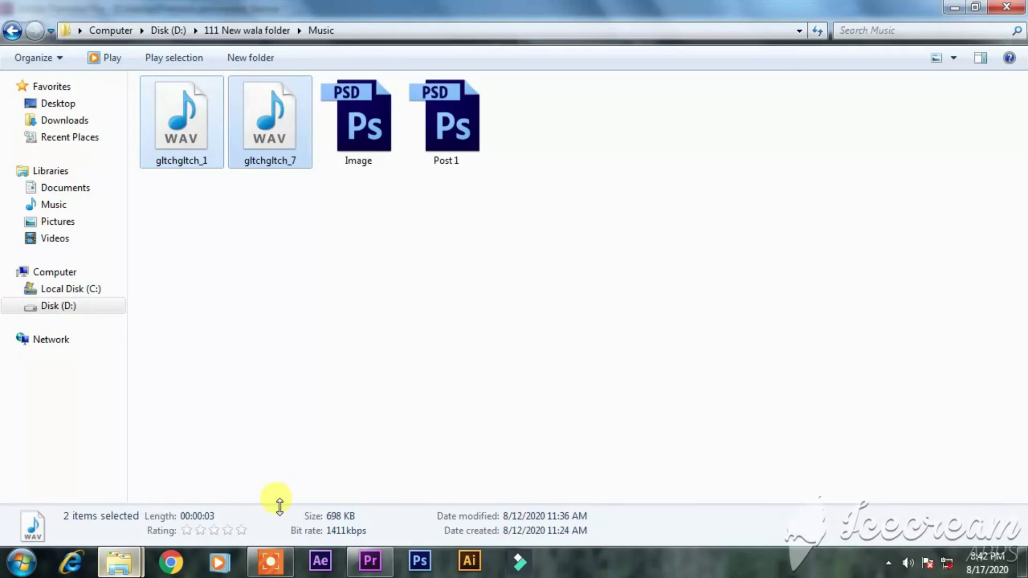
left_click(54, 308)
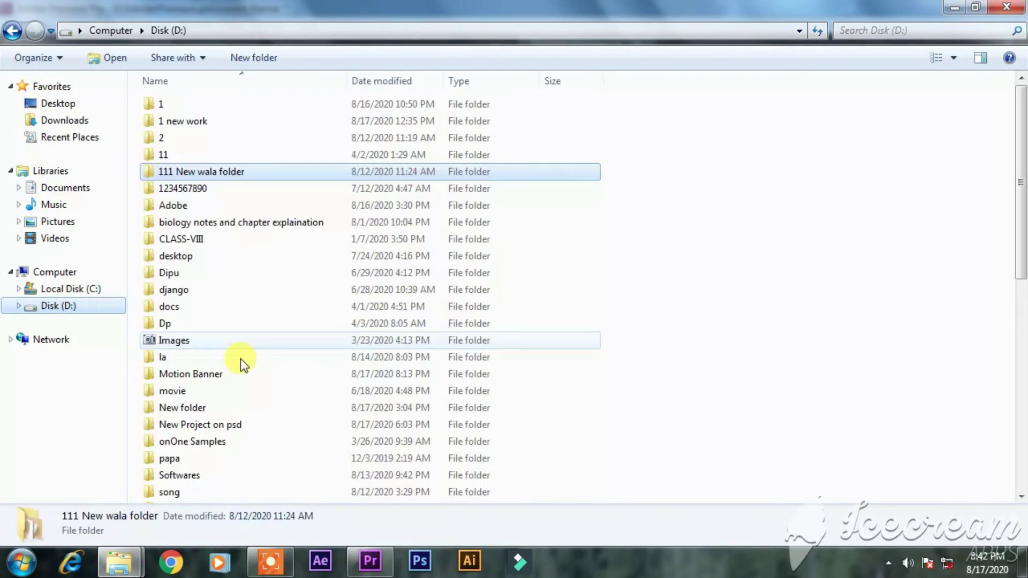
double_click(202, 490)
left_click_drag(243, 278, 530, 499)
- Split the music clip on Audio 2 at 00:00:05:18, delete the remainder, and play back the opening with music
left_click_drag(542, 377, 714, 384)
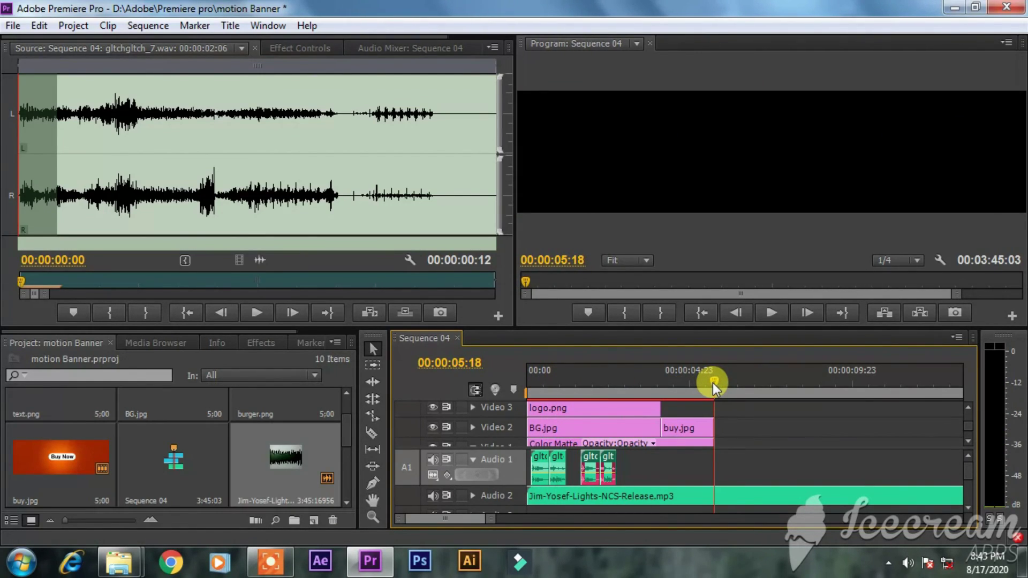
left_click(372, 433)
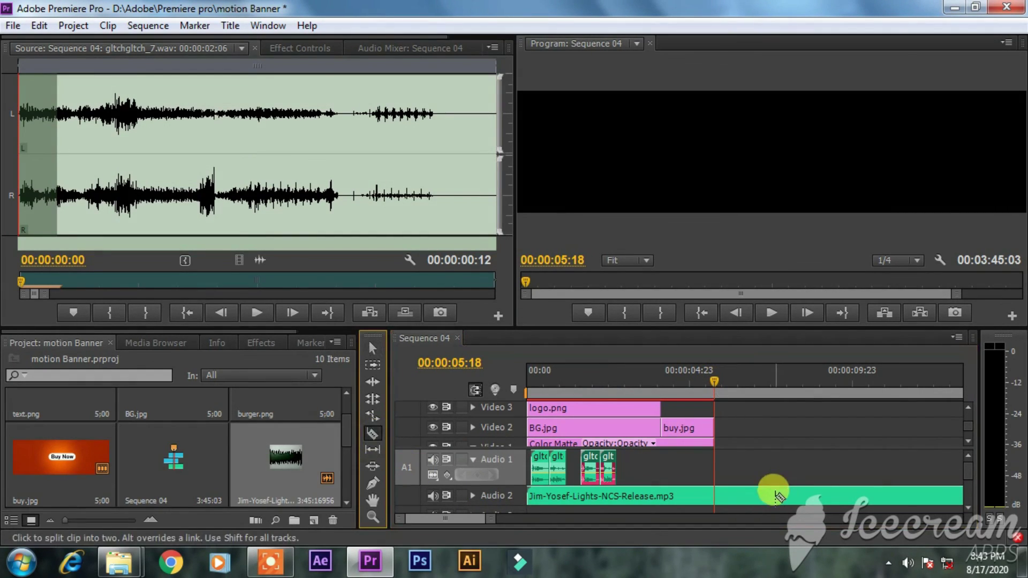
left_click(716, 492)
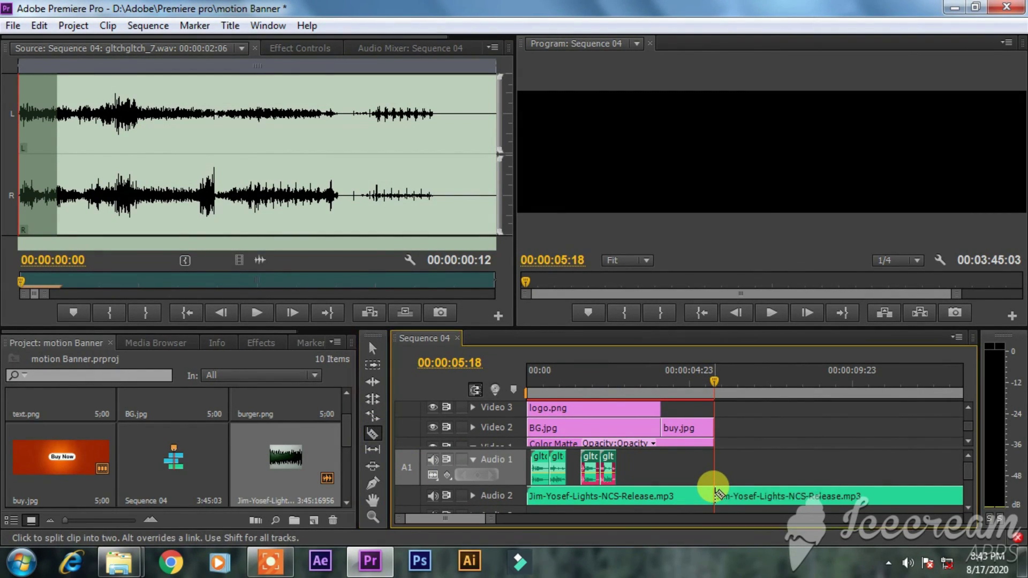
left_click(372, 349)
left_click(802, 495)
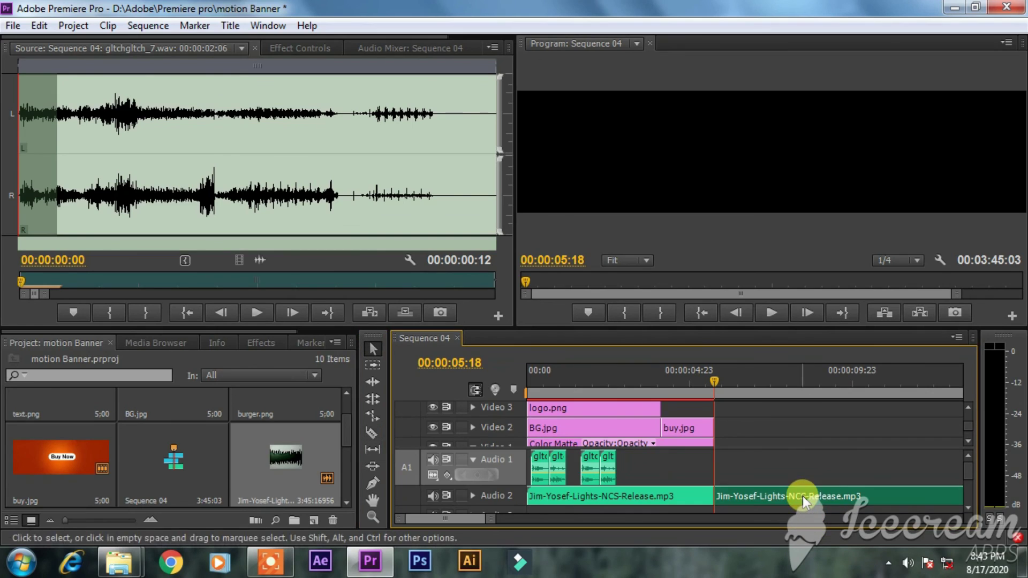
key("Delete")
left_click_drag(711, 381, 465, 380)
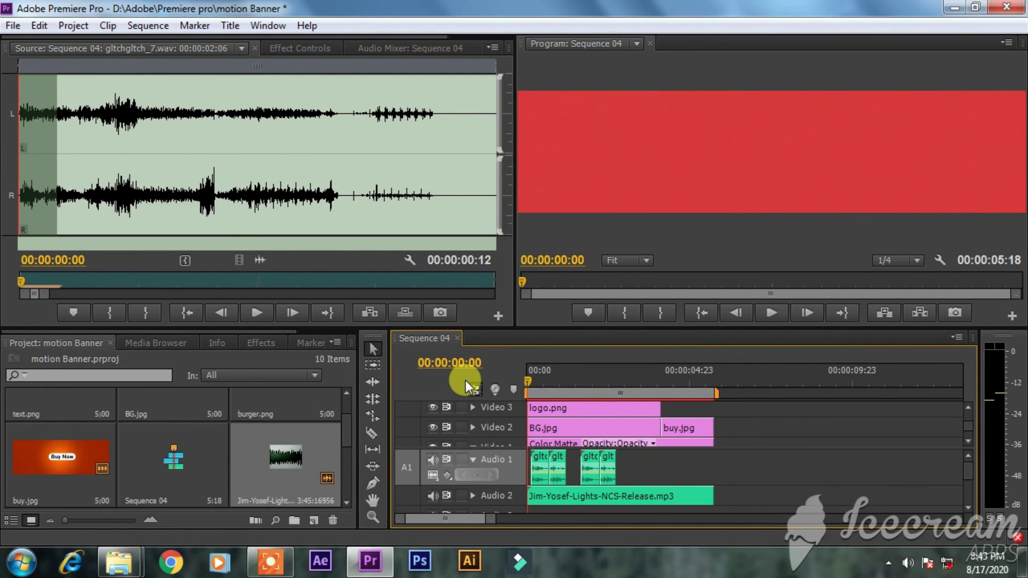
key("space")
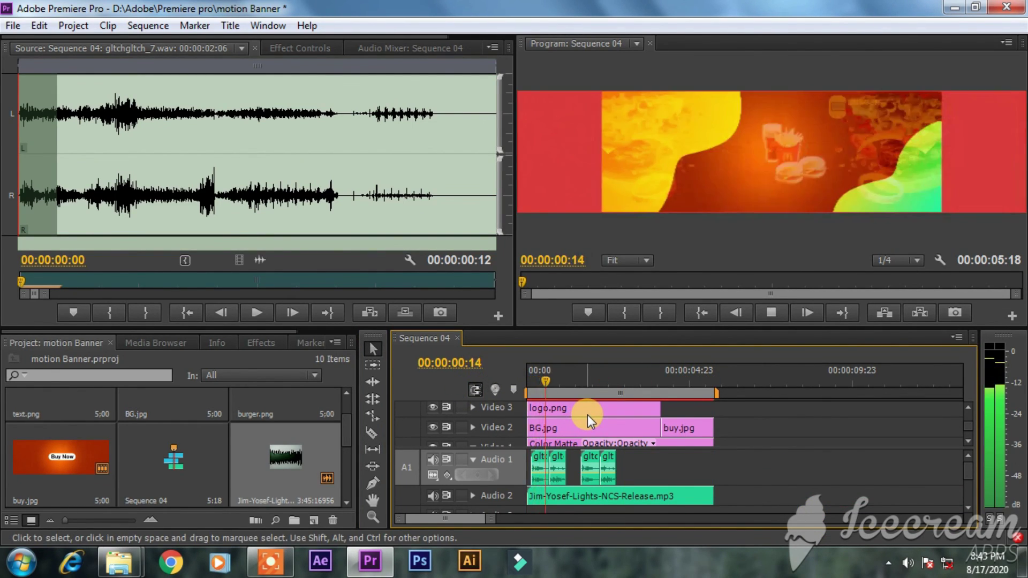
key("space")
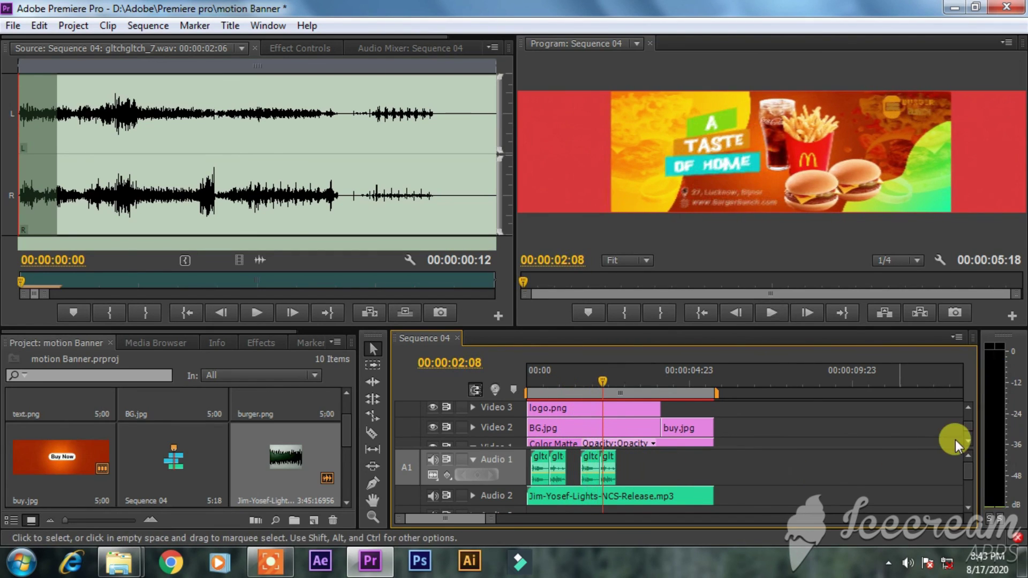
- Expand Audio 2, raise the music clip's volume level to 6.02 dB, and play it back from 00:00:01:07
left_click_drag(966, 464, 669, 471)
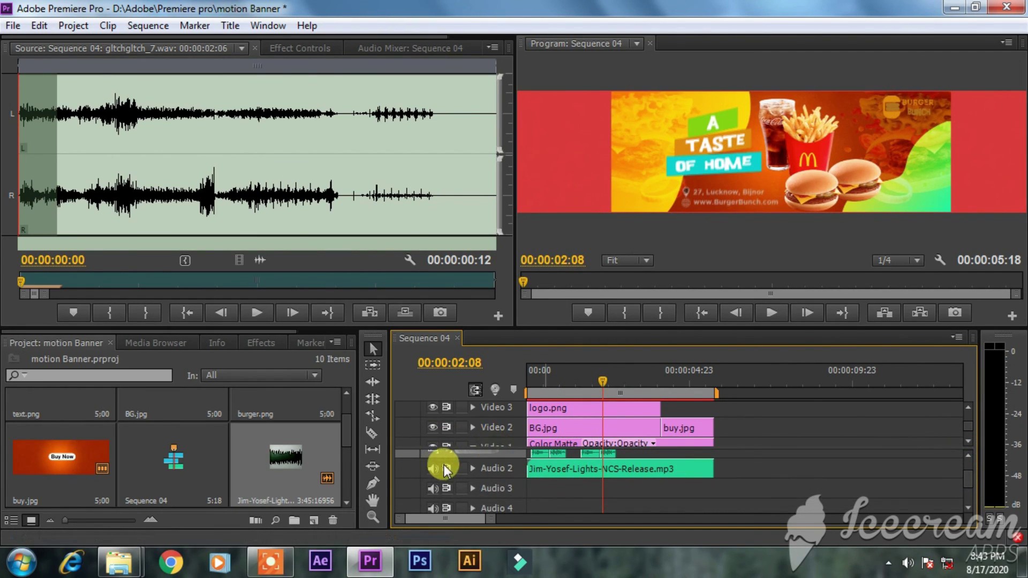
left_click(473, 469)
left_click_drag(589, 484, 594, 474)
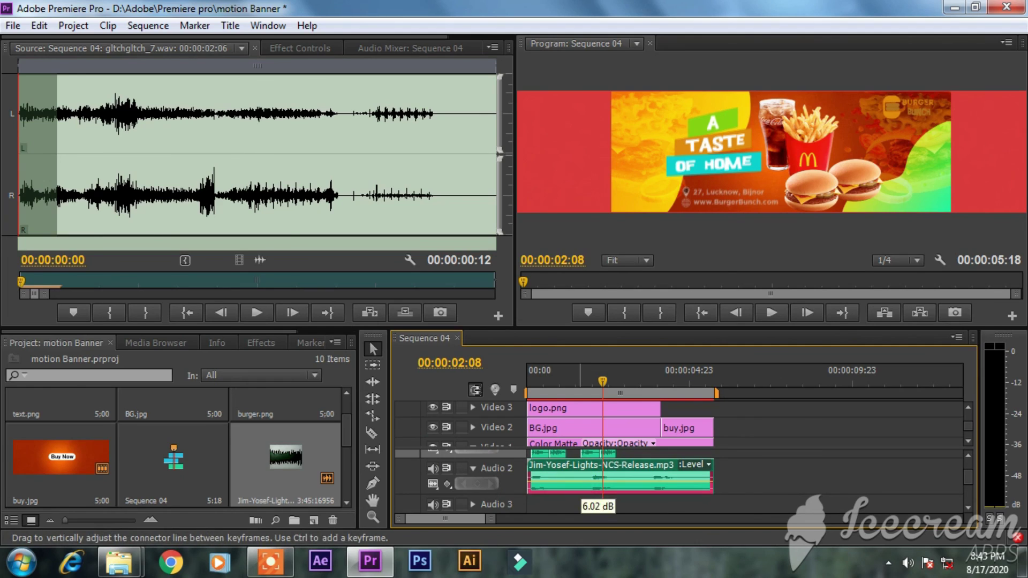
left_click_drag(592, 377, 567, 380)
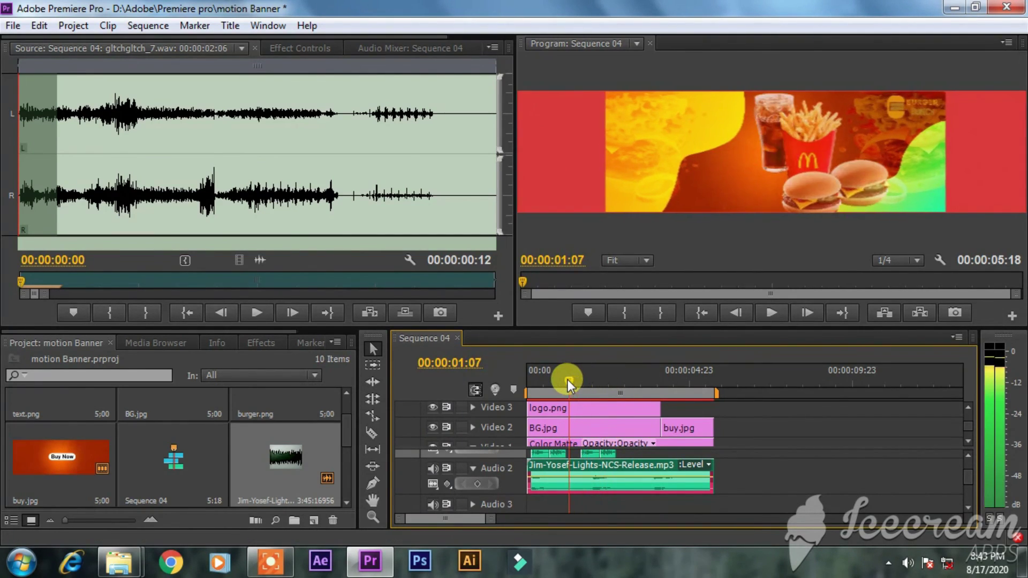
key("space")
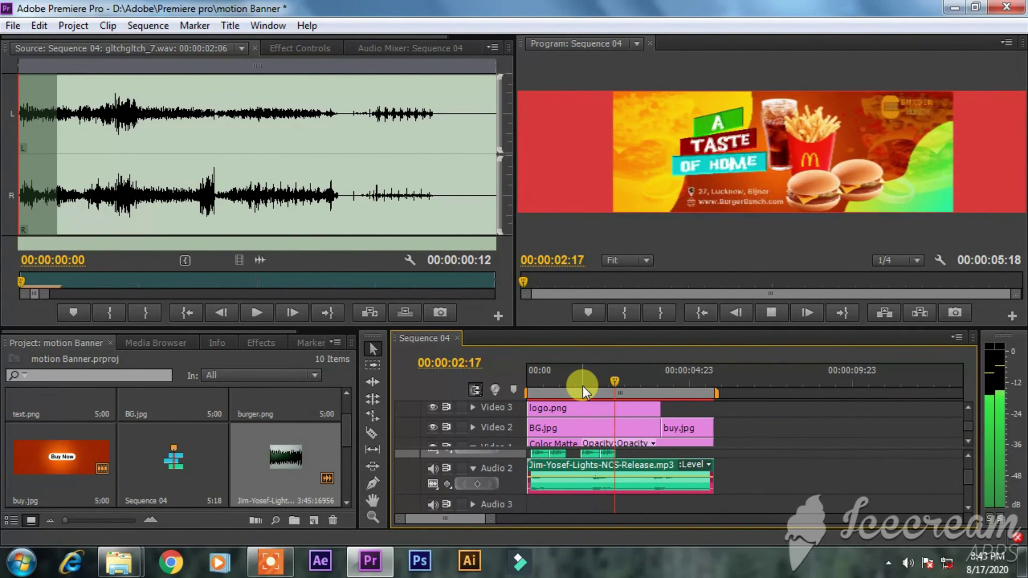